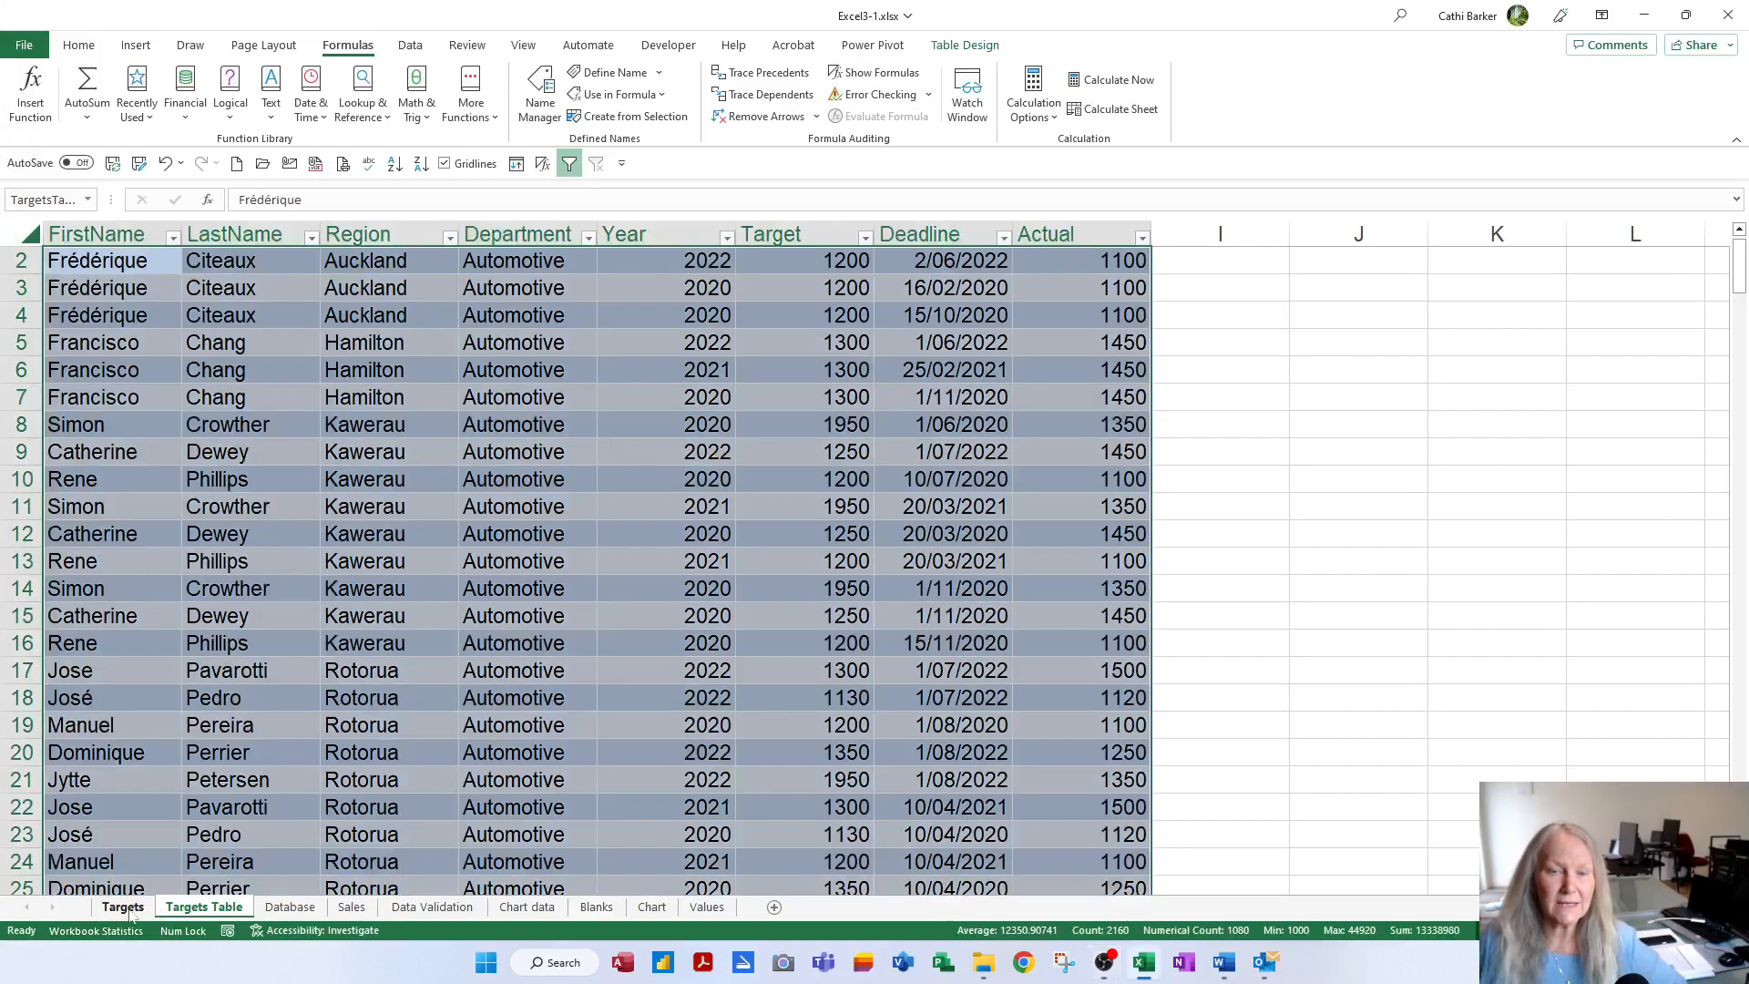
Switch to the Targets sheet and deselect its TargetList data range
{"action": "left_click", "coordinate": [123, 908]}
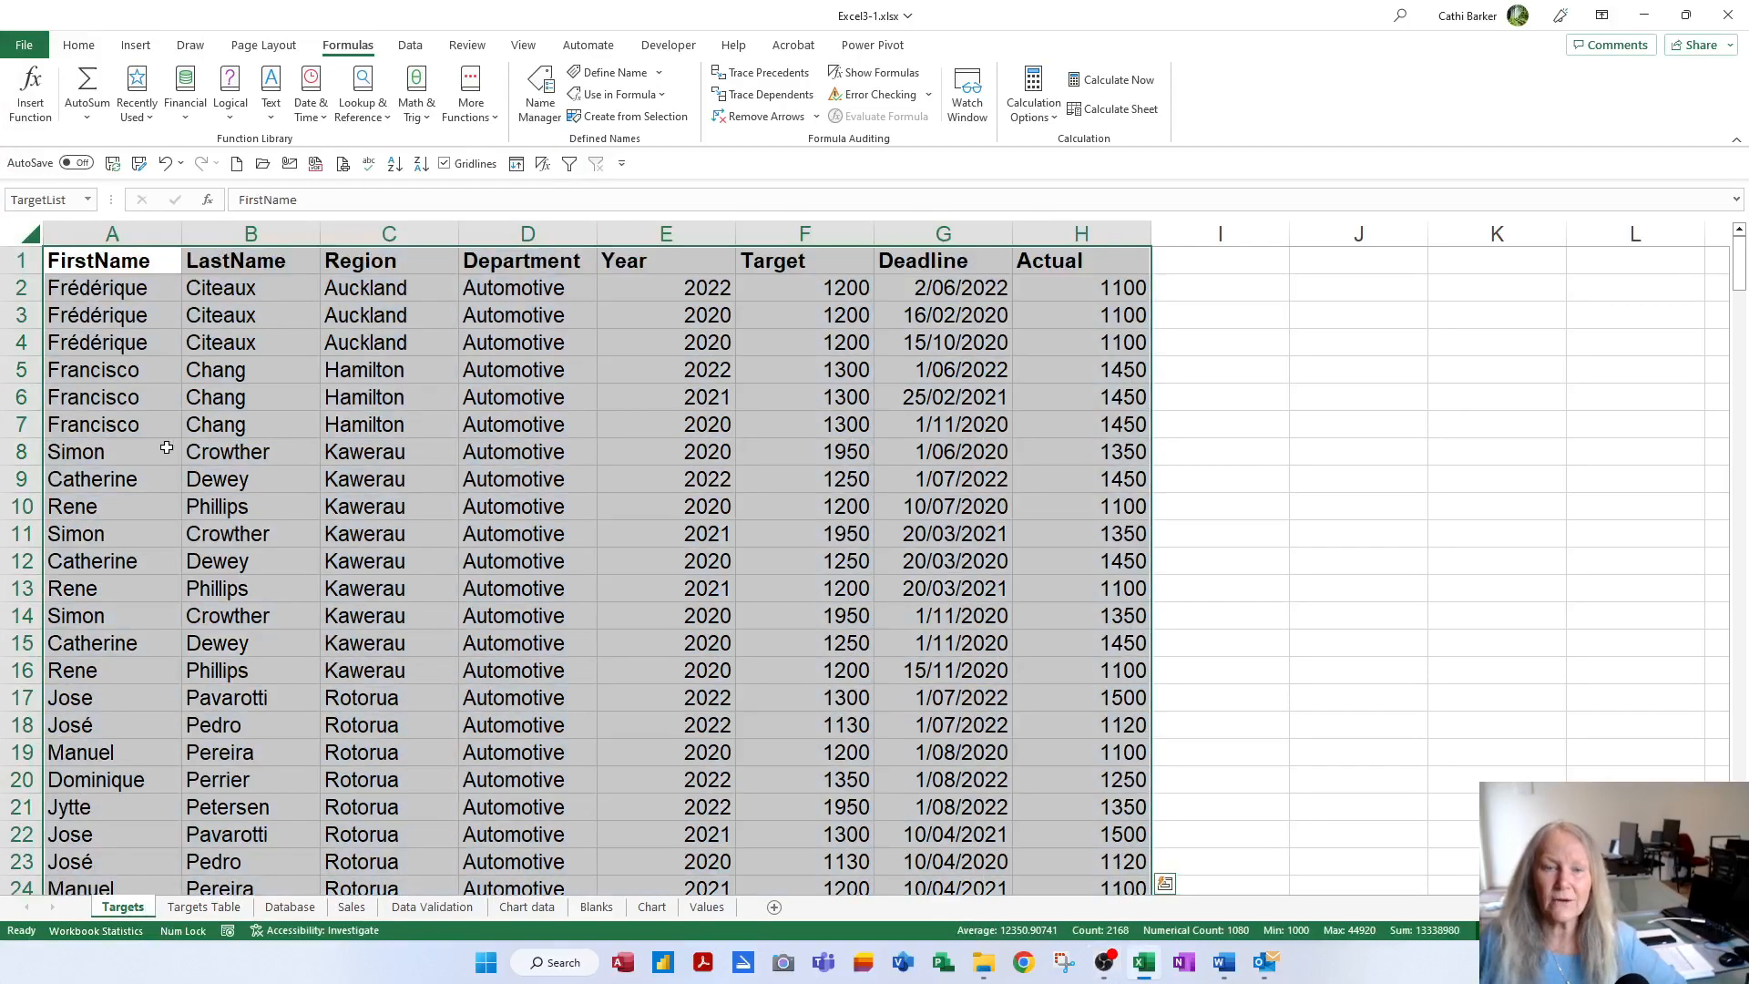
{"action": "left_click", "coordinate": [103, 268]}
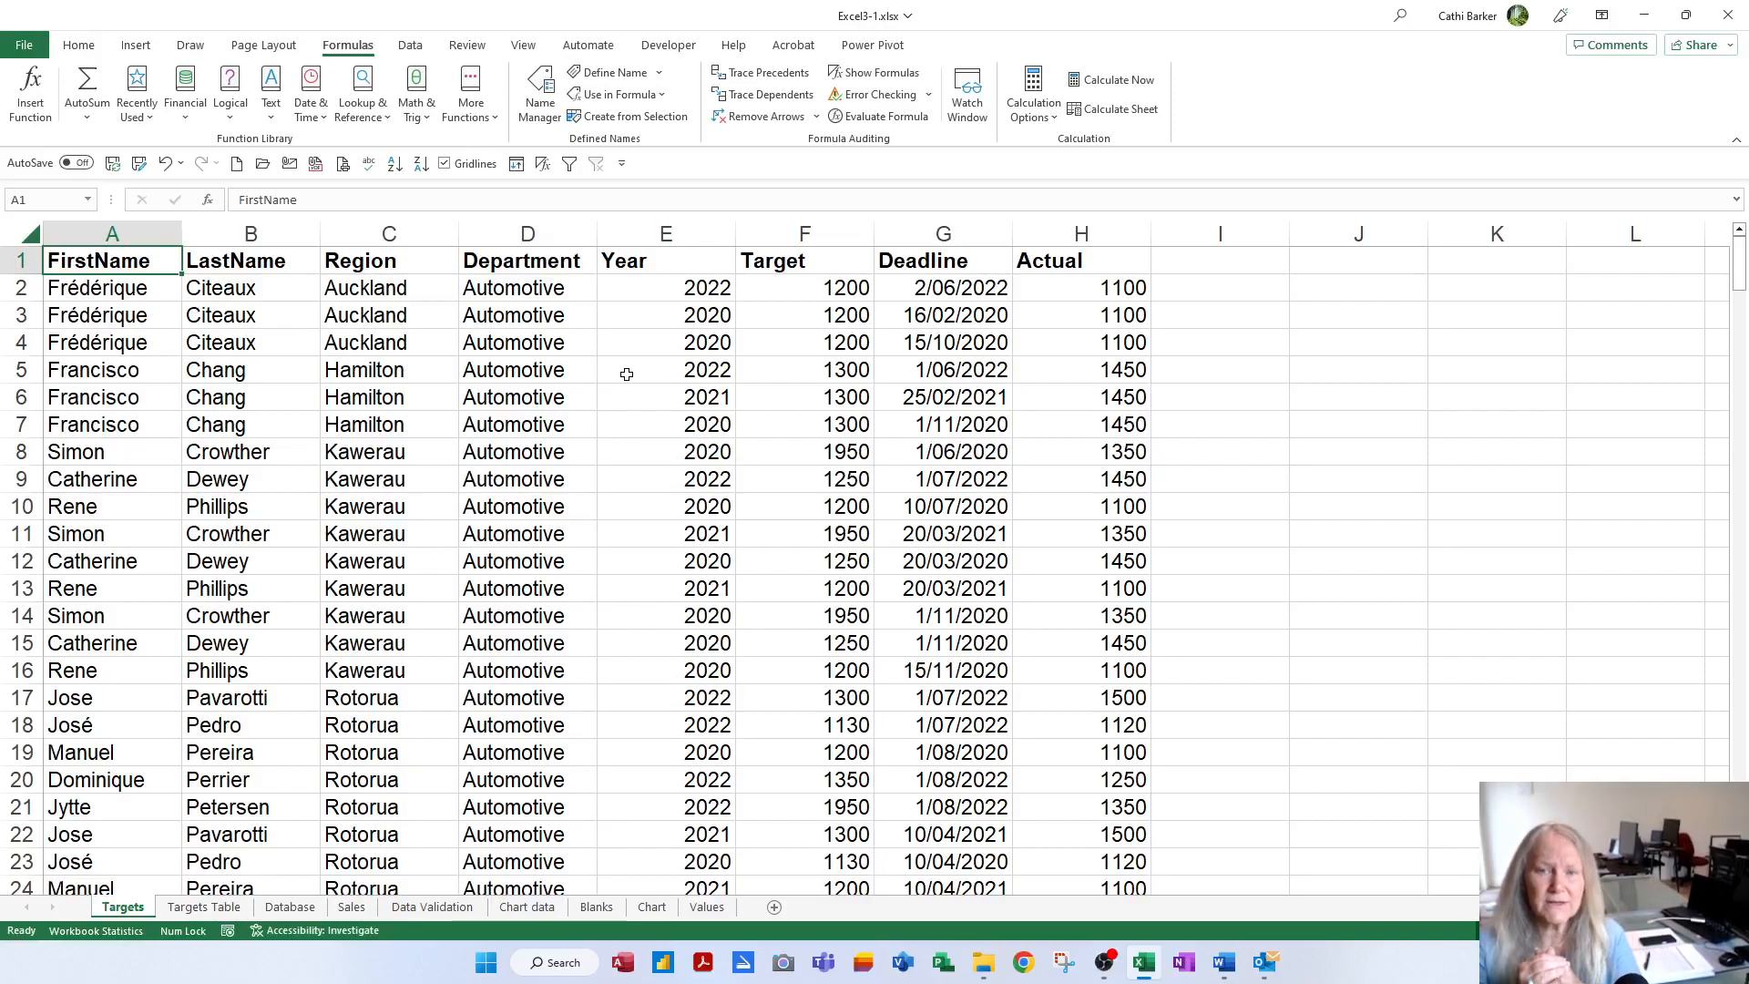
Filter the Region column to Auckland only, leaving 18 of 270 records visible
{"action": "key", "text": "ctrl+shift+l"}
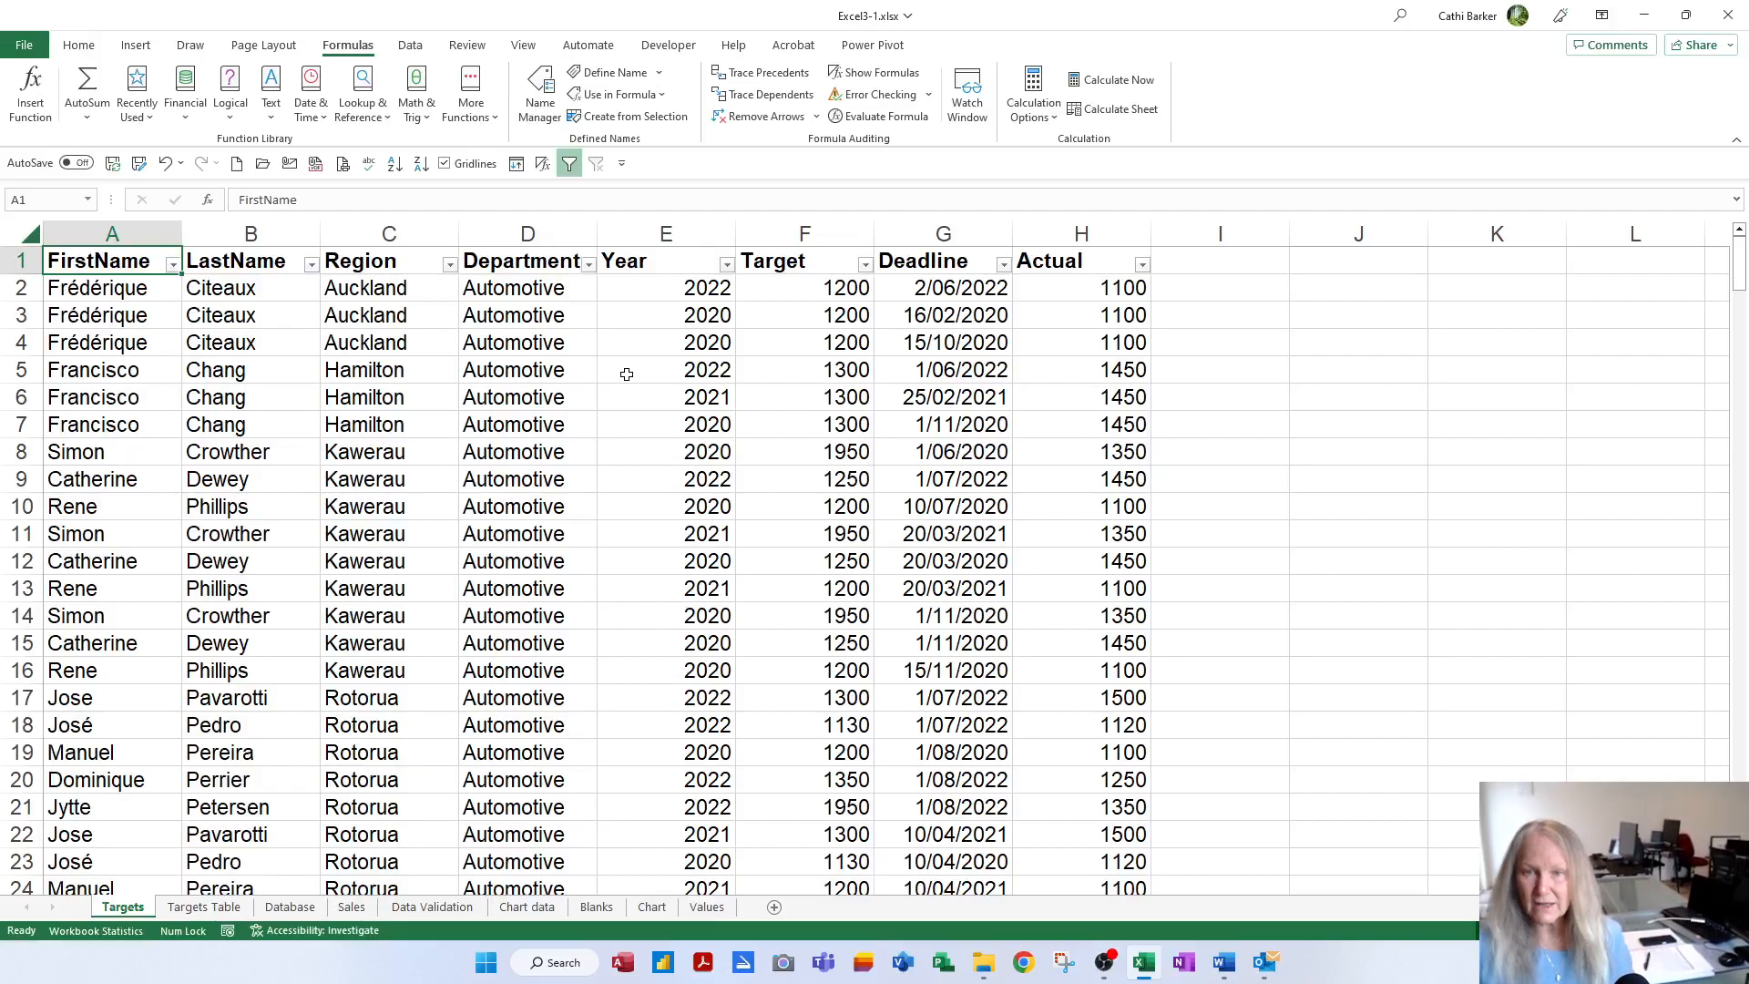
{"action": "left_click", "coordinate": [447, 264]}
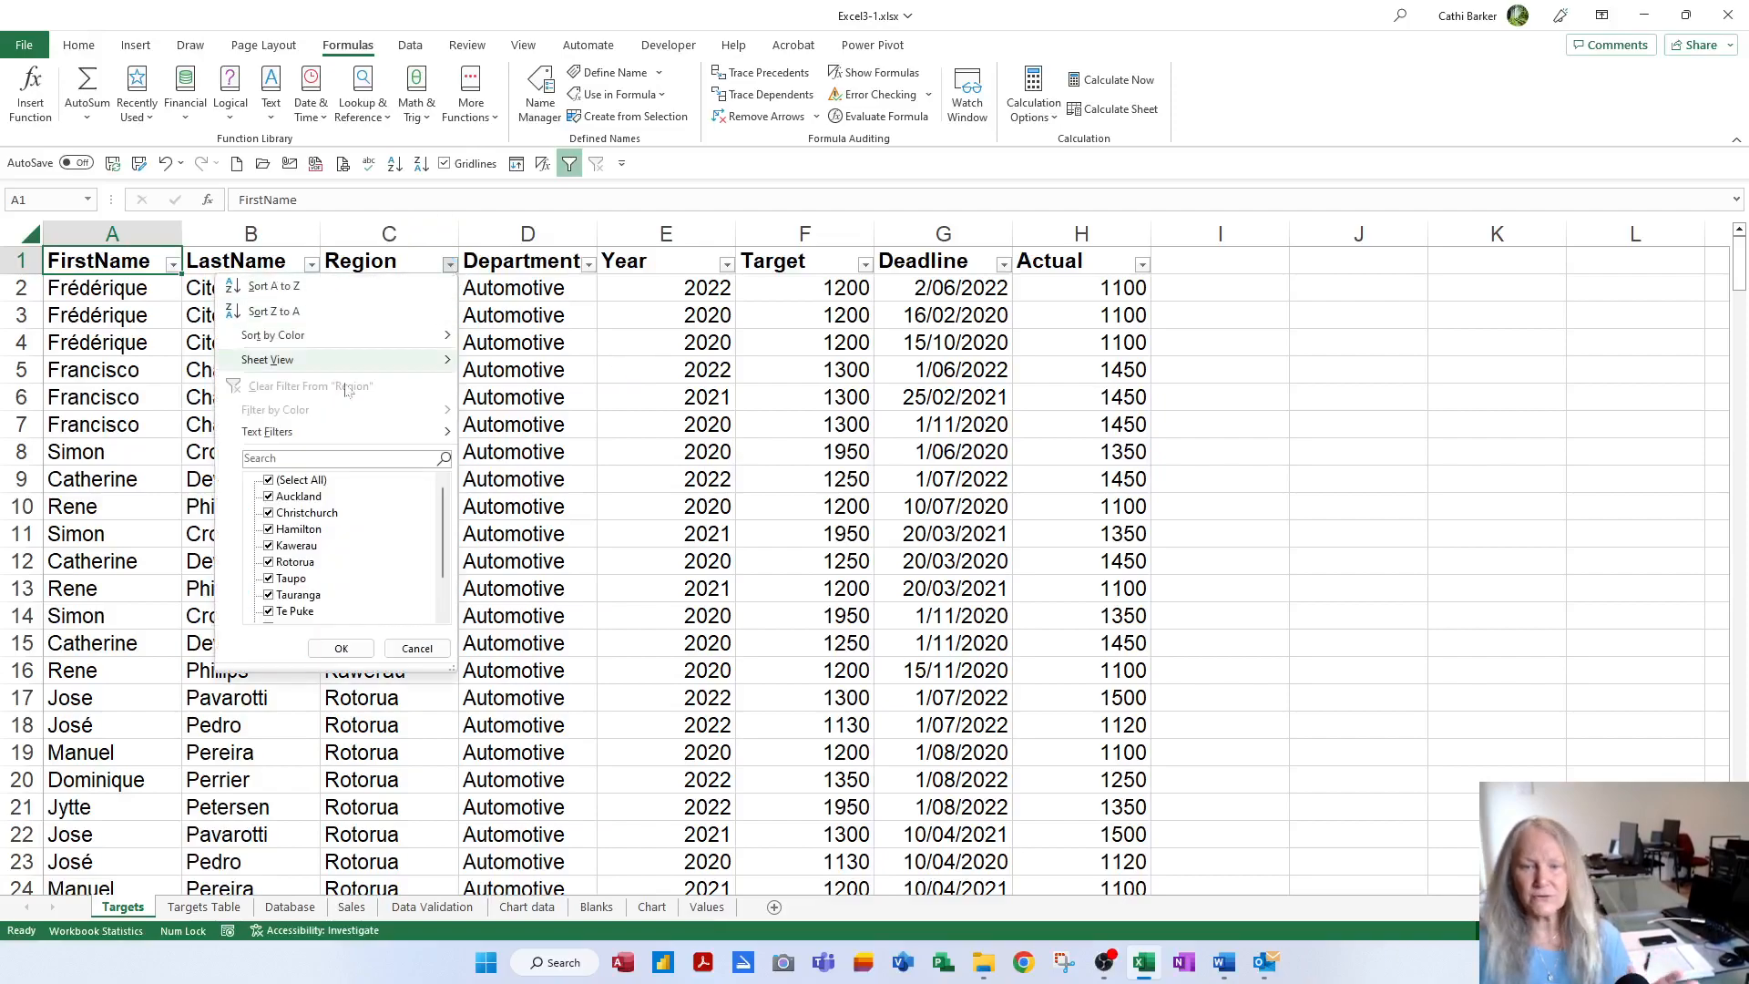
{"action": "left_click", "coordinate": [282, 480]}
{"action": "left_click", "coordinate": [285, 497]}
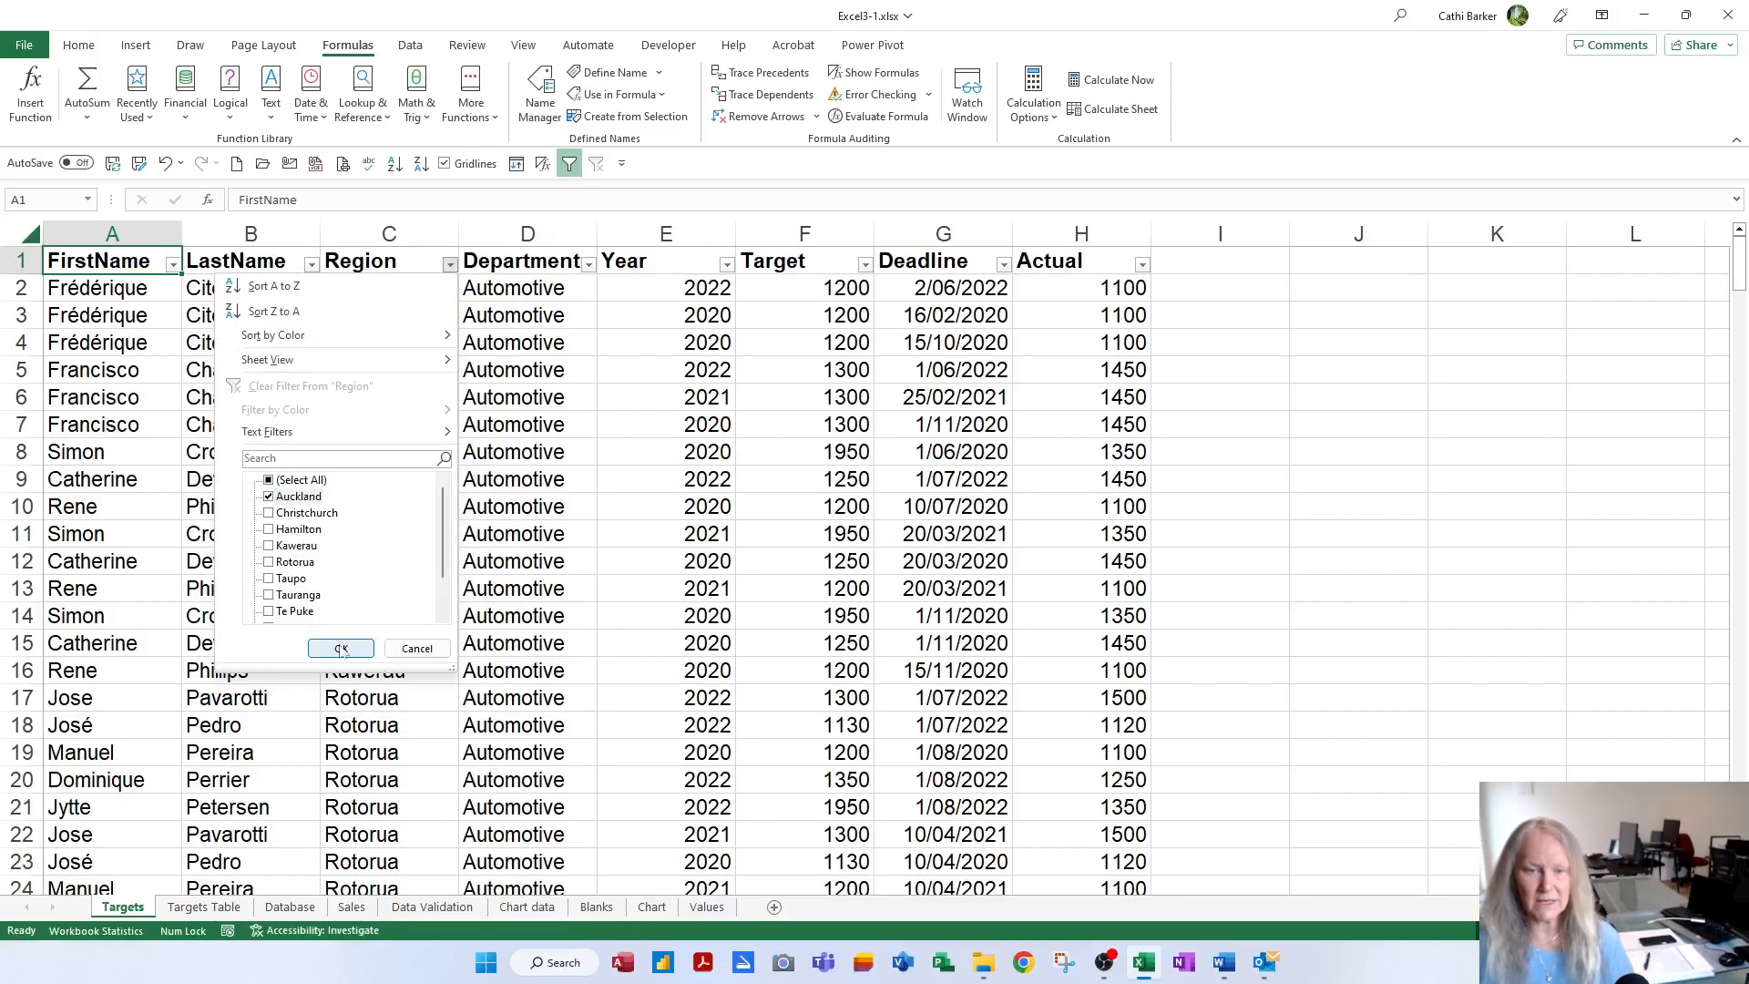
{"action": "left_click", "coordinate": [341, 649]}
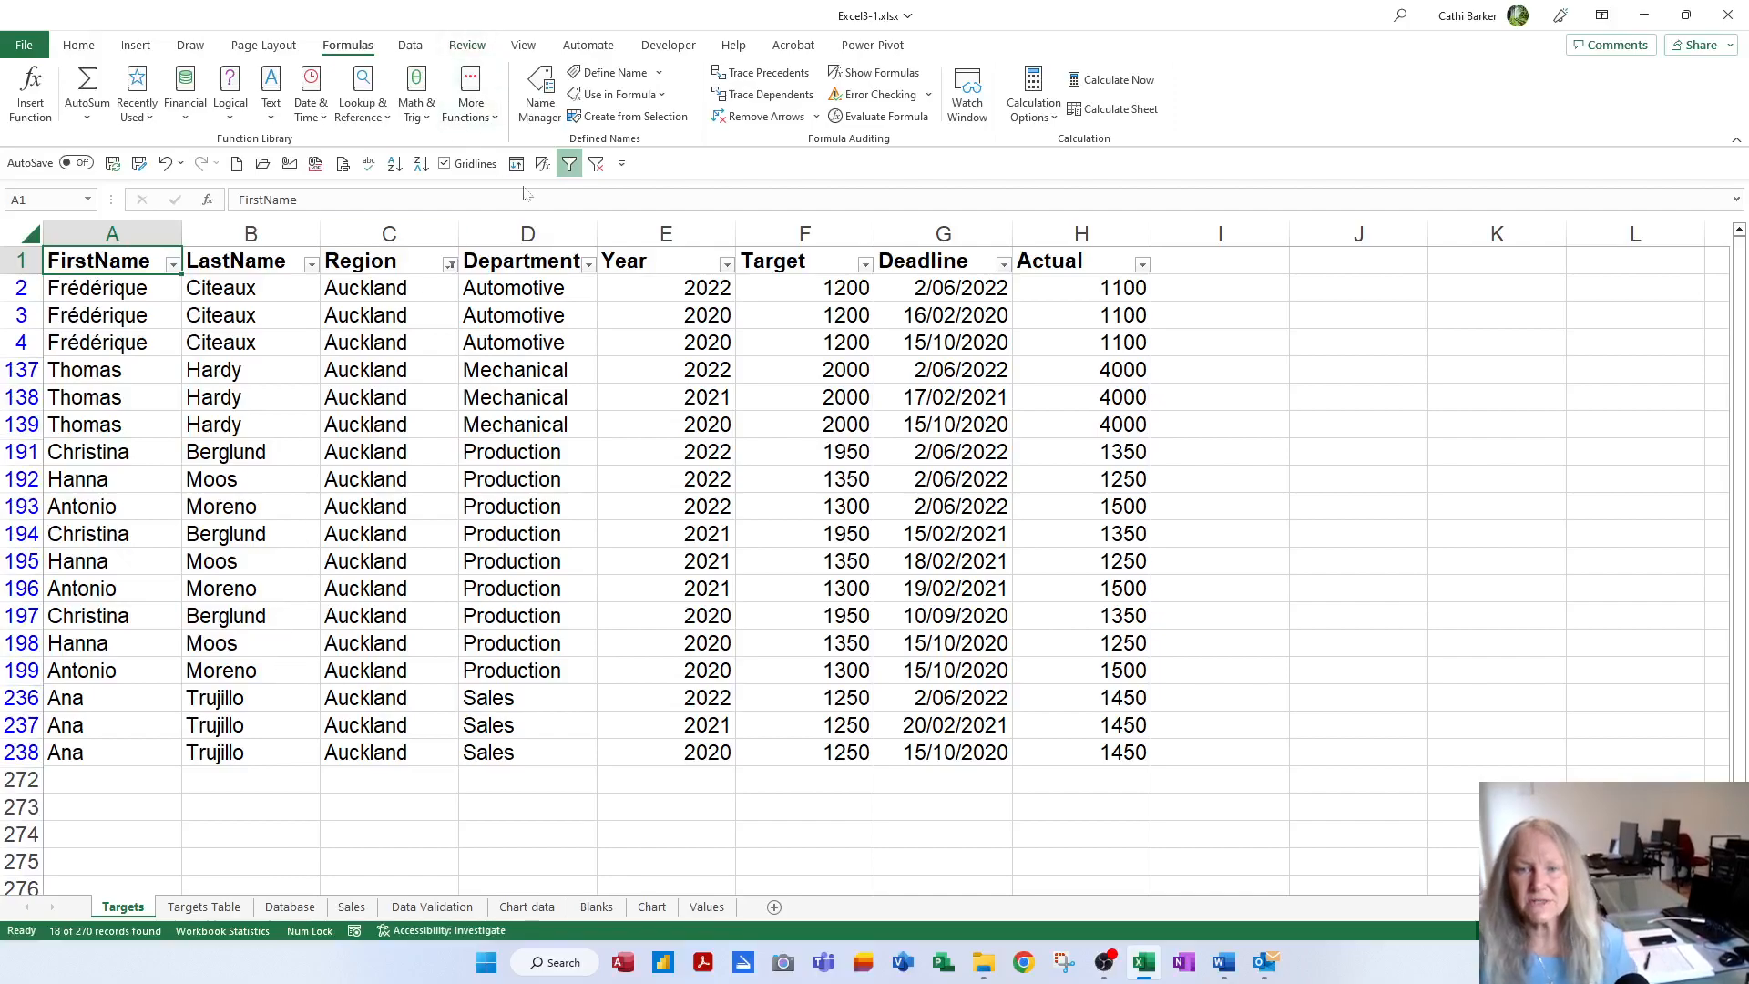
Clear the Auckland filter, add a new sheet named Advanced, and return to Targets
{"action": "left_click", "coordinate": [571, 164]}
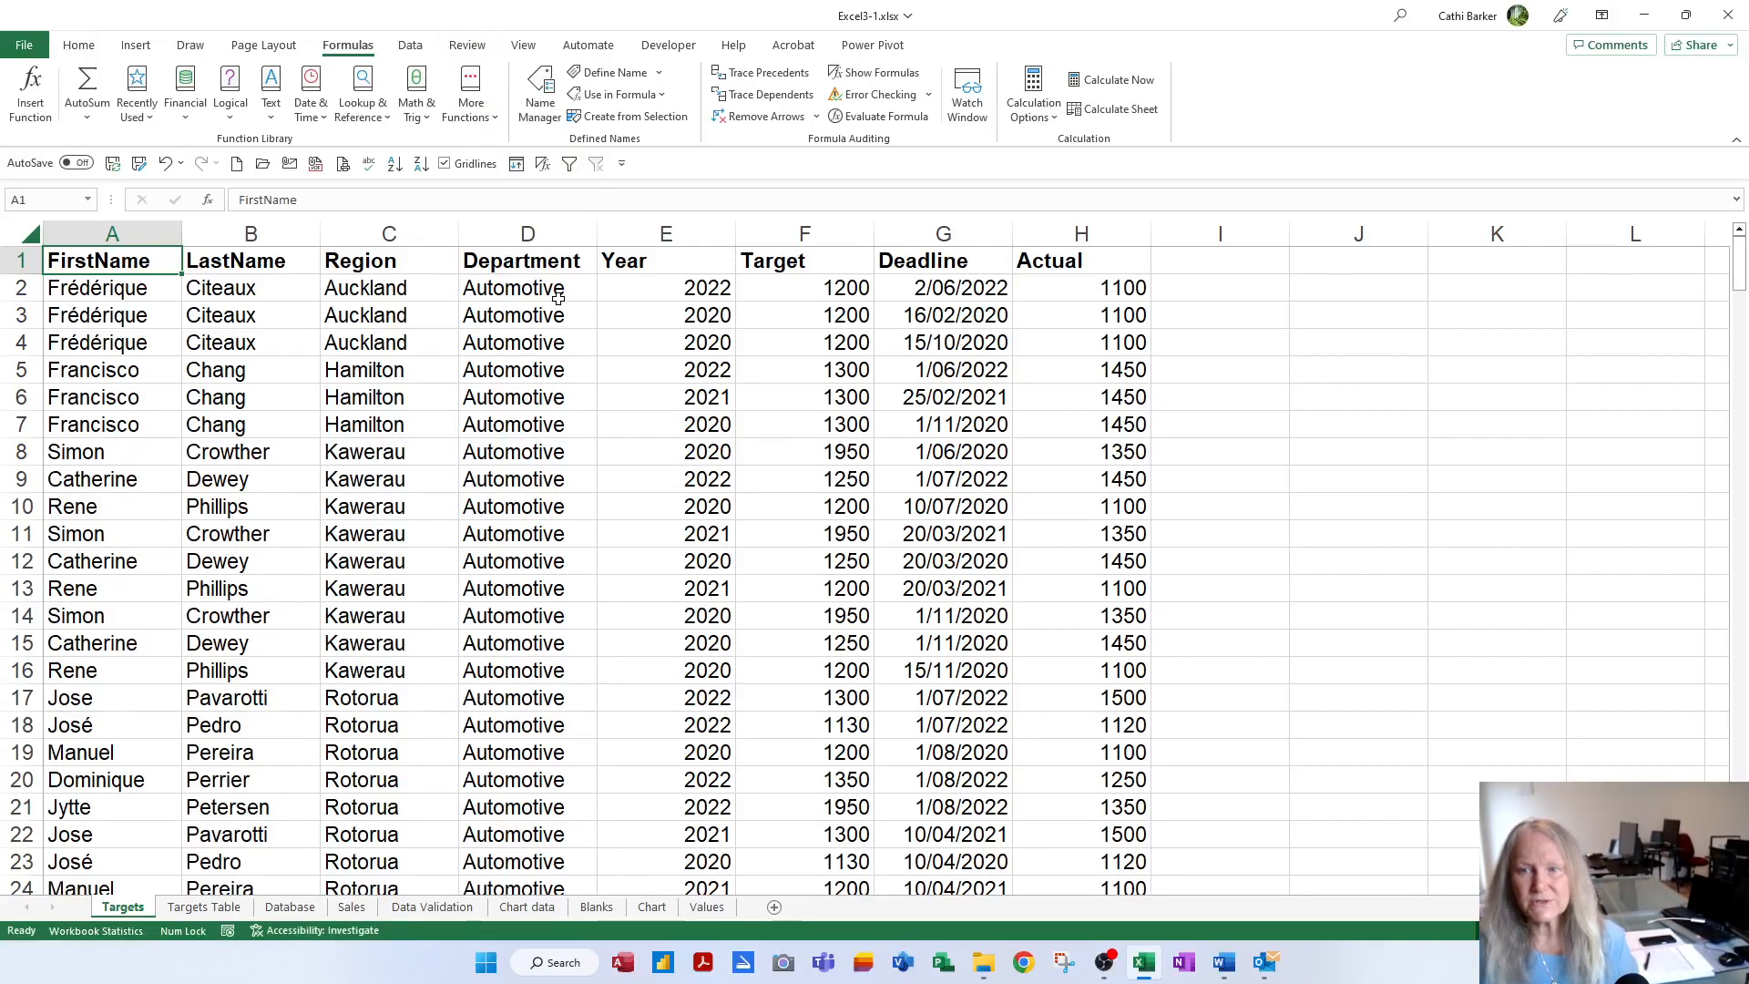
{"action": "left_click", "coordinate": [773, 908]}
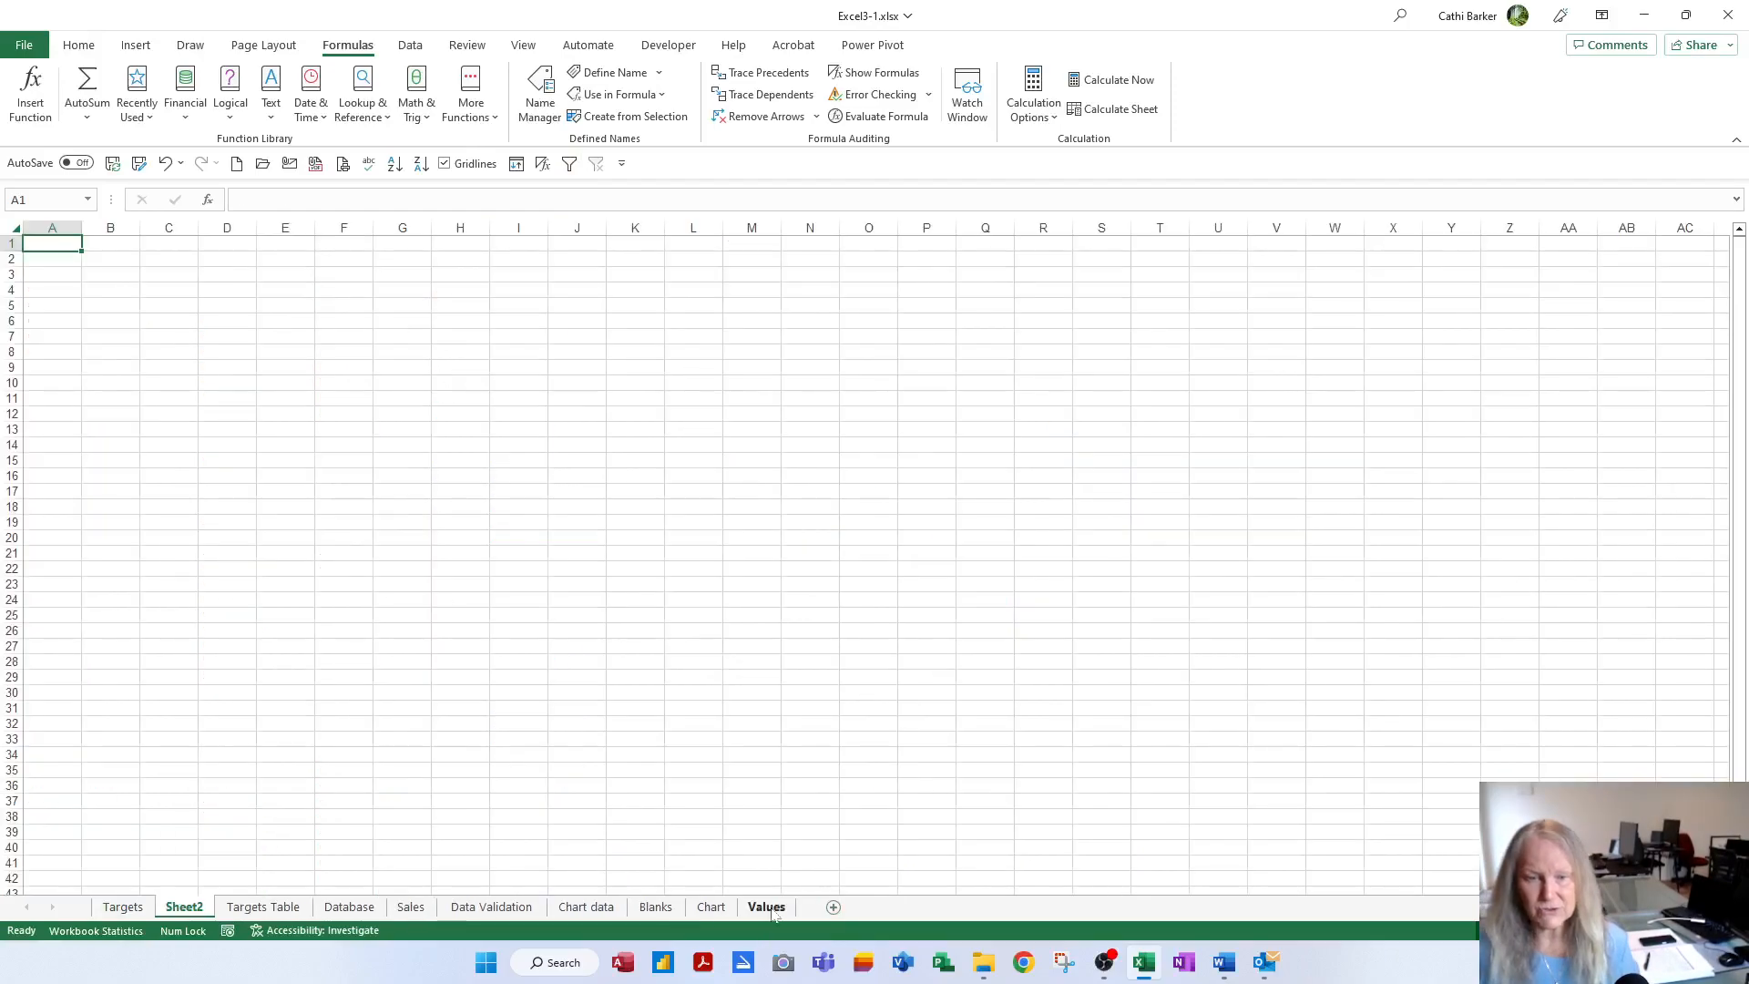
{"action": "double_click", "coordinate": [183, 909]}
{"action": "type", "text": "Advanced"}
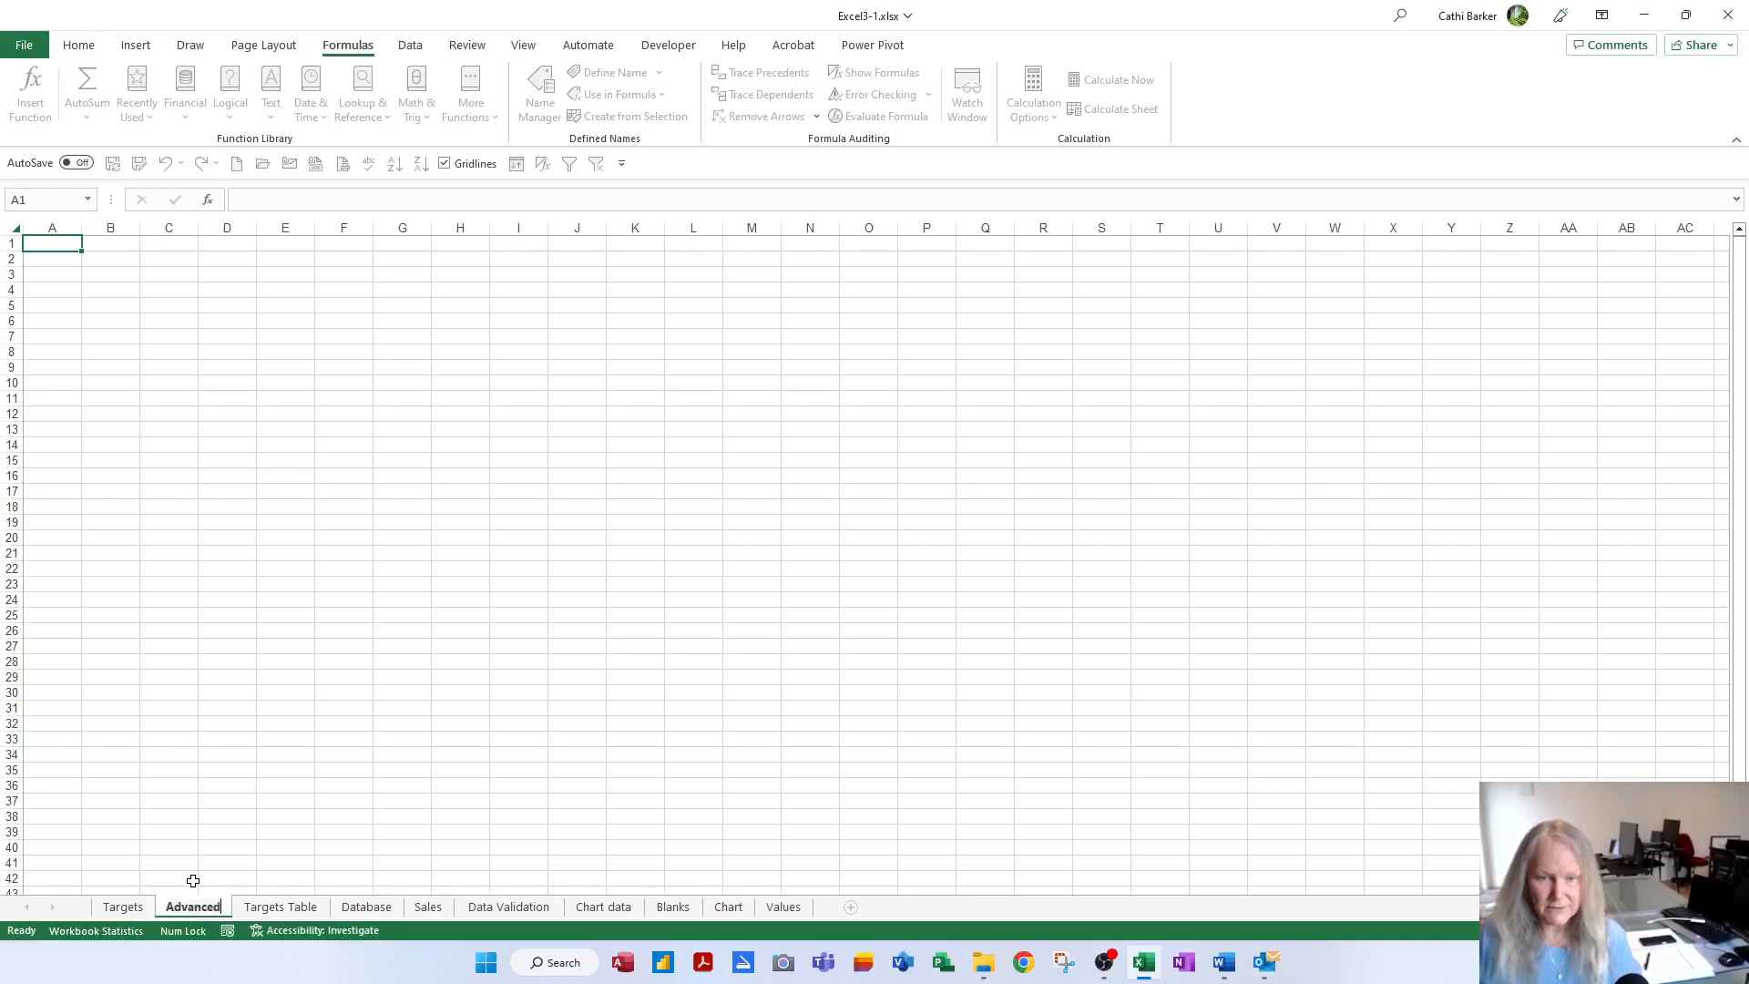
{"action": "key", "text": "Return"}
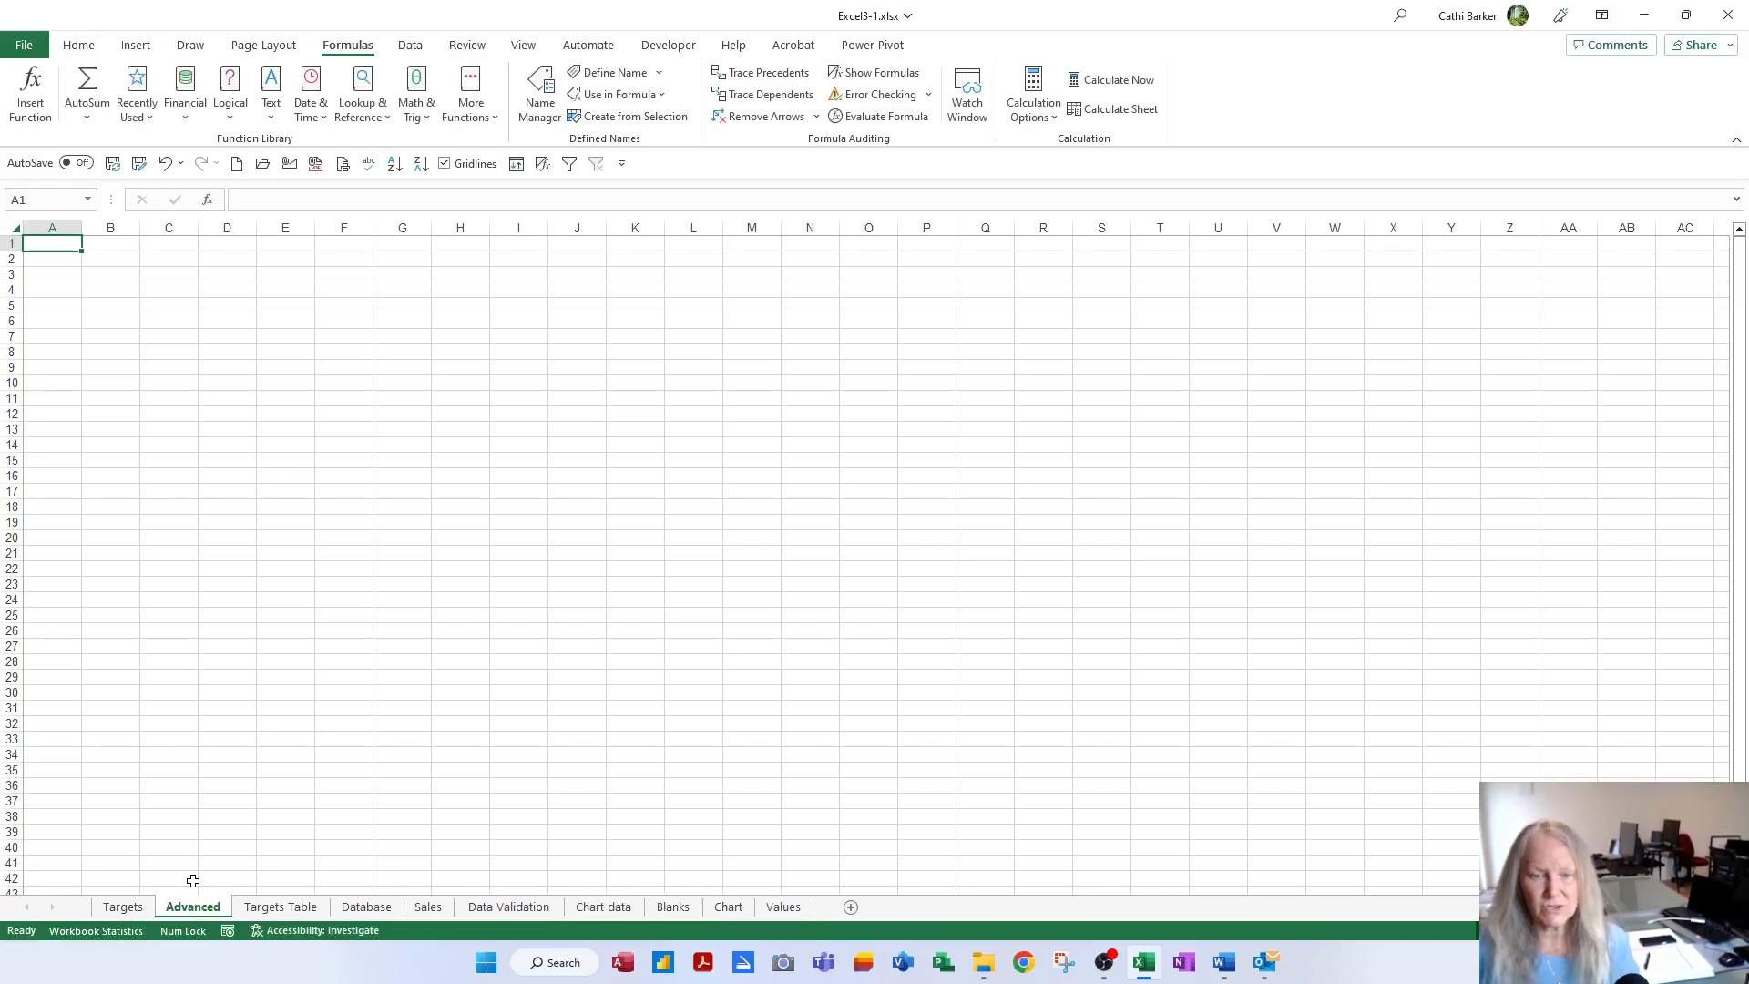
{"action": "left_click", "coordinate": [123, 908]}
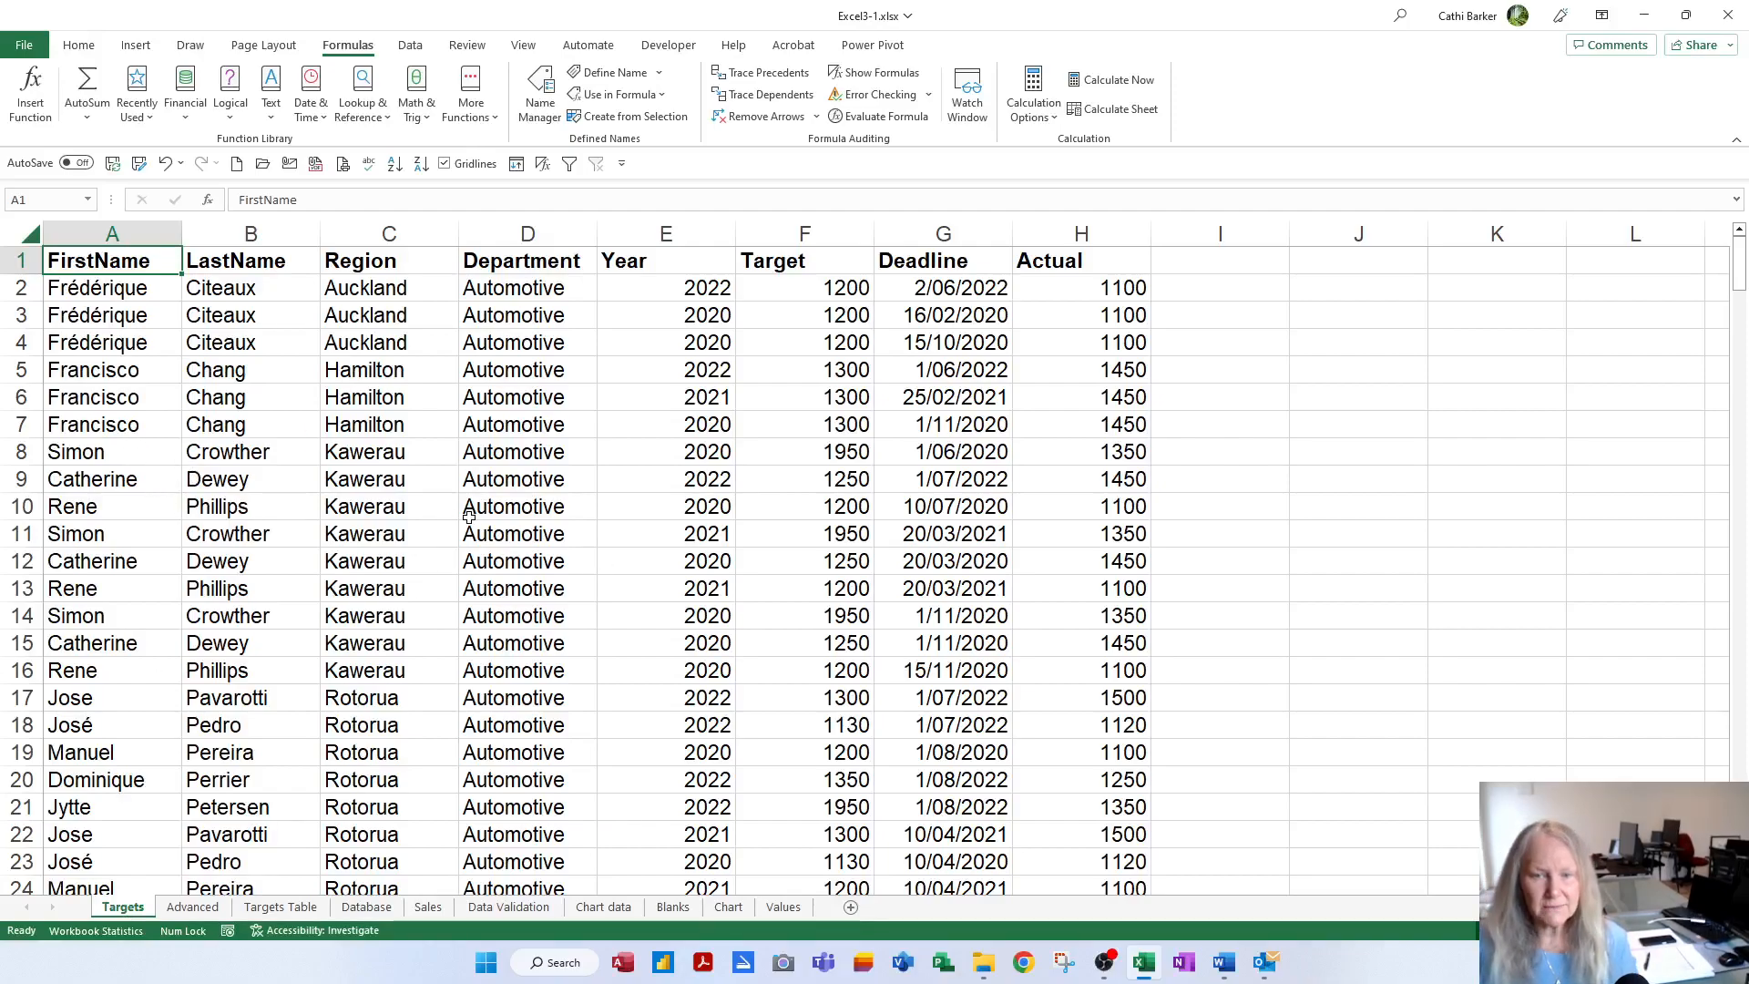
{"action": "left_click", "coordinate": [88, 200]}
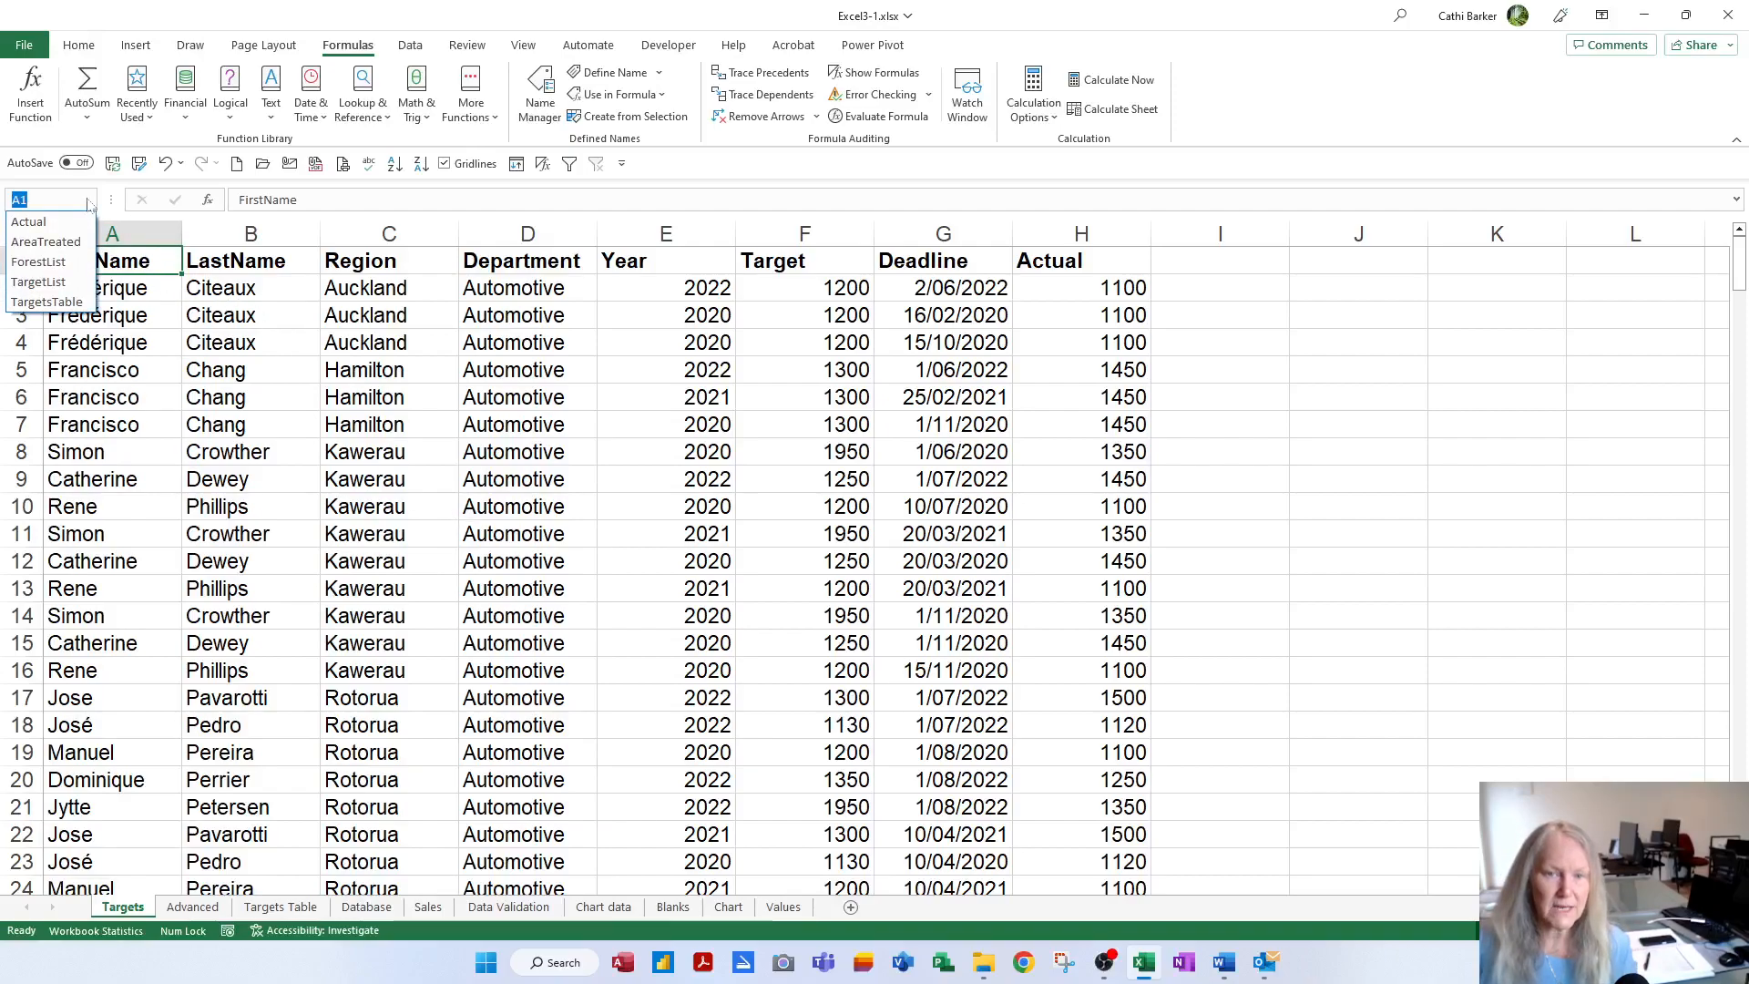
{"action": "left_click", "coordinate": [60, 283]}
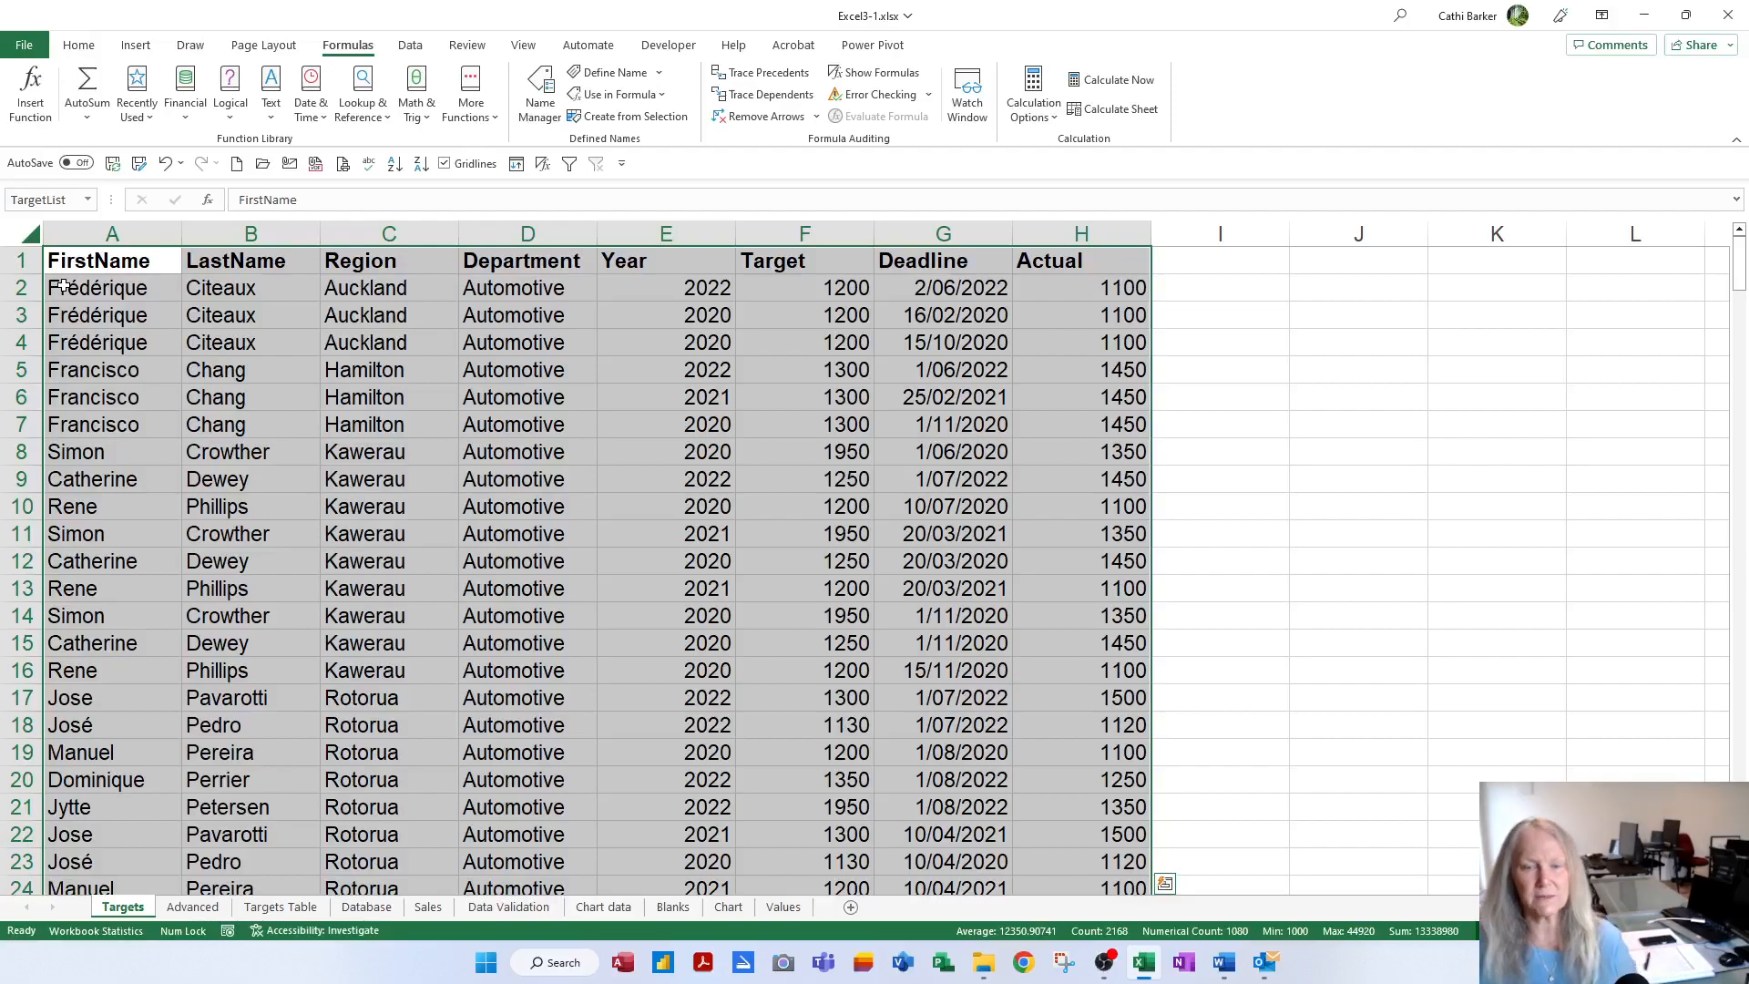
{"action": "left_click", "coordinate": [57, 260]}
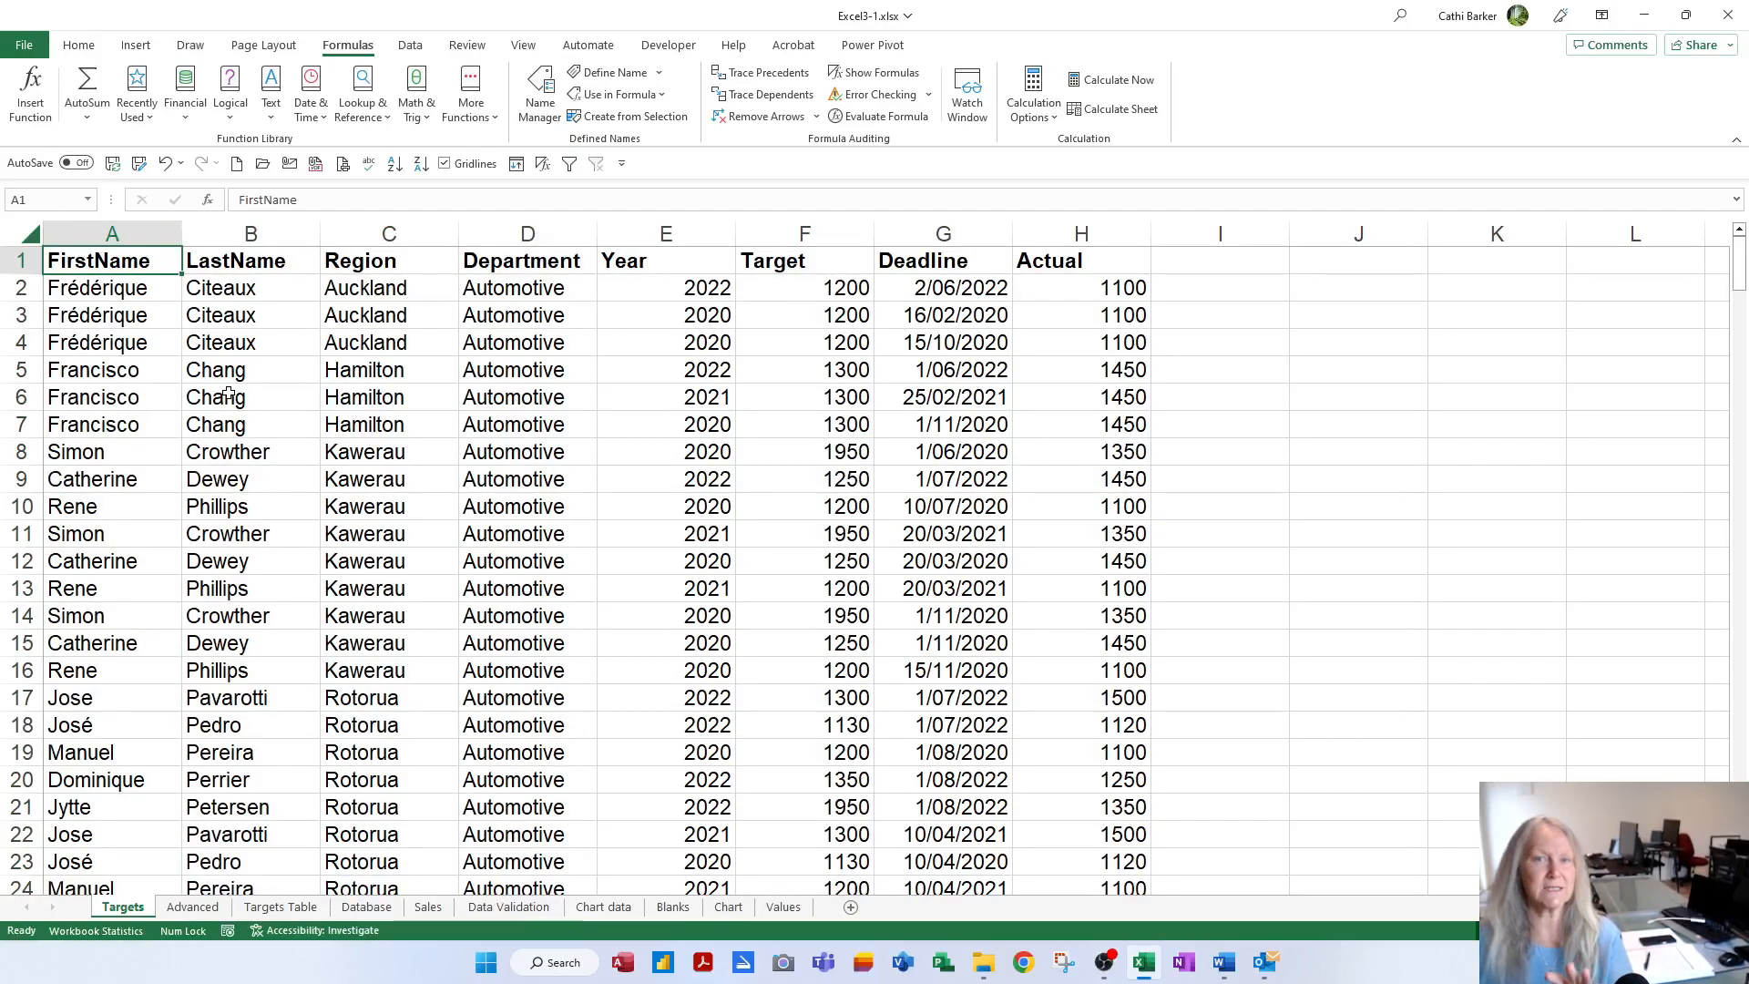
Protect the Targets sheet using the default Protect Sheet settings
{"action": "right_click", "coordinate": [134, 915]}
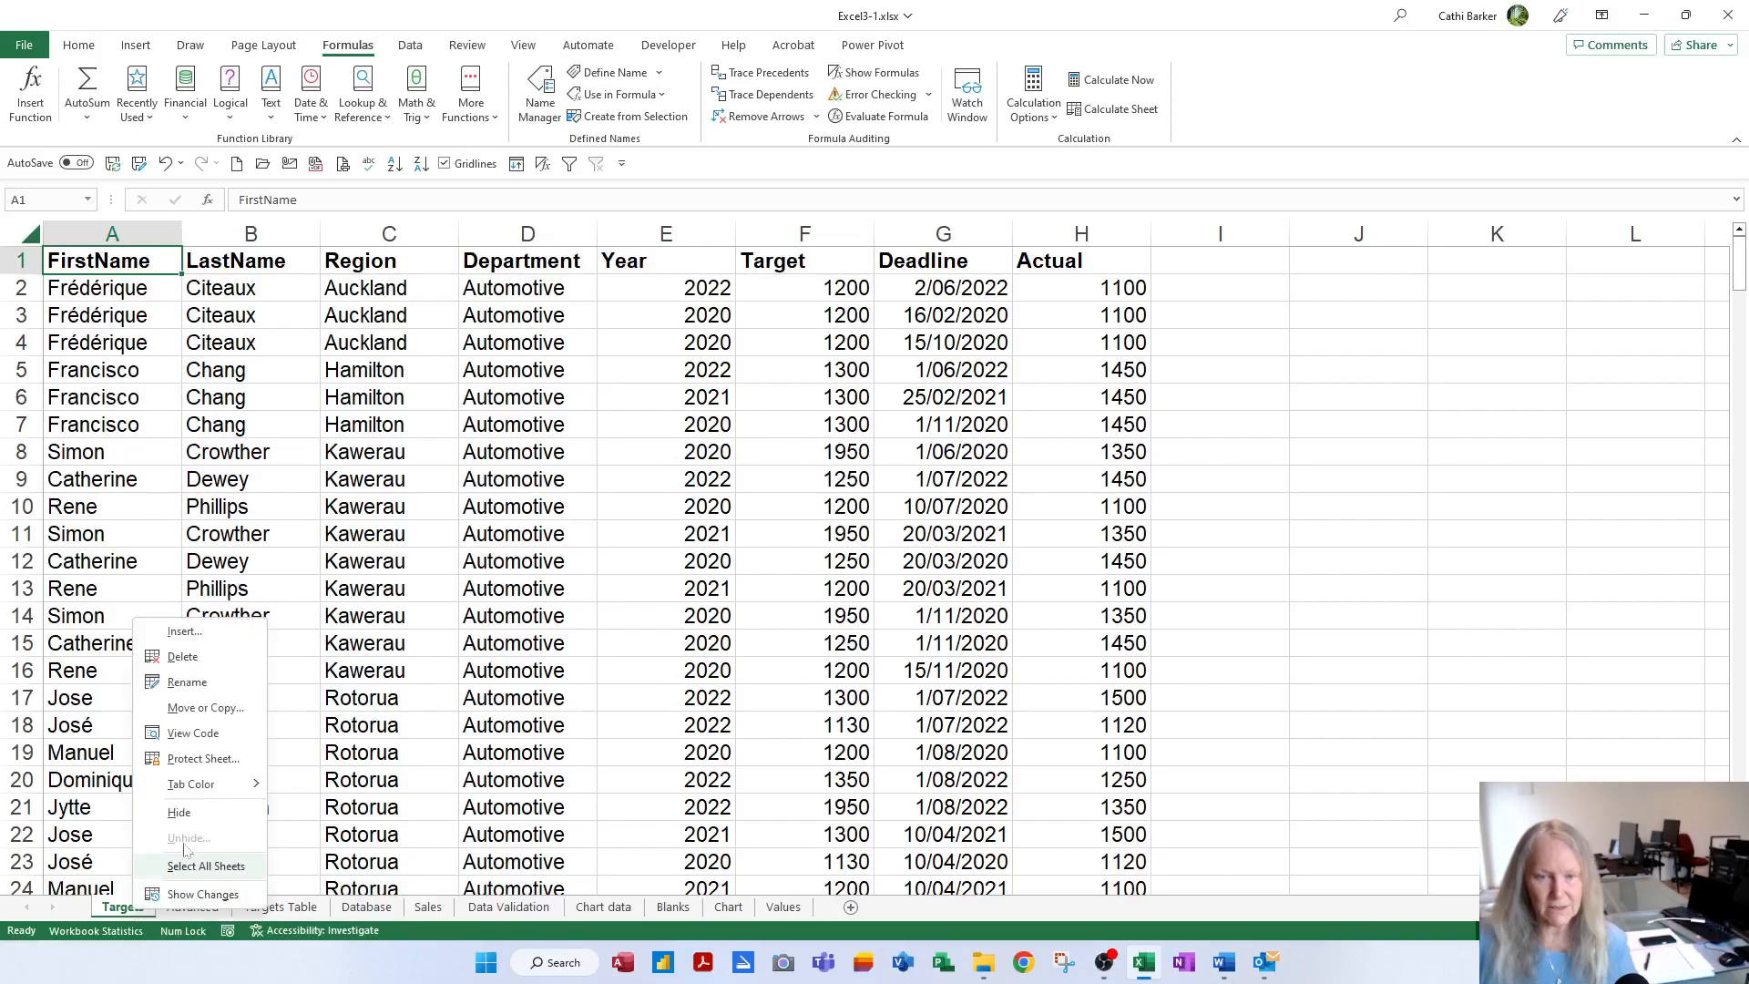
{"action": "left_click", "coordinate": [203, 760]}
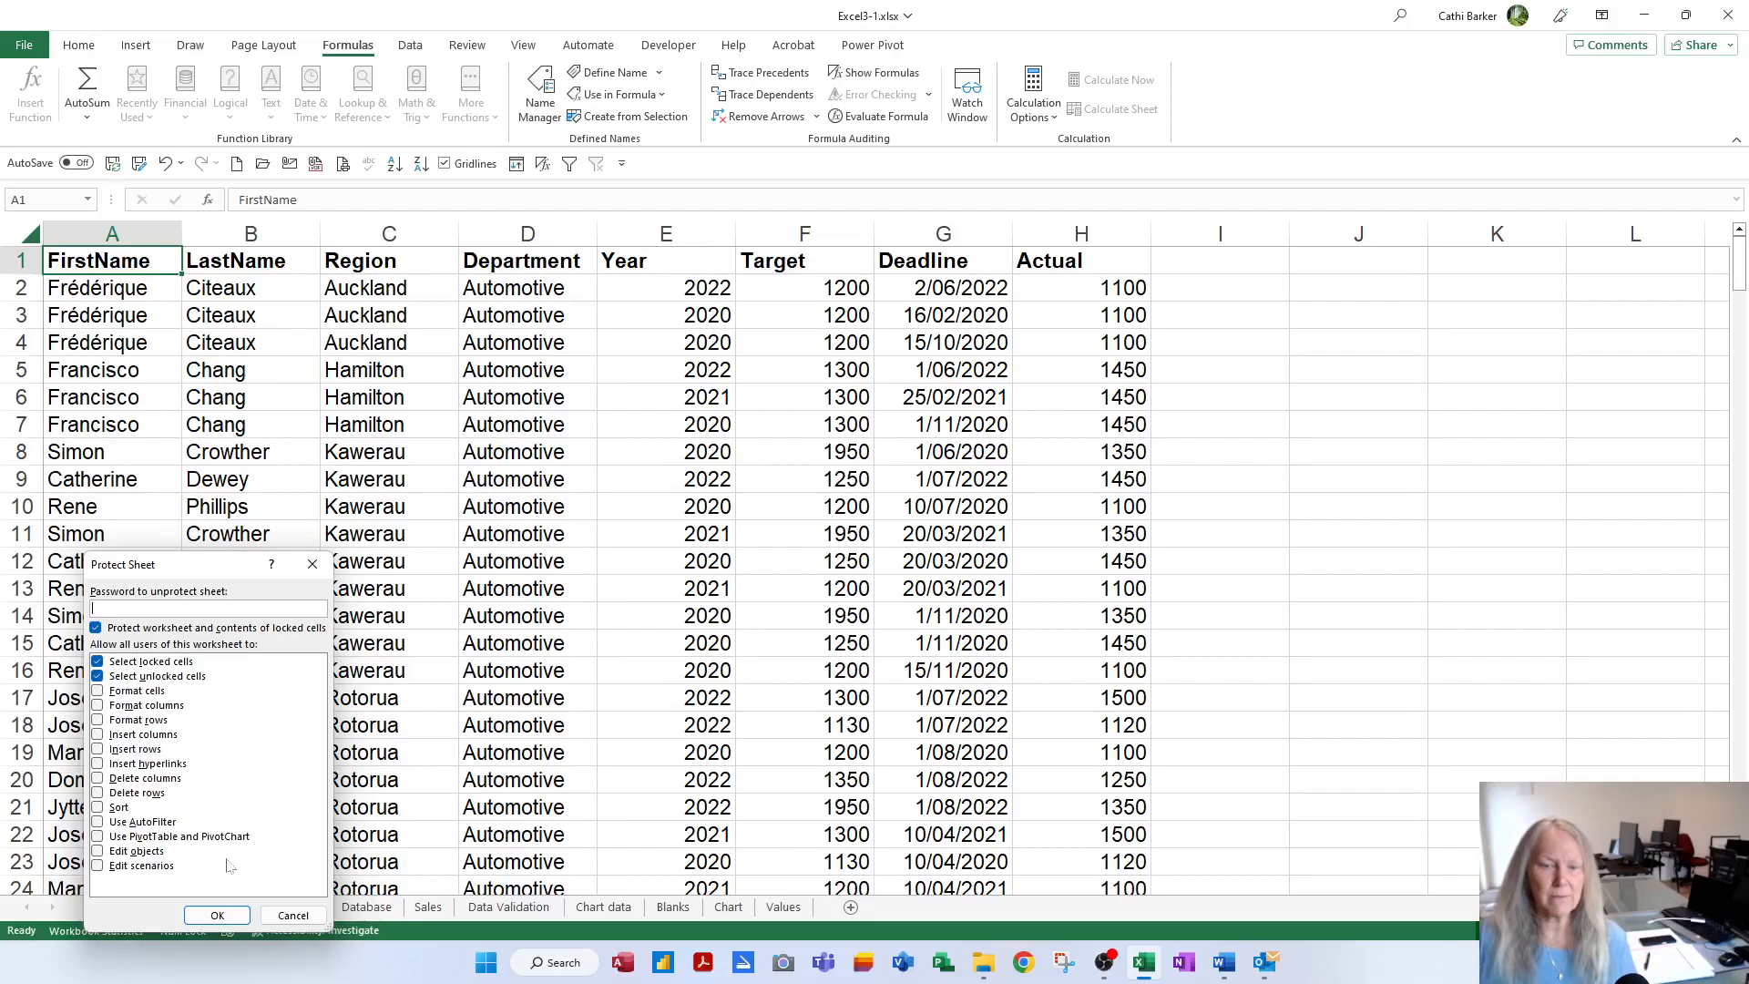
{"action": "left_click", "coordinate": [218, 917]}
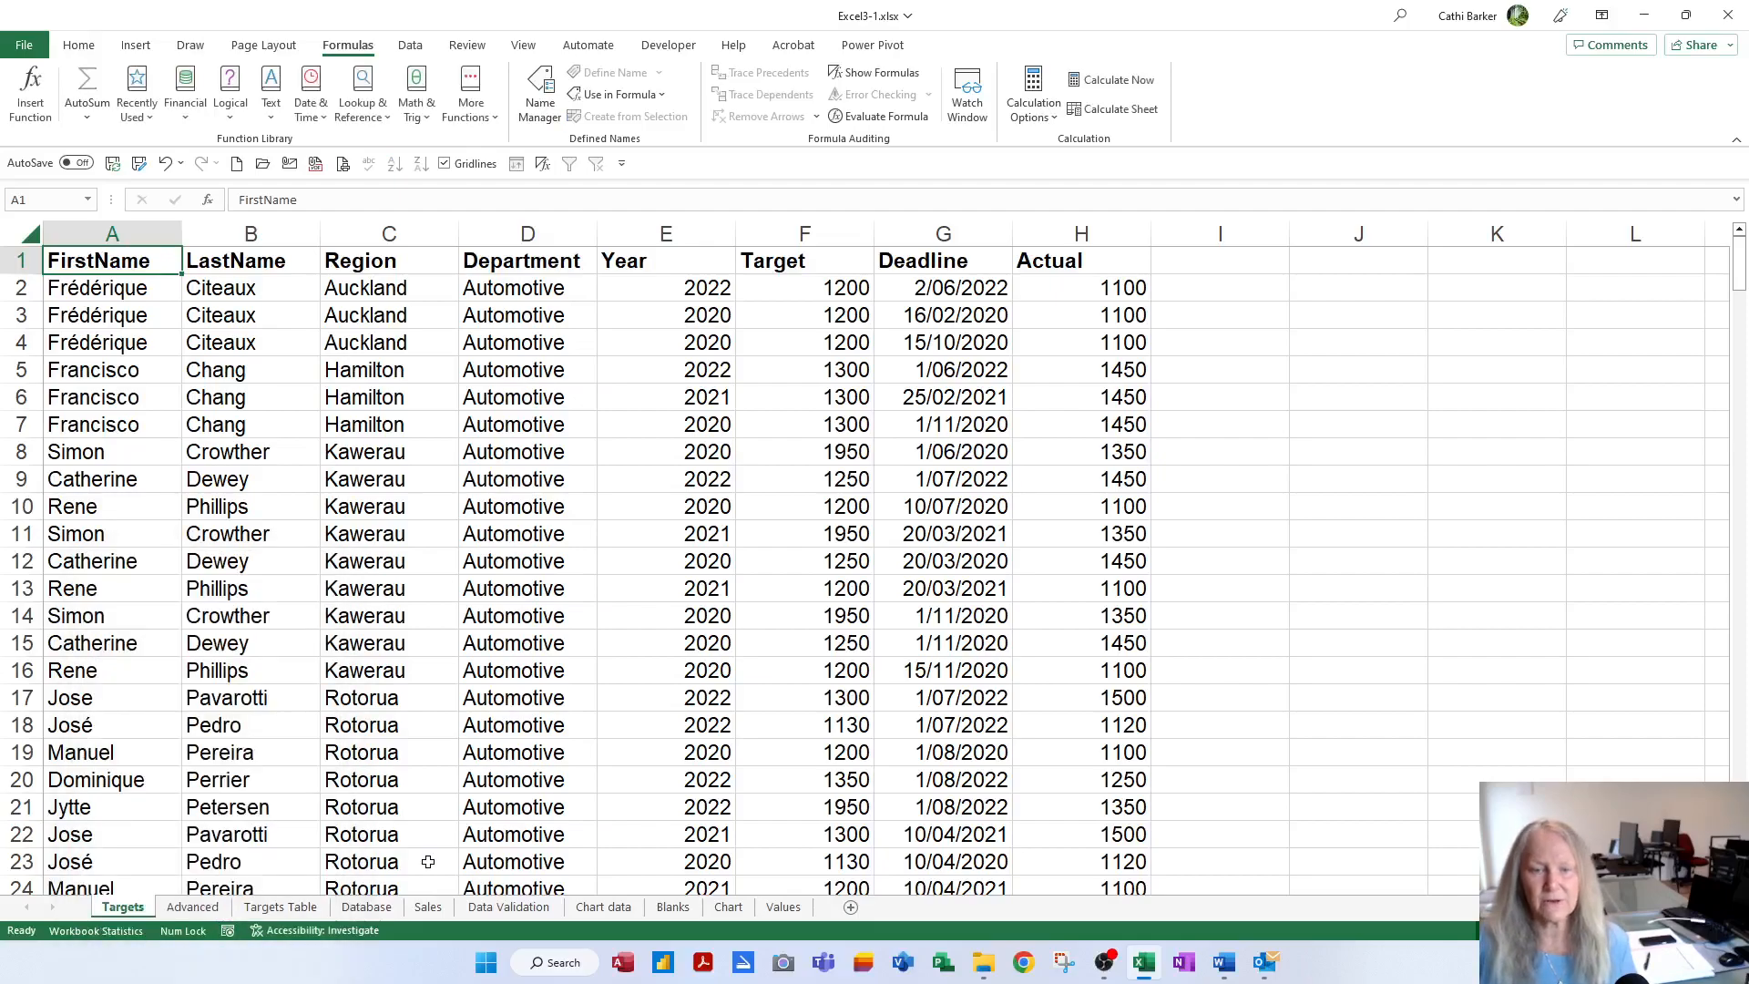
Test the protection by trying to edit a cell twice, dismissing each warning
{"action": "double_click", "coordinate": [321, 696]}
{"action": "key", "text": "Return"}
{"action": "double_click", "coordinate": [322, 697]}
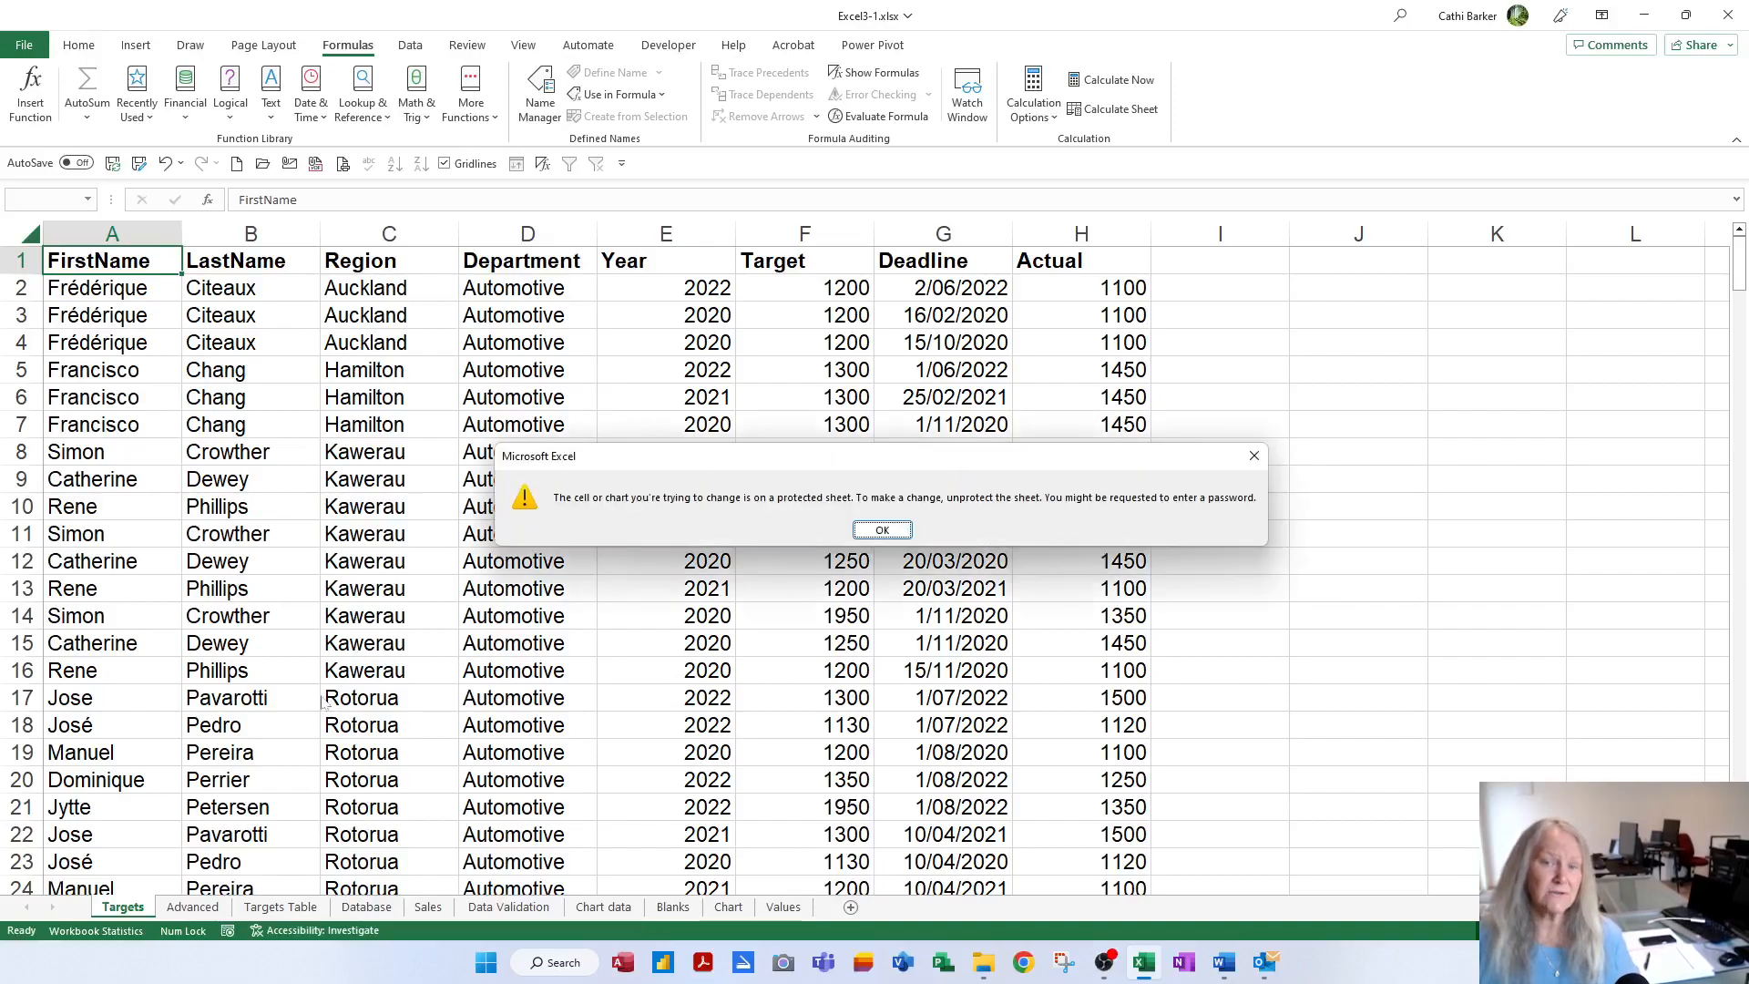
{"action": "key", "text": "Return"}
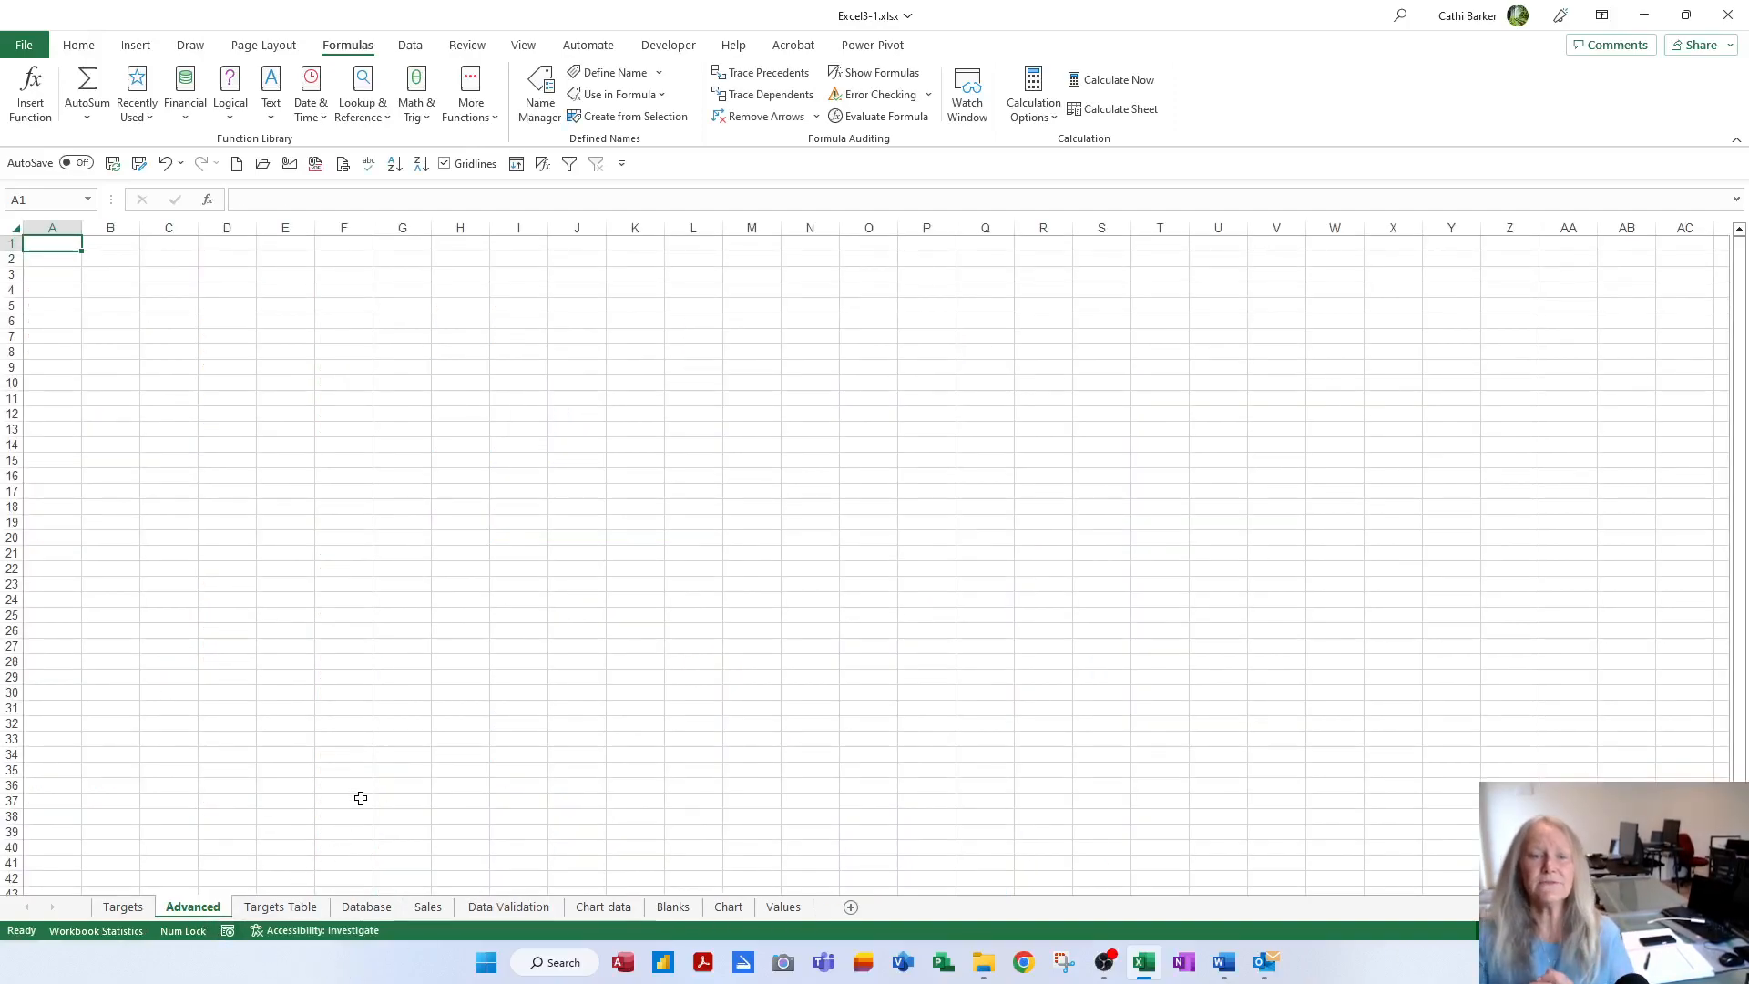
Enter Region in A1 of Advanced, confirm it matches Targets C1, then select A2
{"action": "scroll", "coordinate": [379, 729], "scroll_direction": "up", "scroll_amount": 5}
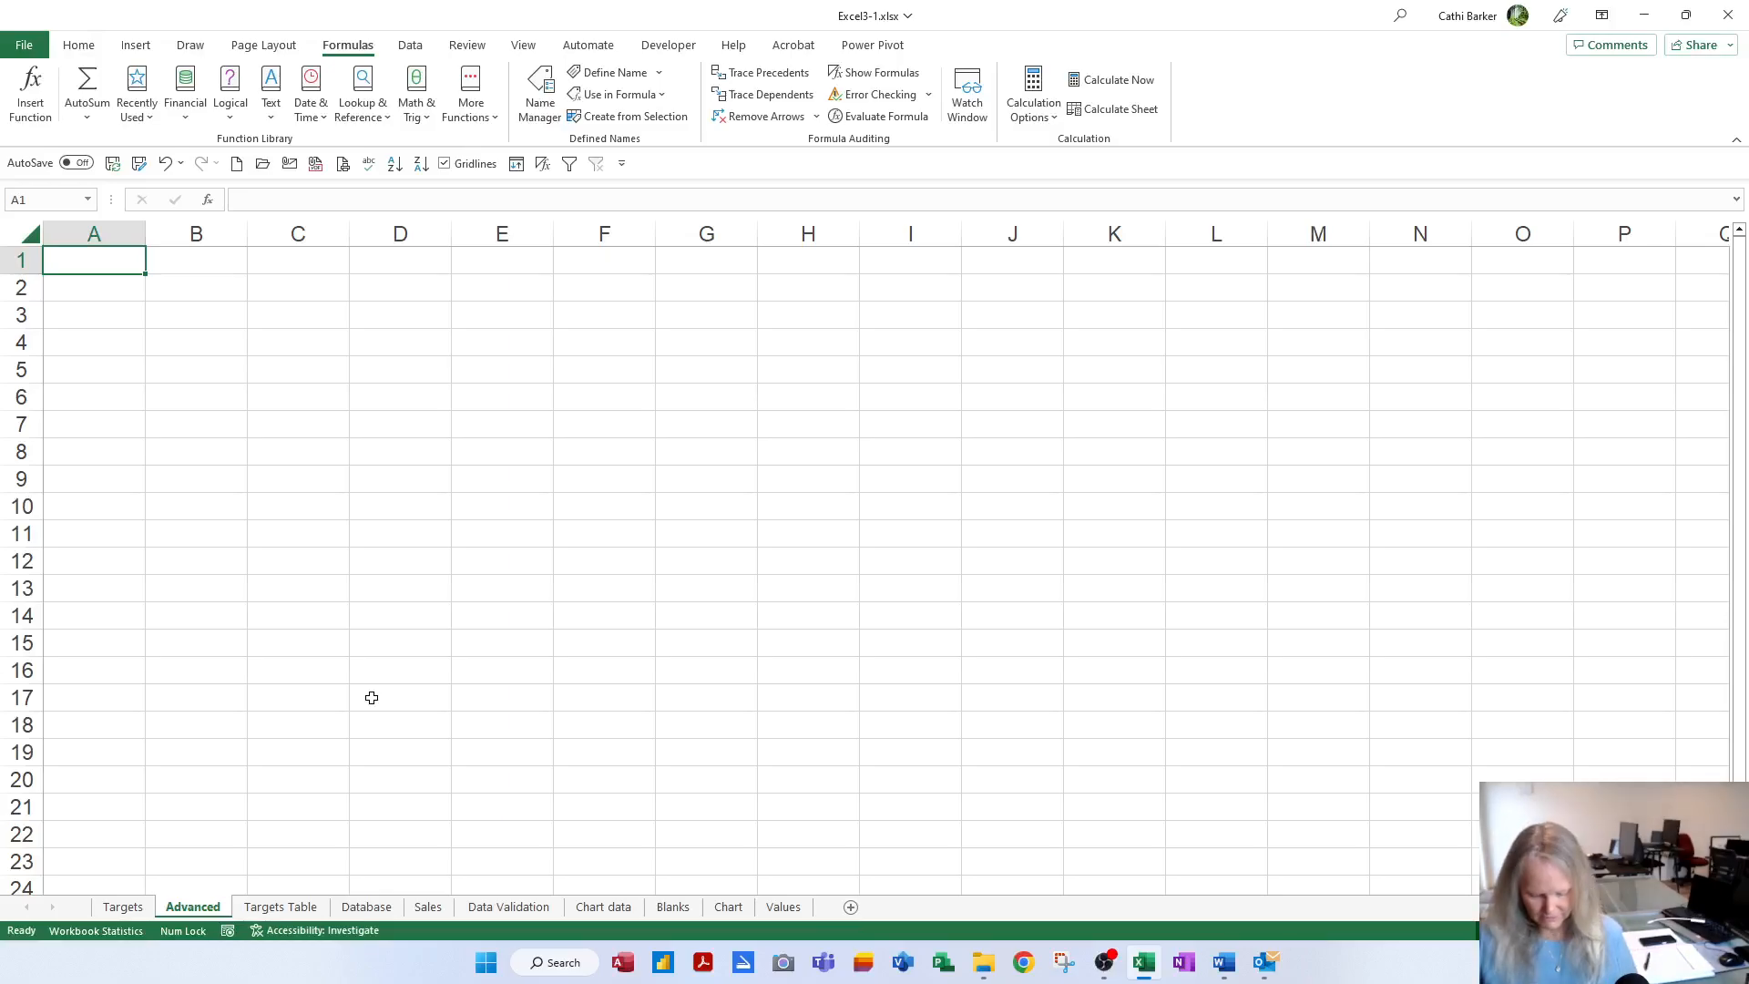
{"action": "type", "text": "Region"}
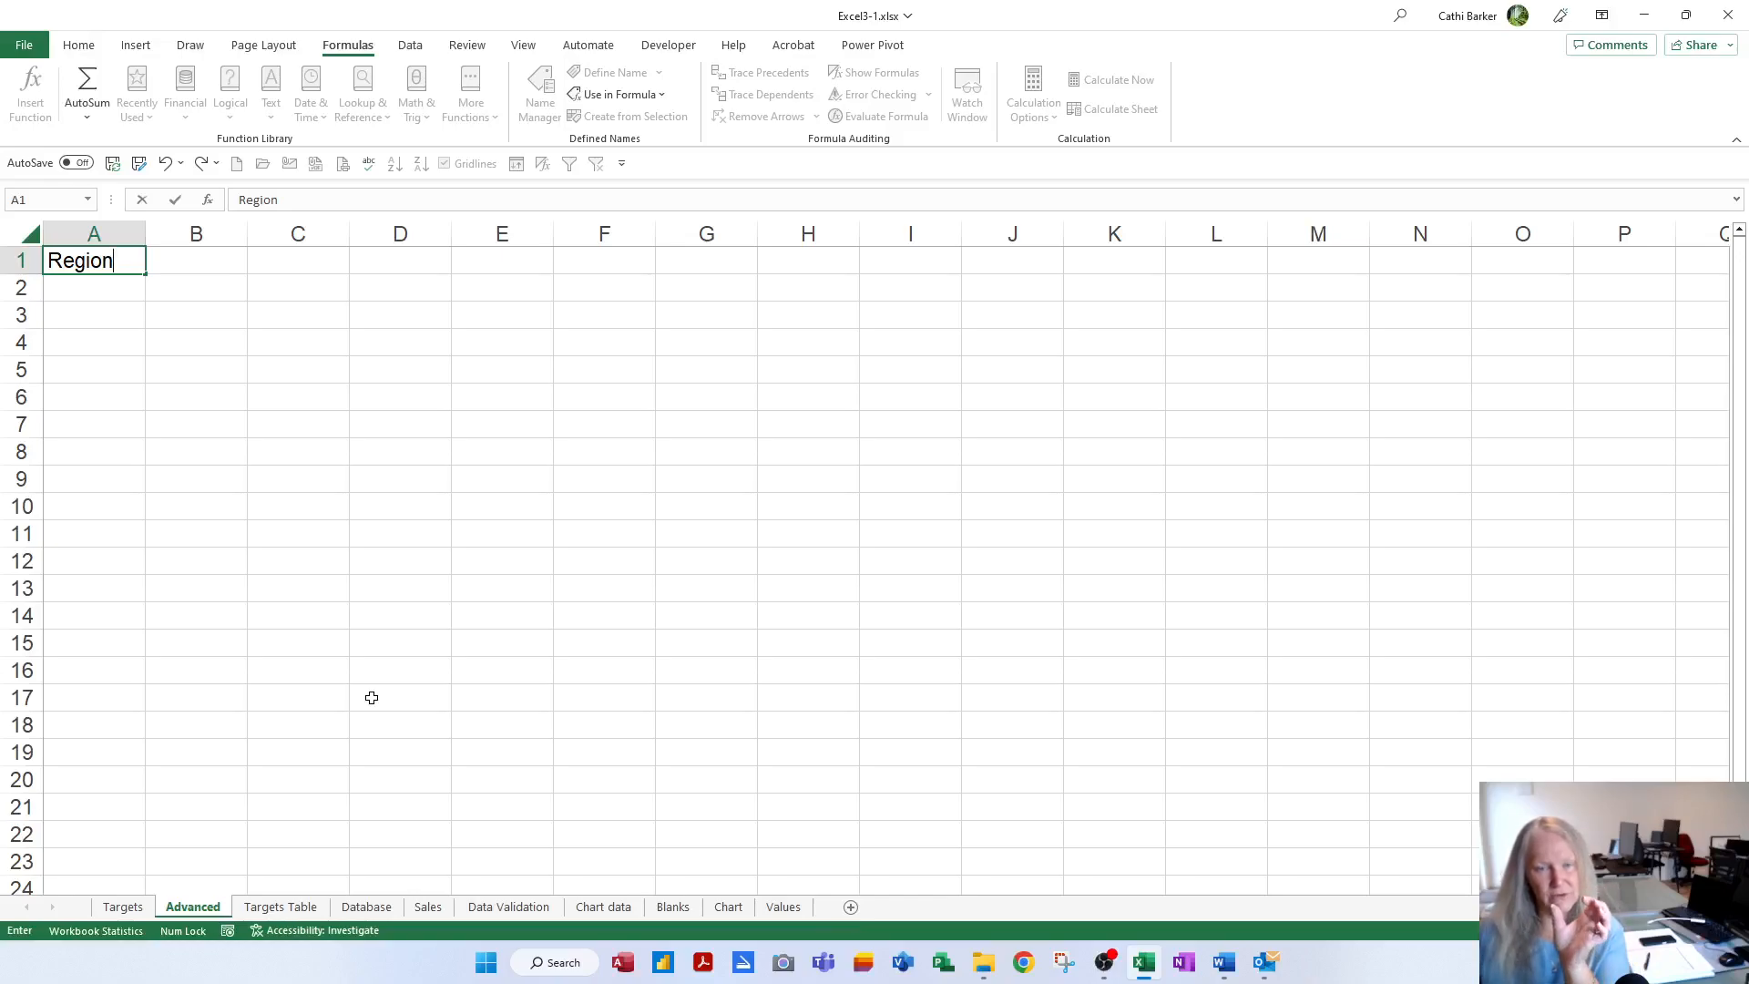
{"action": "key", "text": "Return"}
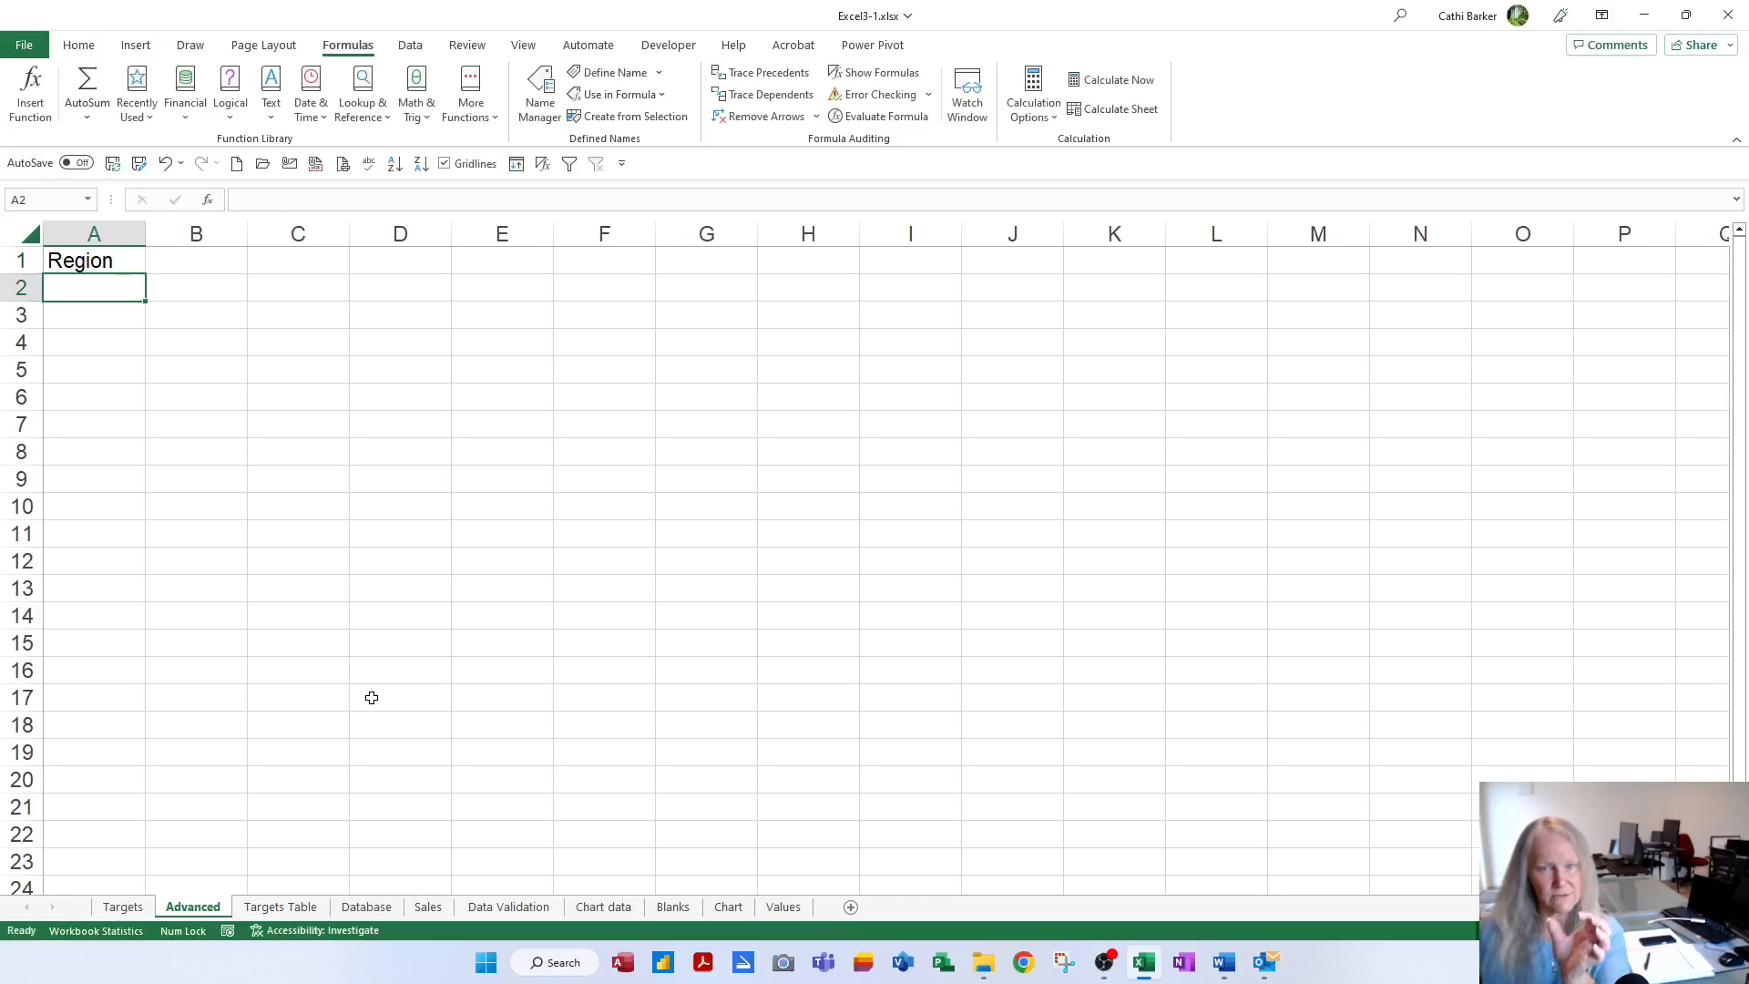
{"action": "left_click", "coordinate": [123, 907]}
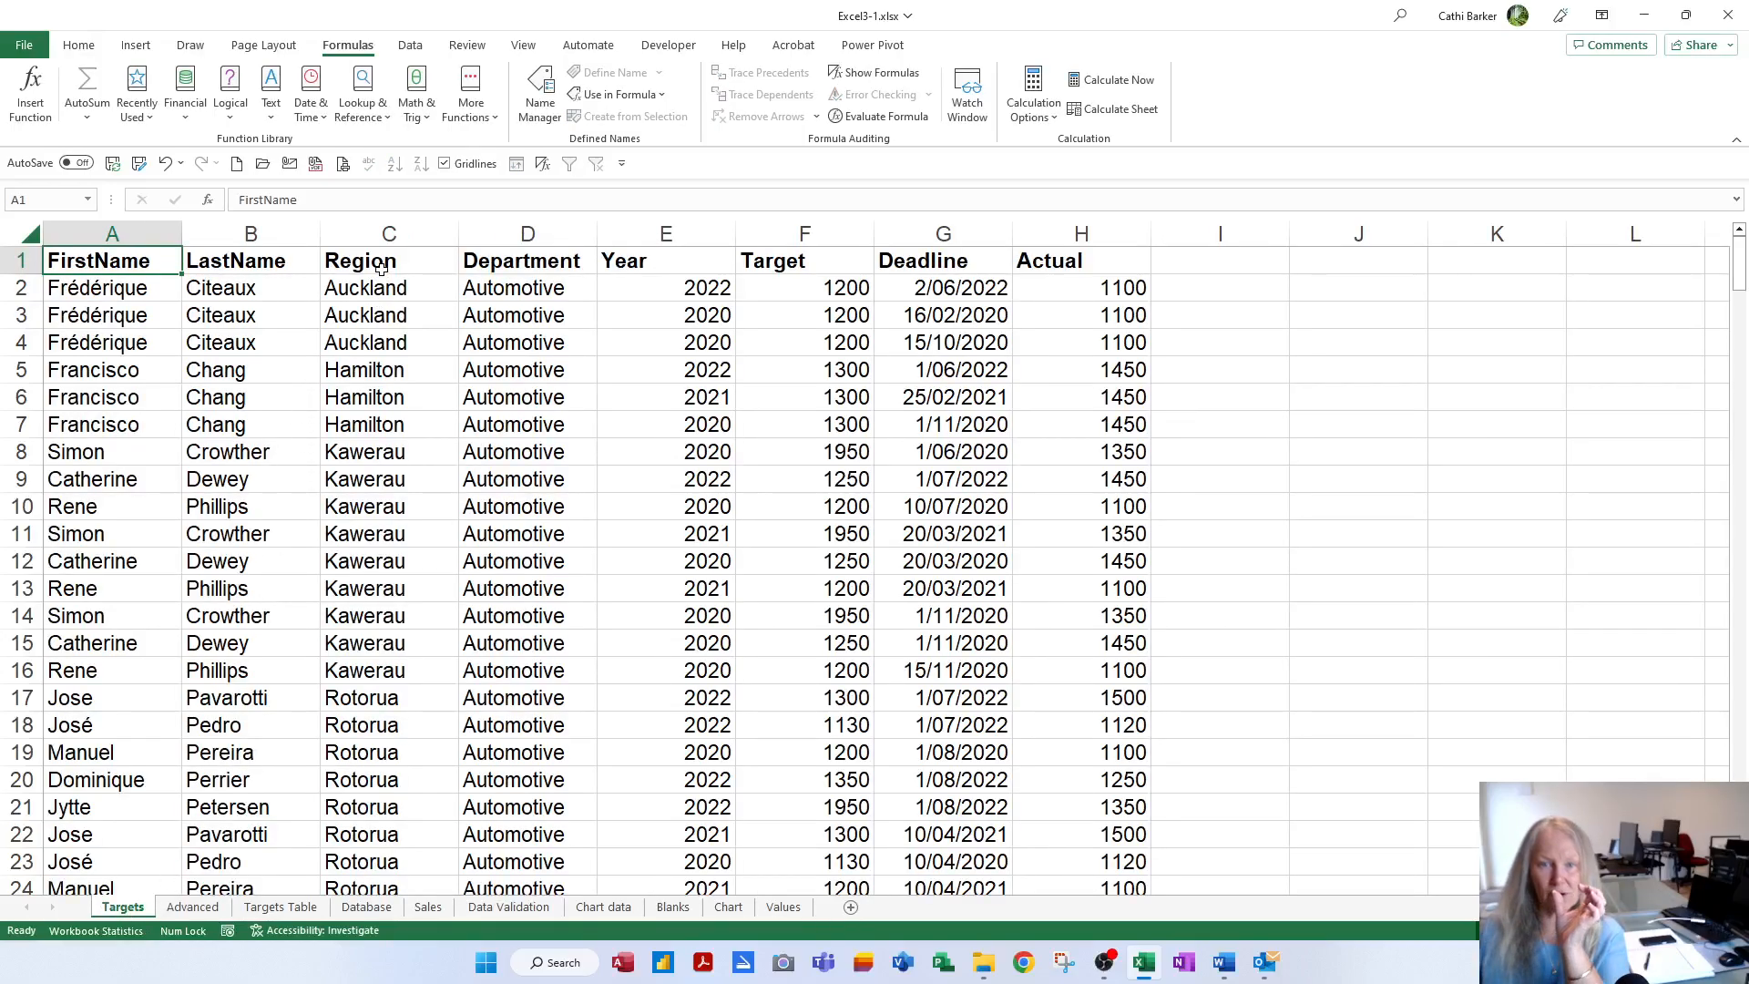
{"action": "left_click", "coordinate": [382, 267]}
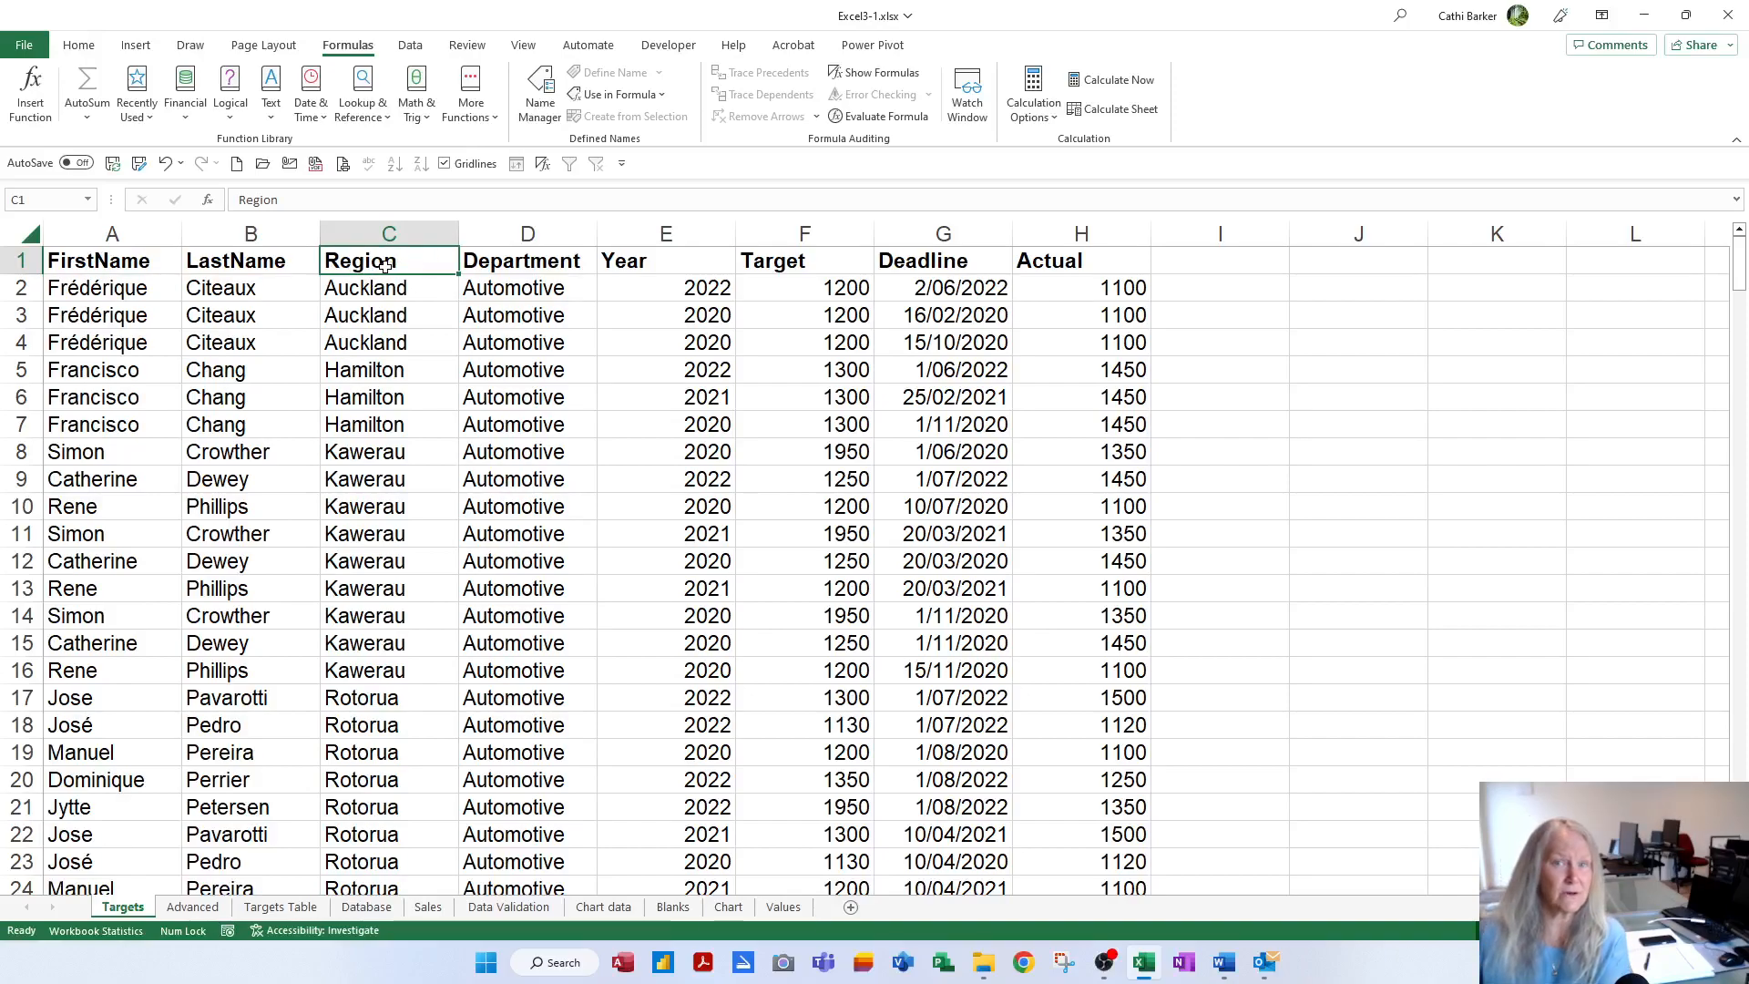
{"action": "left_click", "coordinate": [208, 909]}
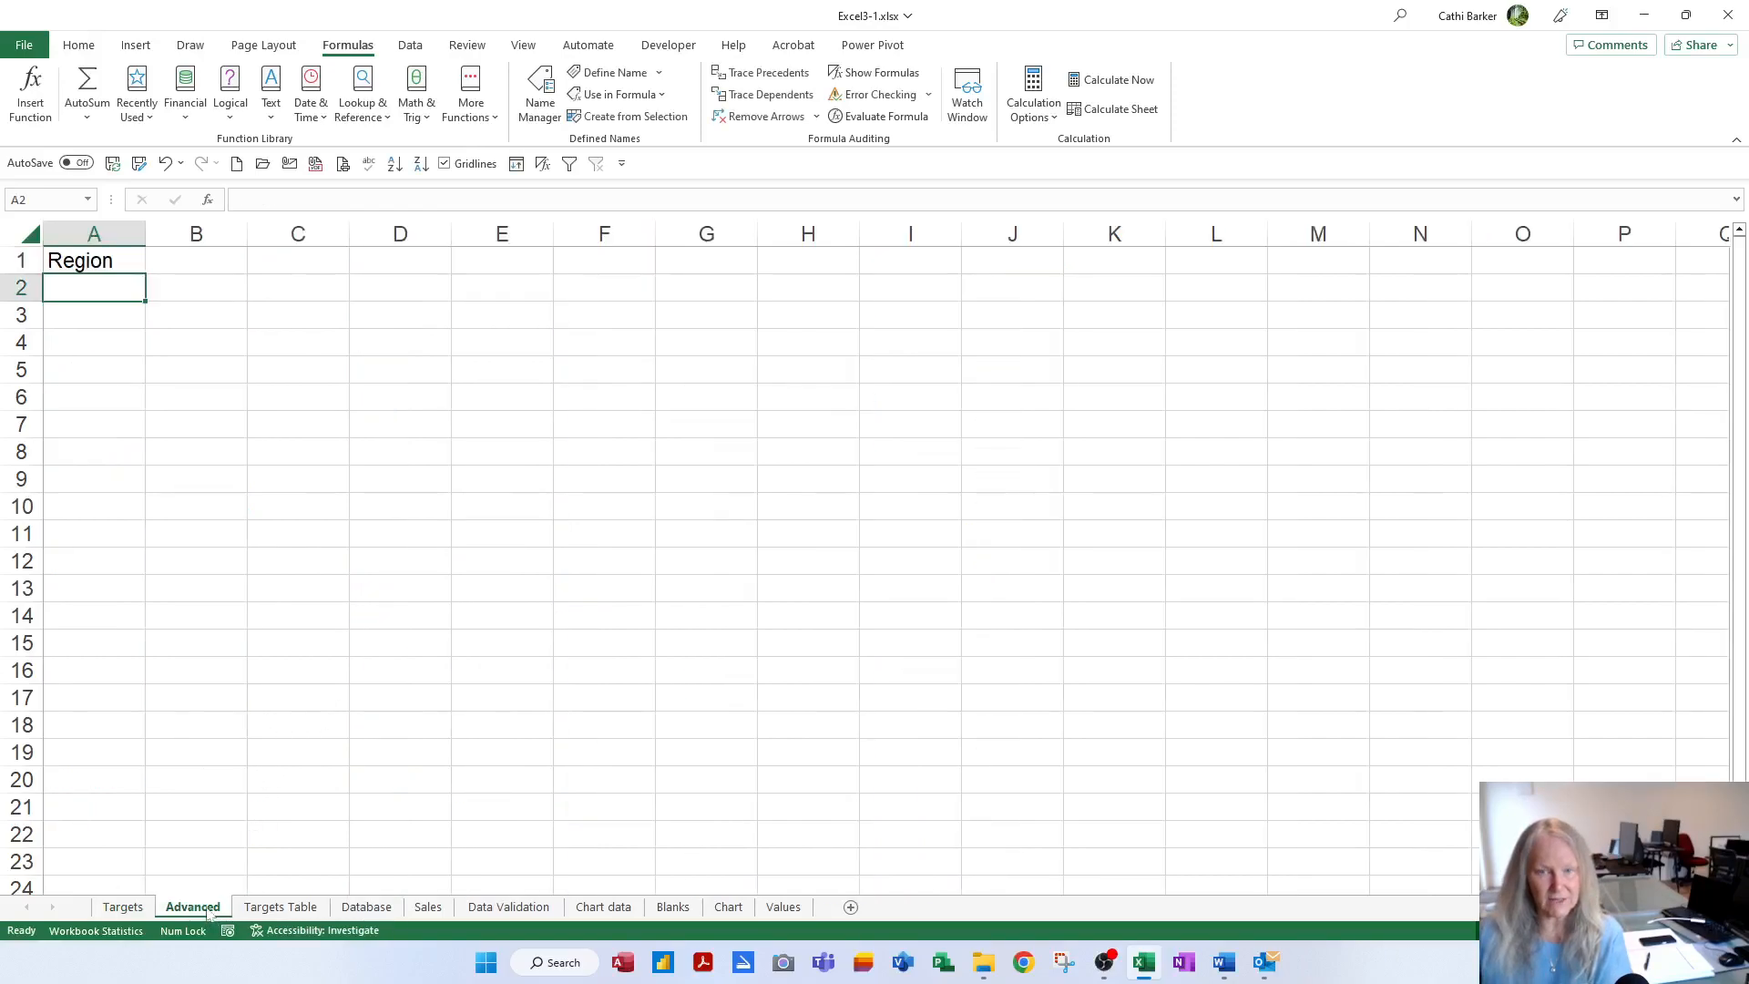
{"action": "left_click", "coordinate": [84, 265]}
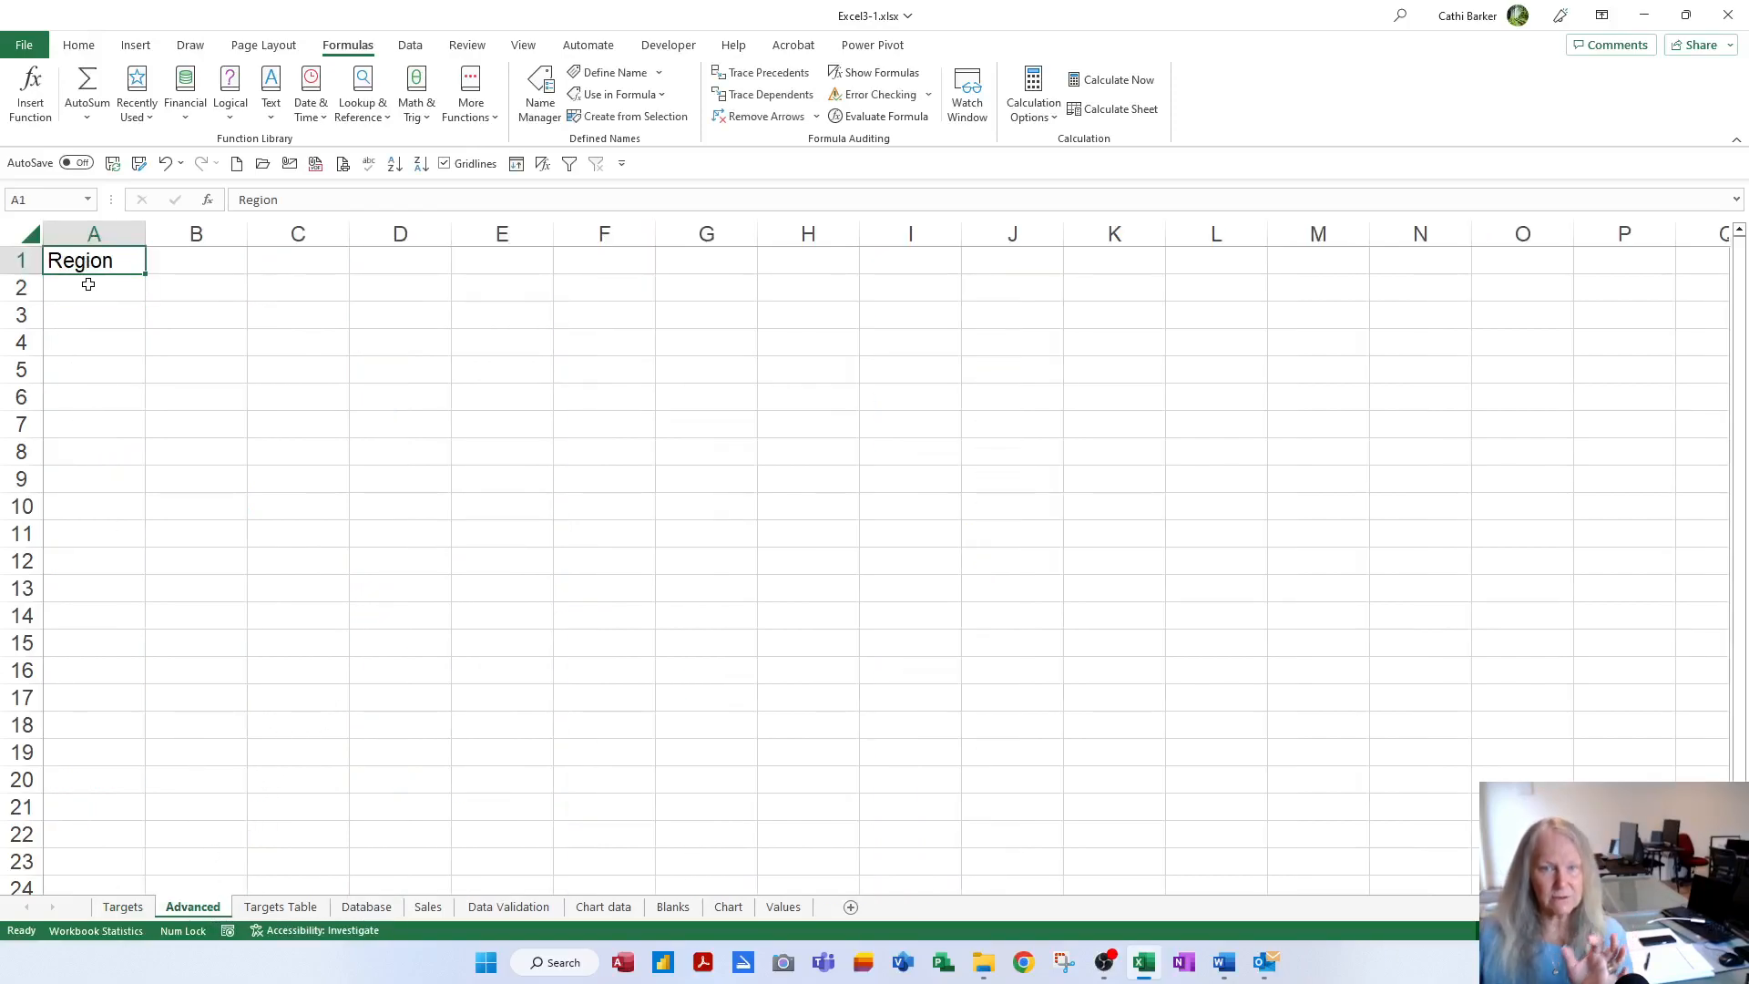
{"action": "left_click", "coordinate": [99, 286]}
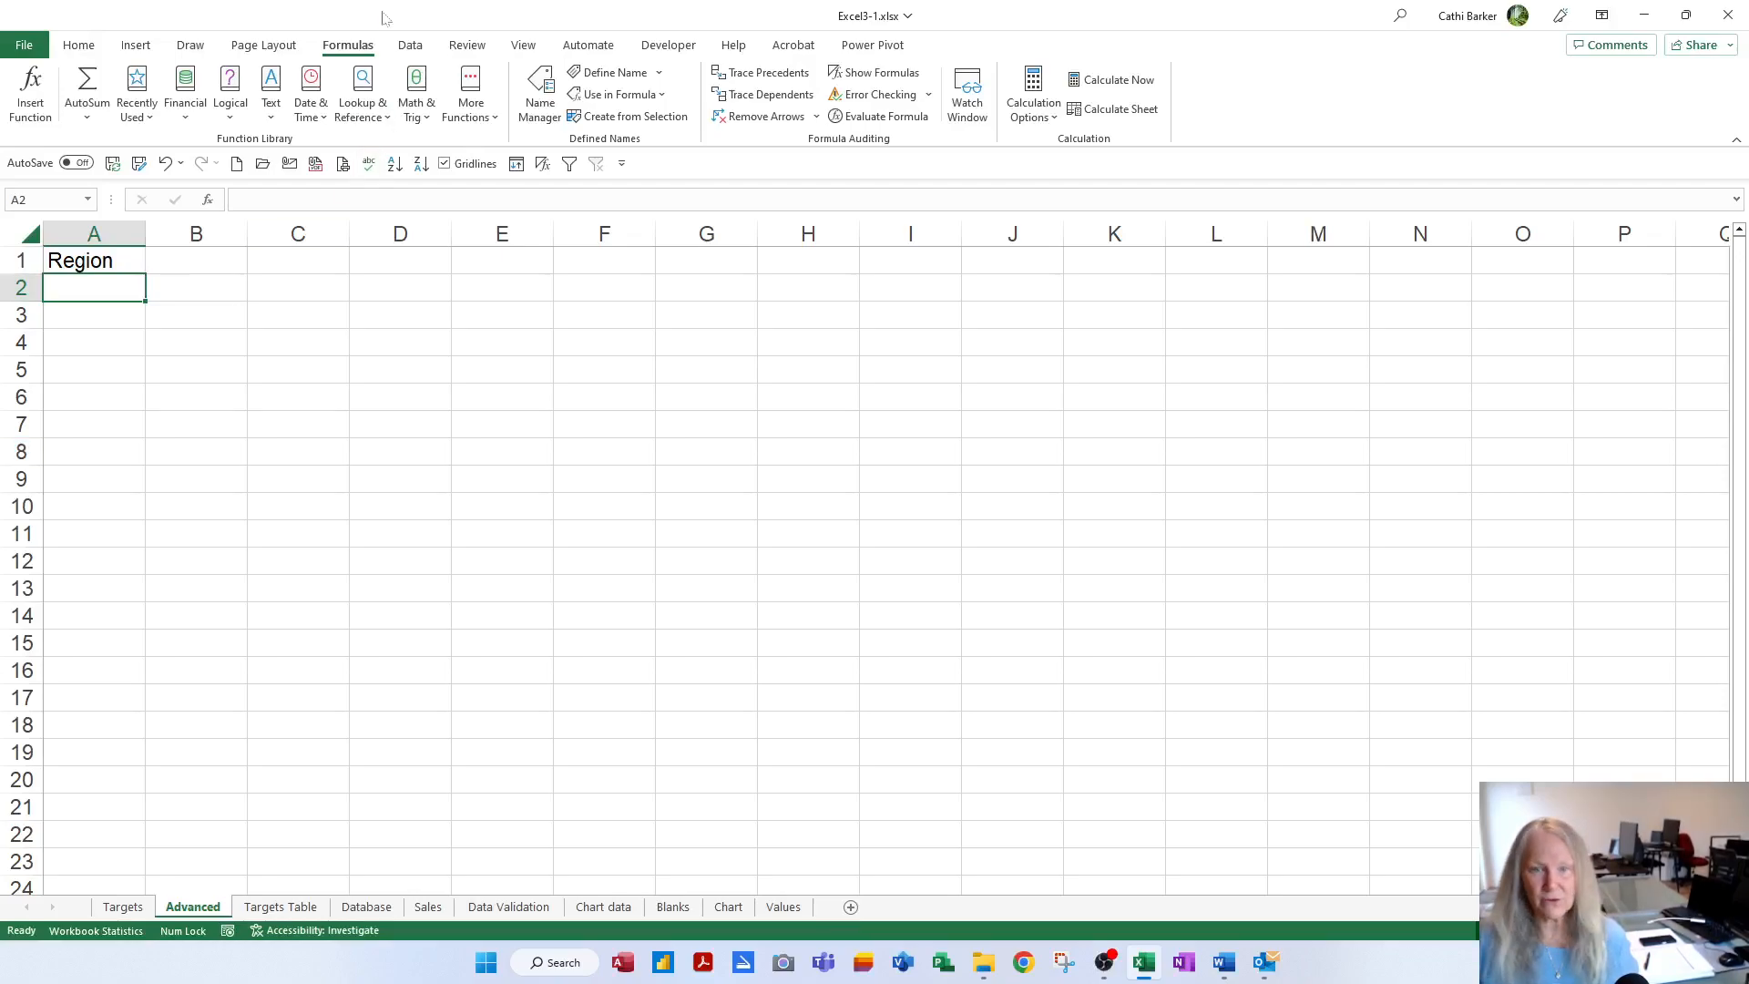
Enter Tauranga, Rotorua, Taupo and Whakatane in cells A2:A5
{"action": "type", "text": "Tauranga"}
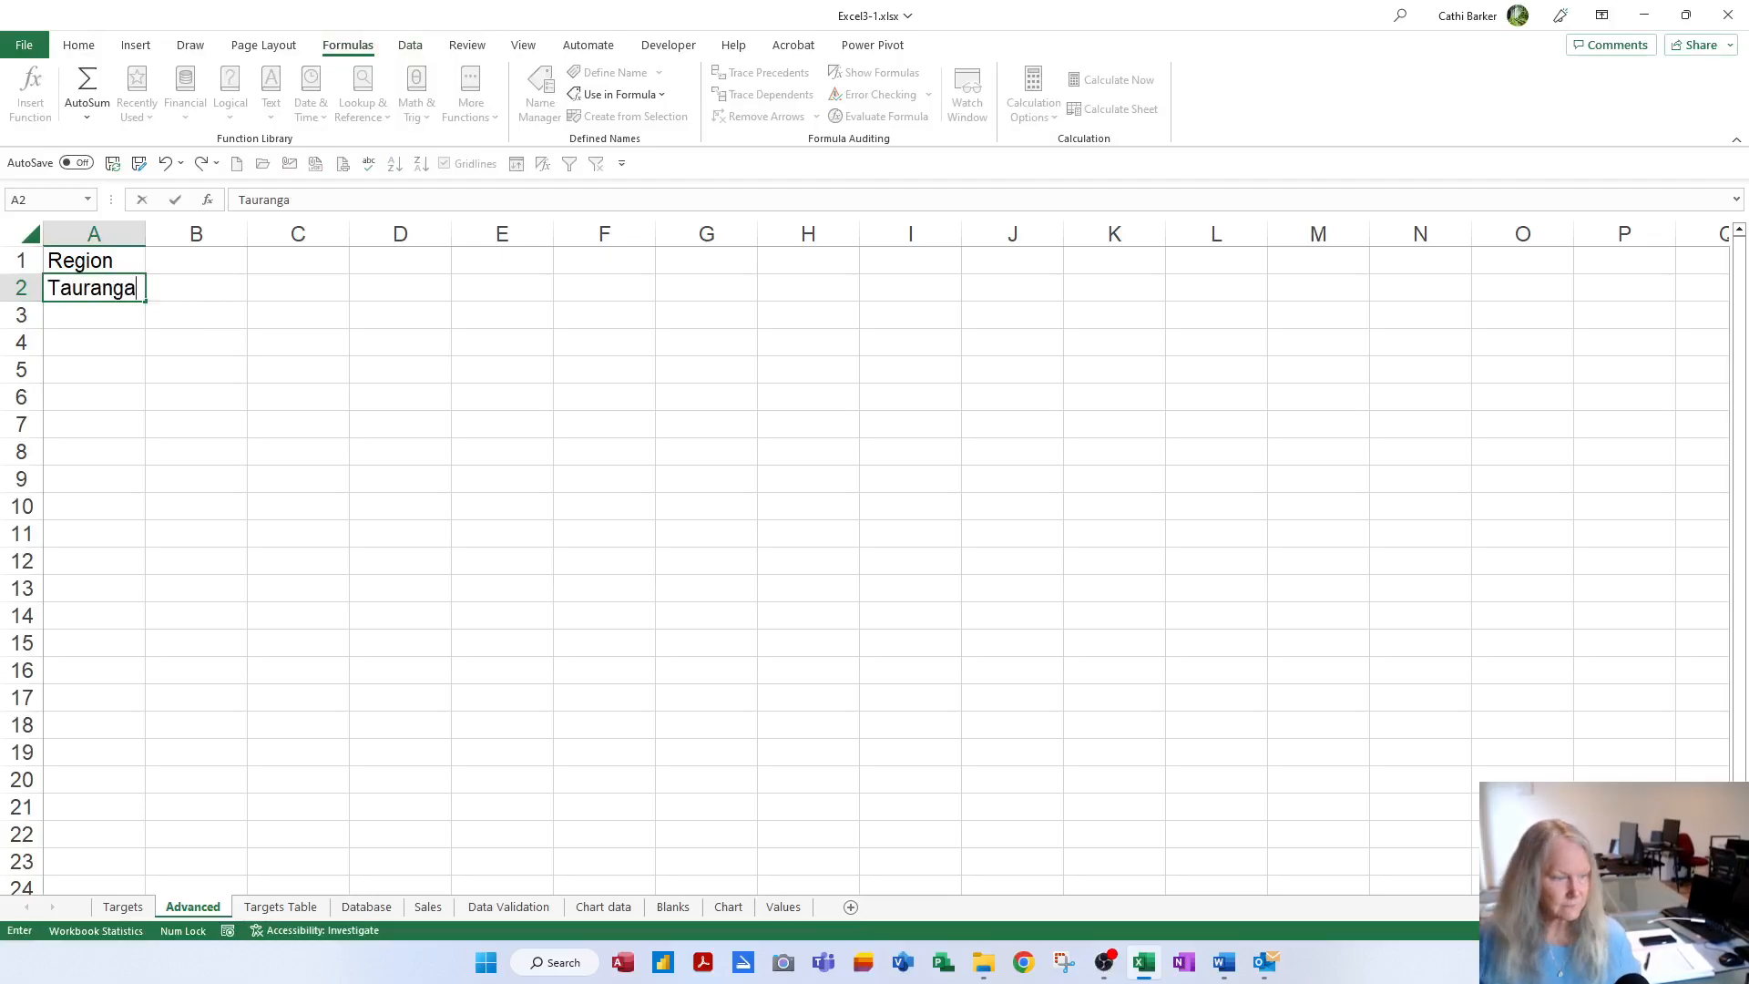
{"action": "key", "text": "Return"}
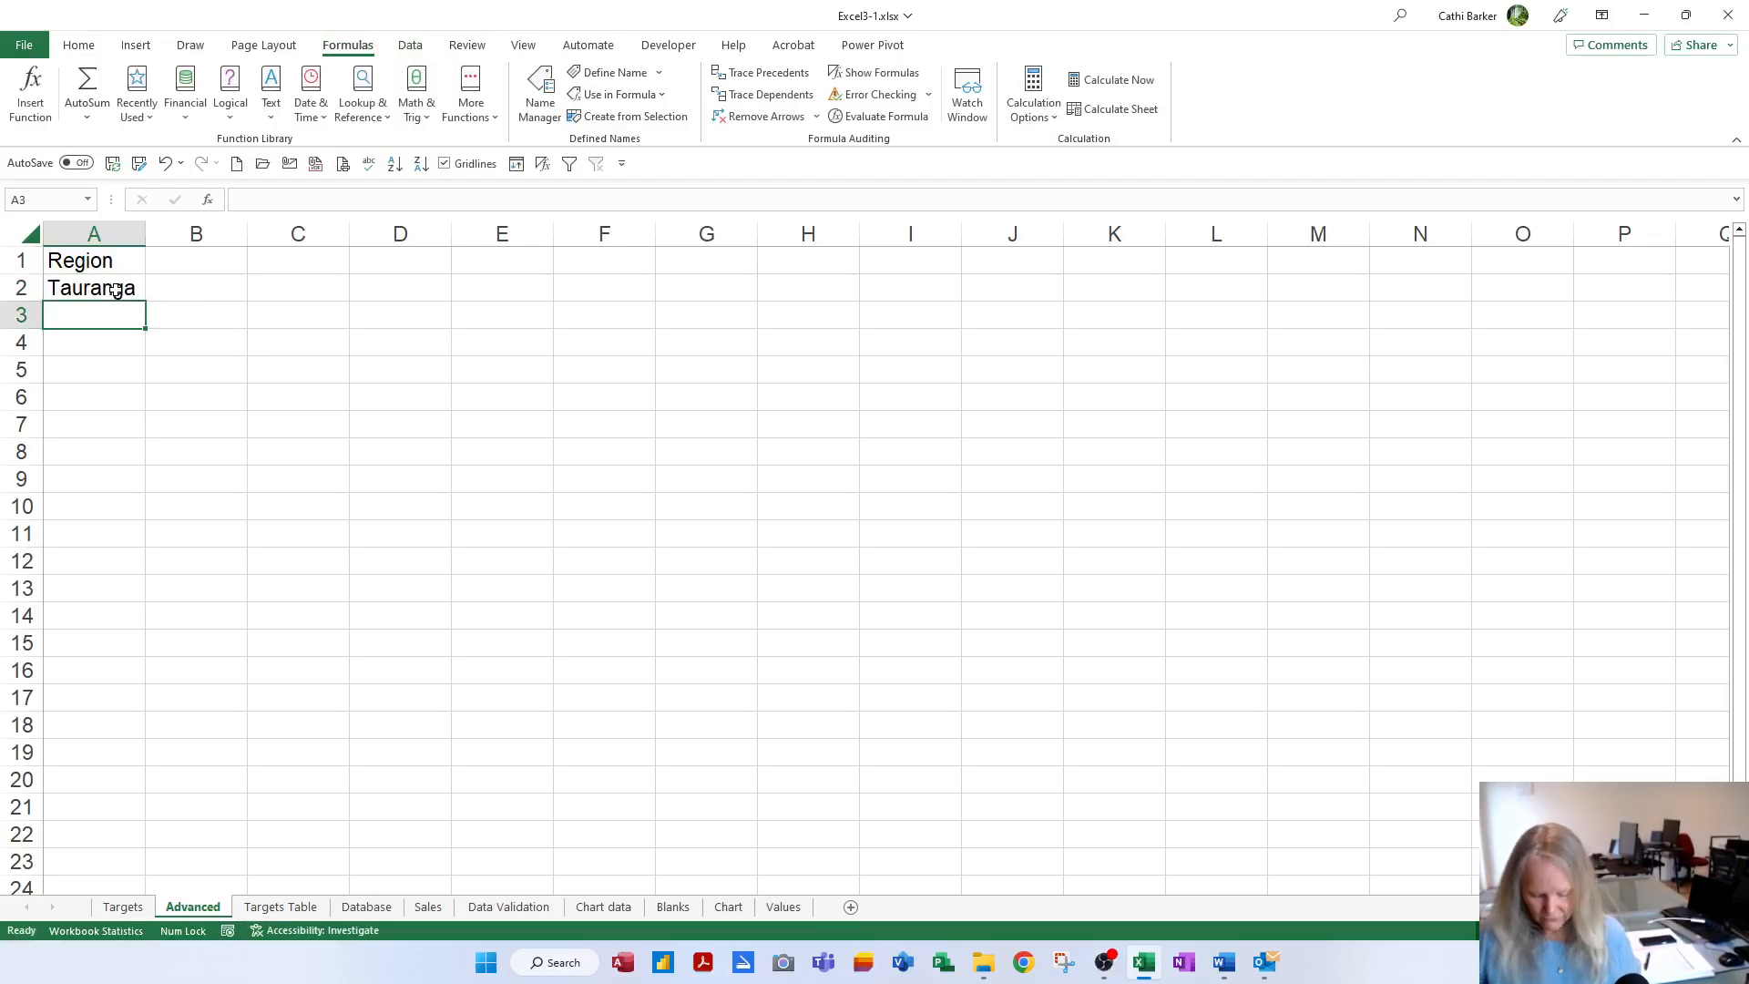
{"action": "type", "text": "Rotorua"}
{"action": "key", "text": "Return"}
{"action": "type", "text": "Taupo"}
{"action": "key", "text": "Return"}
{"action": "type", "text": "Whakatane"}
{"action": "key", "text": "Return"}
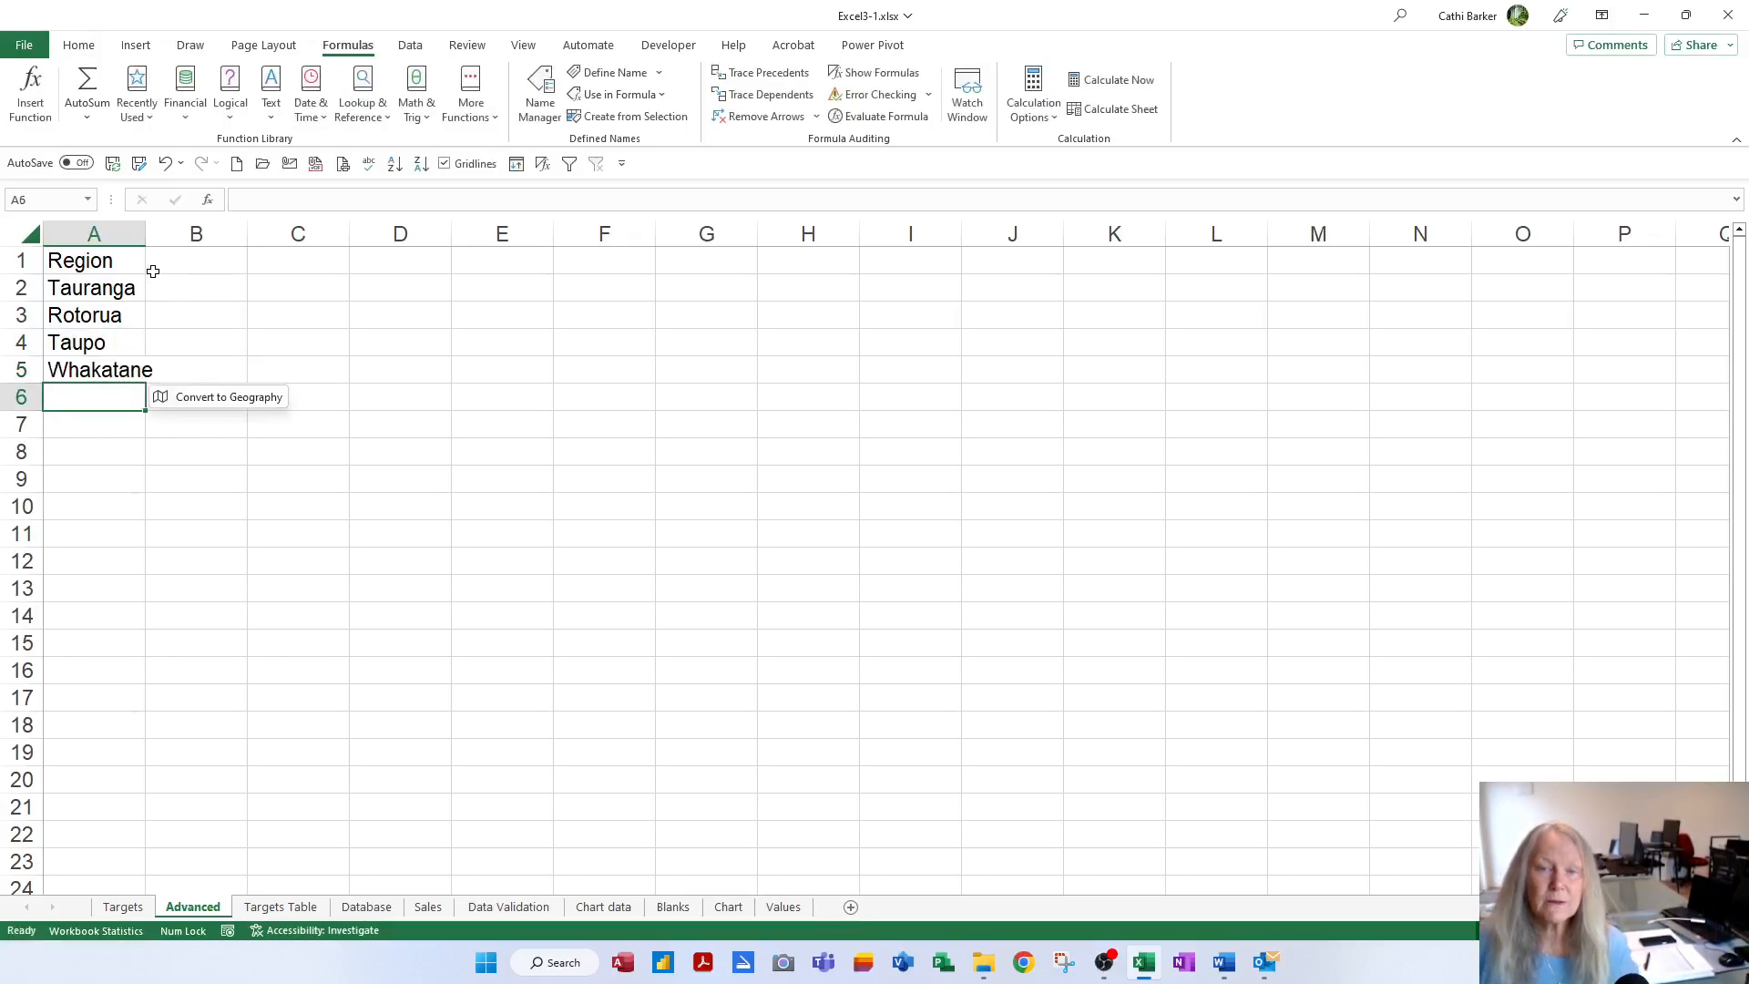
AutoFit column A to fit Whakatane and check each entry from Region to Whakatane
{"action": "double_click", "coordinate": [145, 234]}
{"action": "left_click", "coordinate": [210, 314]}
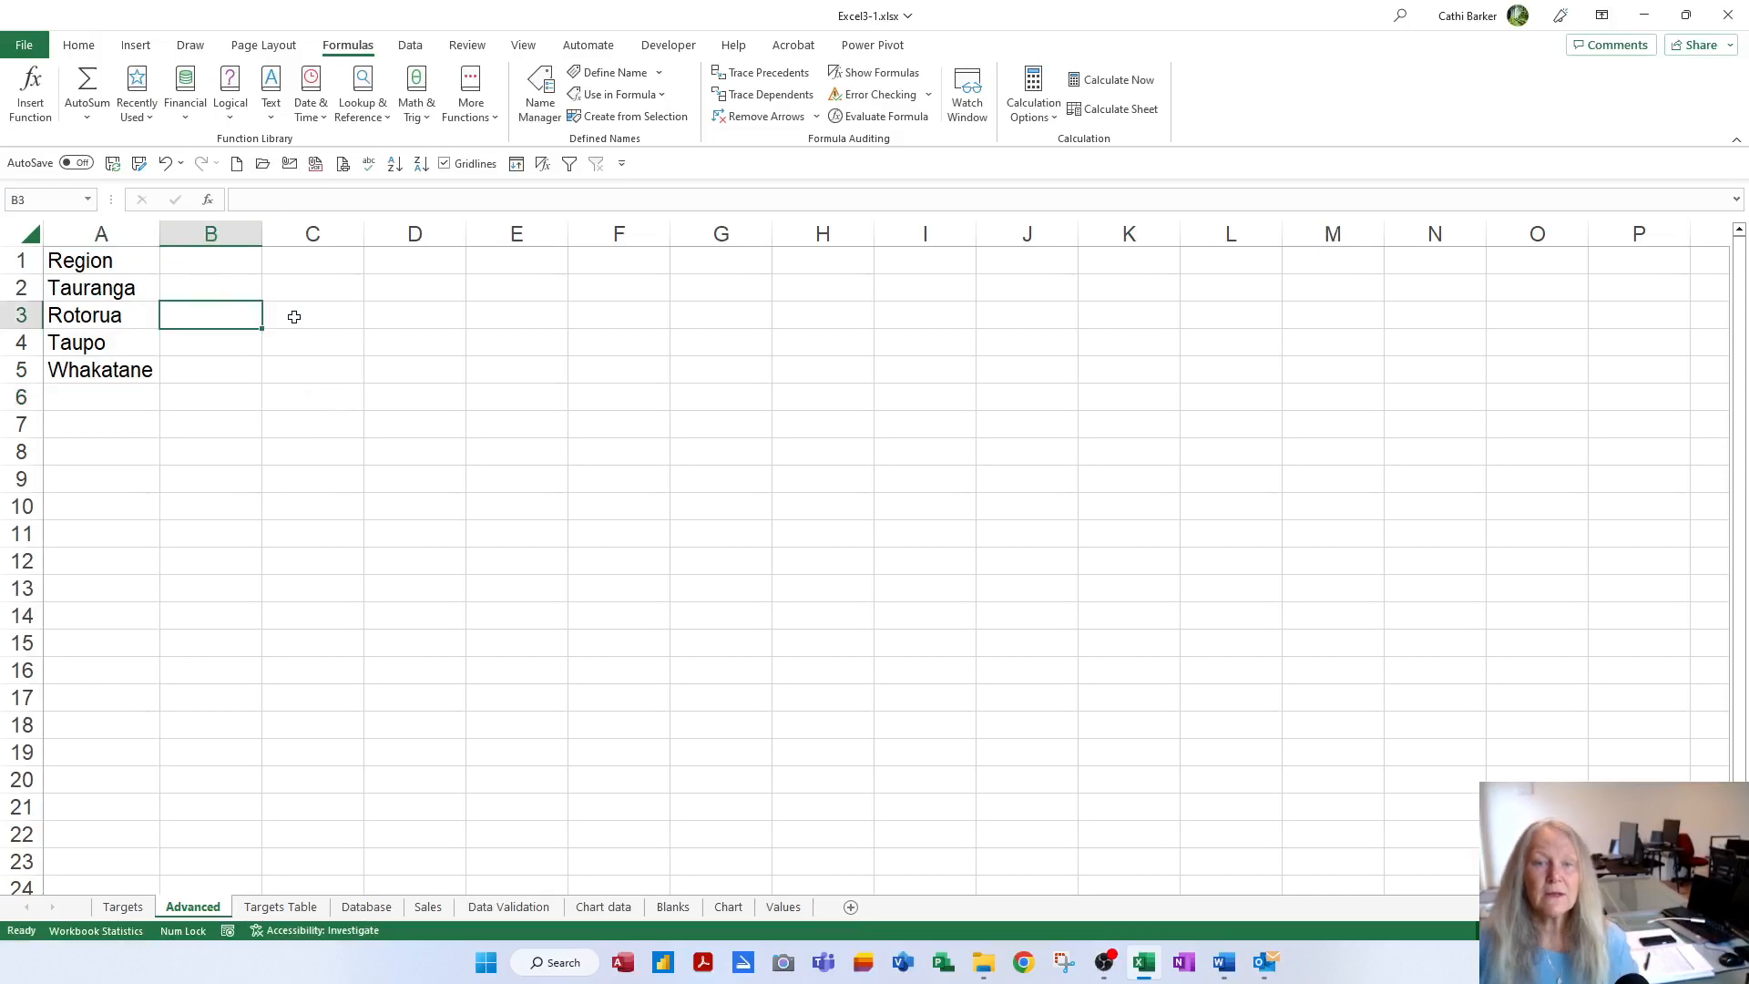
{"action": "left_click", "coordinate": [143, 288]}
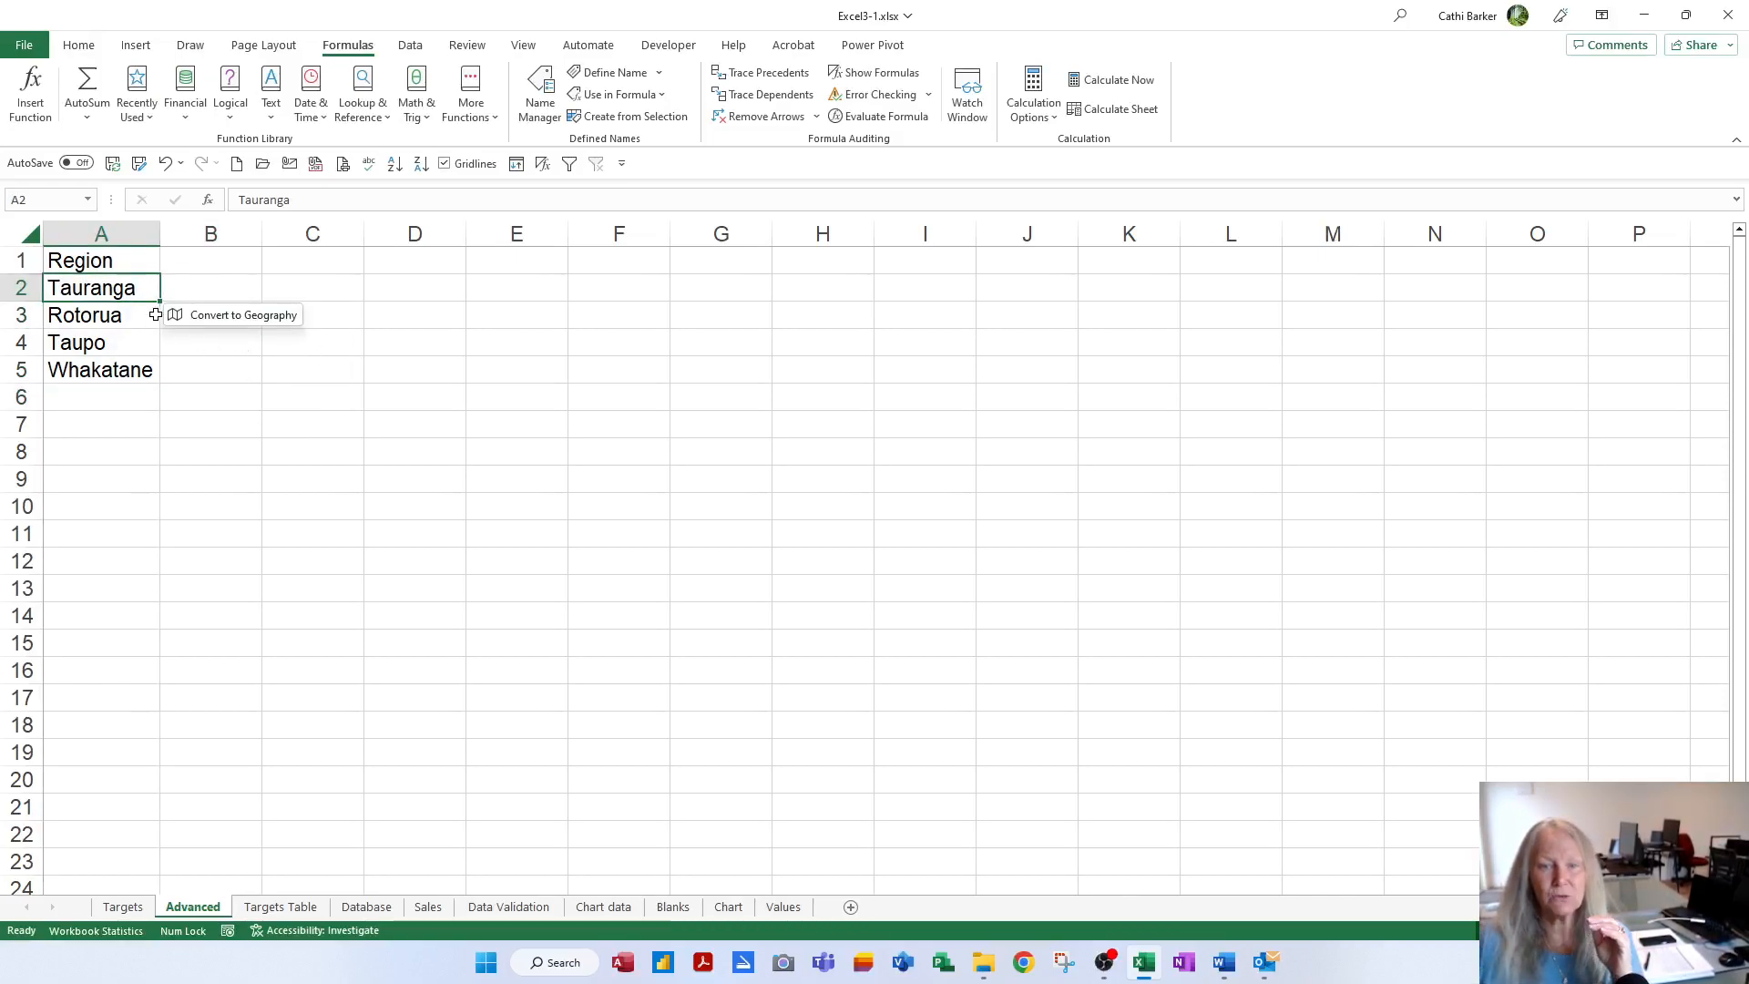
{"action": "left_click", "coordinate": [127, 265]}
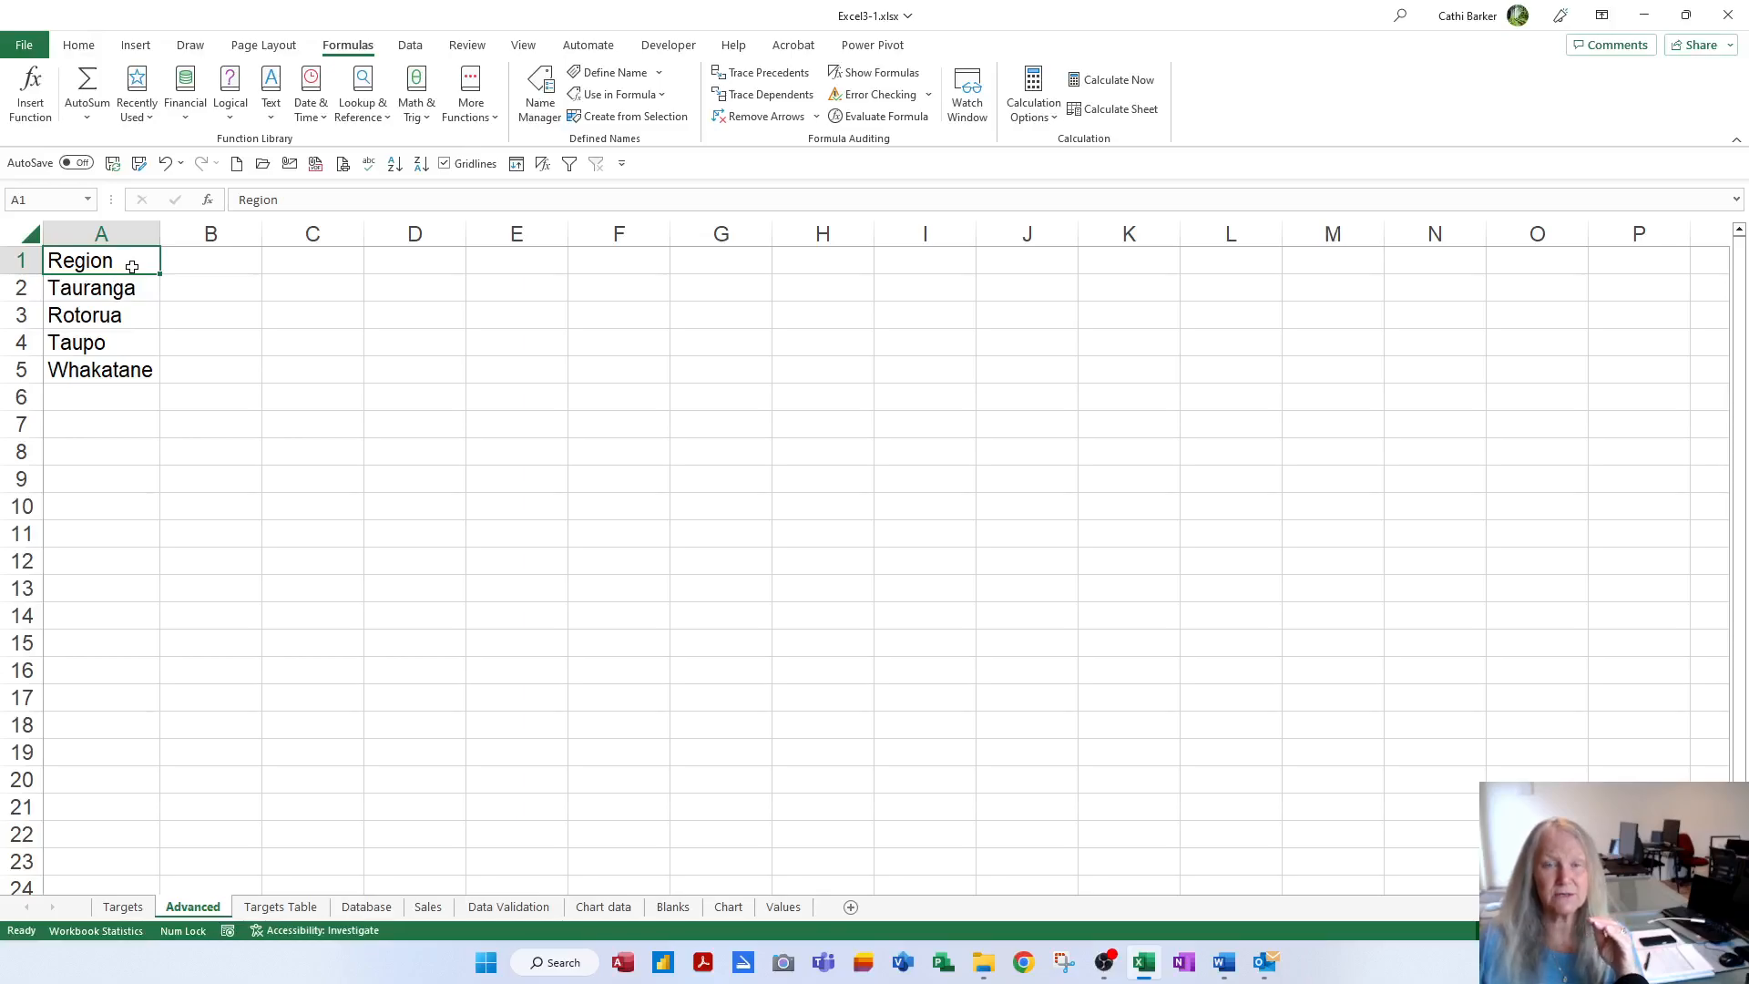
{"action": "left_click", "coordinate": [120, 290]}
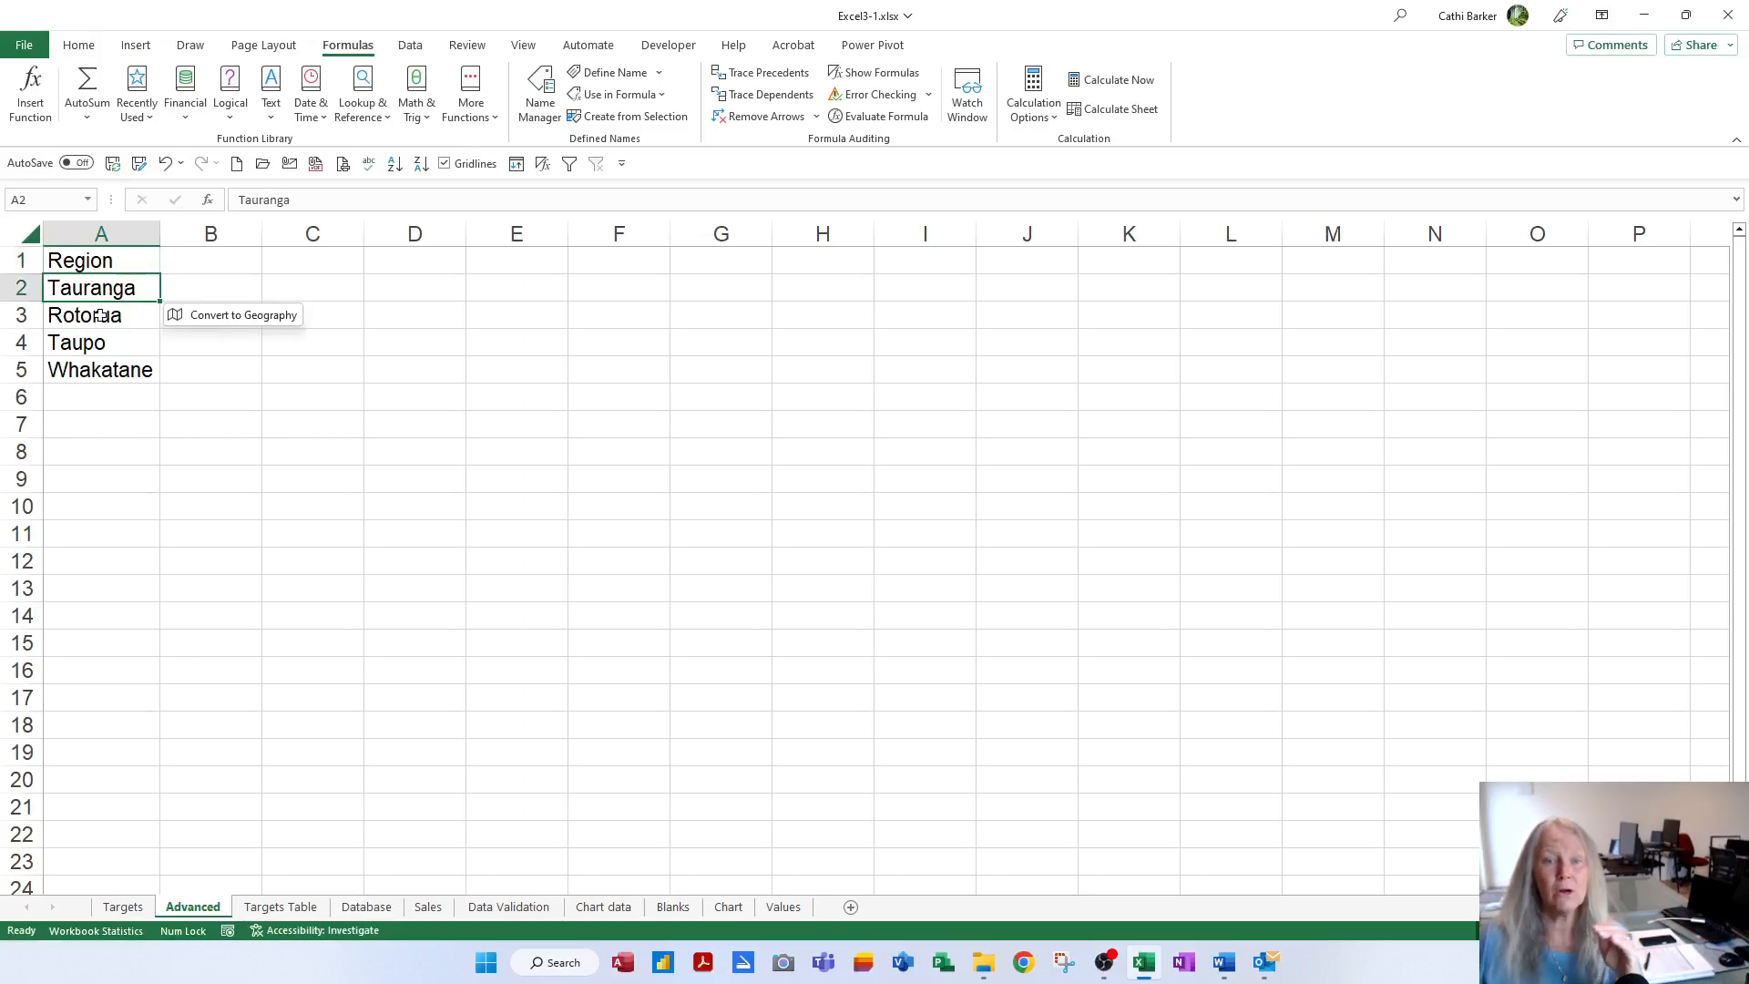
{"action": "left_click", "coordinate": [101, 315]}
{"action": "left_click", "coordinate": [104, 339]}
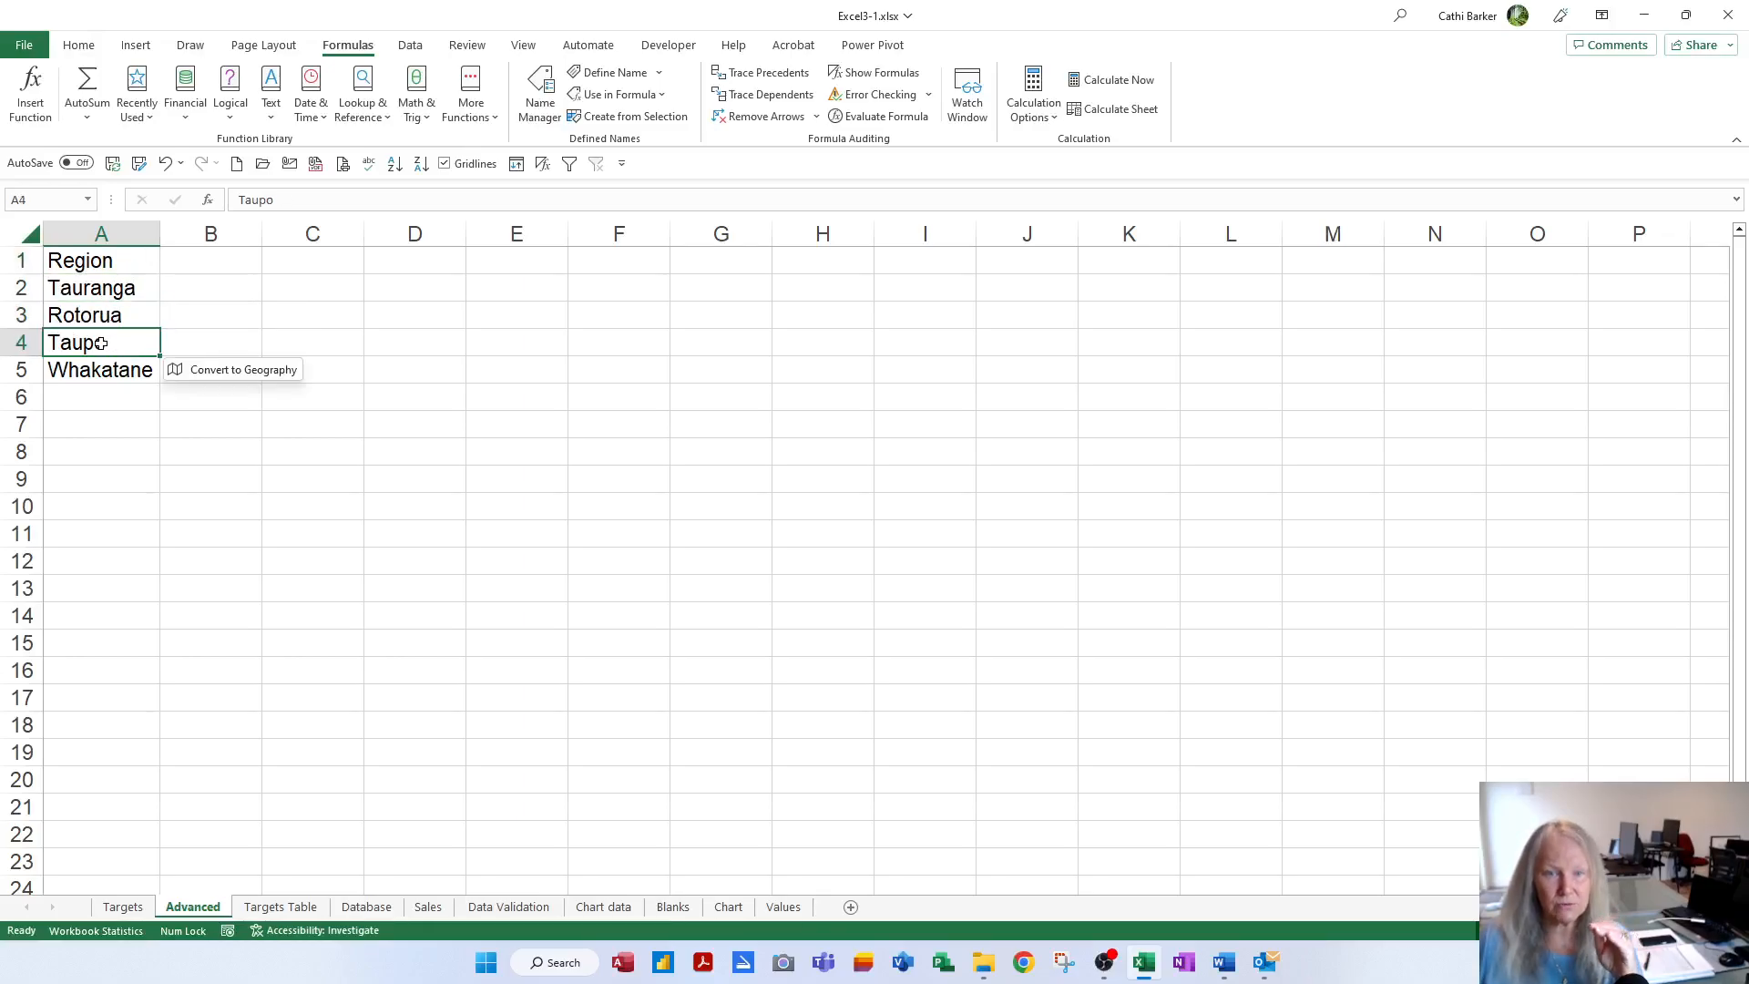
{"action": "left_click", "coordinate": [111, 365]}
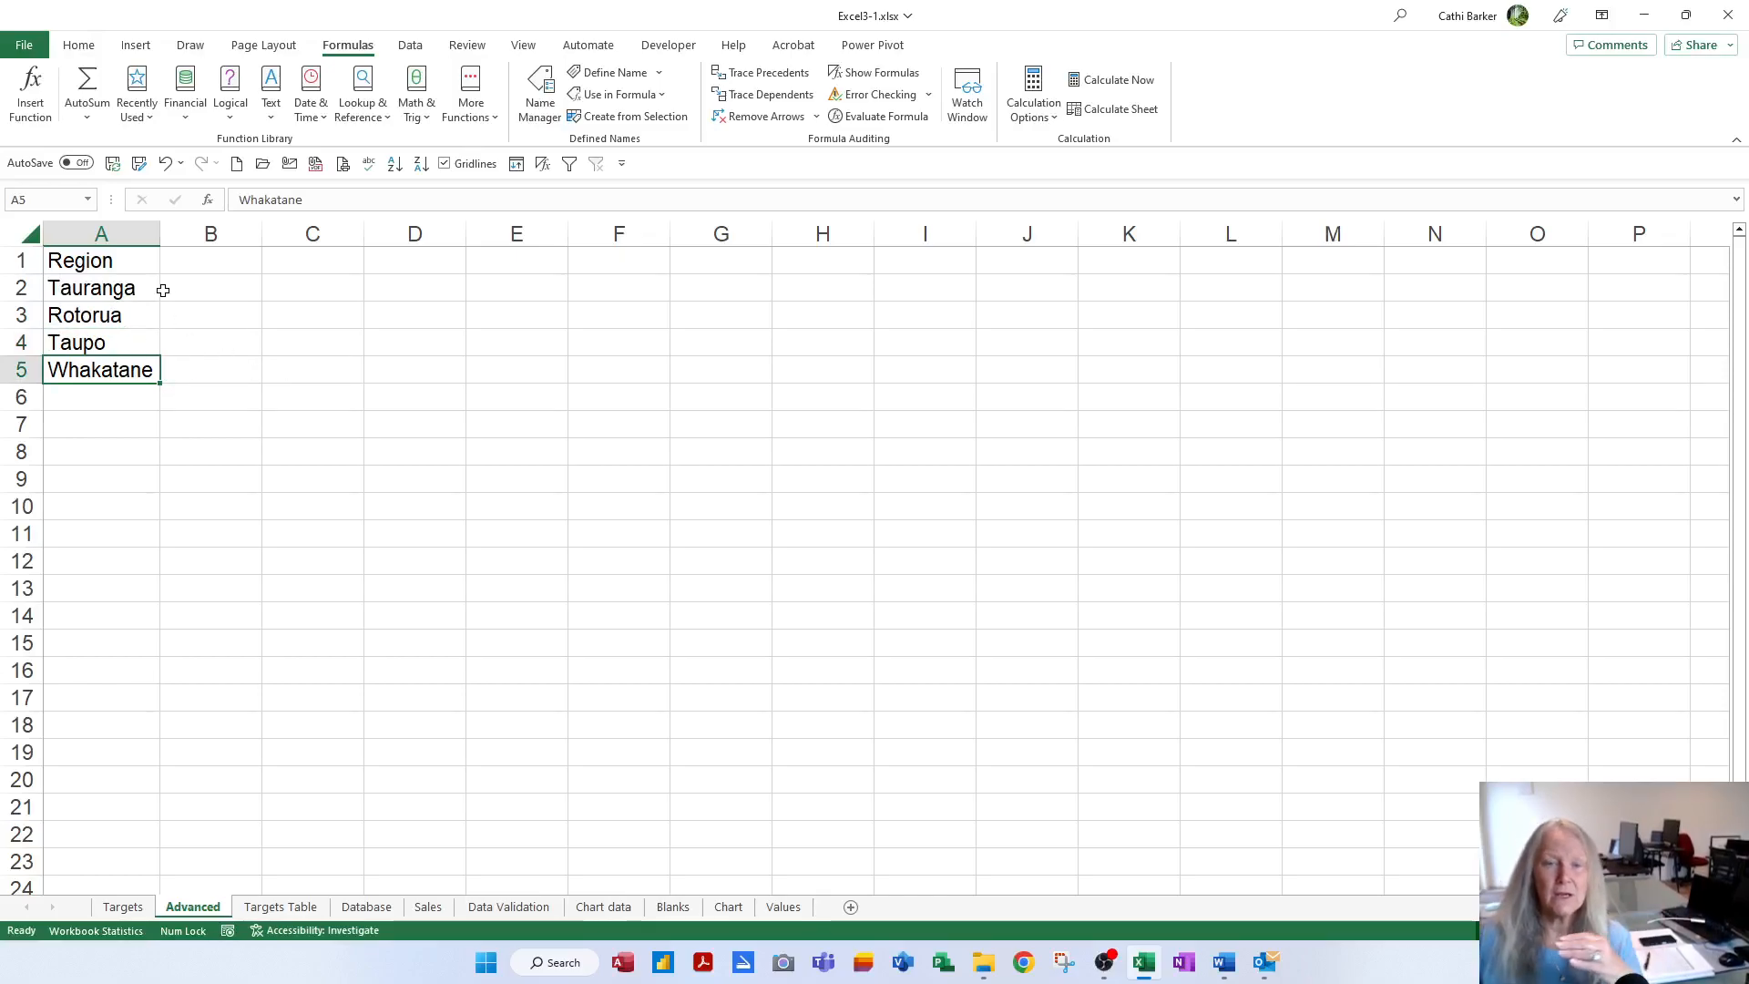
Name the range A1:A5 Crit1 via the Name Box
{"action": "left_click_drag", "start_coordinate": [122, 261], "coordinate": [110, 369]}
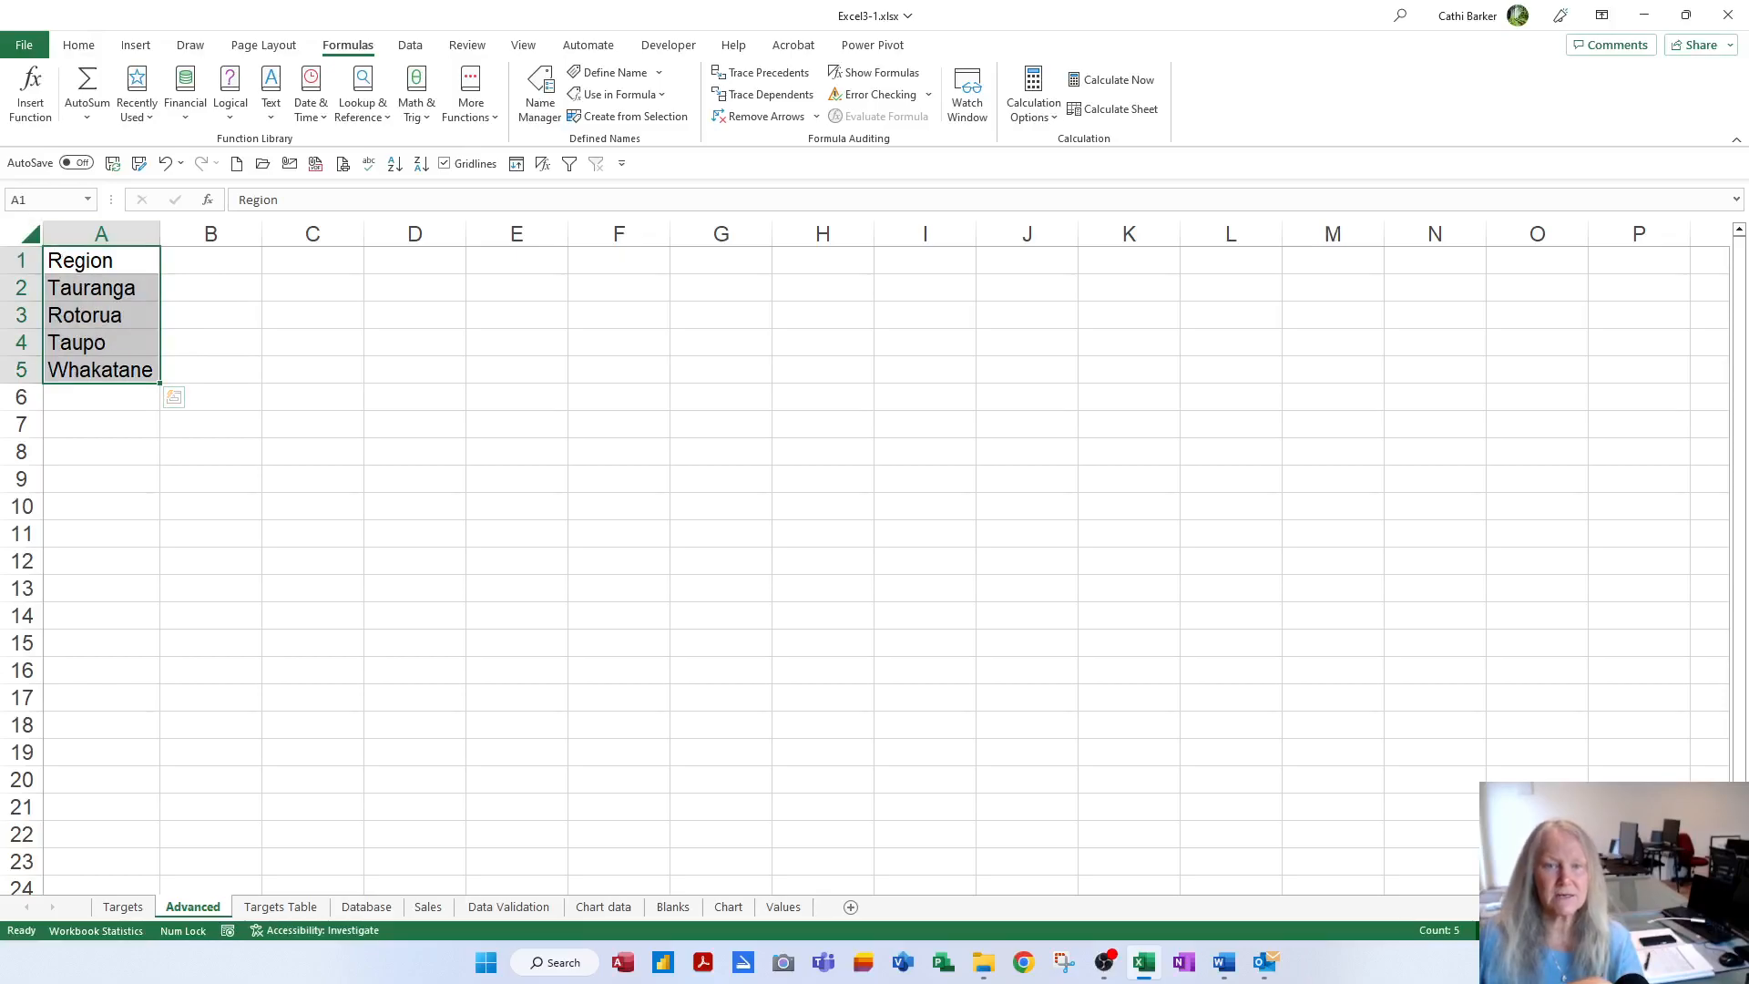
{"action": "left_click", "coordinate": [25, 200]}
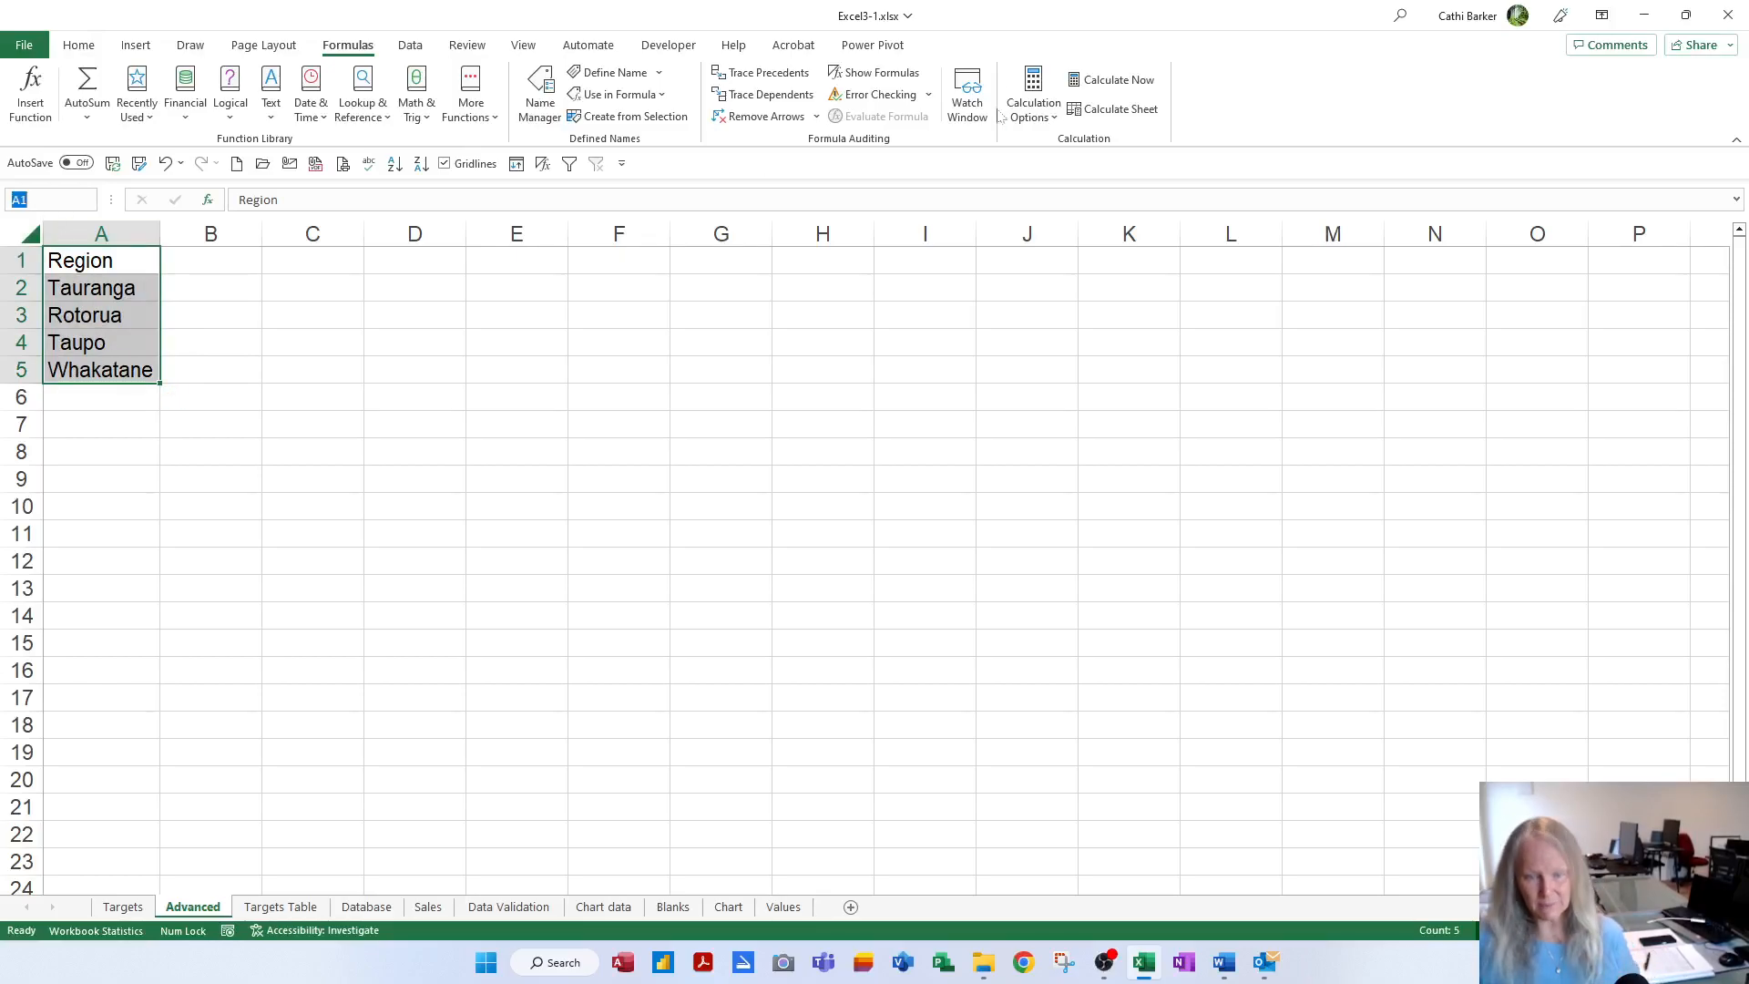
{"action": "type", "text": "crit"}
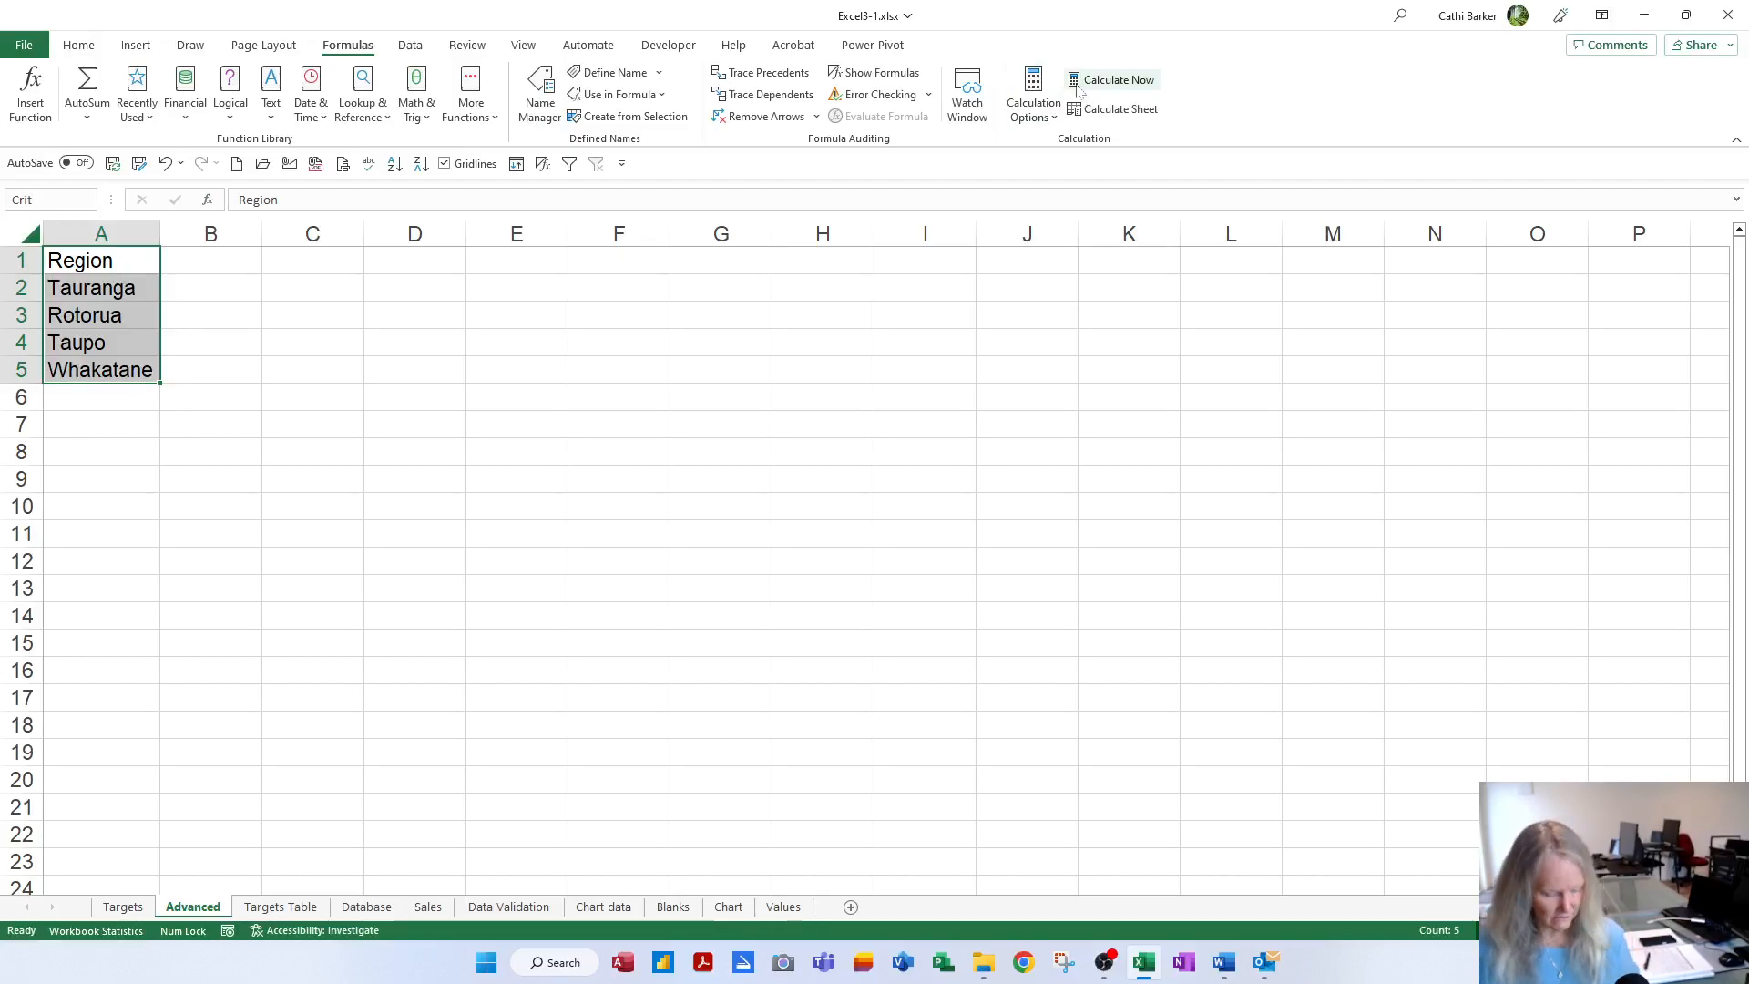
{"action": "type", "text": "1"}
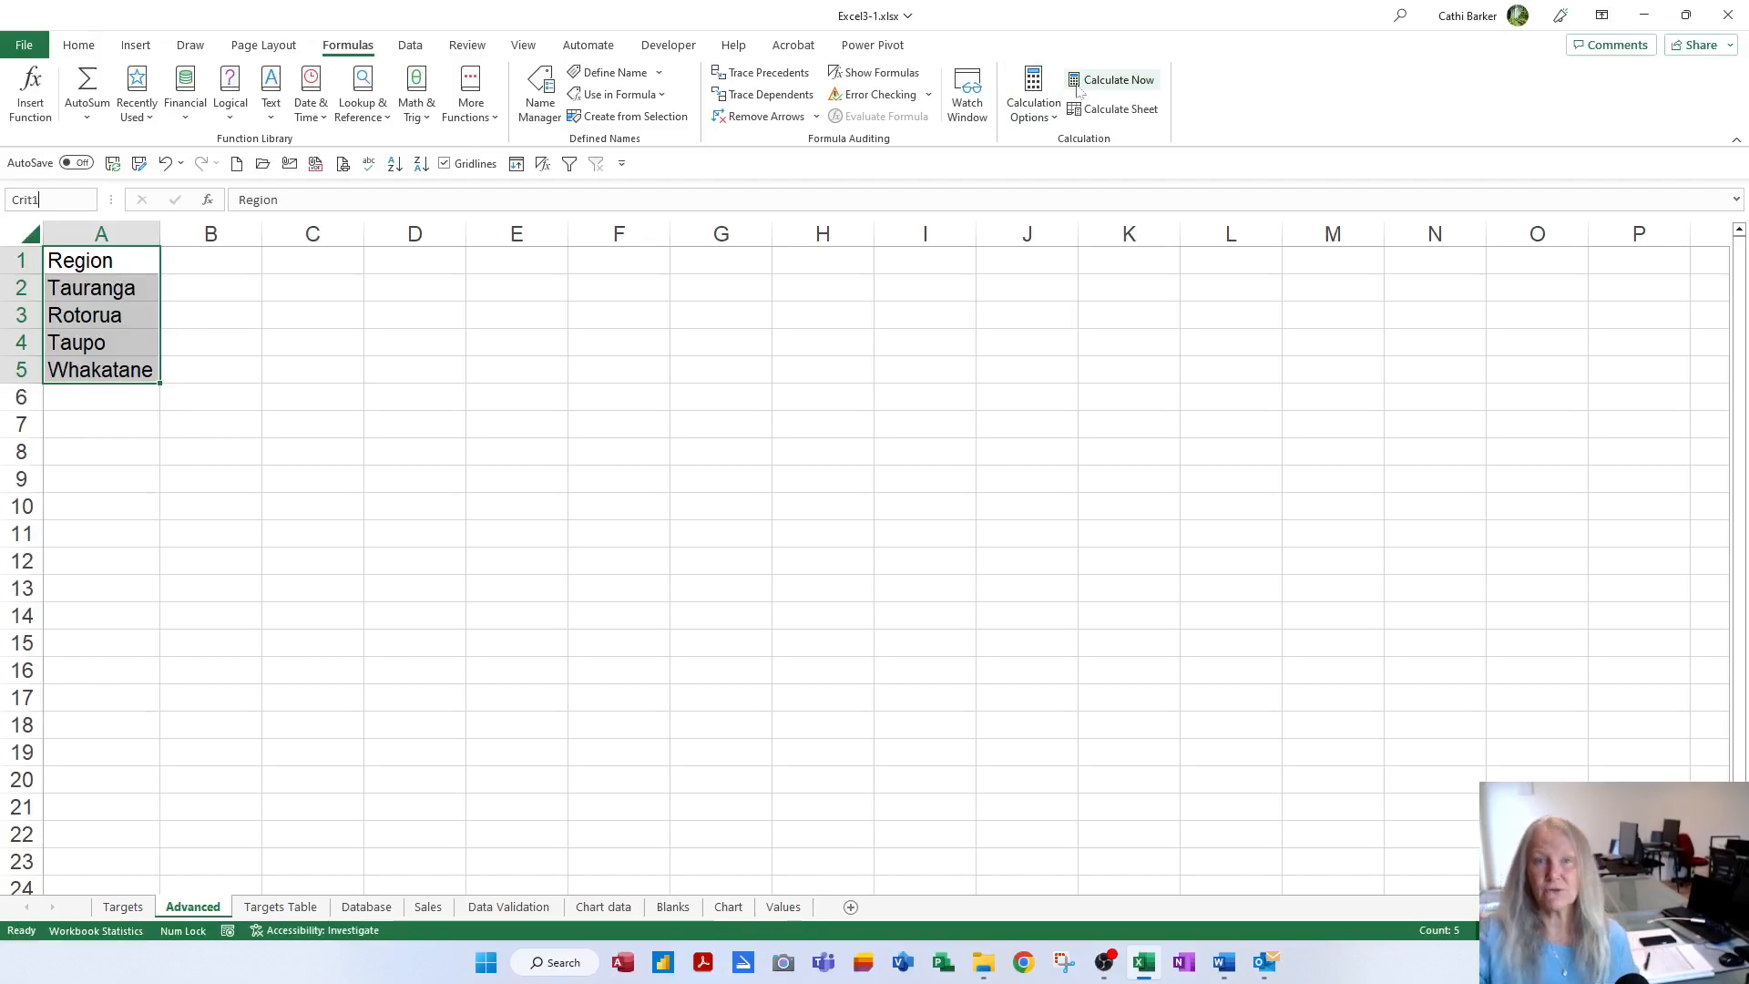
{"action": "key", "text": "Return"}
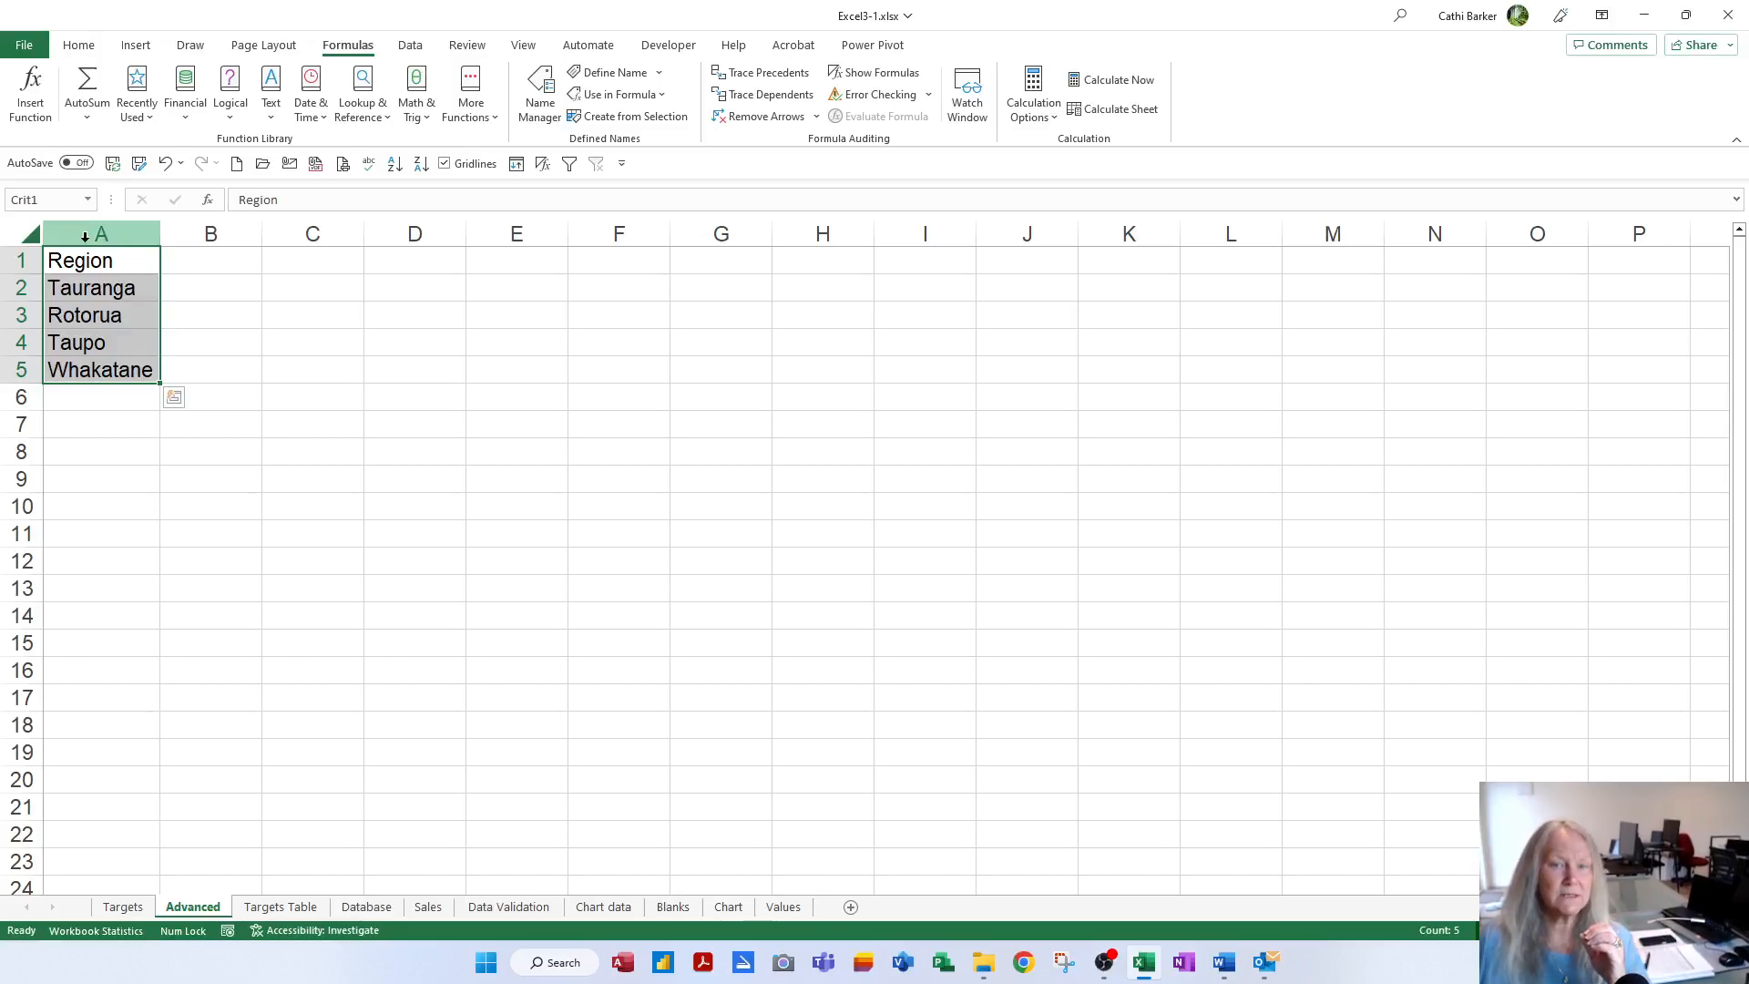
Check TargetList and Crit1 in the Name Box list, then select cell A7
{"action": "left_click", "coordinate": [87, 199]}
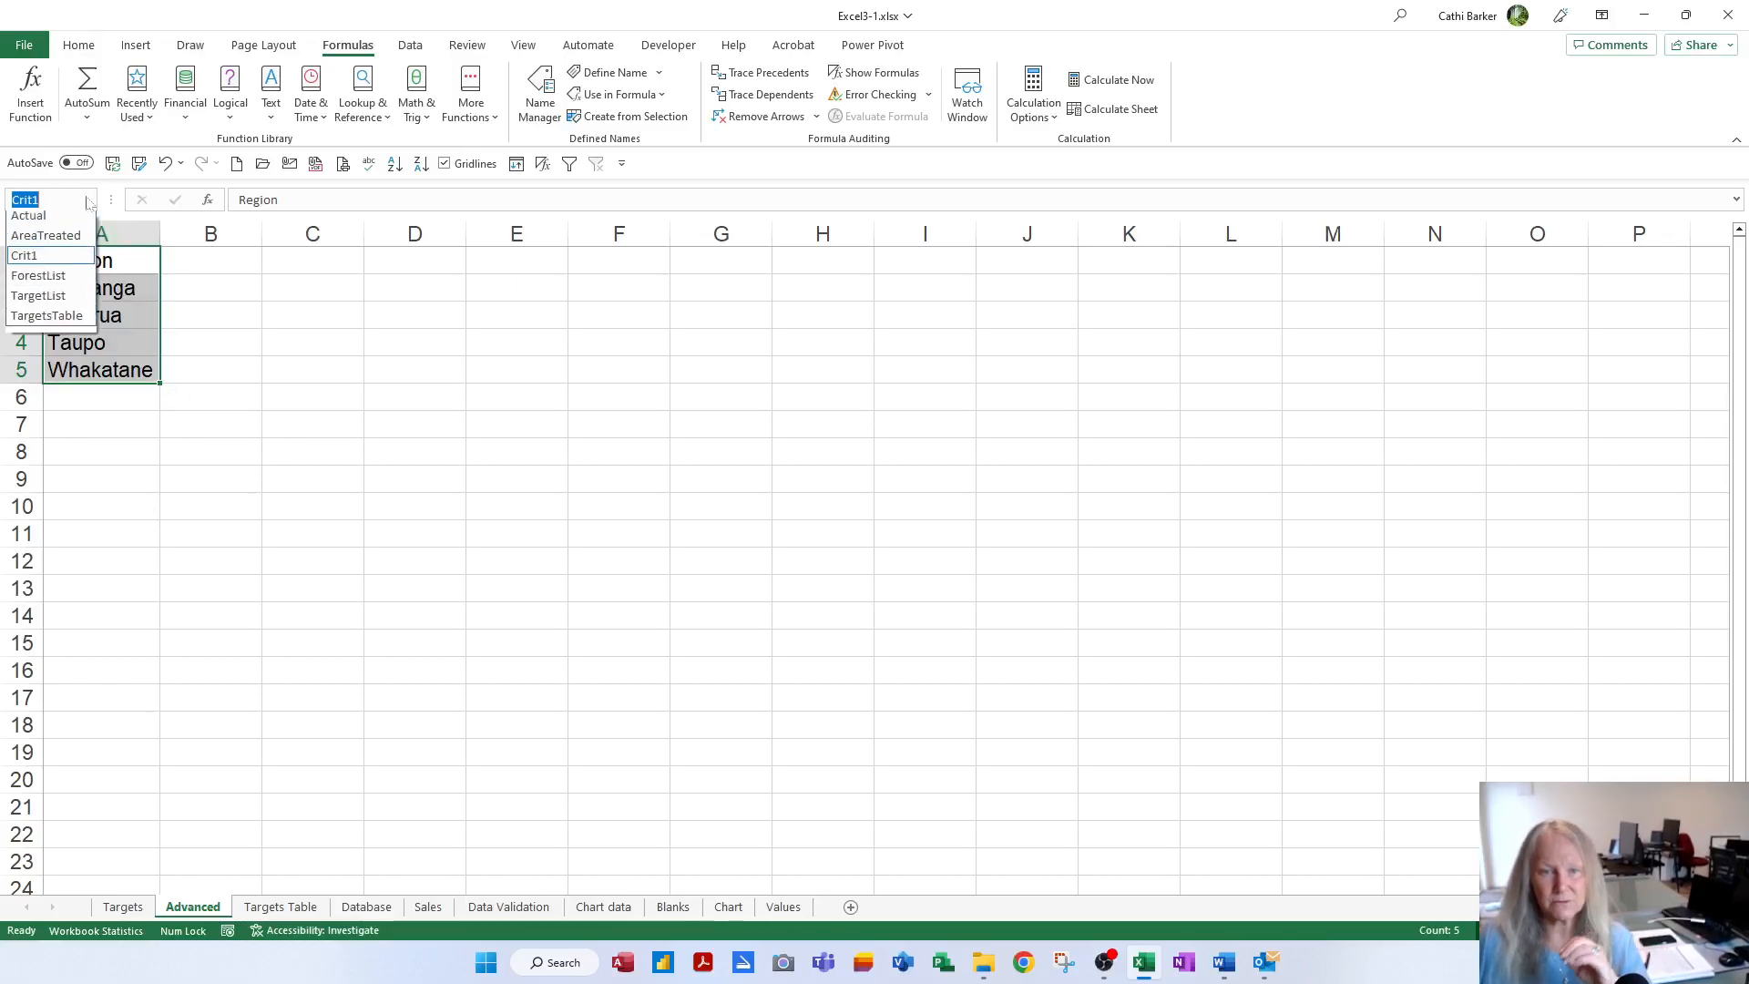
{"action": "left_click", "coordinate": [55, 306]}
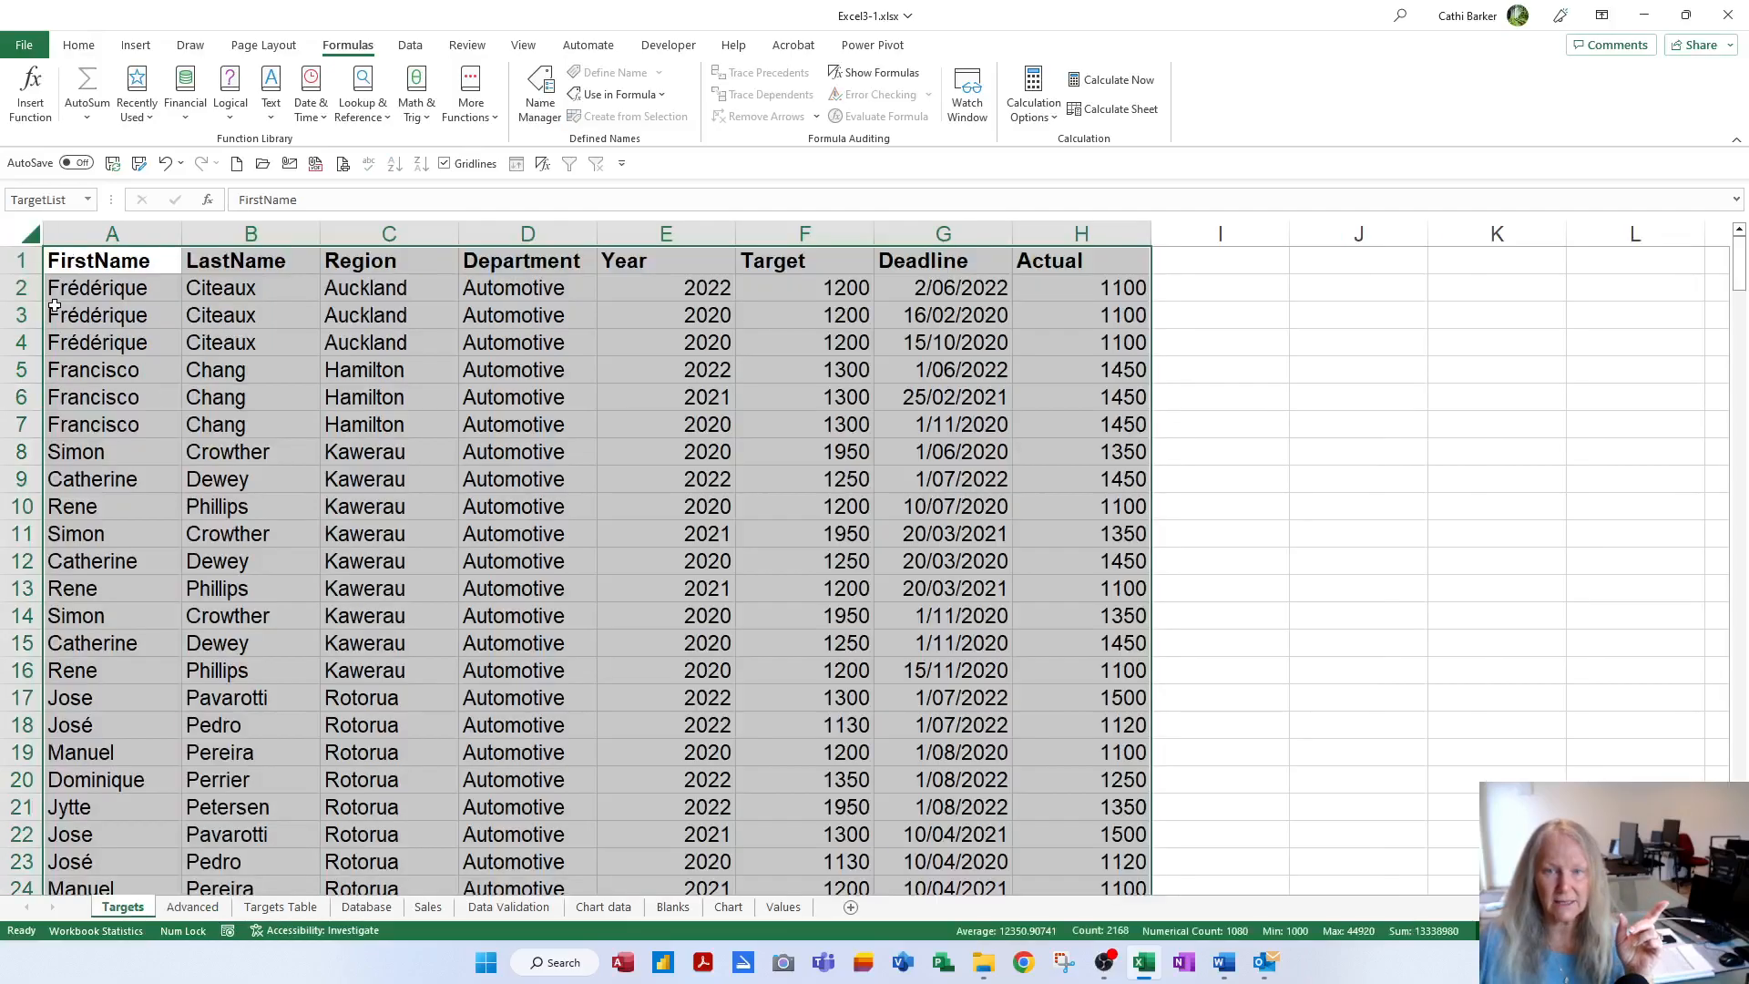
{"action": "left_click", "coordinate": [89, 200]}
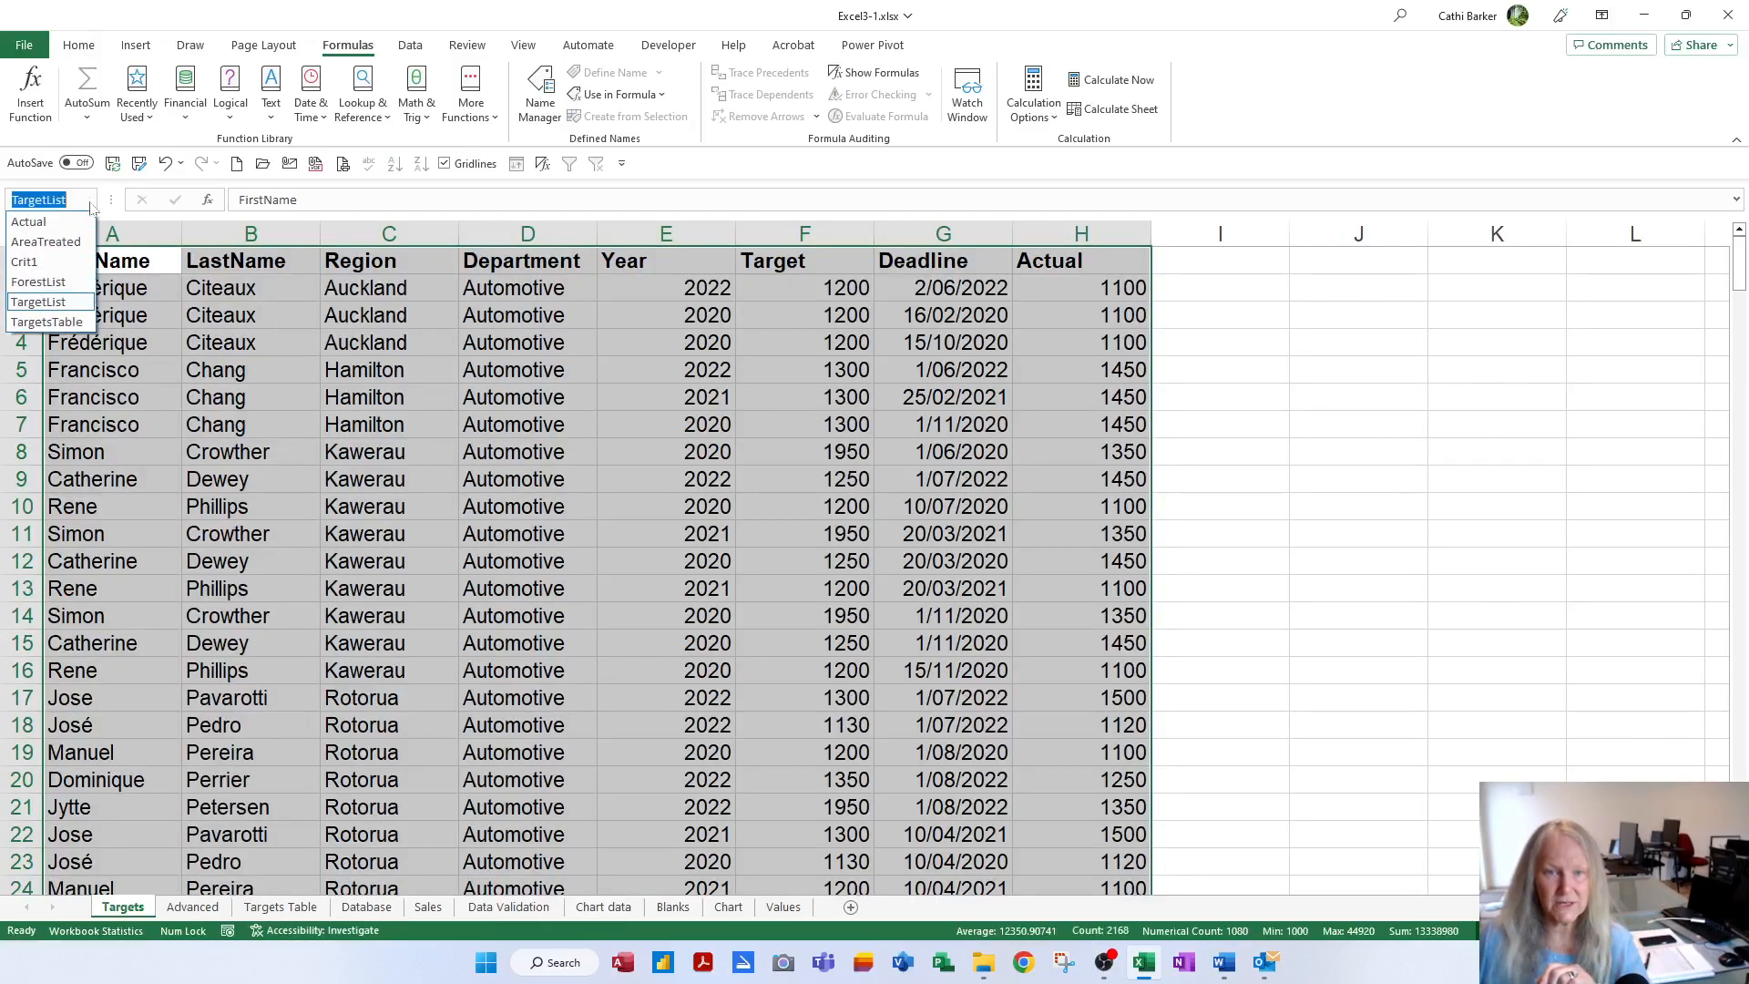
{"action": "left_click", "coordinate": [39, 262]}
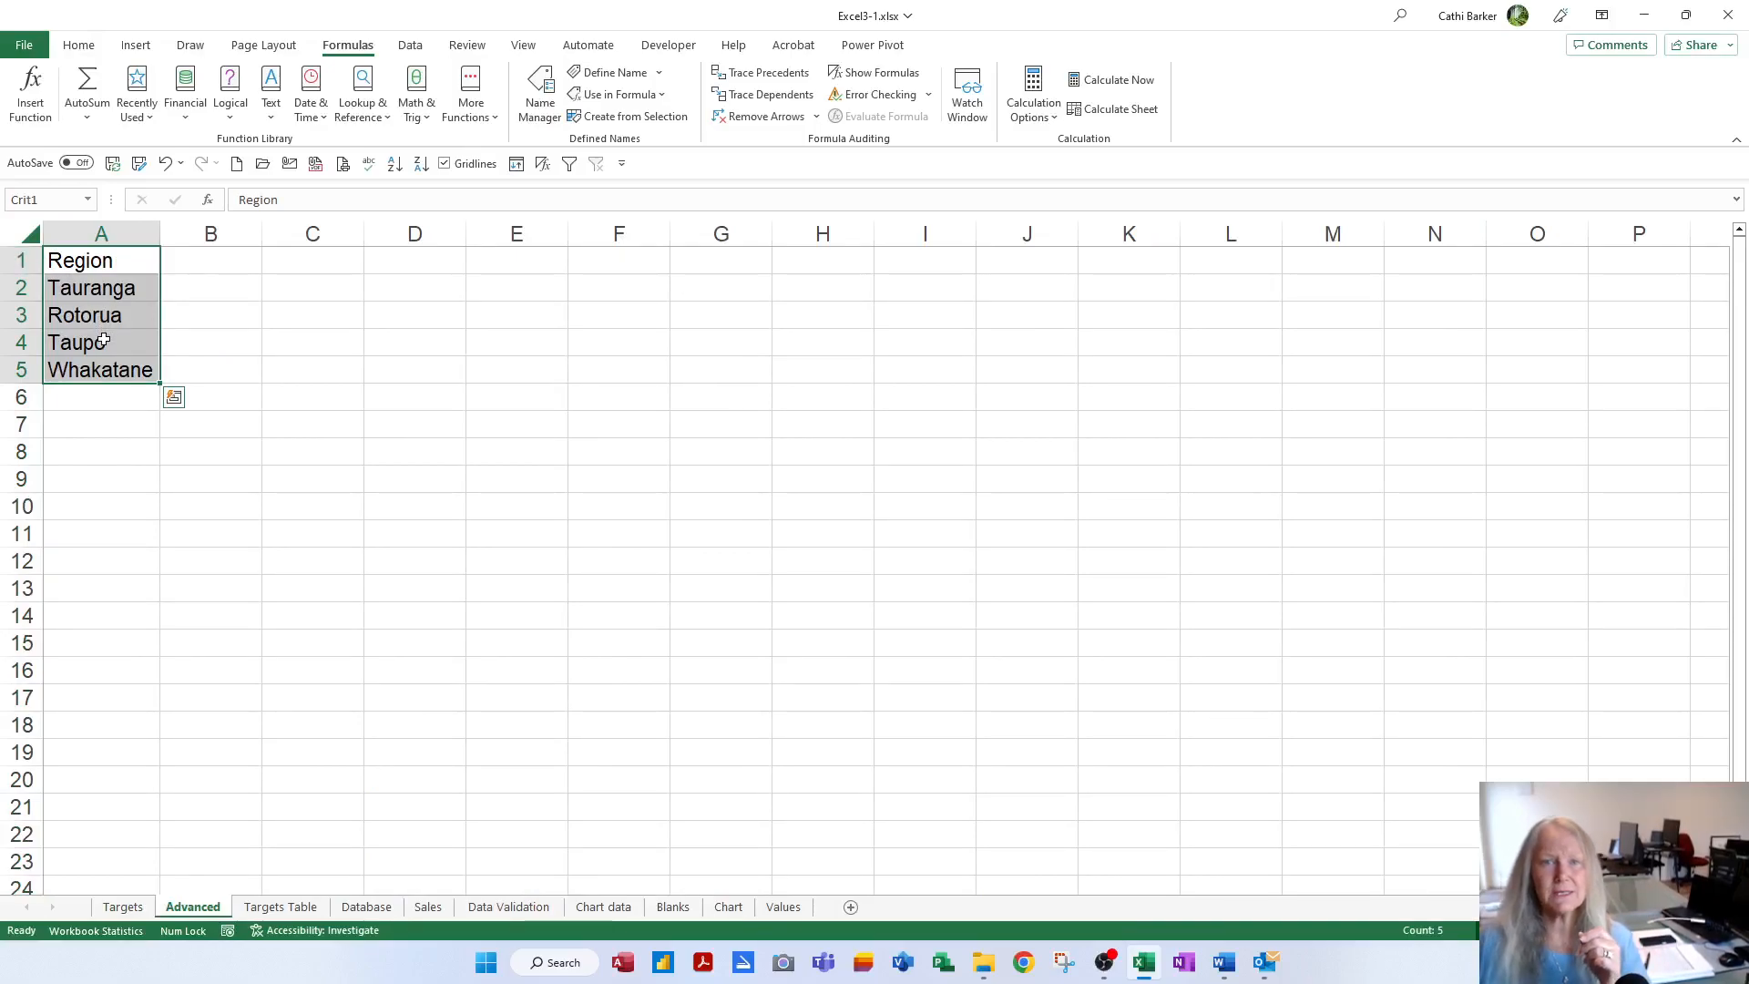
{"action": "left_click", "coordinate": [85, 423]}
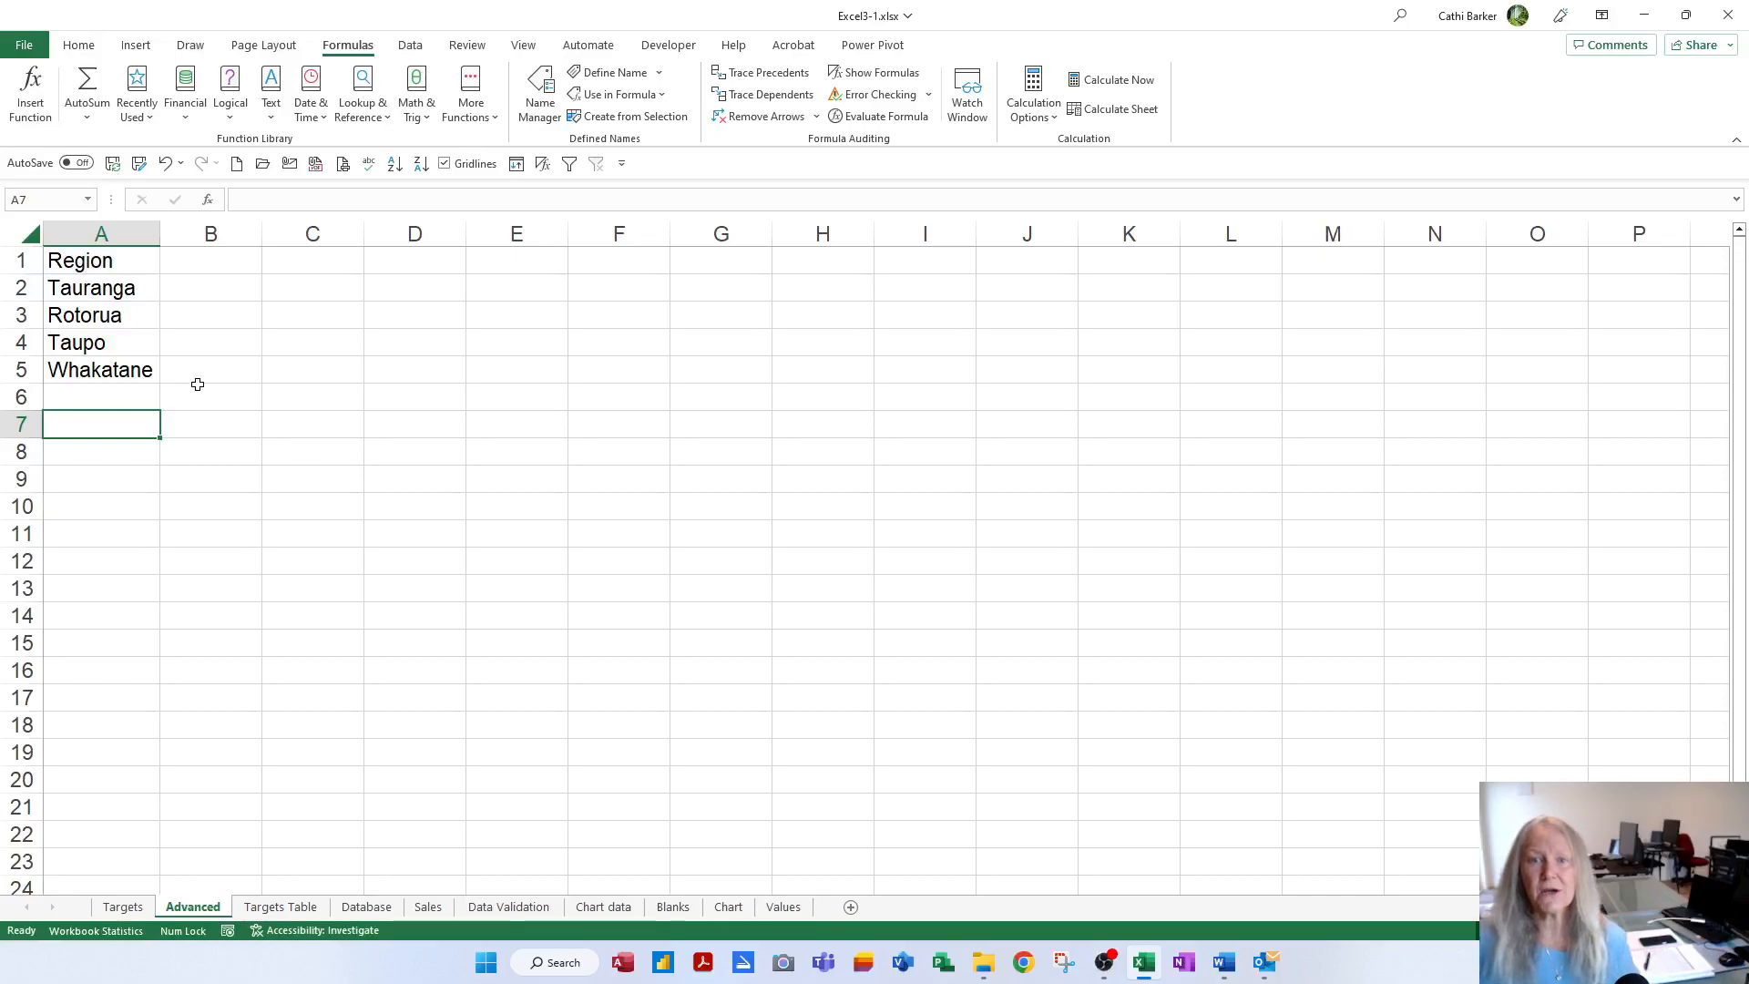
Start an Advanced Filter set to Copy to another location, with Paste Name listing names for the list range
{"action": "left_click", "coordinate": [413, 48]}
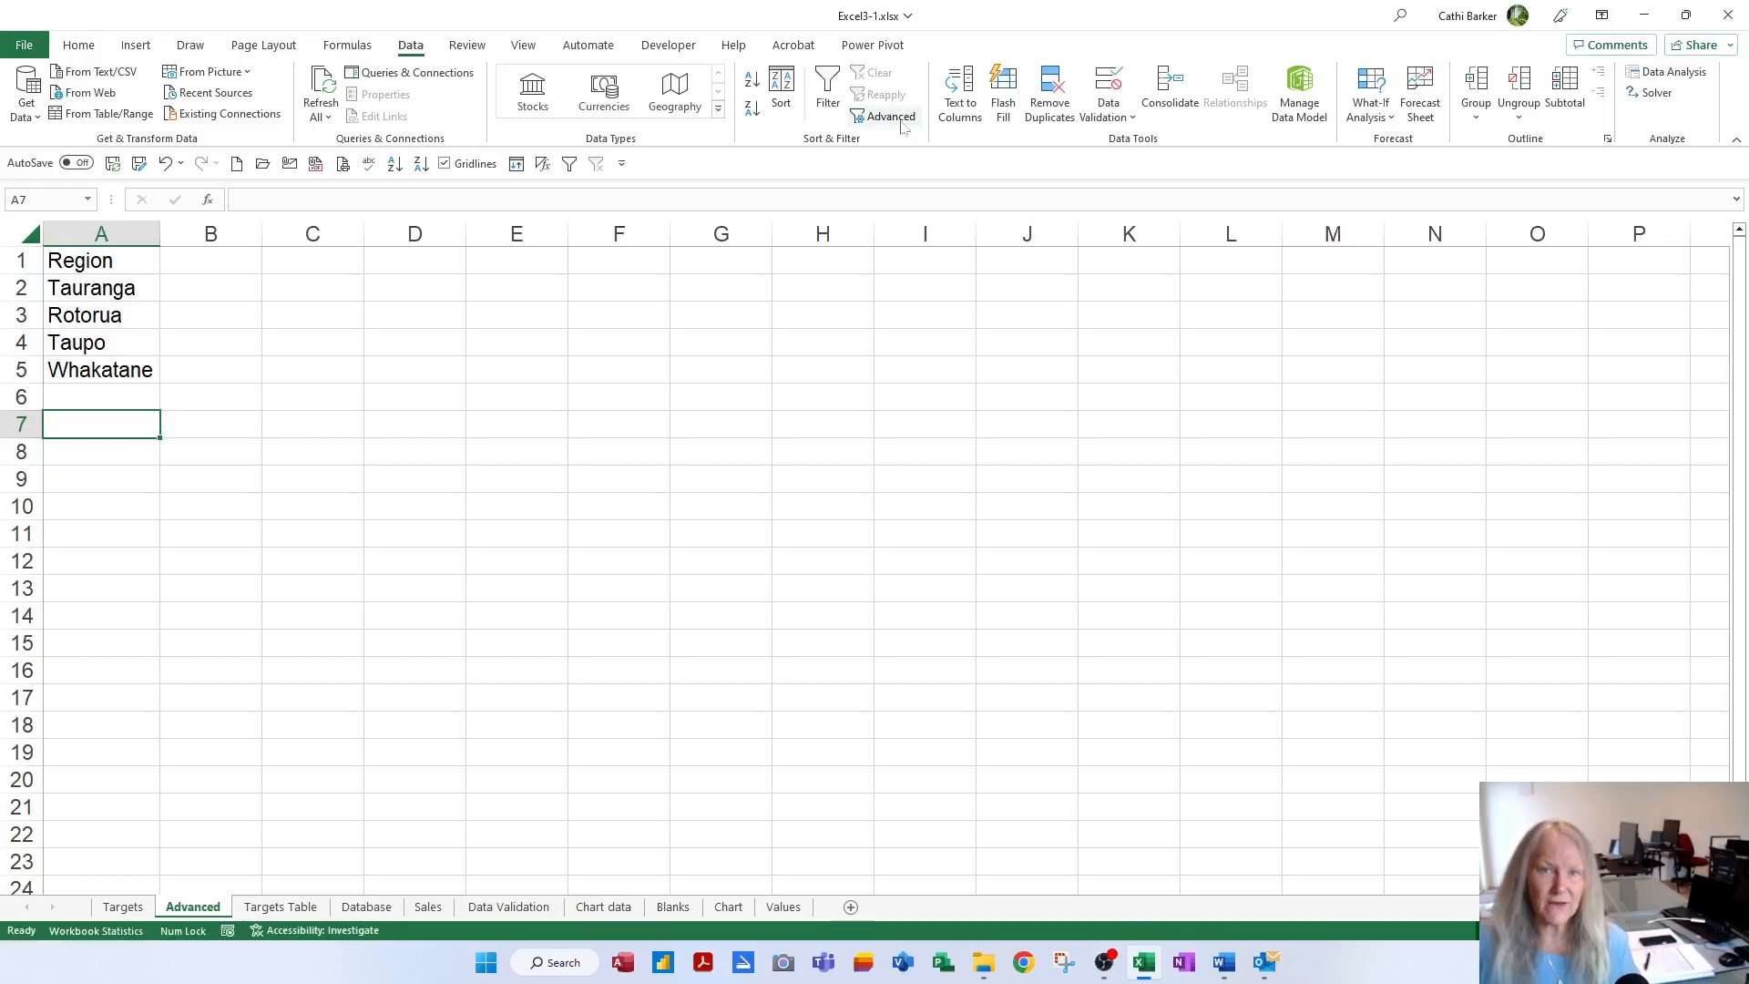
{"action": "left_click", "coordinate": [893, 118]}
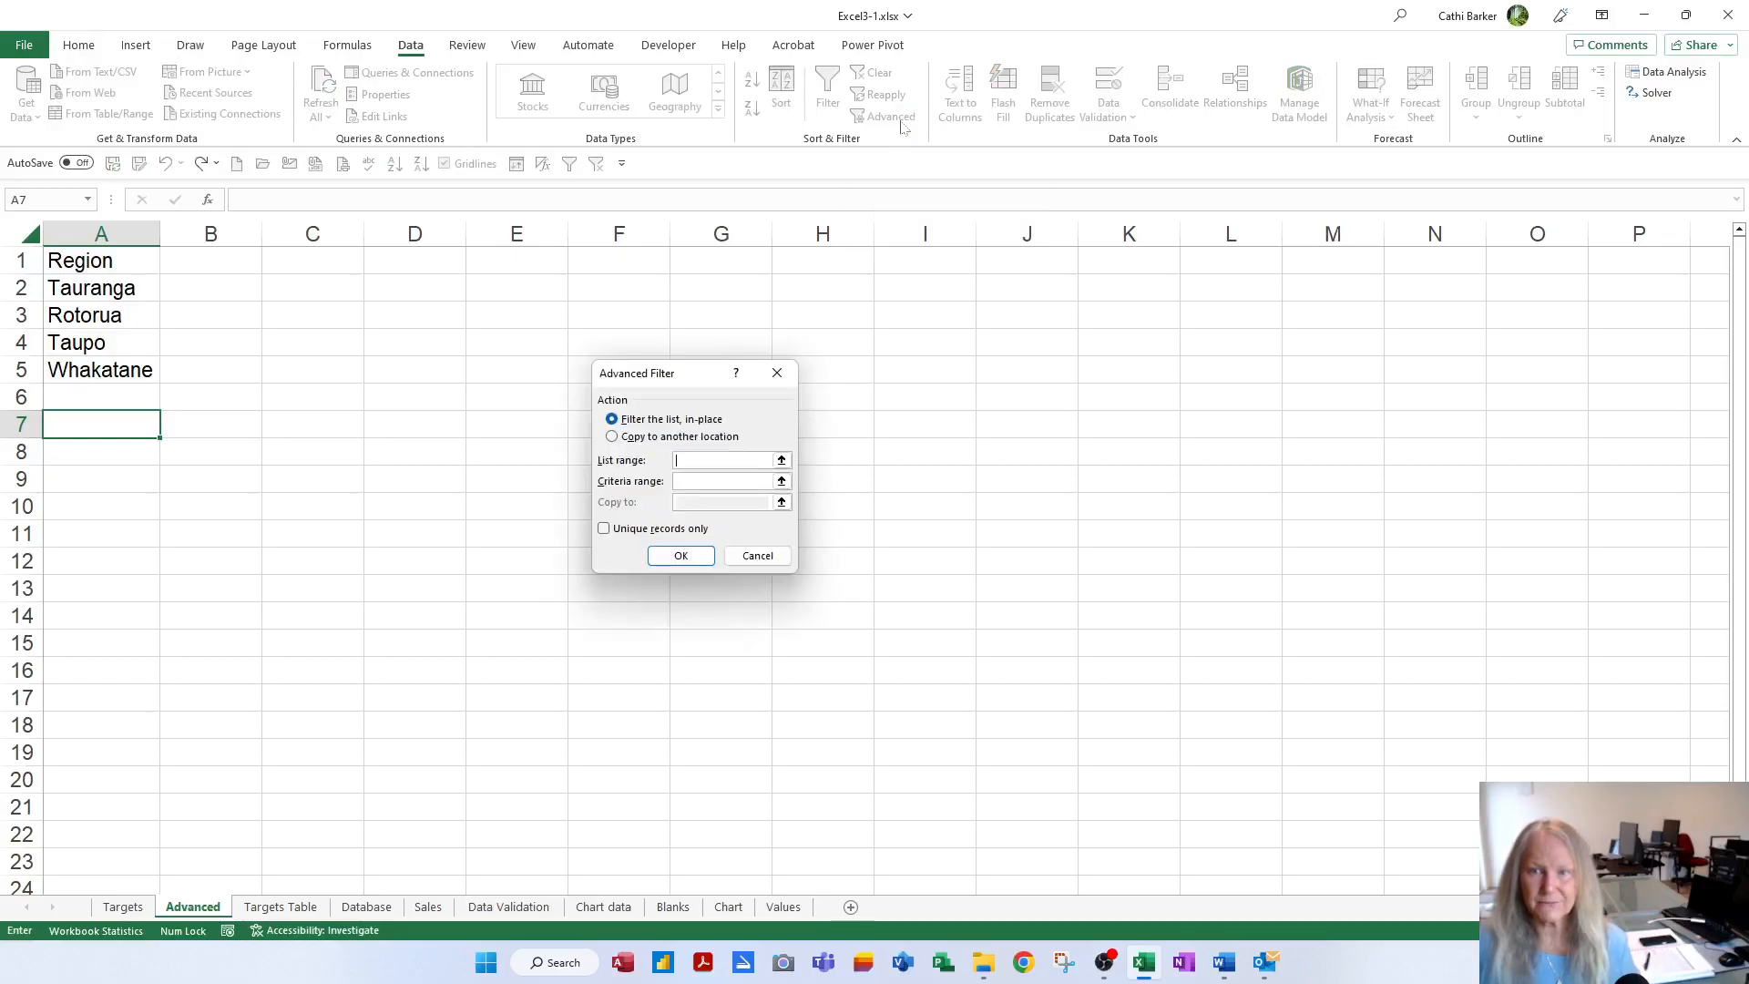
{"action": "left_click_drag", "start_coordinate": [659, 378], "coordinate": [371, 278]}
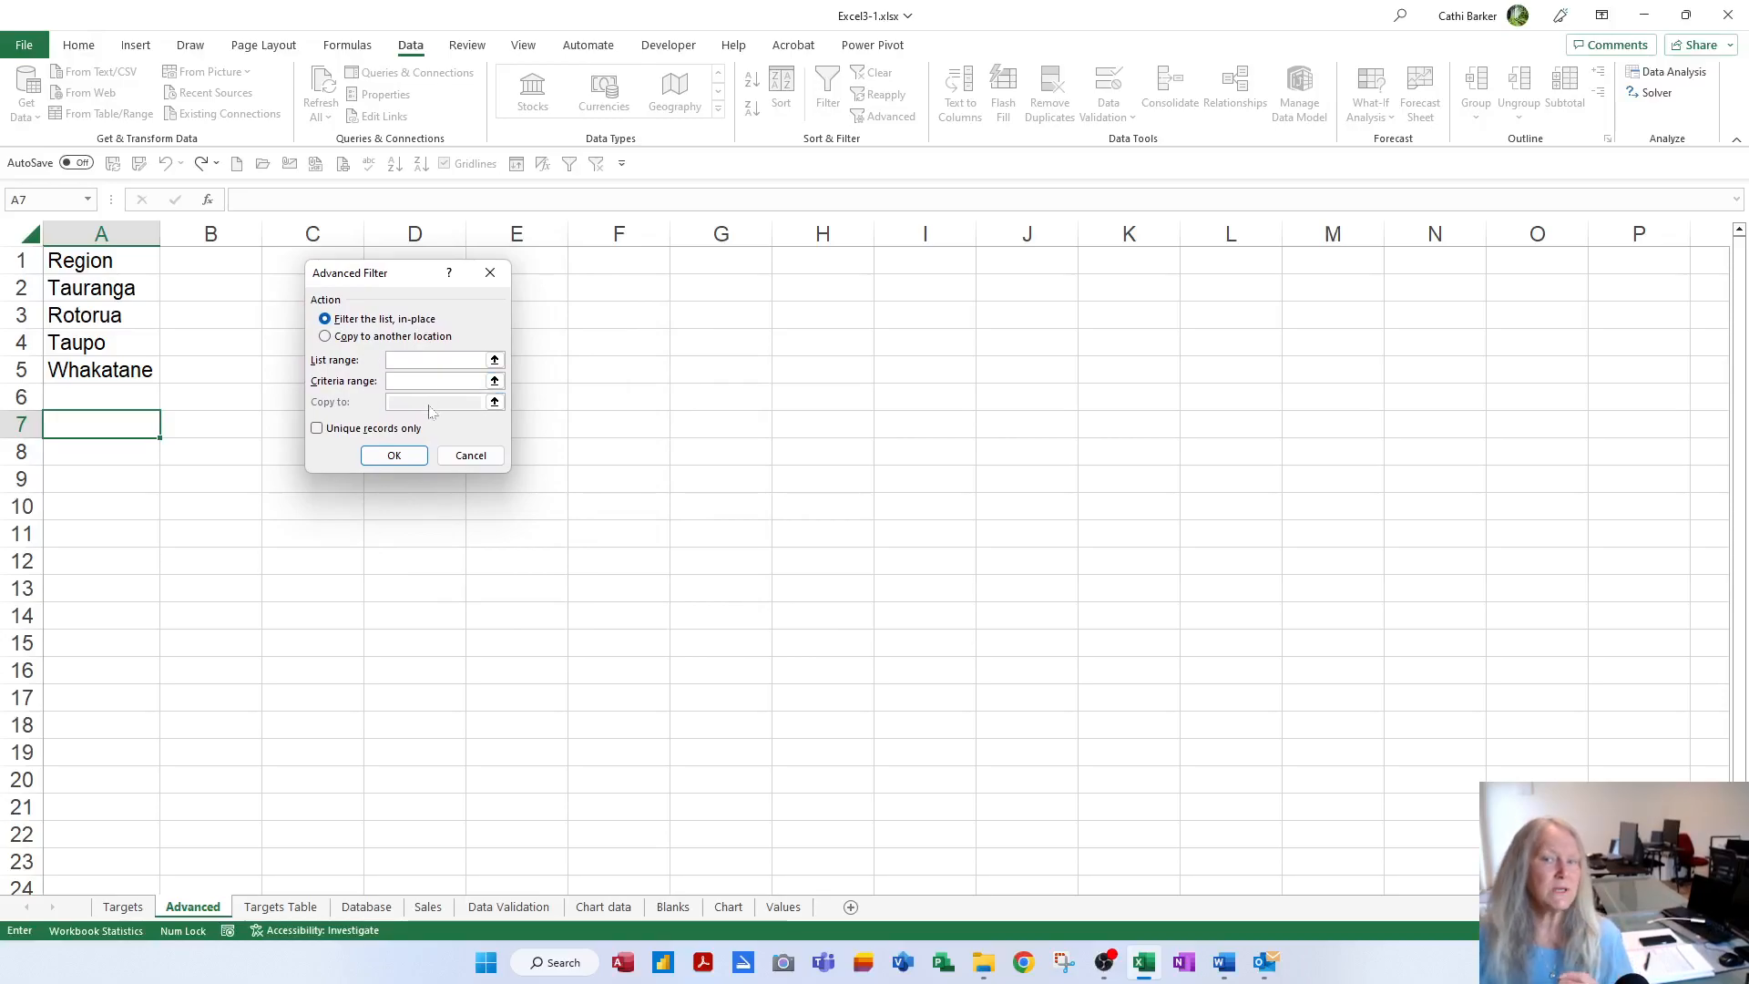
{"action": "left_click", "coordinate": [325, 337]}
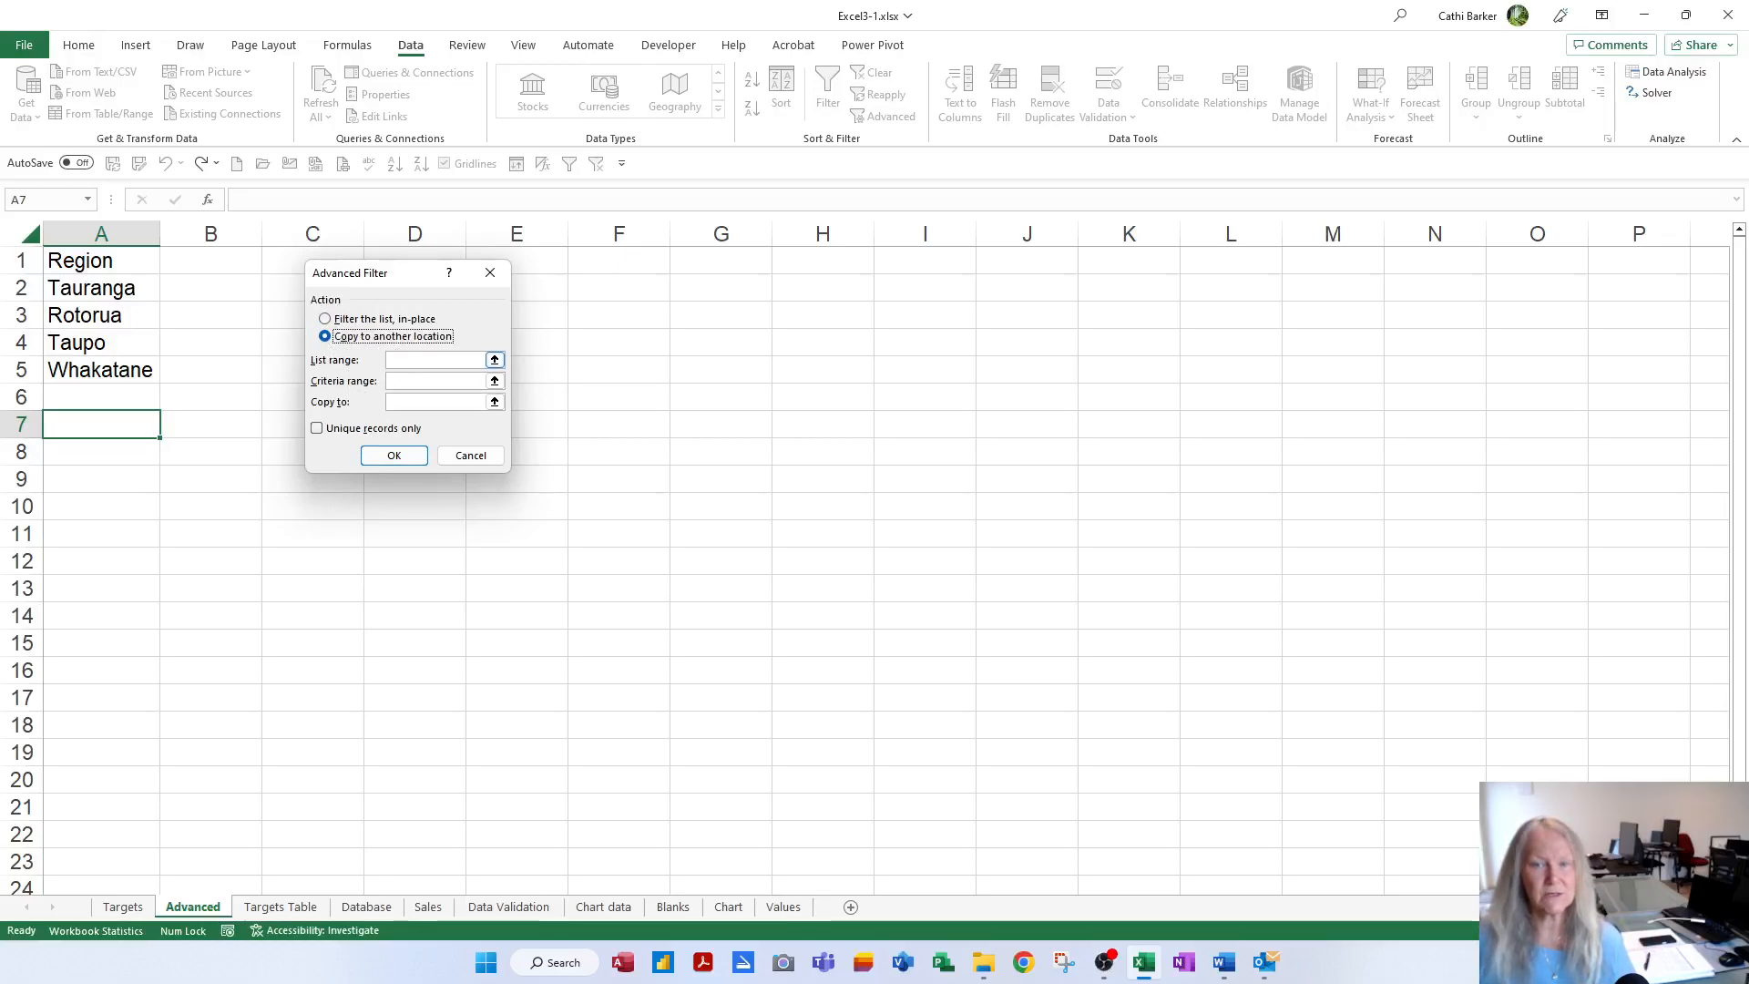
{"action": "left_click", "coordinate": [469, 360]}
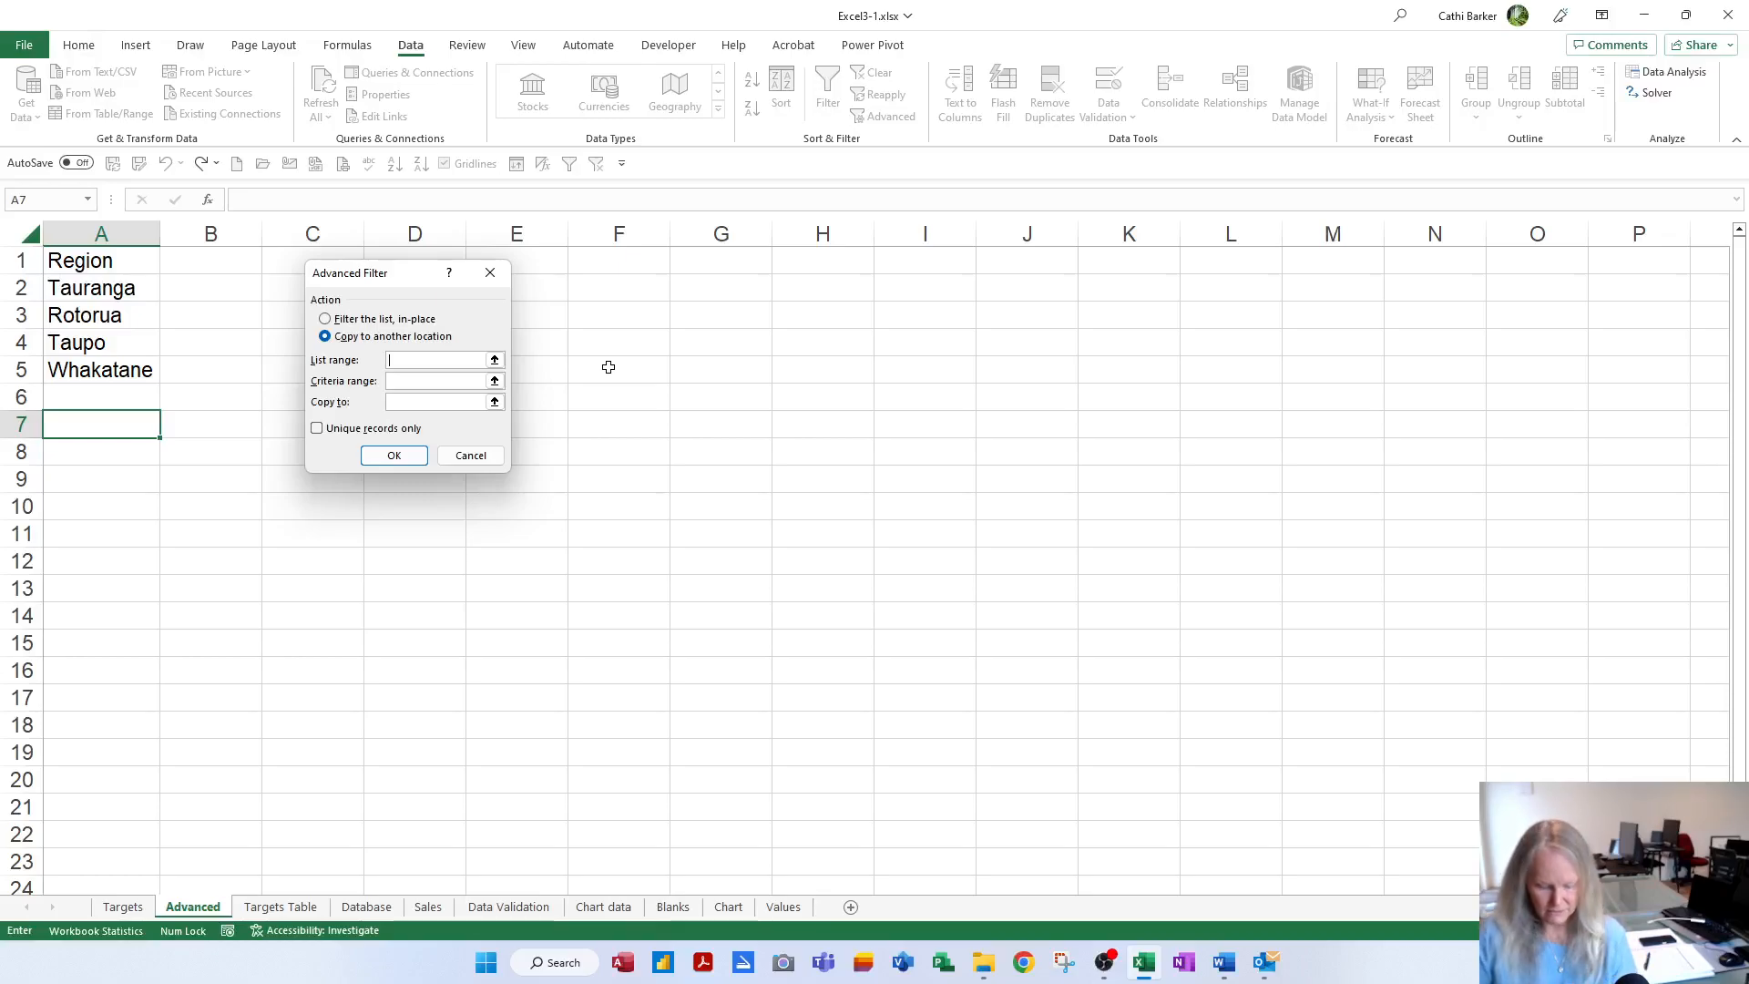
{"action": "key", "text": "F3"}
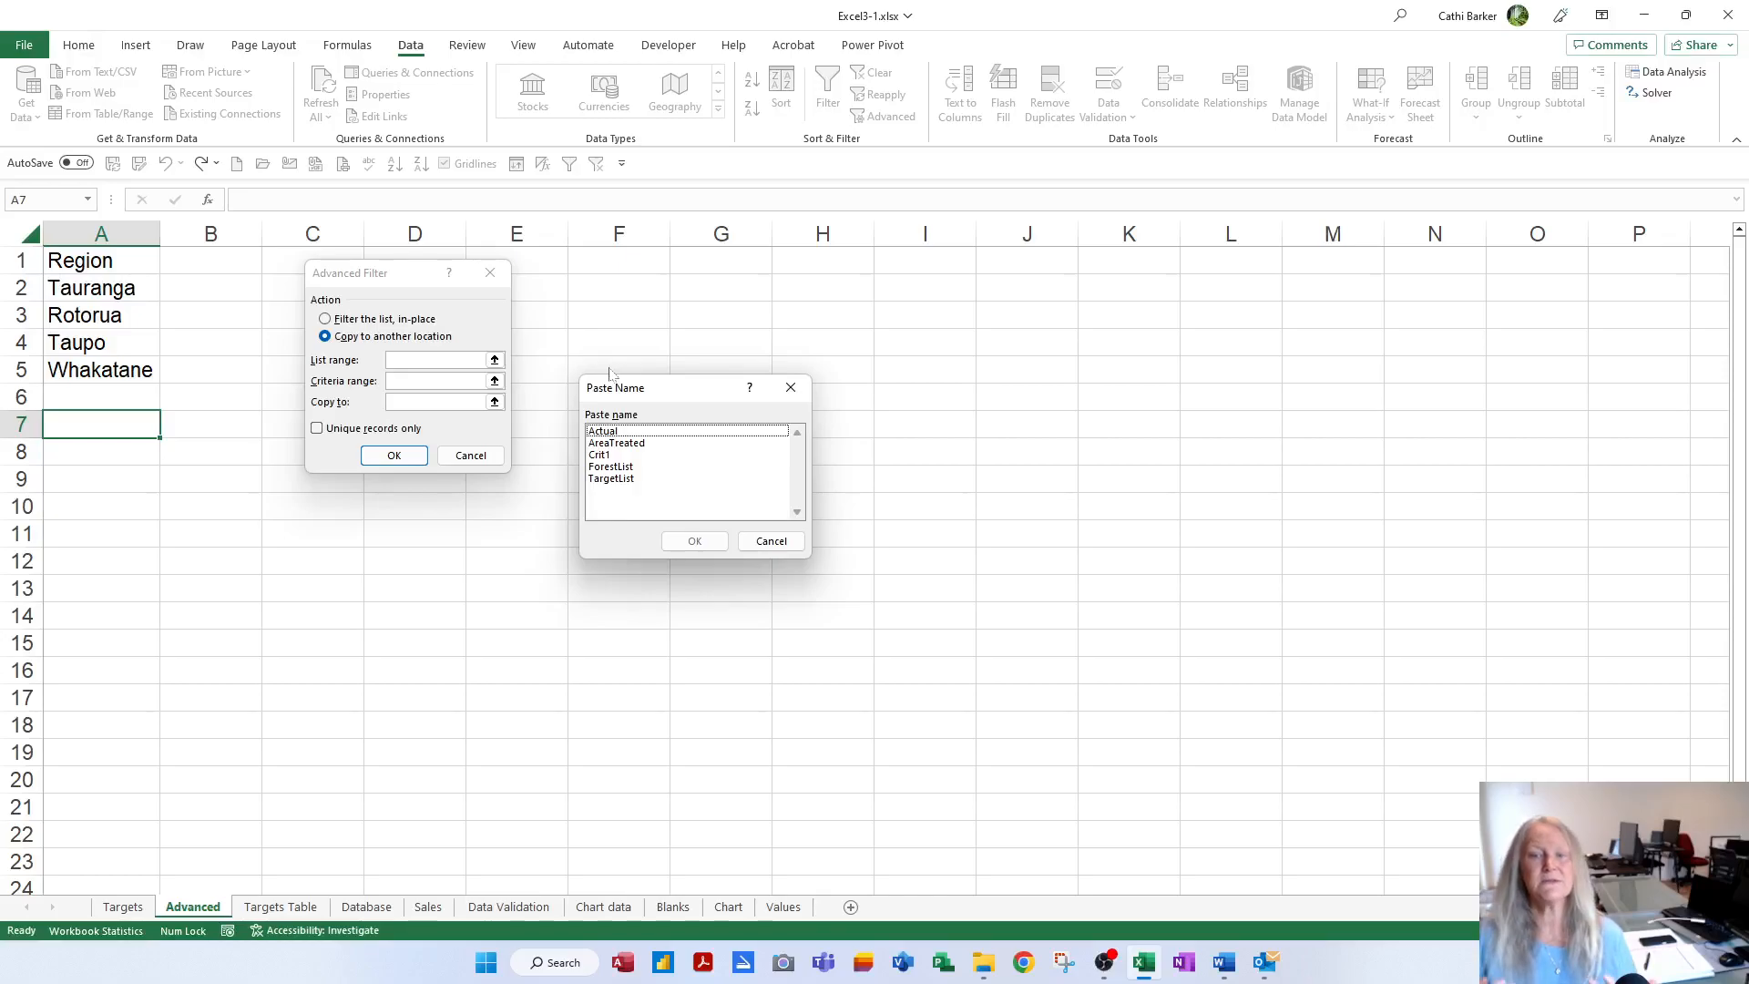
Set list range TargetList, criteria range Crit1, and copy destination Advanced!$A$7
{"action": "double_click", "coordinate": [619, 479]}
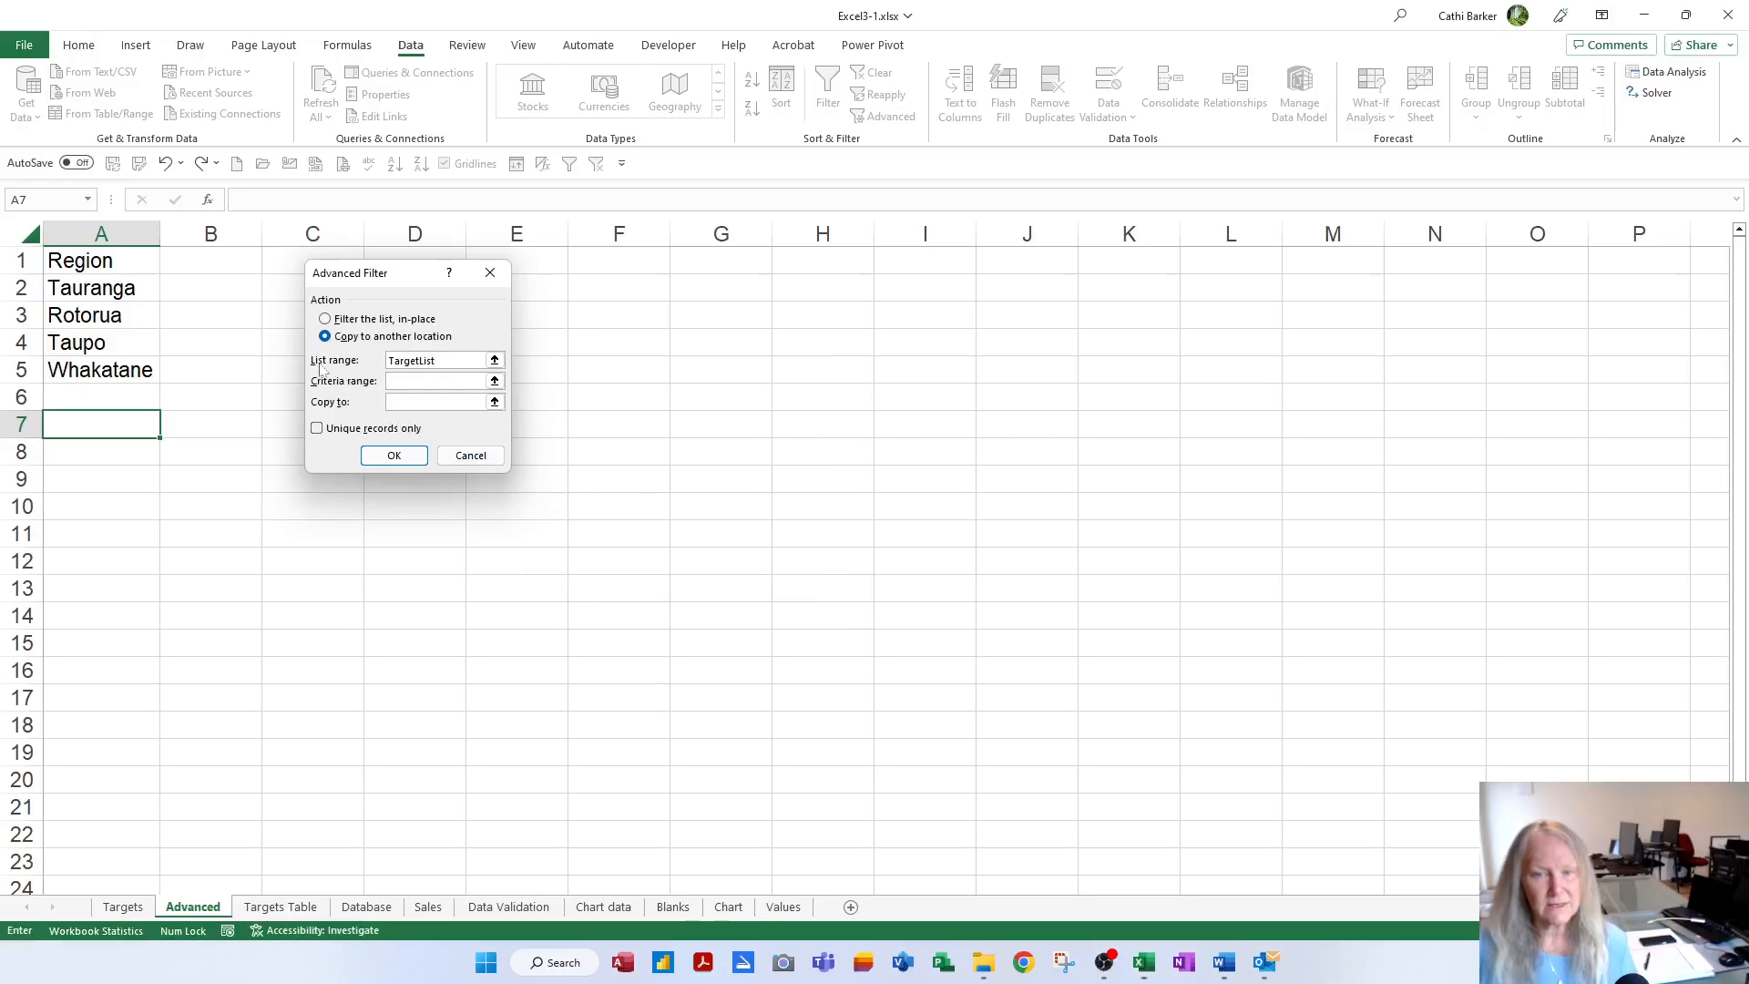
{"action": "left_click", "coordinate": [452, 381]}
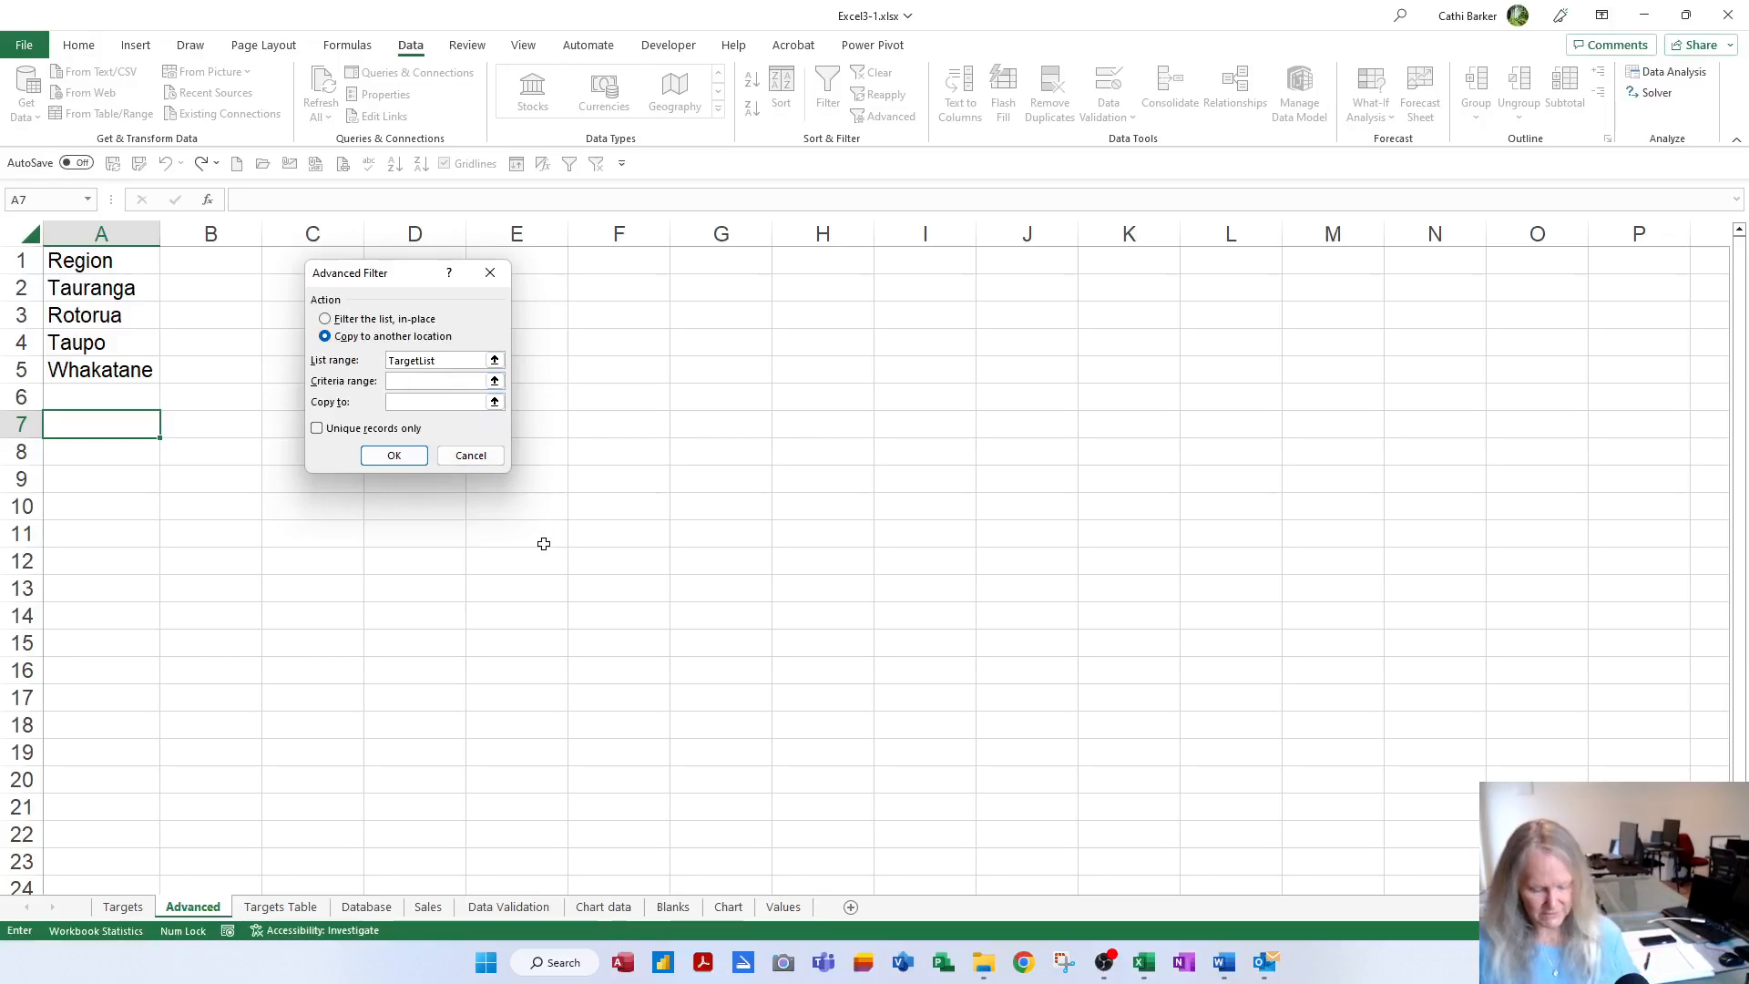
{"action": "key", "text": "F3"}
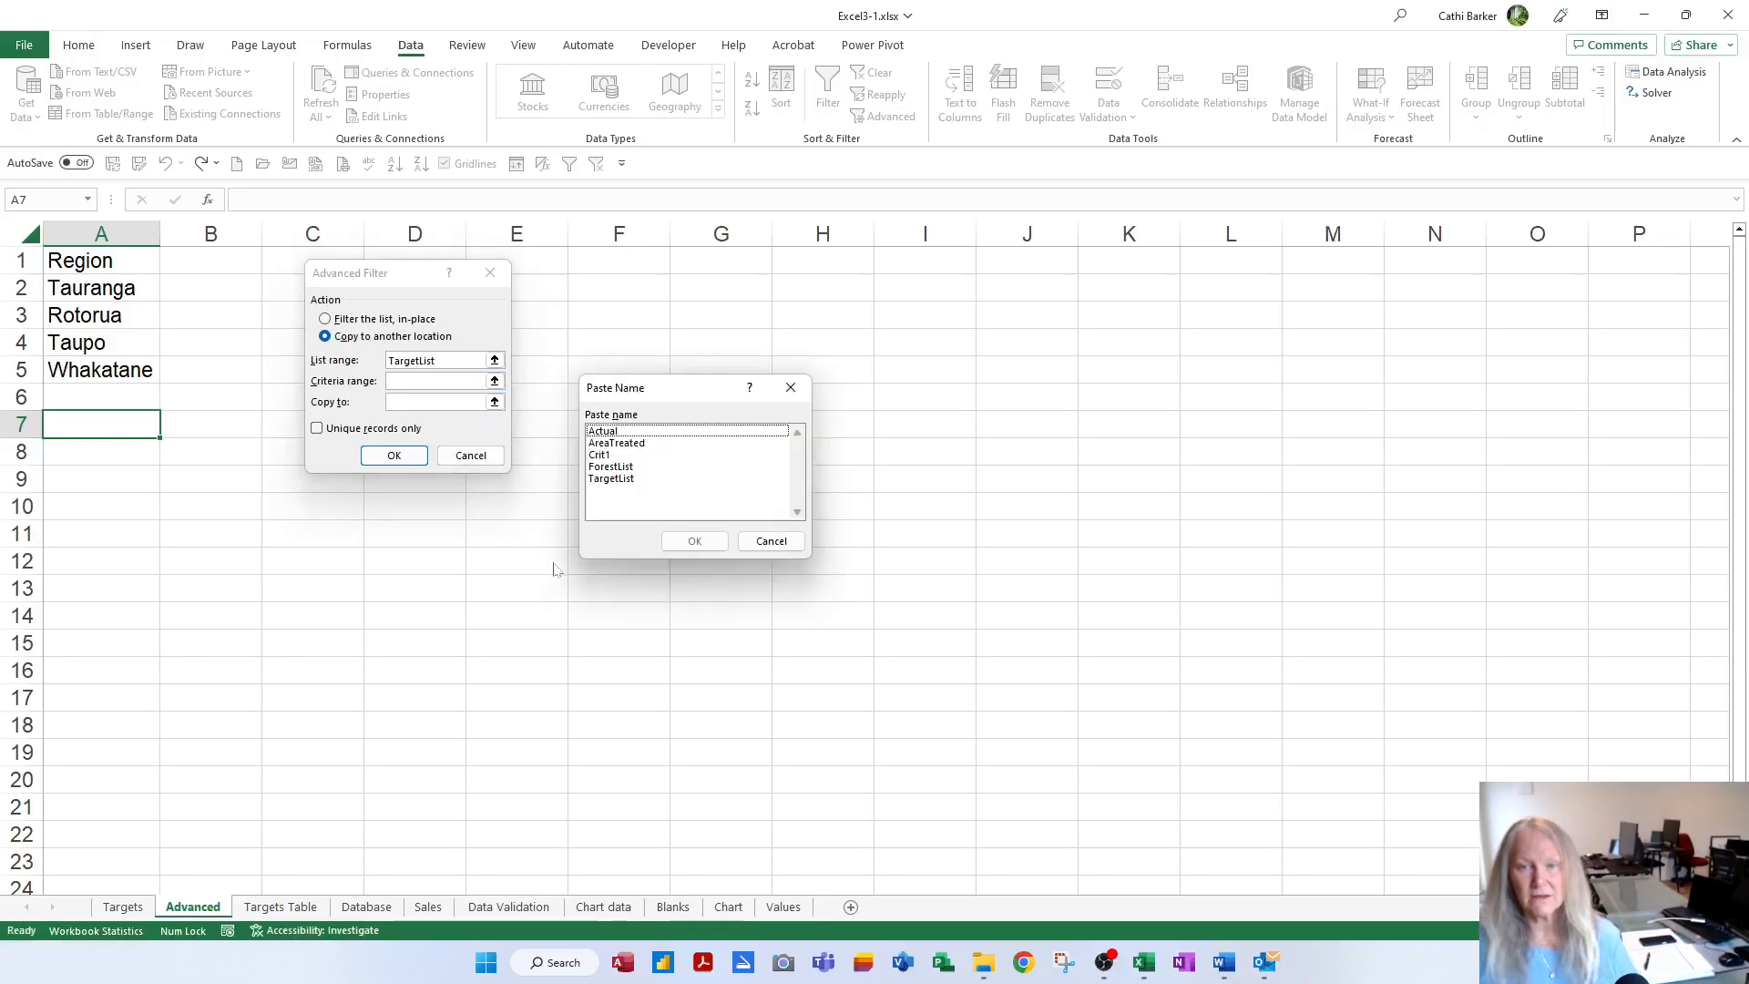
{"action": "double_click", "coordinate": [607, 455]}
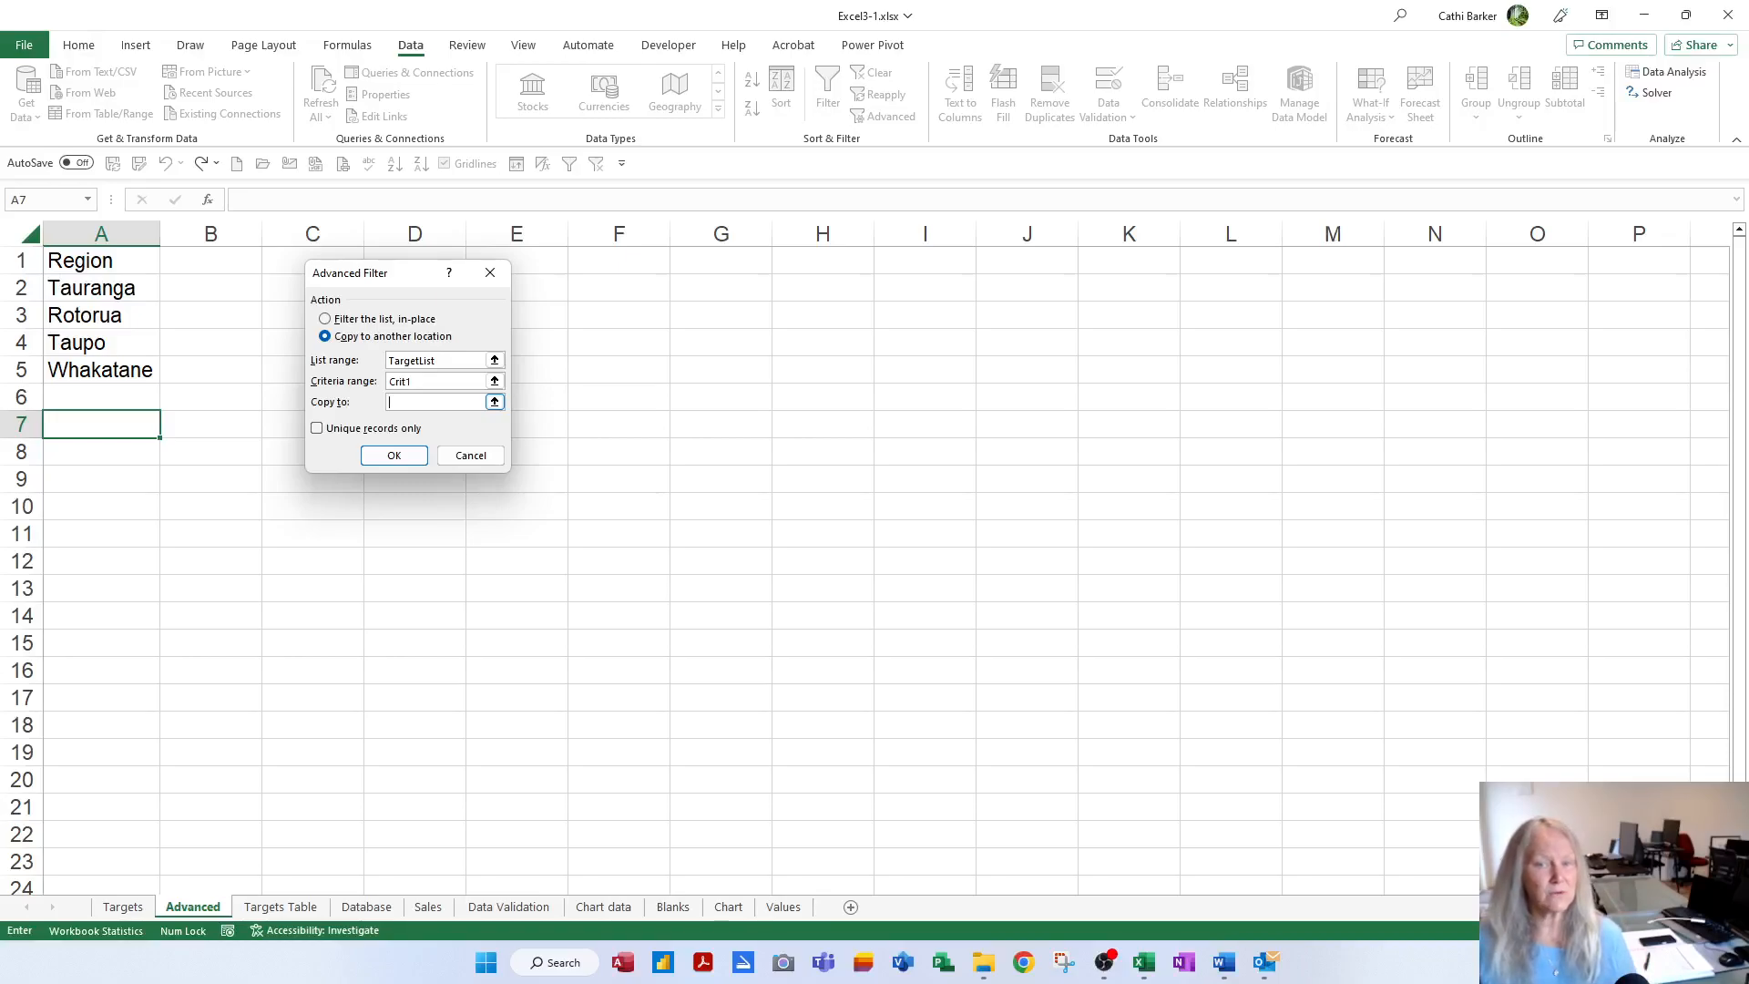
{"action": "left_click", "coordinate": [92, 423]}
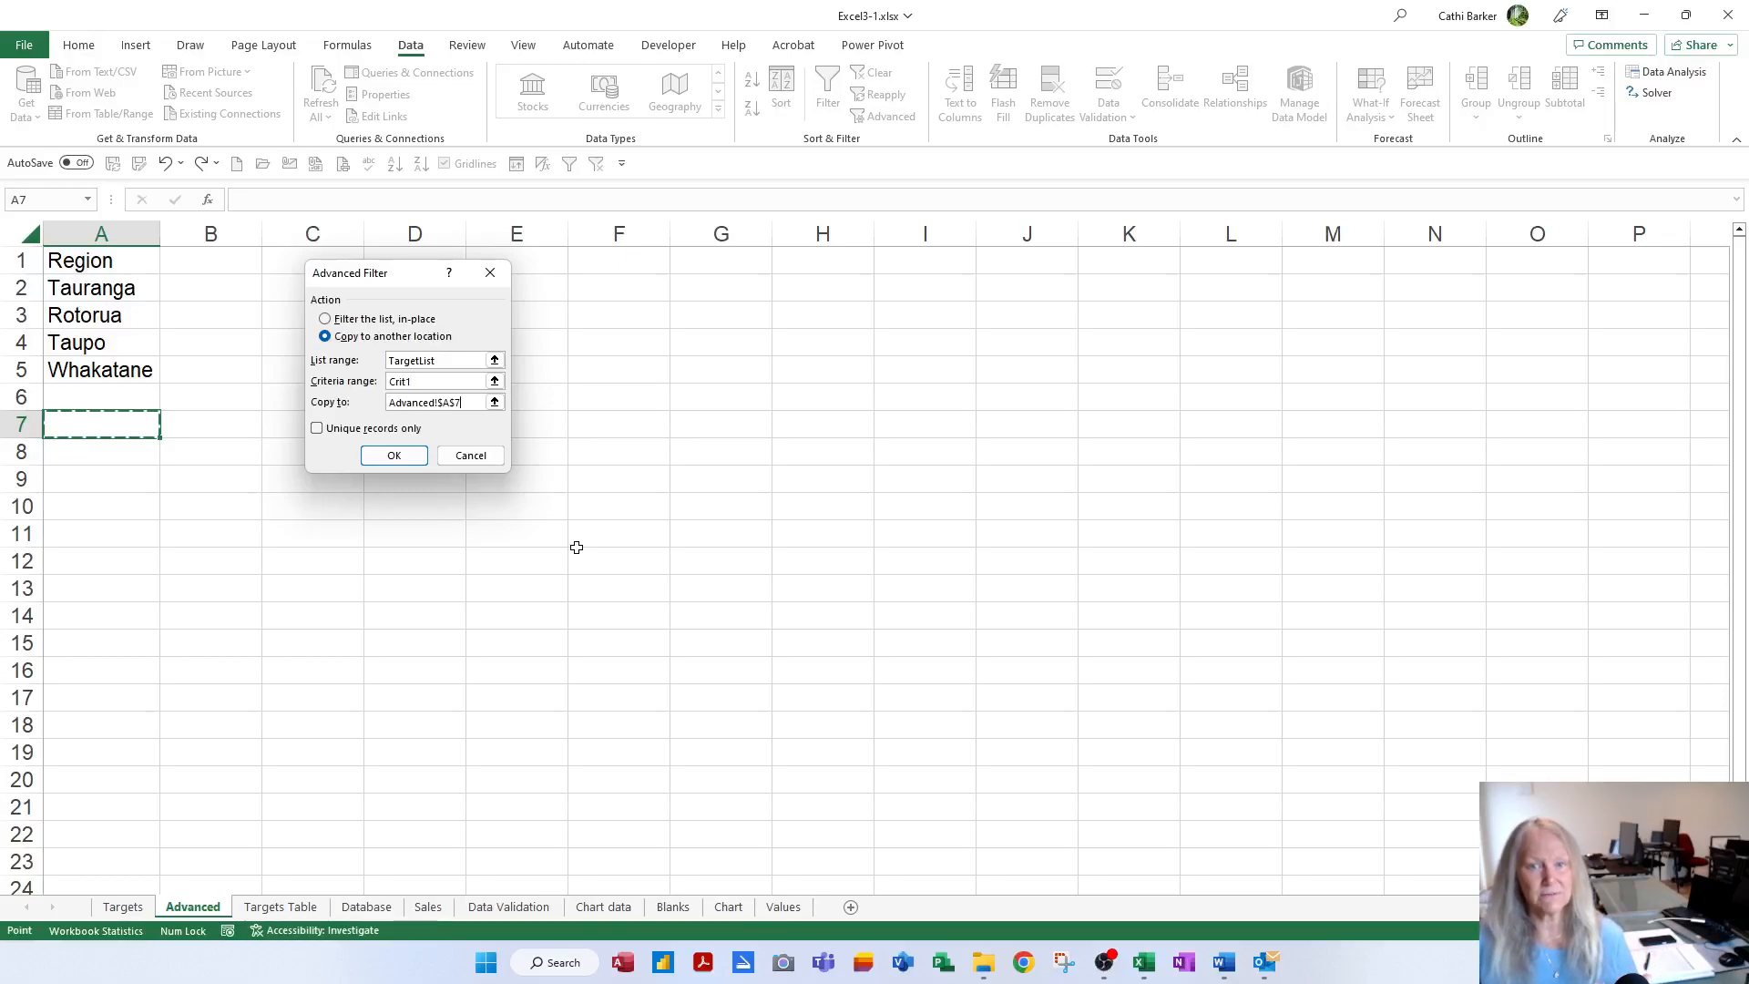
{"action": "left_click", "coordinate": [394, 455]}
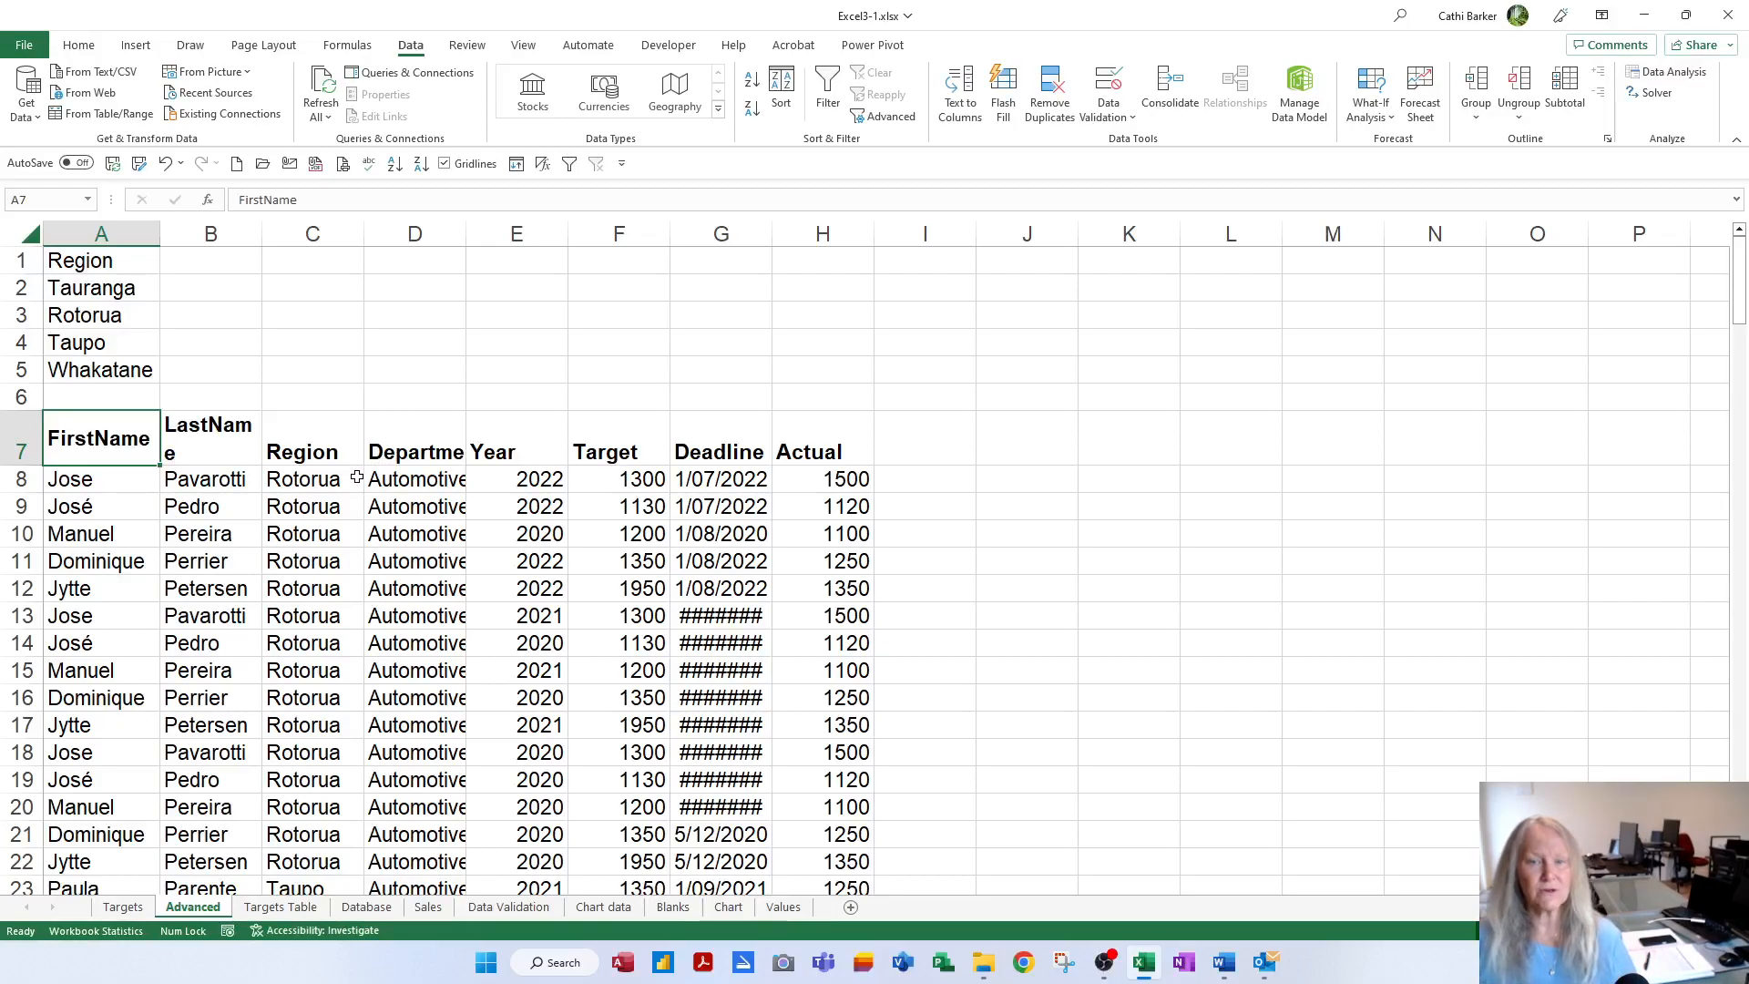
{"action": "left_click", "coordinate": [295, 448]}
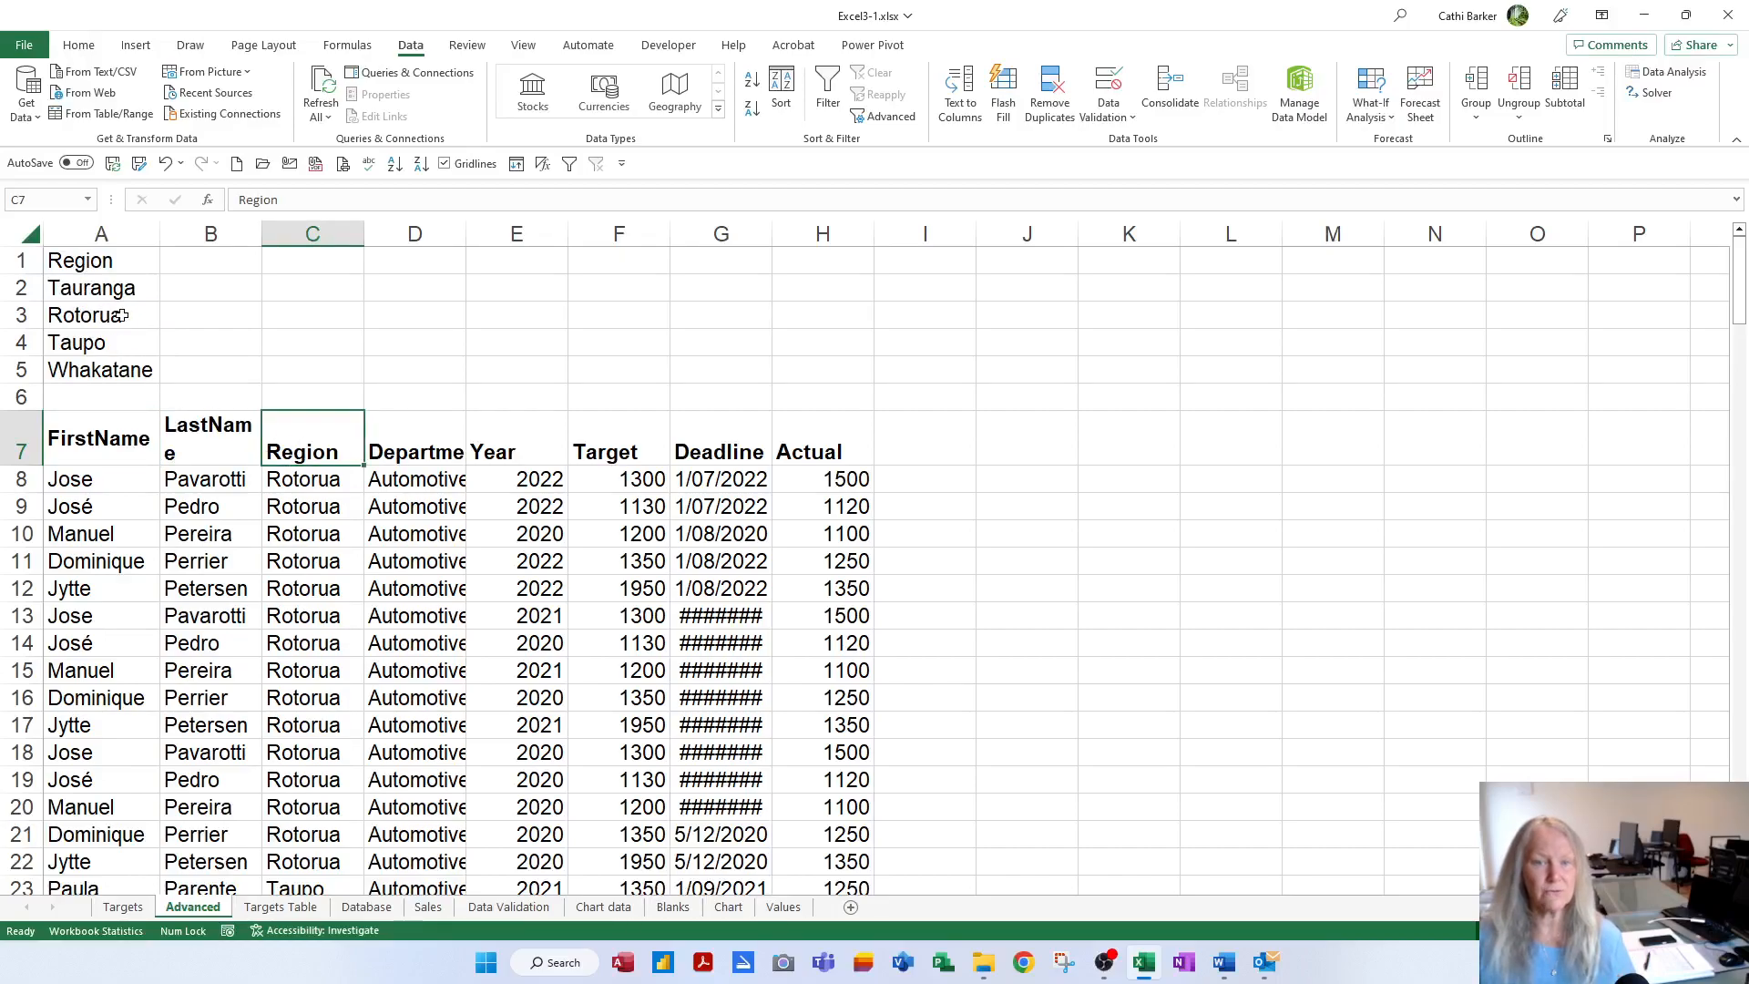
{"action": "scroll", "coordinate": [351, 592], "scroll_direction": "down", "scroll_amount": 4}
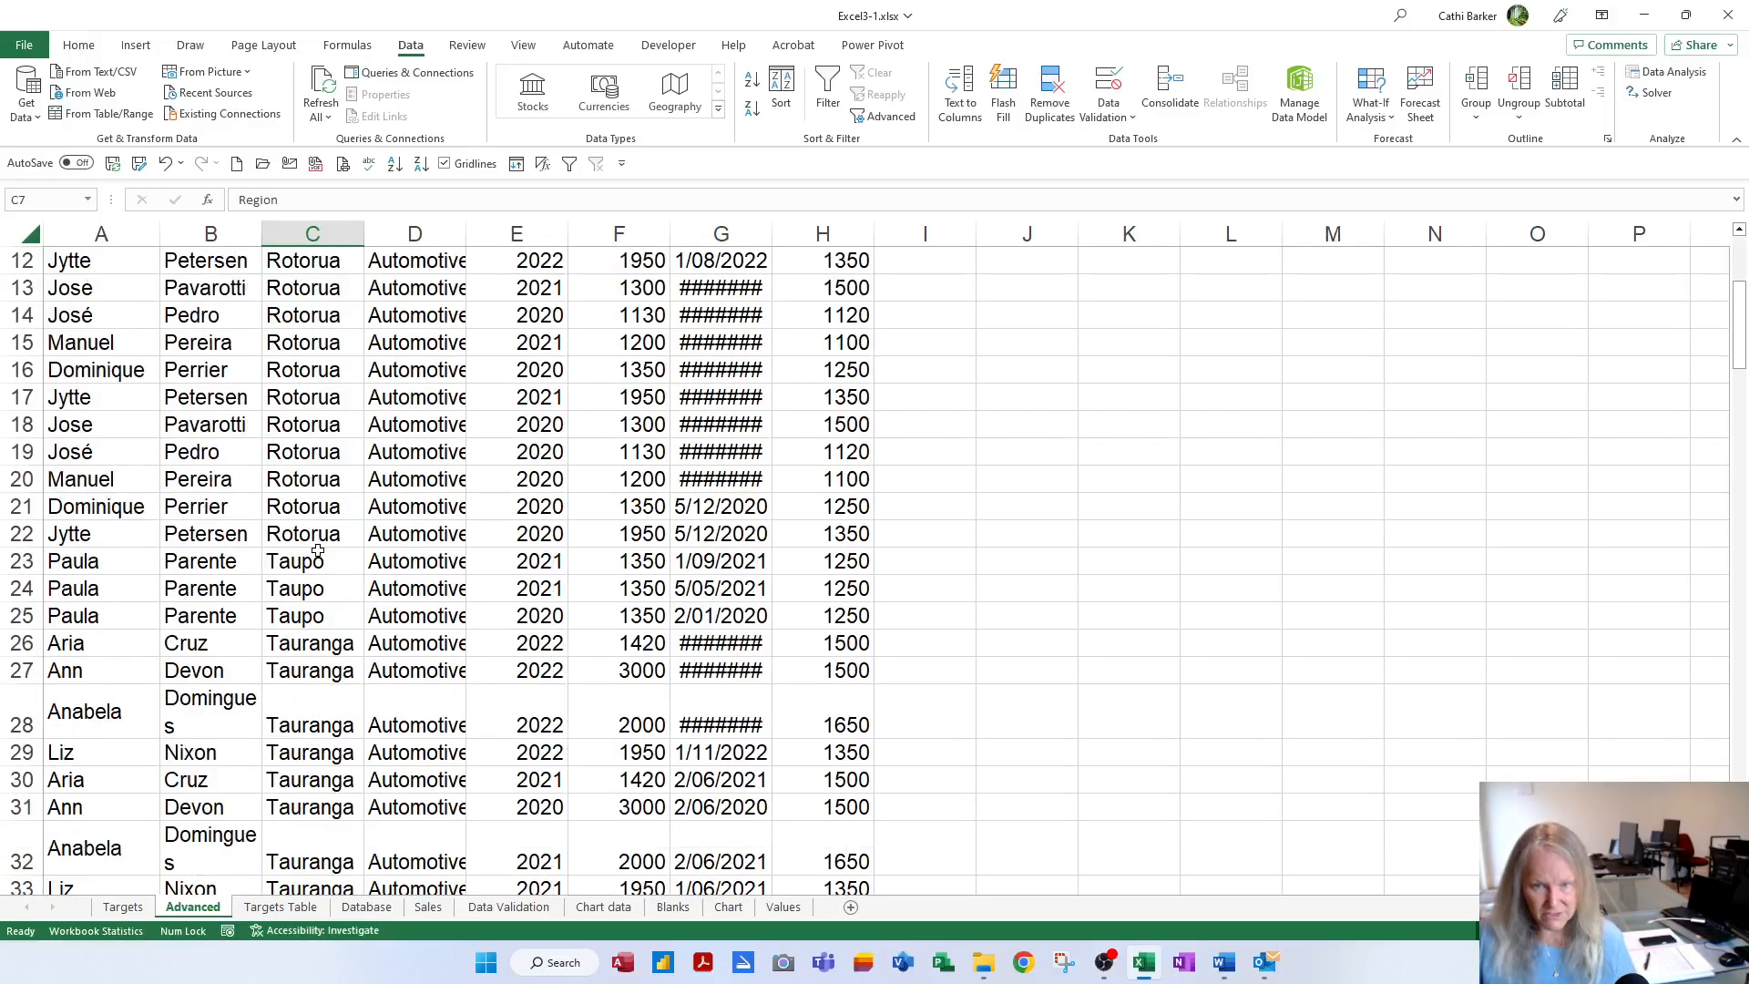
{"action": "scroll", "coordinate": [331, 508], "scroll_direction": "down", "scroll_amount": 7}
{"action": "scroll", "coordinate": [331, 507], "scroll_direction": "down", "scroll_amount": 17}
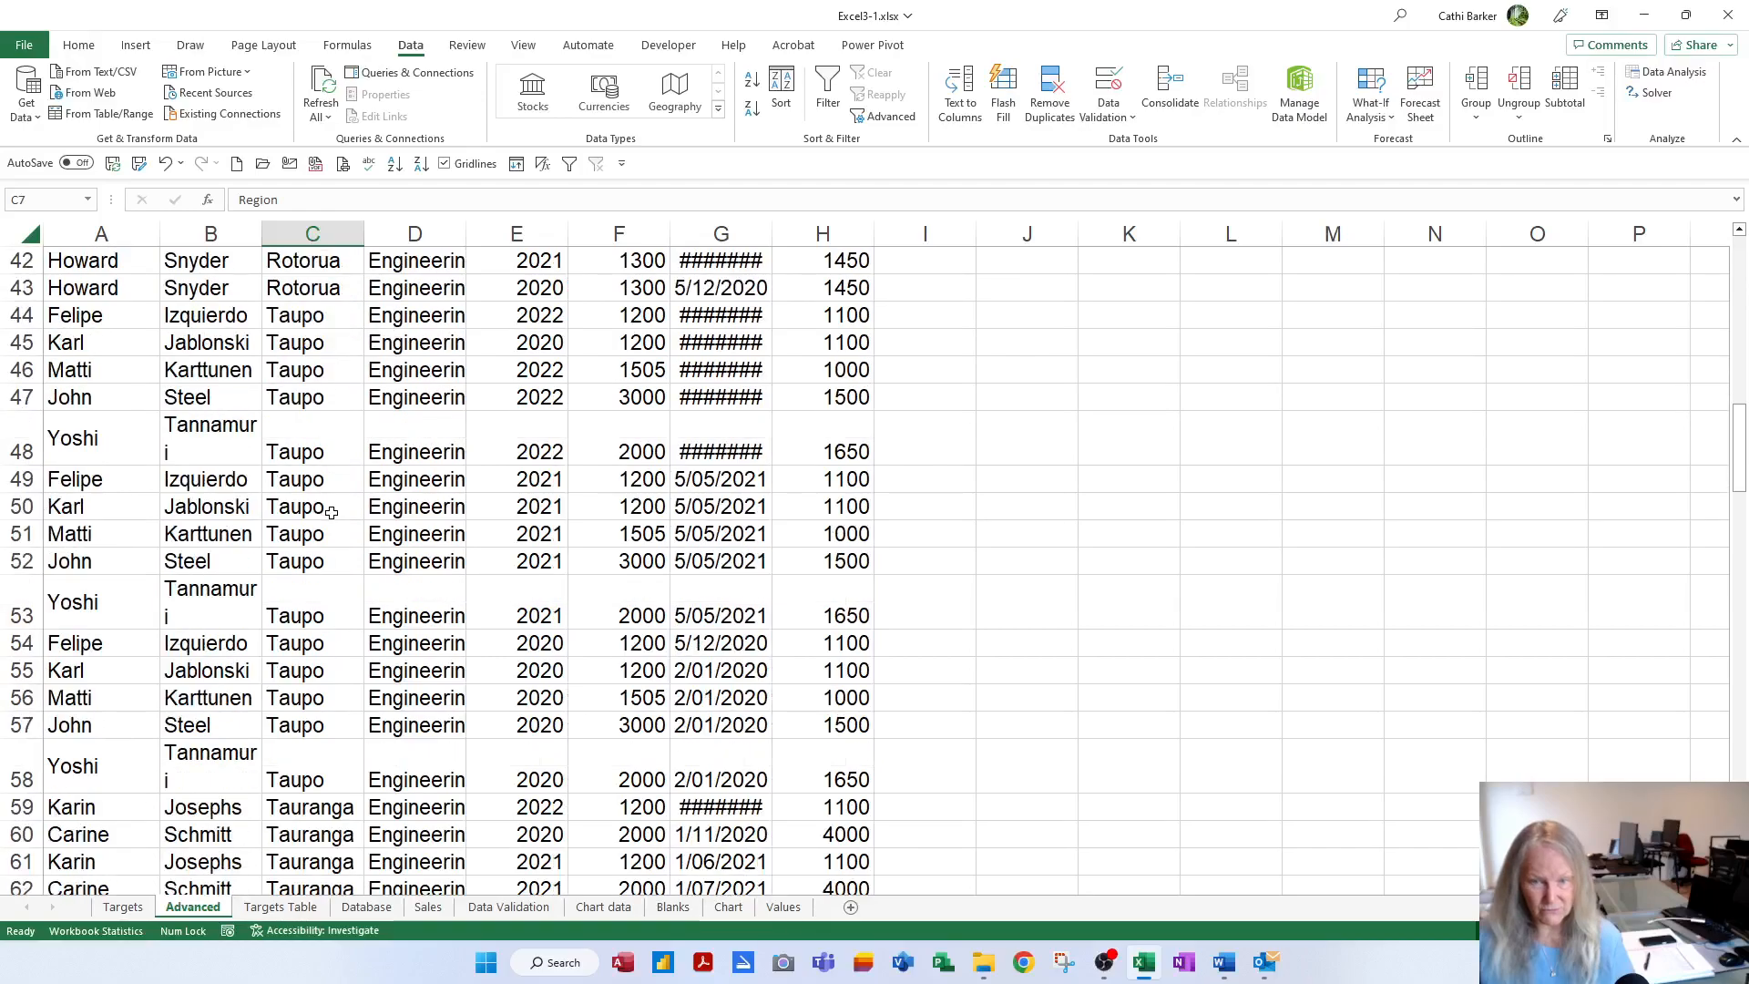
{"action": "scroll", "coordinate": [333, 524], "scroll_direction": "down", "scroll_amount": 12}
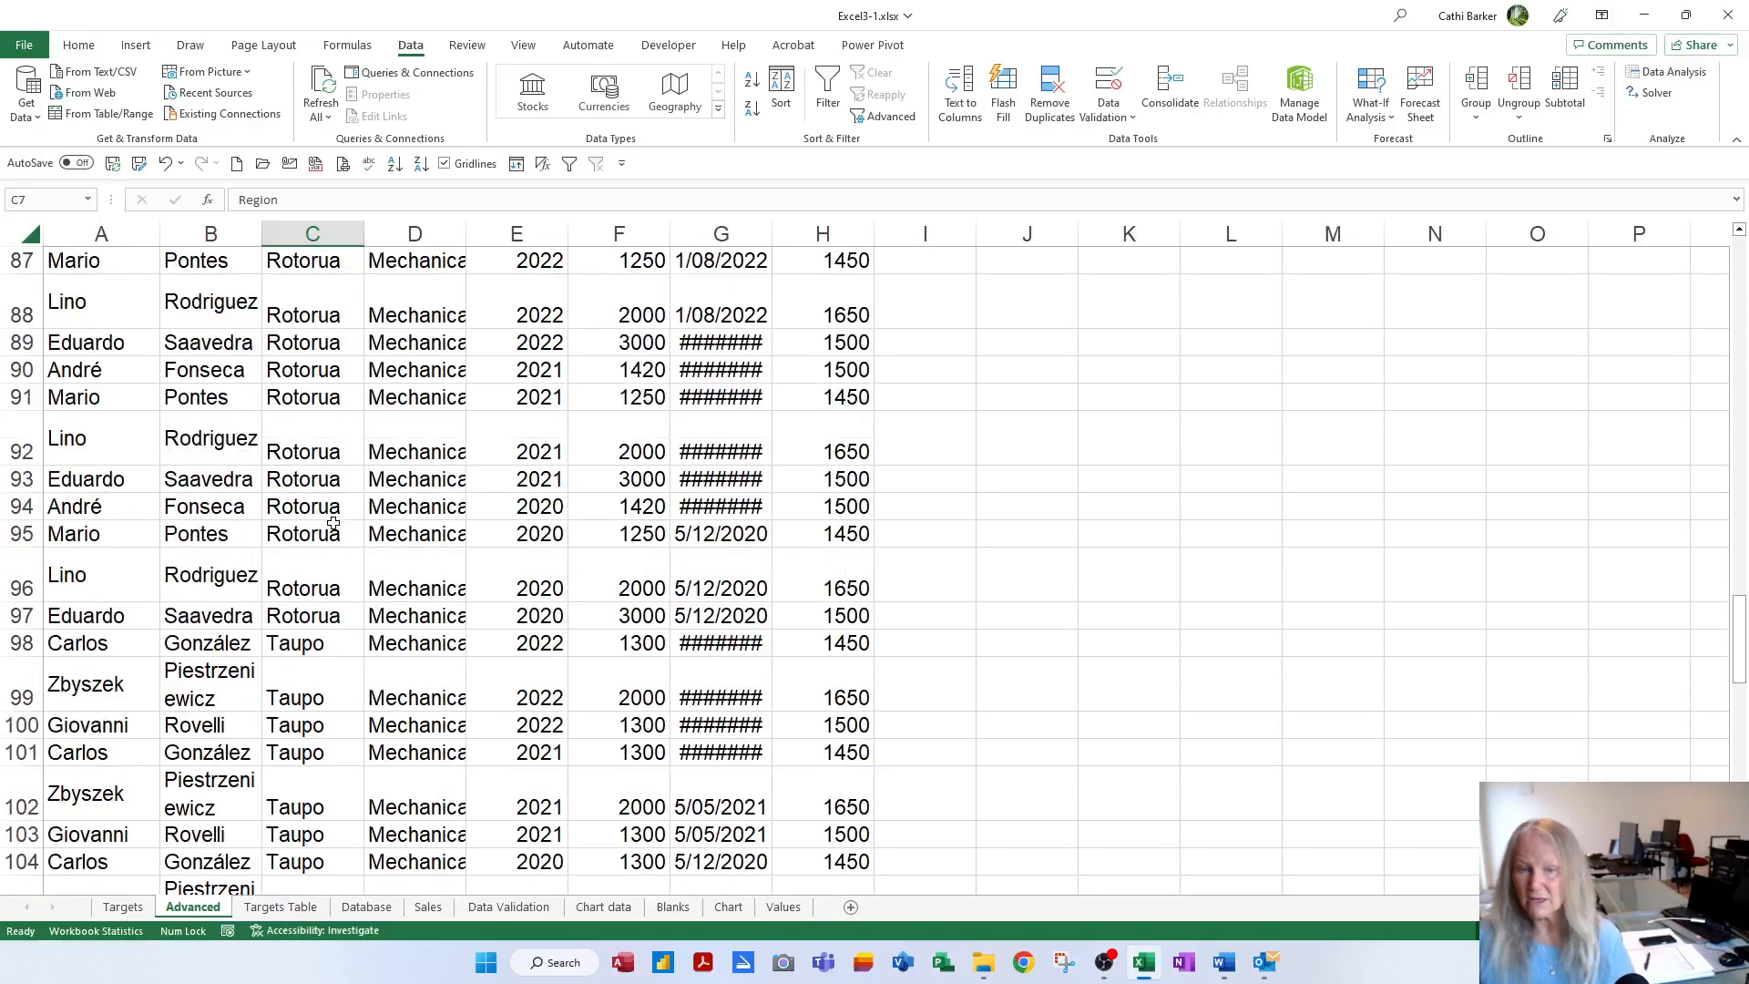
{"action": "scroll", "coordinate": [333, 520], "scroll_direction": "down", "scroll_amount": 5}
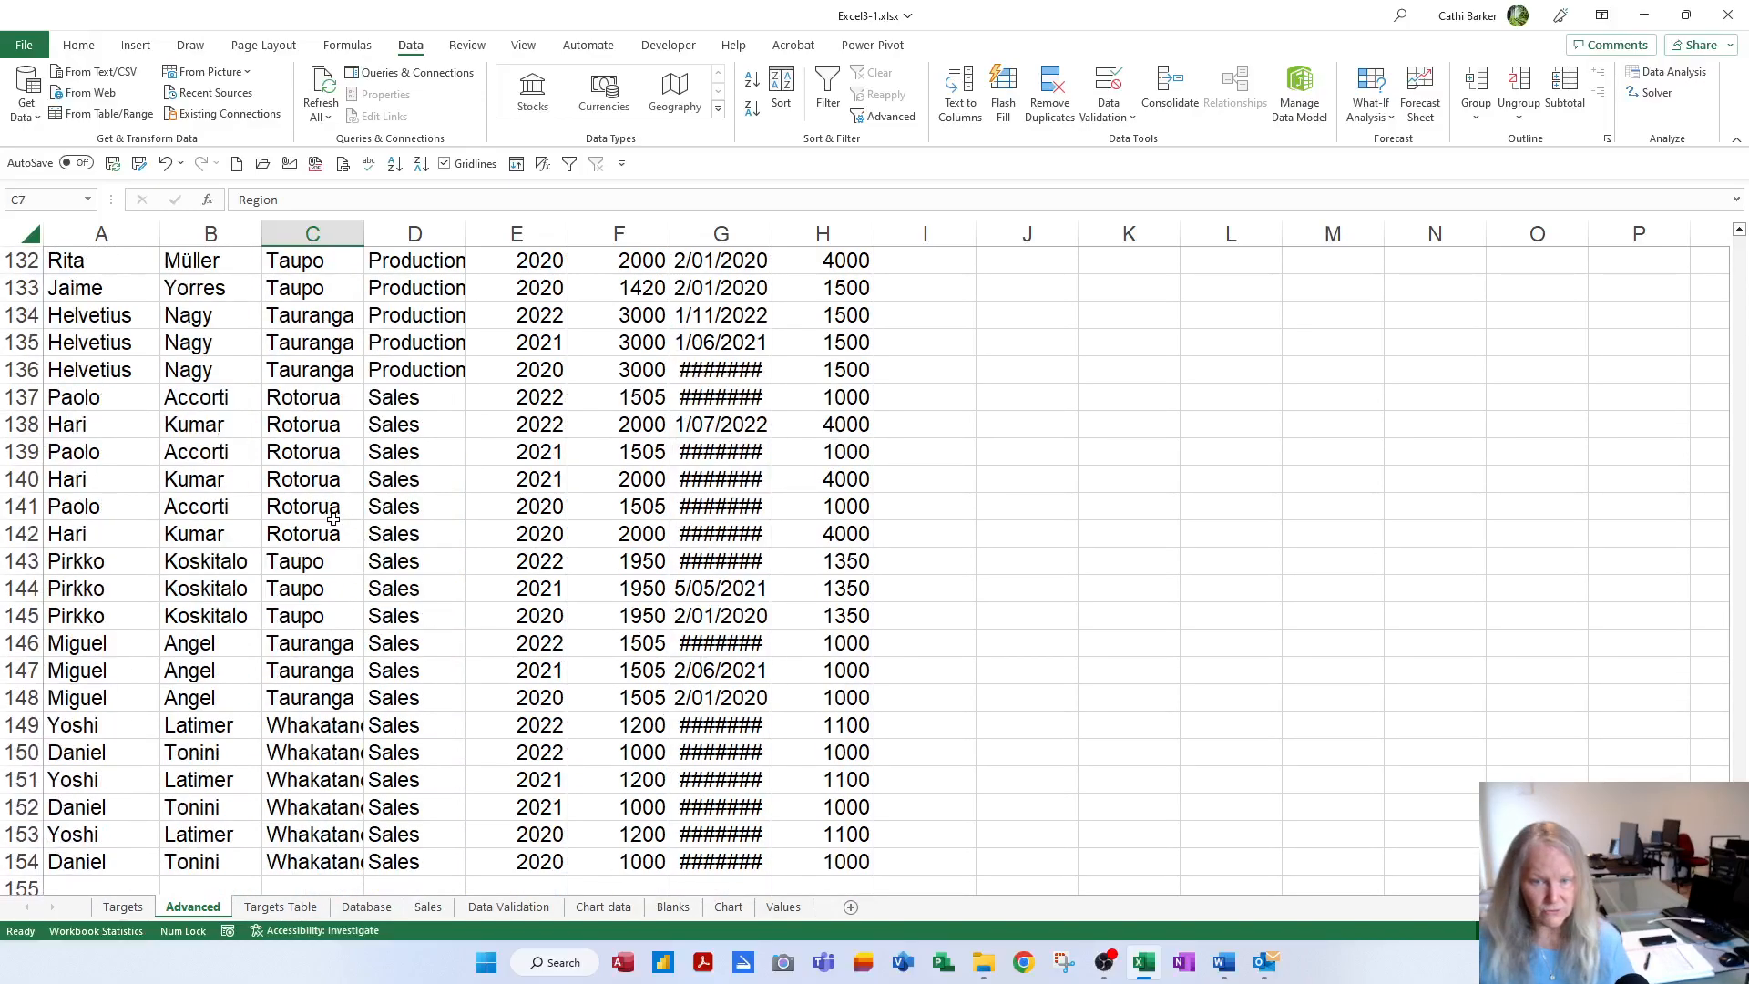
{"action": "scroll", "coordinate": [334, 519], "scroll_direction": "up", "scroll_amount": 20}
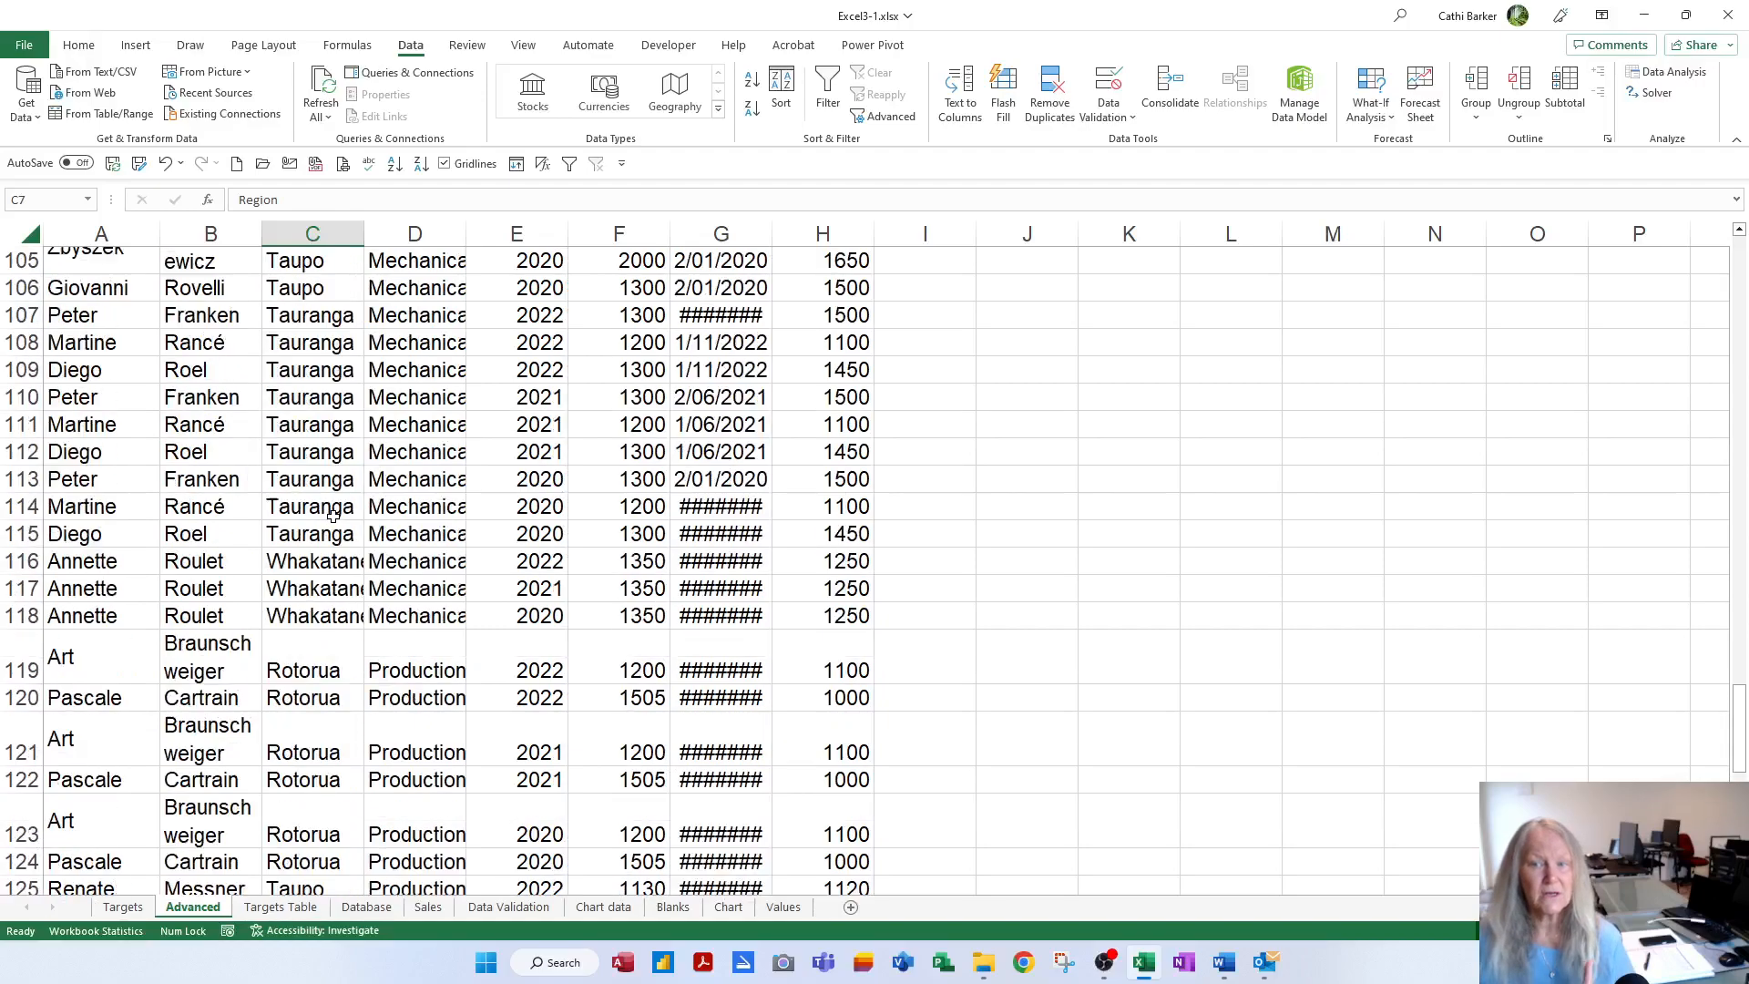
{"action": "scroll", "coordinate": [336, 513], "scroll_direction": "up", "scroll_amount": 20}
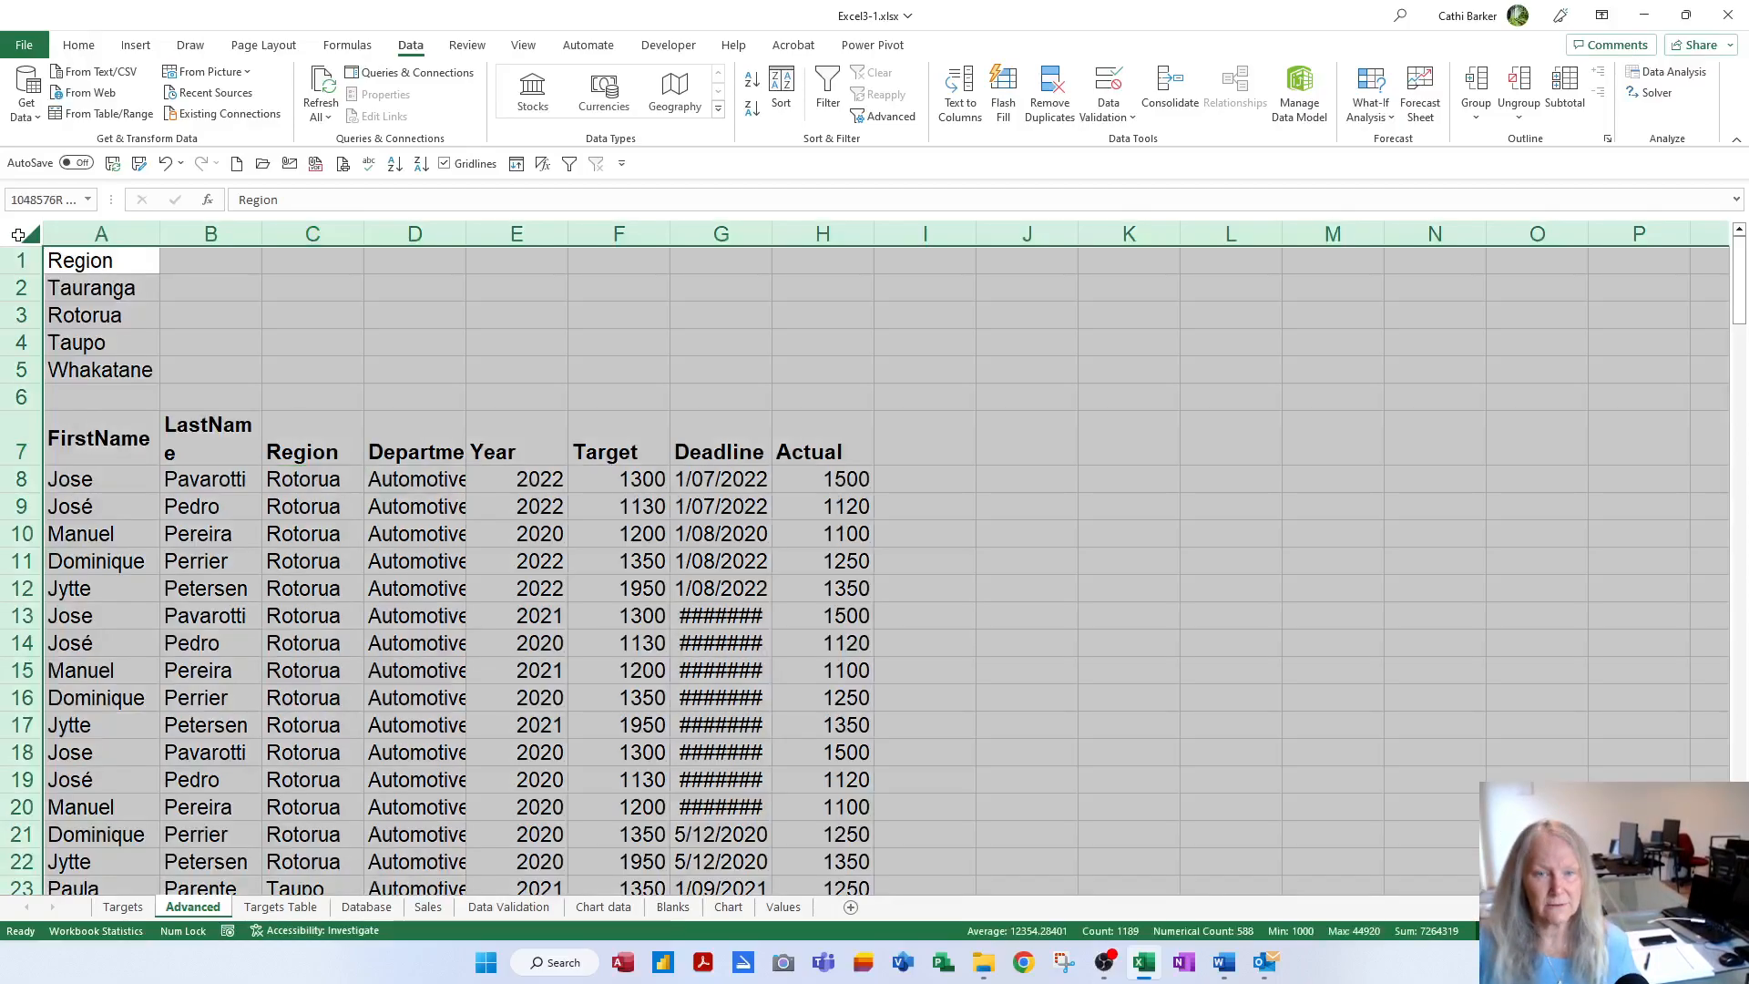
{"action": "left_click", "coordinate": [20, 236]}
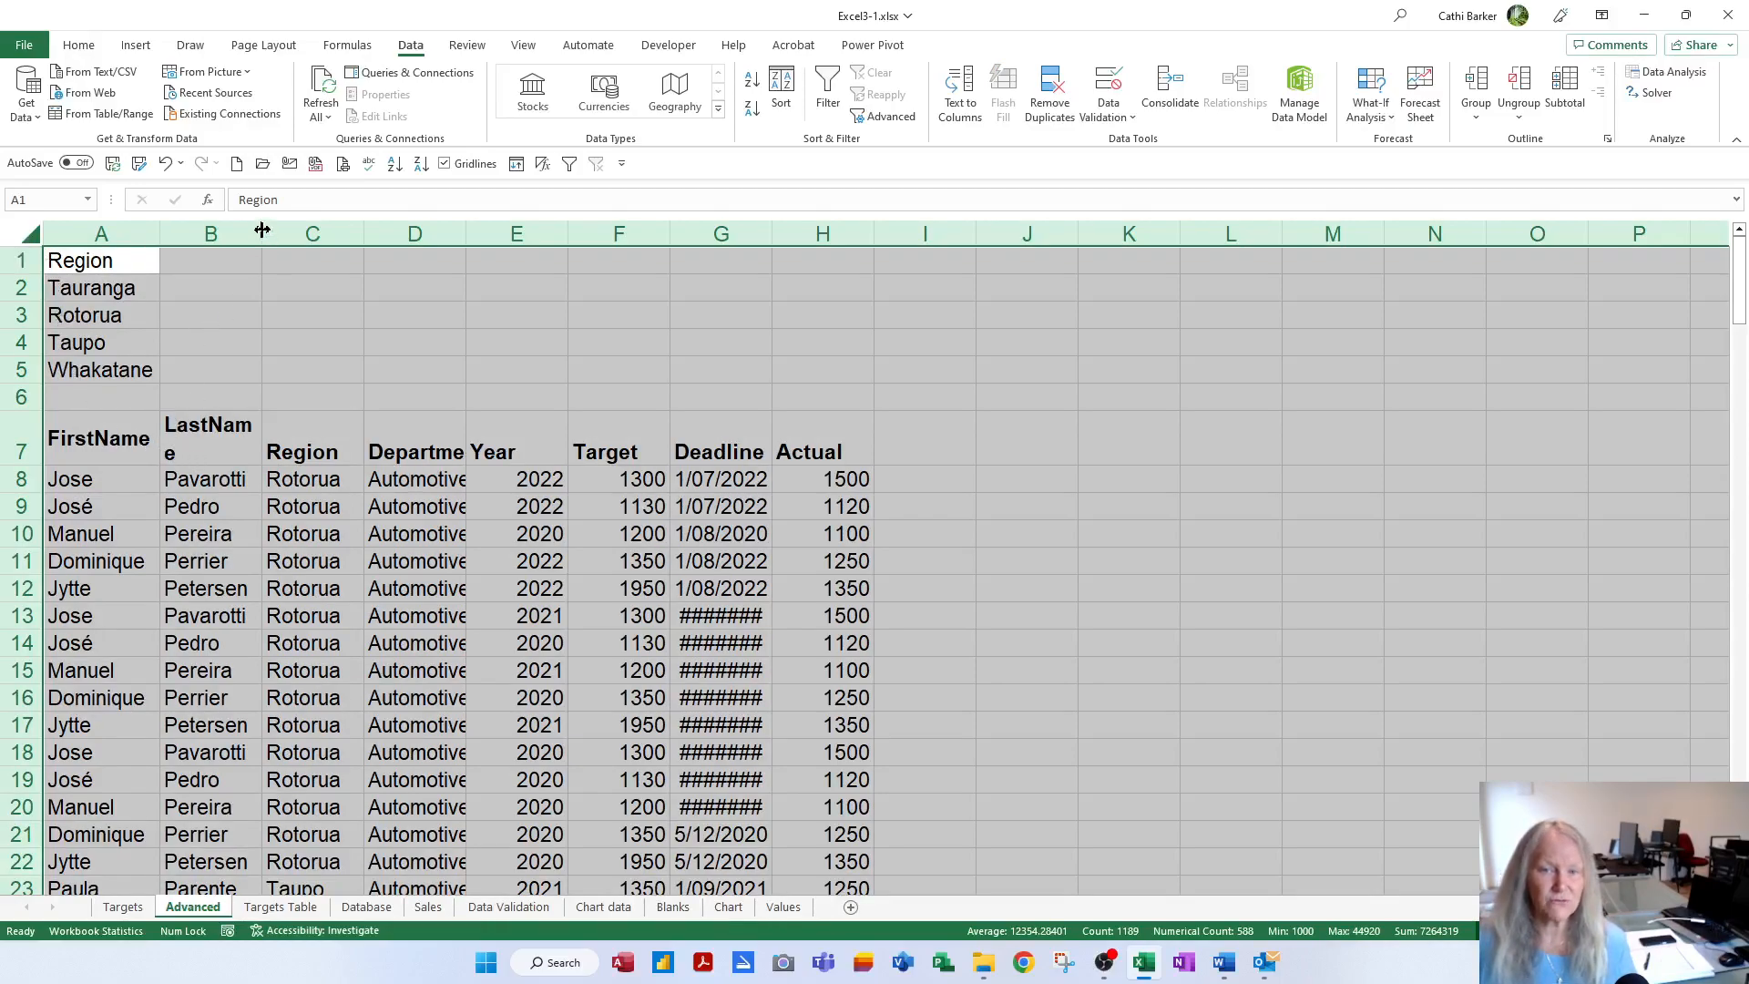
AutoFit rows and columns A–H so every filtered record shows in full, then select A2
{"action": "left_click_drag", "start_coordinate": [262, 230], "coordinate": [373, 230]}
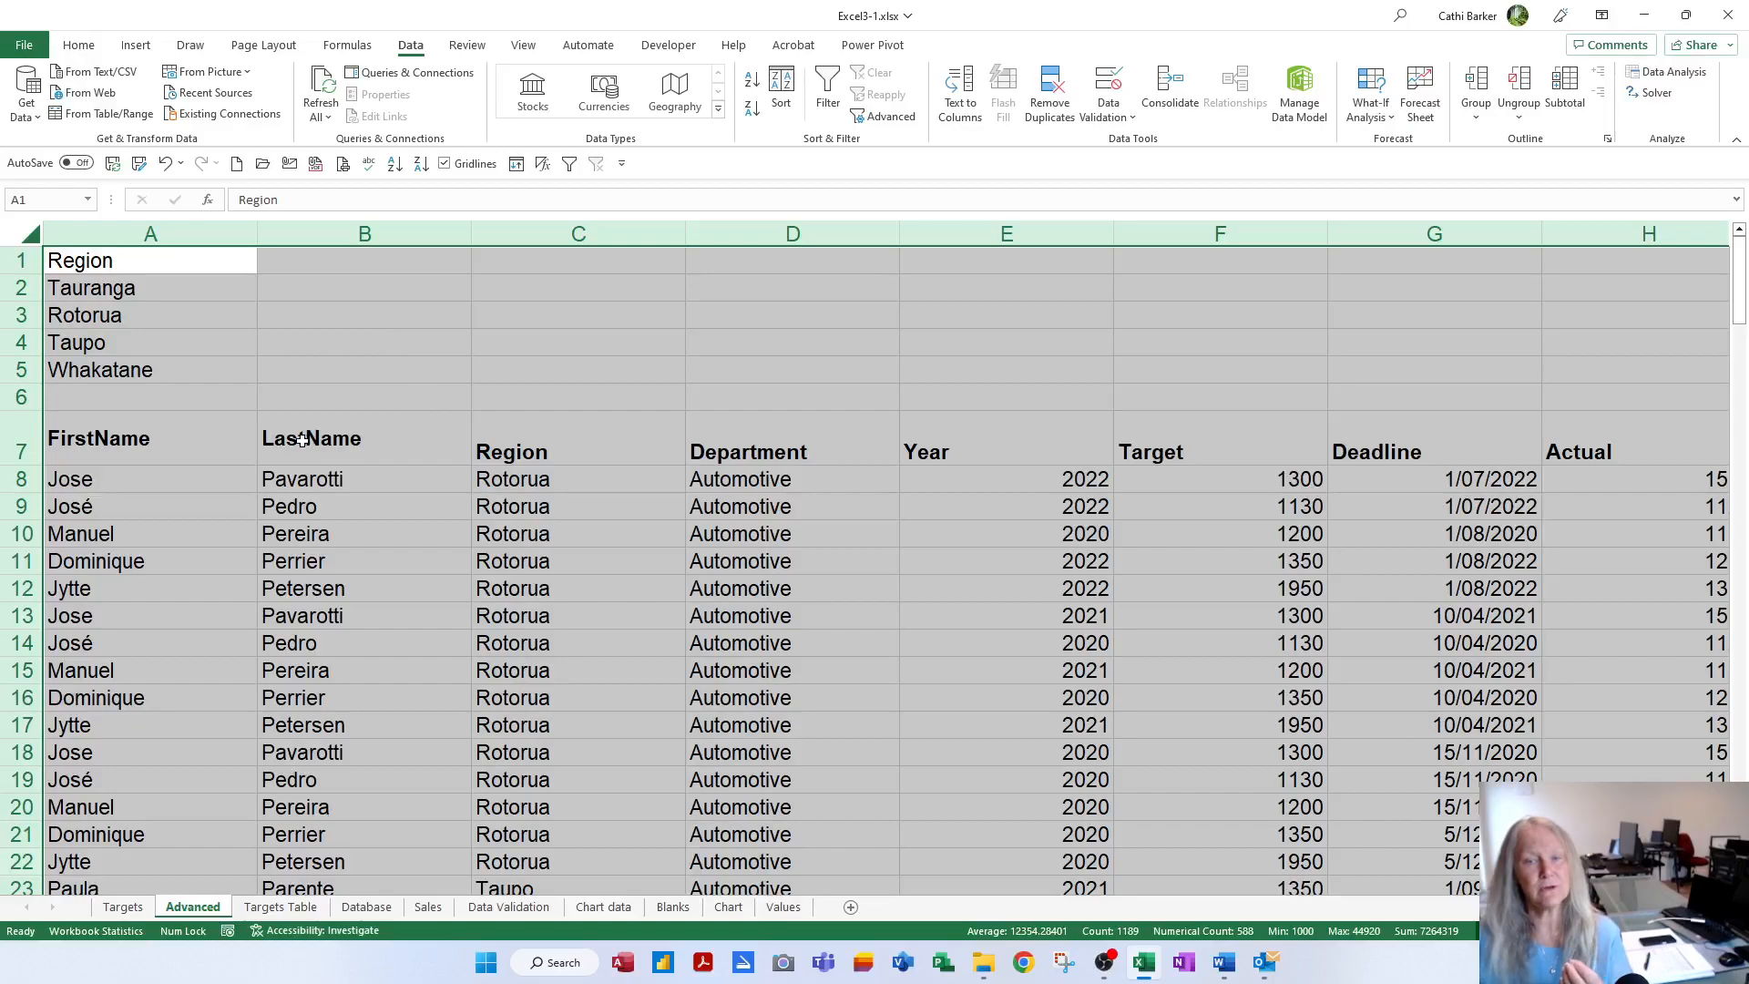
{"action": "scroll", "coordinate": [437, 496], "scroll_direction": "down", "scroll_amount": 3}
{"action": "scroll", "coordinate": [440, 501], "scroll_direction": "down", "scroll_amount": 3}
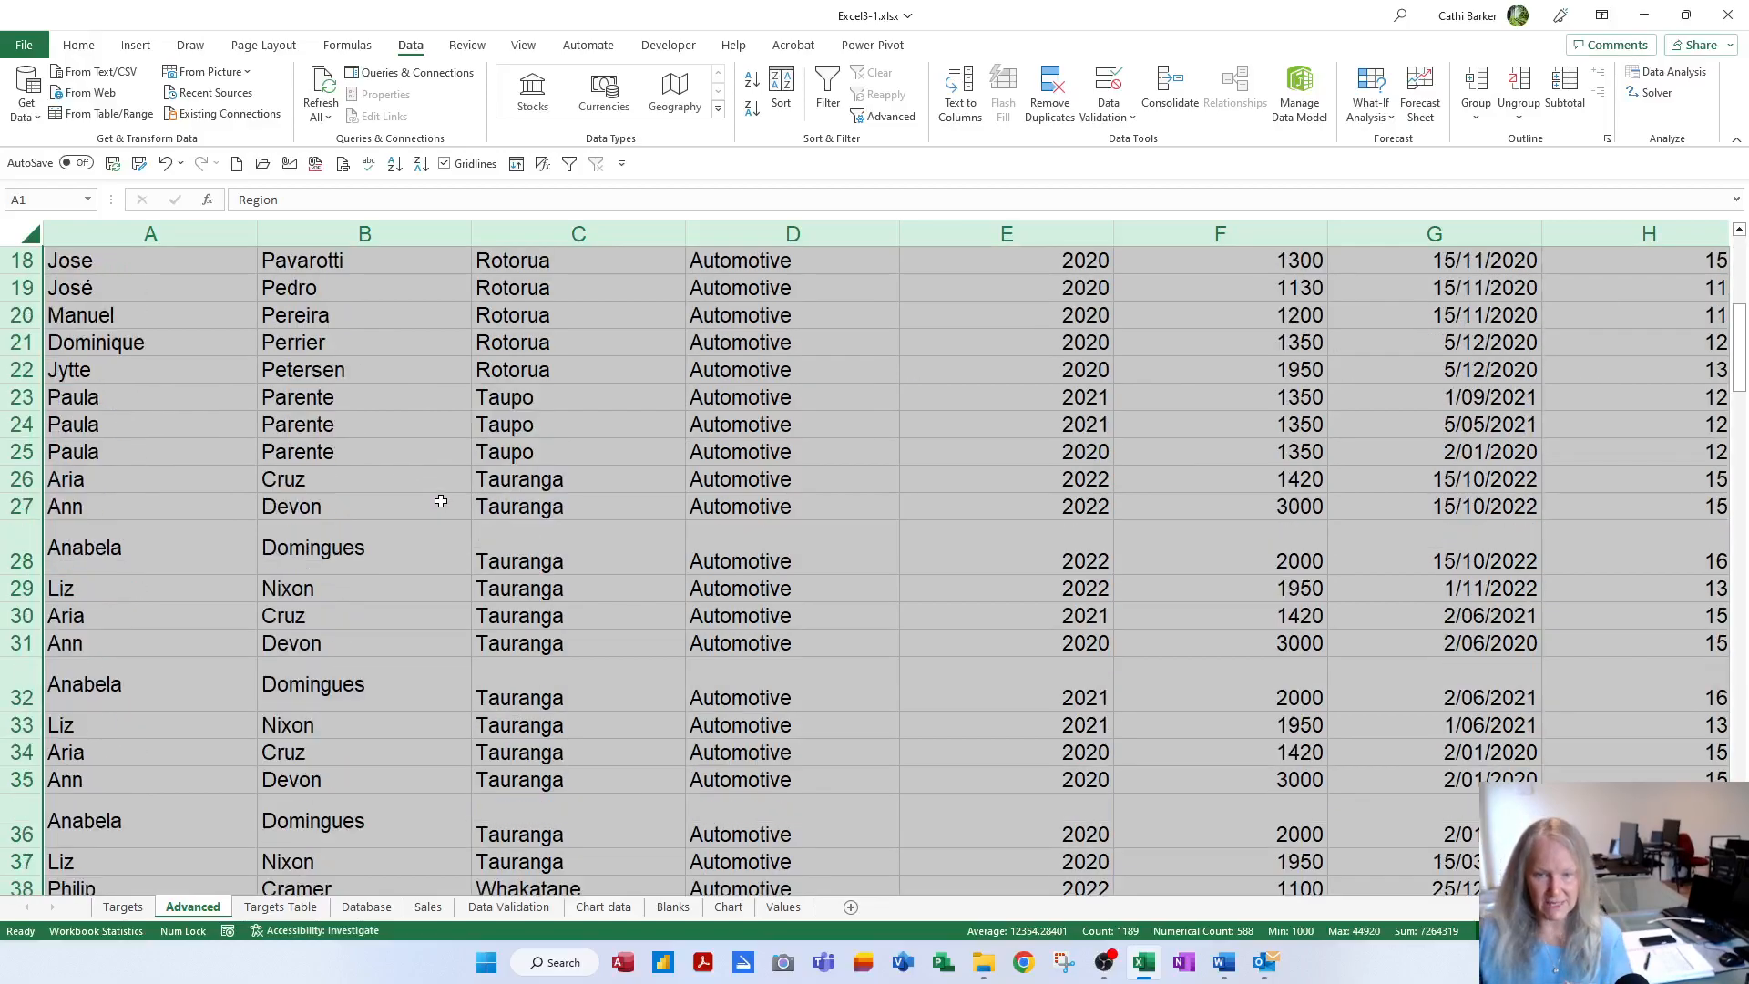
{"action": "scroll", "coordinate": [317, 626], "scroll_direction": "down", "scroll_amount": 4}
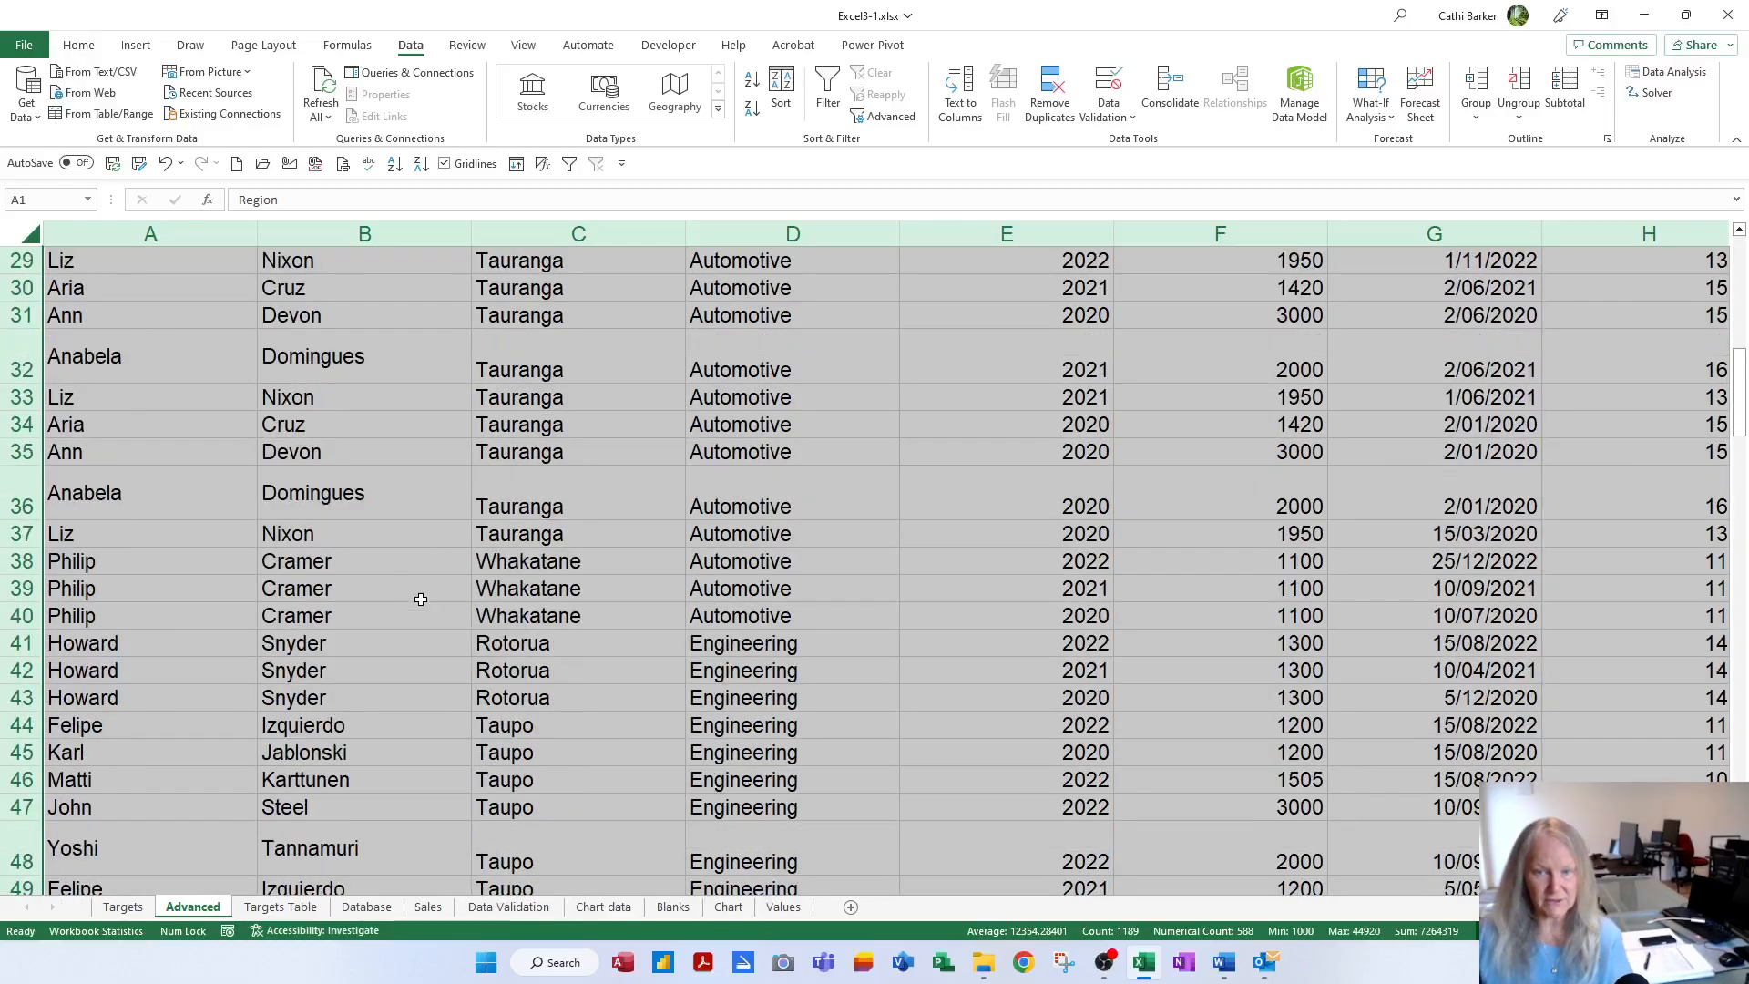
{"action": "scroll", "coordinate": [406, 590], "scroll_direction": "down", "scroll_amount": 2}
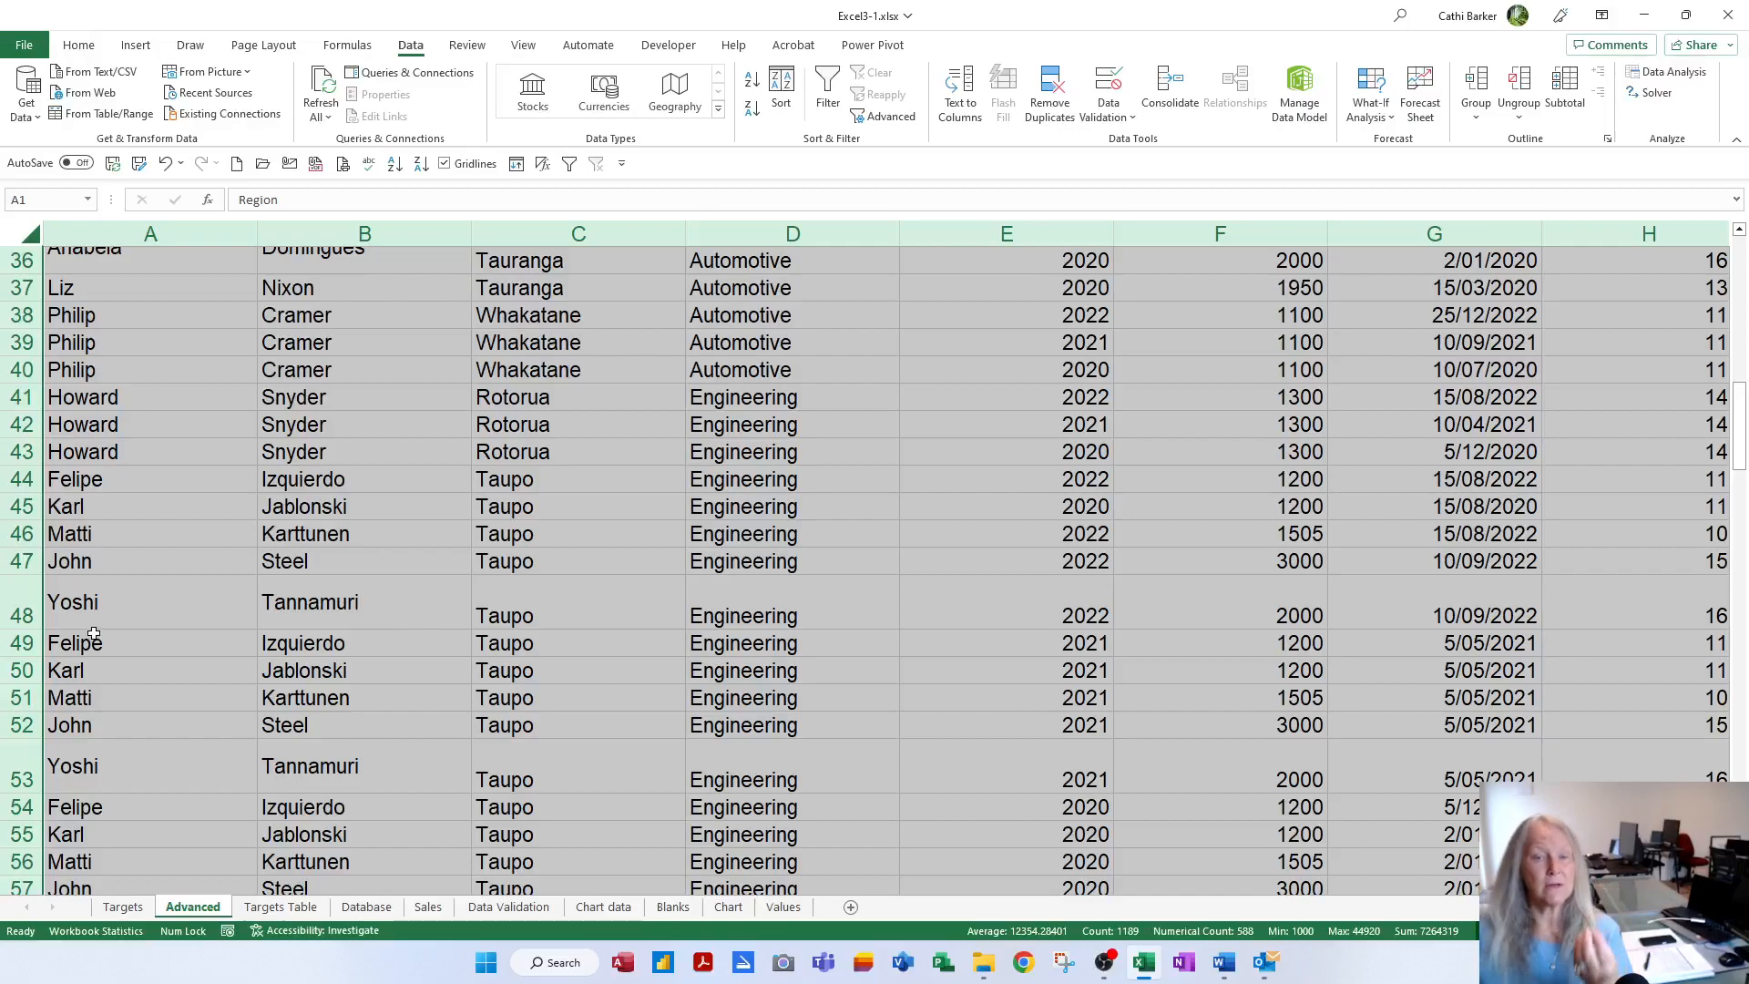
{"action": "double_click", "coordinate": [21, 572]}
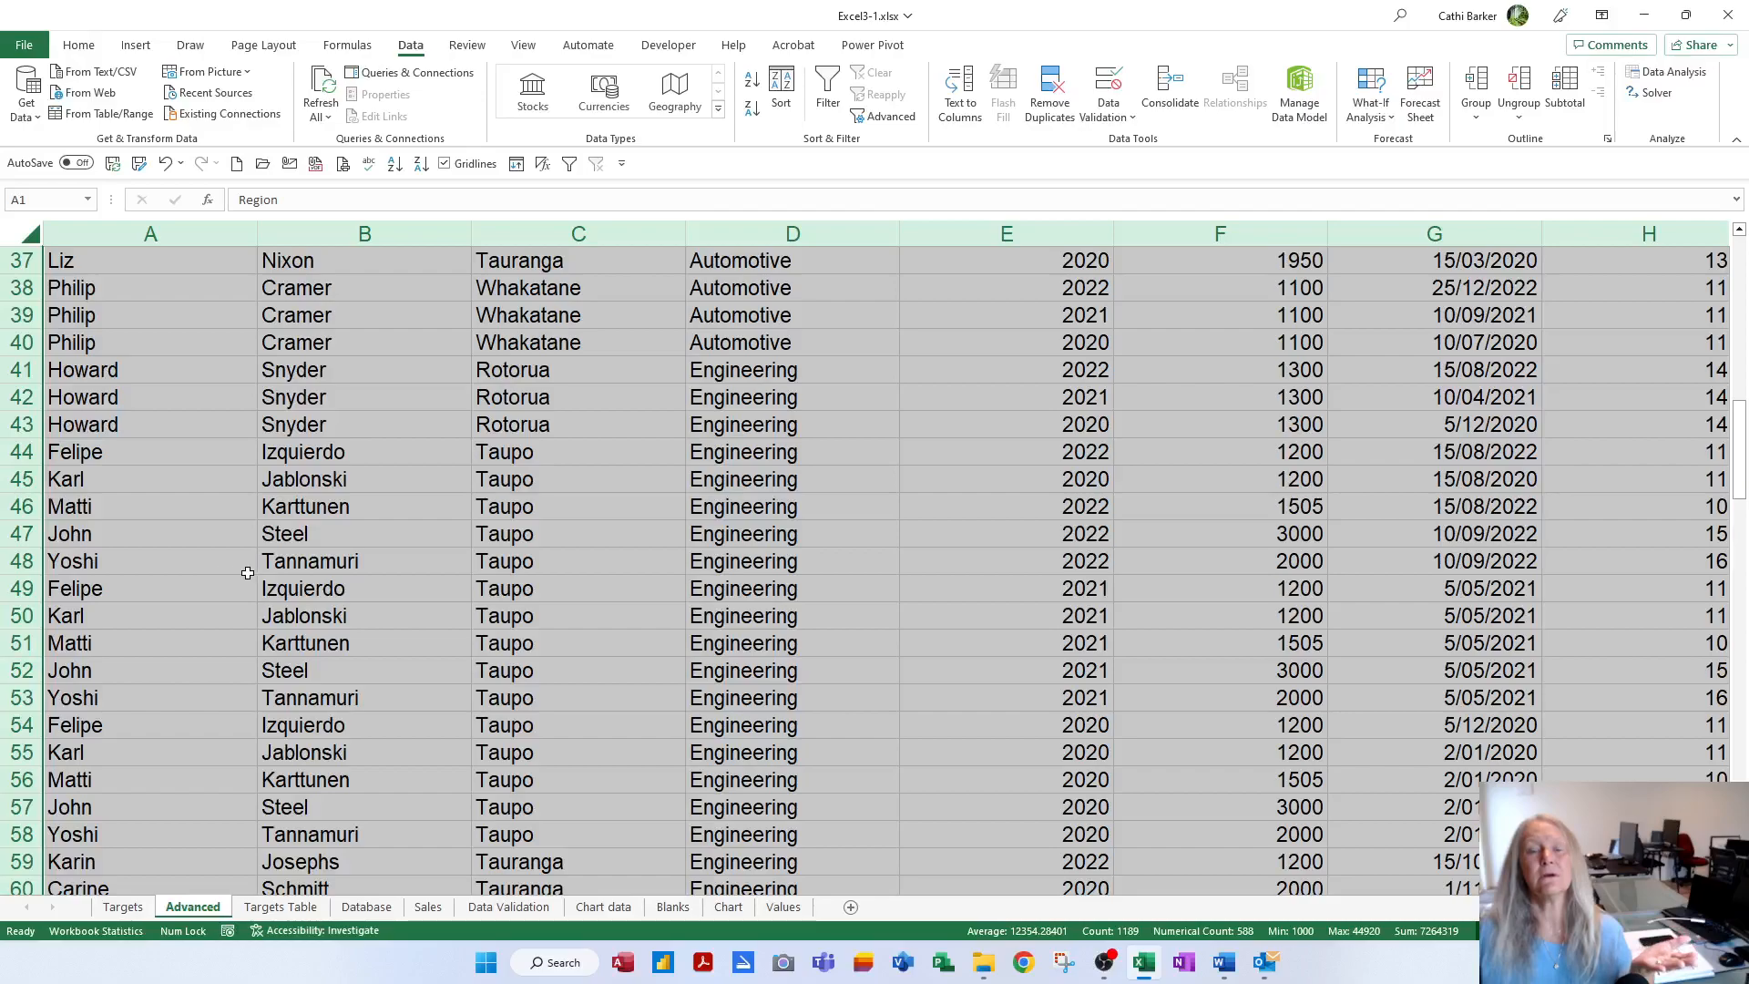
{"action": "scroll", "coordinate": [302, 567], "scroll_direction": "up", "scroll_amount": 12}
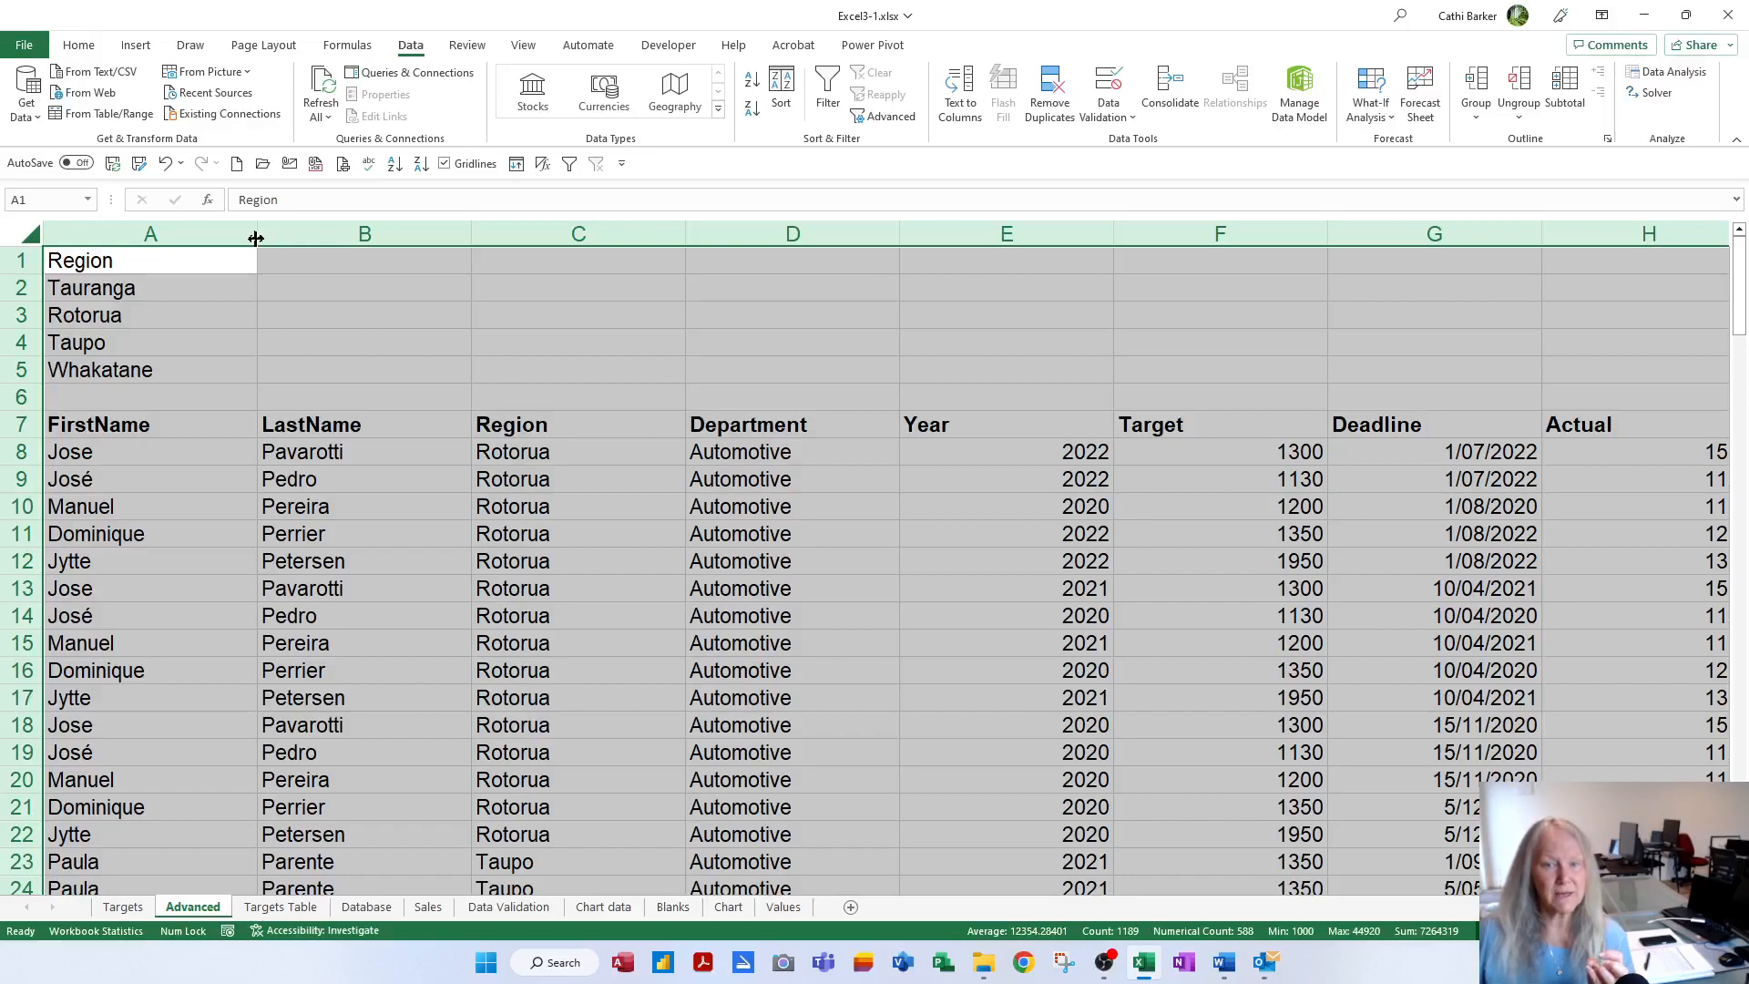
{"action": "double_click", "coordinate": [256, 238]}
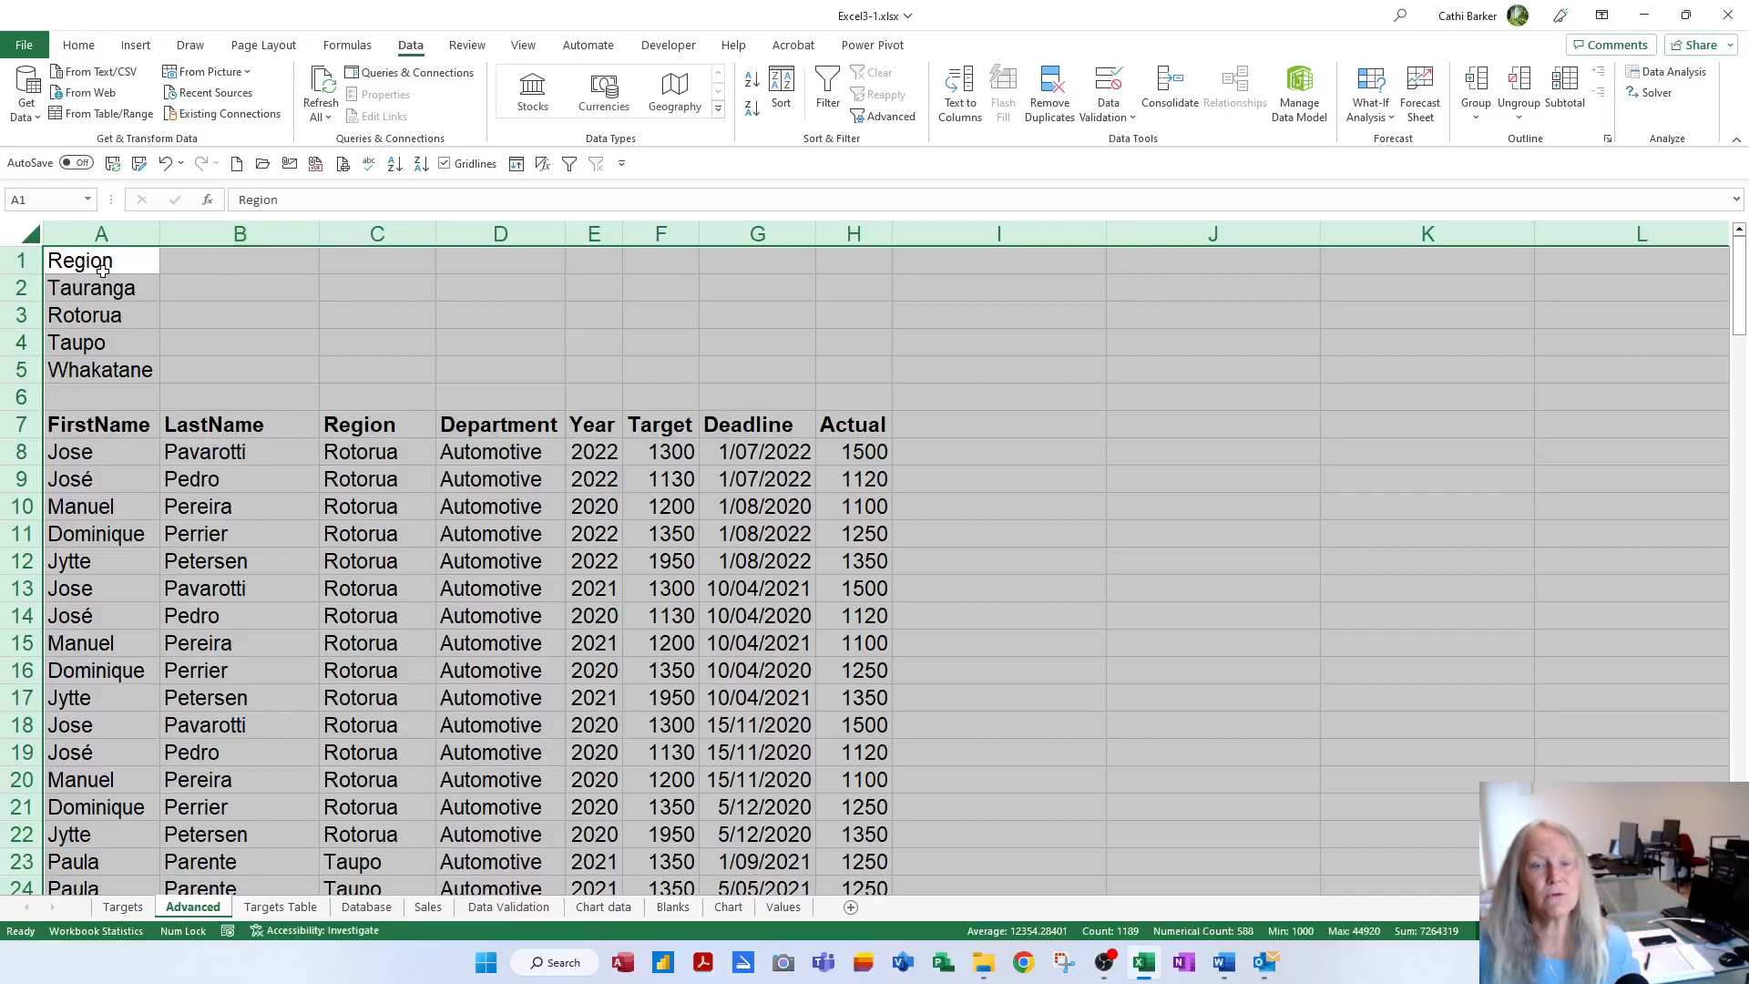
{"action": "left_click", "coordinate": [127, 292]}
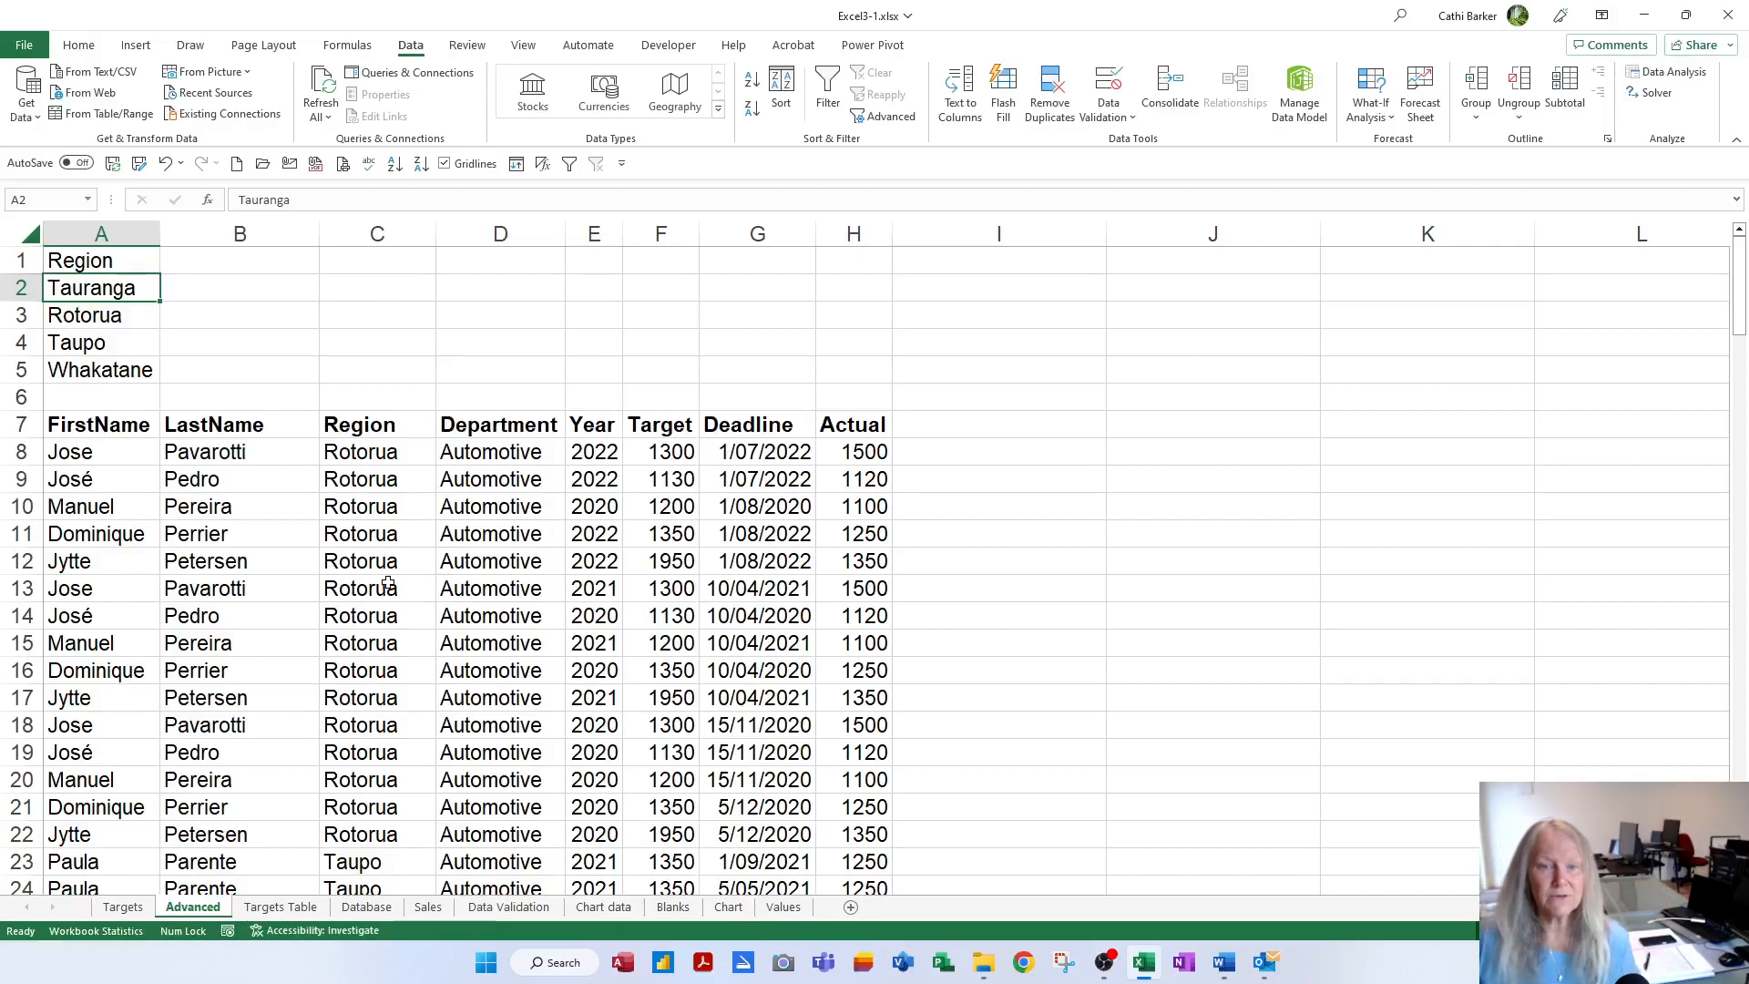
Select the table from A7 with Ctrl+A, delete its contents, and reselect A7
{"action": "left_click", "coordinate": [126, 430]}
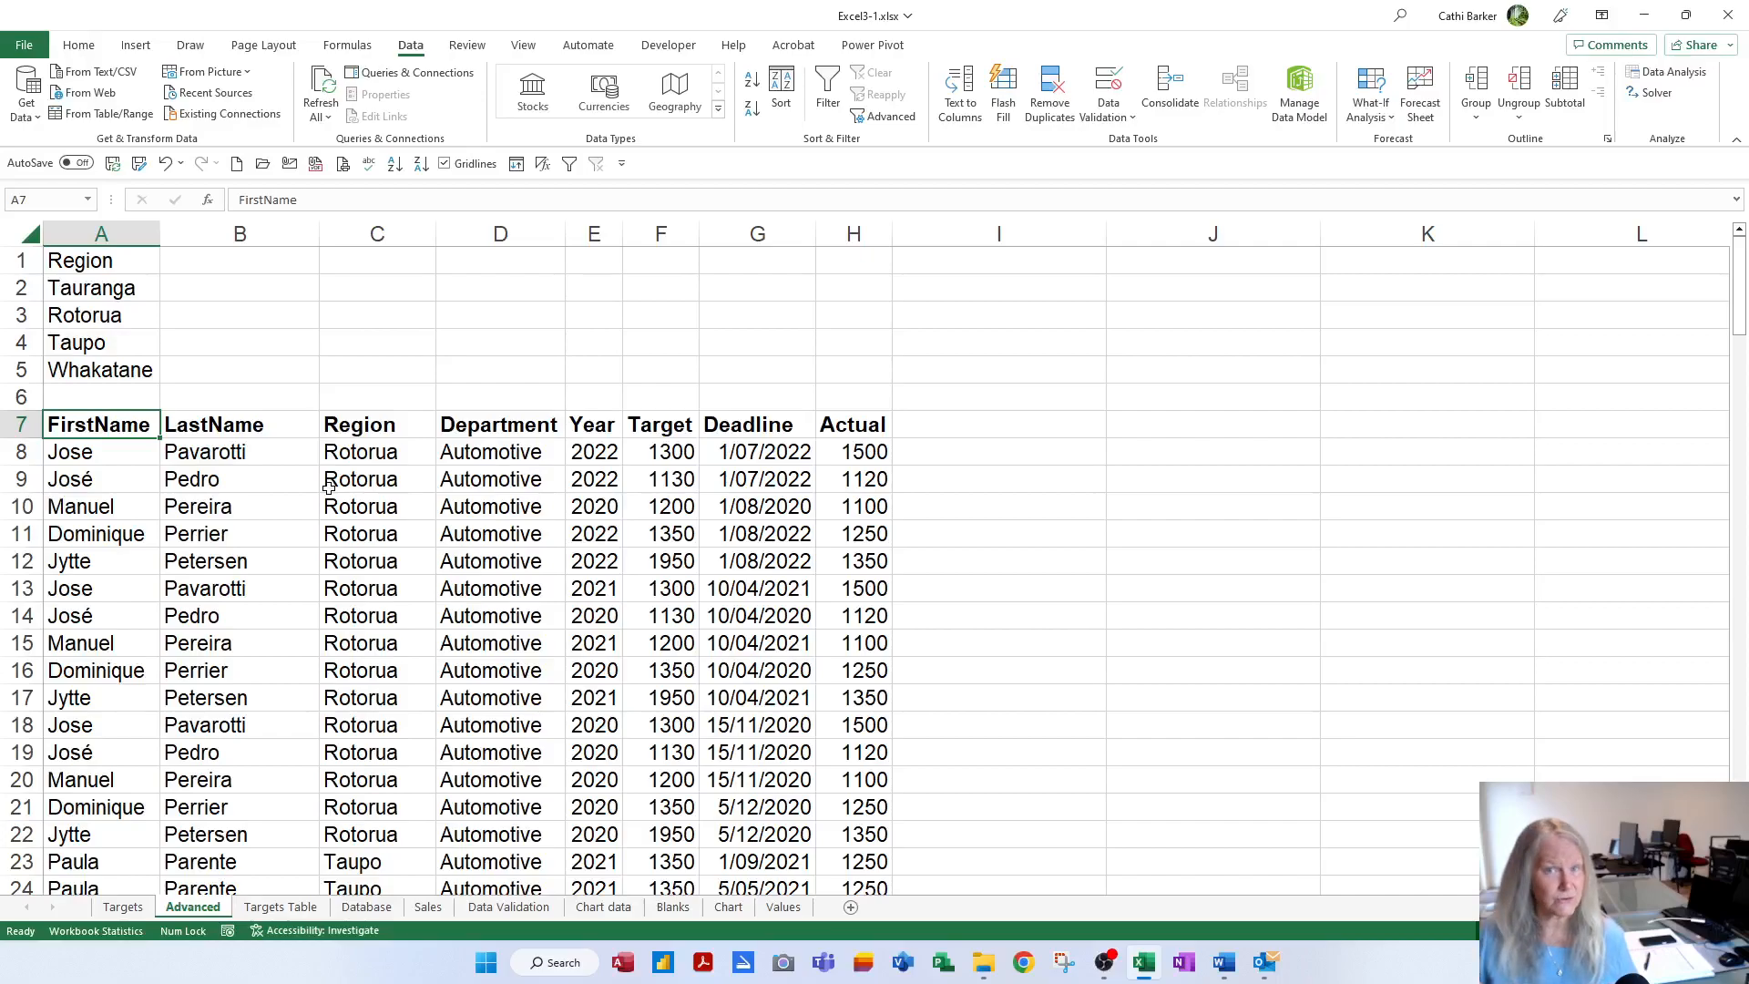
{"action": "key", "text": "ctrl+a"}
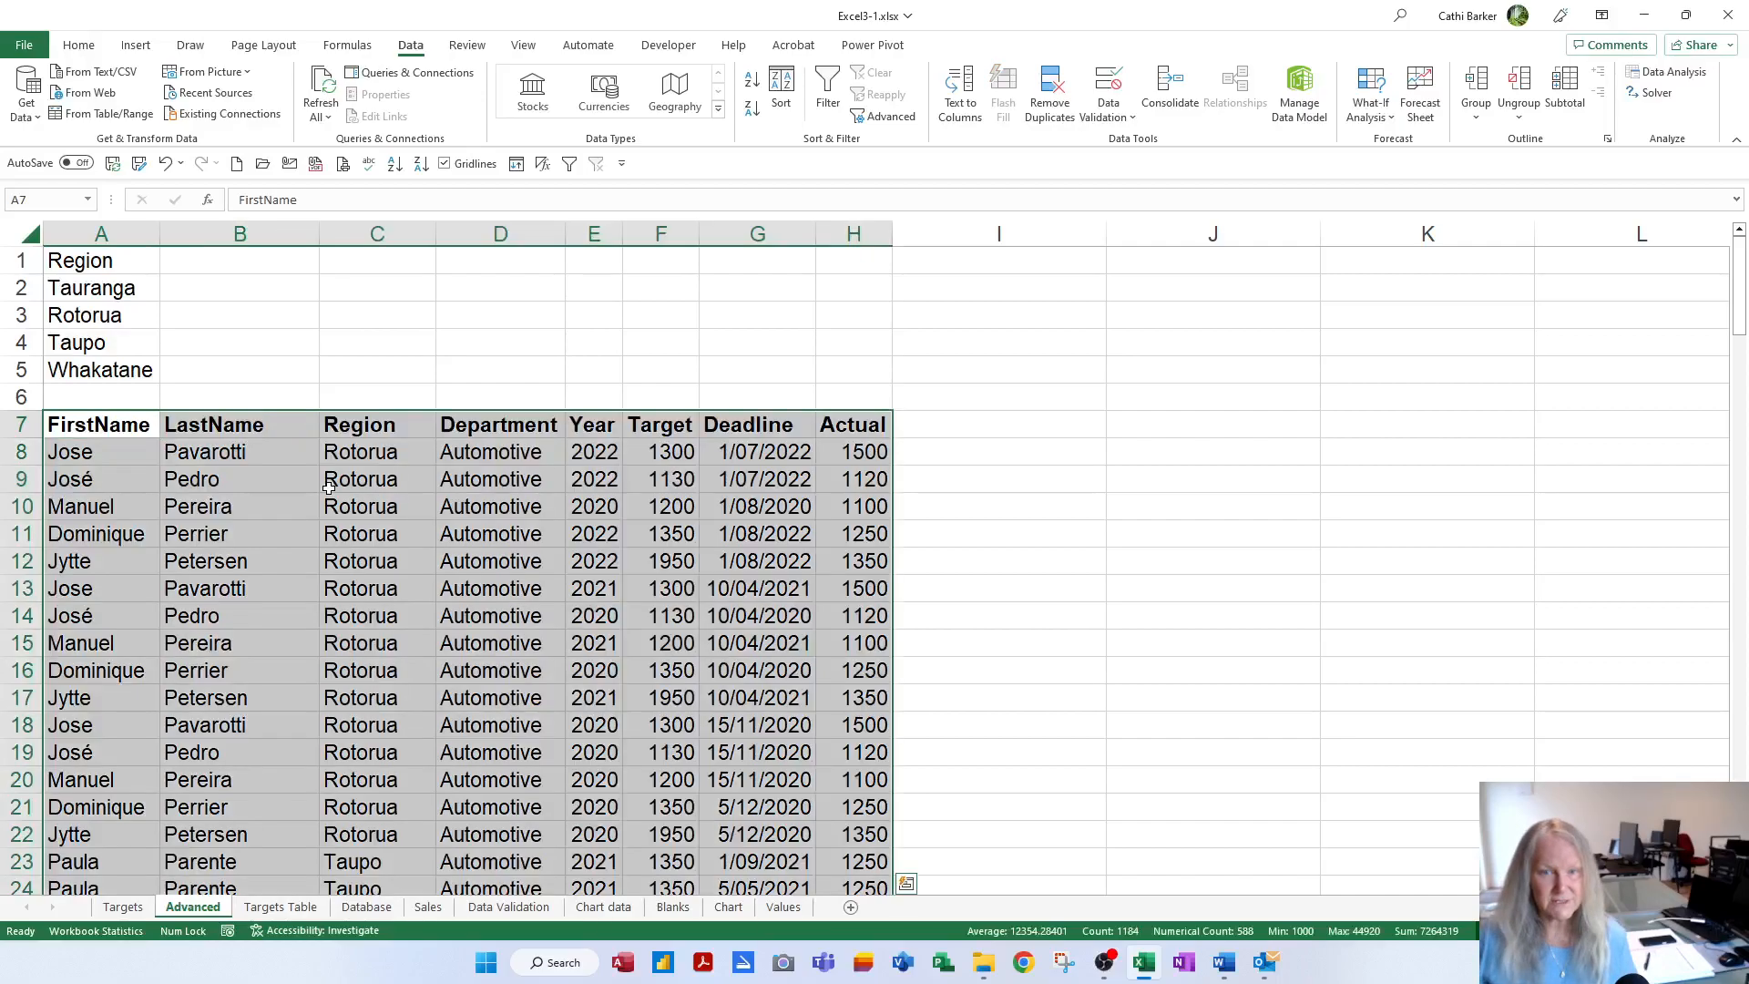
{"action": "key", "text": "Delete"}
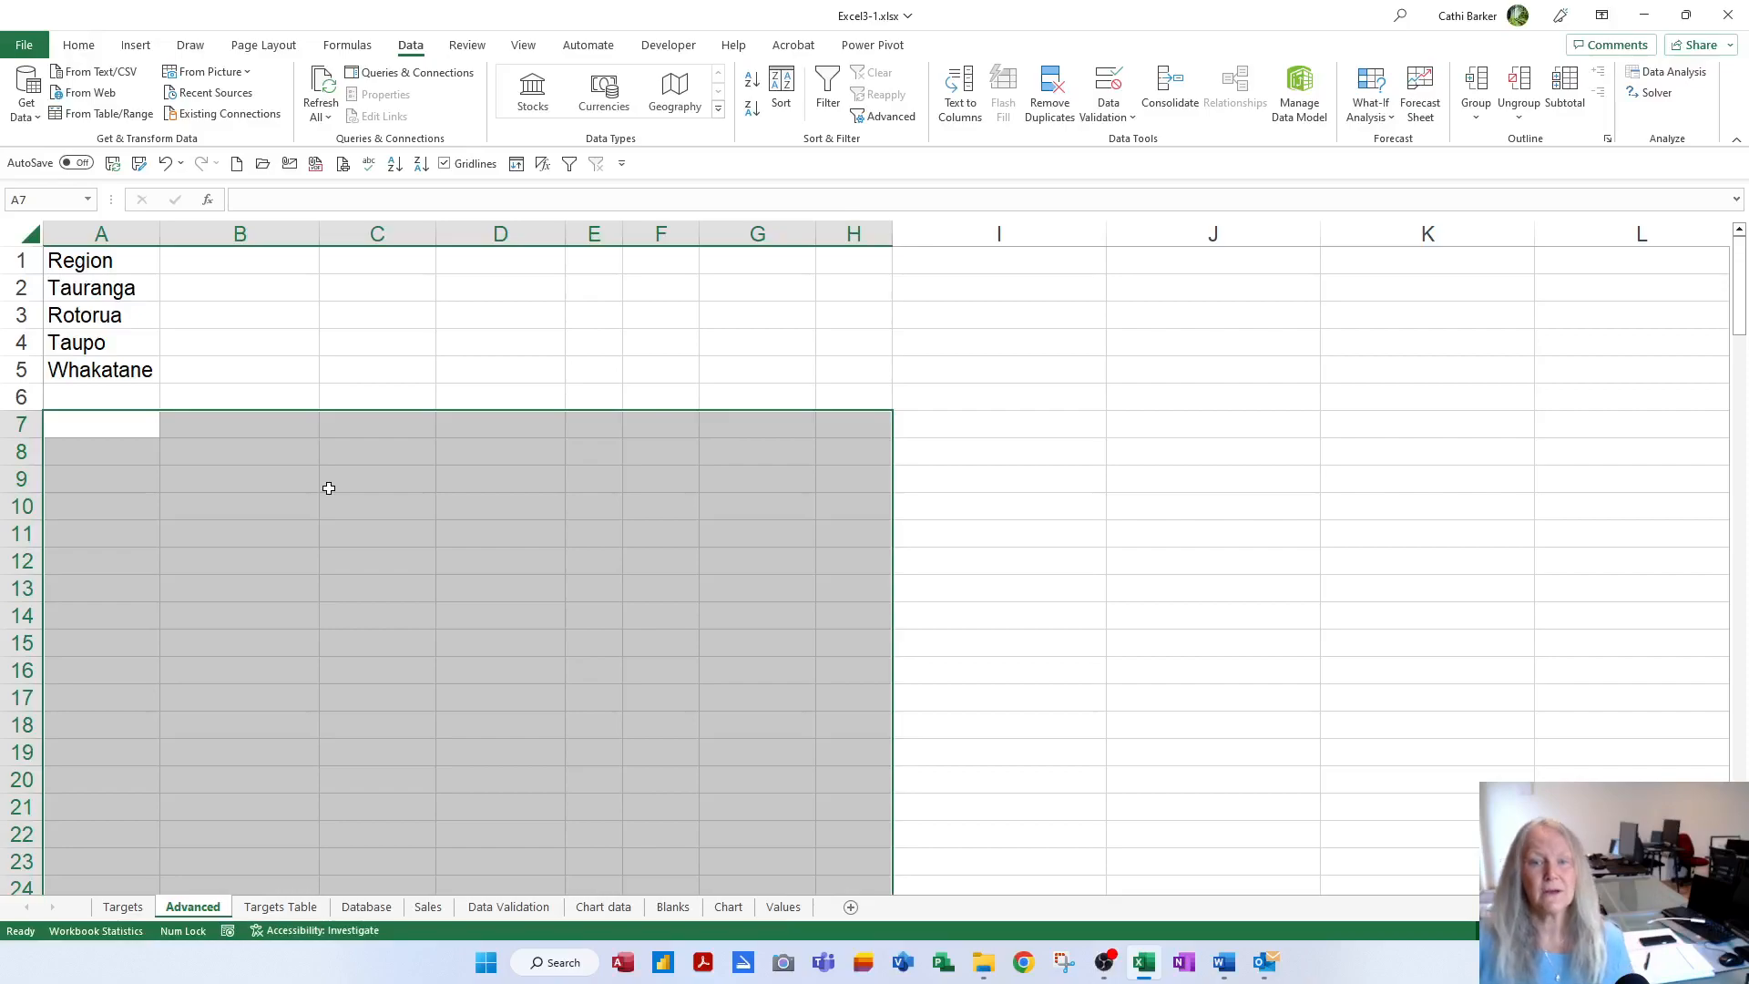
{"action": "left_click", "coordinate": [119, 432]}
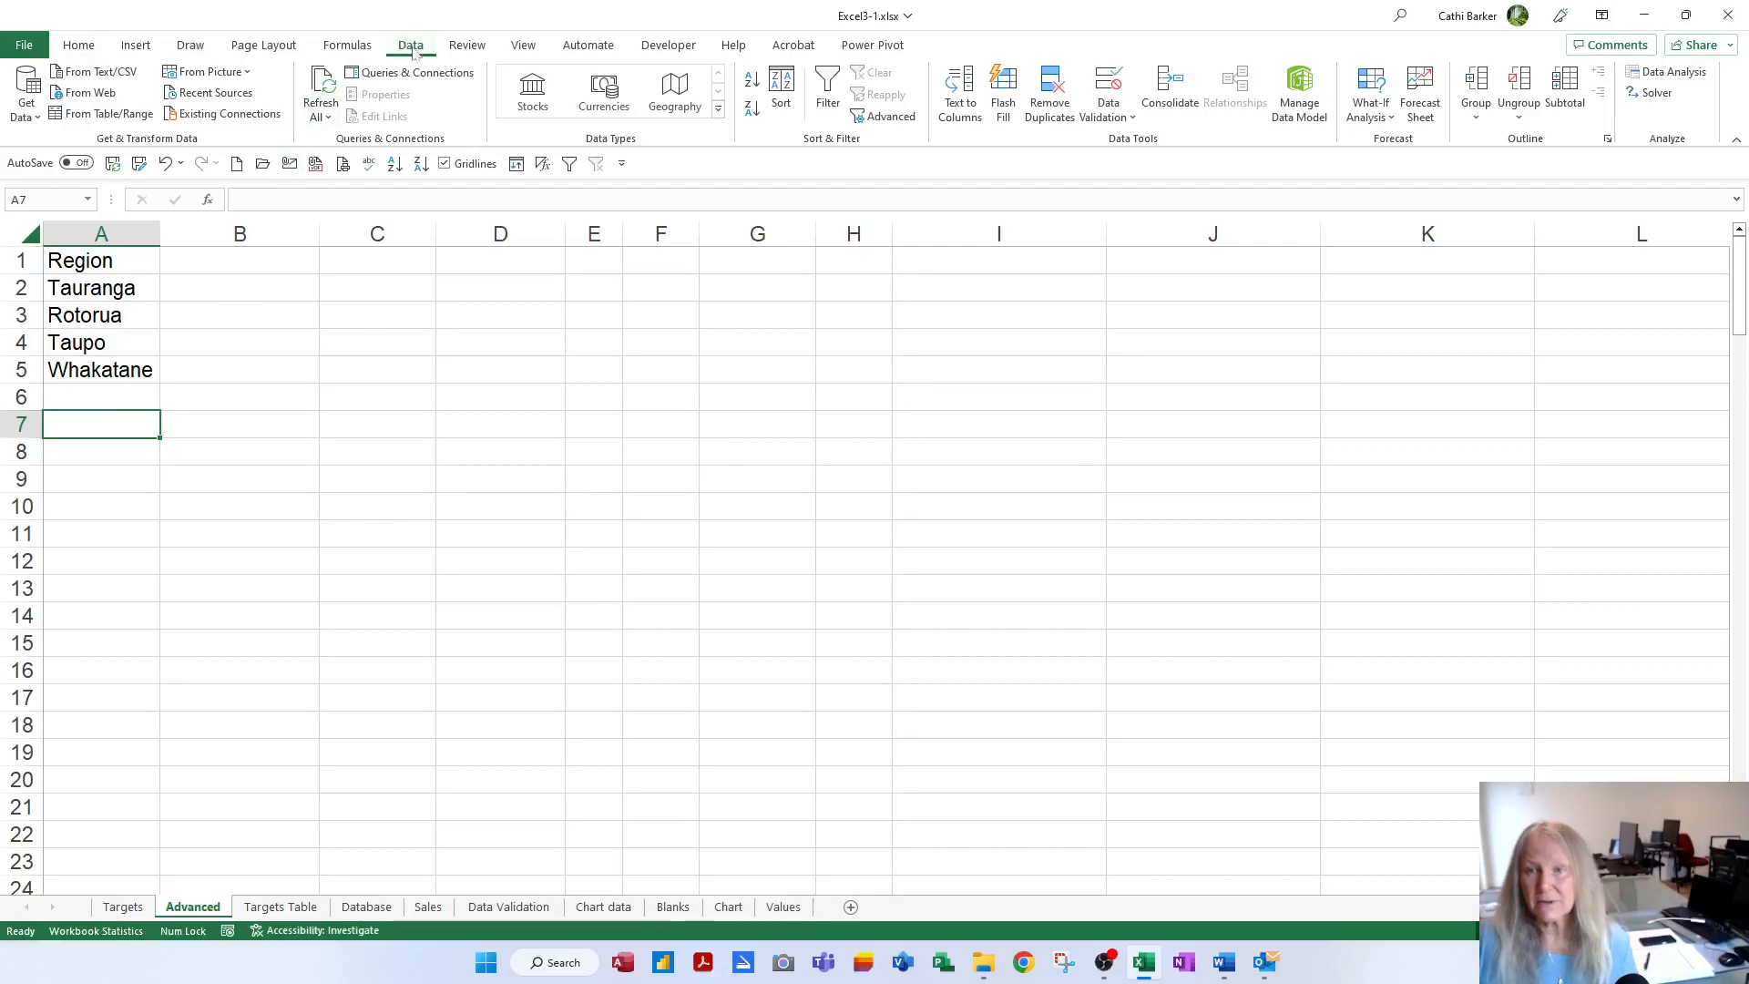
Set Advanced Filter to copy to another location with TargetList as the list range
{"action": "left_click", "coordinate": [882, 118]}
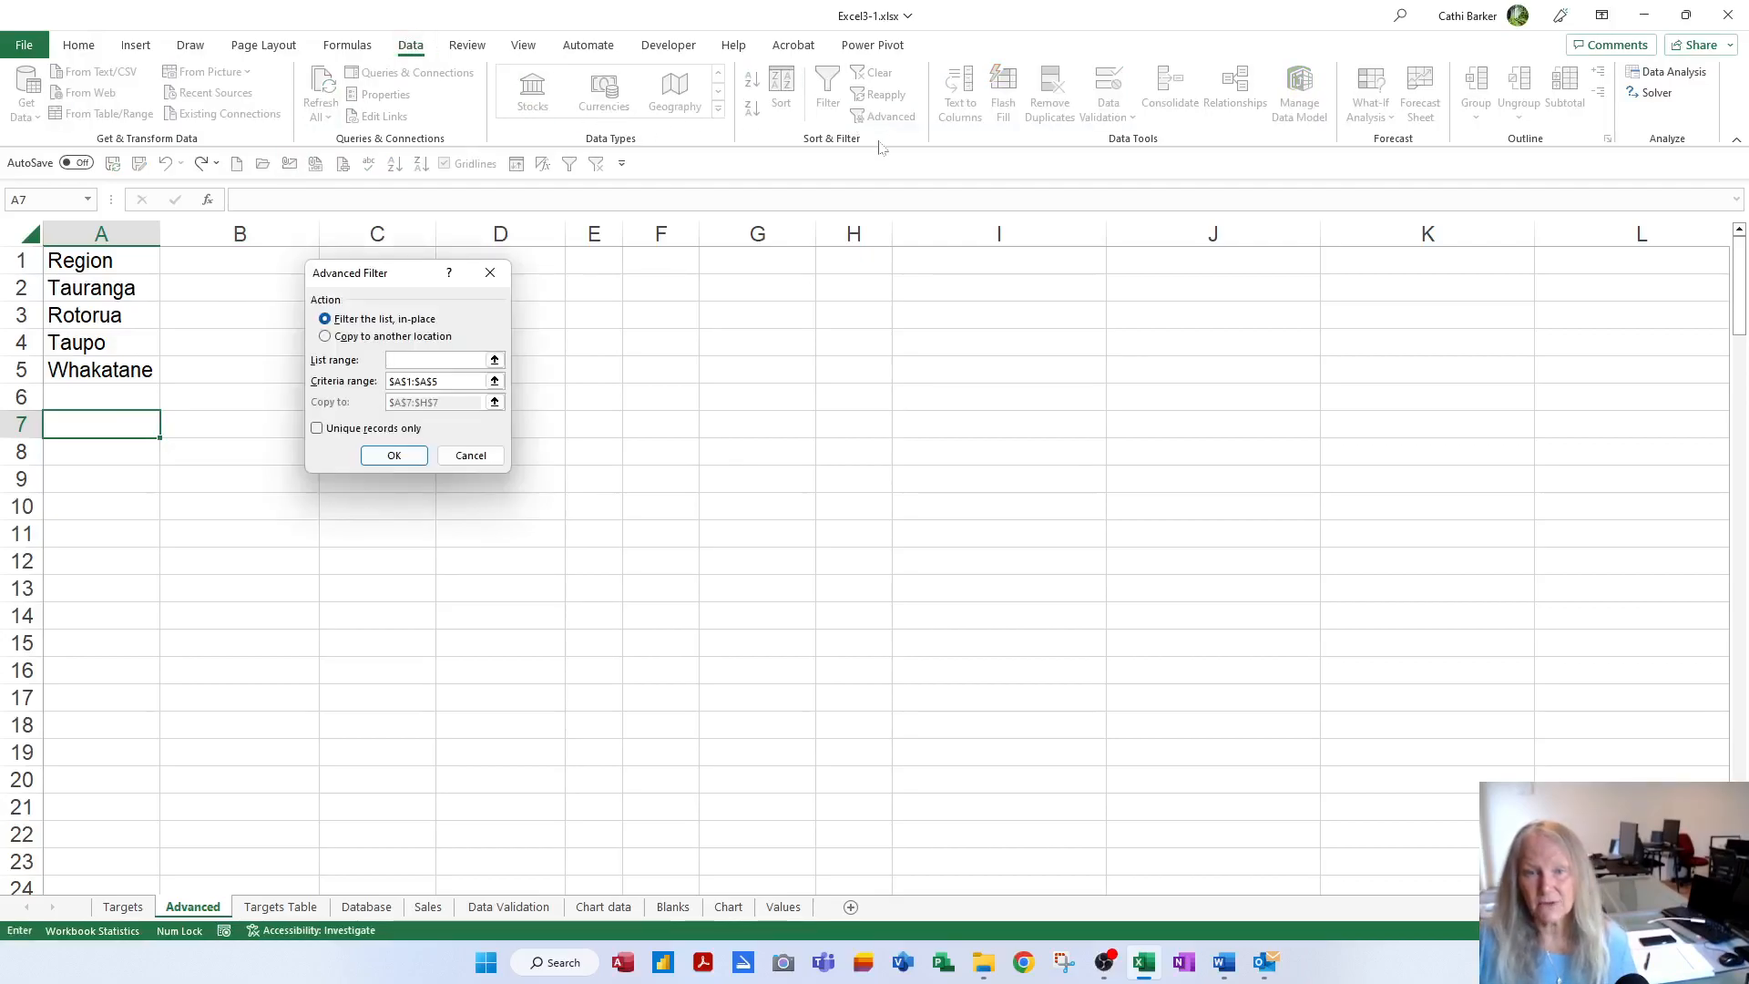
{"action": "left_click", "coordinate": [424, 337]}
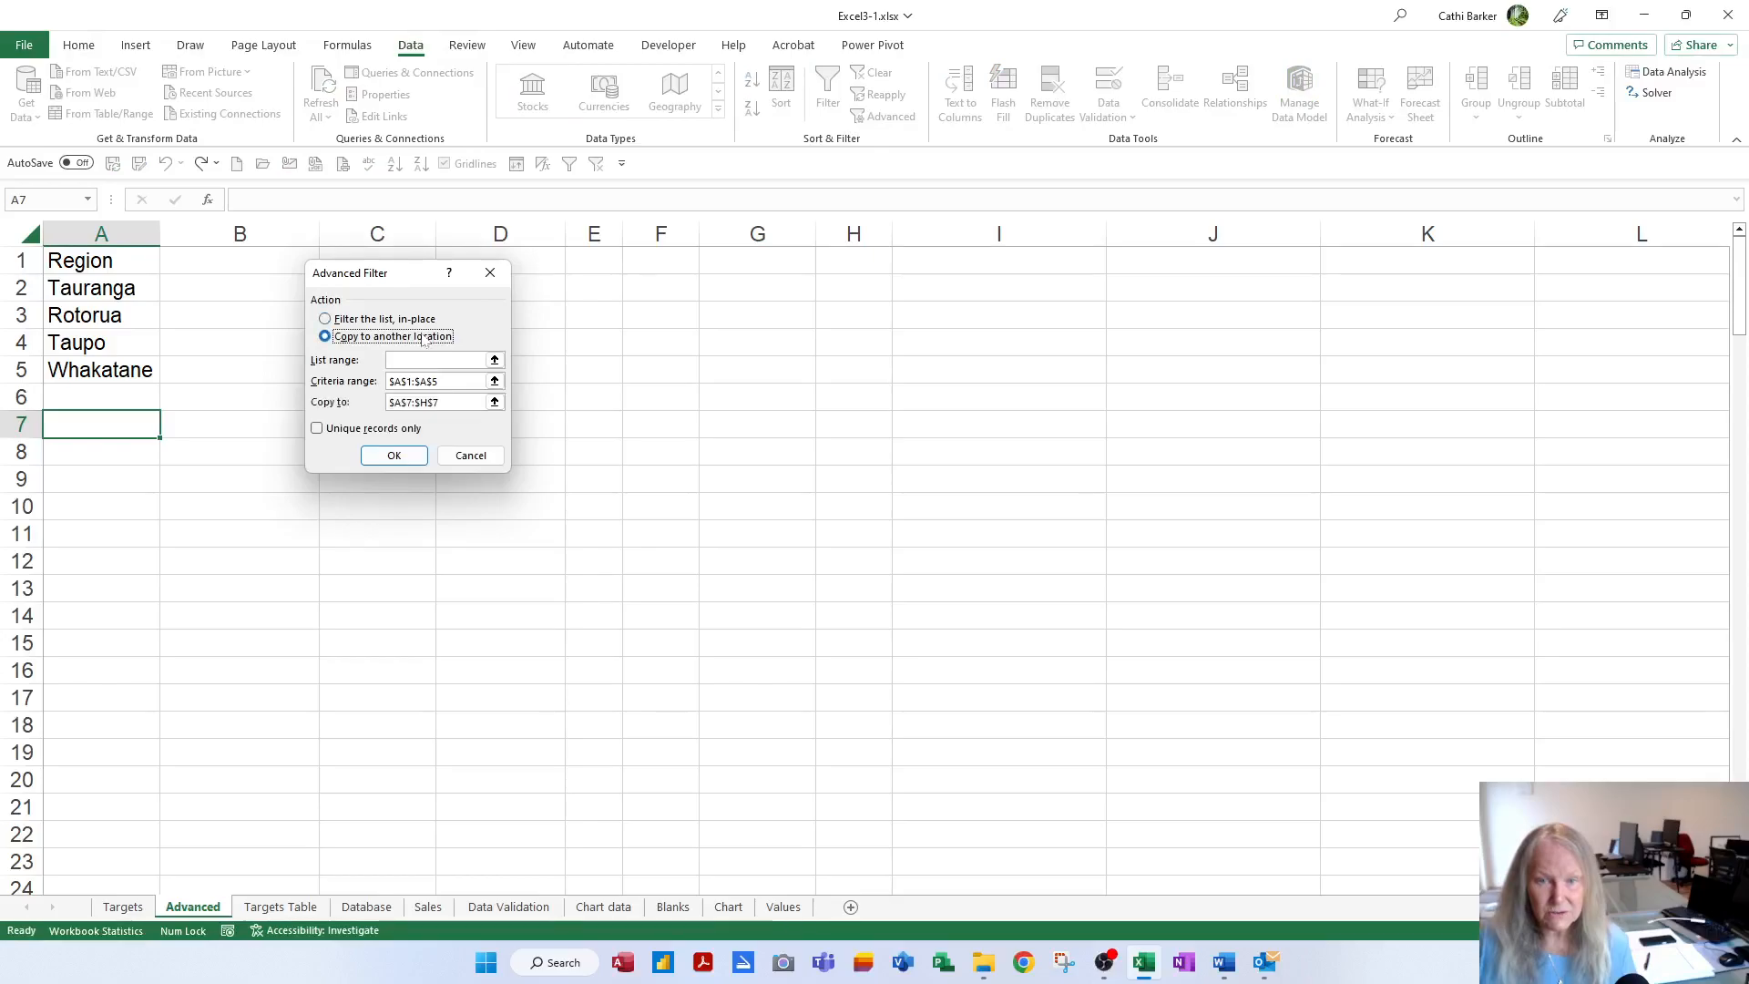
{"action": "left_click", "coordinate": [483, 360]}
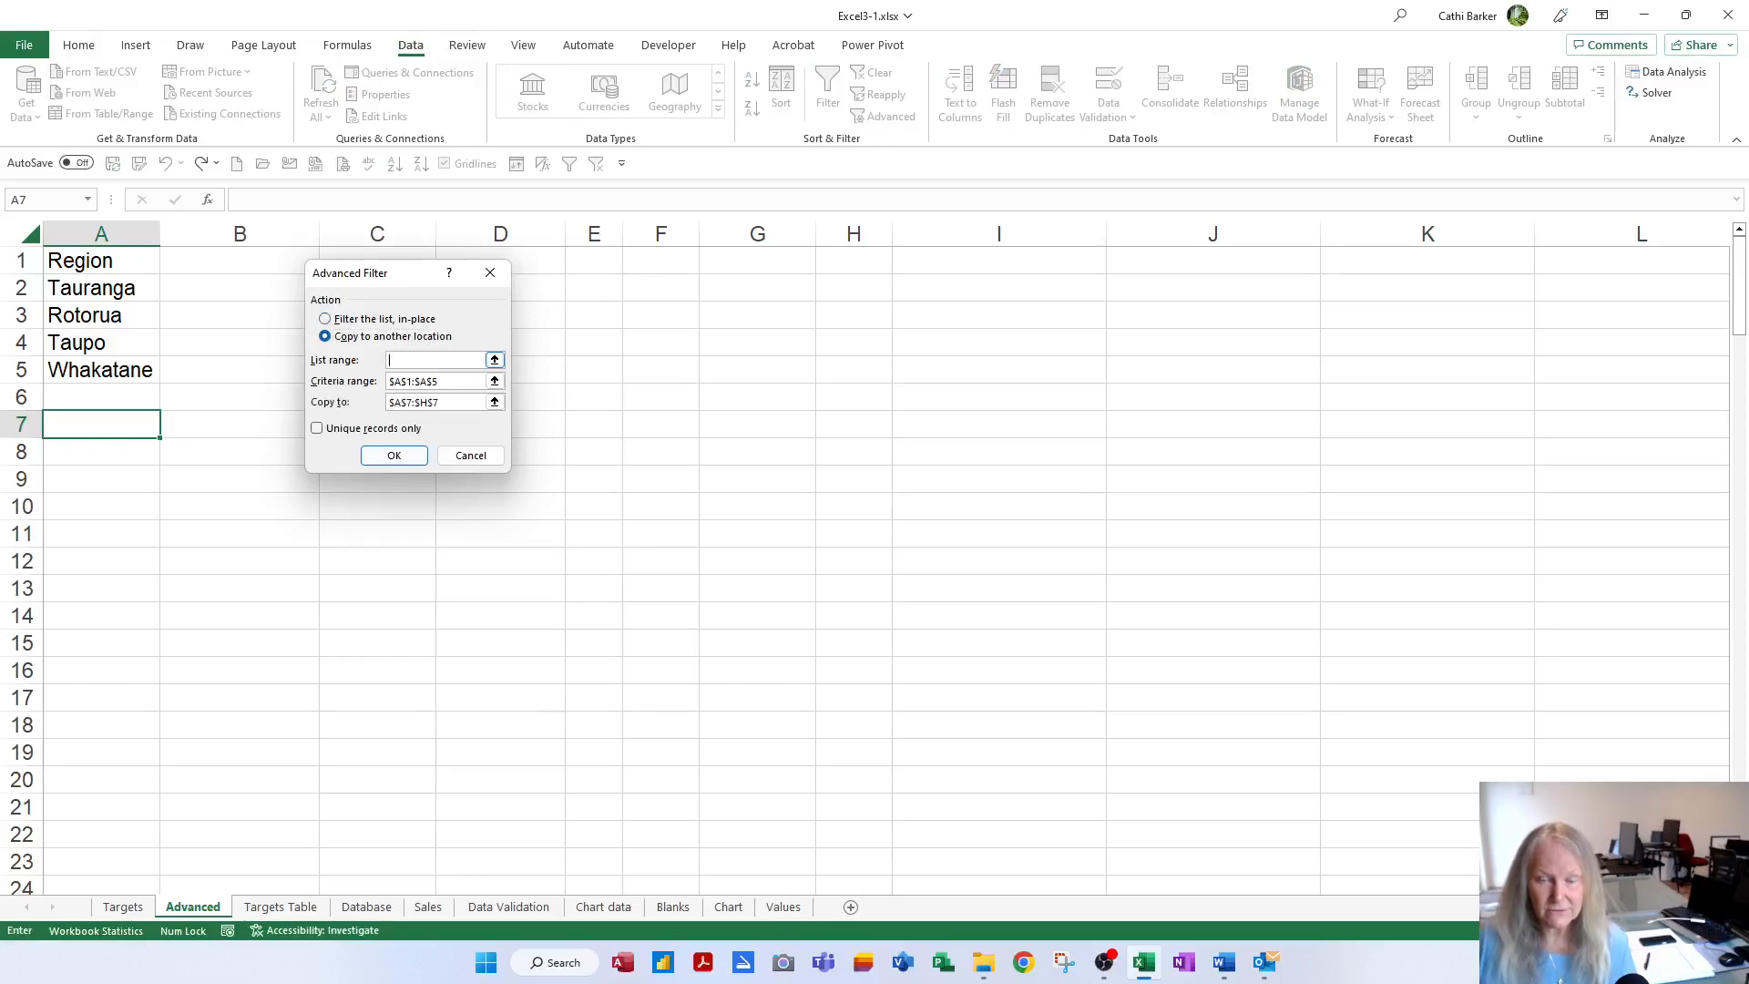
{"action": "key", "text": "F3"}
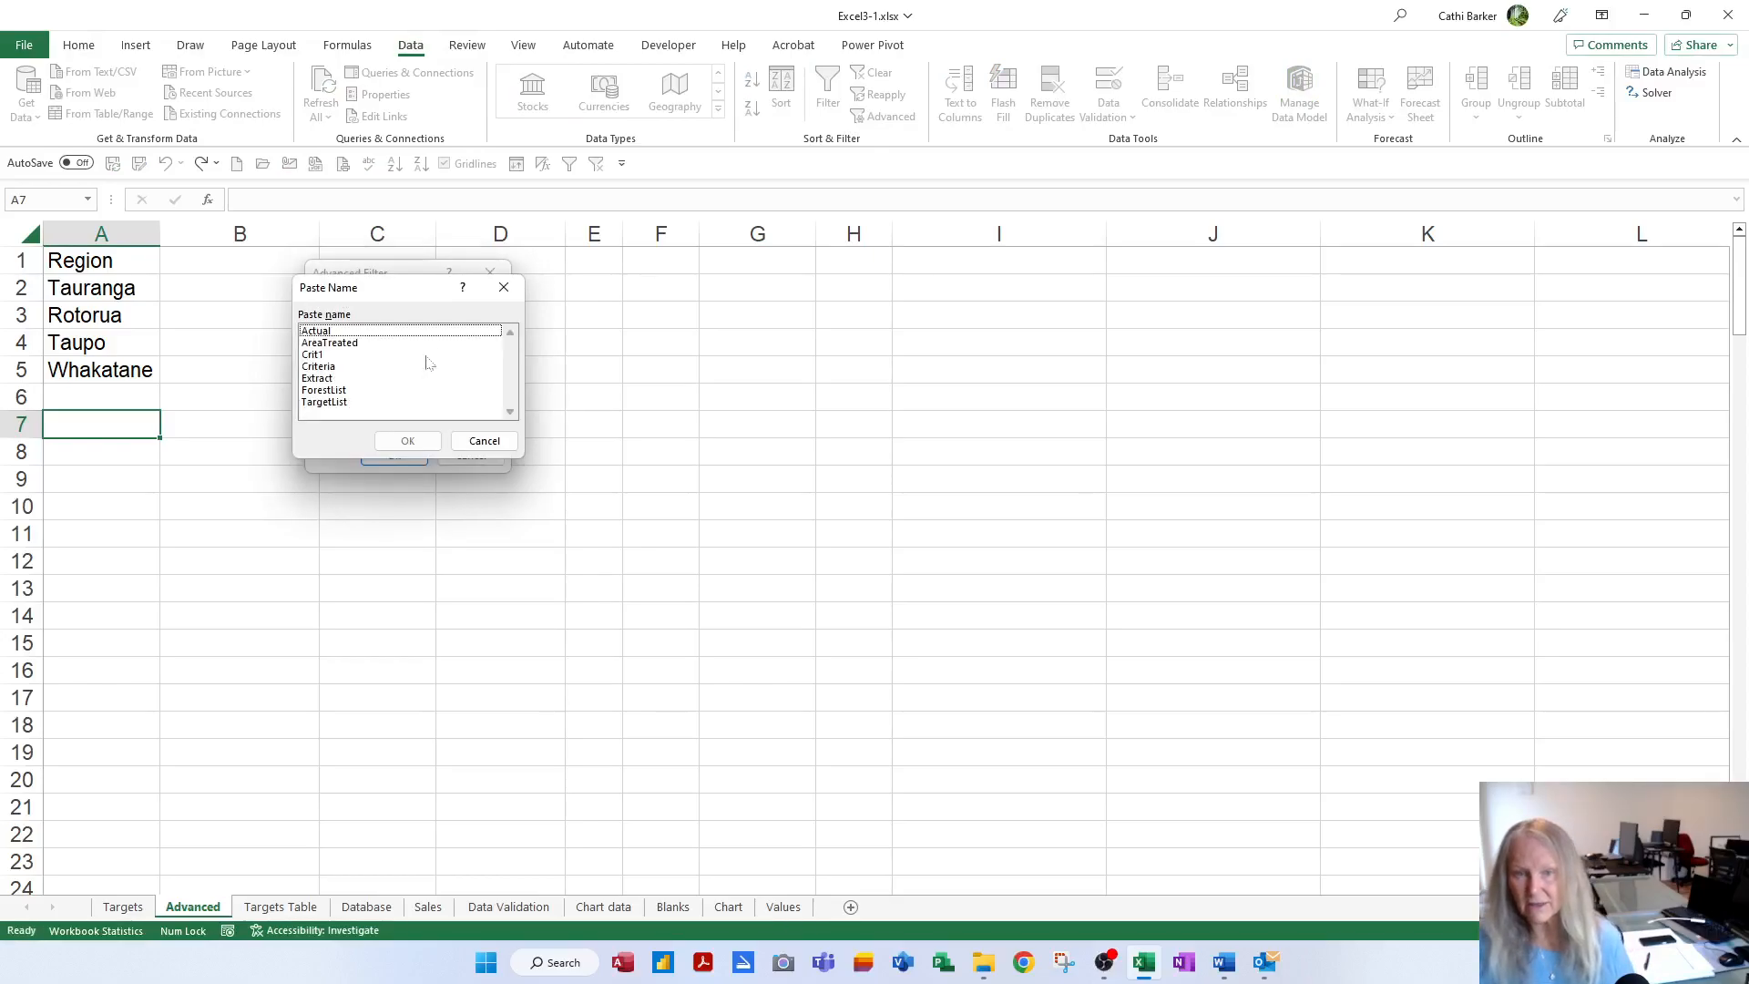
{"action": "left_click_drag", "start_coordinate": [422, 303], "coordinate": [694, 298]}
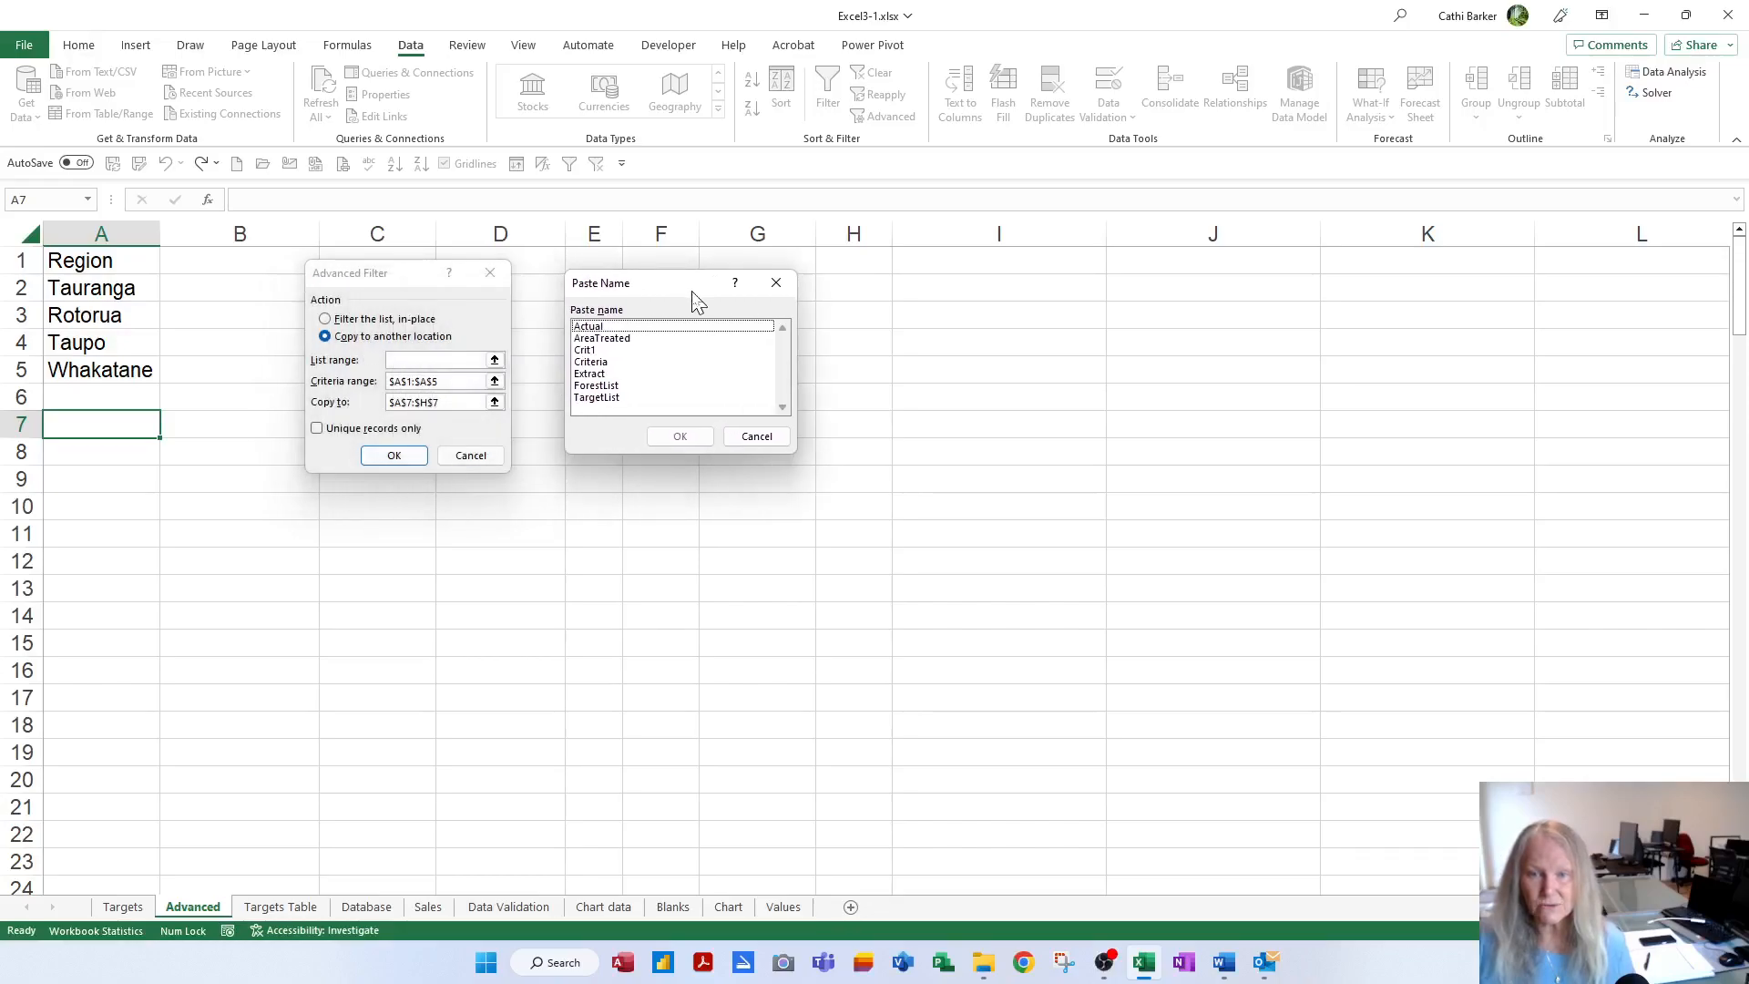
{"action": "double_click", "coordinate": [596, 398]}
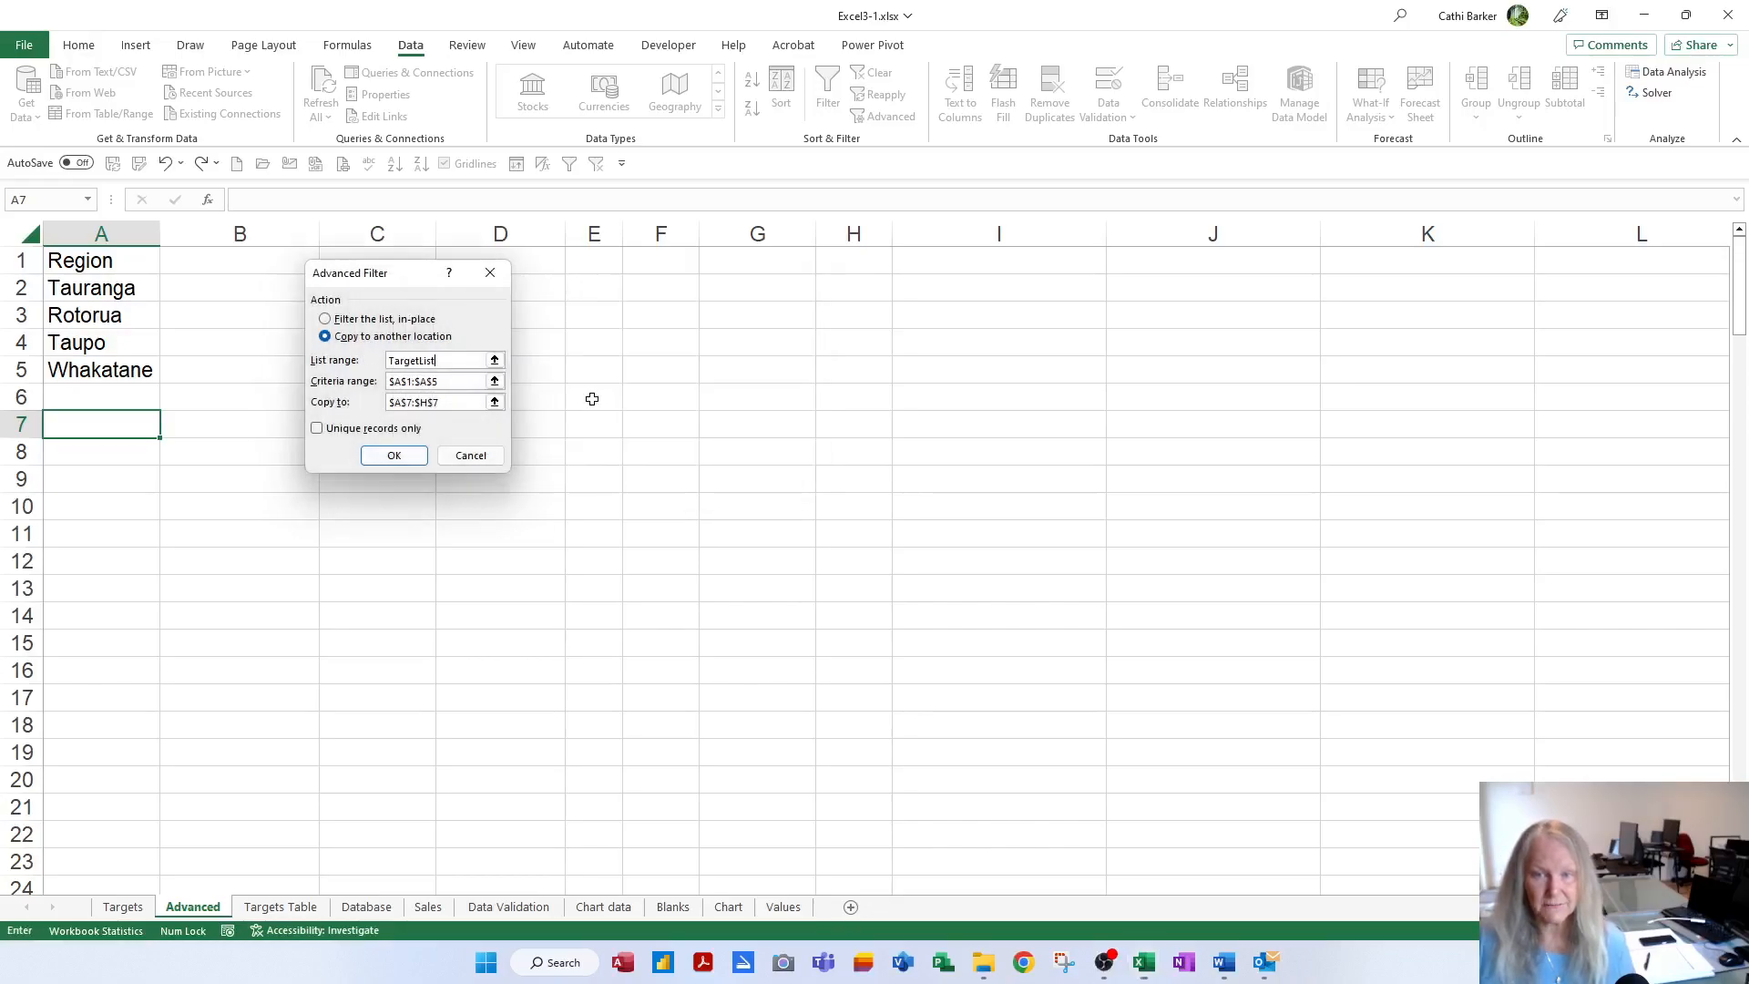
Replace the criteria range with Crit1 and set Copy to Advanced!$A$7
{"action": "left_click_drag", "start_coordinate": [458, 384], "coordinate": [383, 392]}
{"action": "key", "text": "Delete"}
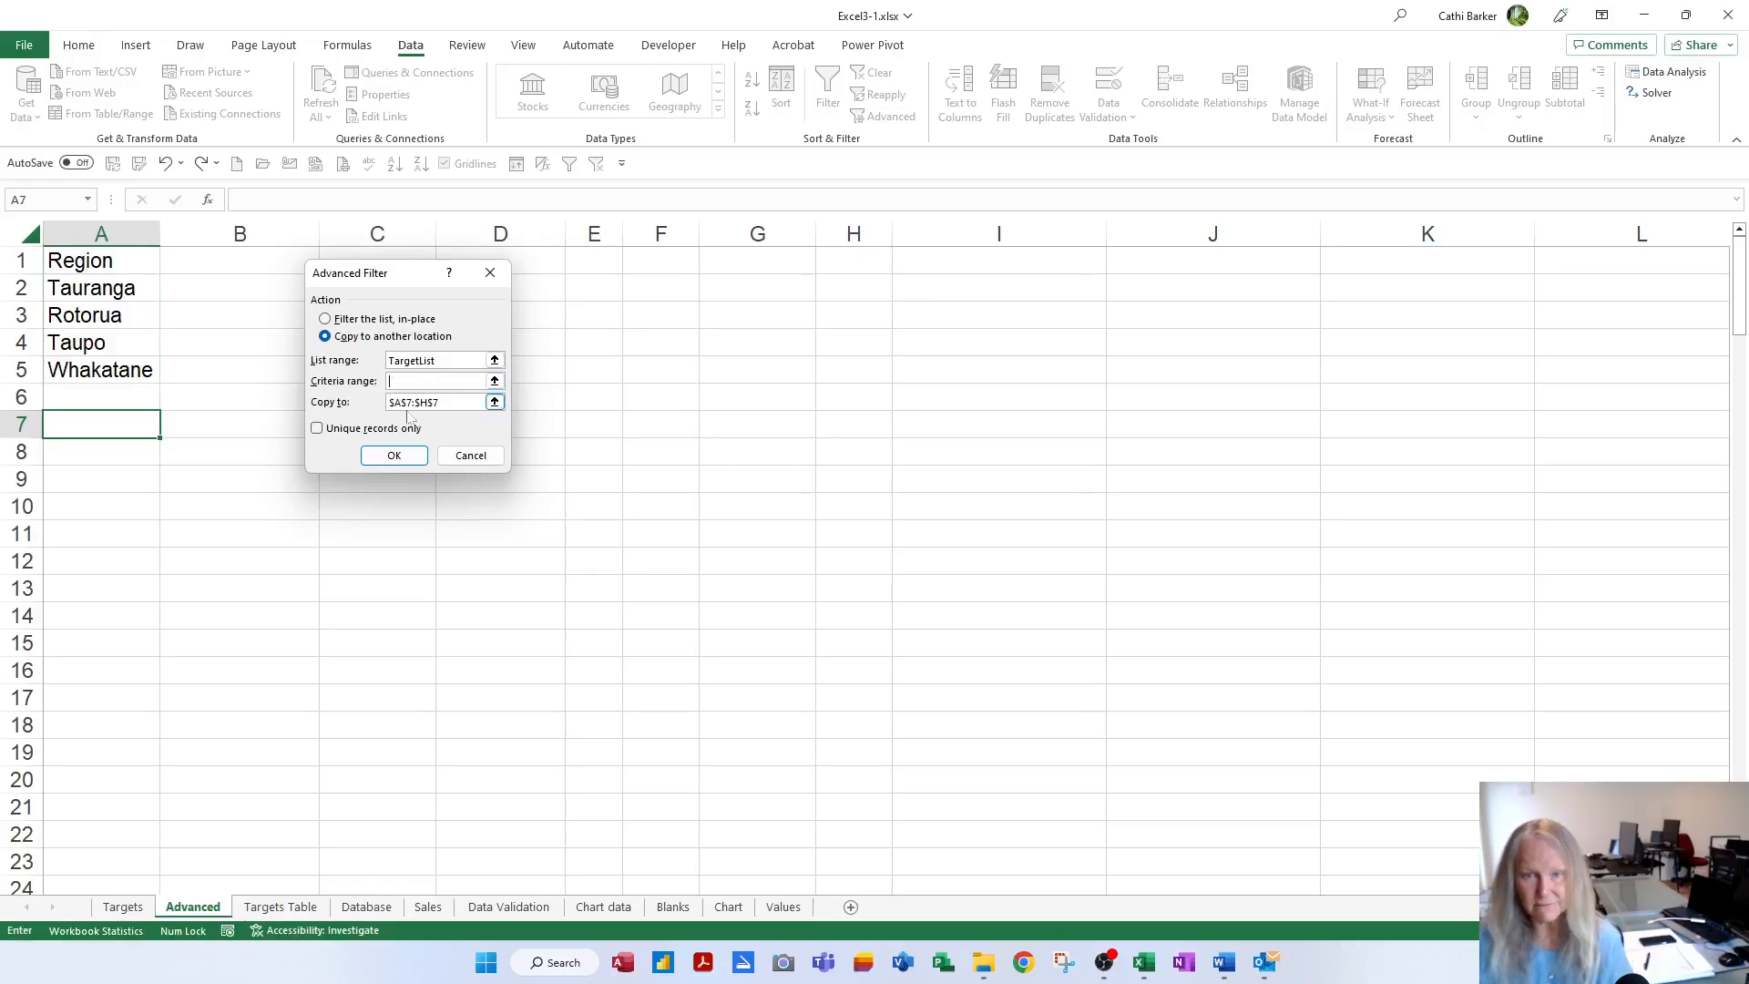
{"action": "key", "text": "F3"}
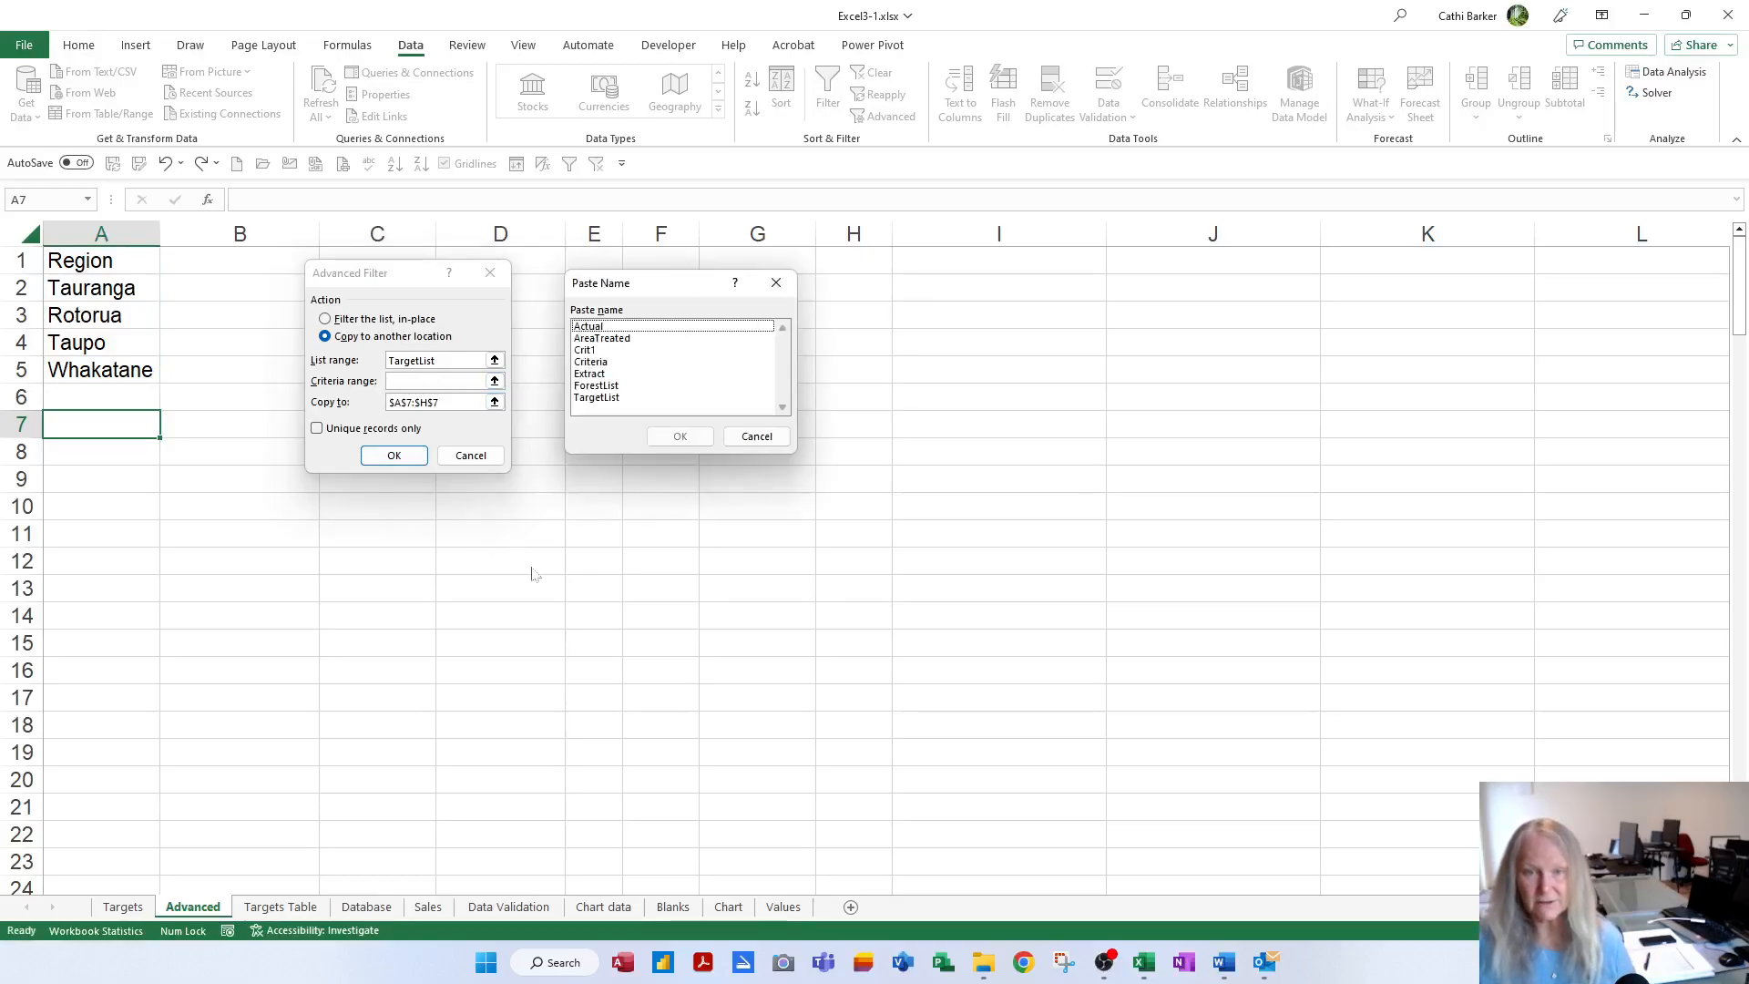
{"action": "double_click", "coordinate": [588, 351]}
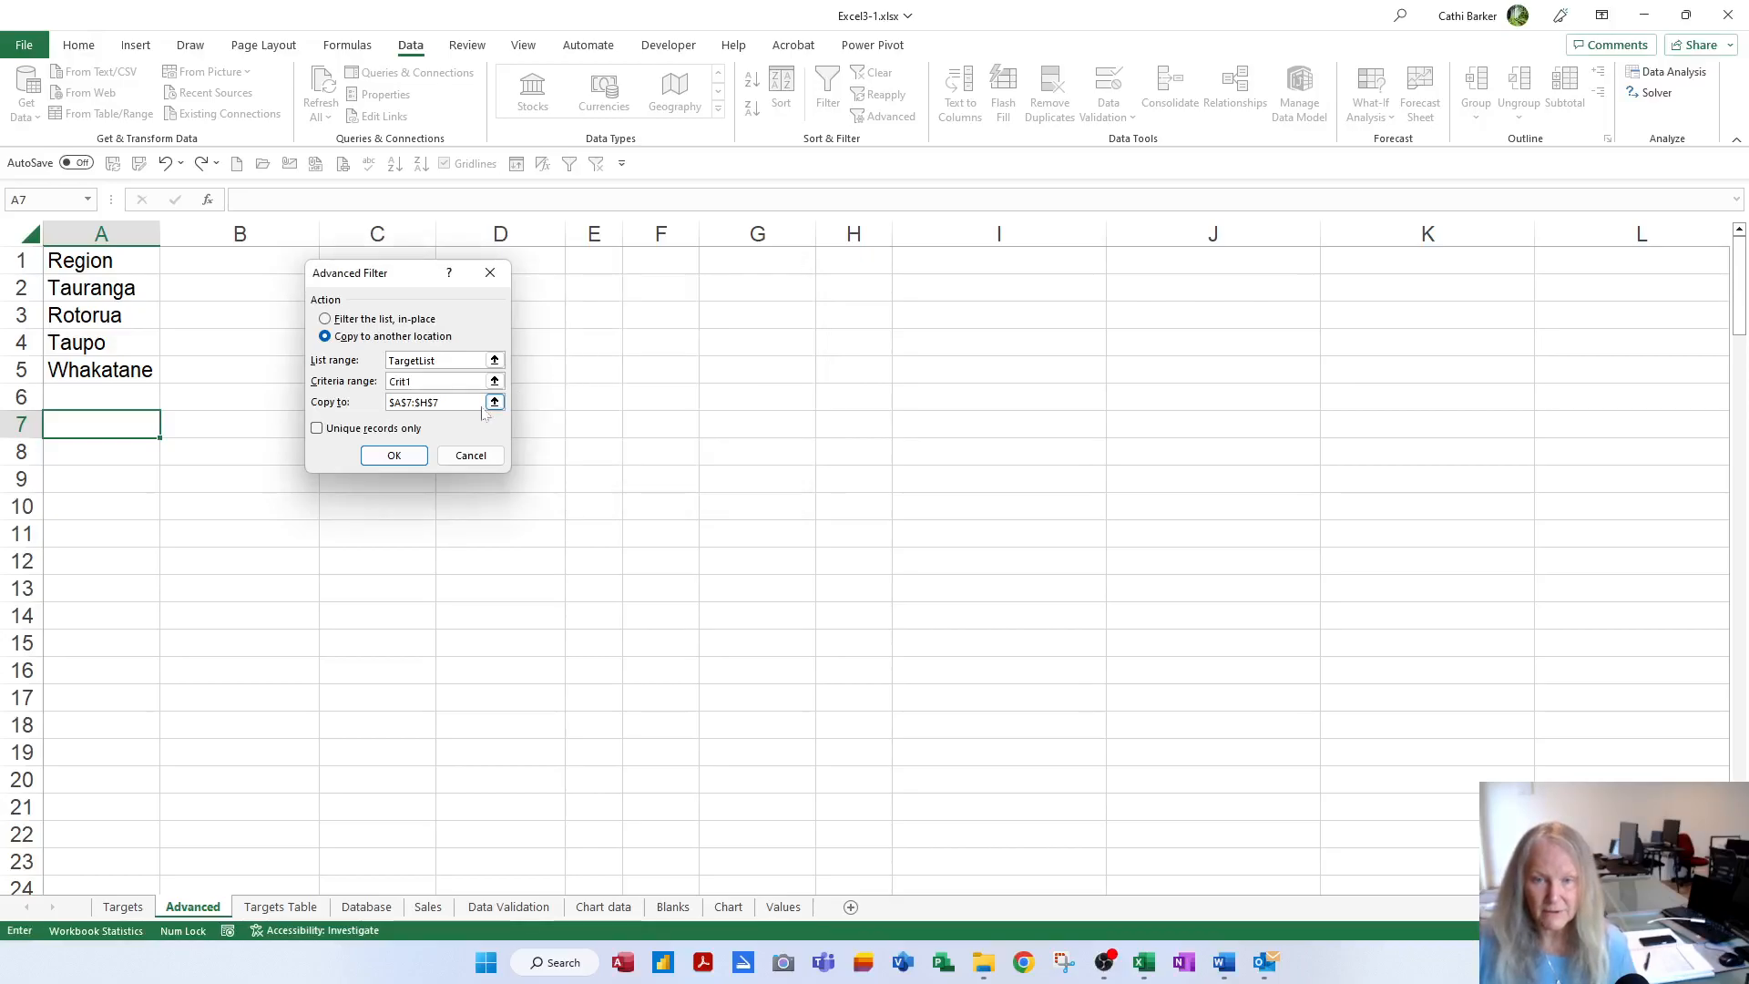
{"action": "key", "text": "Tab"}
{"action": "key", "text": "Delete"}
{"action": "left_click", "coordinate": [111, 429]}
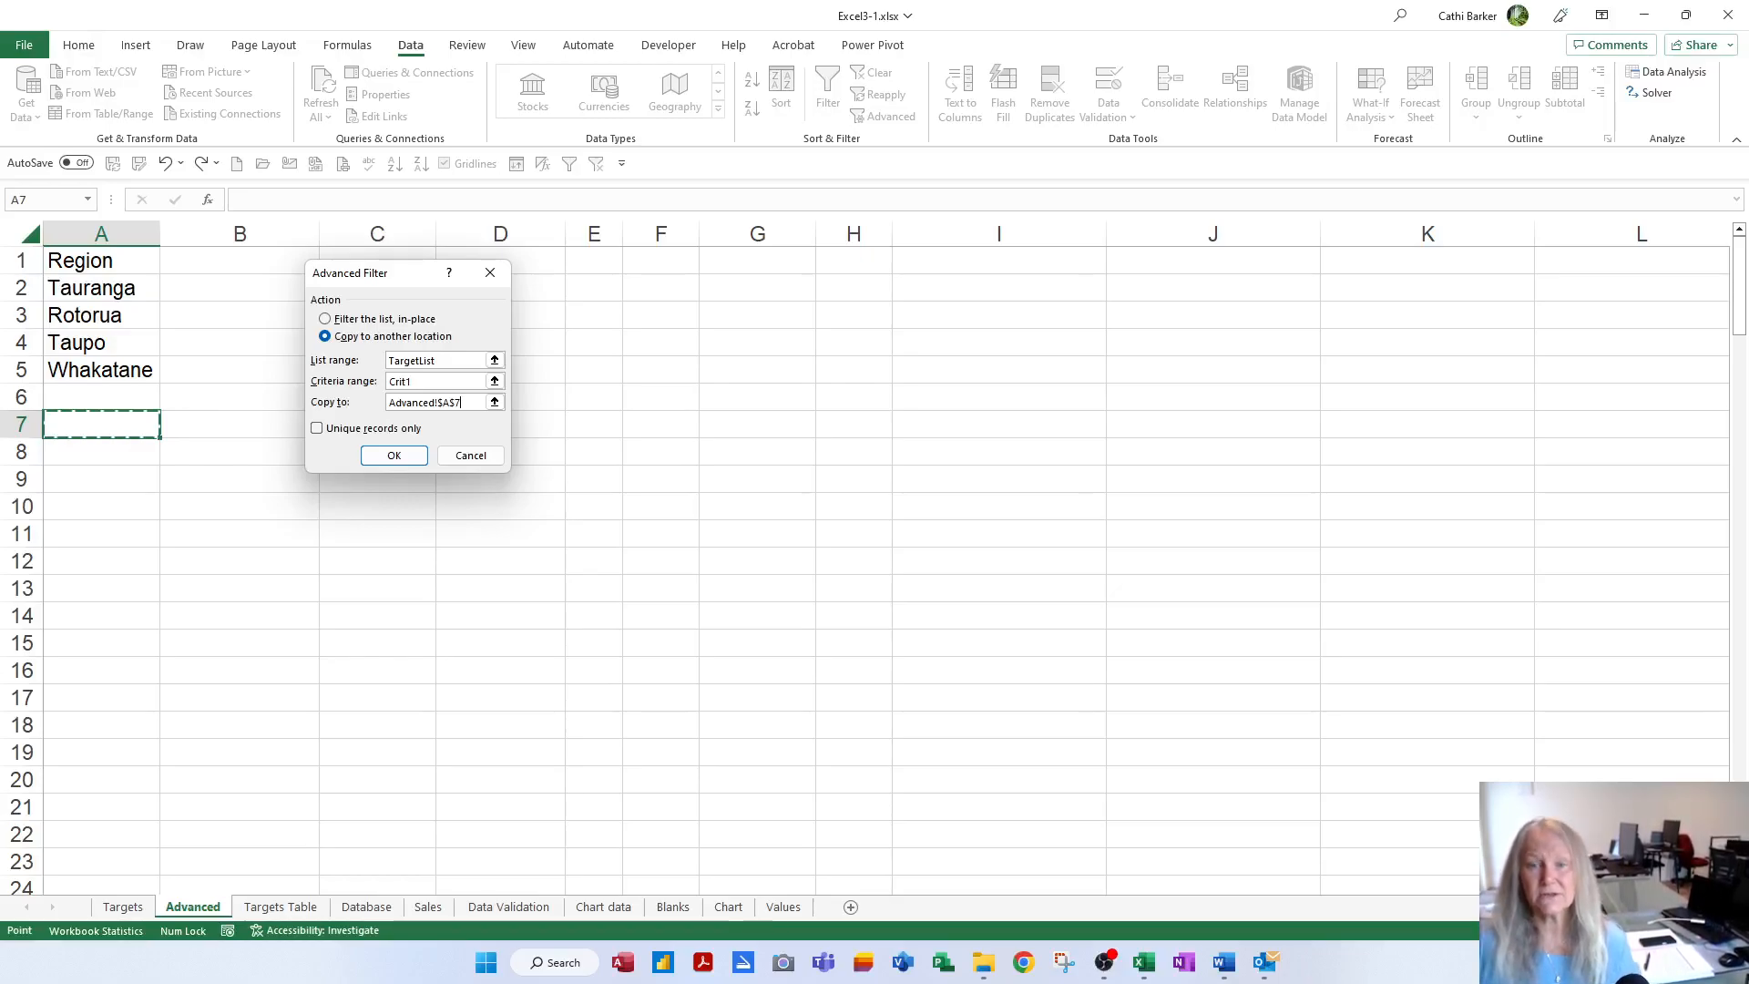
Run the advanced filter to copy matching records to A7, then open the status bar menu
{"action": "left_click", "coordinate": [395, 455]}
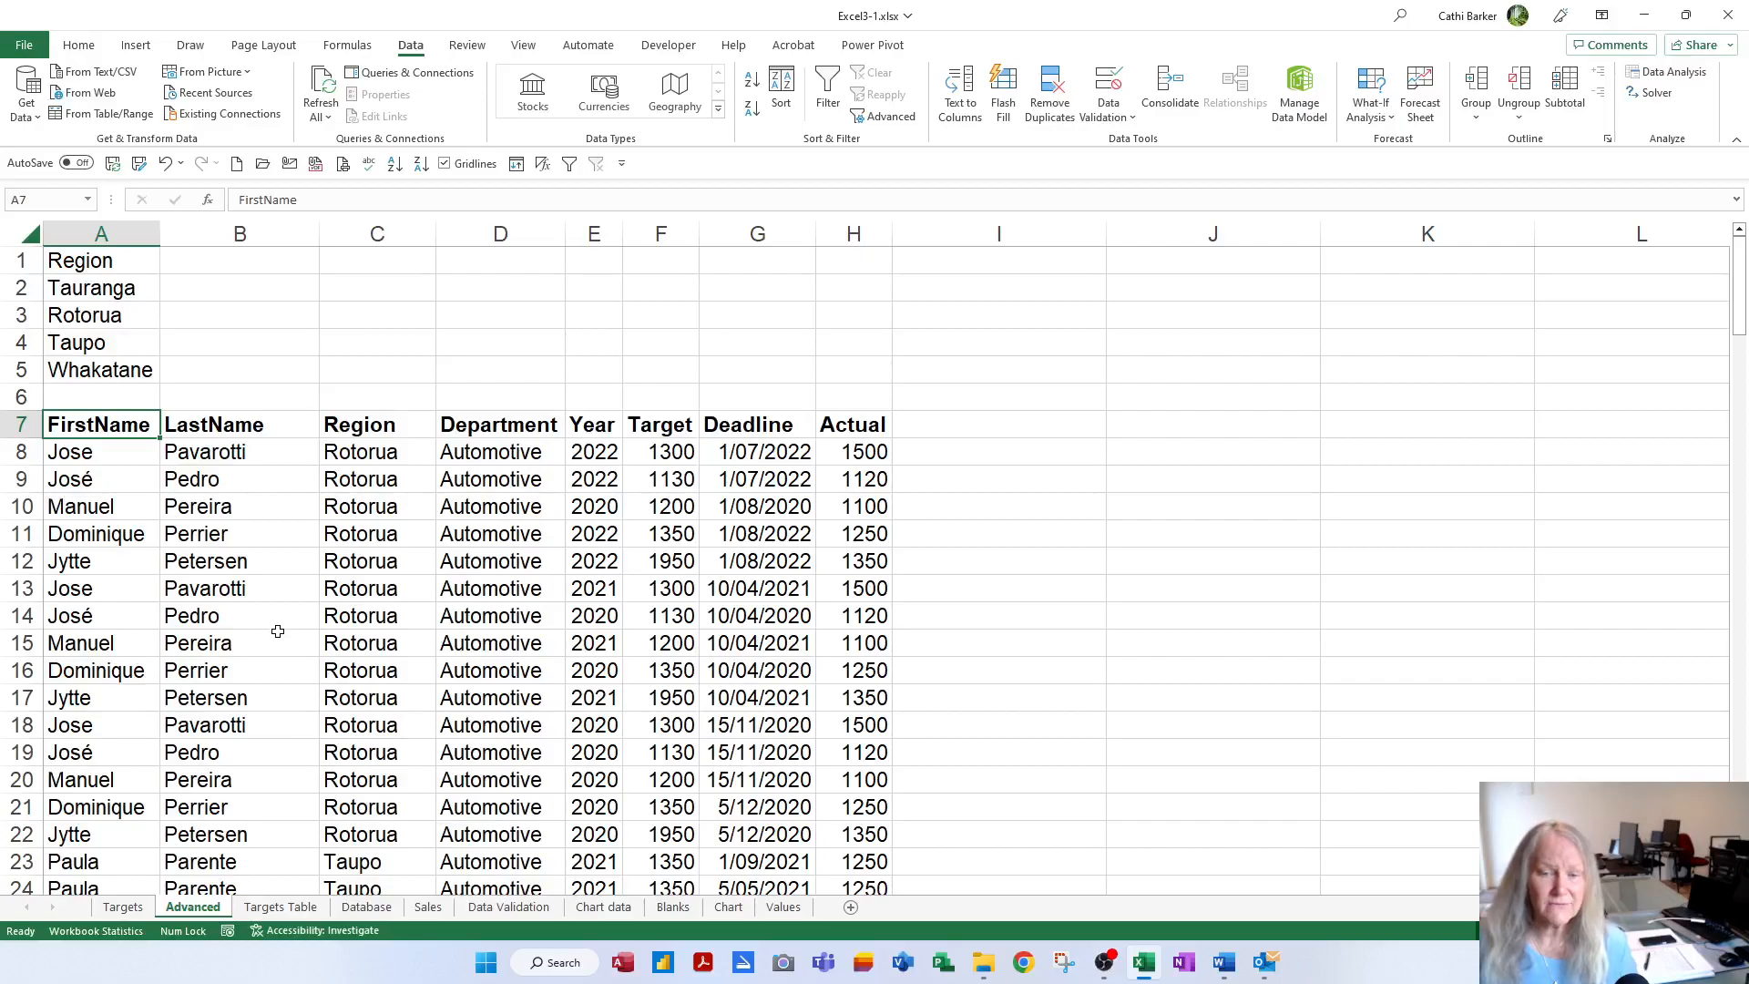
{"action": "right_click", "coordinate": [249, 938]}
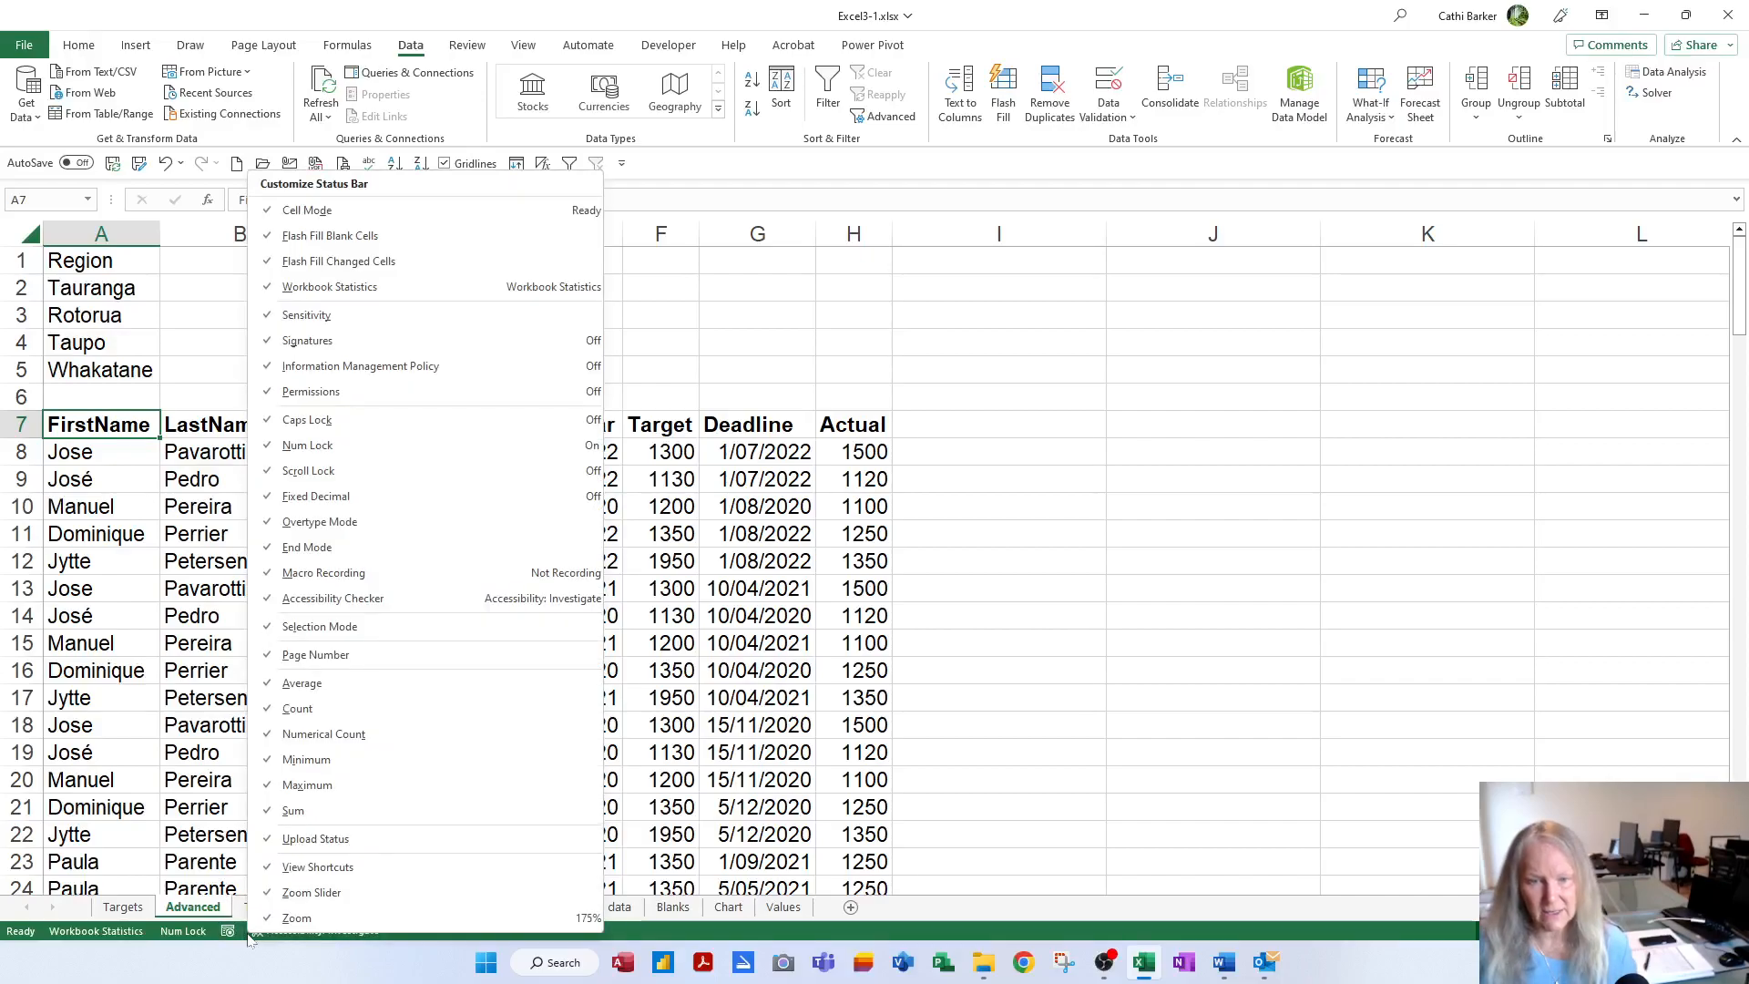
{"action": "left_click", "coordinate": [325, 576]}
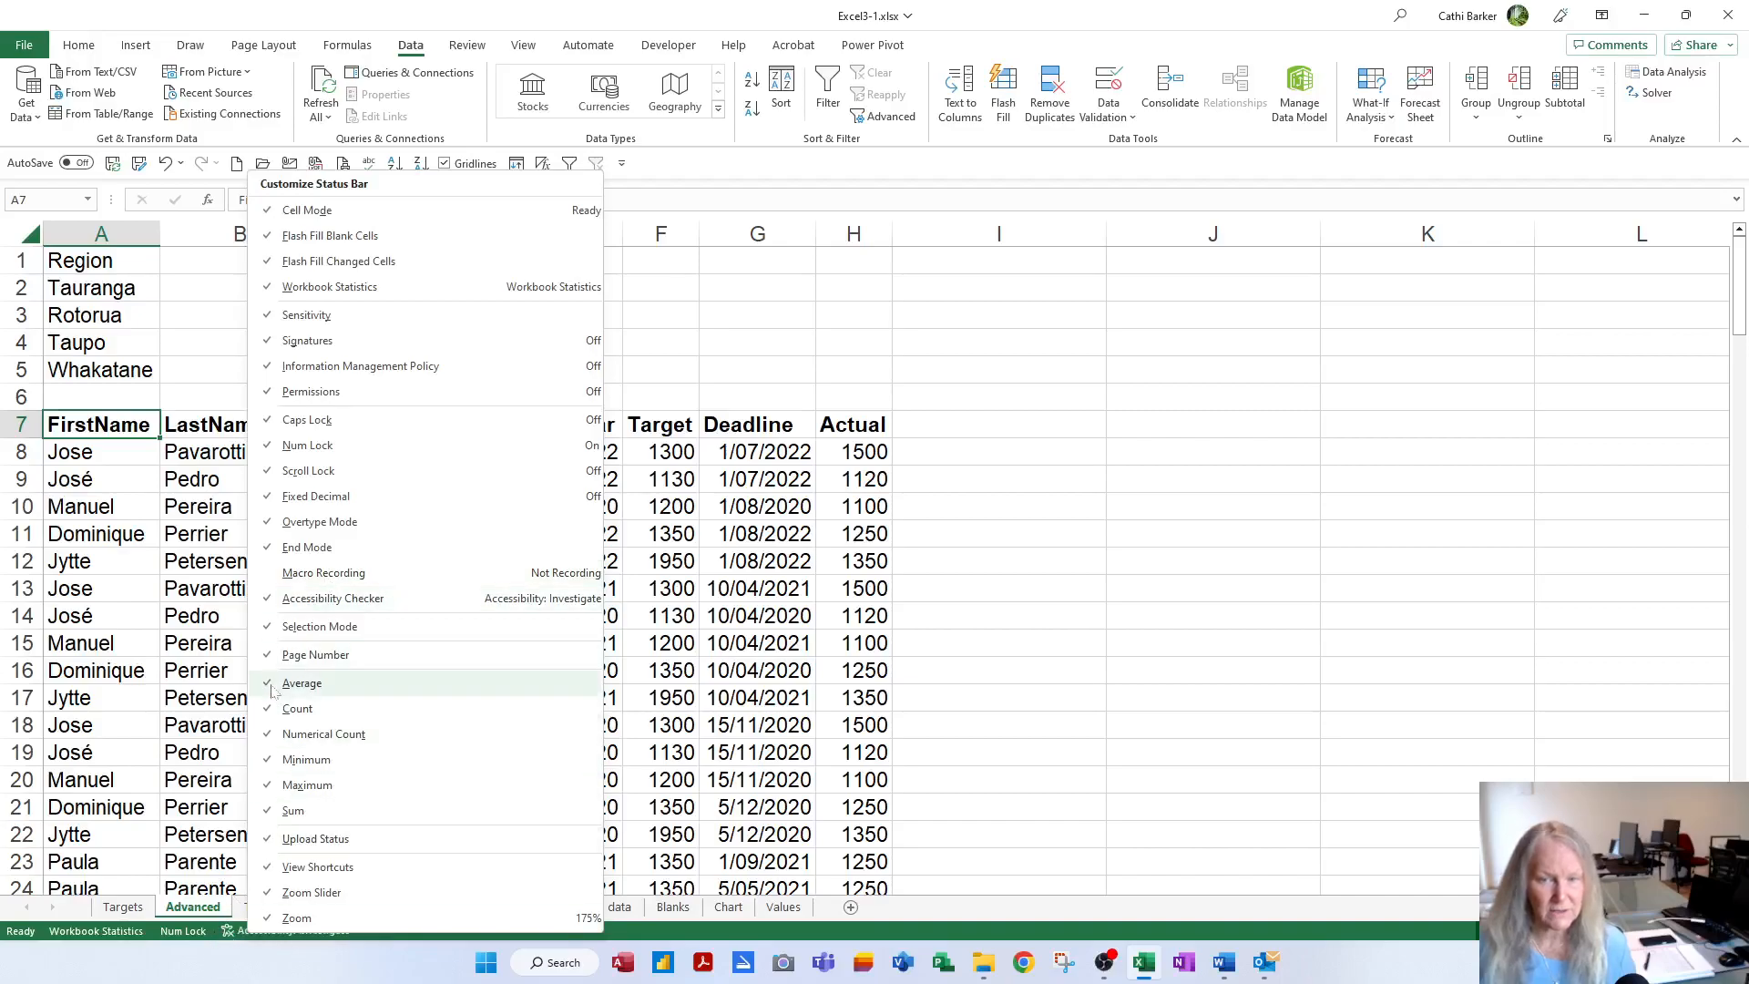
{"action": "left_click", "coordinate": [305, 575]}
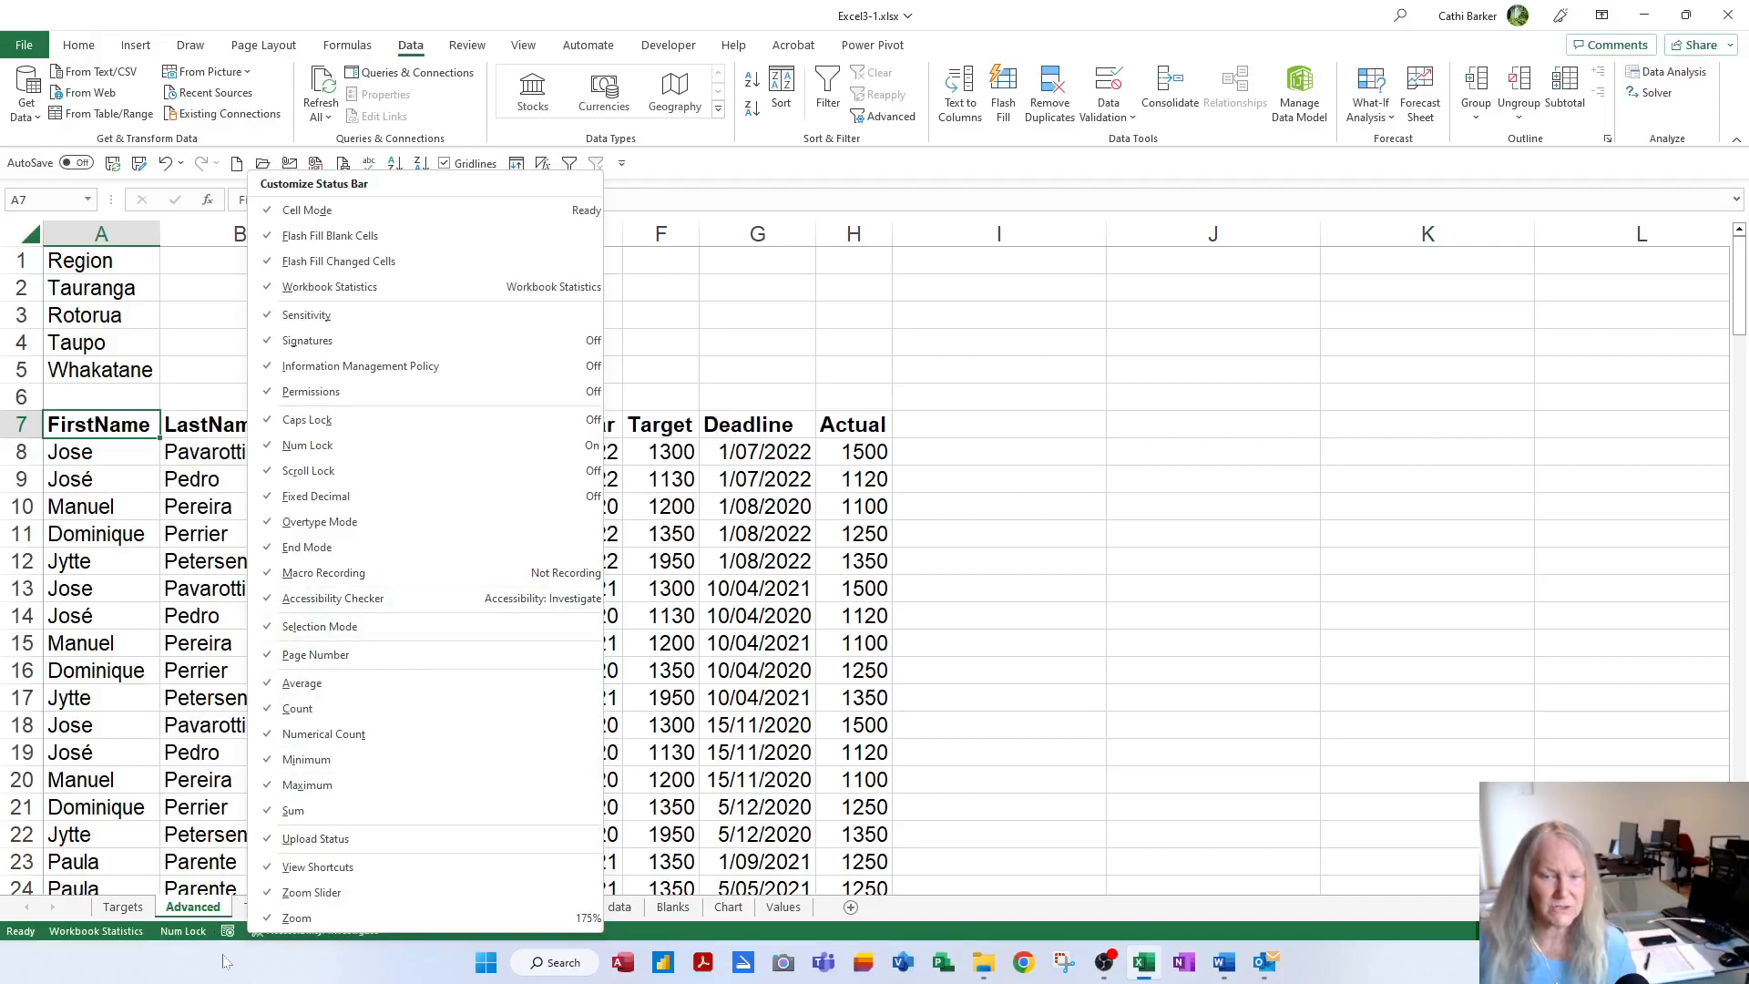
{"action": "left_click", "coordinate": [880, 726]}
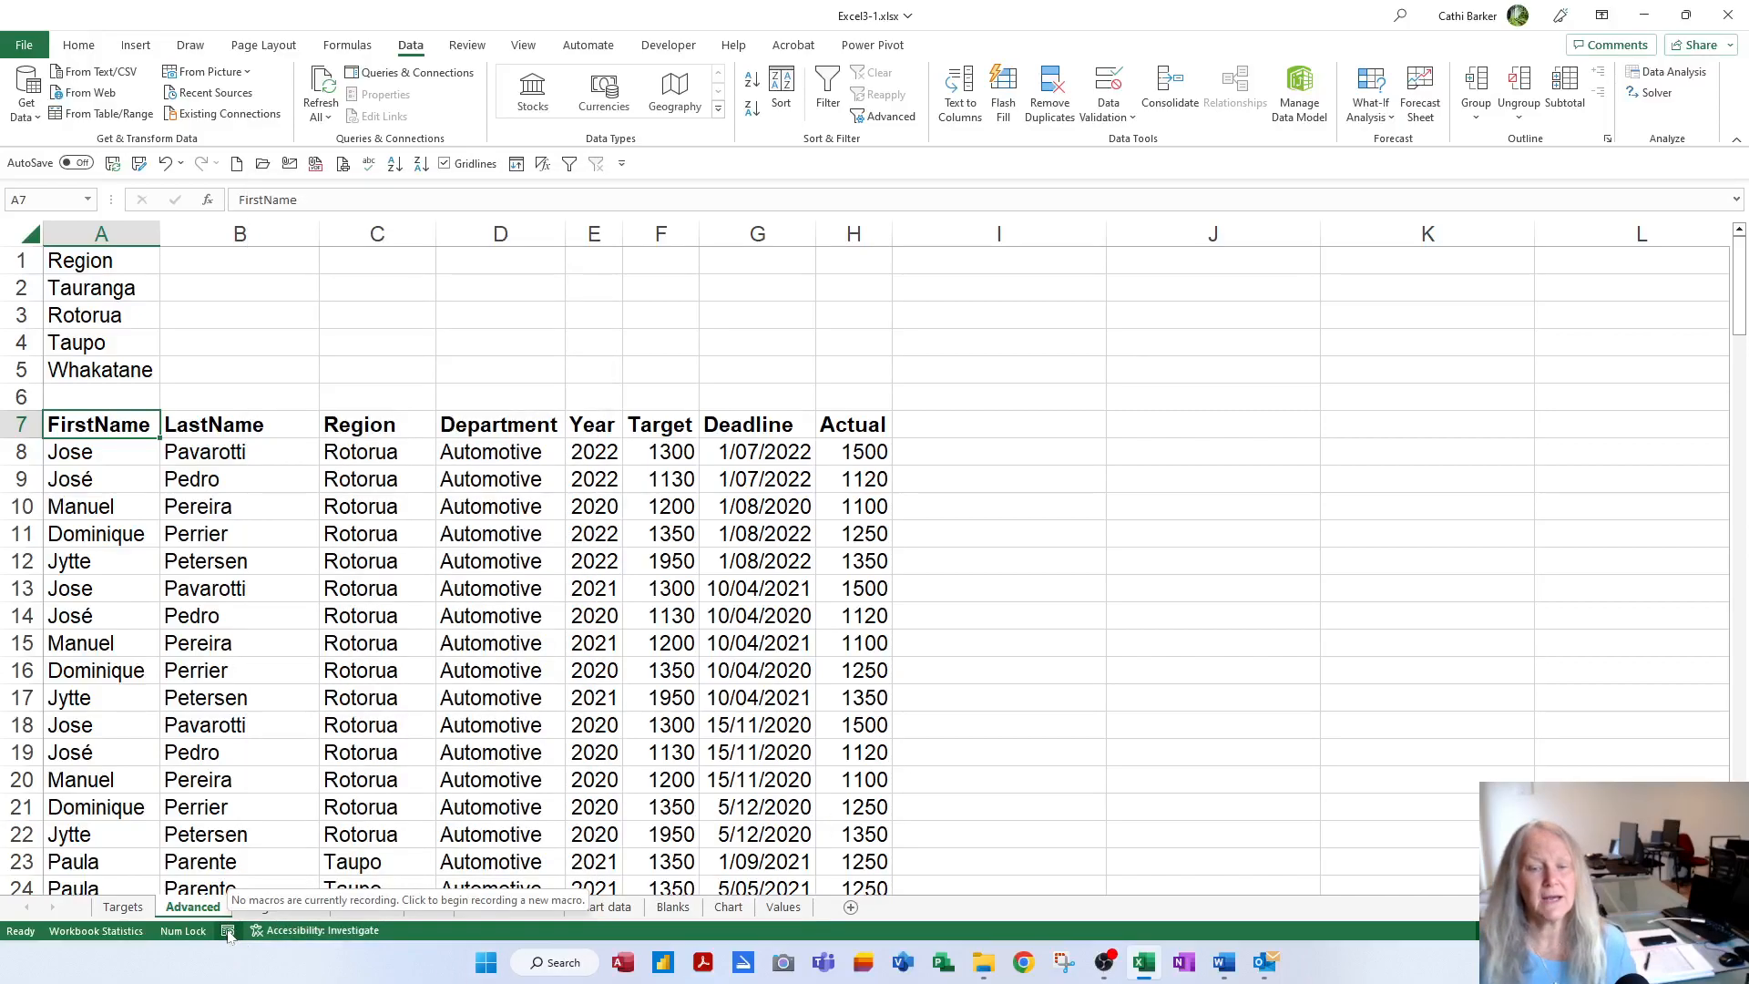
{"action": "left_click", "coordinate": [374, 643]}
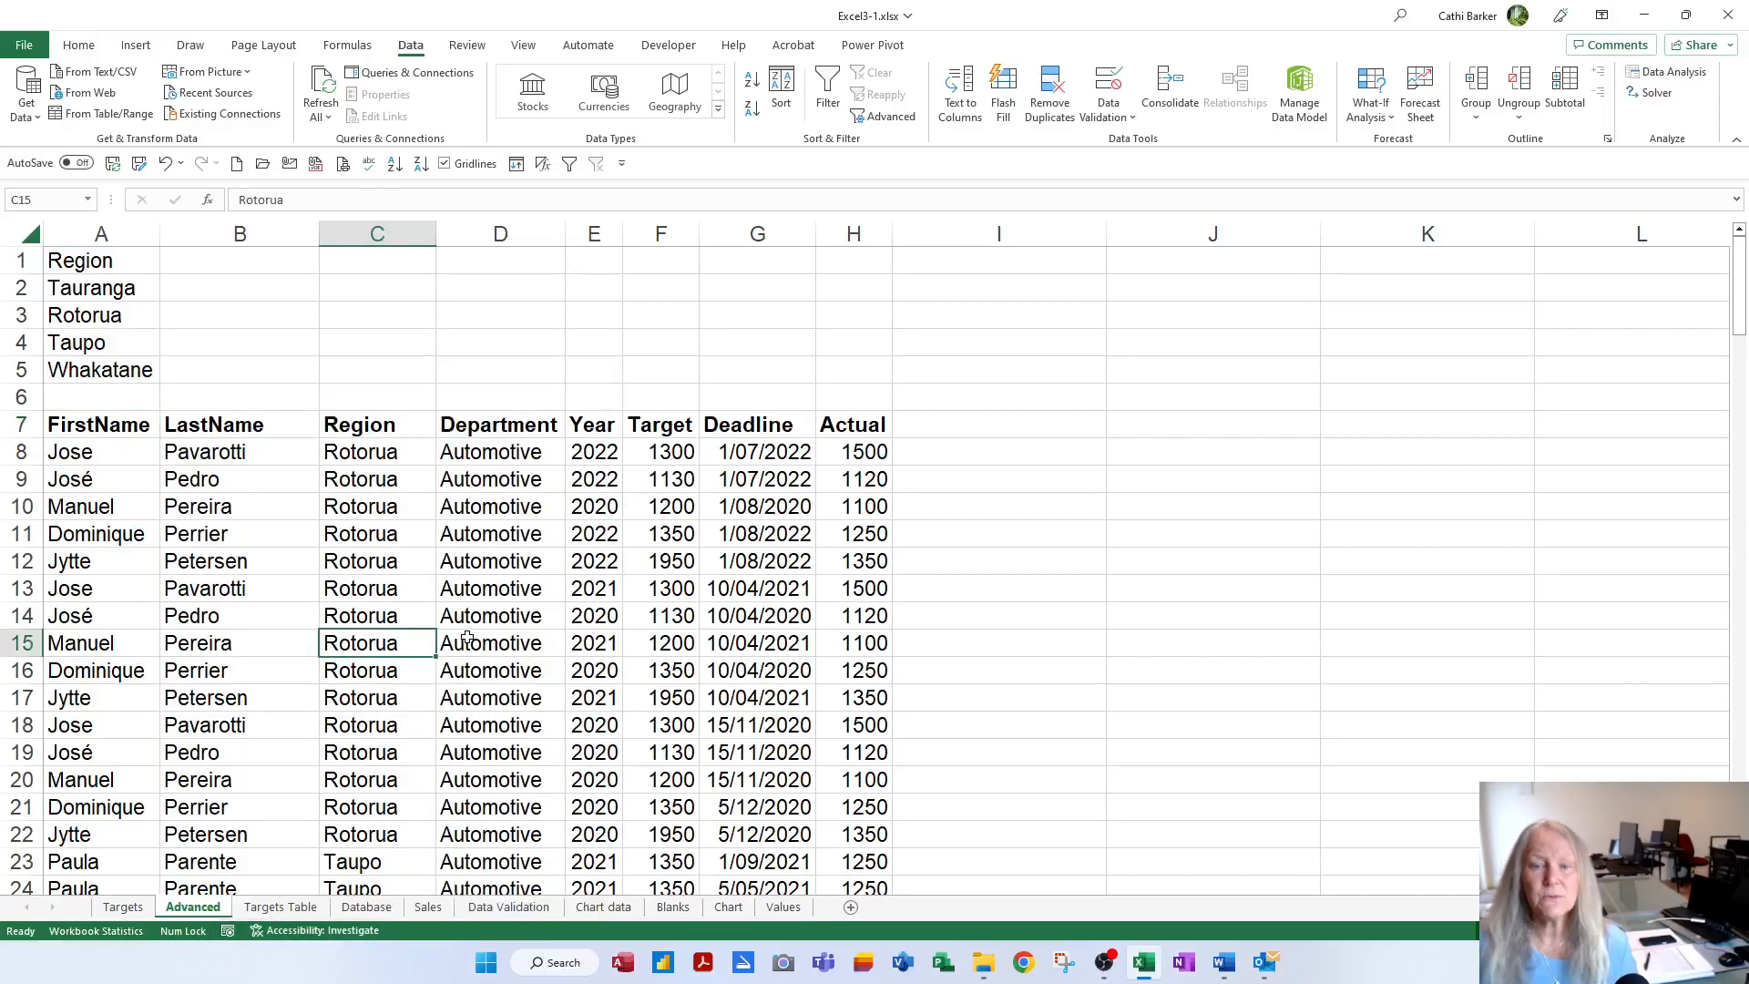
{"action": "left_click", "coordinate": [591, 617]}
{"action": "left_click", "coordinate": [582, 585]}
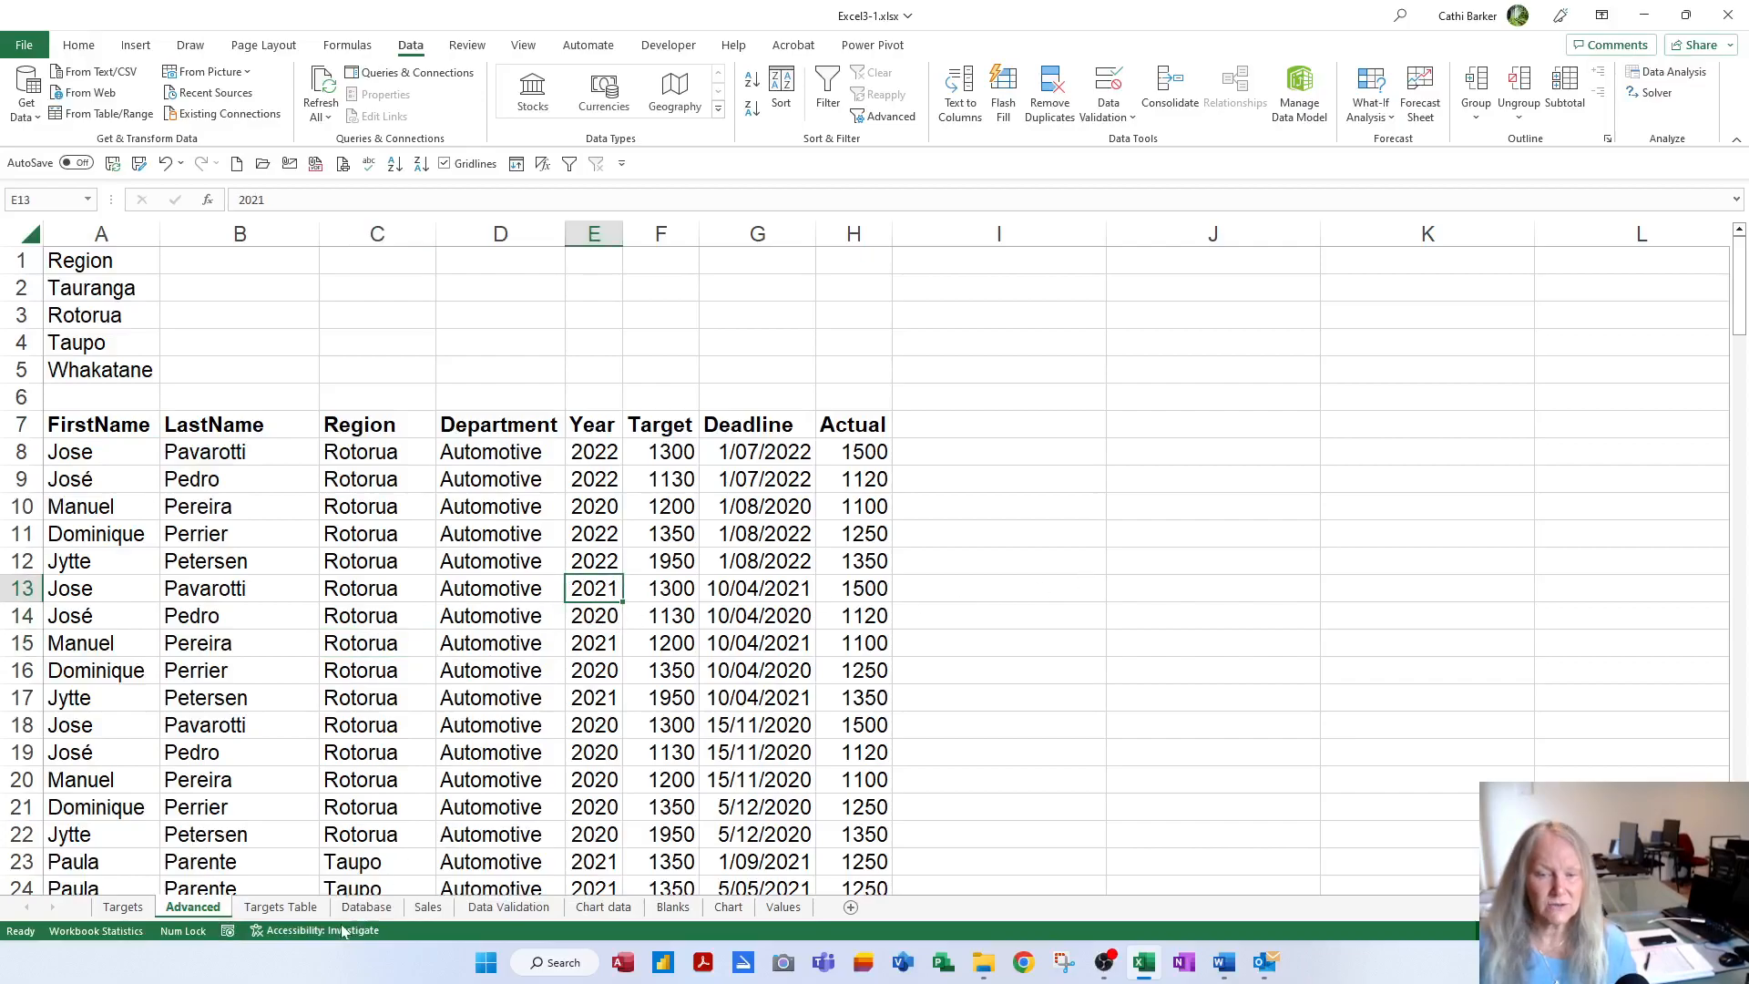
Start recording macro Crit1Filter with a description giving the author's name and January 2023
{"action": "left_click", "coordinate": [228, 931]}
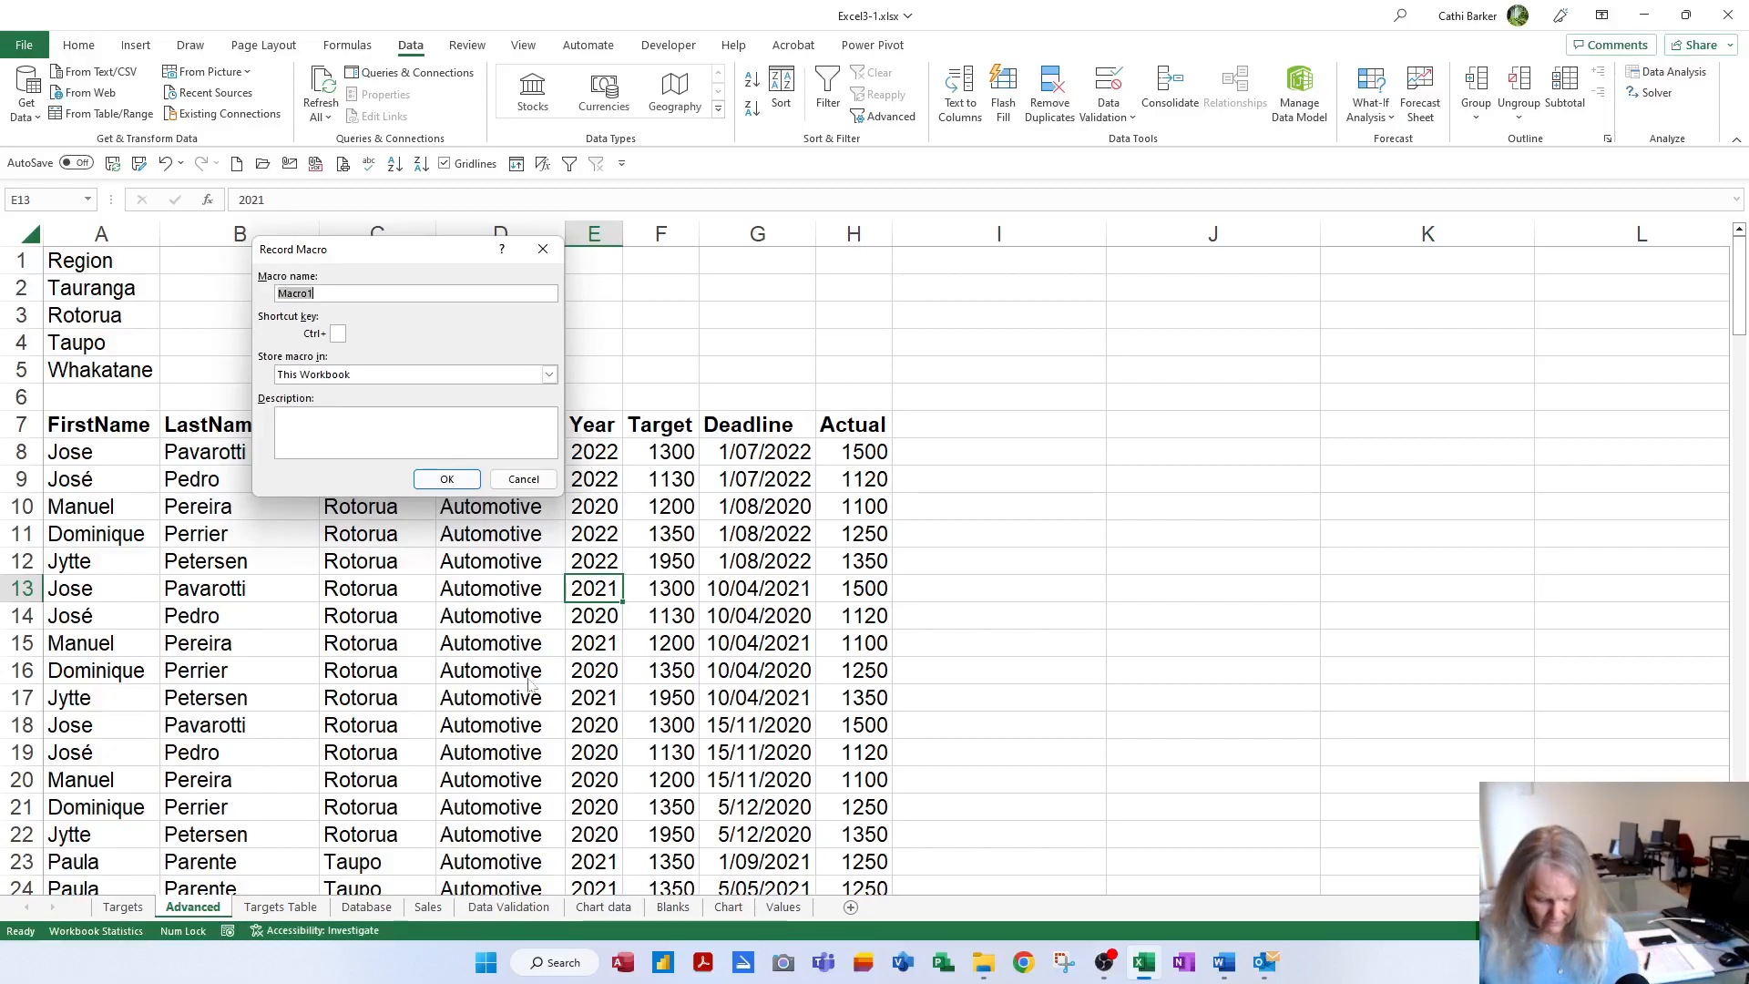
{"action": "type", "text": "Crit1Filter"}
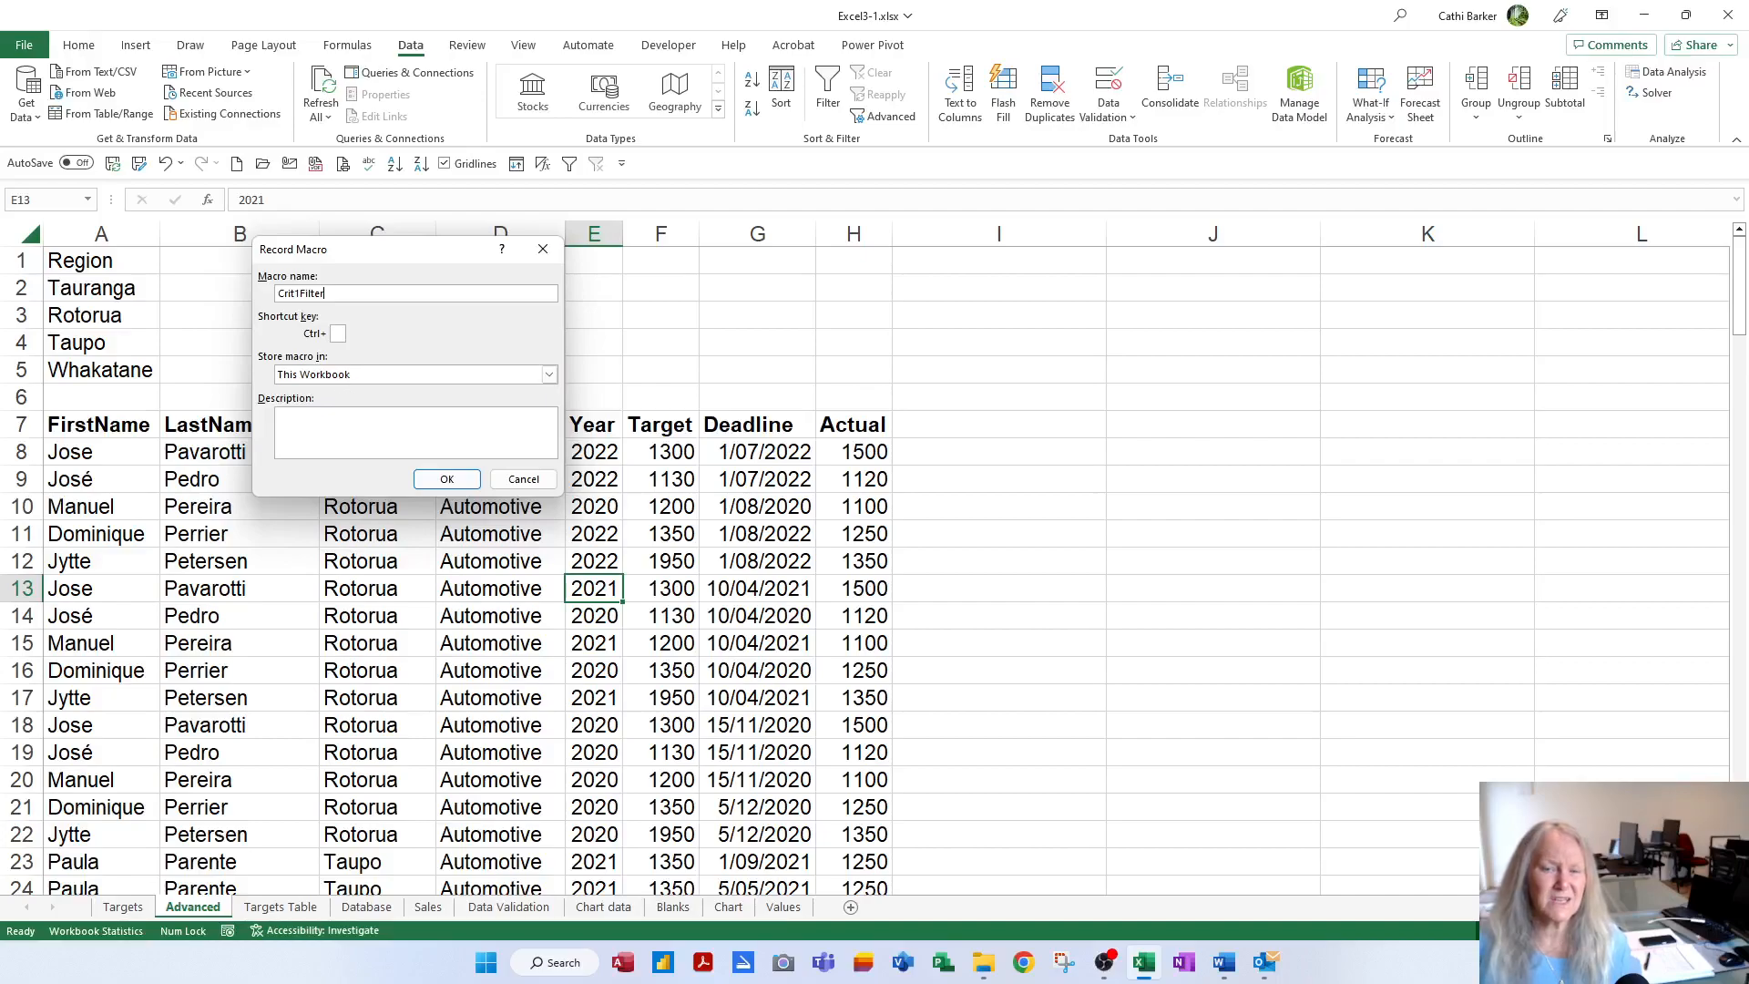
{"action": "left_click", "coordinate": [400, 431]}
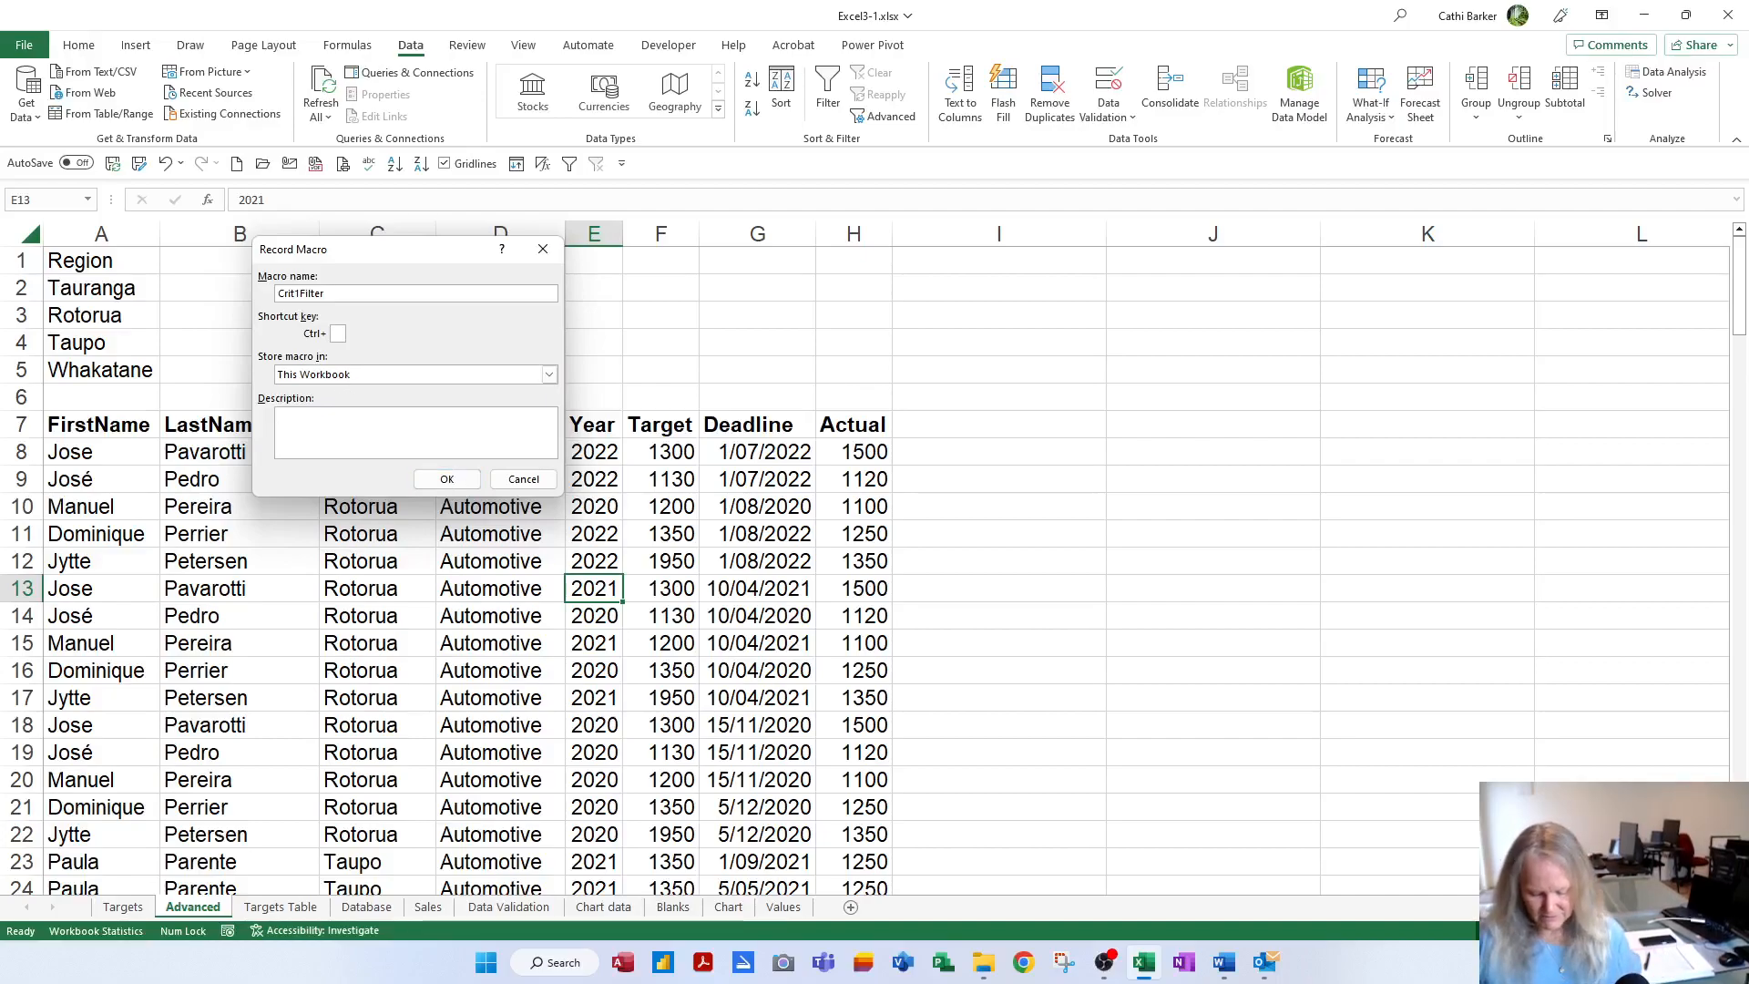
{"action": "type", "text": "Created "}
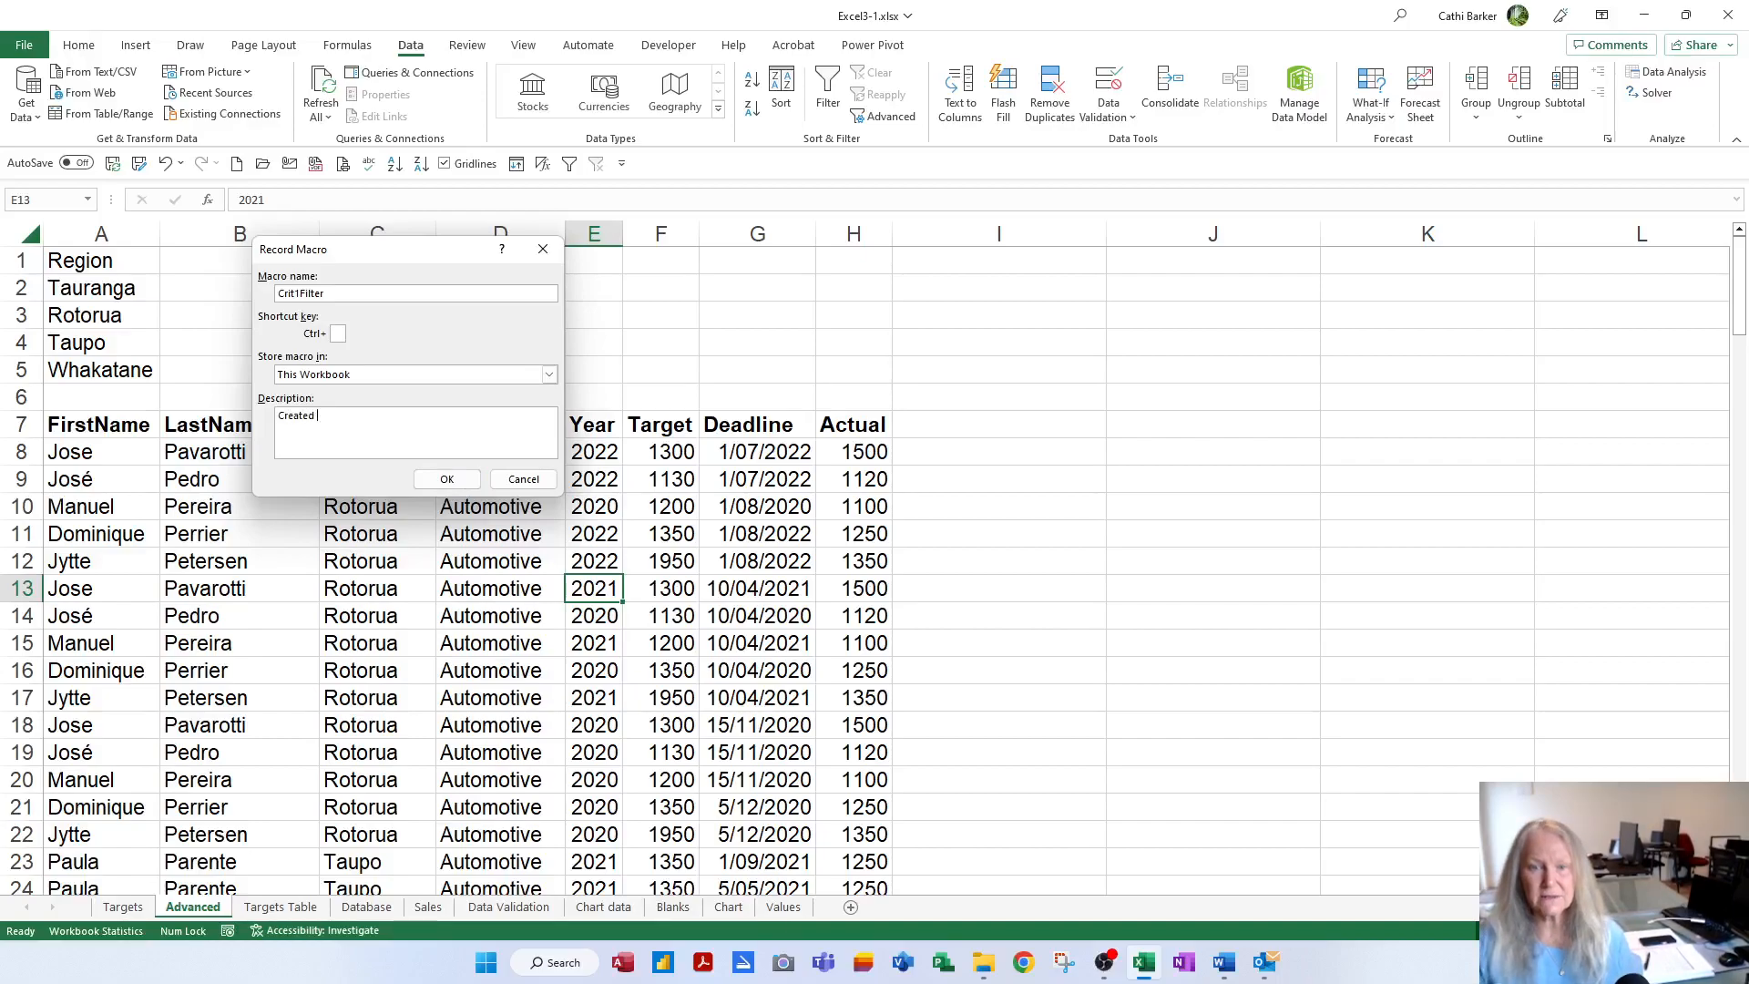
{"action": "type", "text": "by Cathi Barker"}
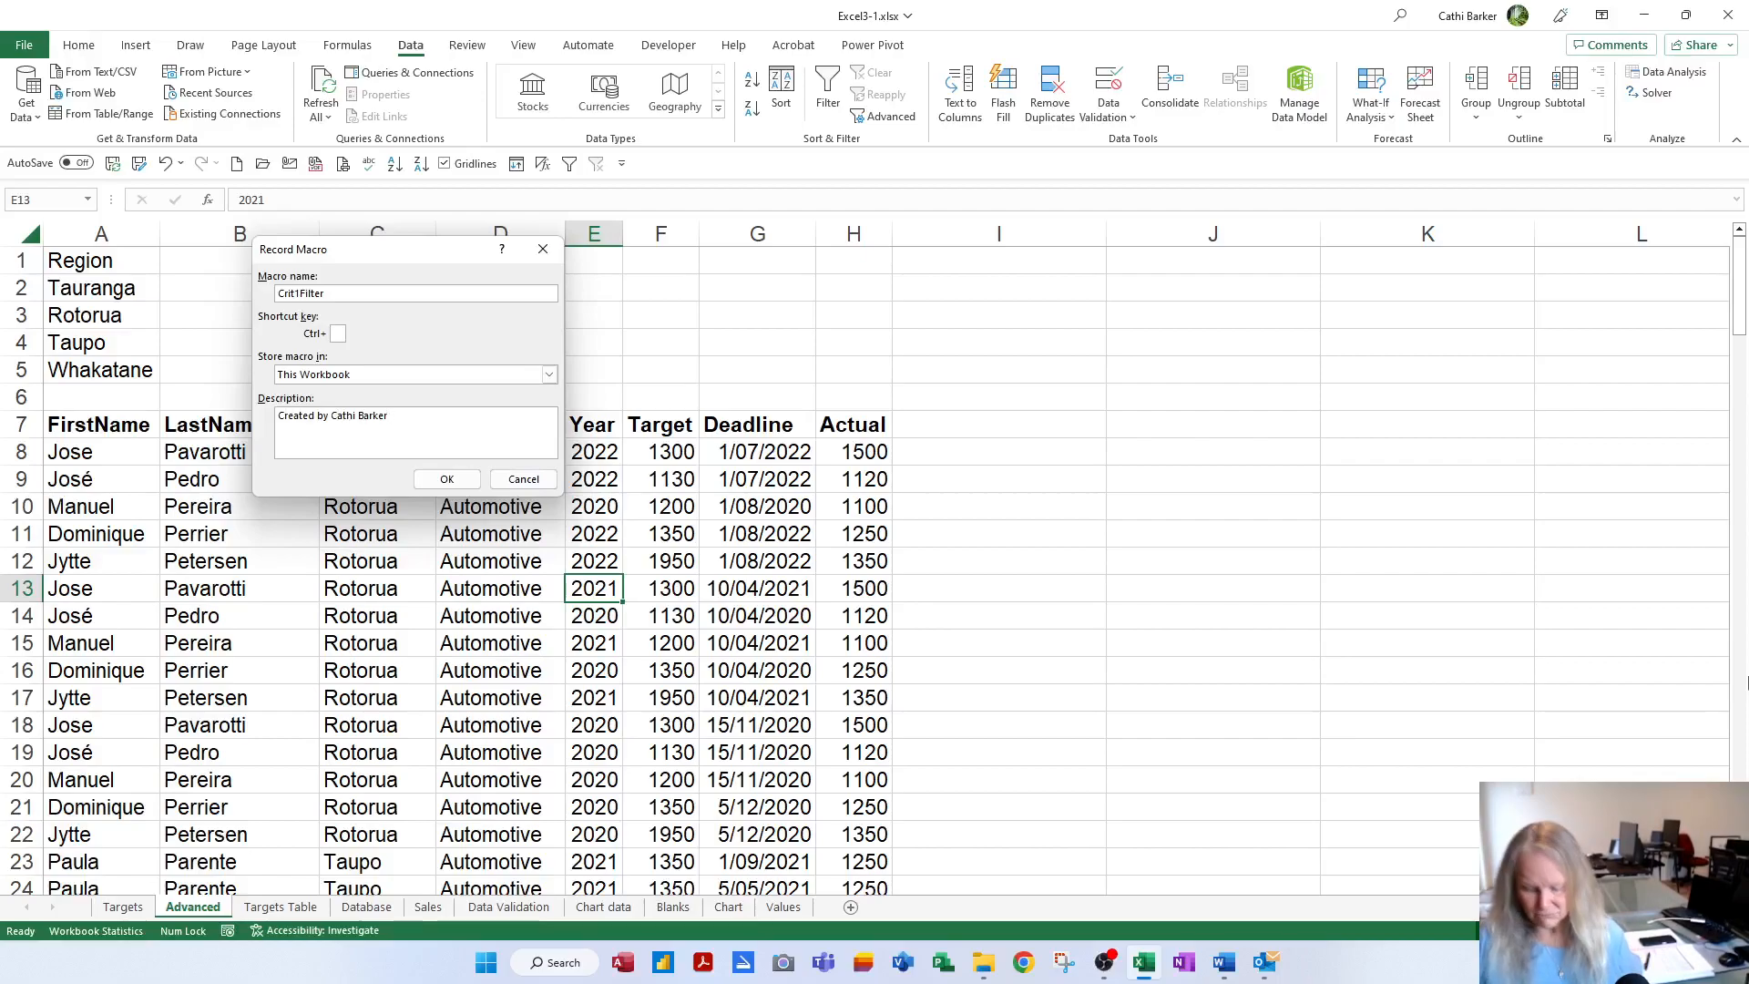
{"action": "type", "text": " January 2023"}
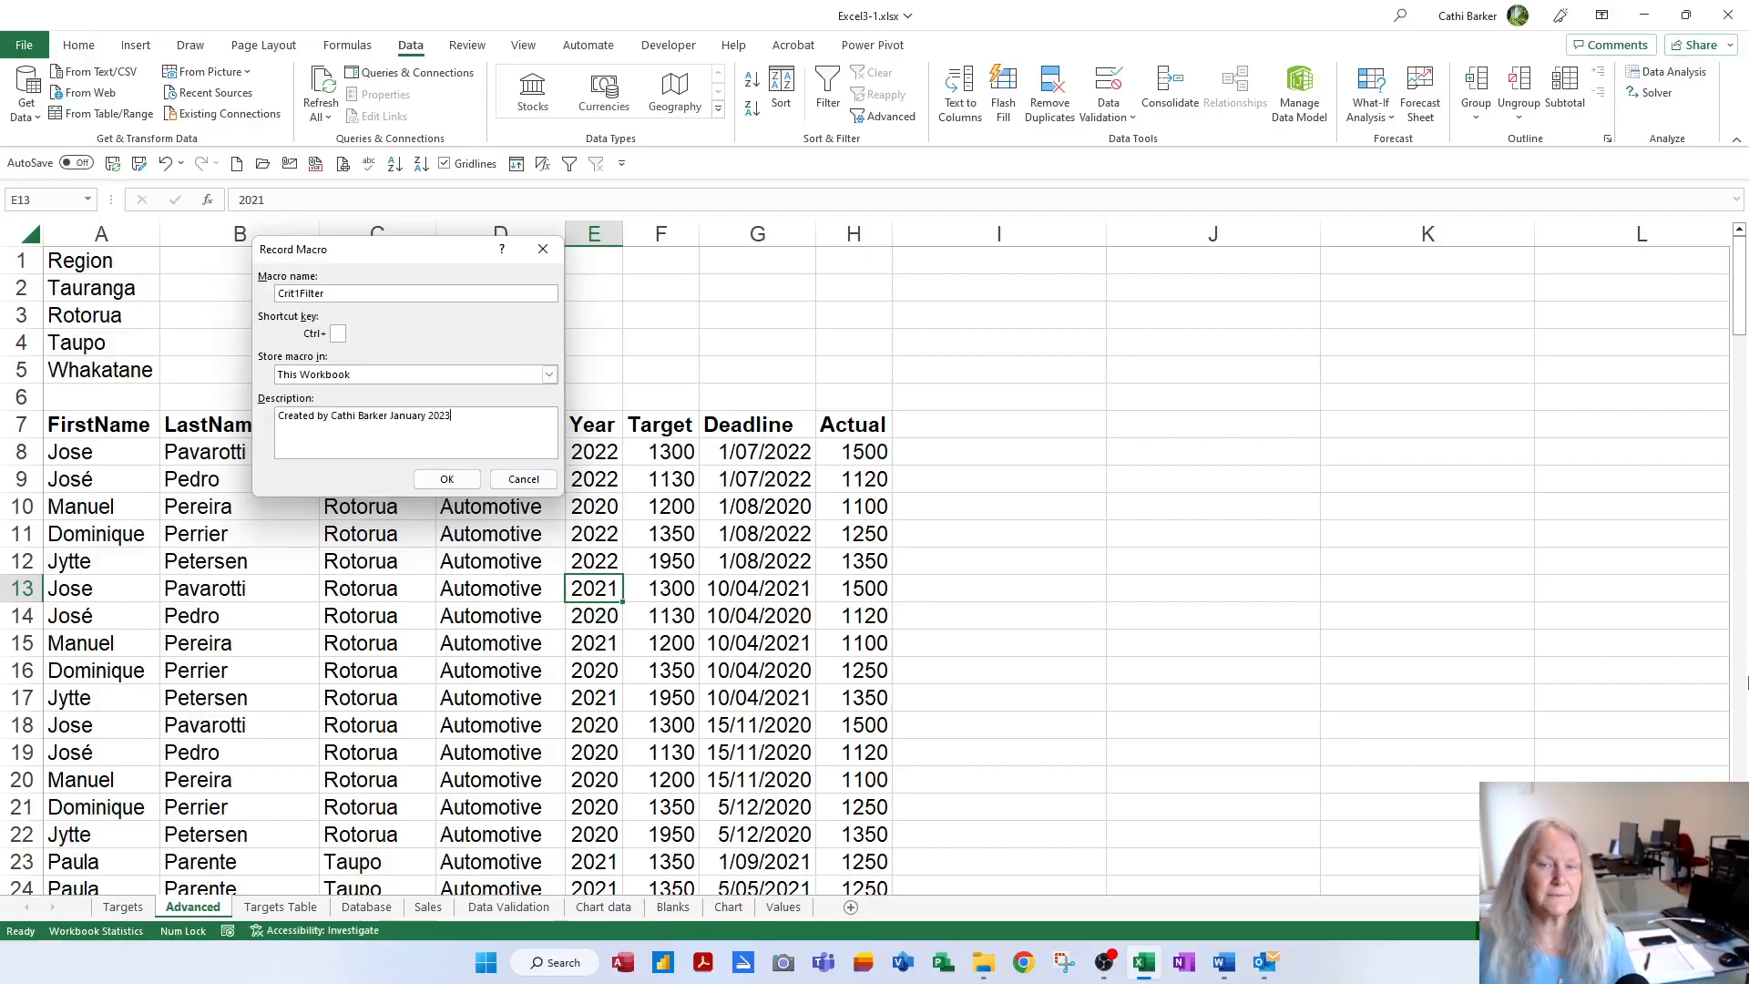
{"action": "left_click", "coordinate": [447, 479]}
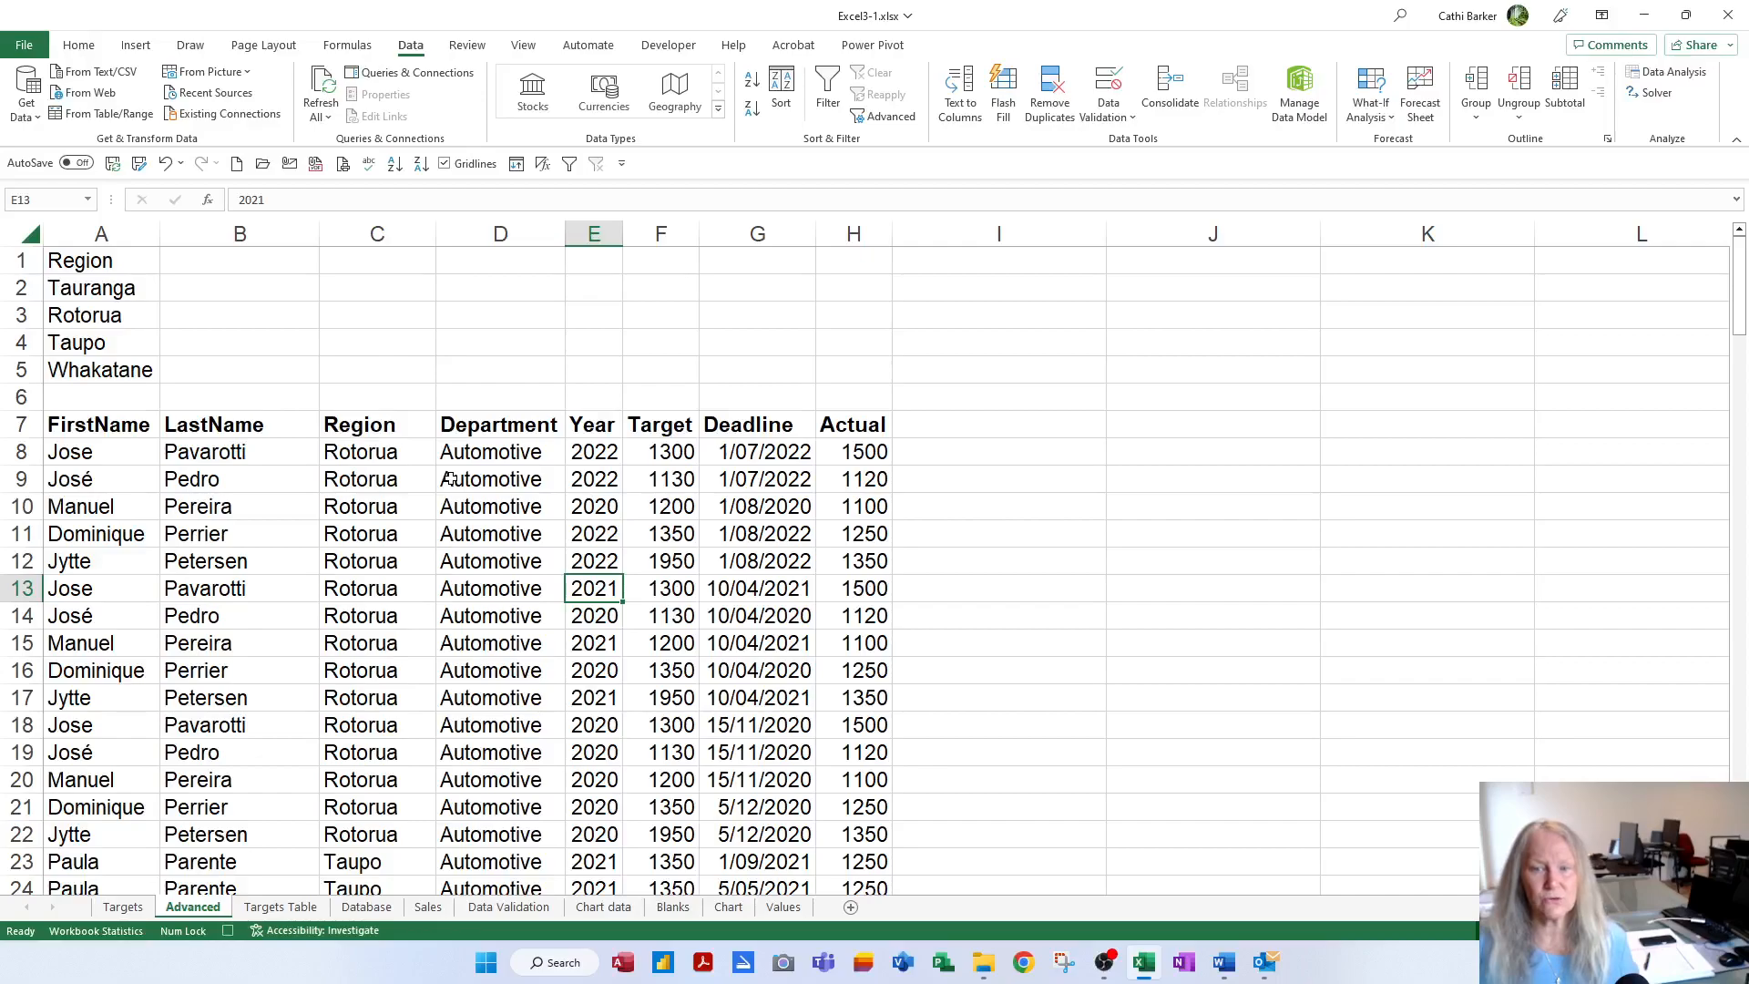
Select the results table from A7 with Ctrl+A, delete it, and reselect A7
{"action": "left_click", "coordinate": [101, 430]}
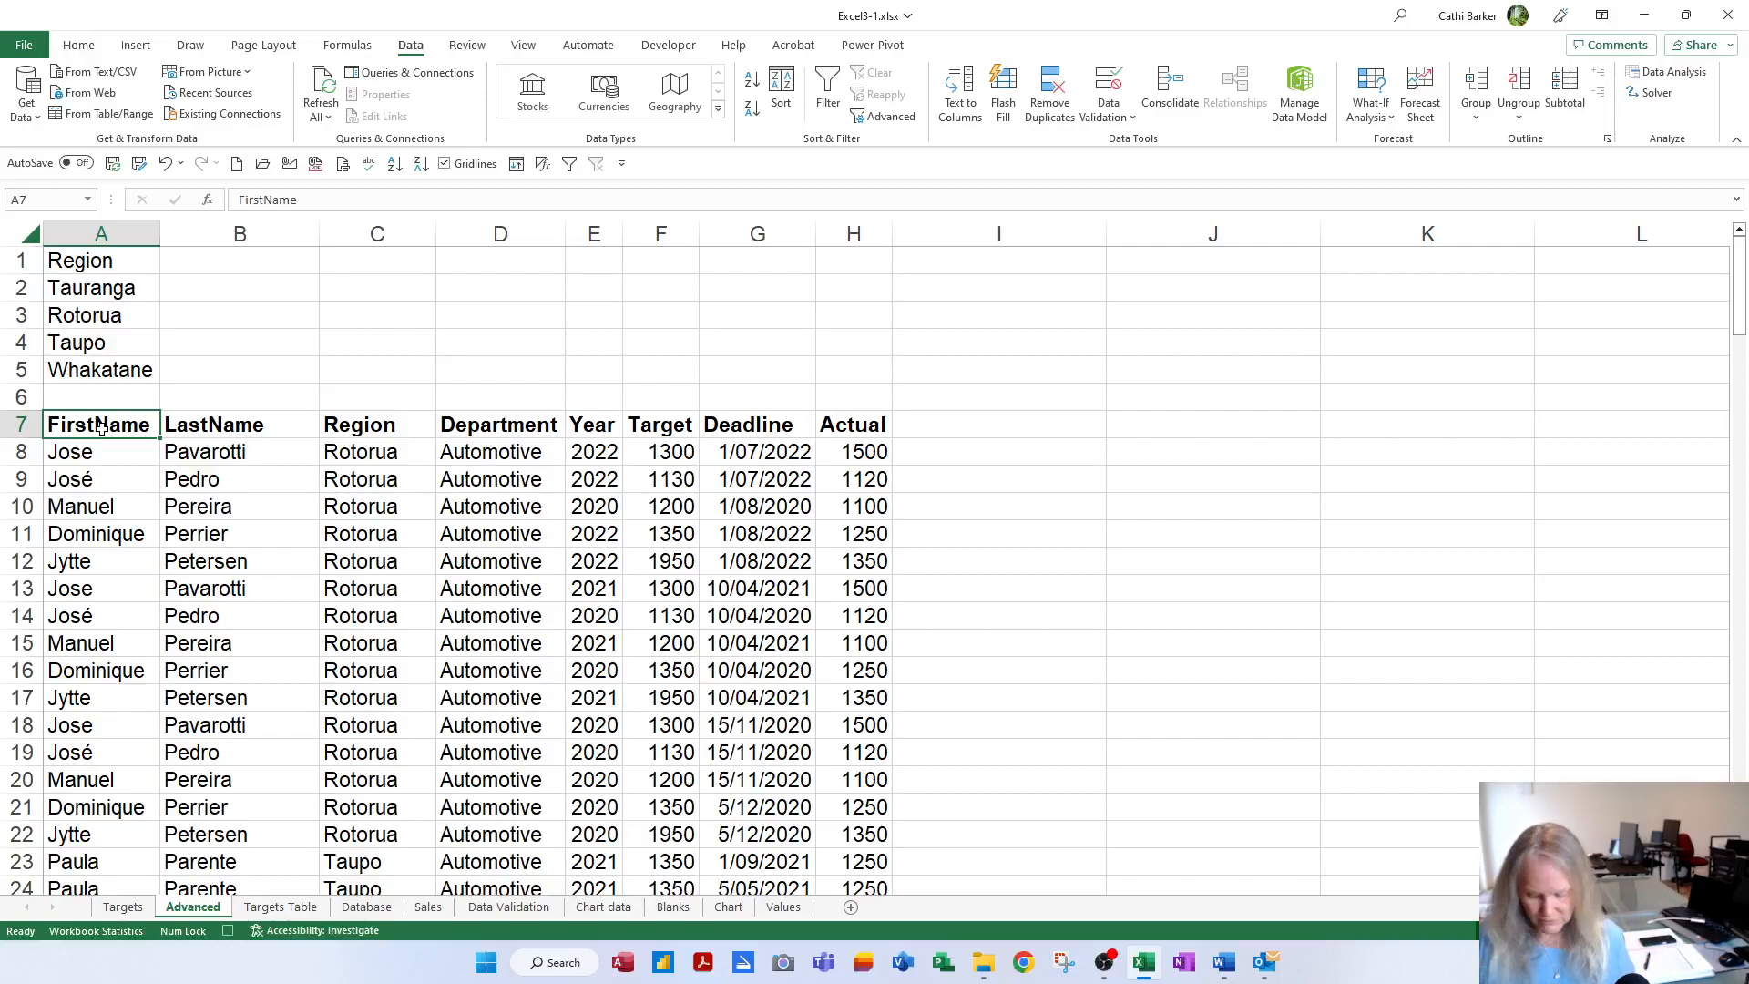
{"action": "key", "text": "ctrl+a"}
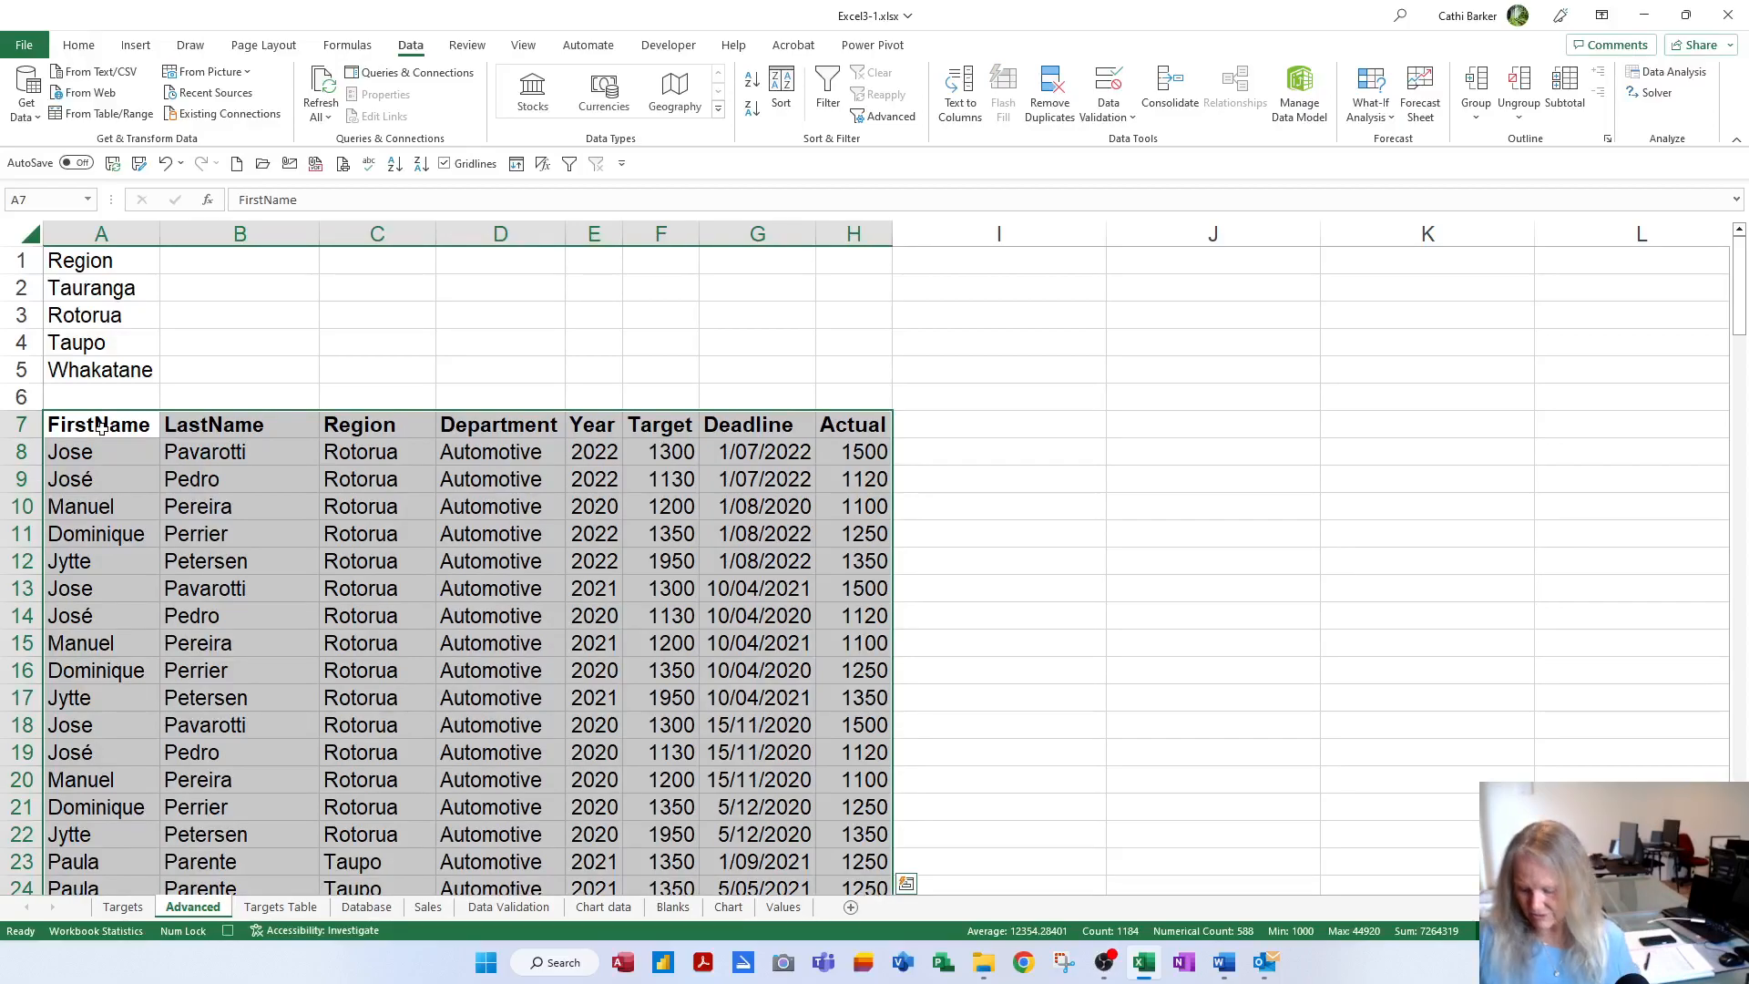
{"action": "key", "text": "Delete"}
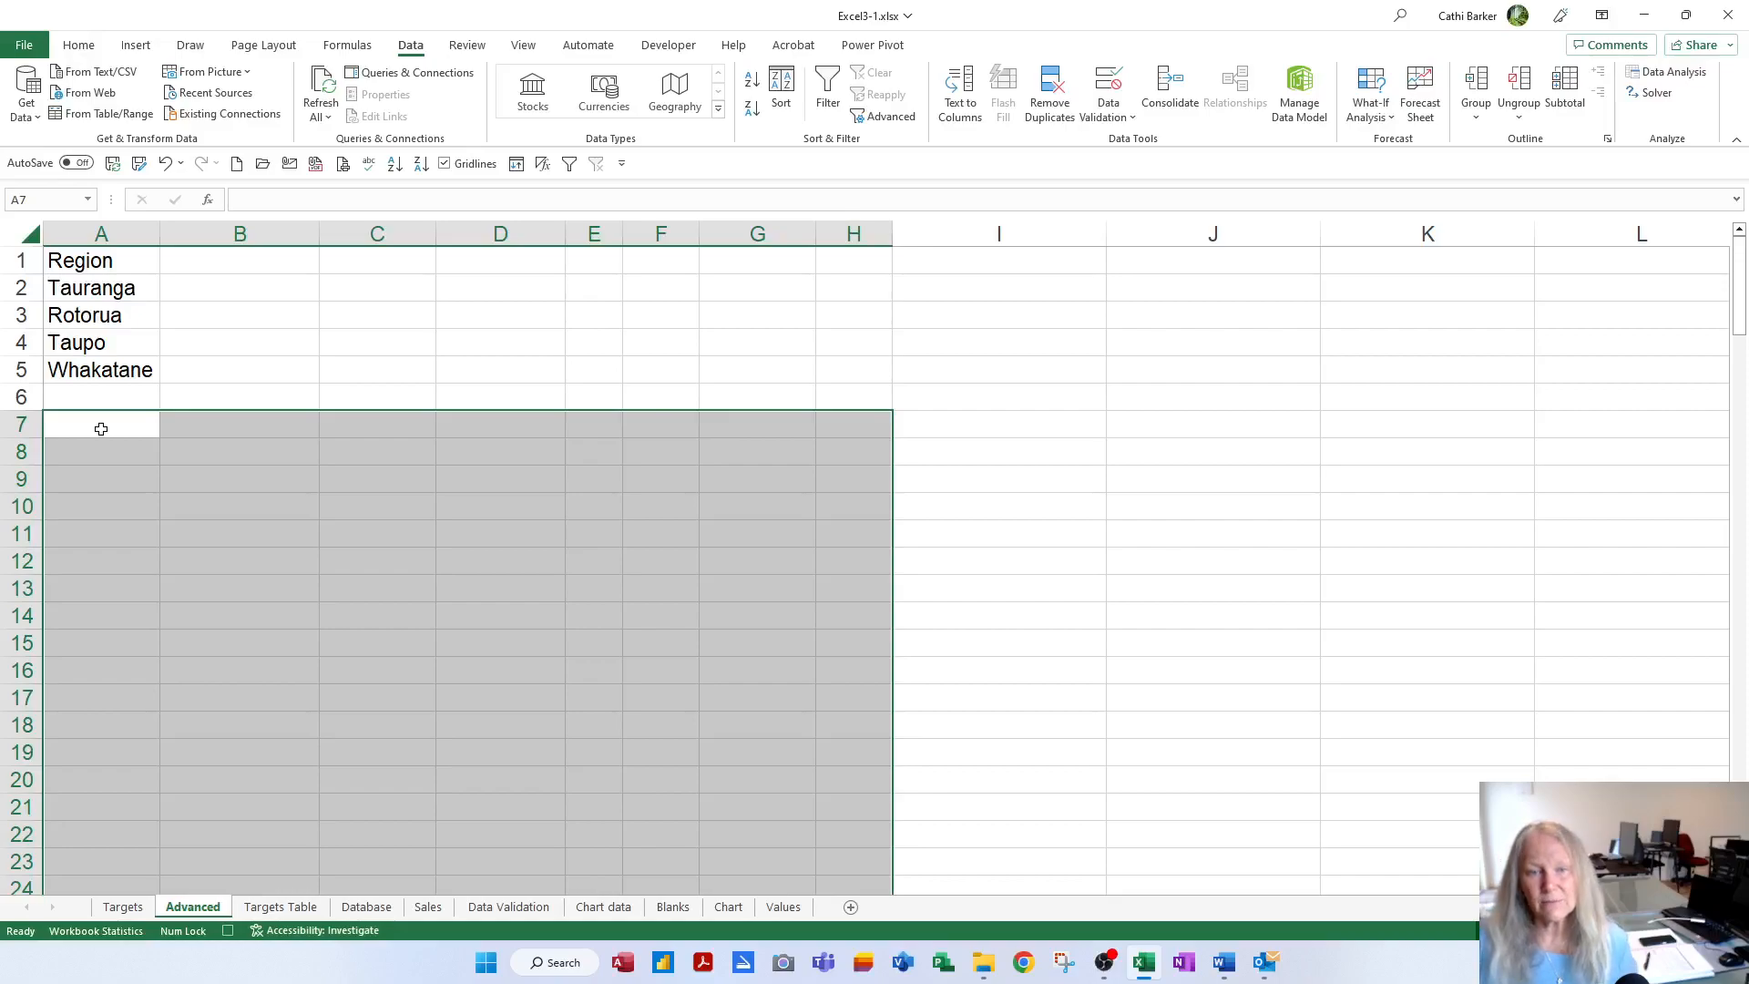
{"action": "left_click", "coordinate": [101, 428]}
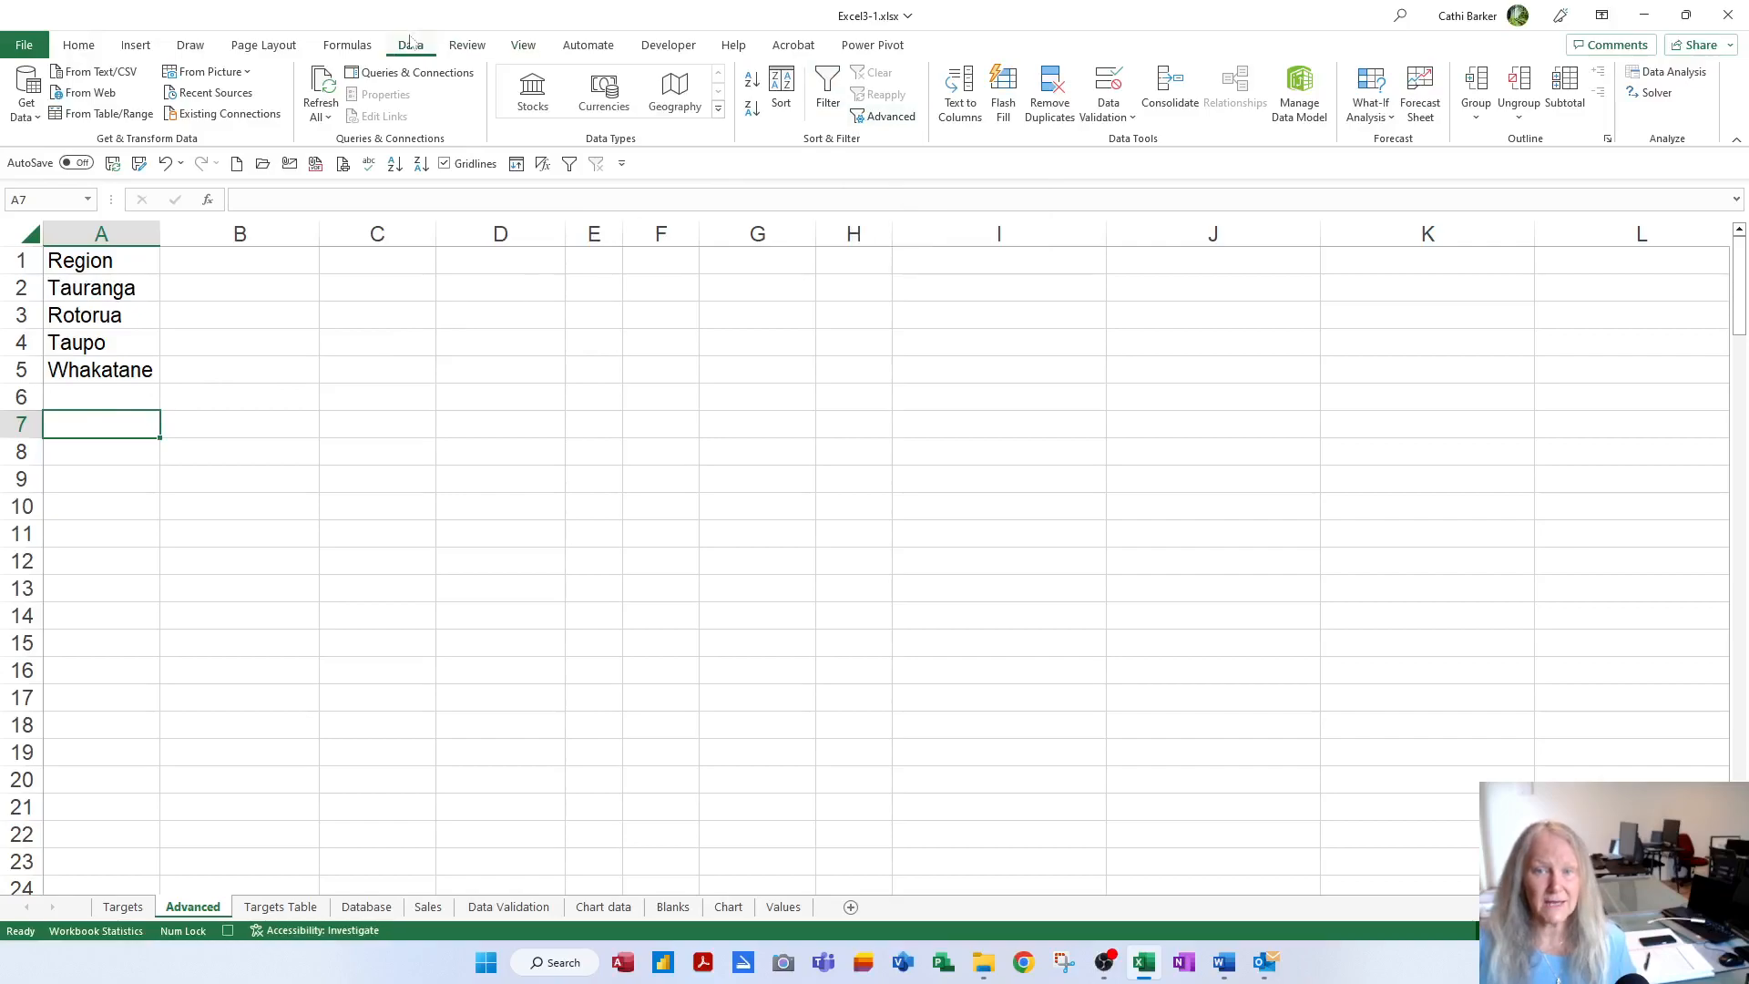
Set Advanced Filter to copy to another location with TargetList as the list range
{"action": "left_click", "coordinate": [882, 116]}
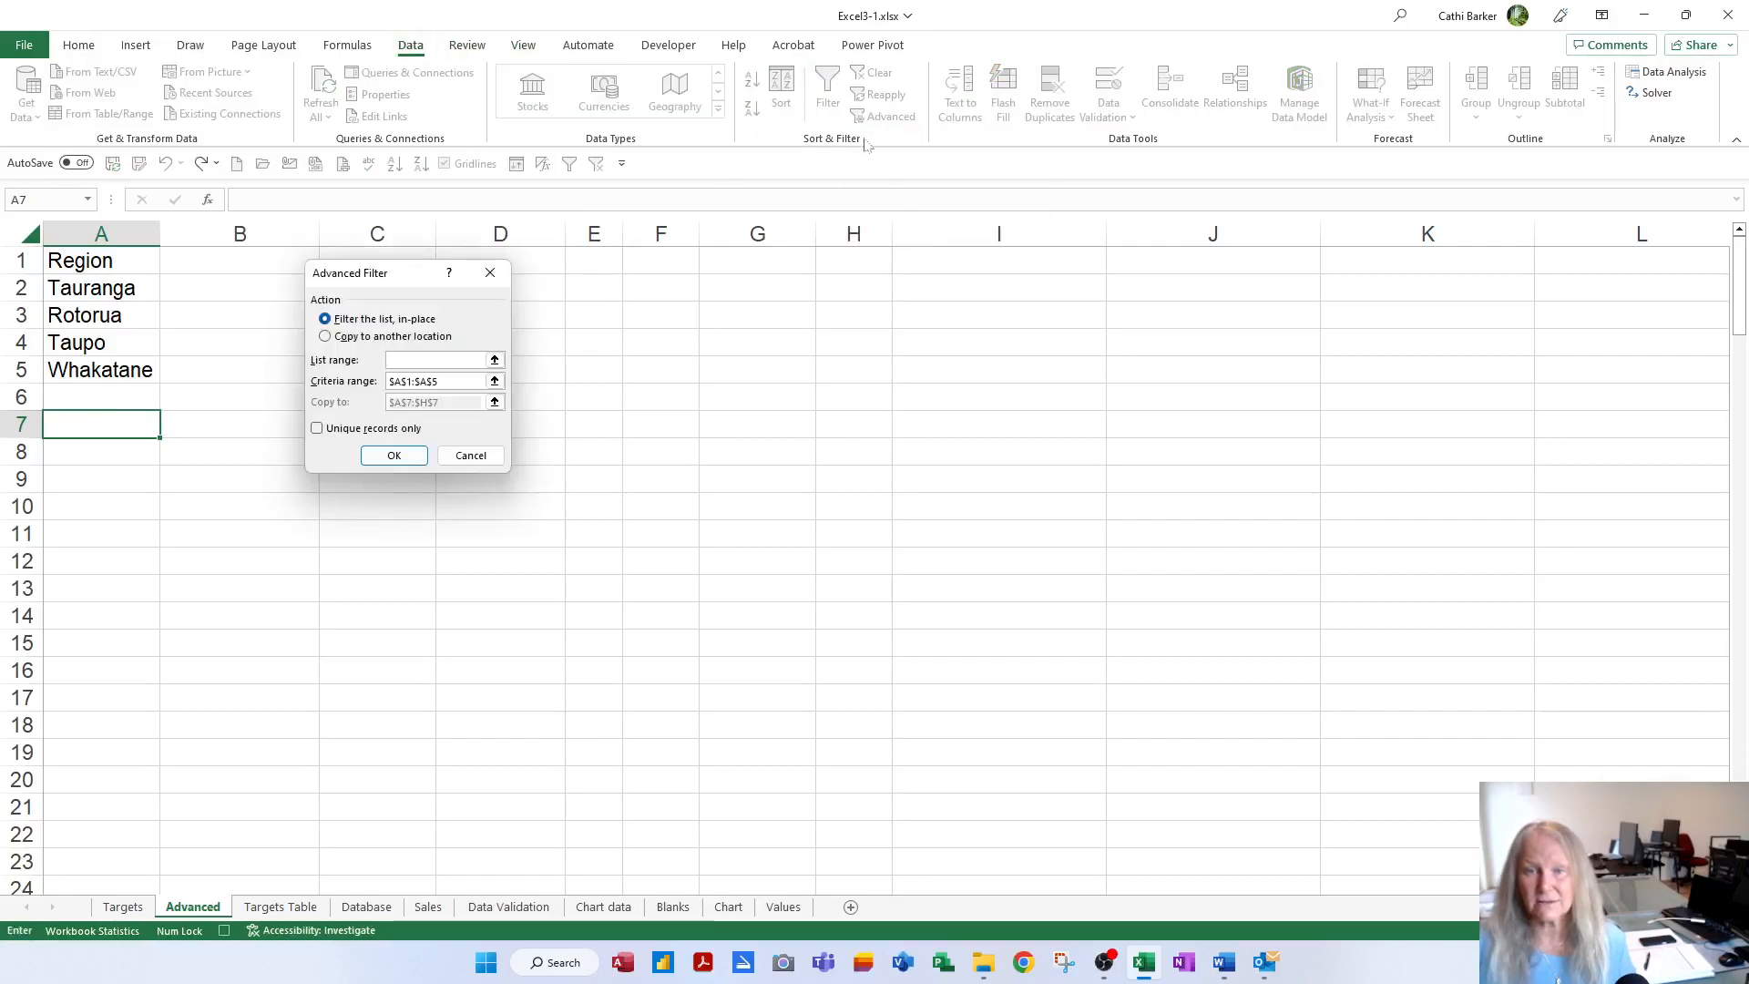
{"action": "left_click", "coordinate": [401, 337]}
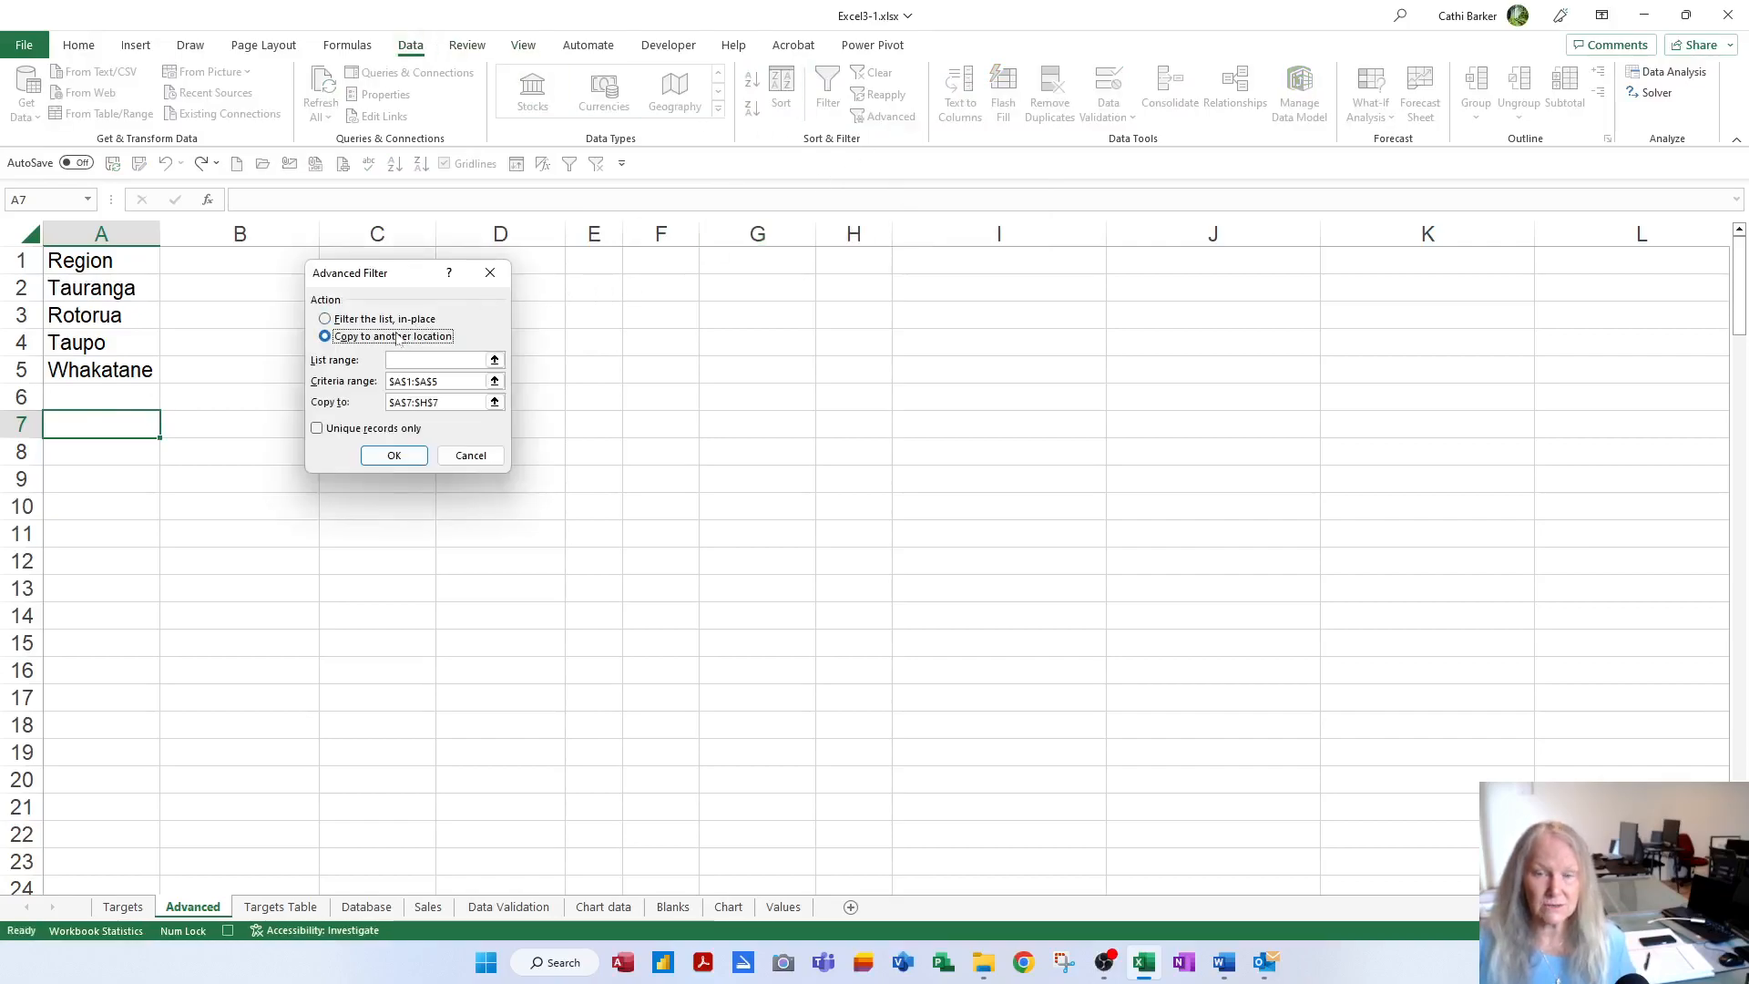
{"action": "left_click", "coordinate": [436, 360]}
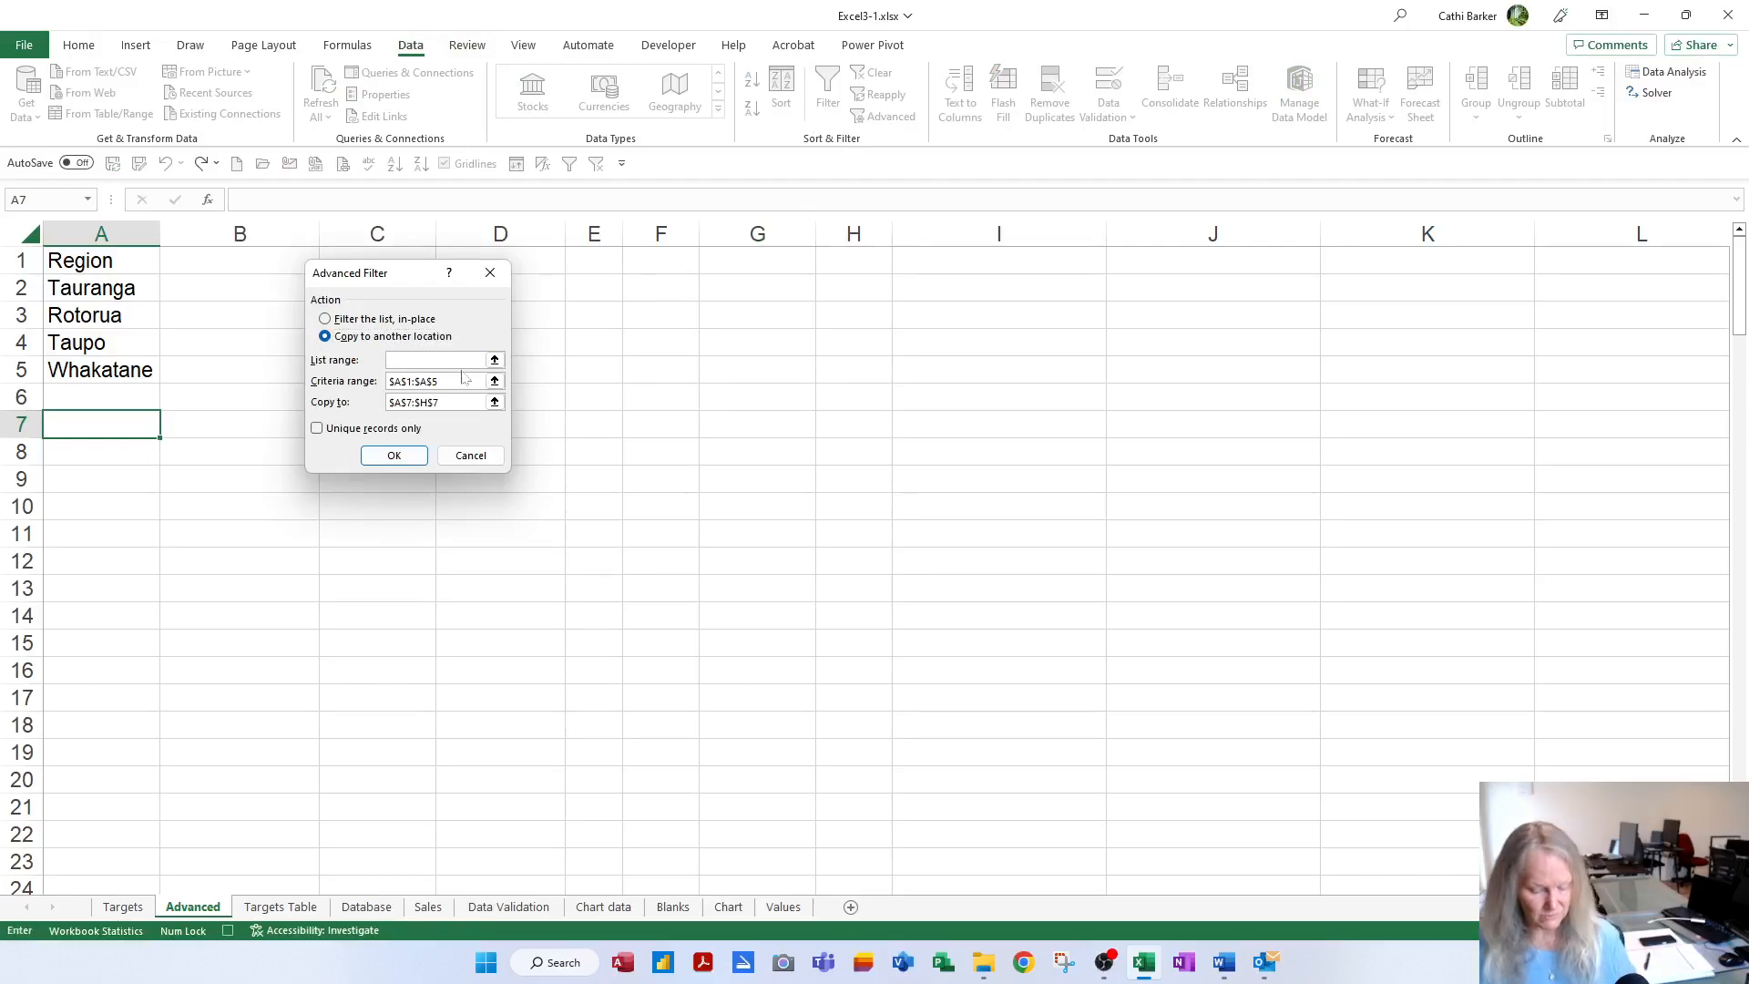
{"action": "key", "text": "F3"}
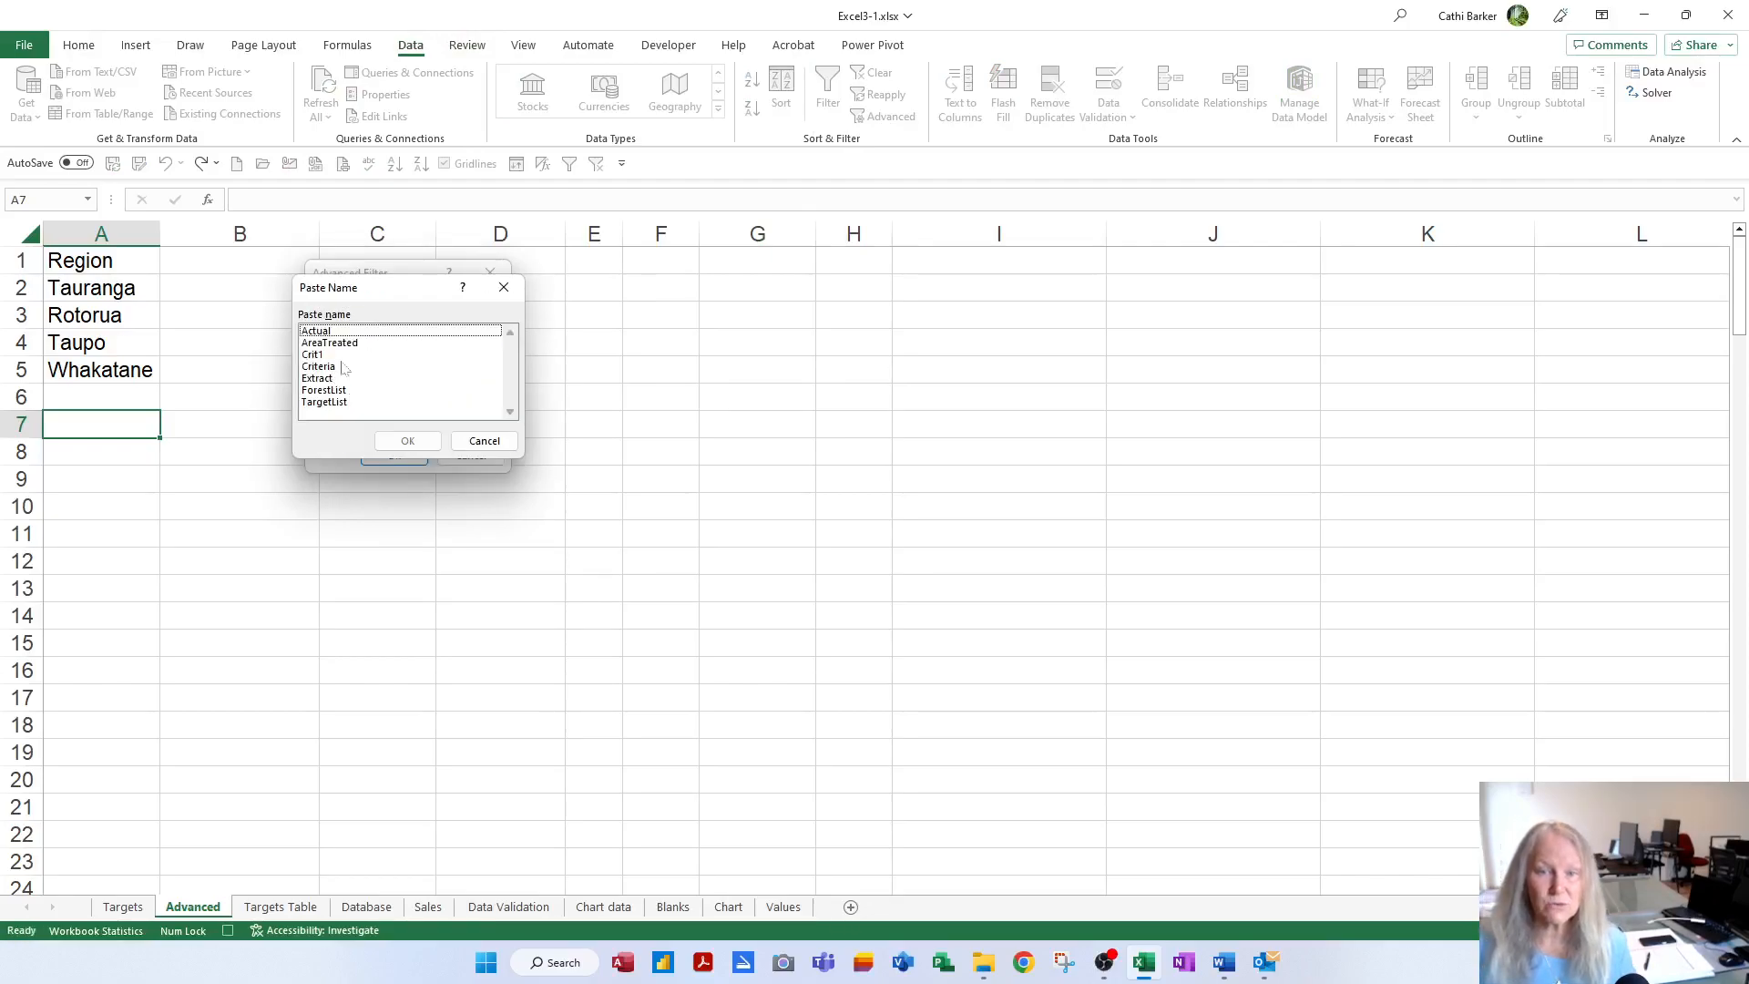
{"action": "left_click", "coordinate": [337, 404]}
{"action": "double_click", "coordinate": [337, 402]}
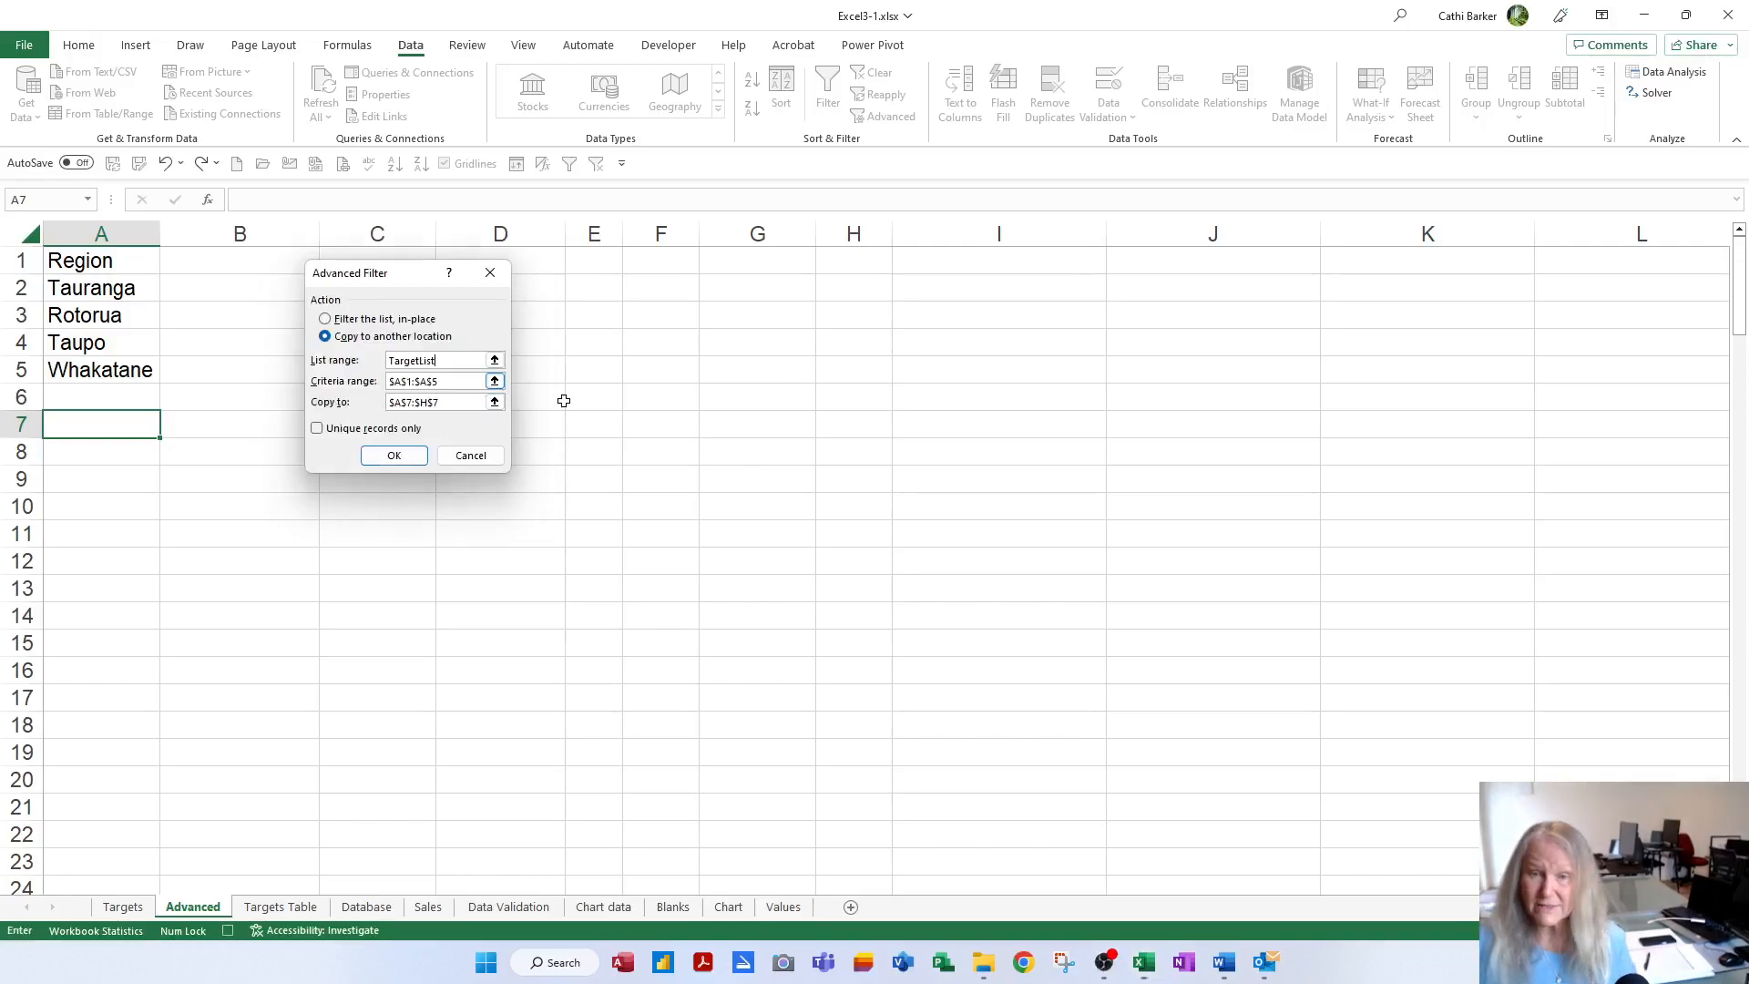
Use Crit1 as criteria, copy to A7, and run the filter
{"action": "key", "text": "Tab"}
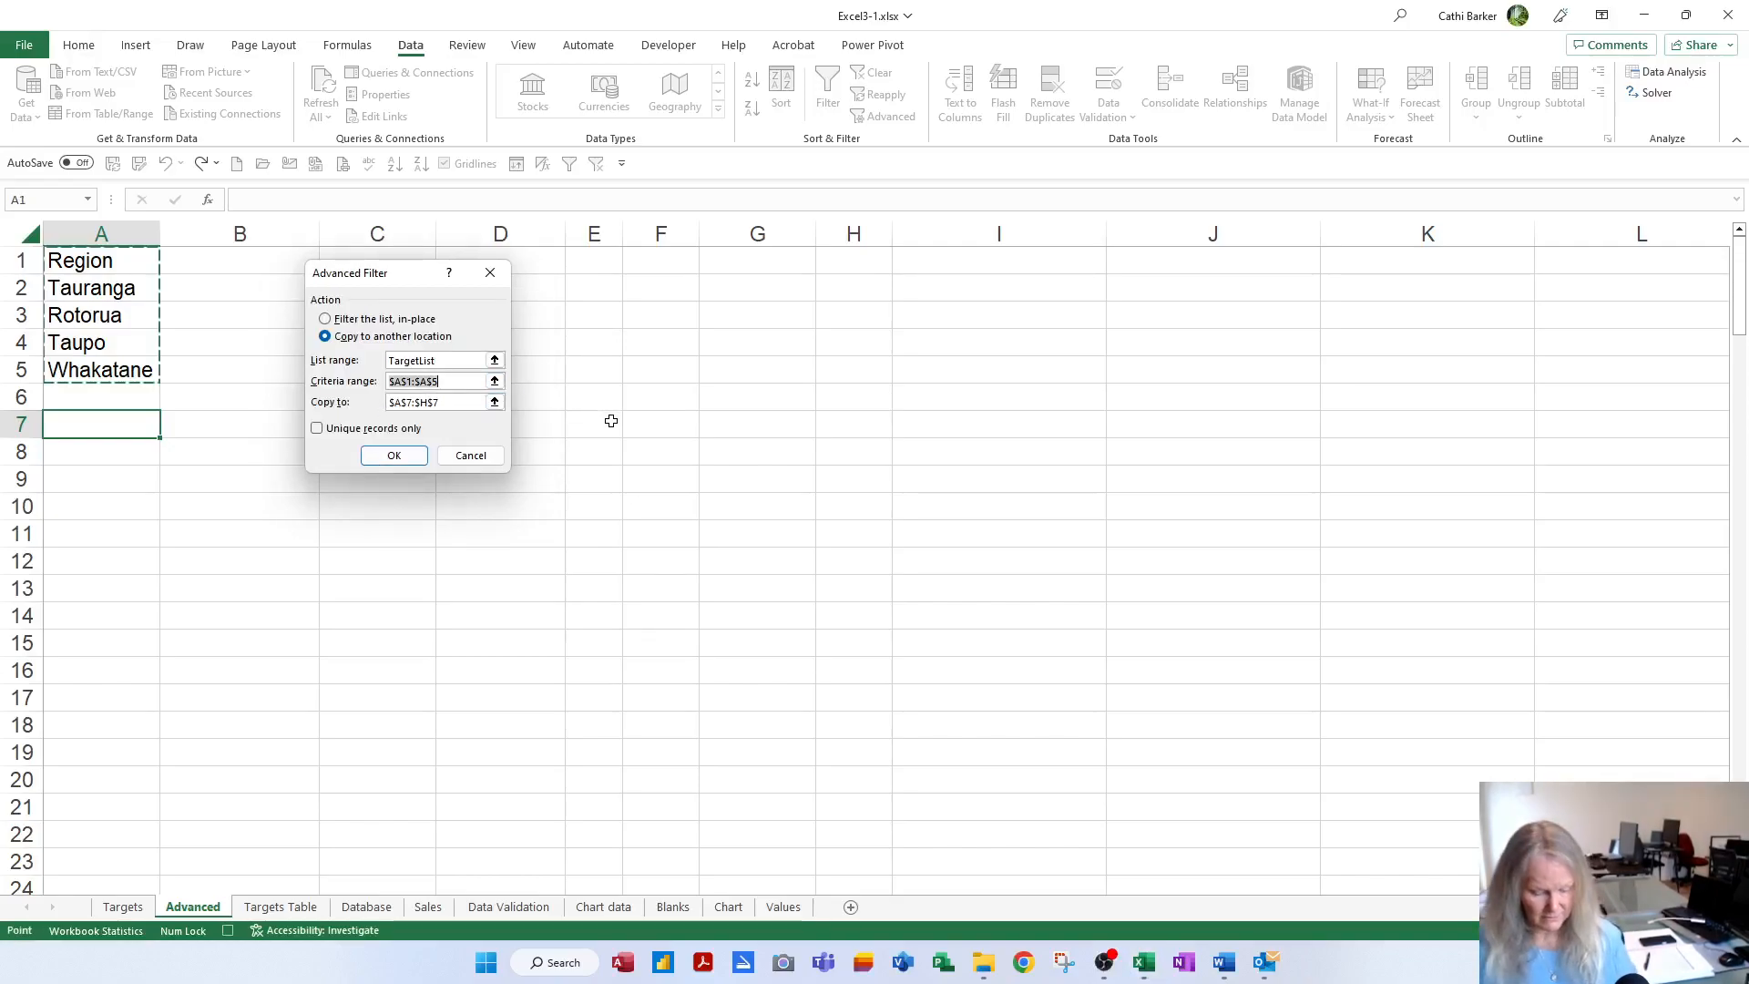
{"action": "key", "text": "F3"}
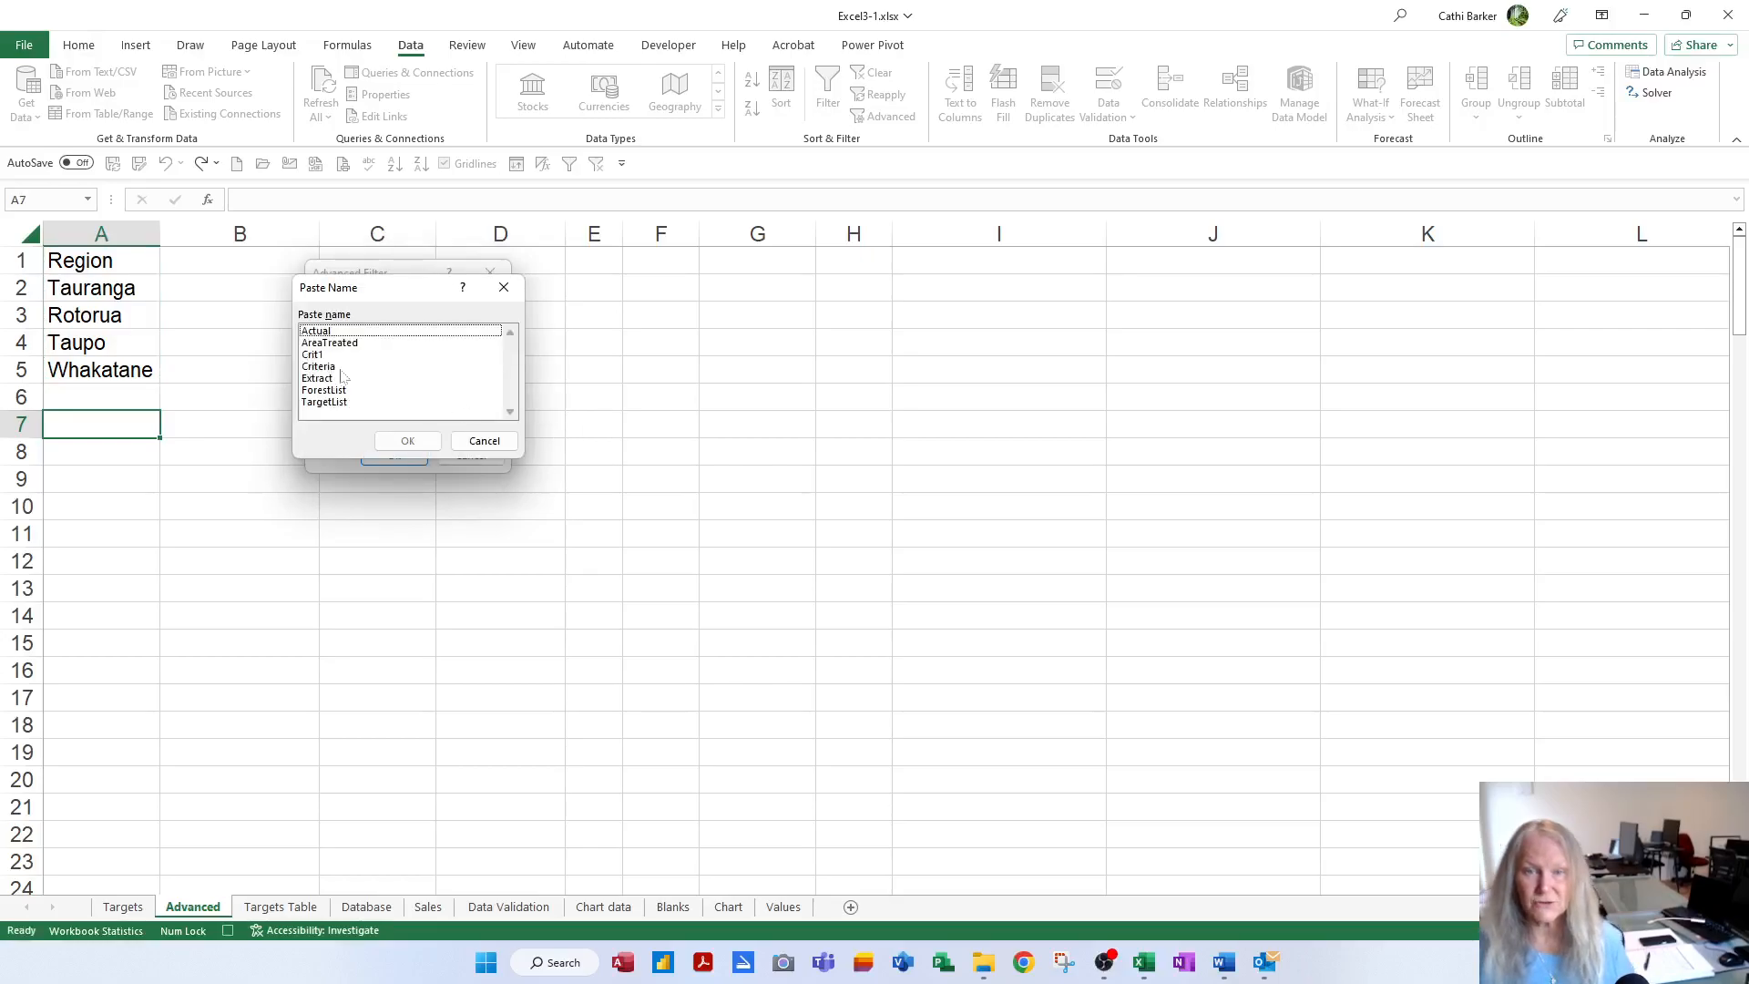
{"action": "double_click", "coordinate": [320, 355]}
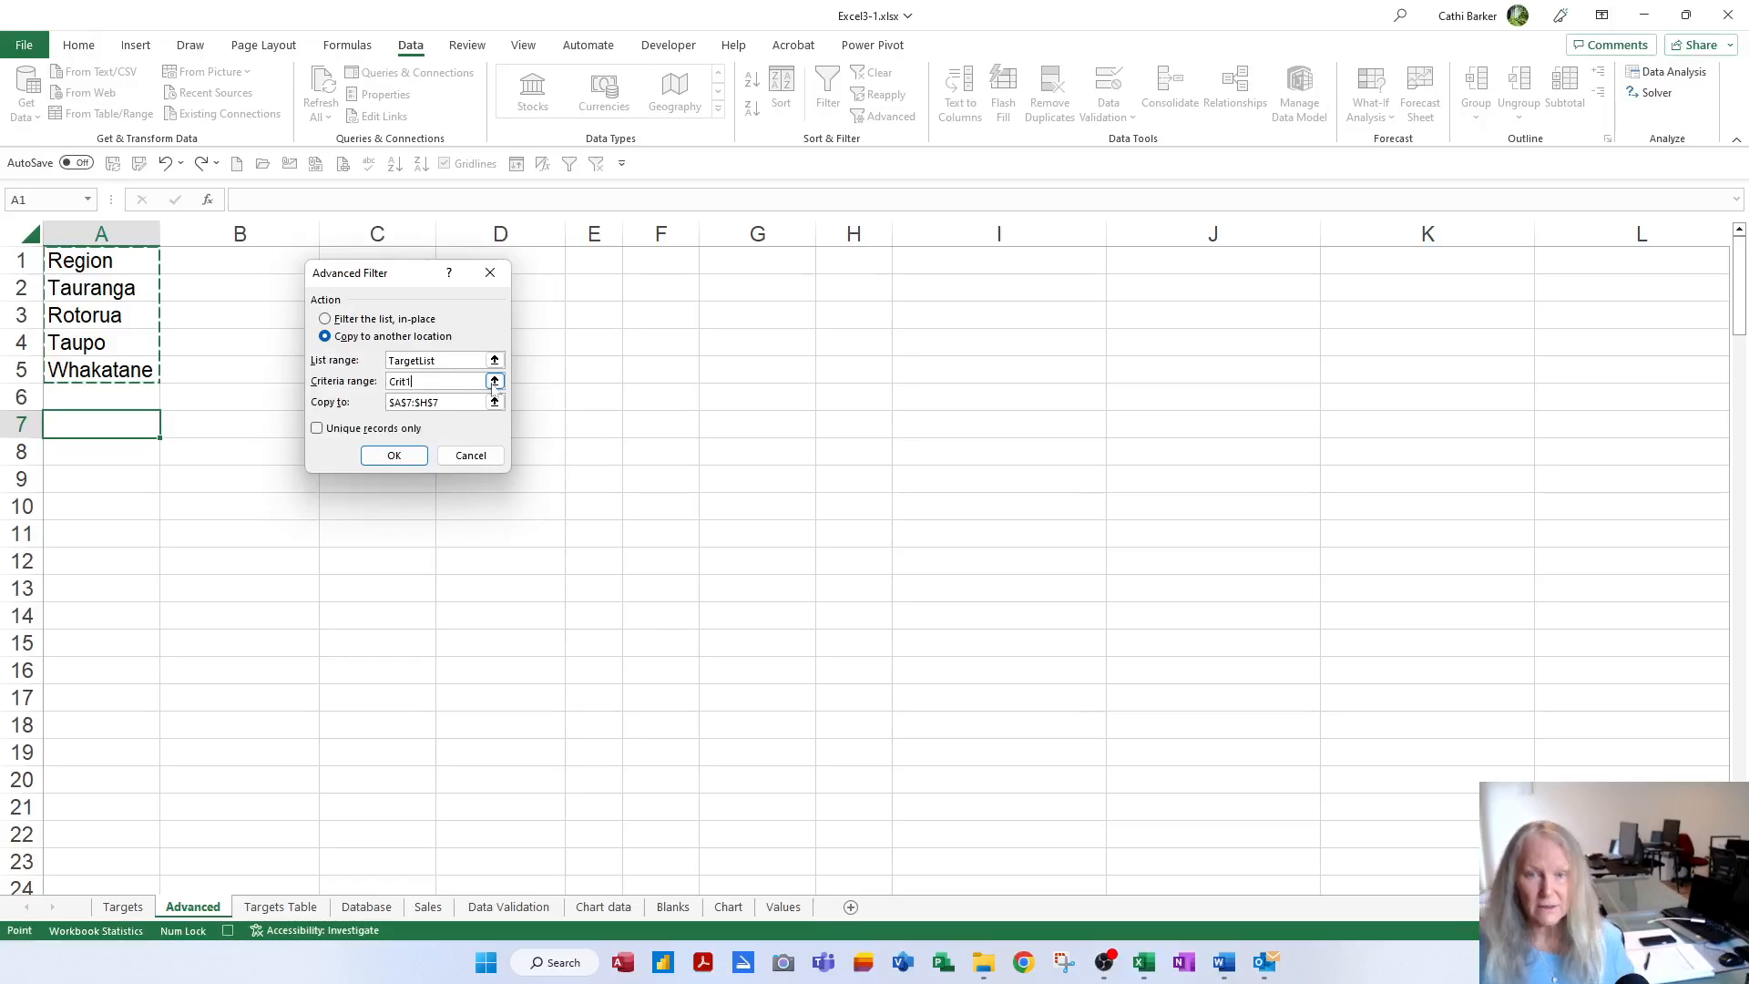
{"action": "key", "text": "Tab"}
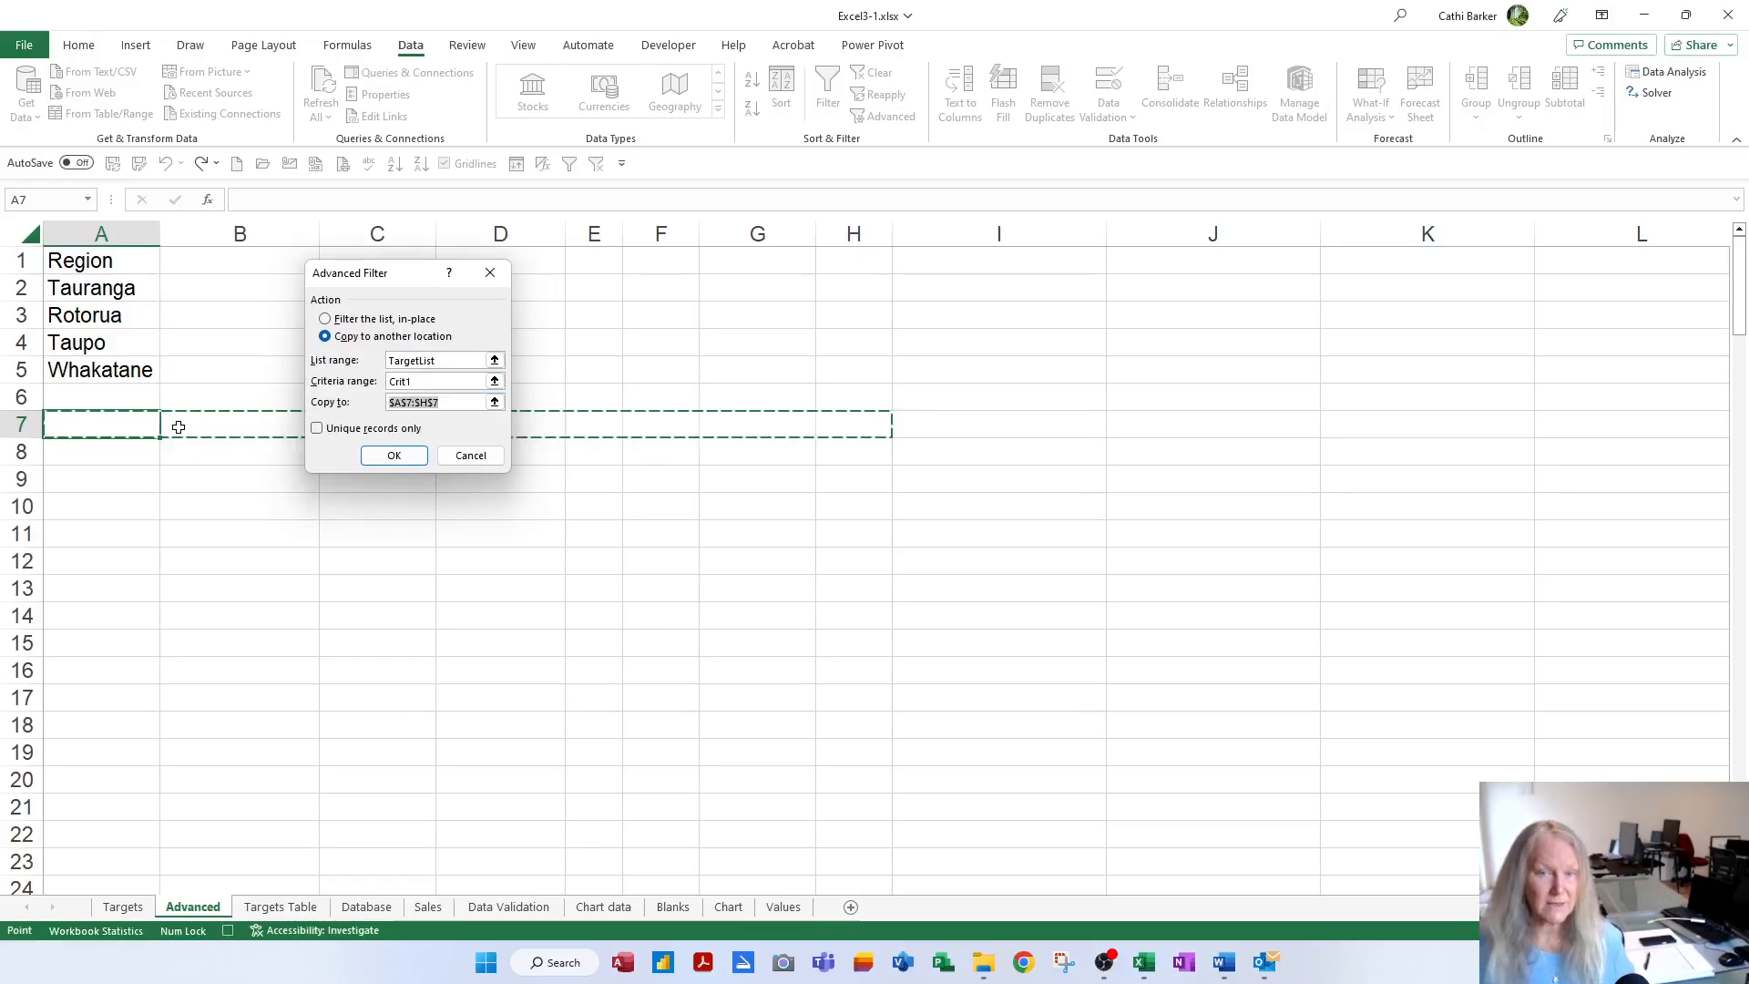
{"action": "left_click", "coordinate": [129, 427]}
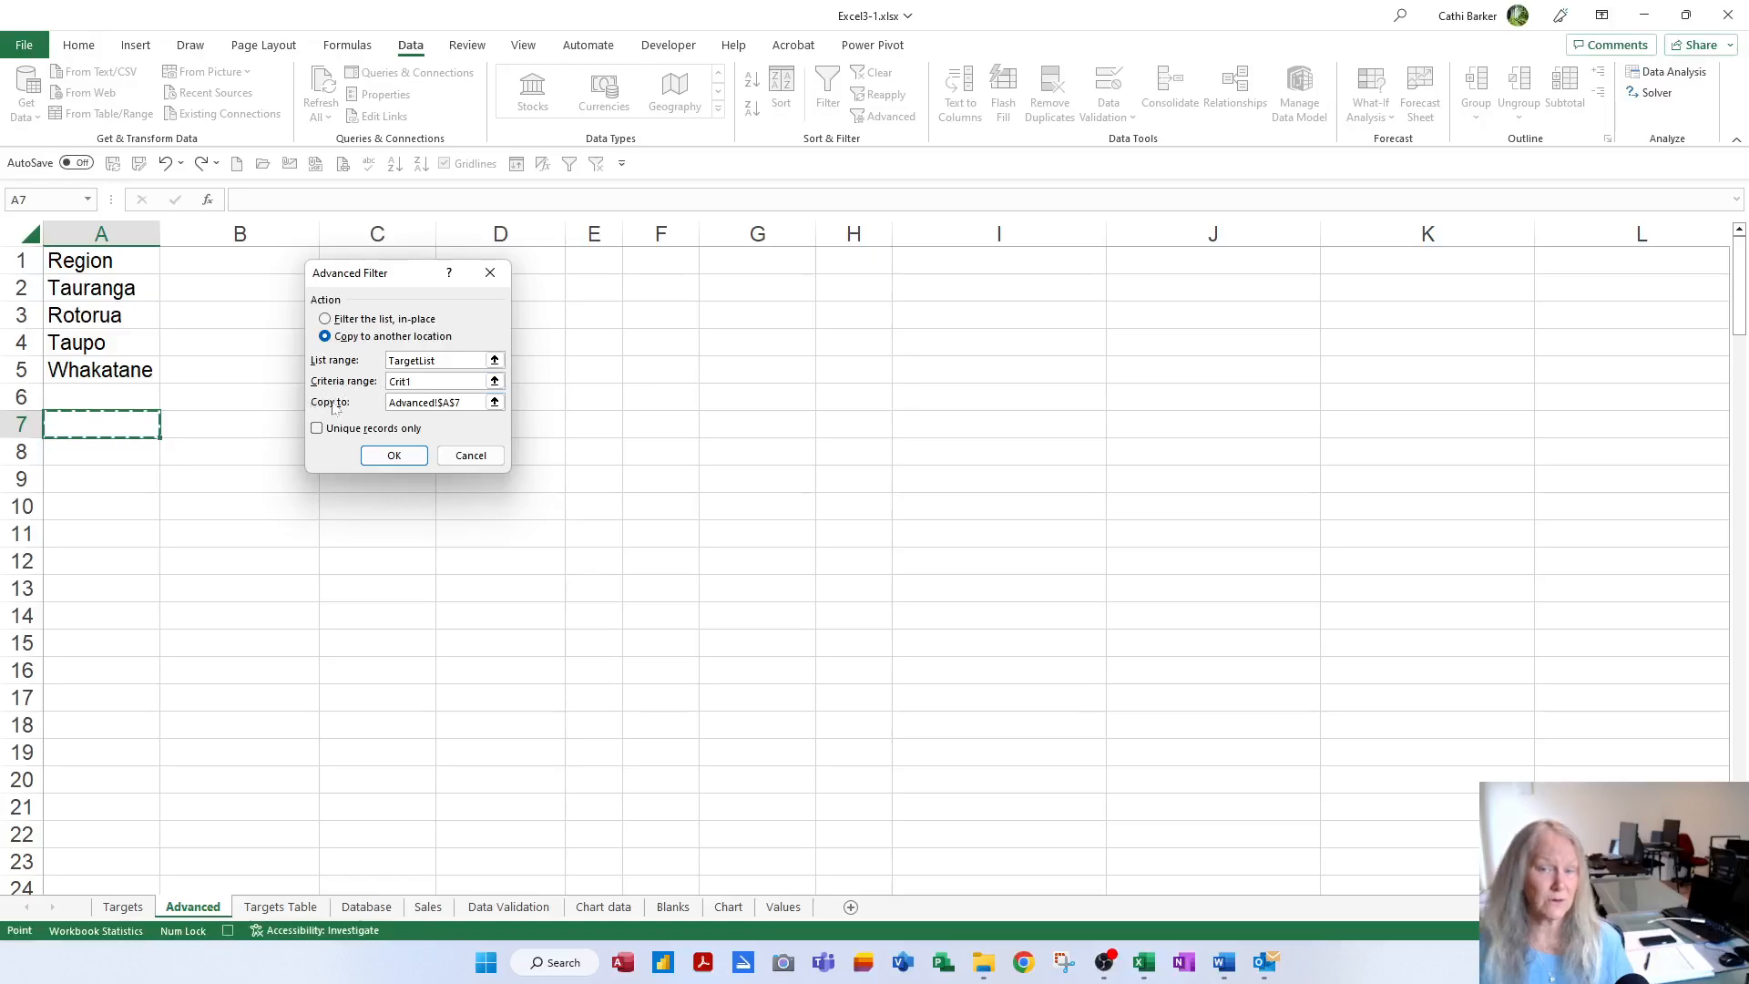
{"action": "left_click", "coordinate": [394, 456]}
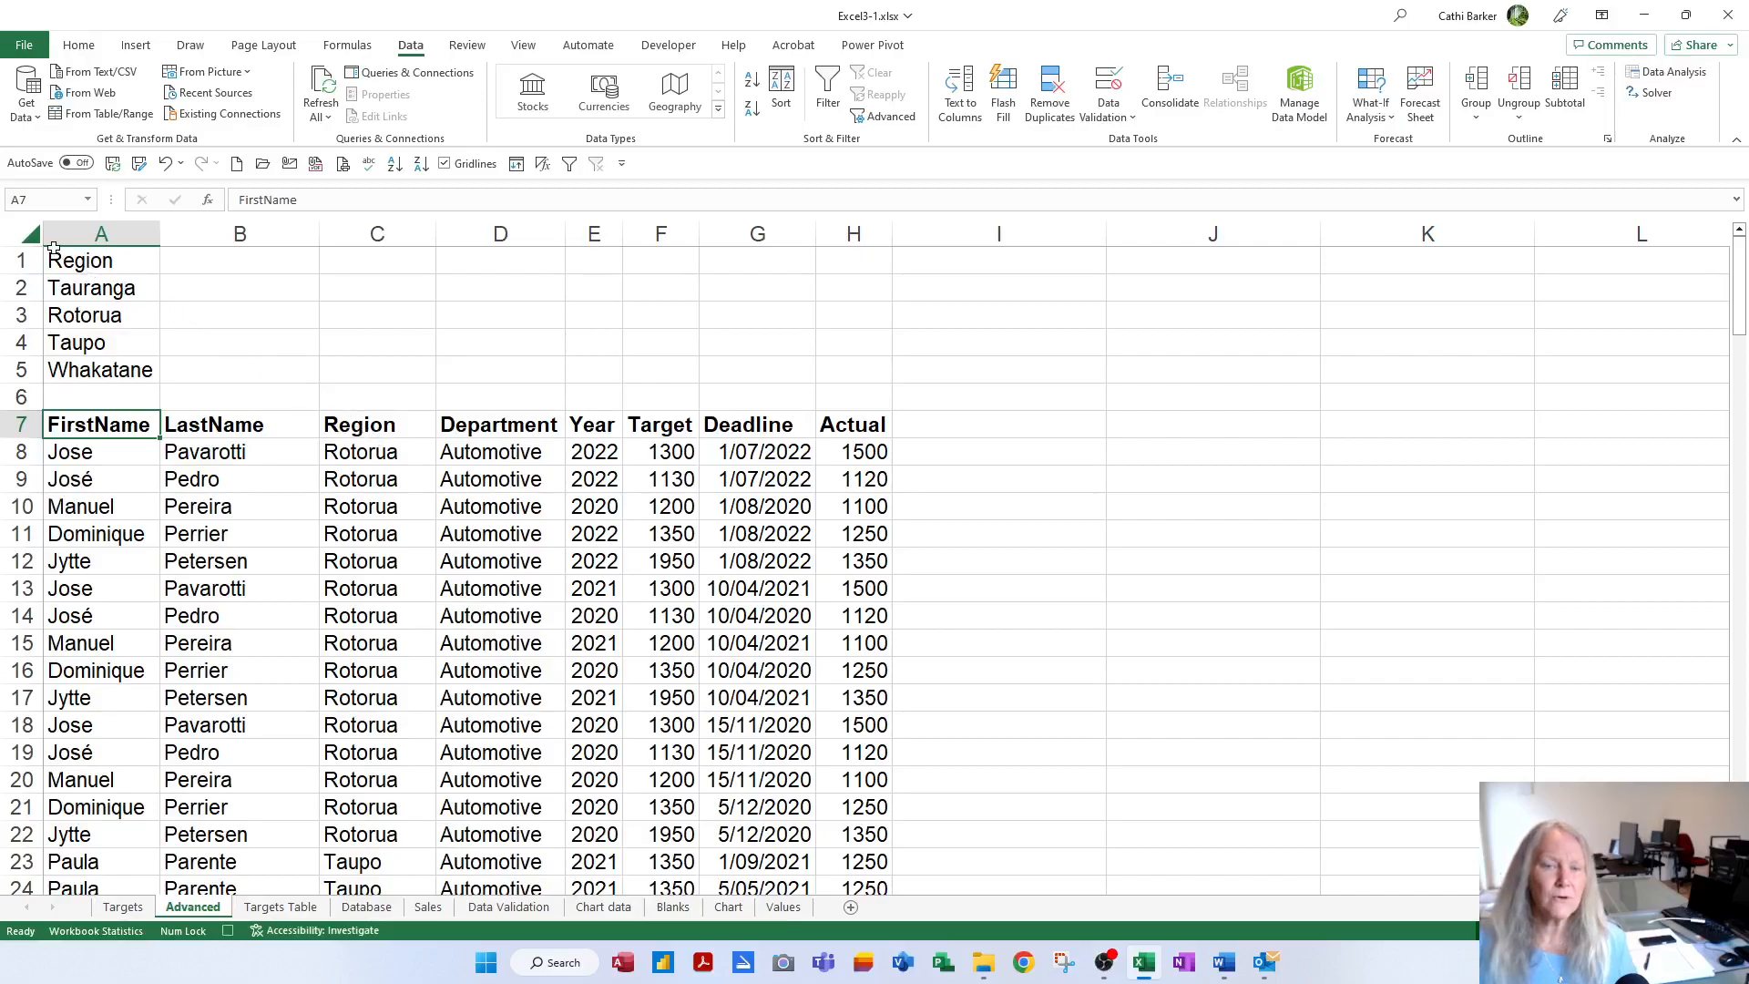
Select the whole sheet, AutoFit all columns to their contents, and return to A1
{"action": "left_click", "coordinate": [19, 232]}
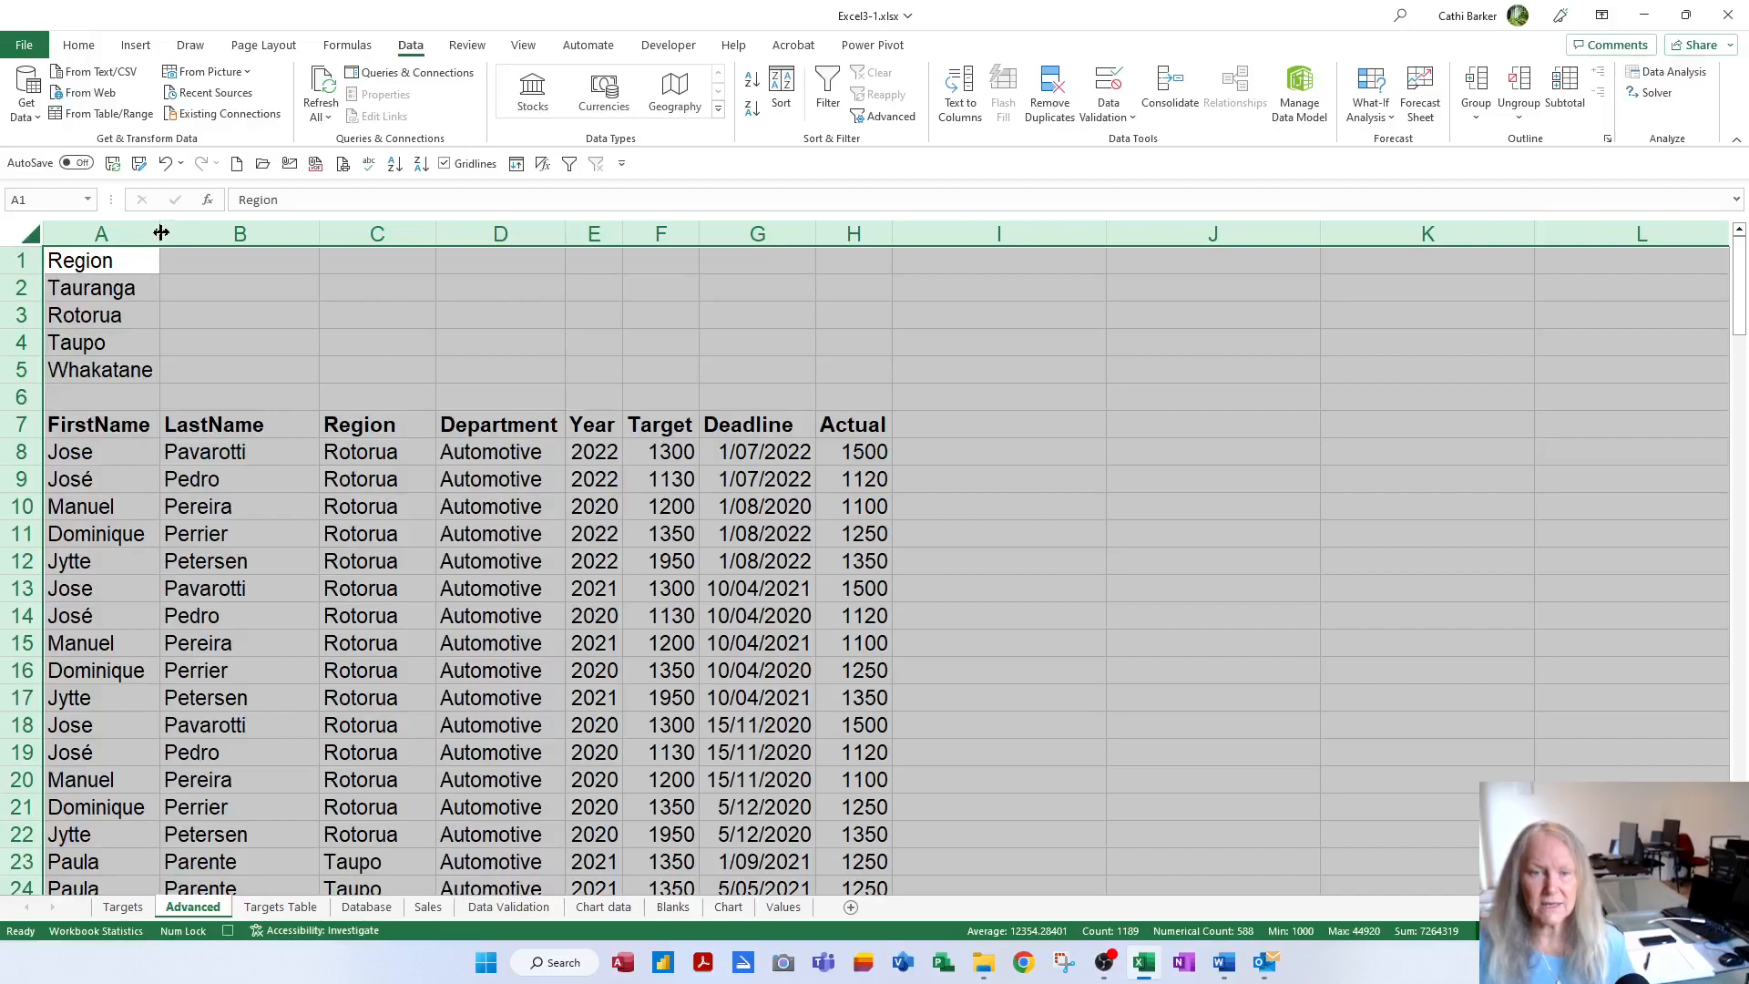
{"action": "left_click_drag", "start_coordinate": [161, 233], "coordinate": [317, 229]}
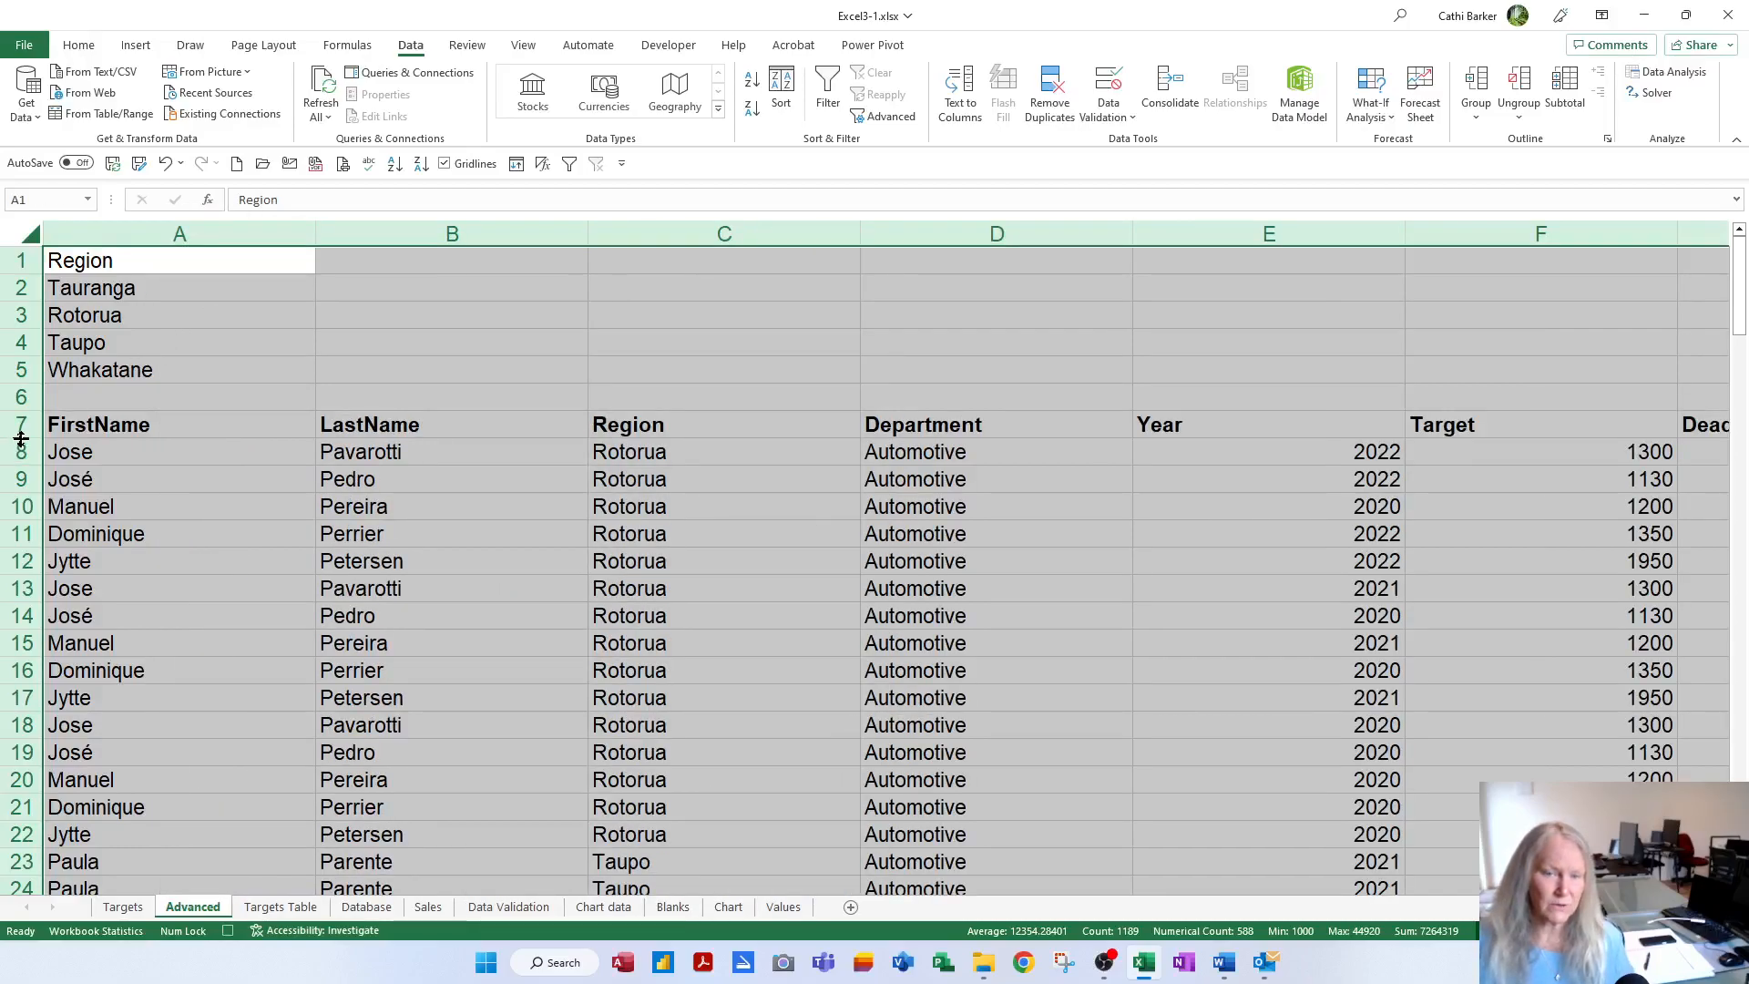
{"action": "left_click_drag", "start_coordinate": [20, 439], "coordinate": [20, 439]}
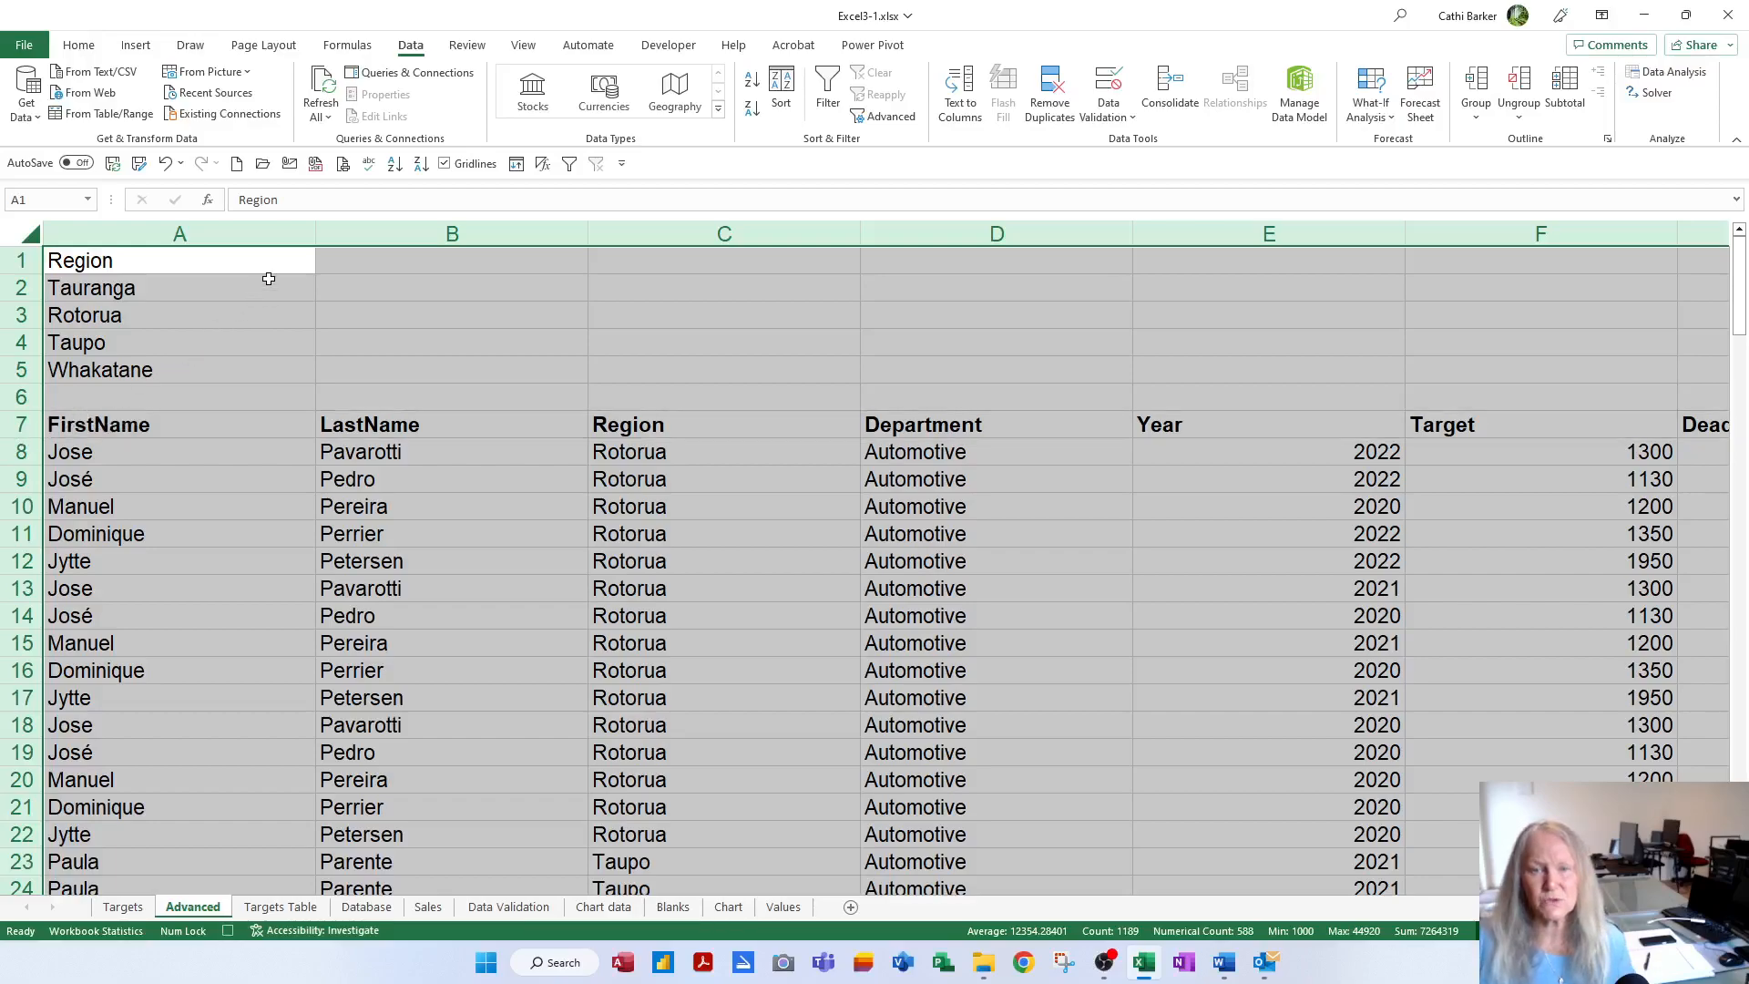
{"action": "double_click", "coordinate": [316, 229]}
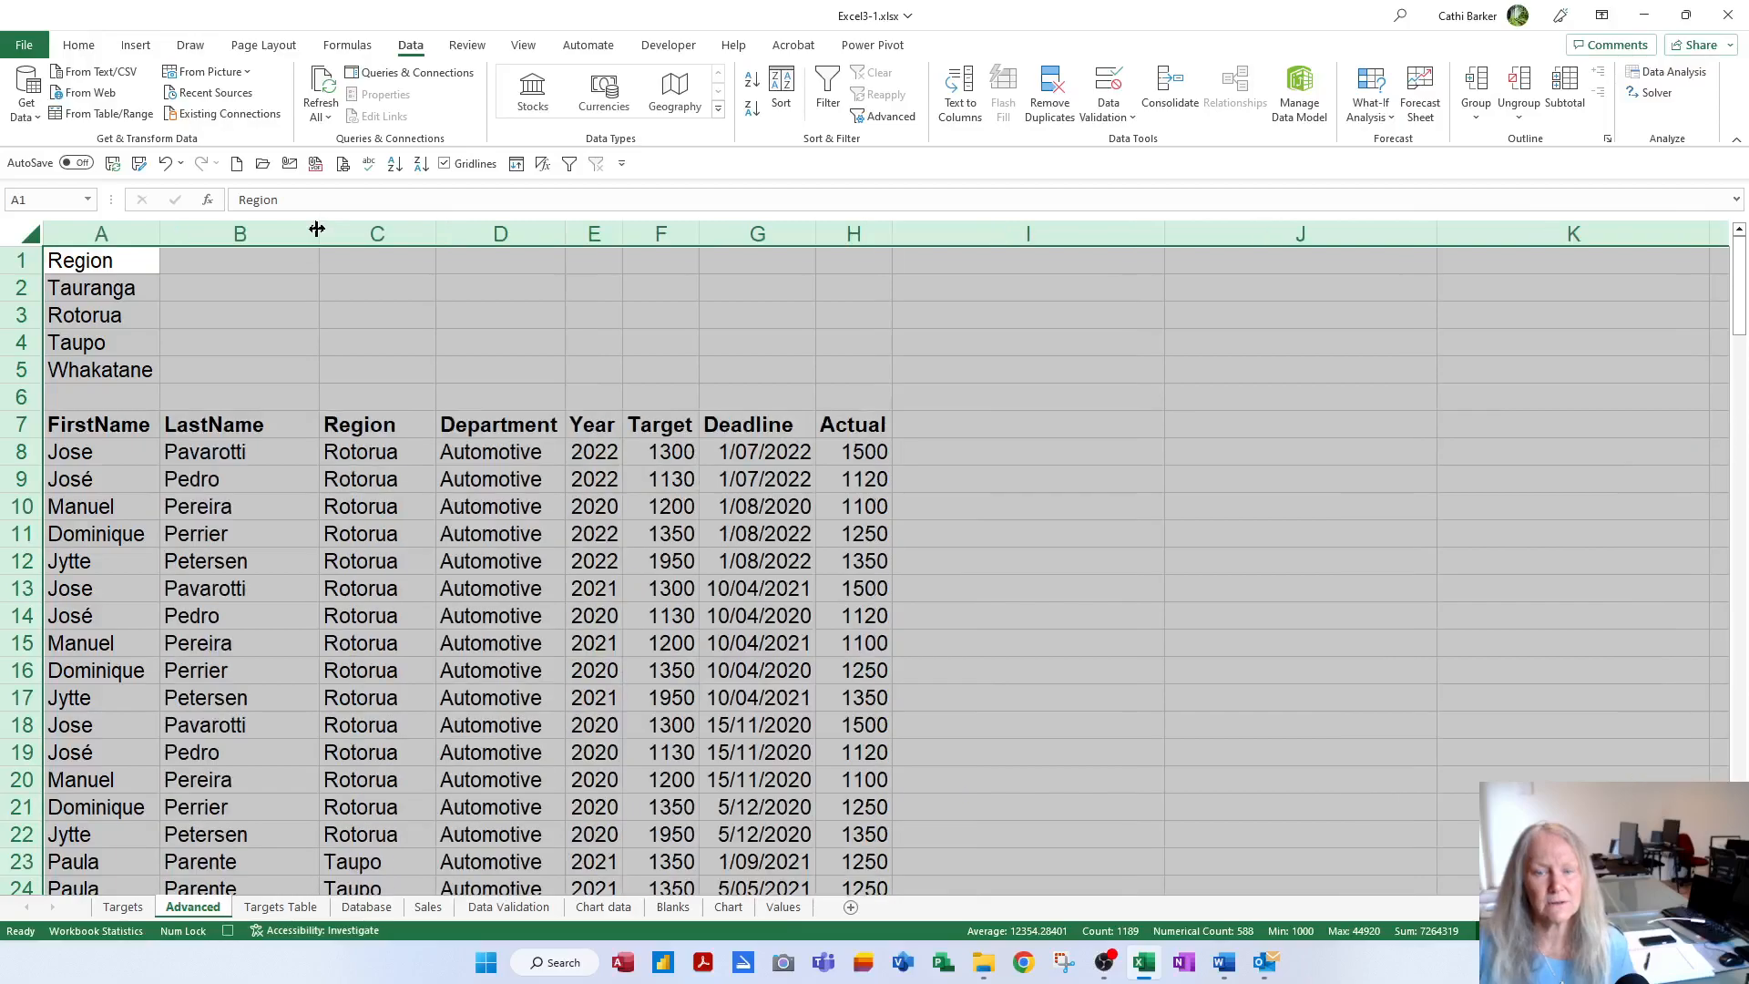
{"action": "left_click", "coordinate": [127, 262]}
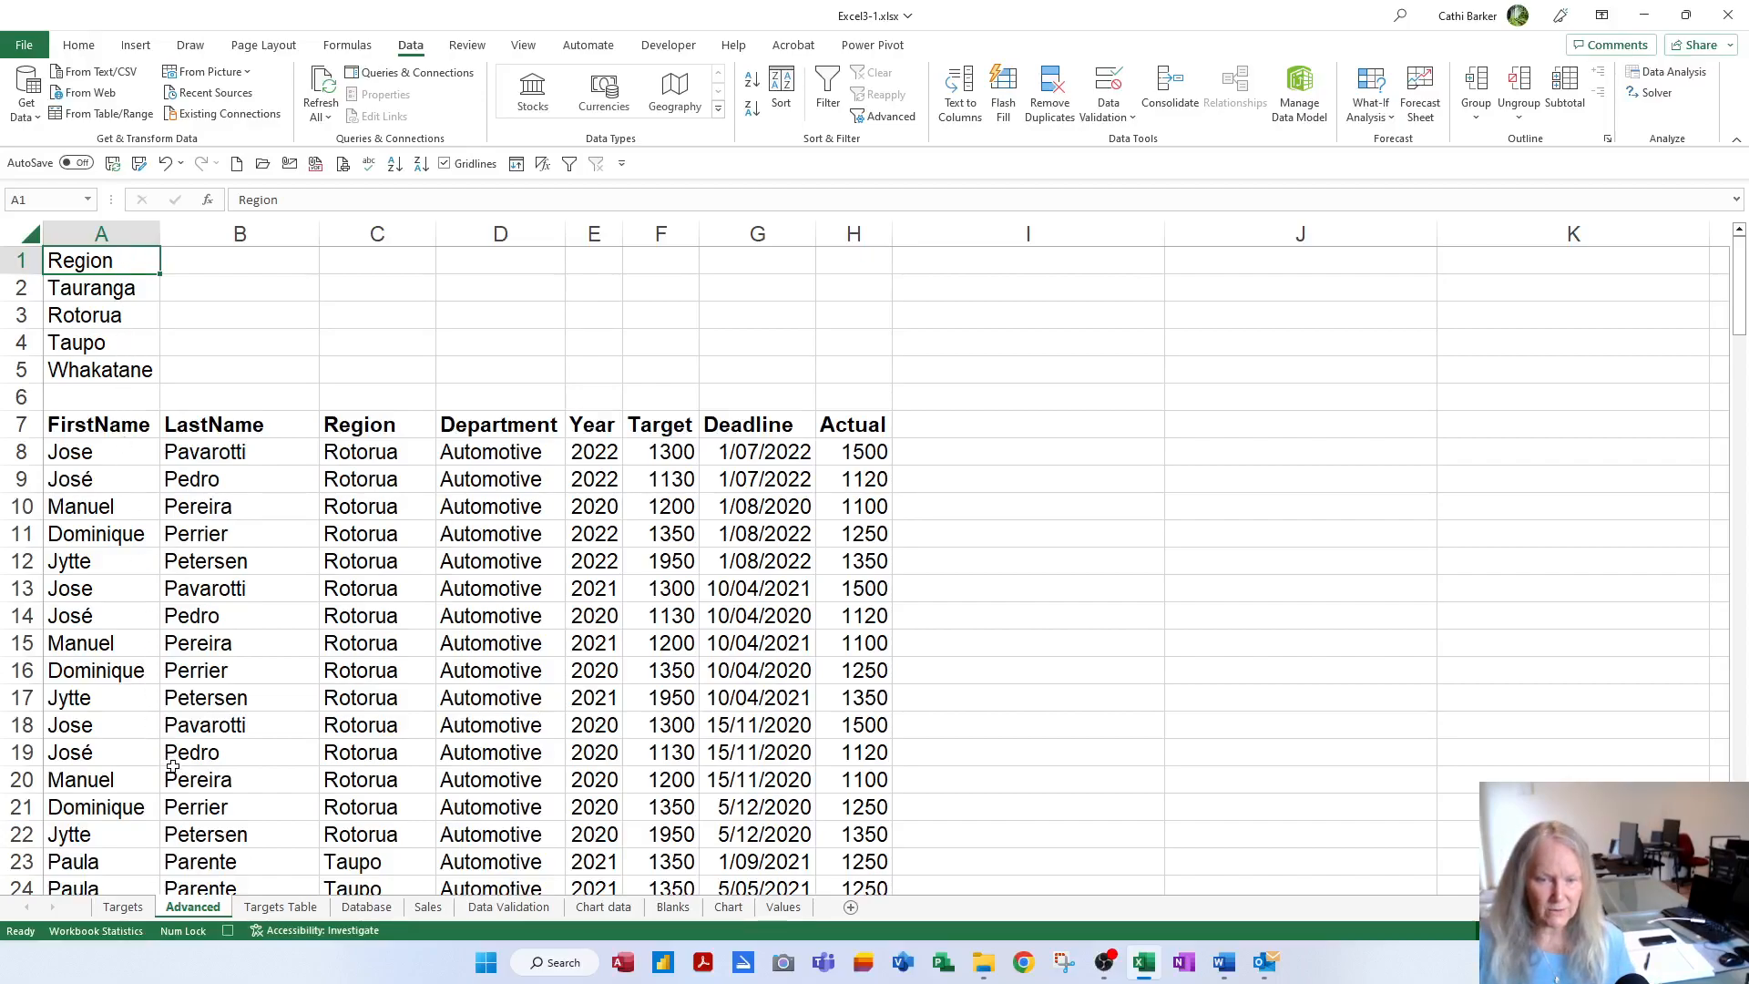
Stop the Crit1Filter macro recording from the status bar
{"action": "left_click", "coordinate": [226, 936]}
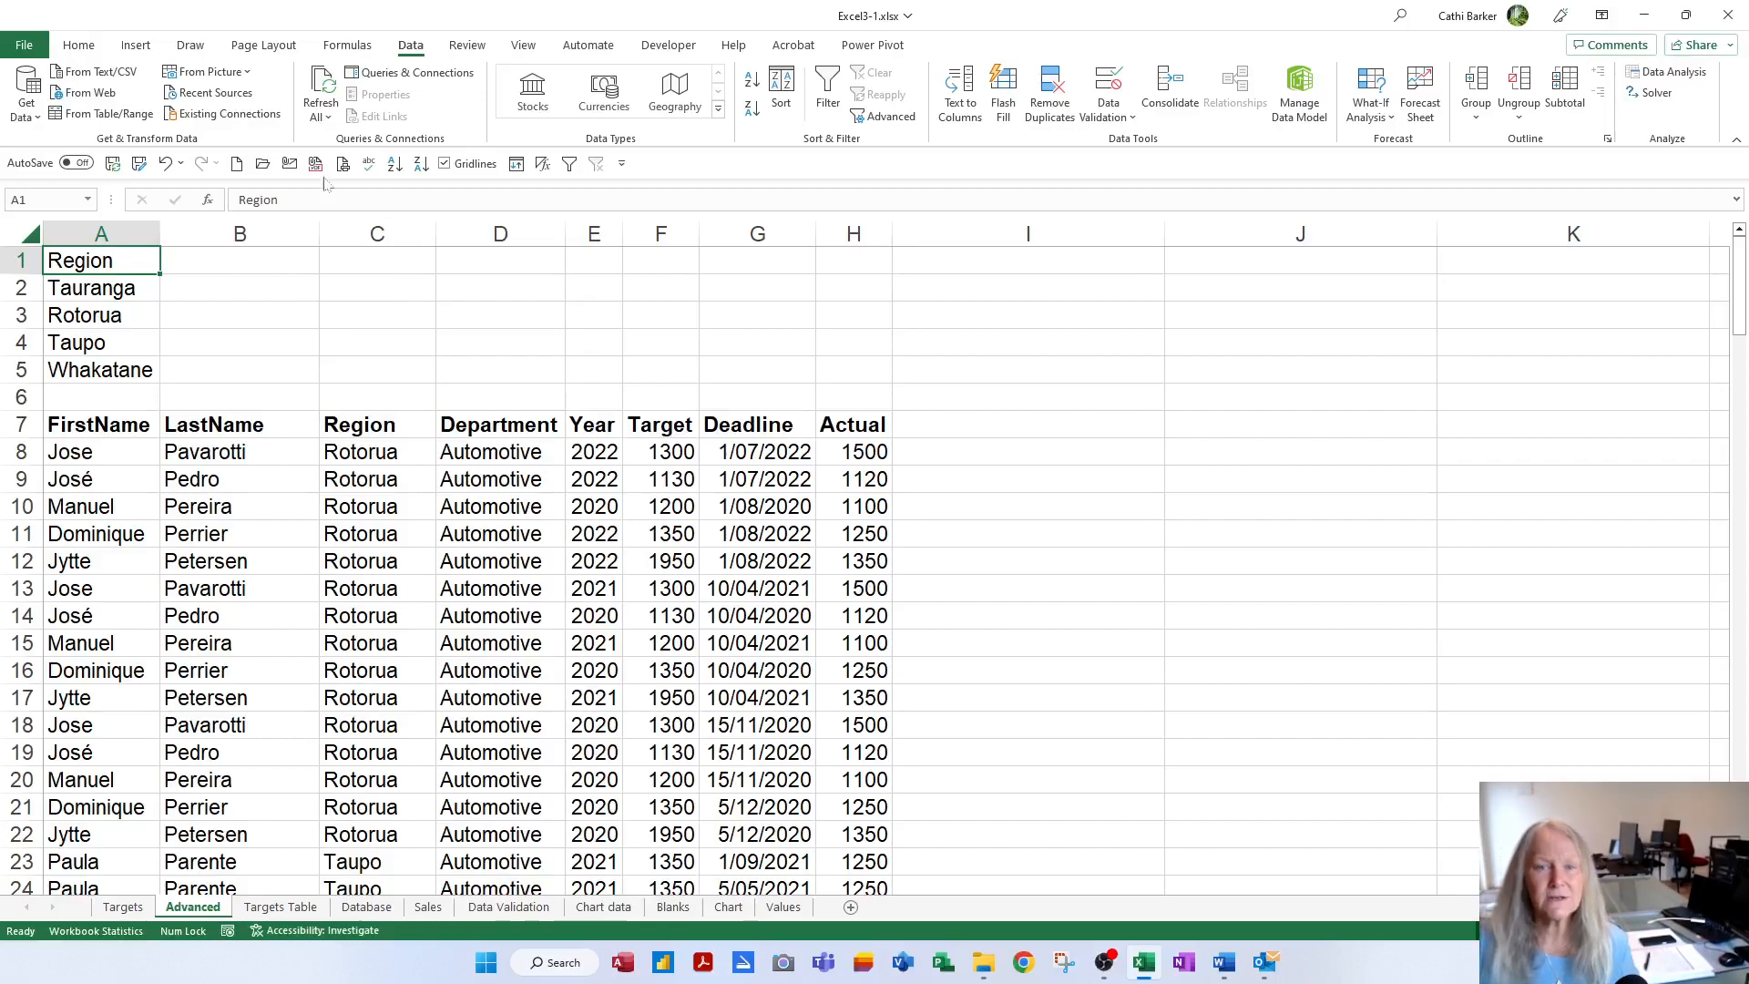
Draw a Rectangle: Beveled over B1:F5 labelled 'Click here to filter Regions'
{"action": "left_click", "coordinate": [136, 50]}
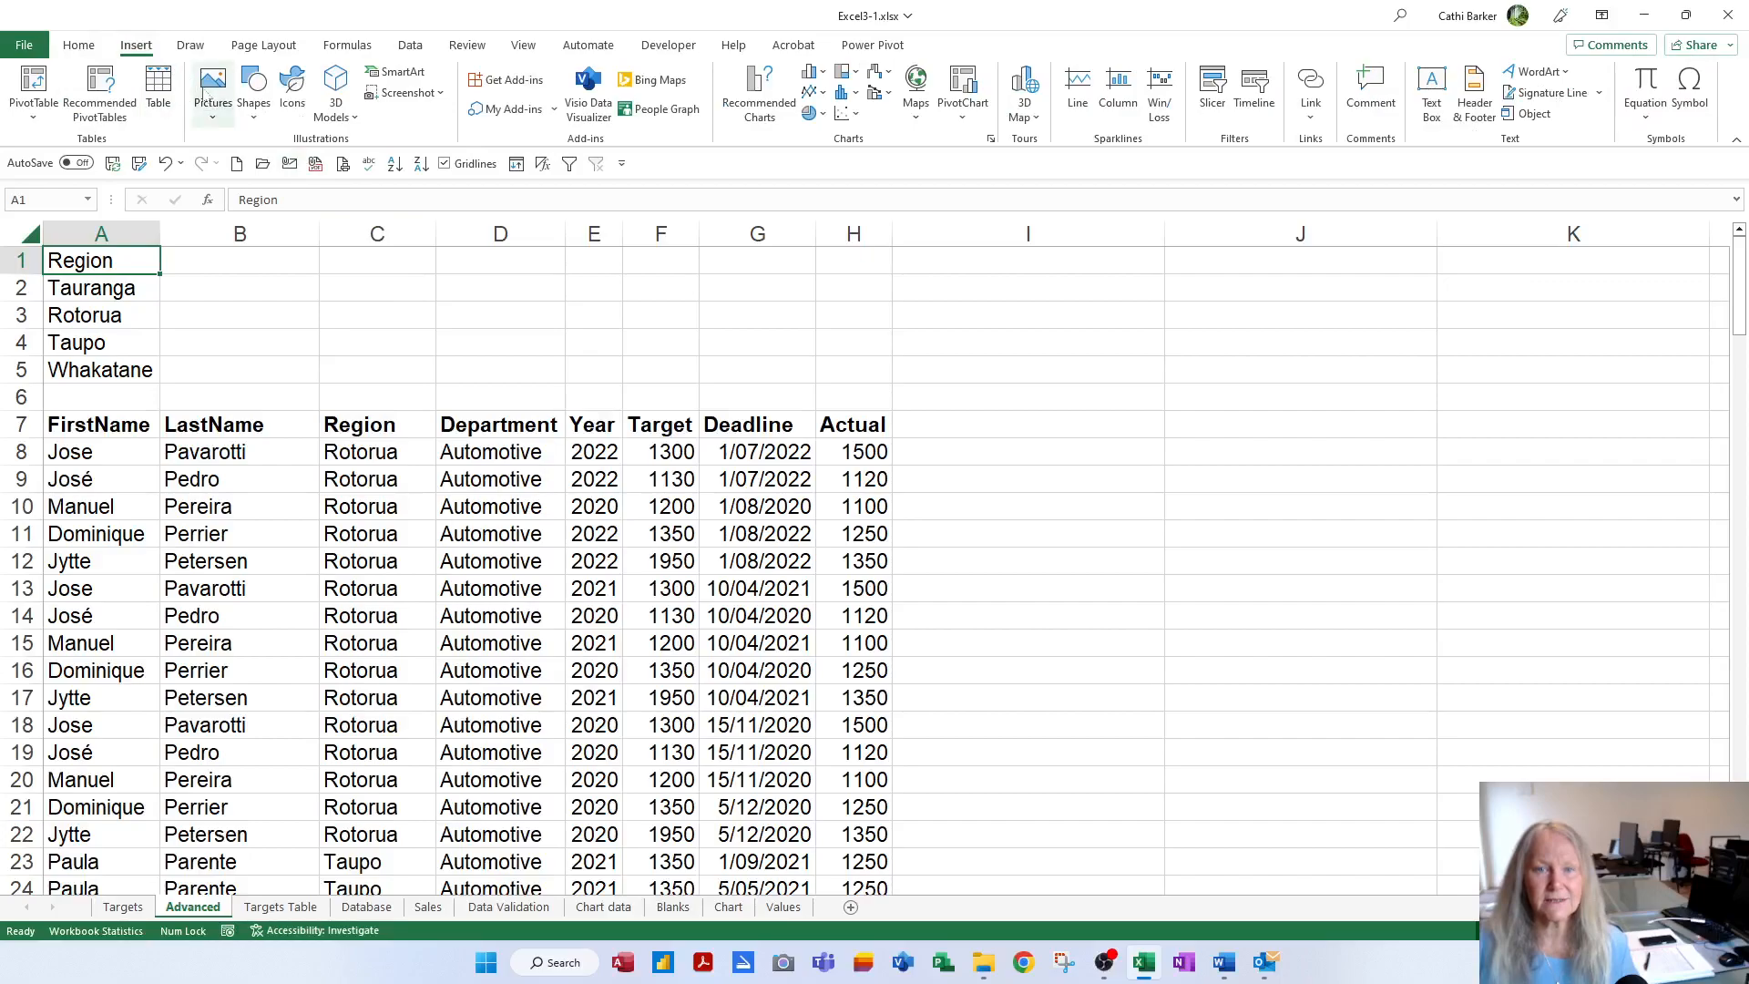
{"action": "left_click", "coordinate": [253, 109]}
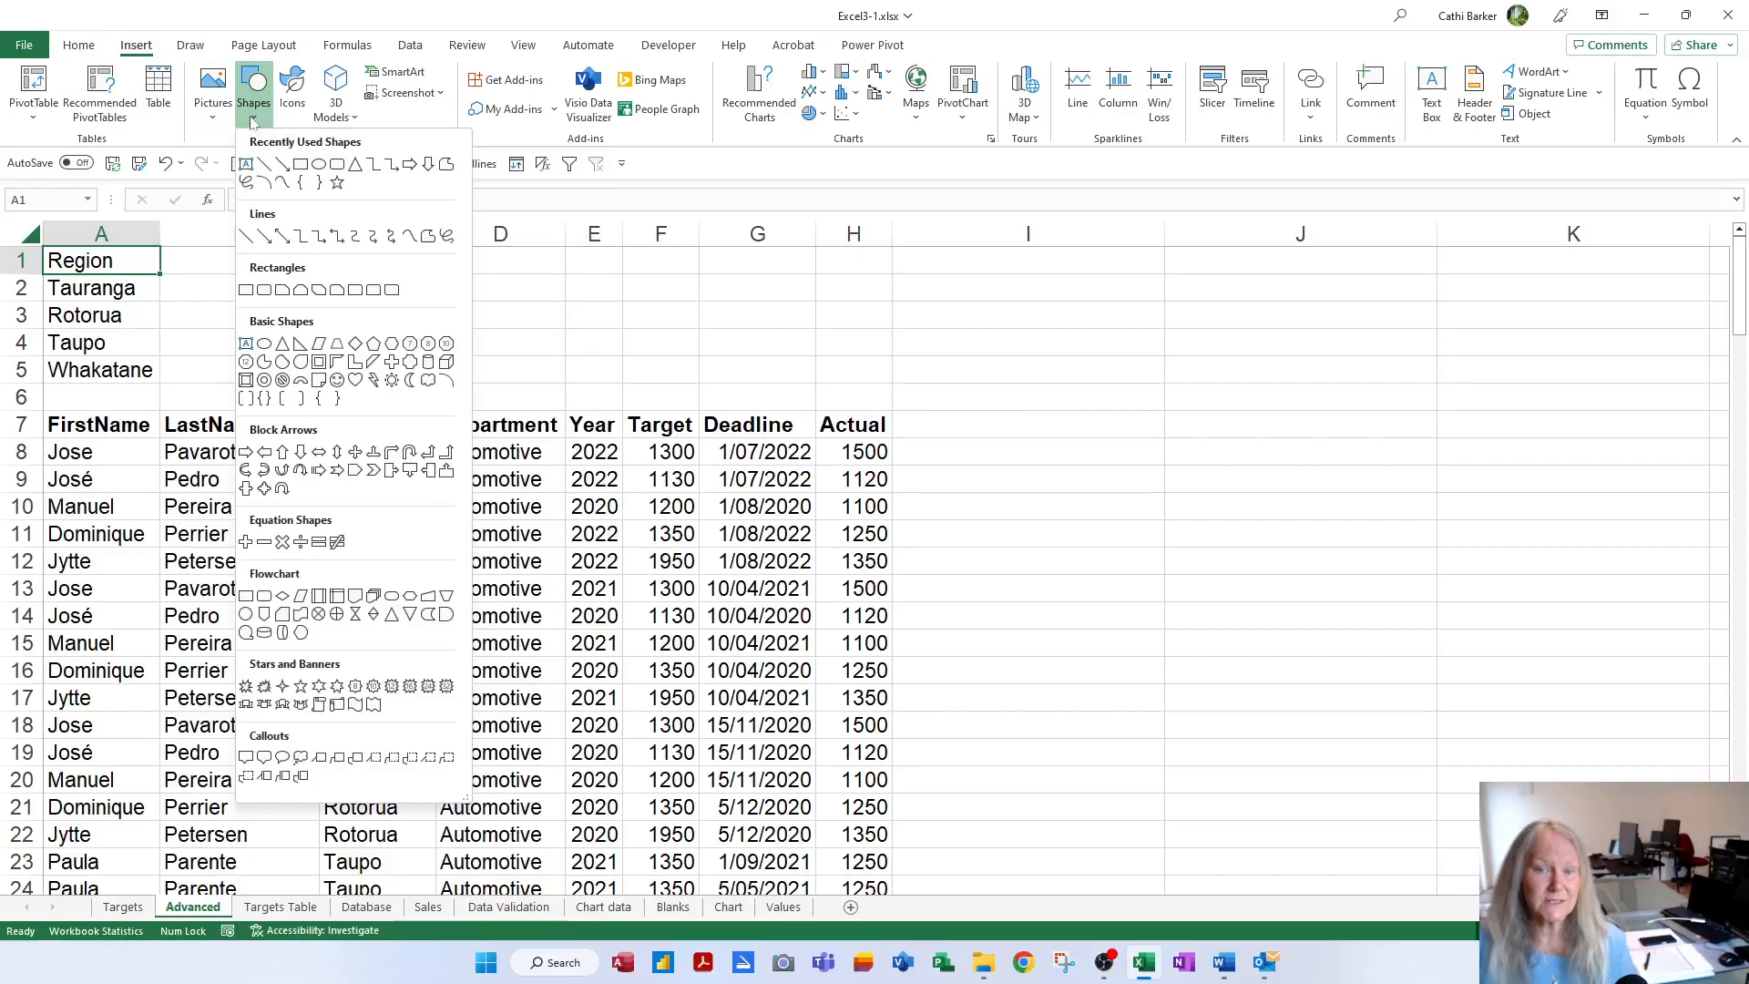
{"action": "left_click", "coordinate": [246, 381]}
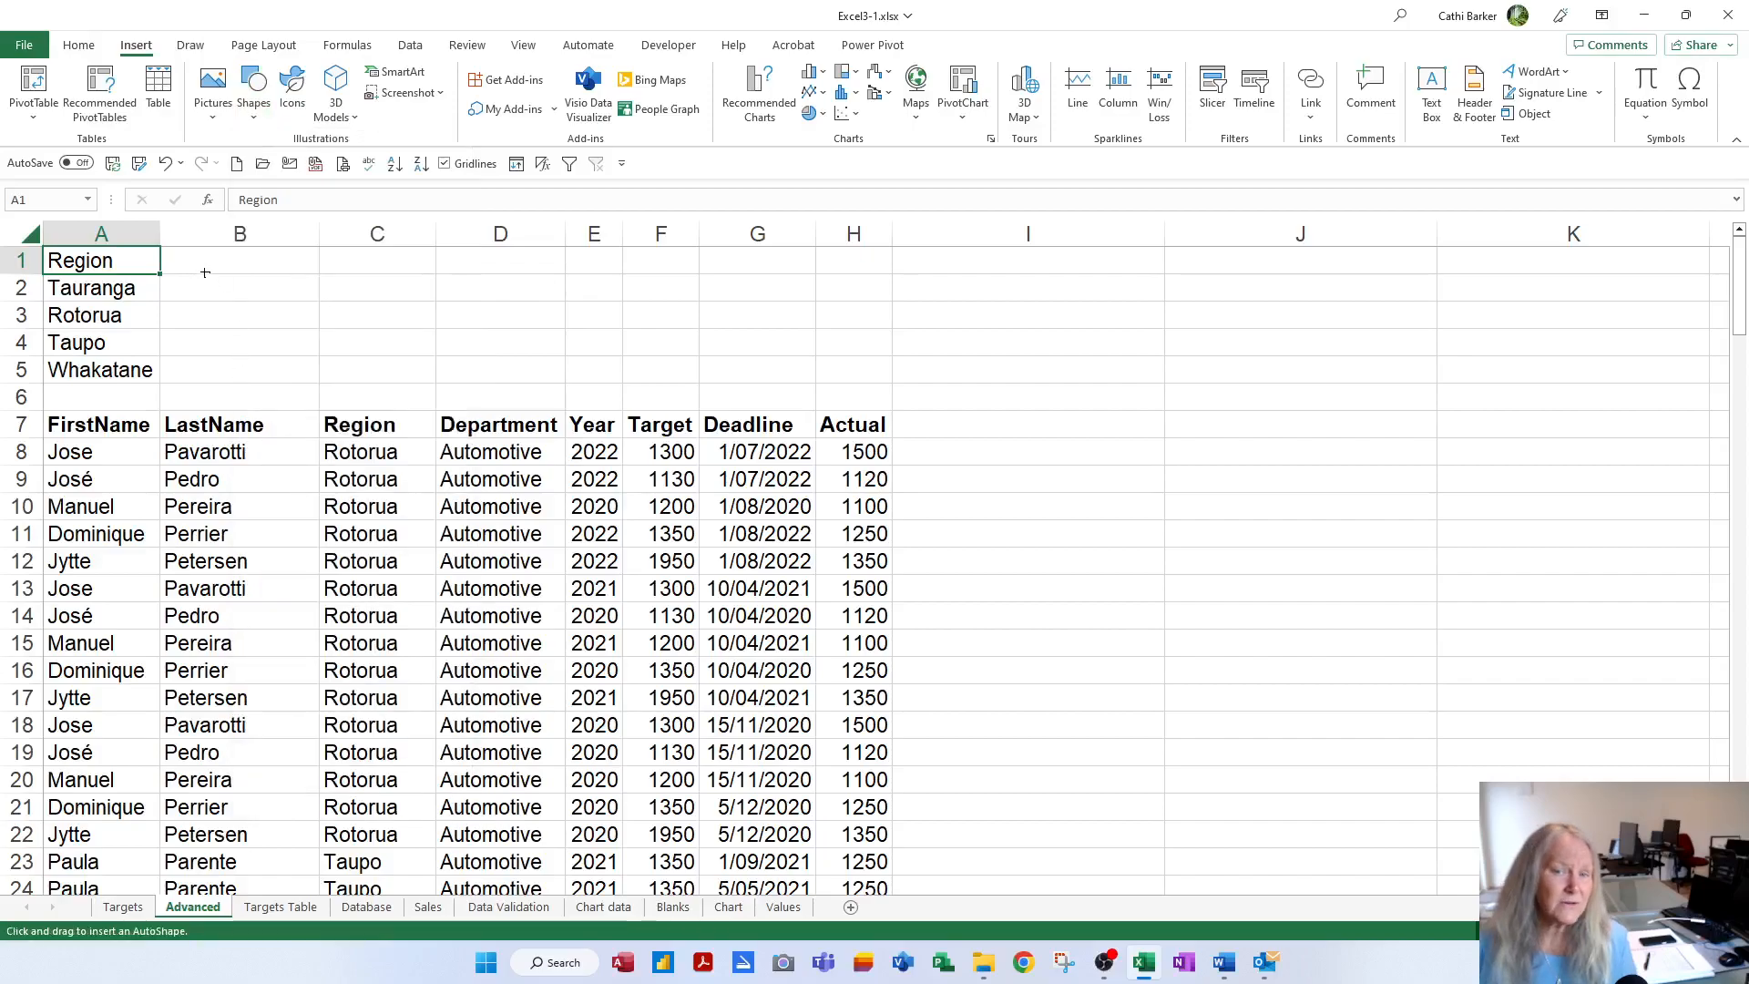
{"action": "left_click_drag", "start_coordinate": [205, 273], "coordinate": [685, 375]}
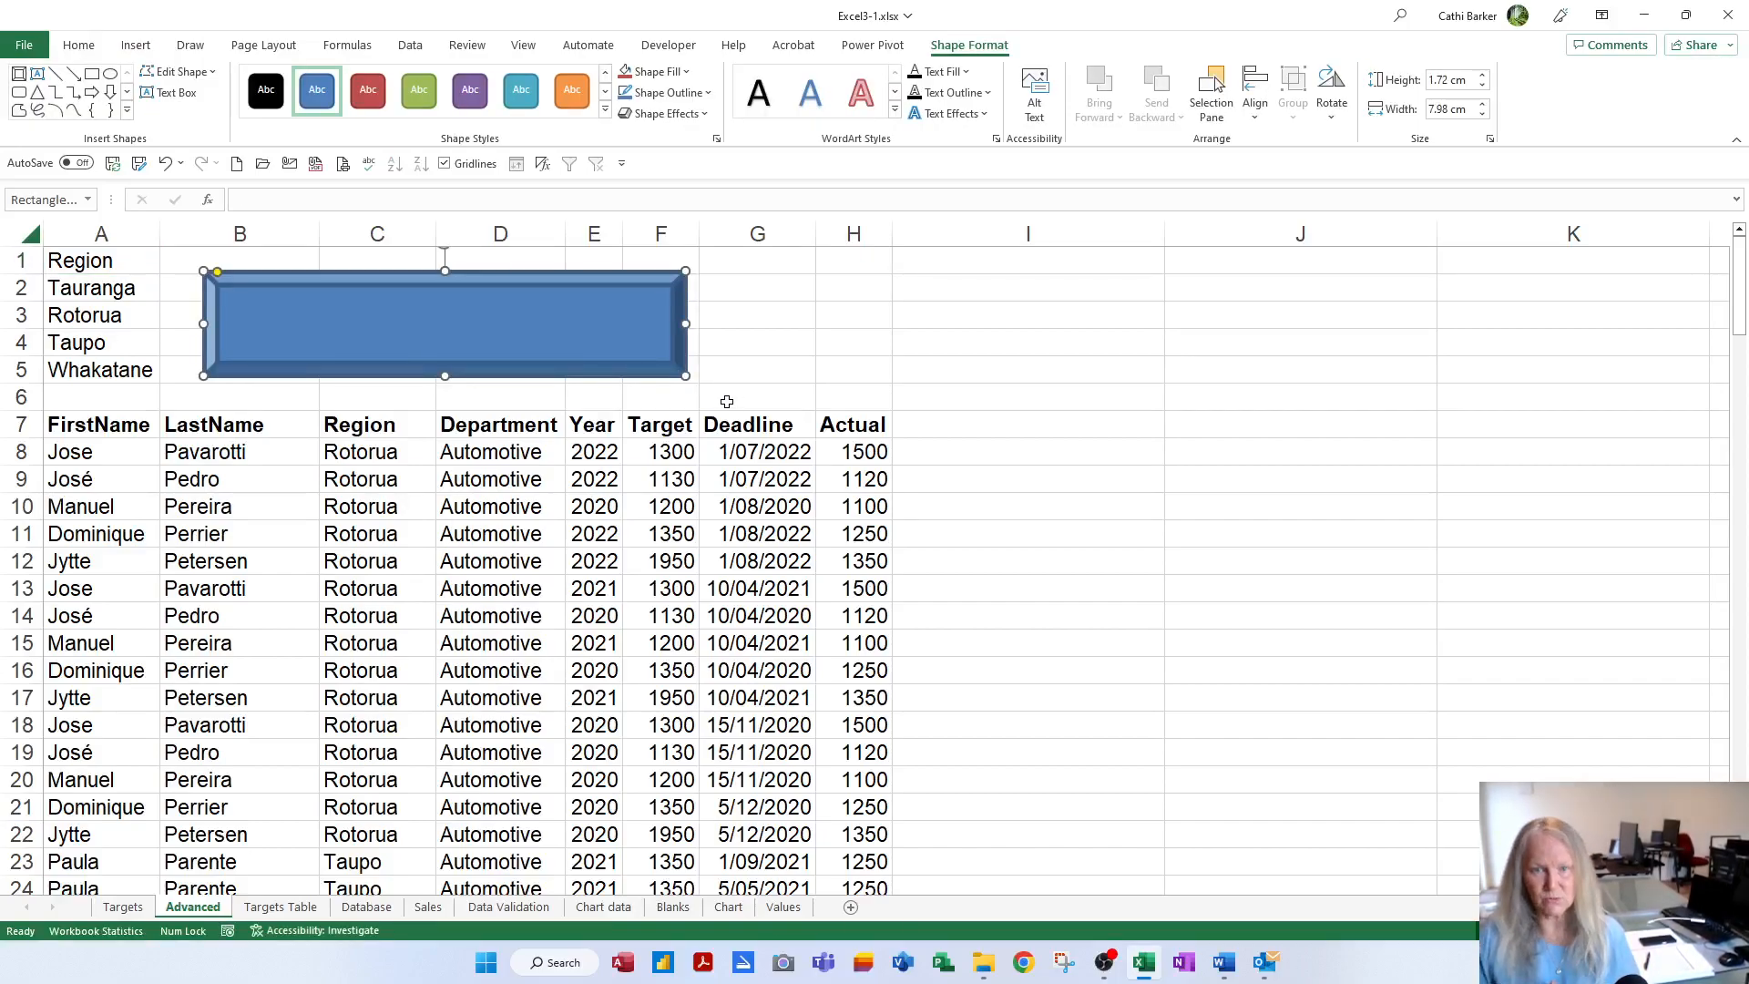
{"action": "type", "text": "Click here to filter Regions"}
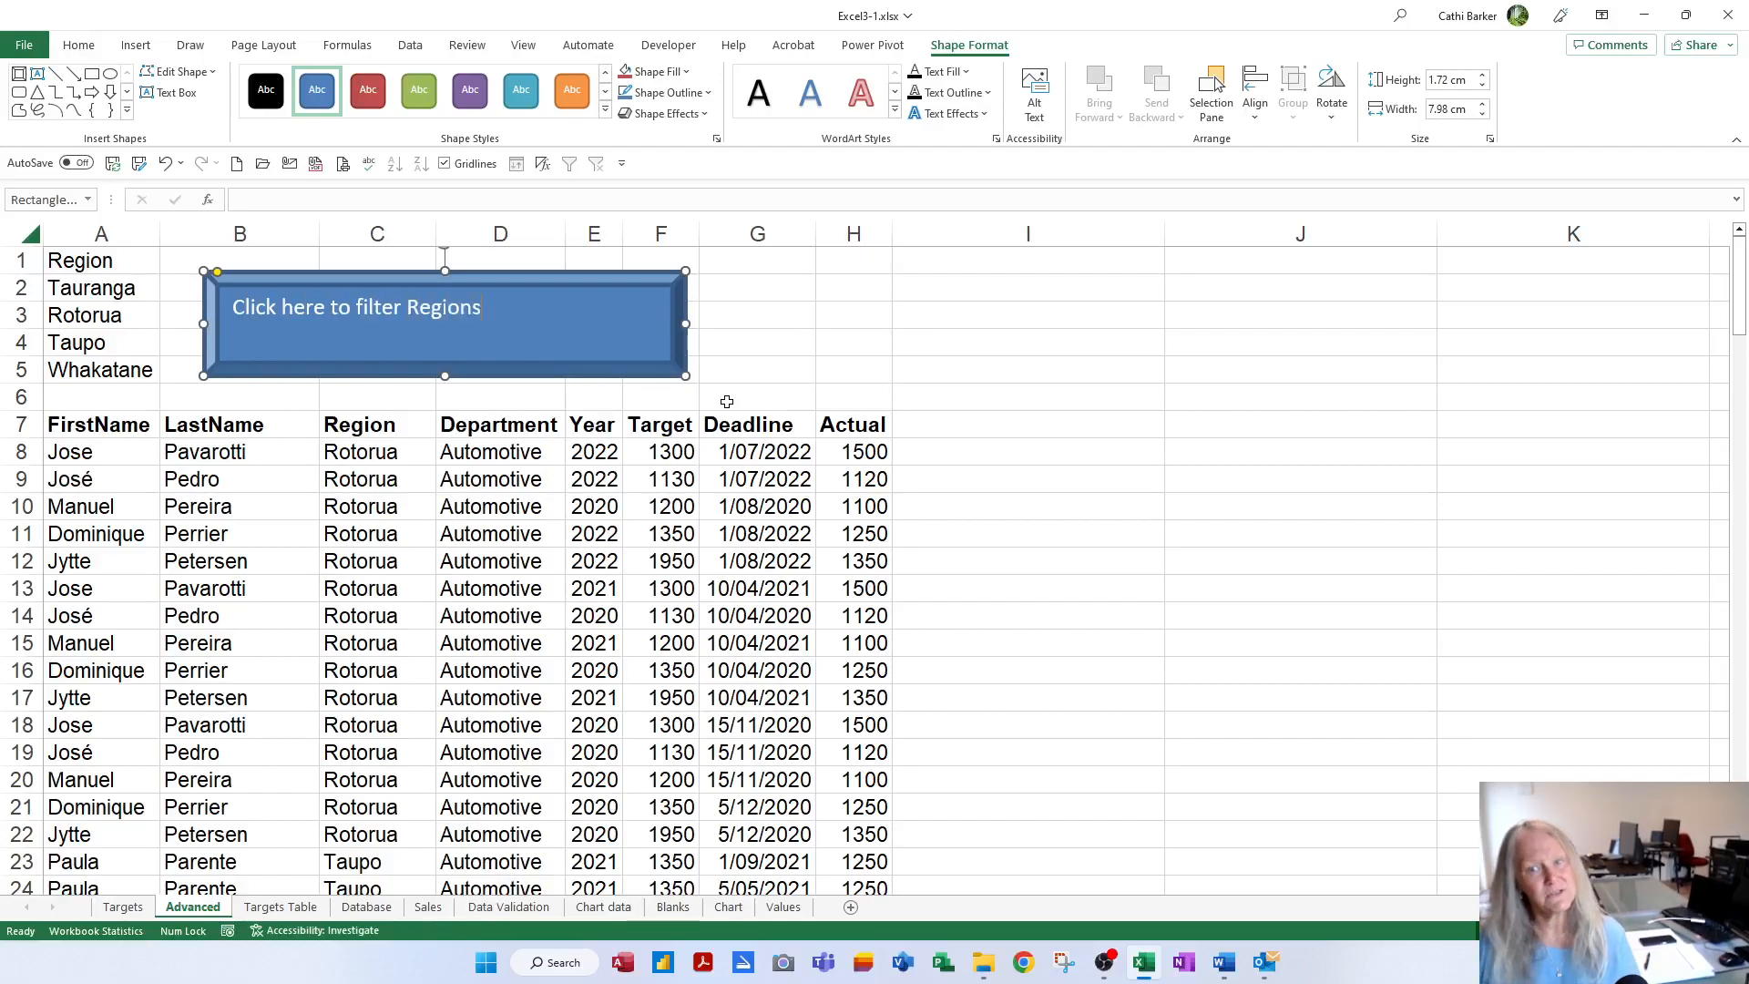
Shrink the button, apply the Aqua Colored Fill style, and centre its text
{"action": "left_click_drag", "start_coordinate": [683, 374], "coordinate": [428, 332]}
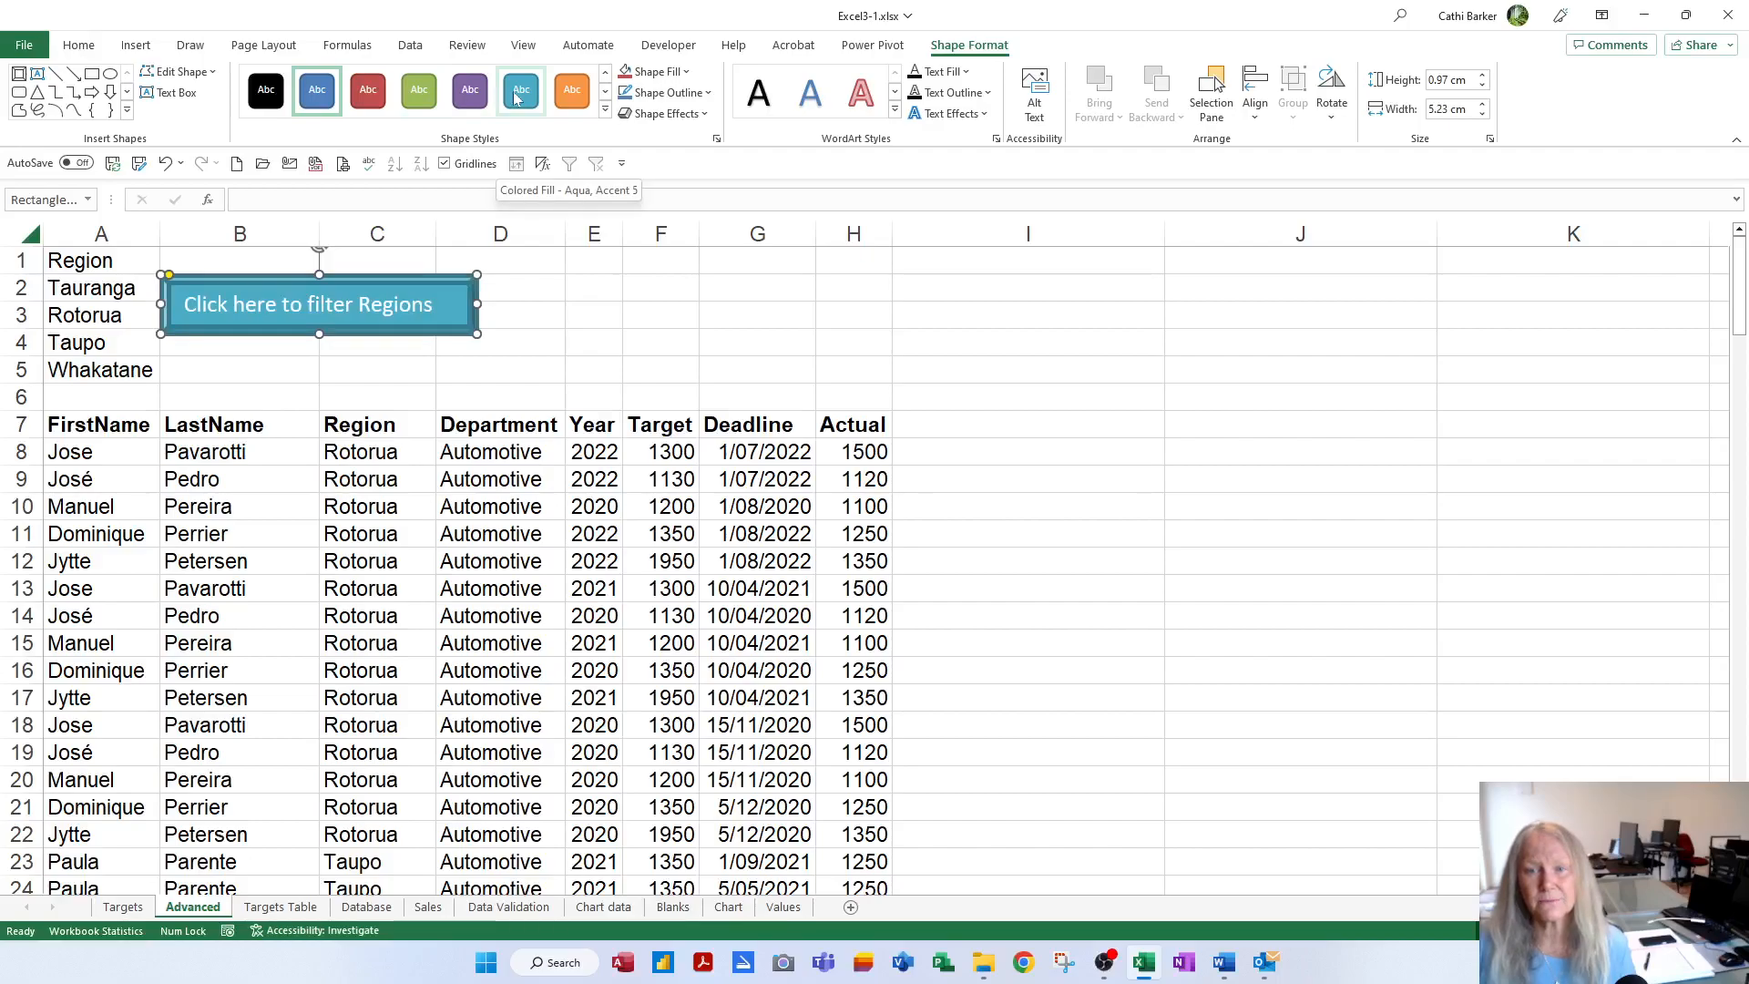
{"action": "left_click", "coordinate": [606, 110]}
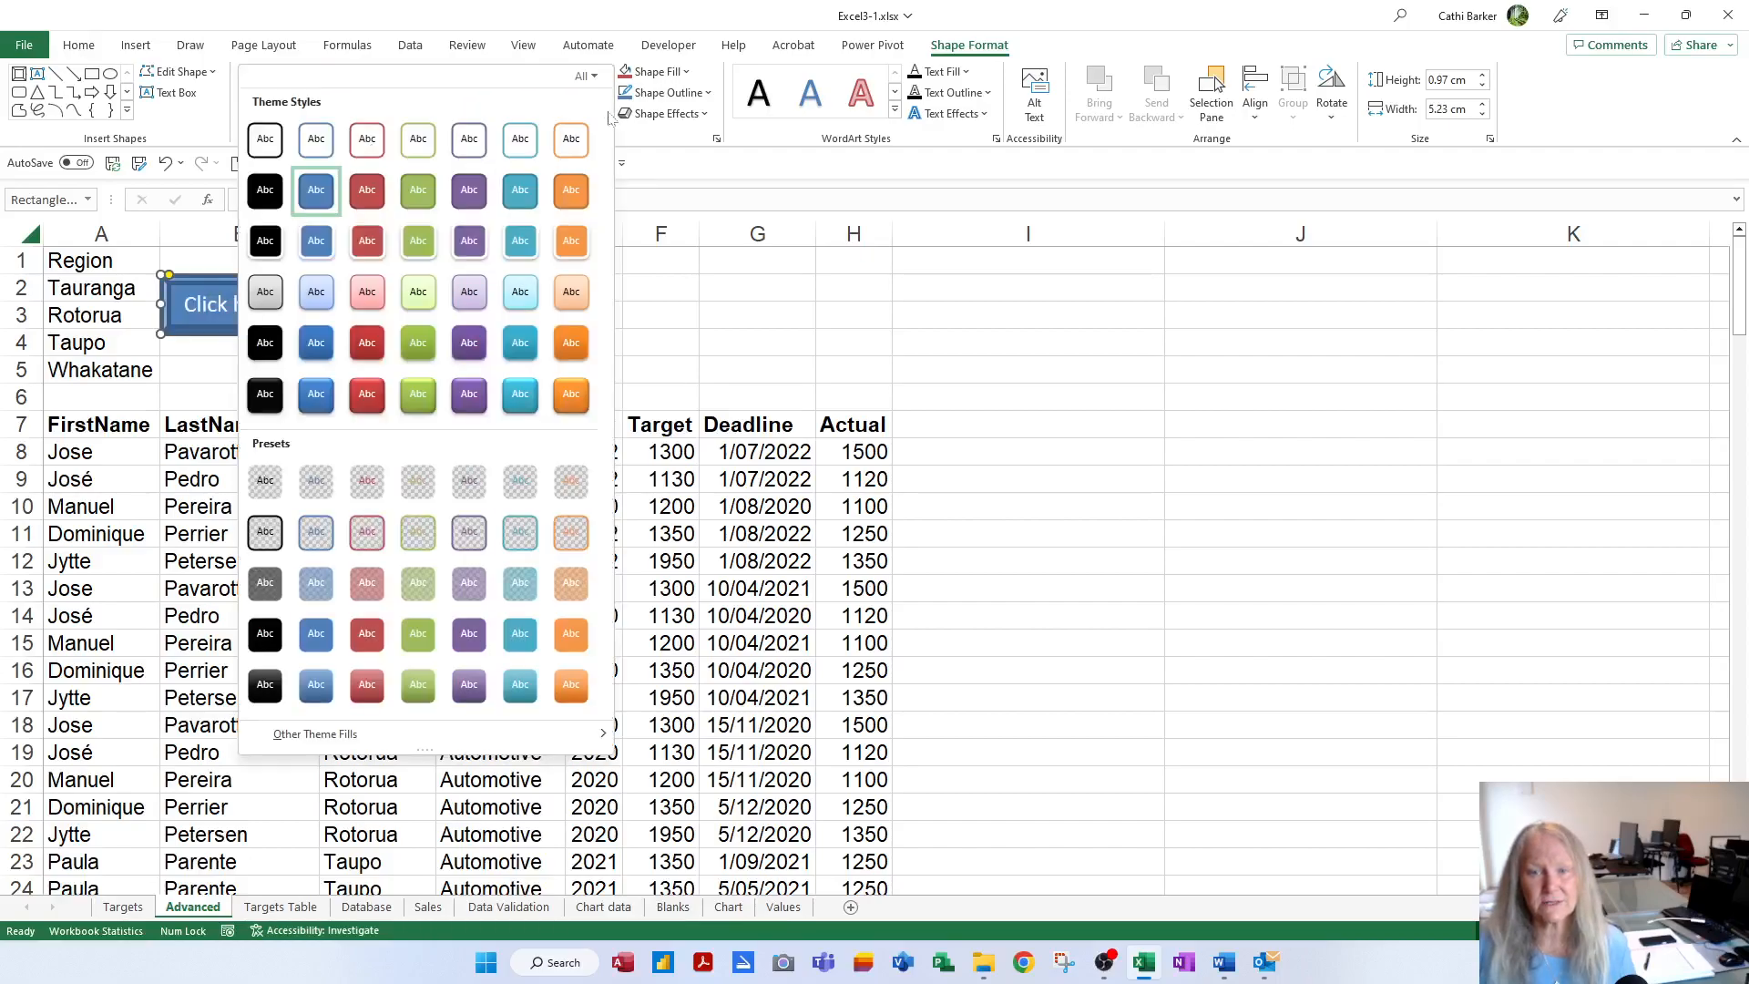
{"action": "left_click", "coordinate": [528, 194]}
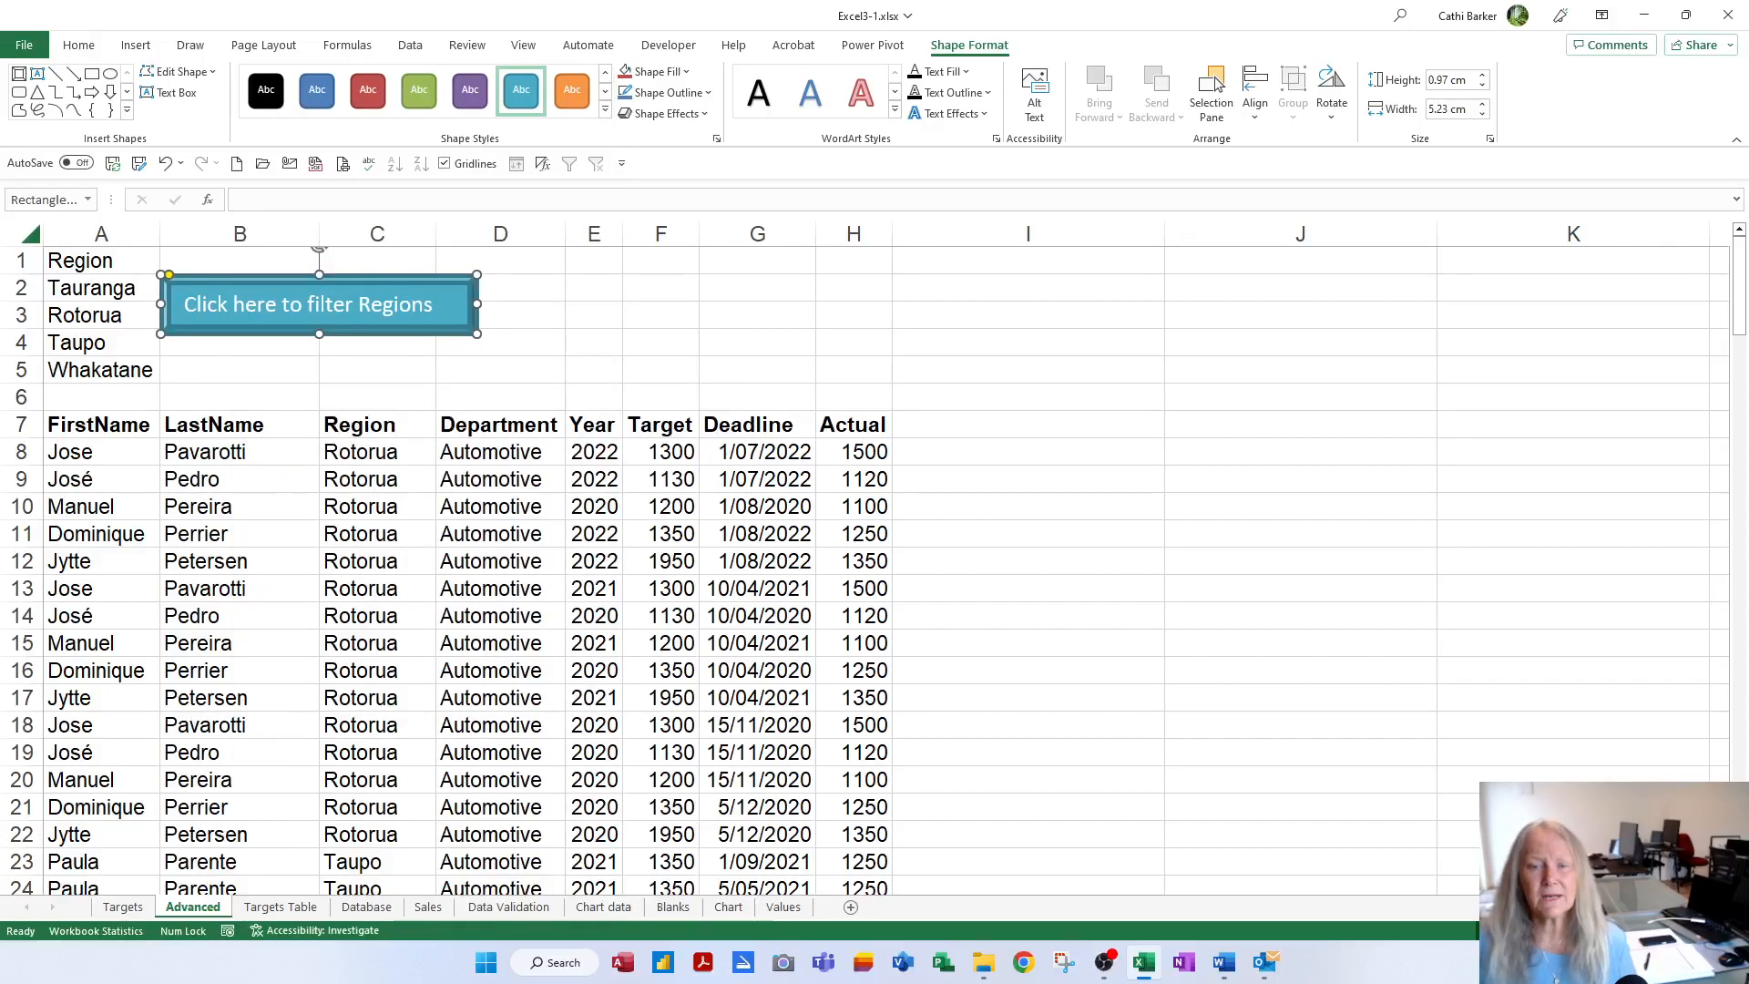
{"action": "key", "text": "ctrl+e"}
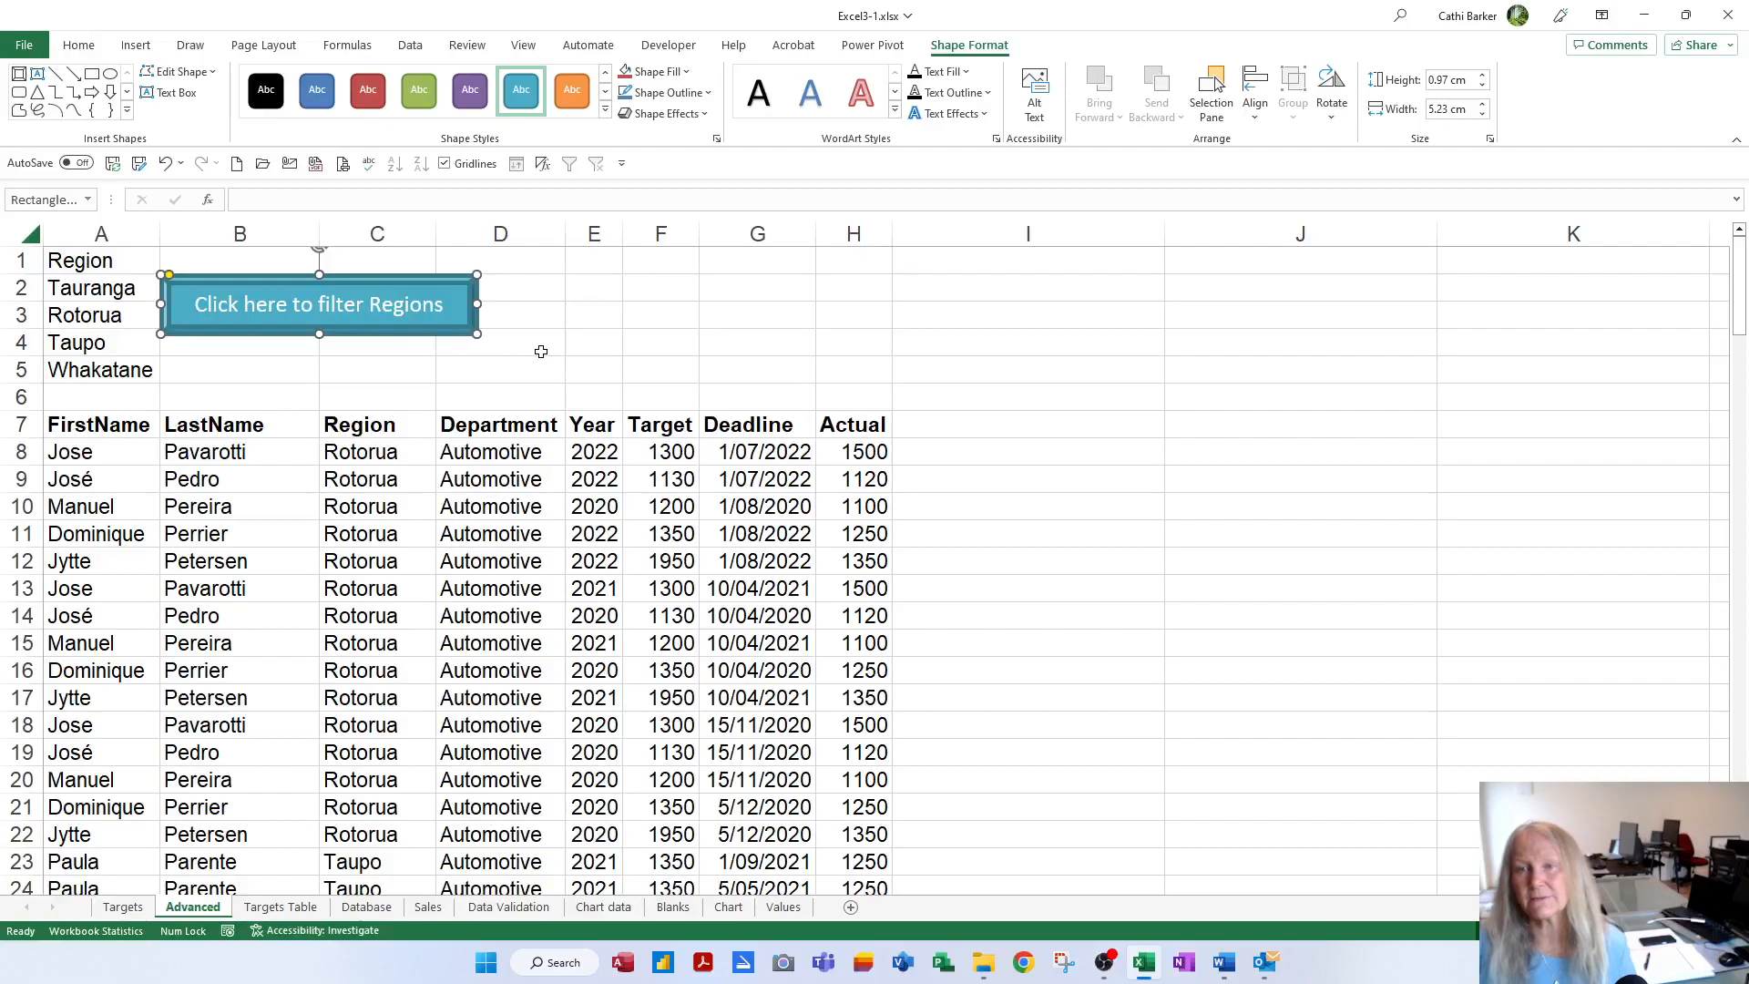
{"action": "left_click", "coordinate": [458, 348]}
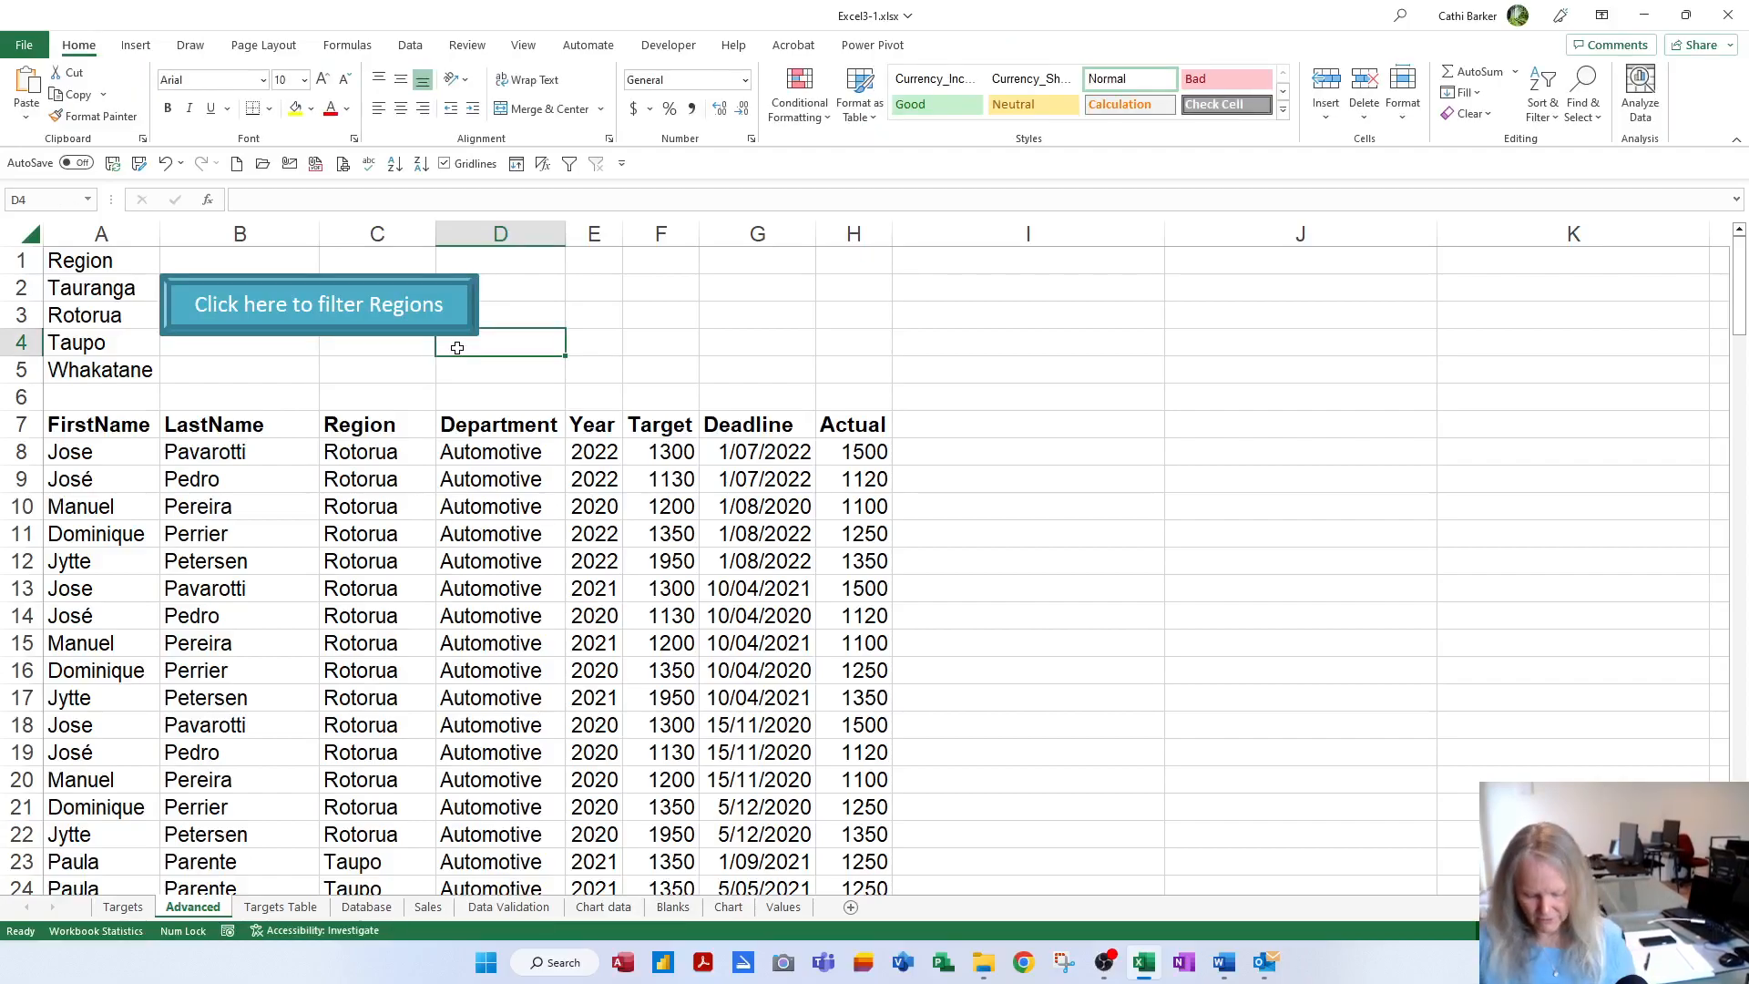
{"action": "key", "text": "ctrl+p"}
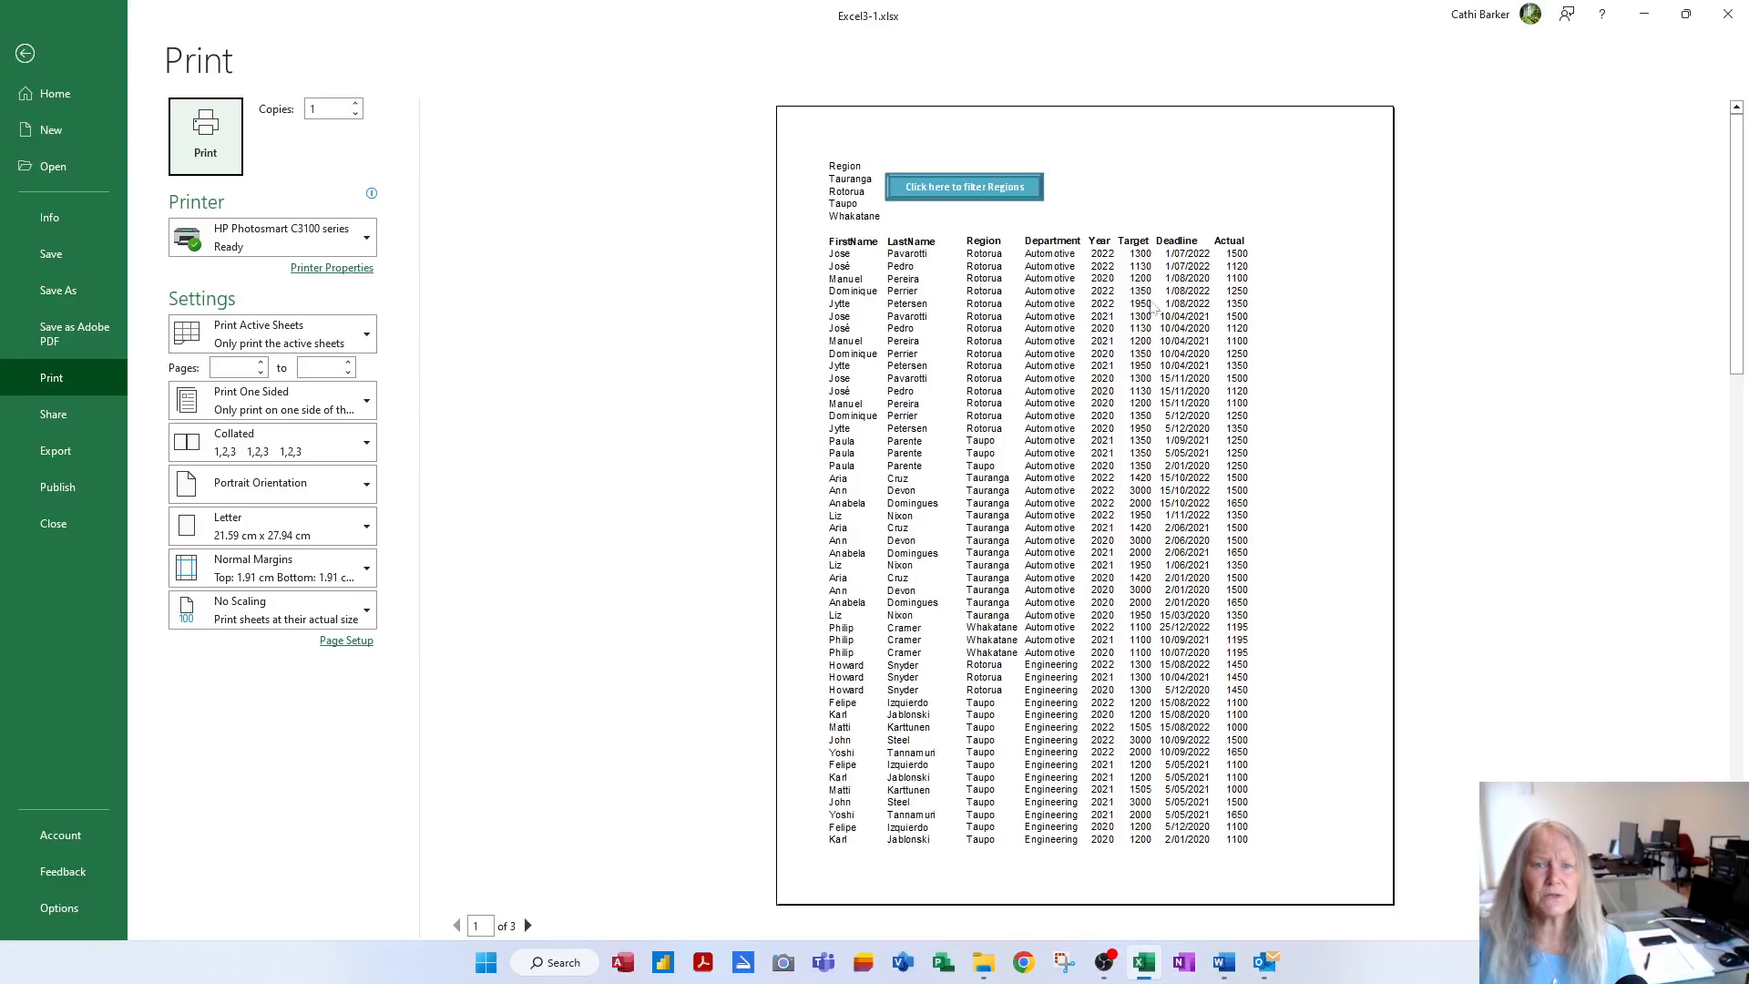
{"action": "key", "text": "Escape"}
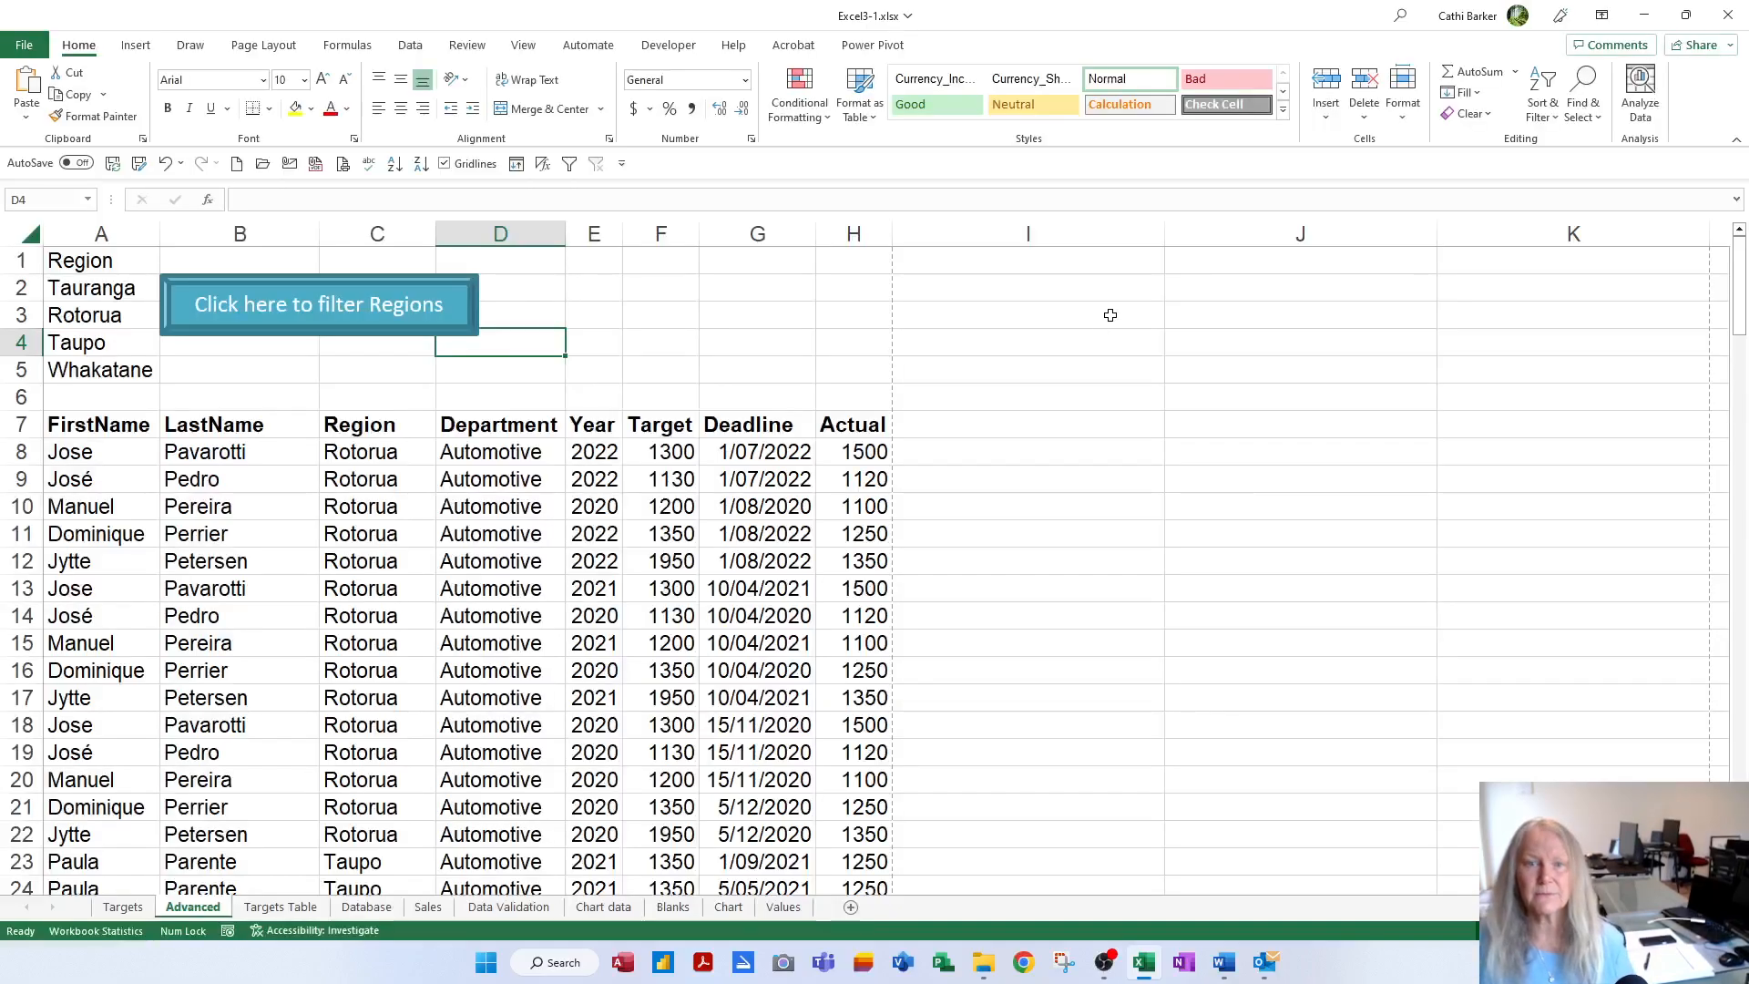
Set the button to Don't move or size with cells and exclude it from printing
{"action": "right_click", "coordinate": [326, 335]}
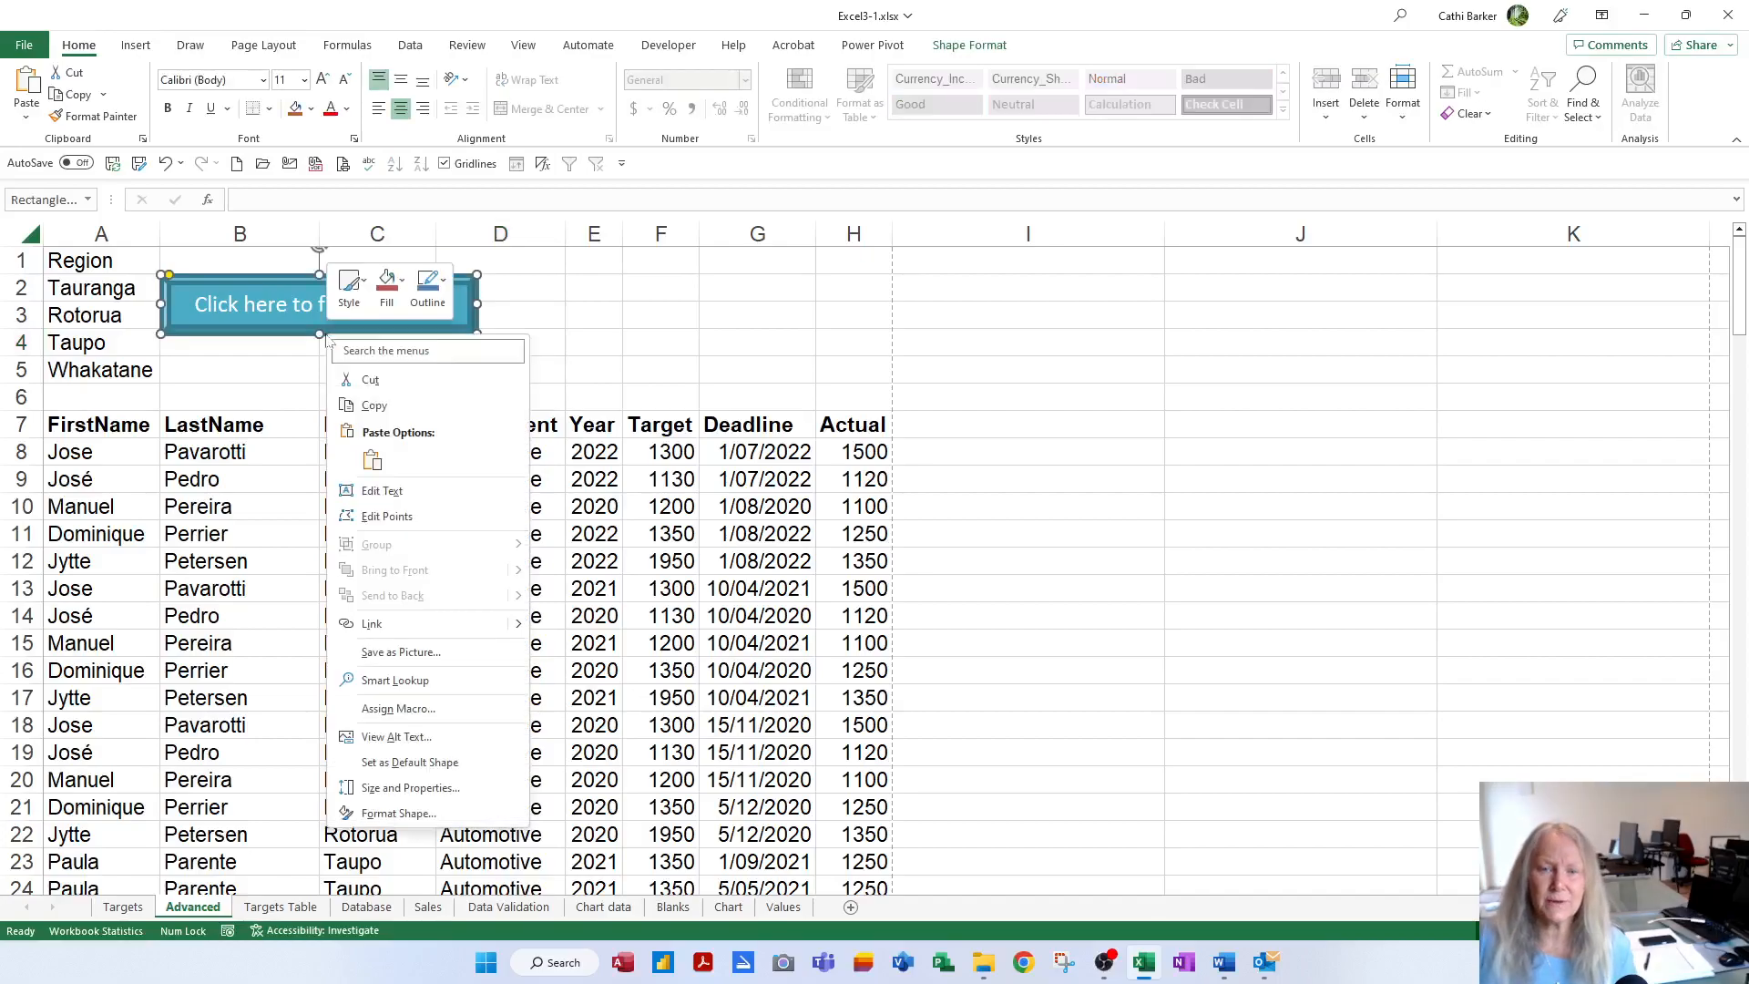
{"action": "left_click", "coordinate": [430, 790]}
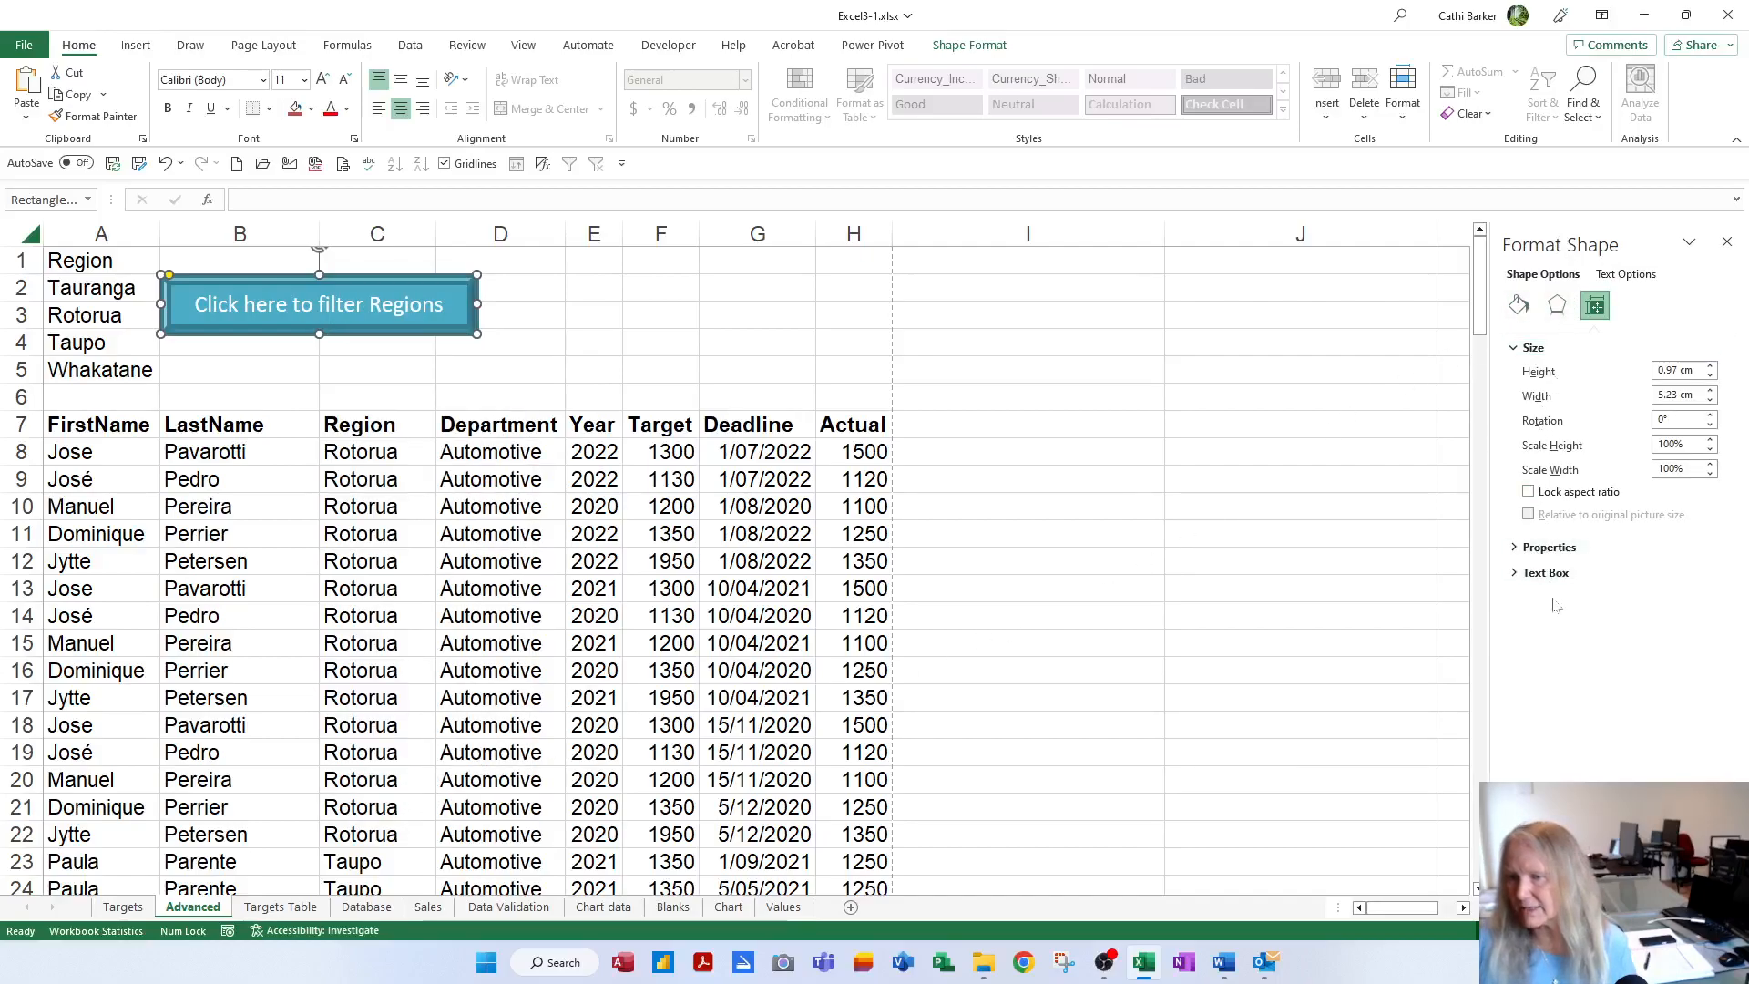
{"action": "left_click", "coordinate": [1513, 547]}
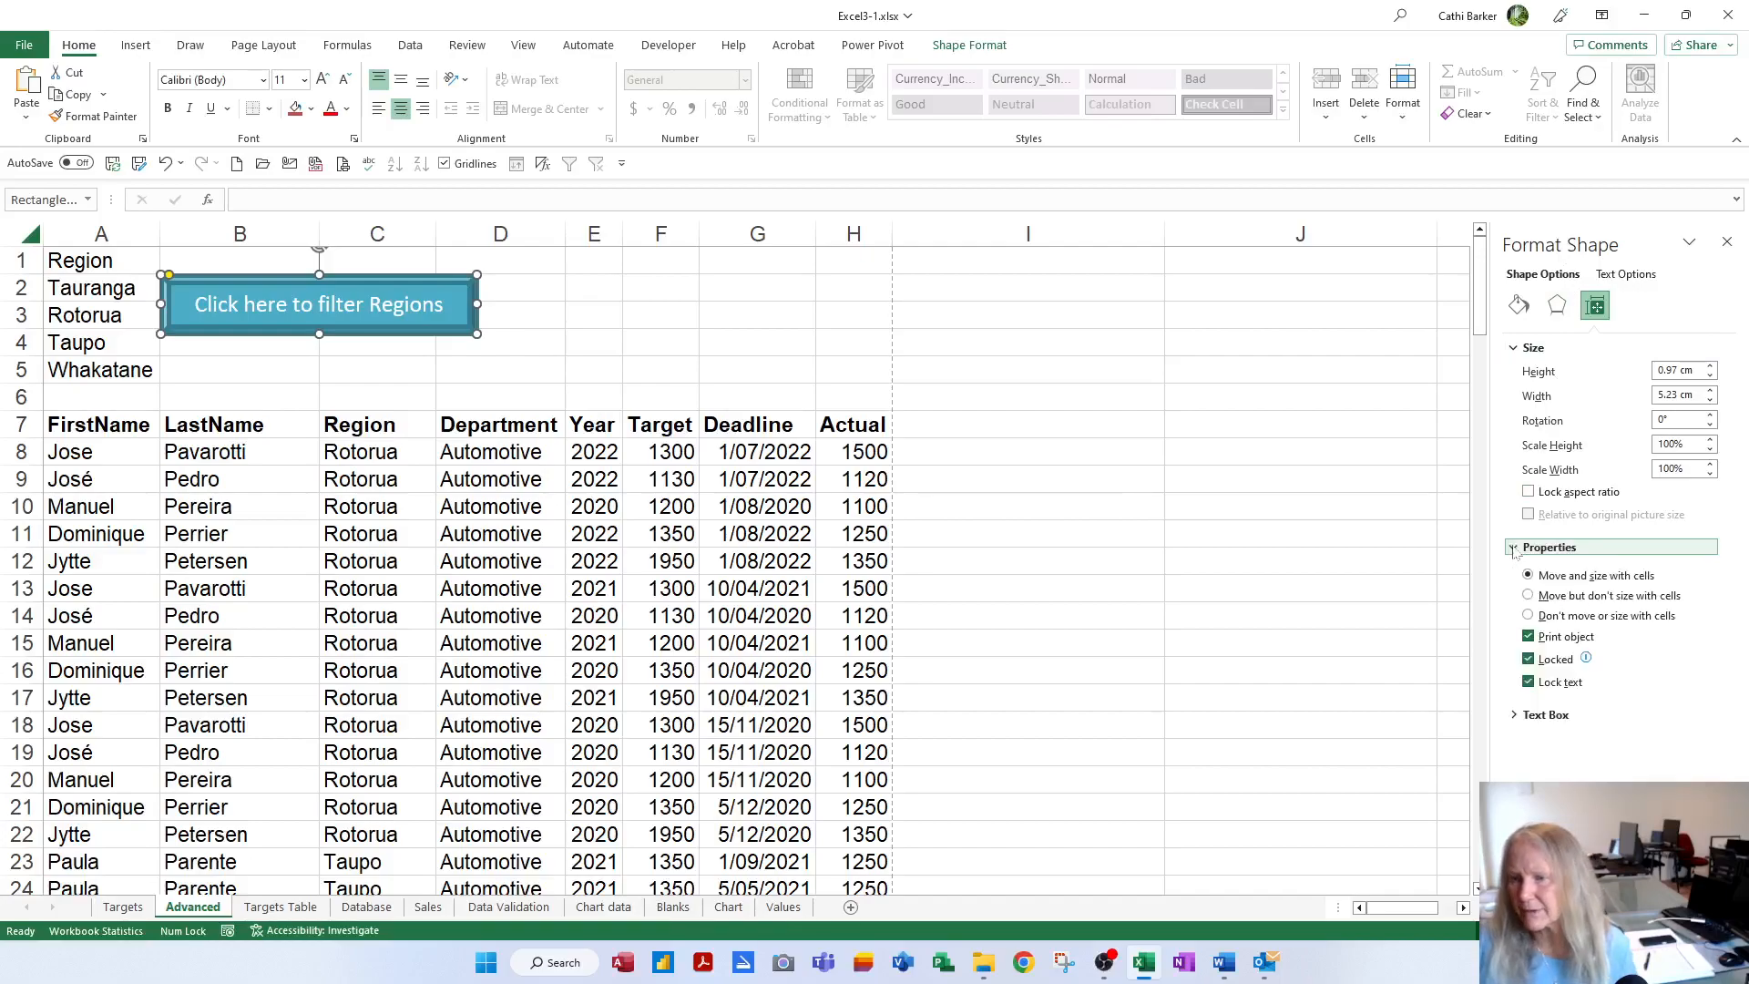
{"action": "left_click", "coordinate": [1547, 645]}
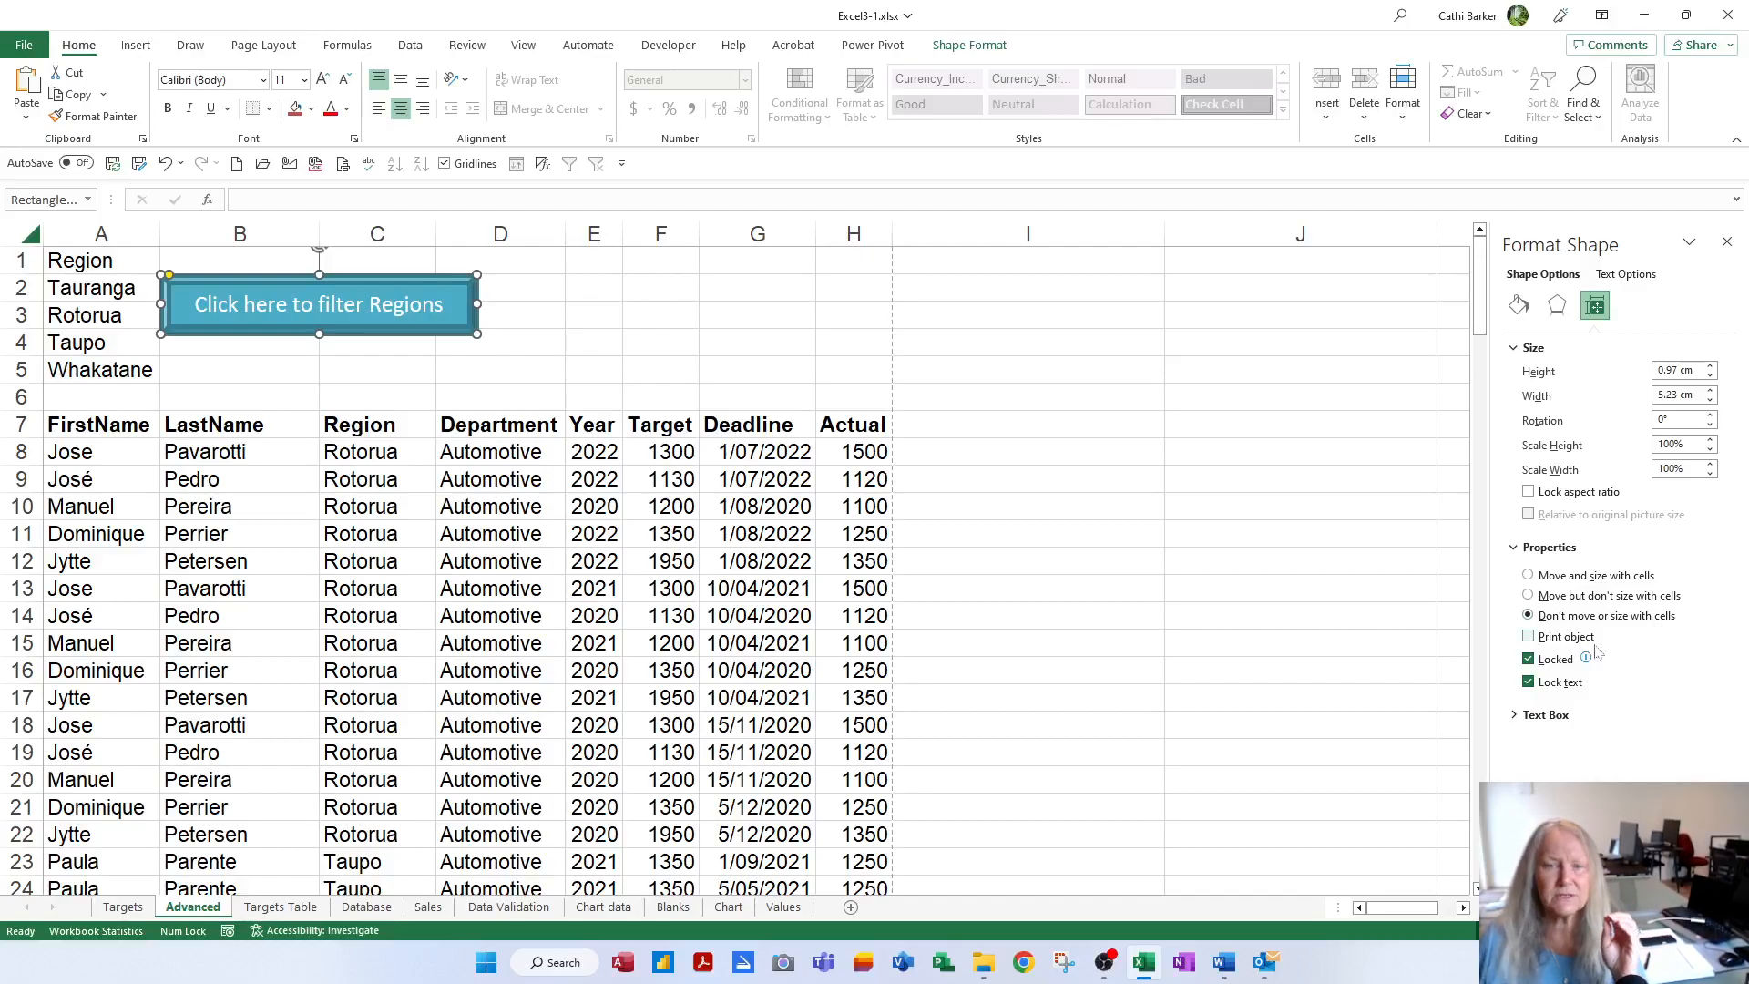
{"action": "left_click", "coordinate": [1728, 240]}
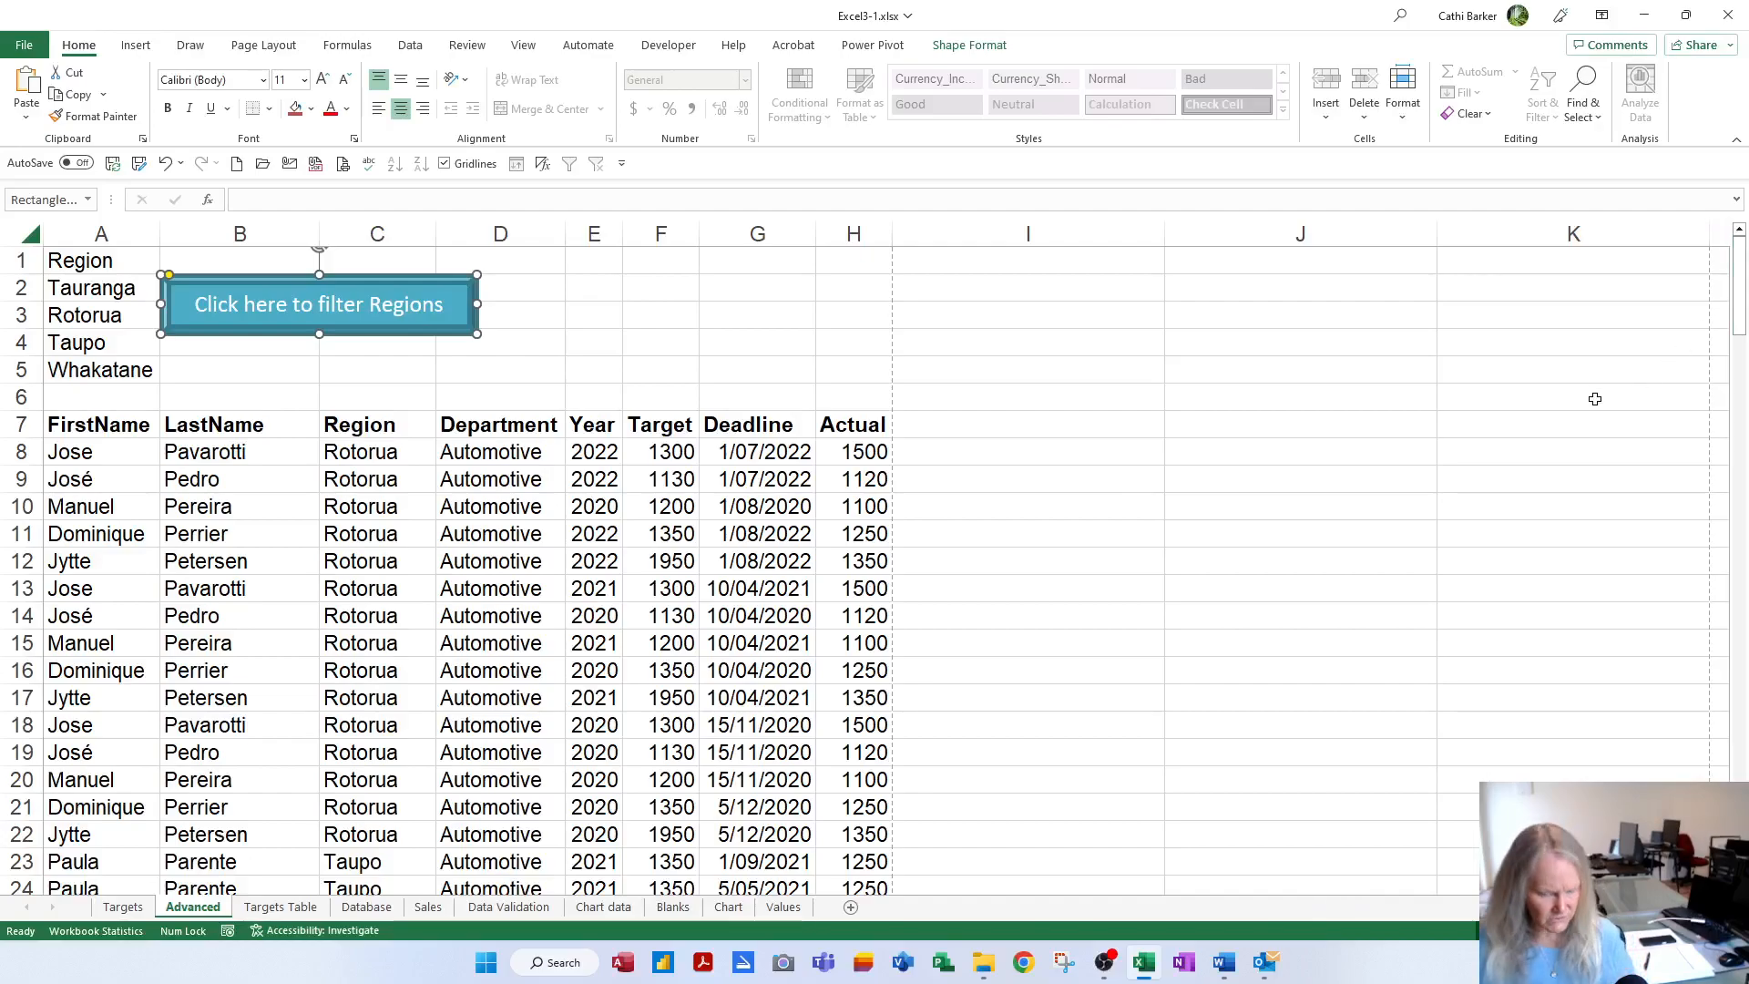
Confirm in print preview that the button is omitted, then select E6
{"action": "key", "text": "ctrl+p"}
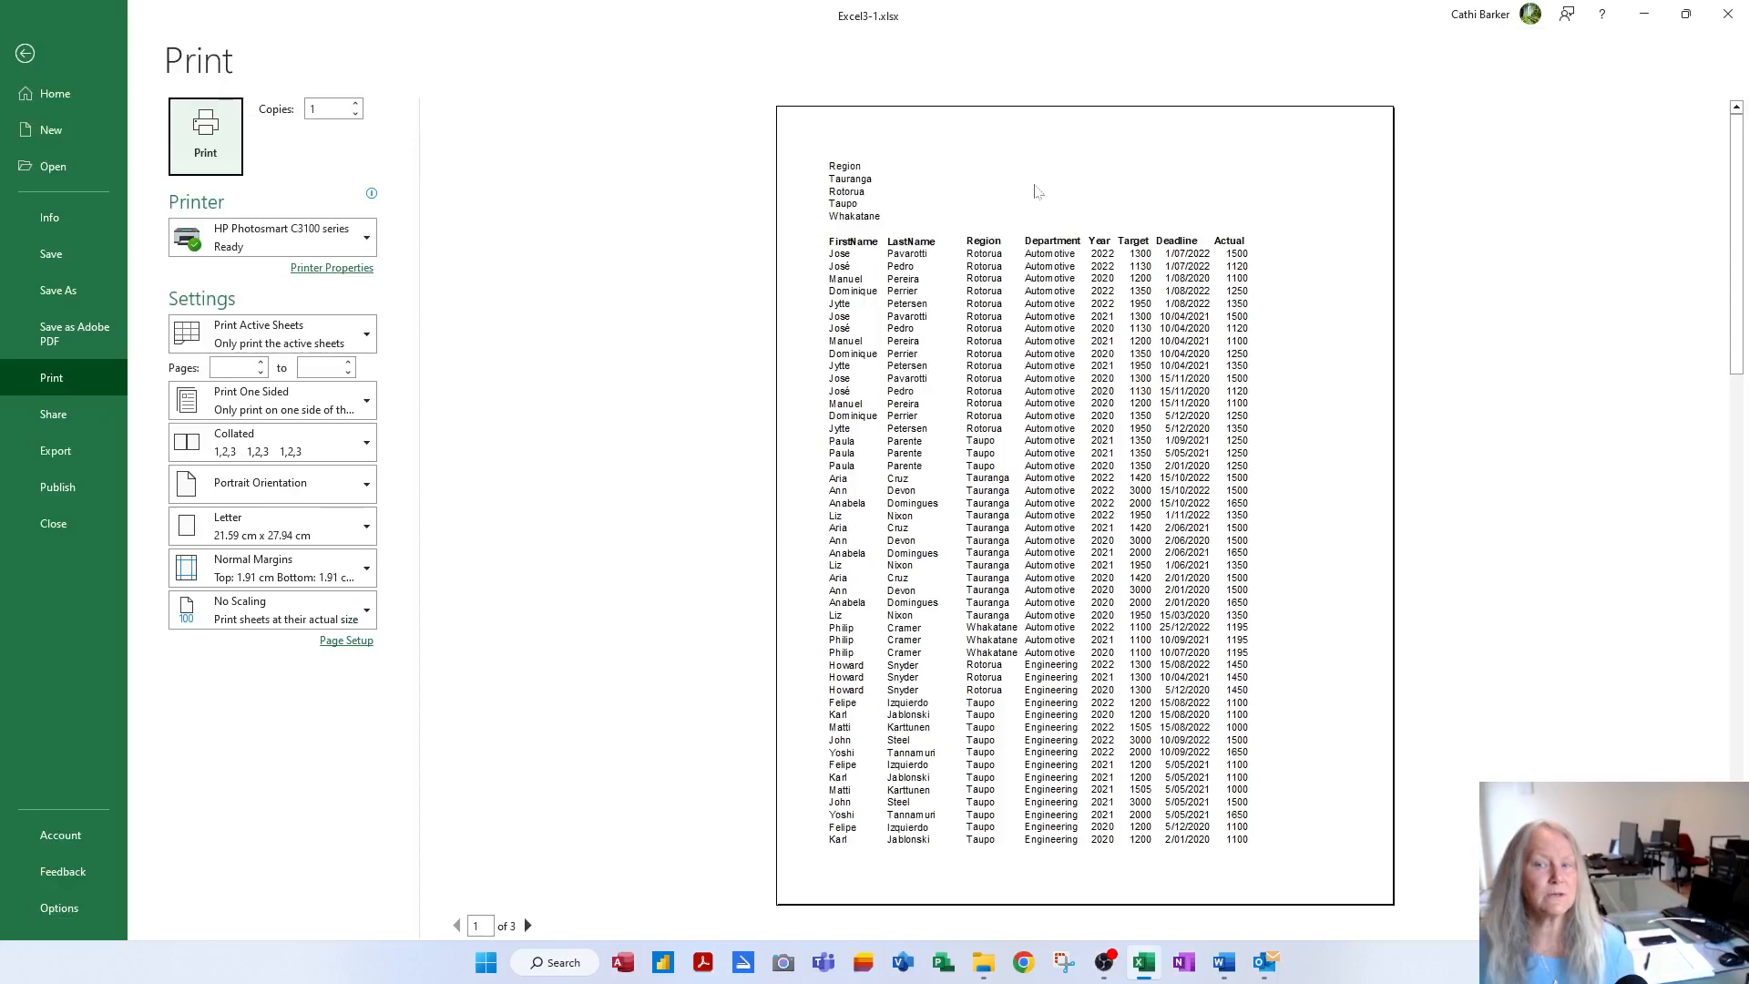
{"action": "key", "text": "Escape"}
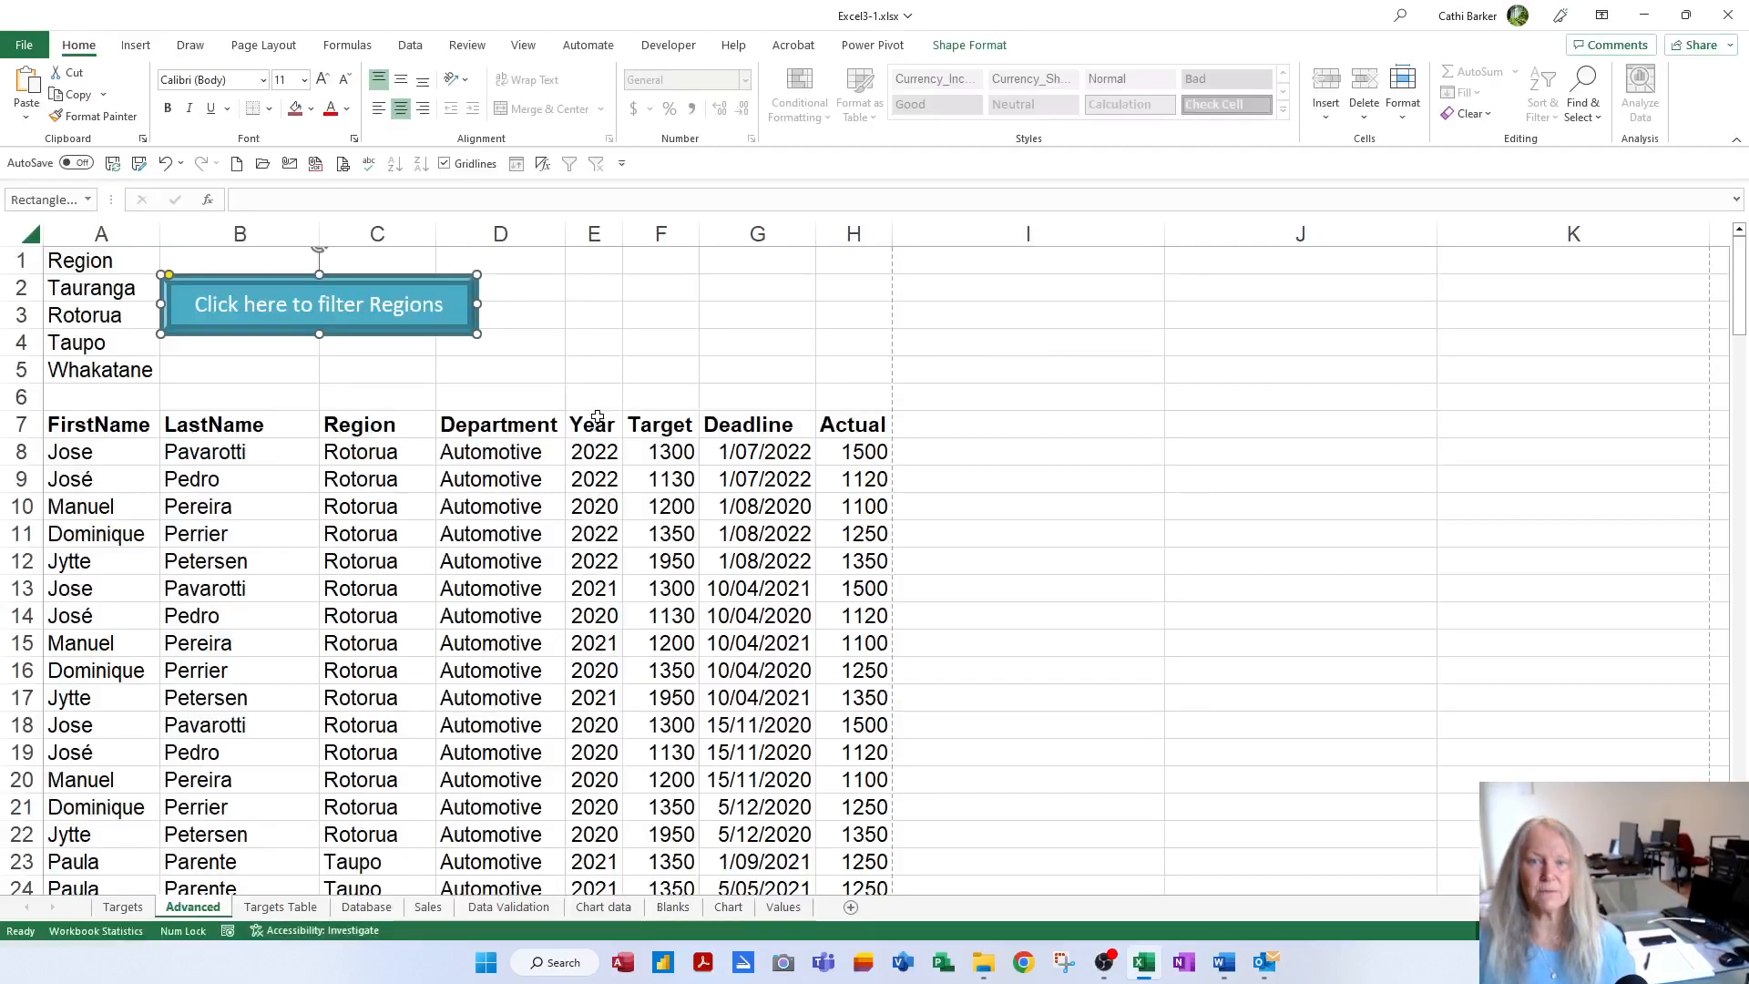
{"action": "left_click", "coordinate": [593, 387]}
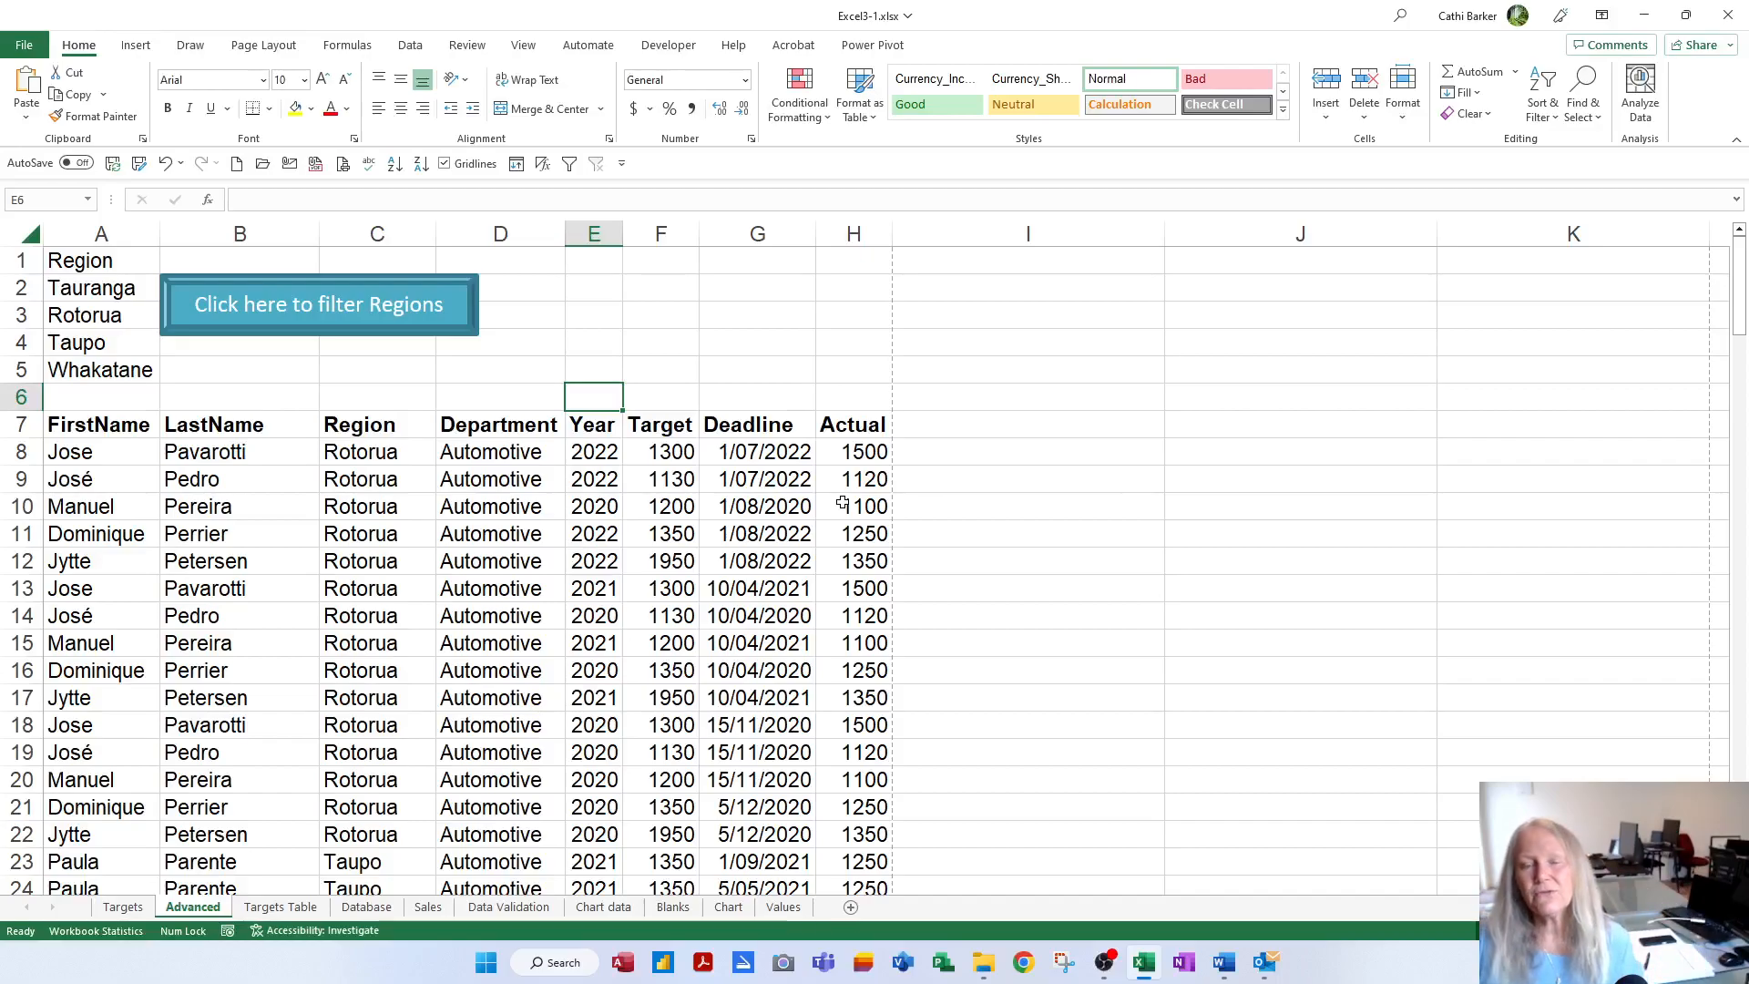
Assign the Crit1Filter macro to the 'Click here to filter Regions' button shape
{"action": "right_click", "coordinate": [398, 333]}
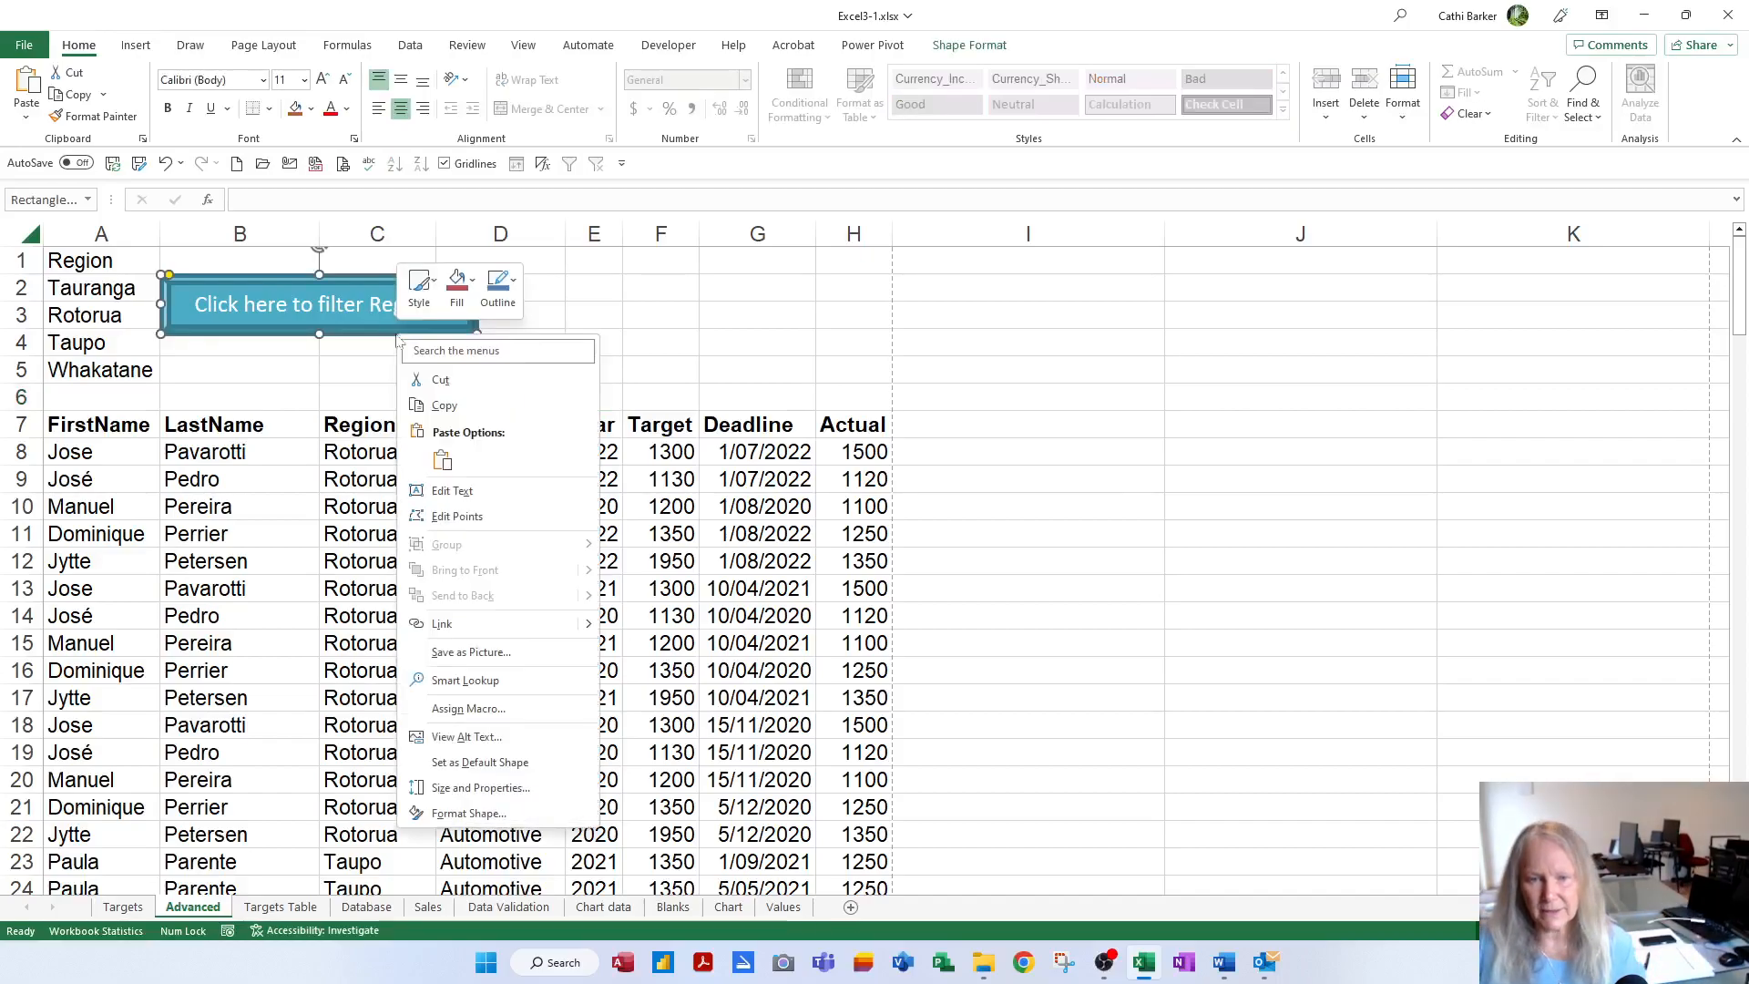
{"action": "left_click", "coordinate": [483, 715]}
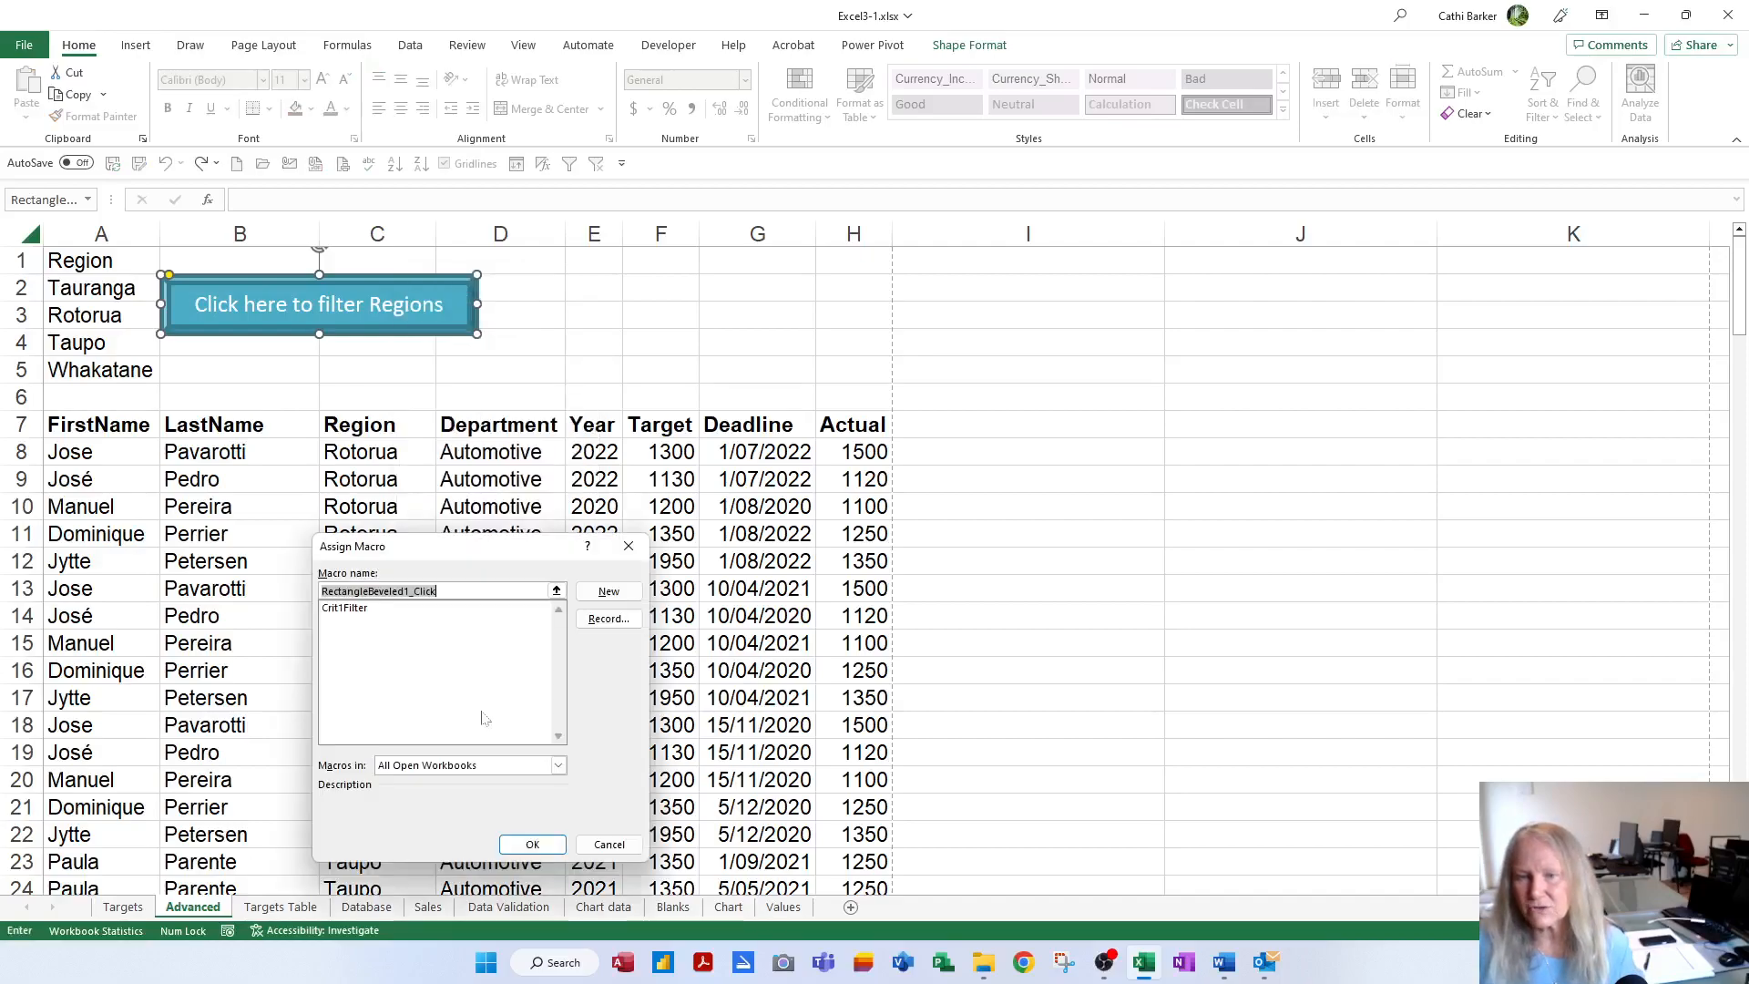
{"action": "left_click", "coordinate": [360, 617]}
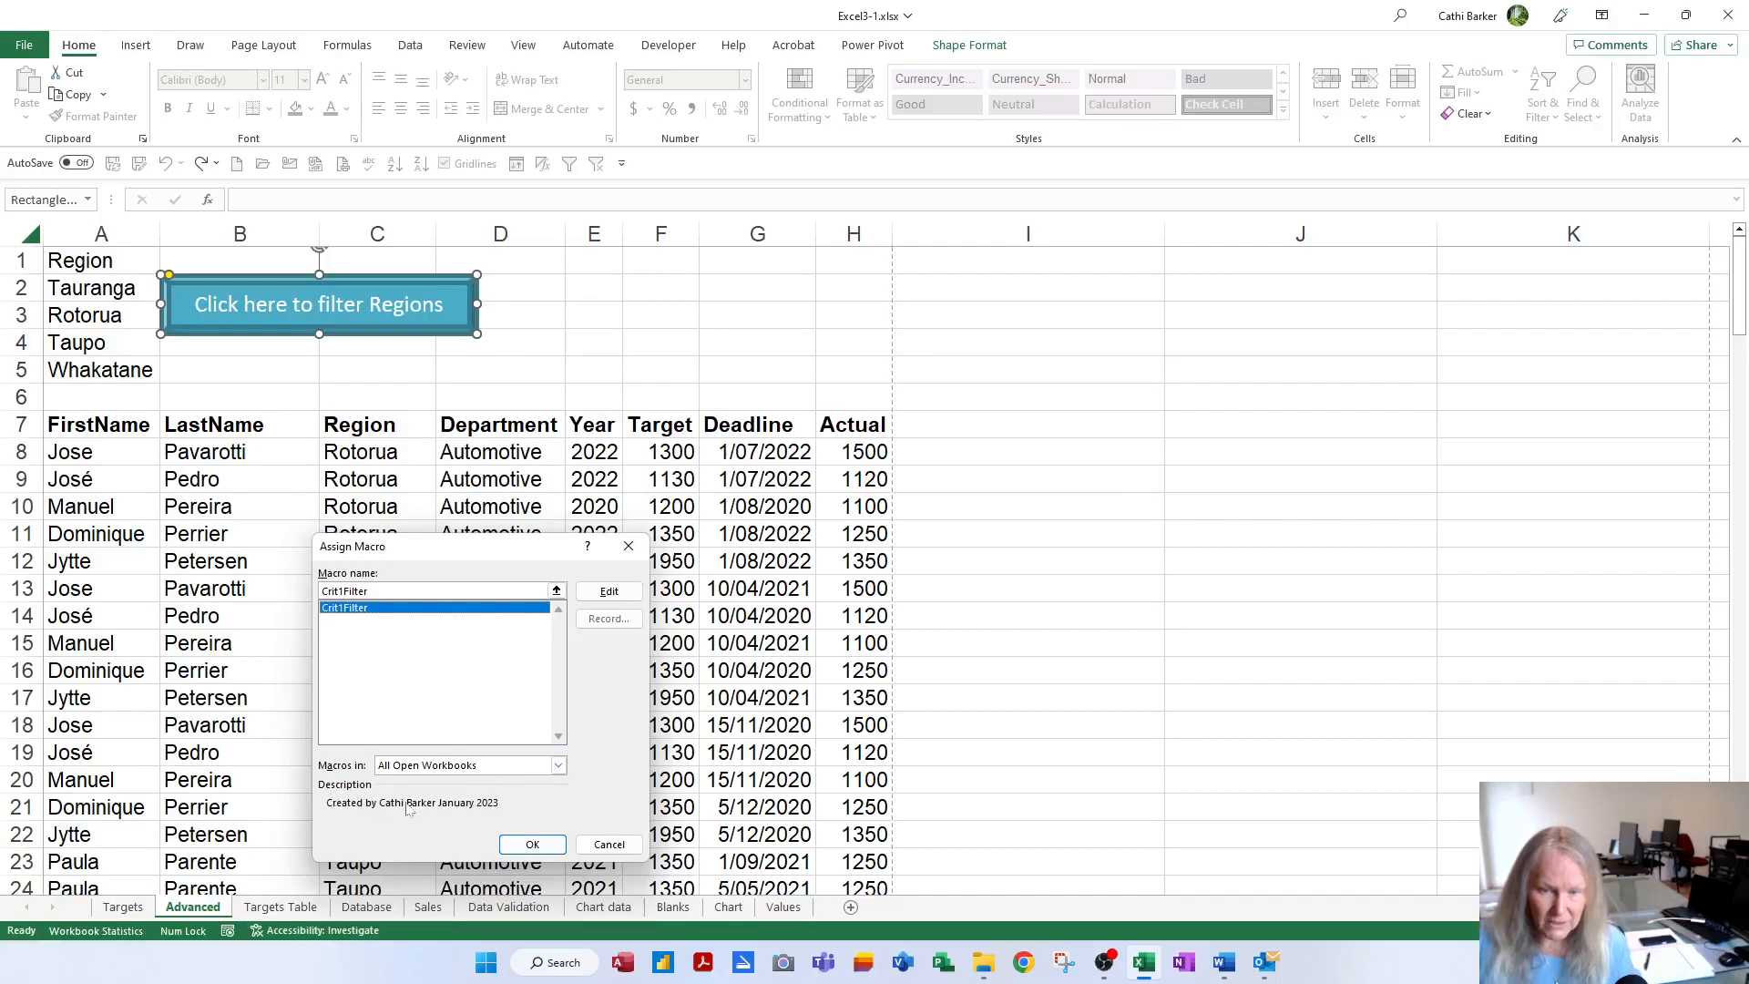
{"action": "left_click", "coordinate": [533, 845]}
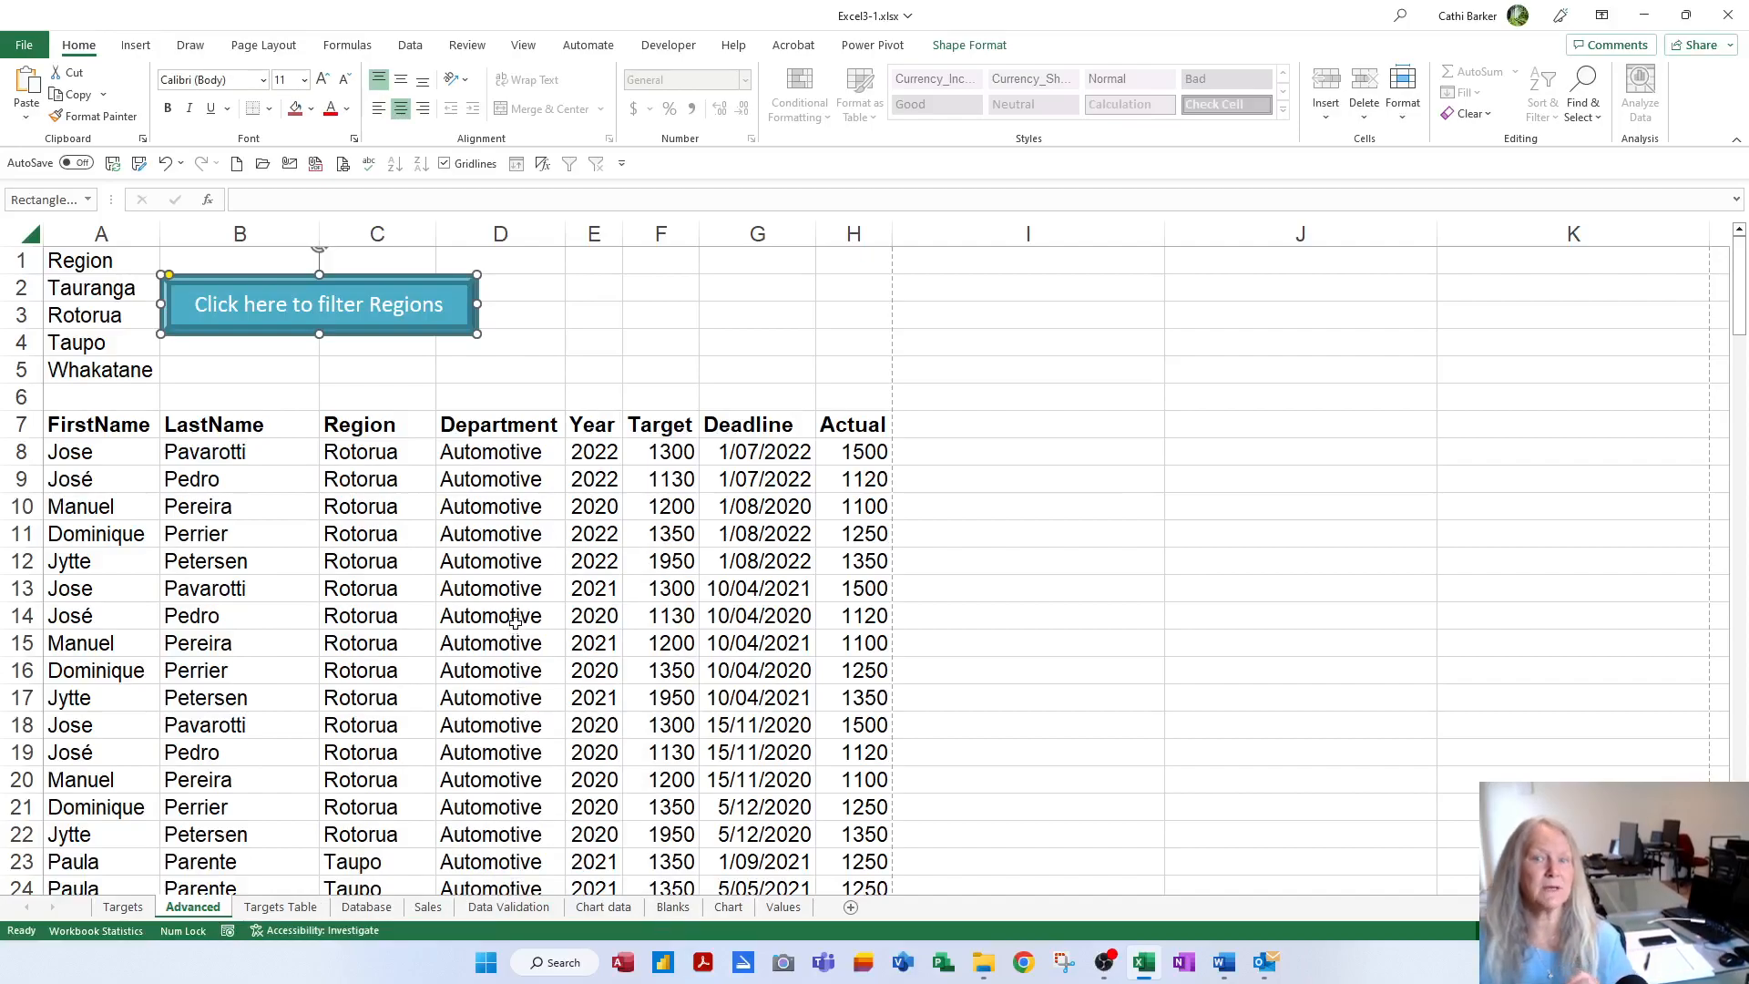
Run the region filter, change criterion A3 to Auckland, and rerun the filter
{"action": "left_click", "coordinate": [671, 419]}
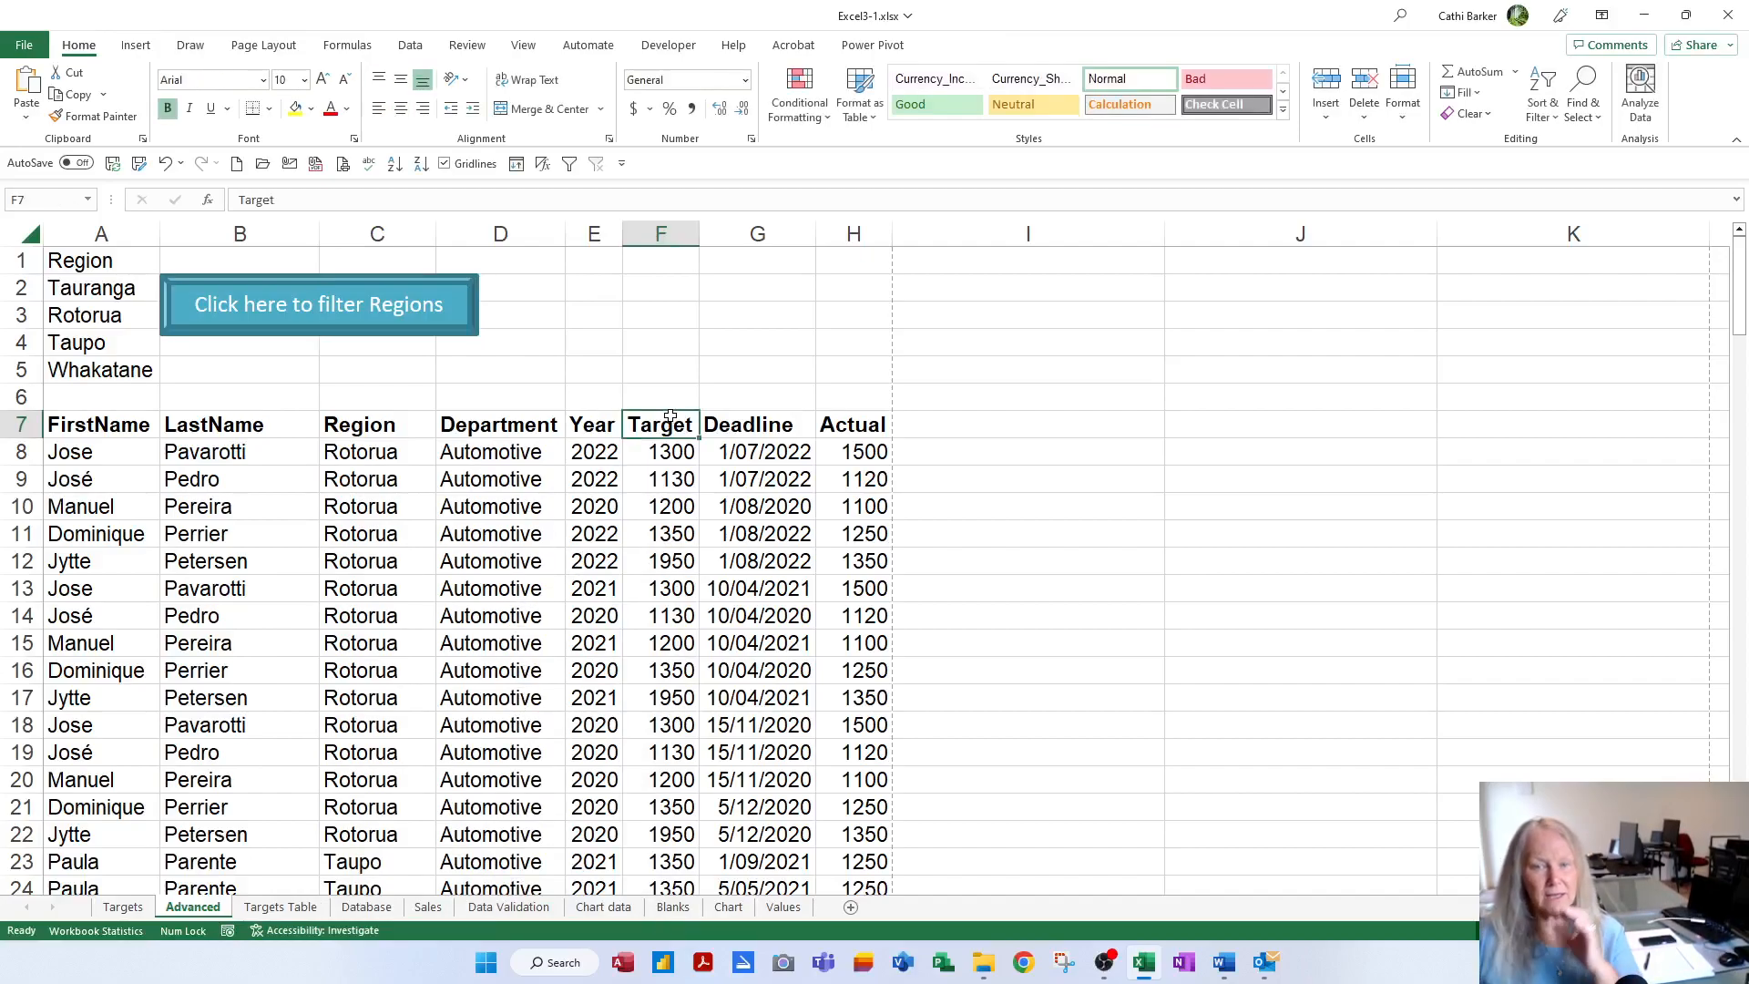
{"action": "left_click", "coordinate": [386, 330]}
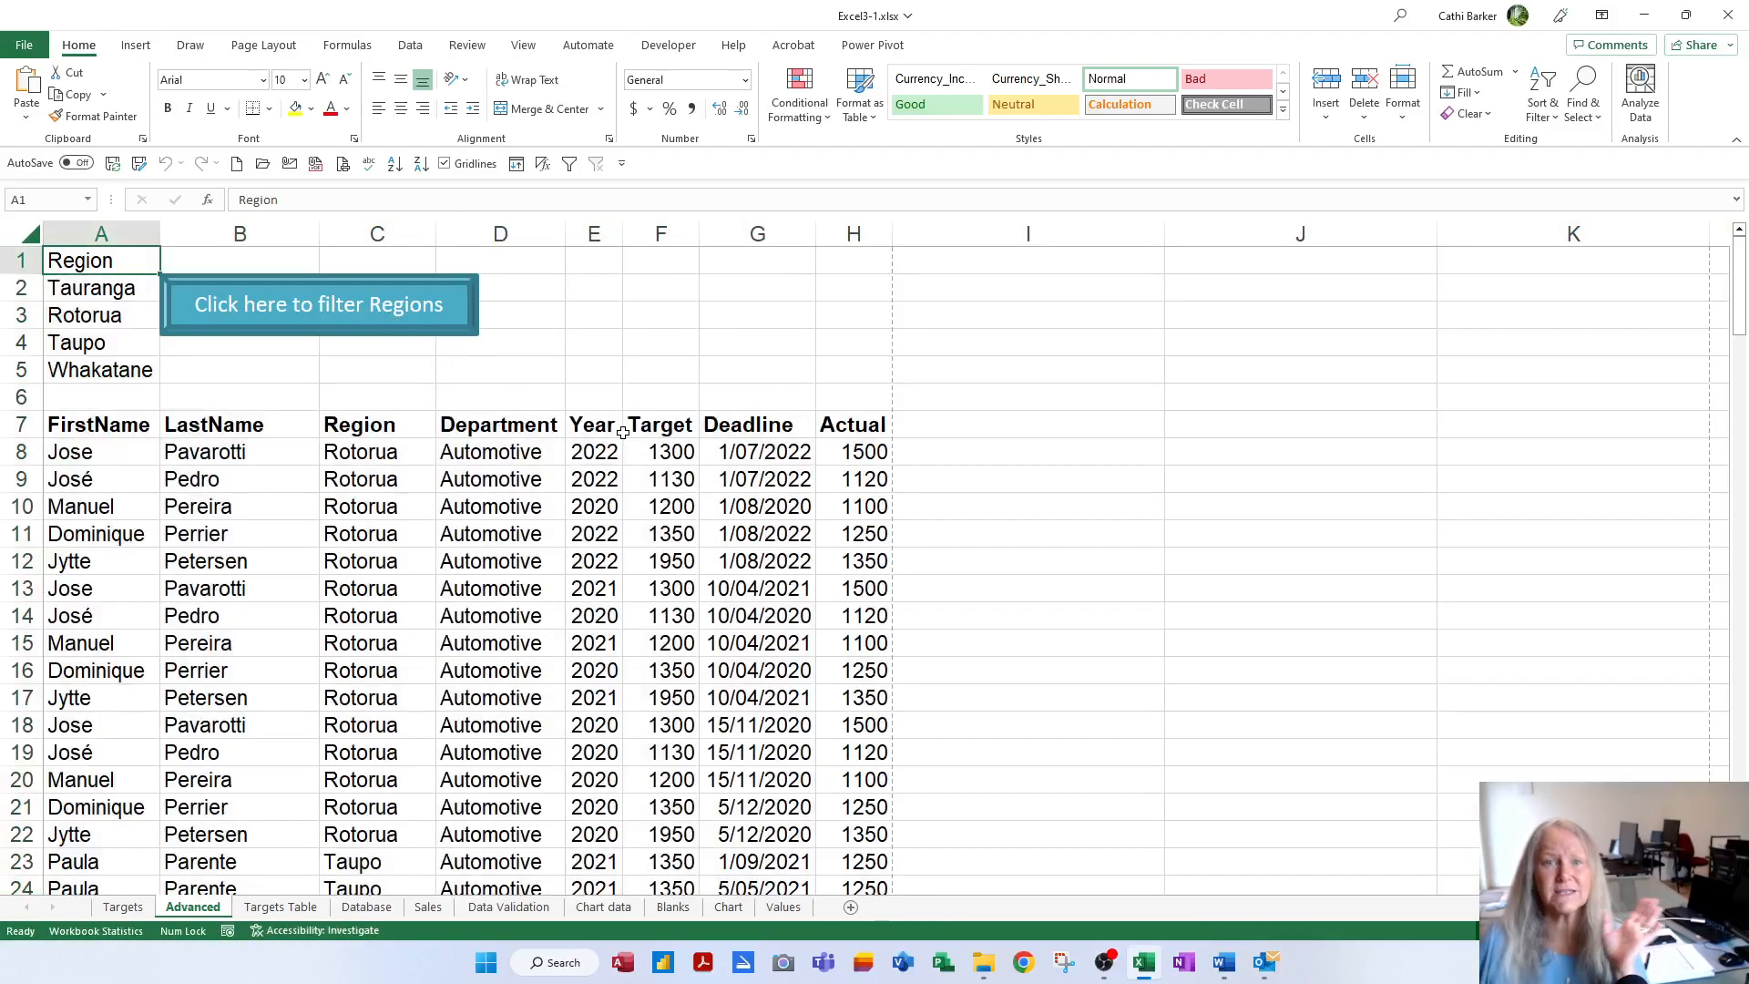
{"action": "left_click", "coordinate": [415, 330]}
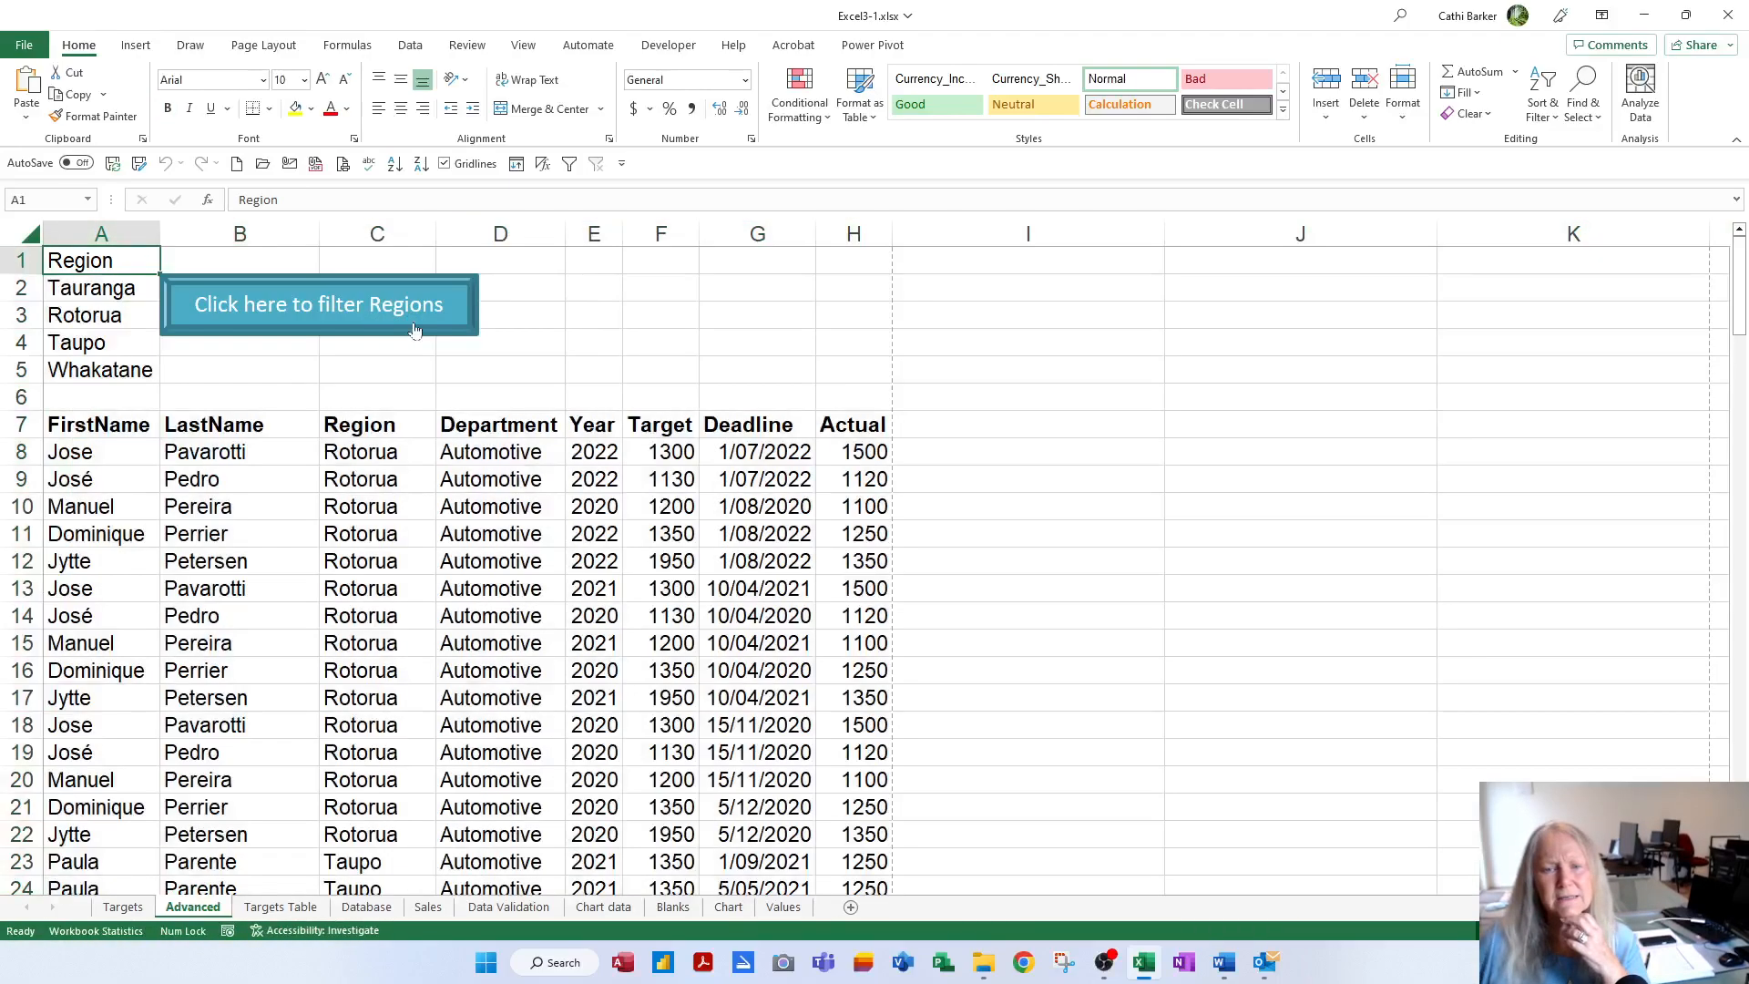
{"action": "left_click", "coordinate": [121, 324]}
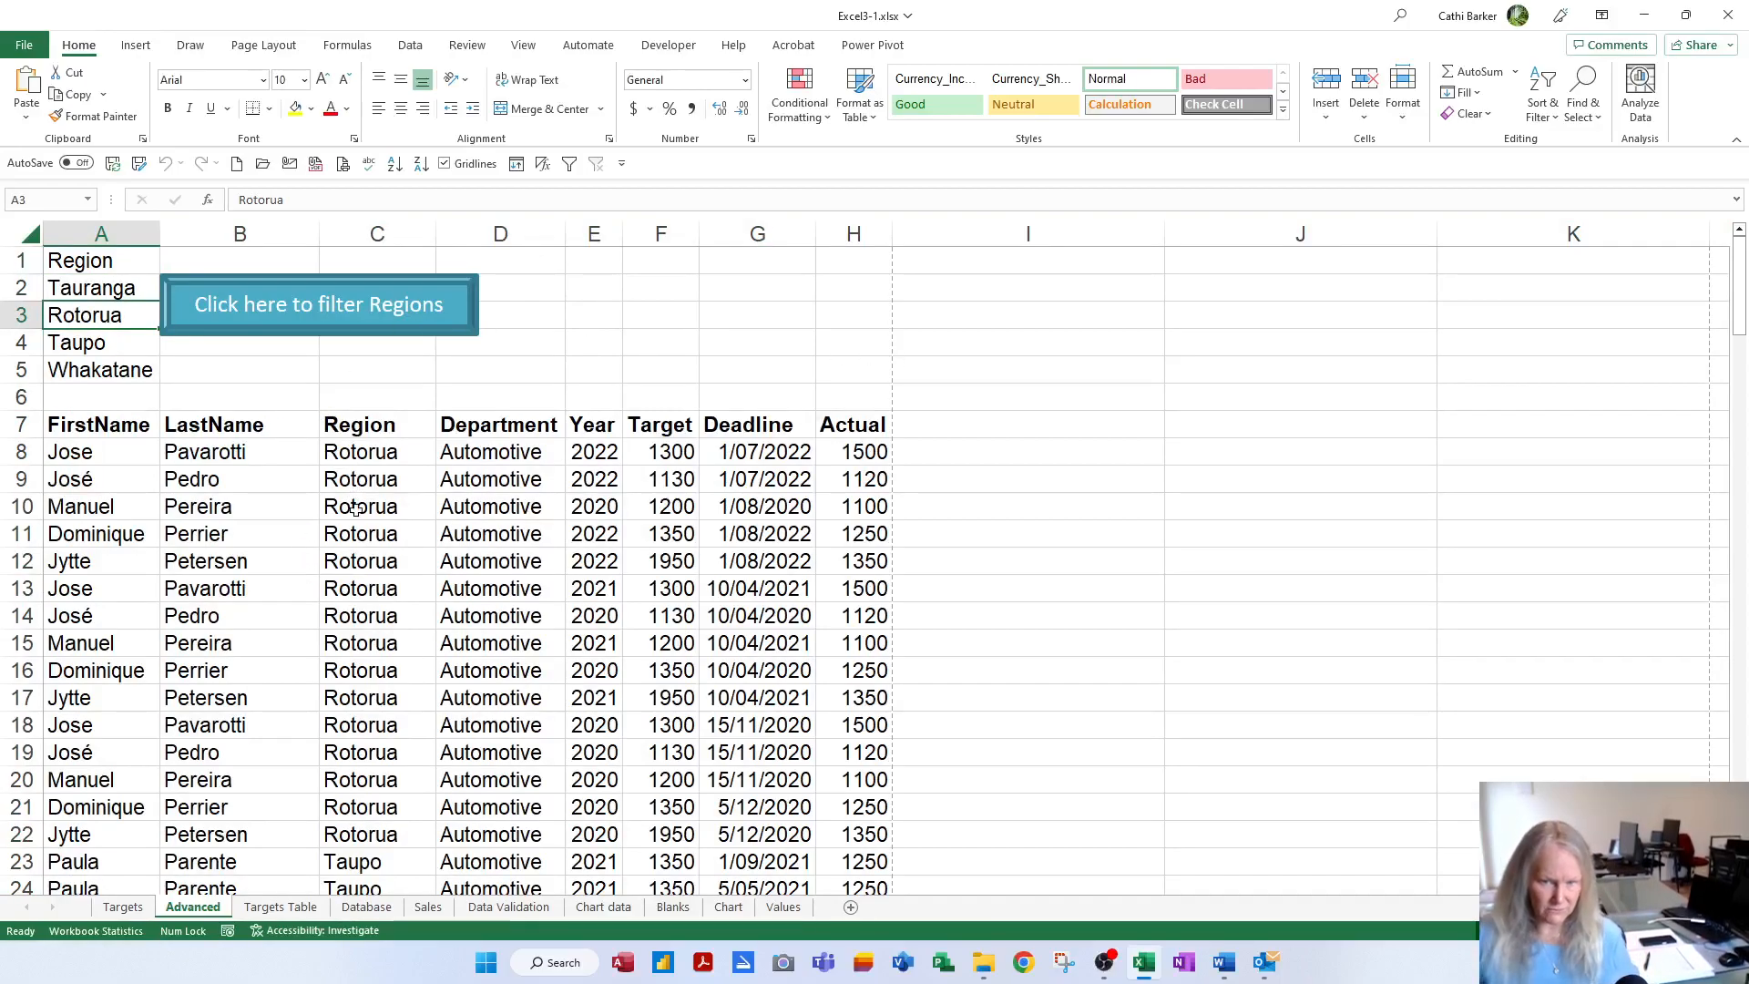
{"action": "type", "text": "A"}
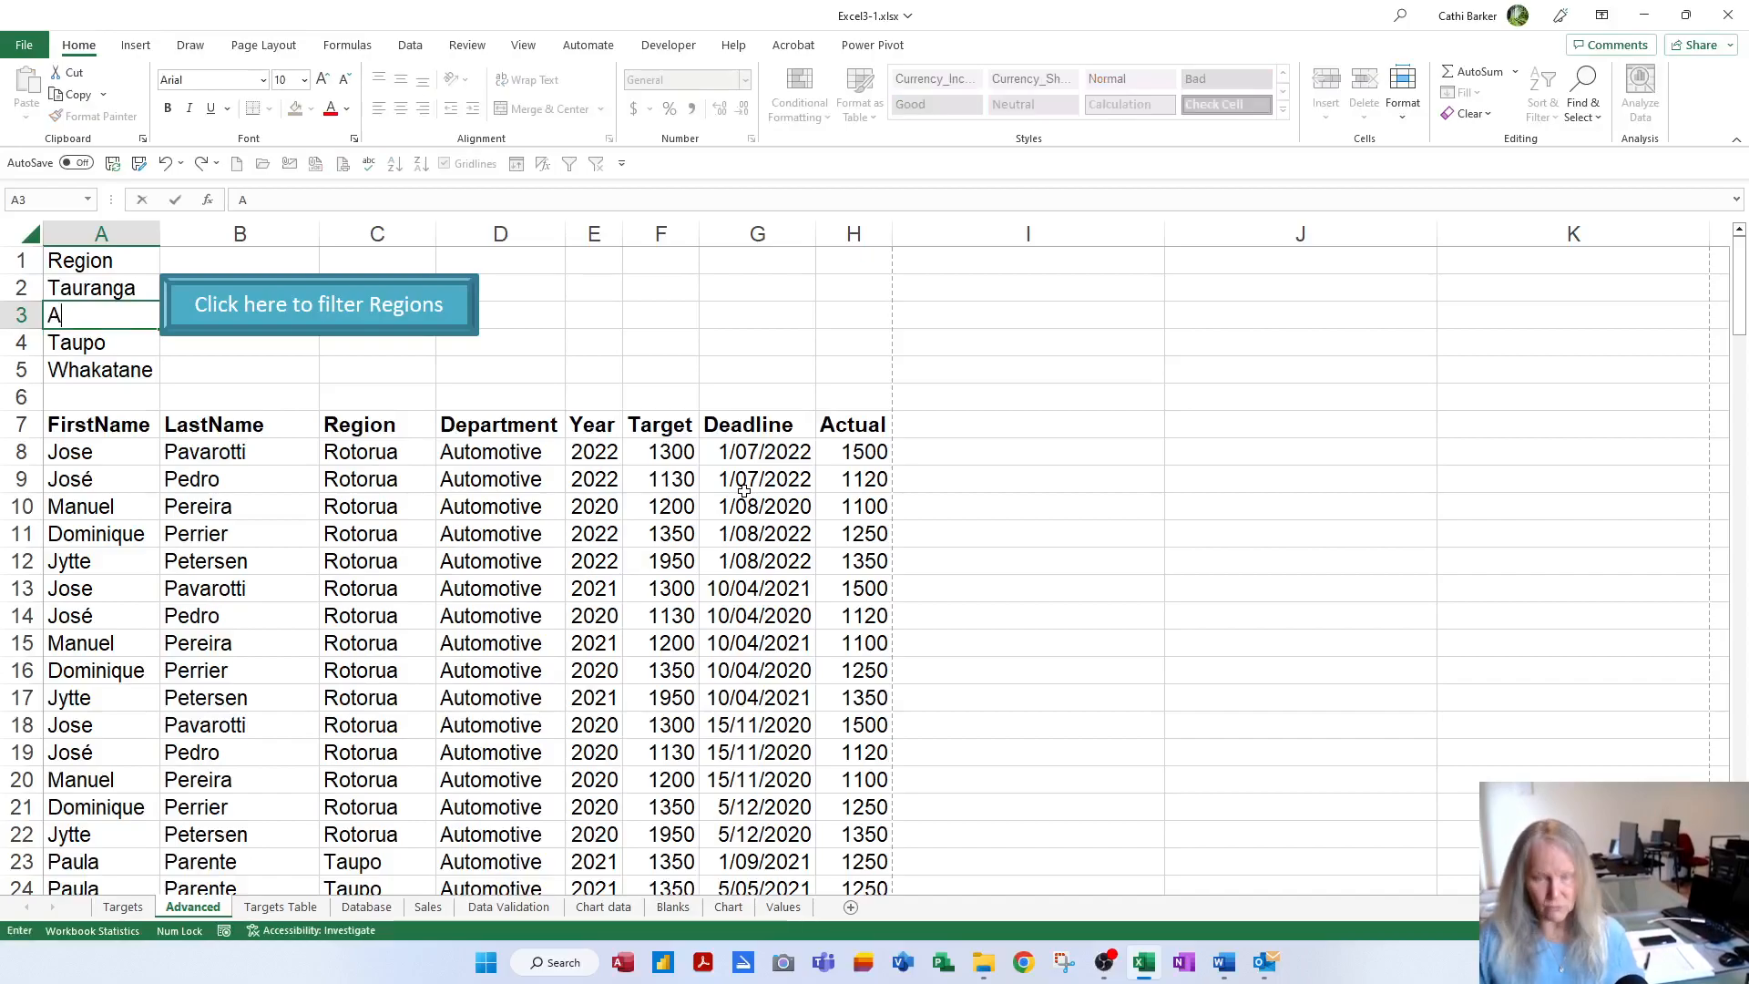
{"action": "type", "text": "uckland"}
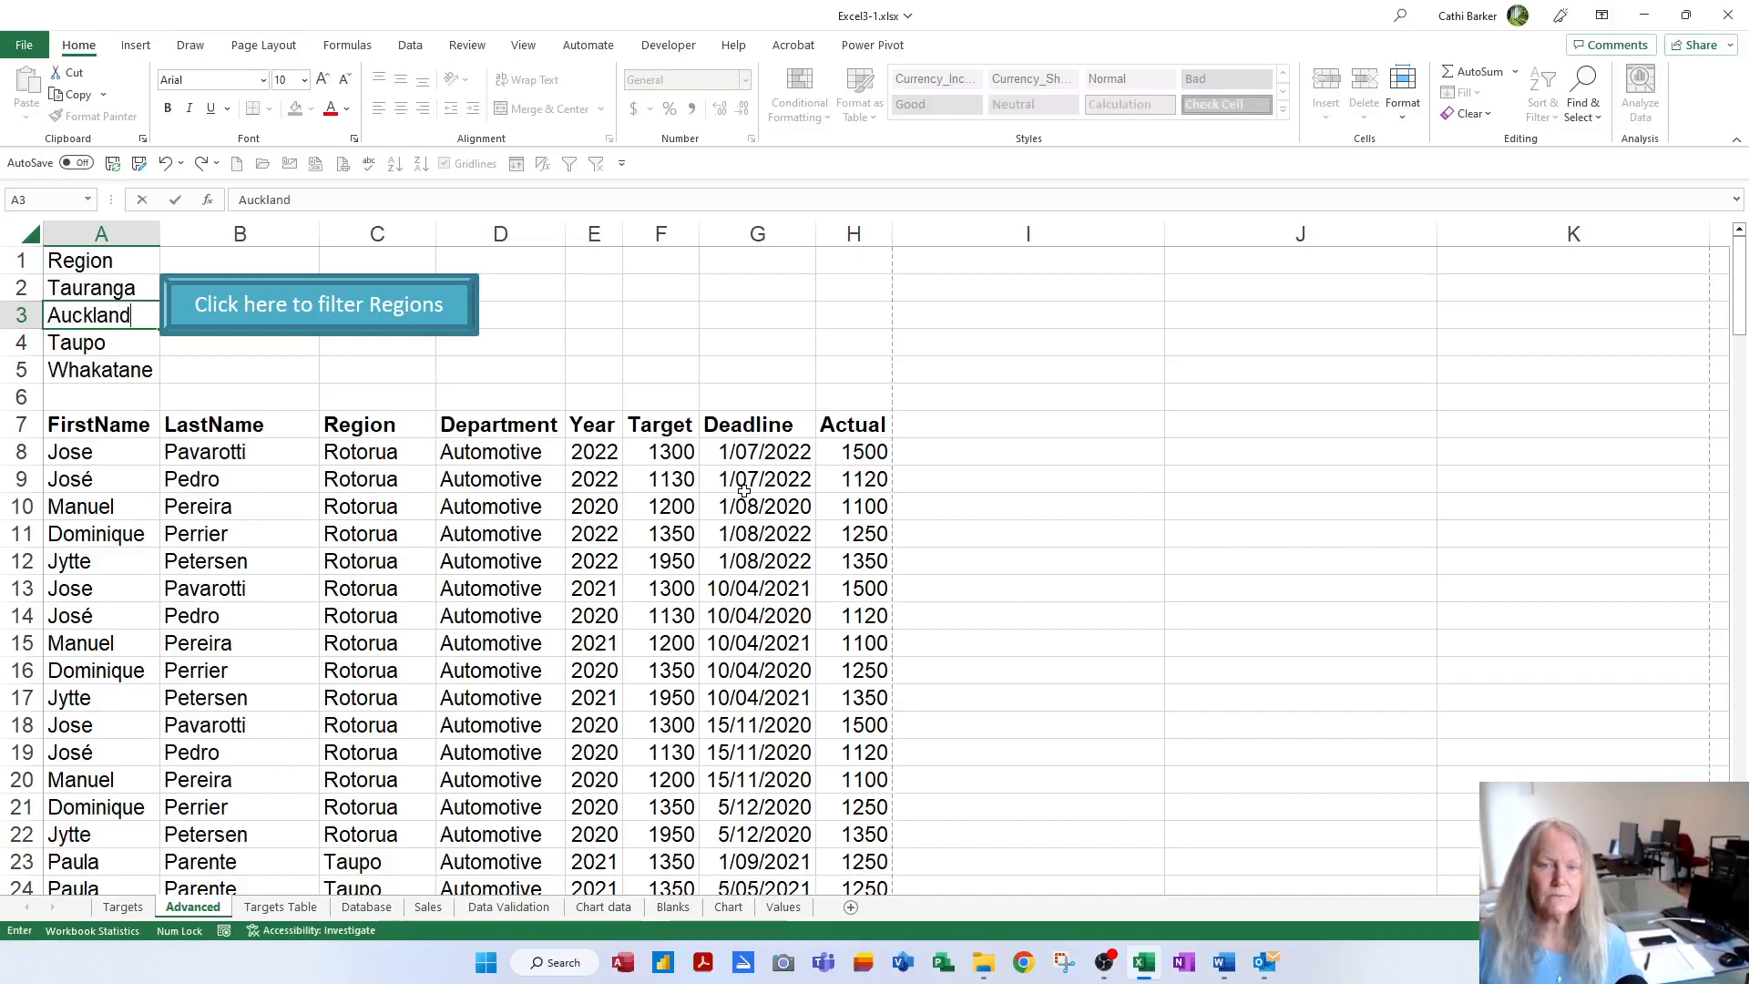
{"action": "key", "text": "Return"}
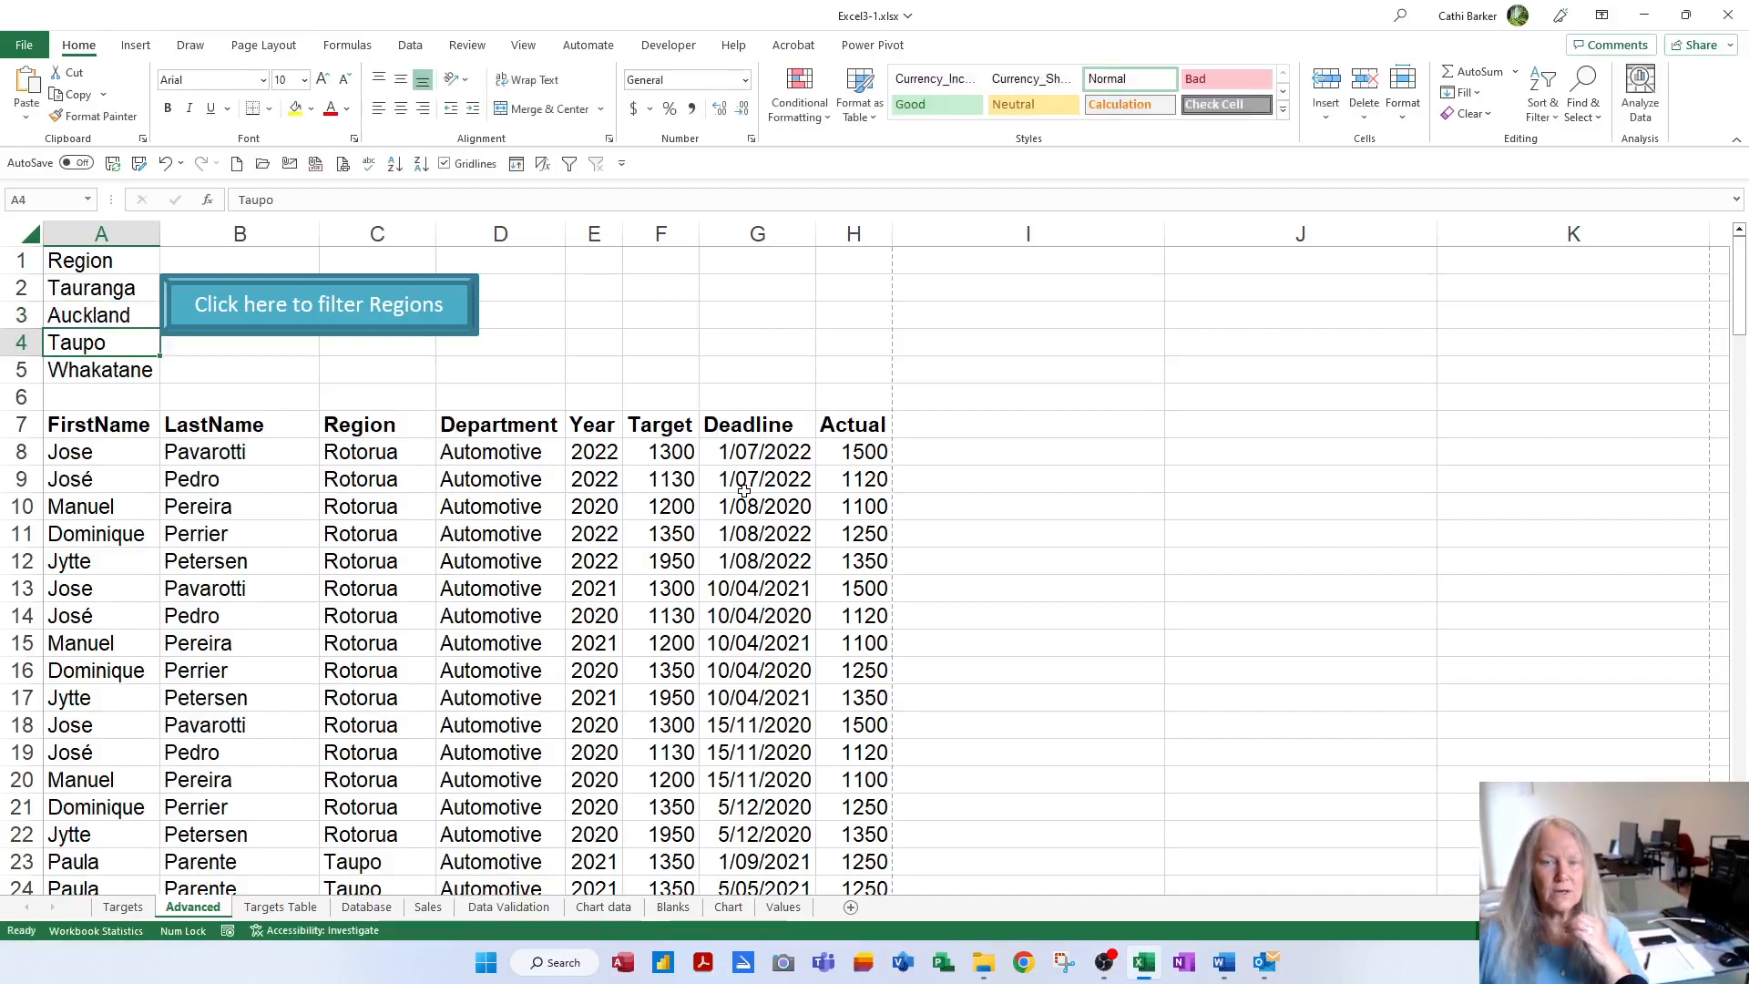
{"action": "left_click", "coordinate": [397, 325]}
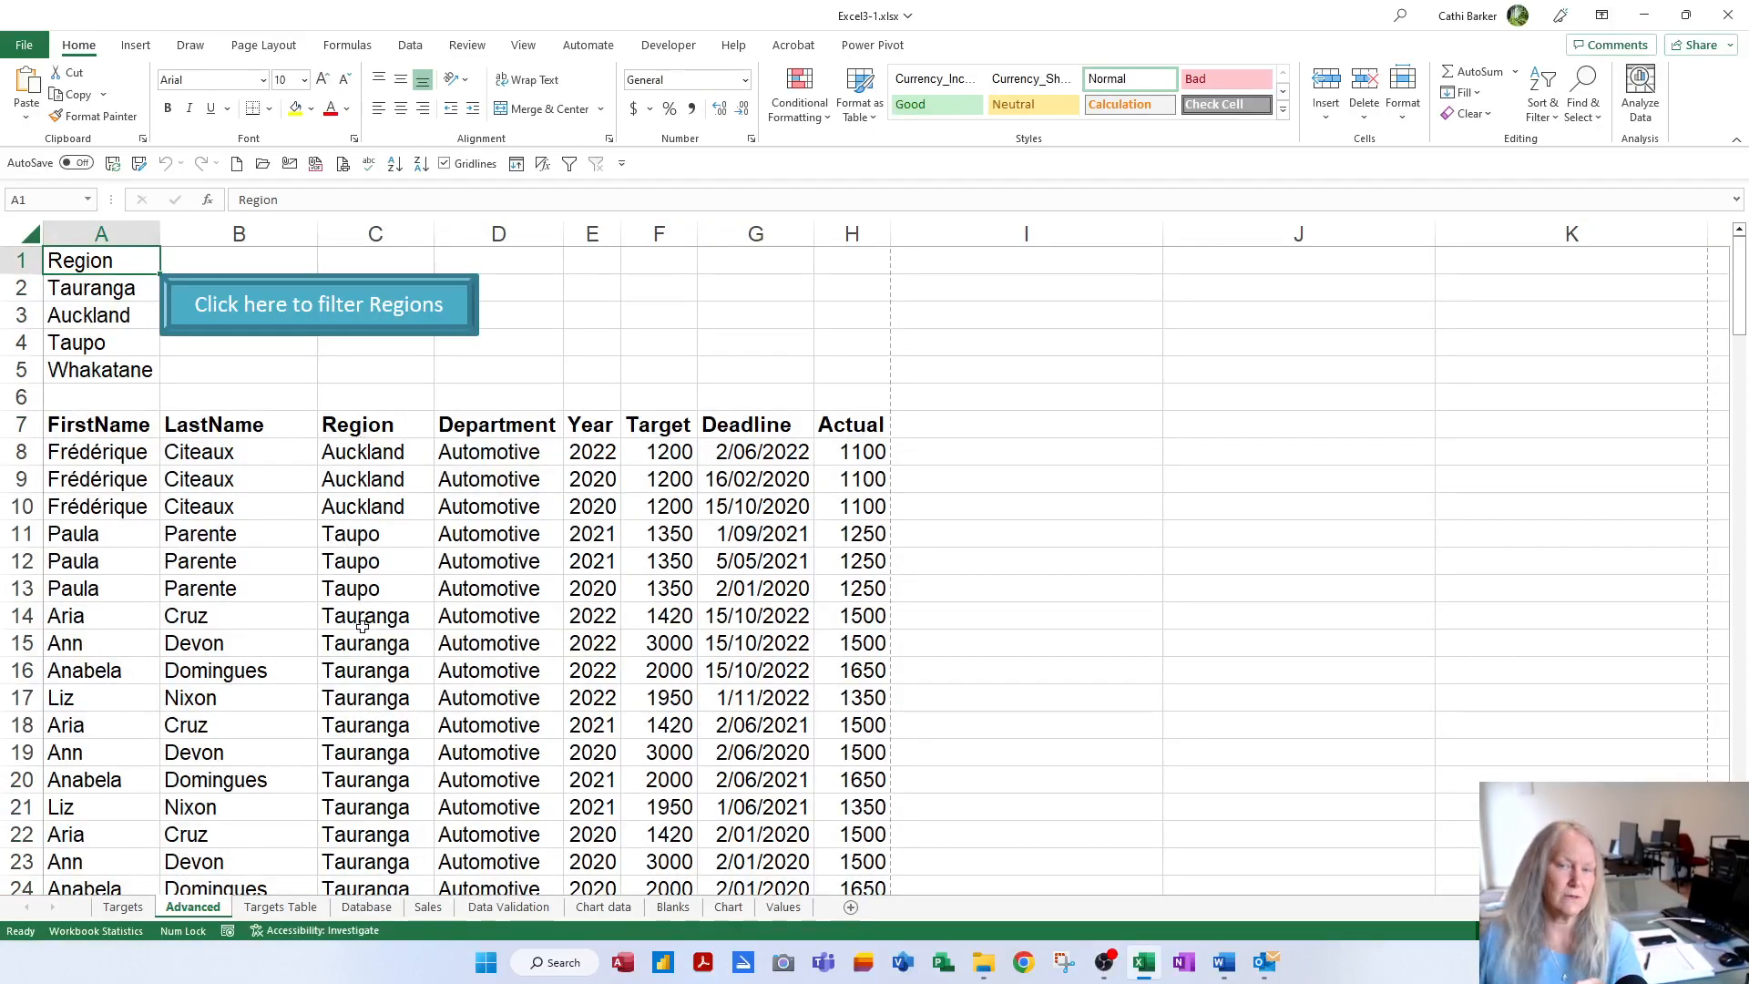
Enter Auckland, Hamilton, Wellington and Christchurch in A2:A5 and filter the data to them
{"action": "left_click", "coordinate": [113, 290]}
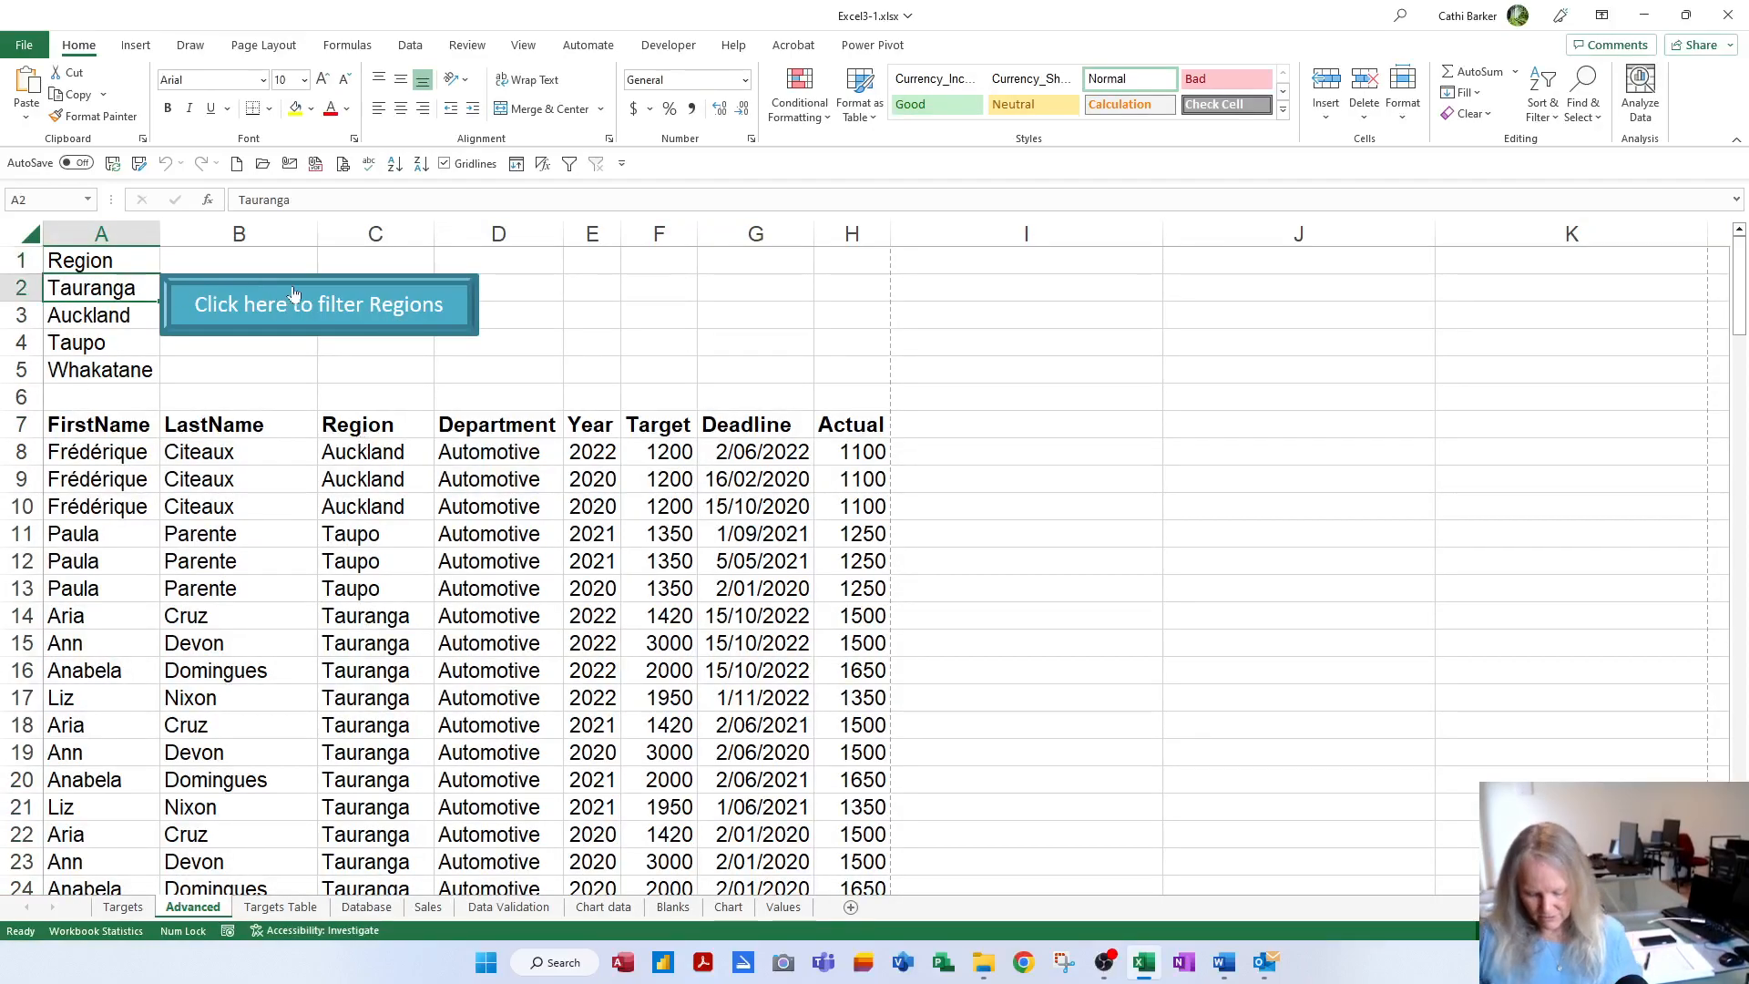
{"action": "type", "text": "Auckland"}
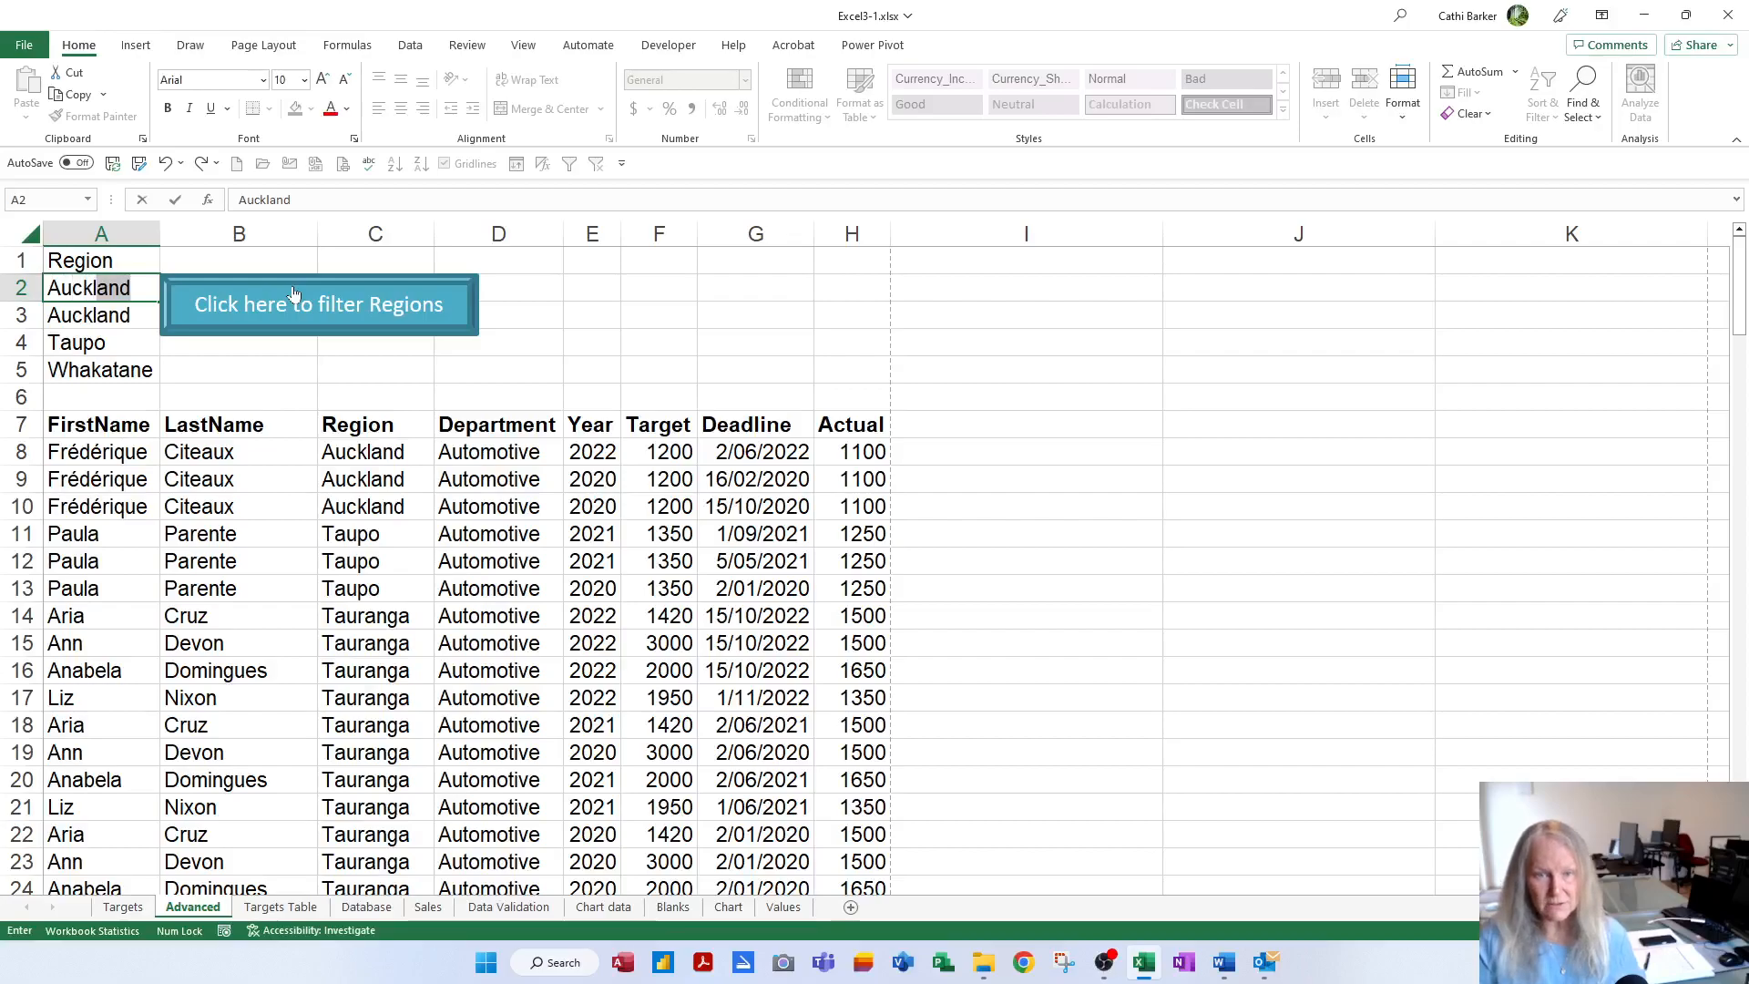
{"action": "key", "text": "Return"}
{"action": "type", "text": "Hamilton"}
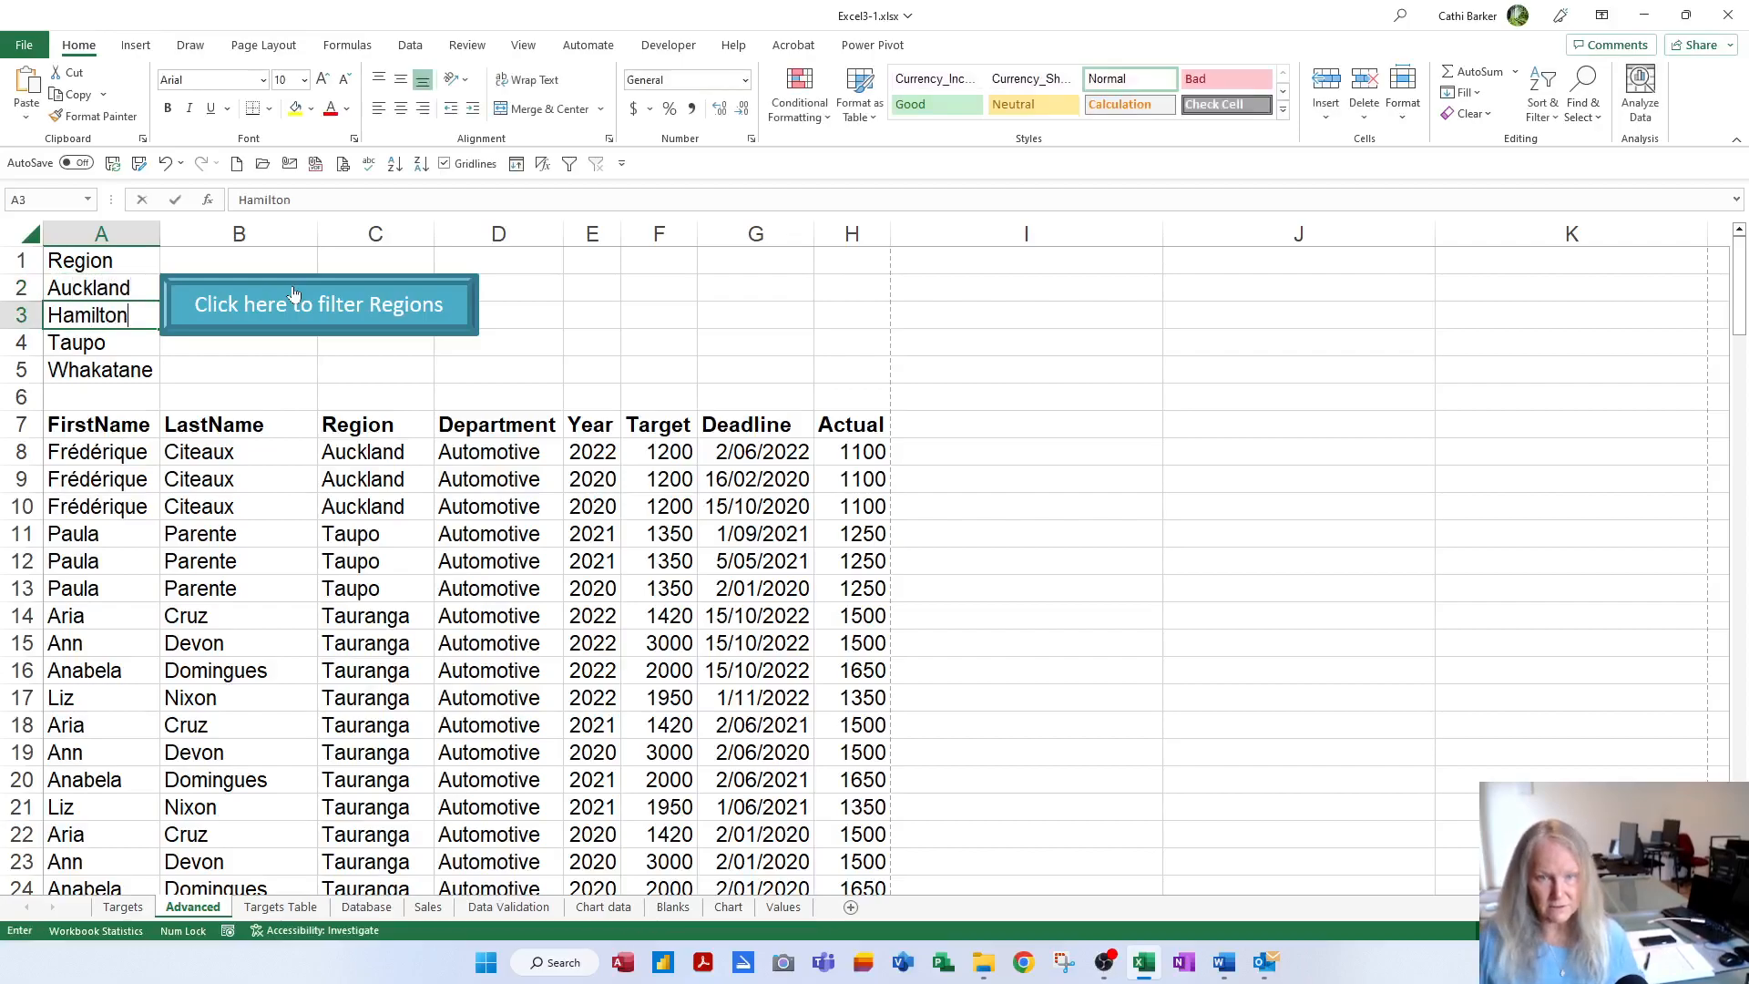
{"action": "key", "text": "Return"}
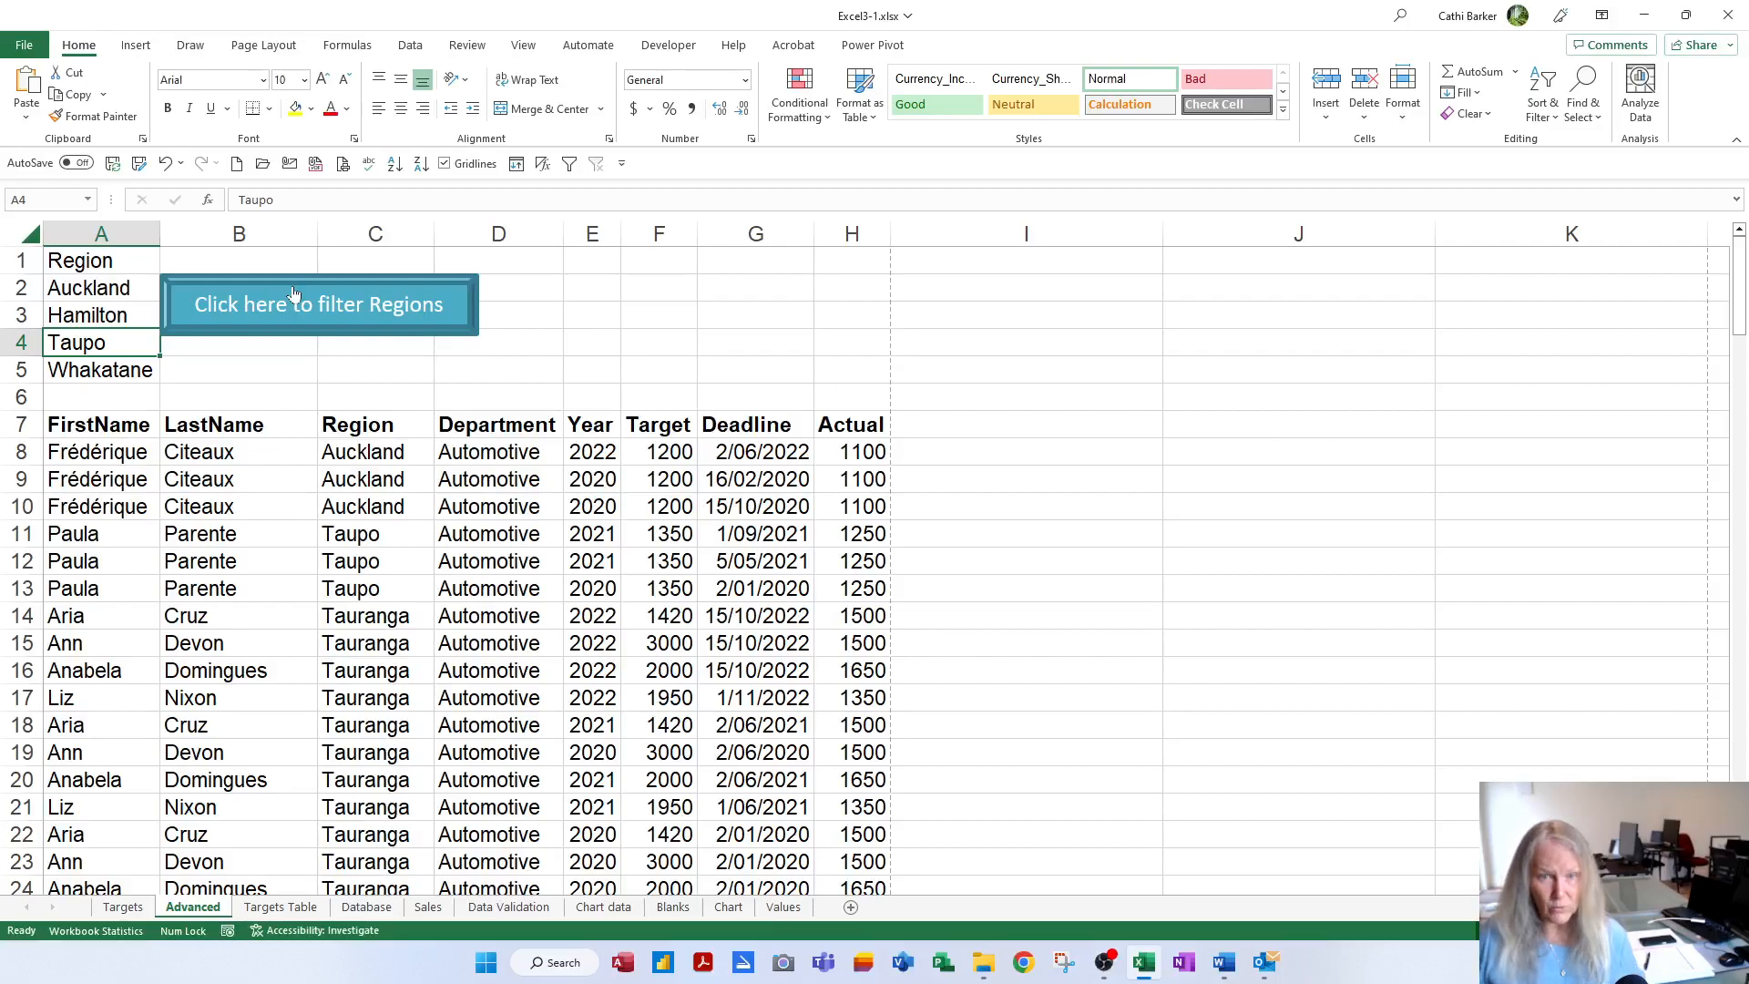
{"action": "type", "text": "Wellington"}
{"action": "key", "text": "Return"}
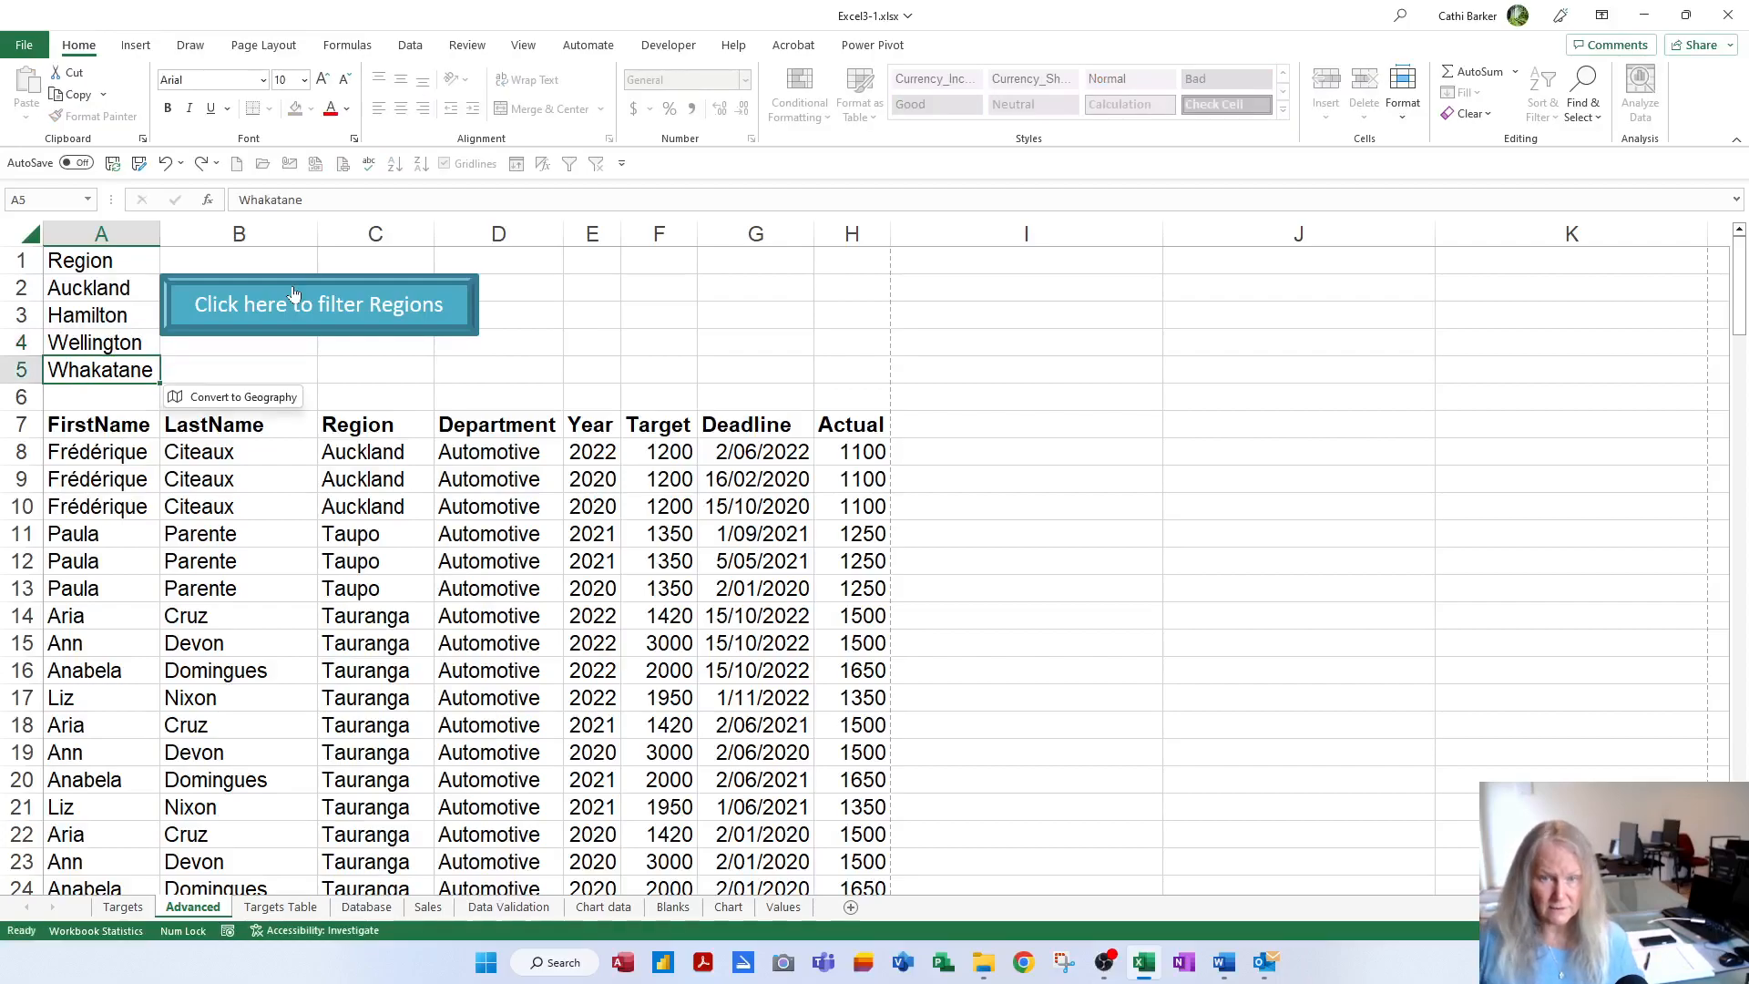
{"action": "type", "text": "Christchurch"}
{"action": "key", "text": "Return"}
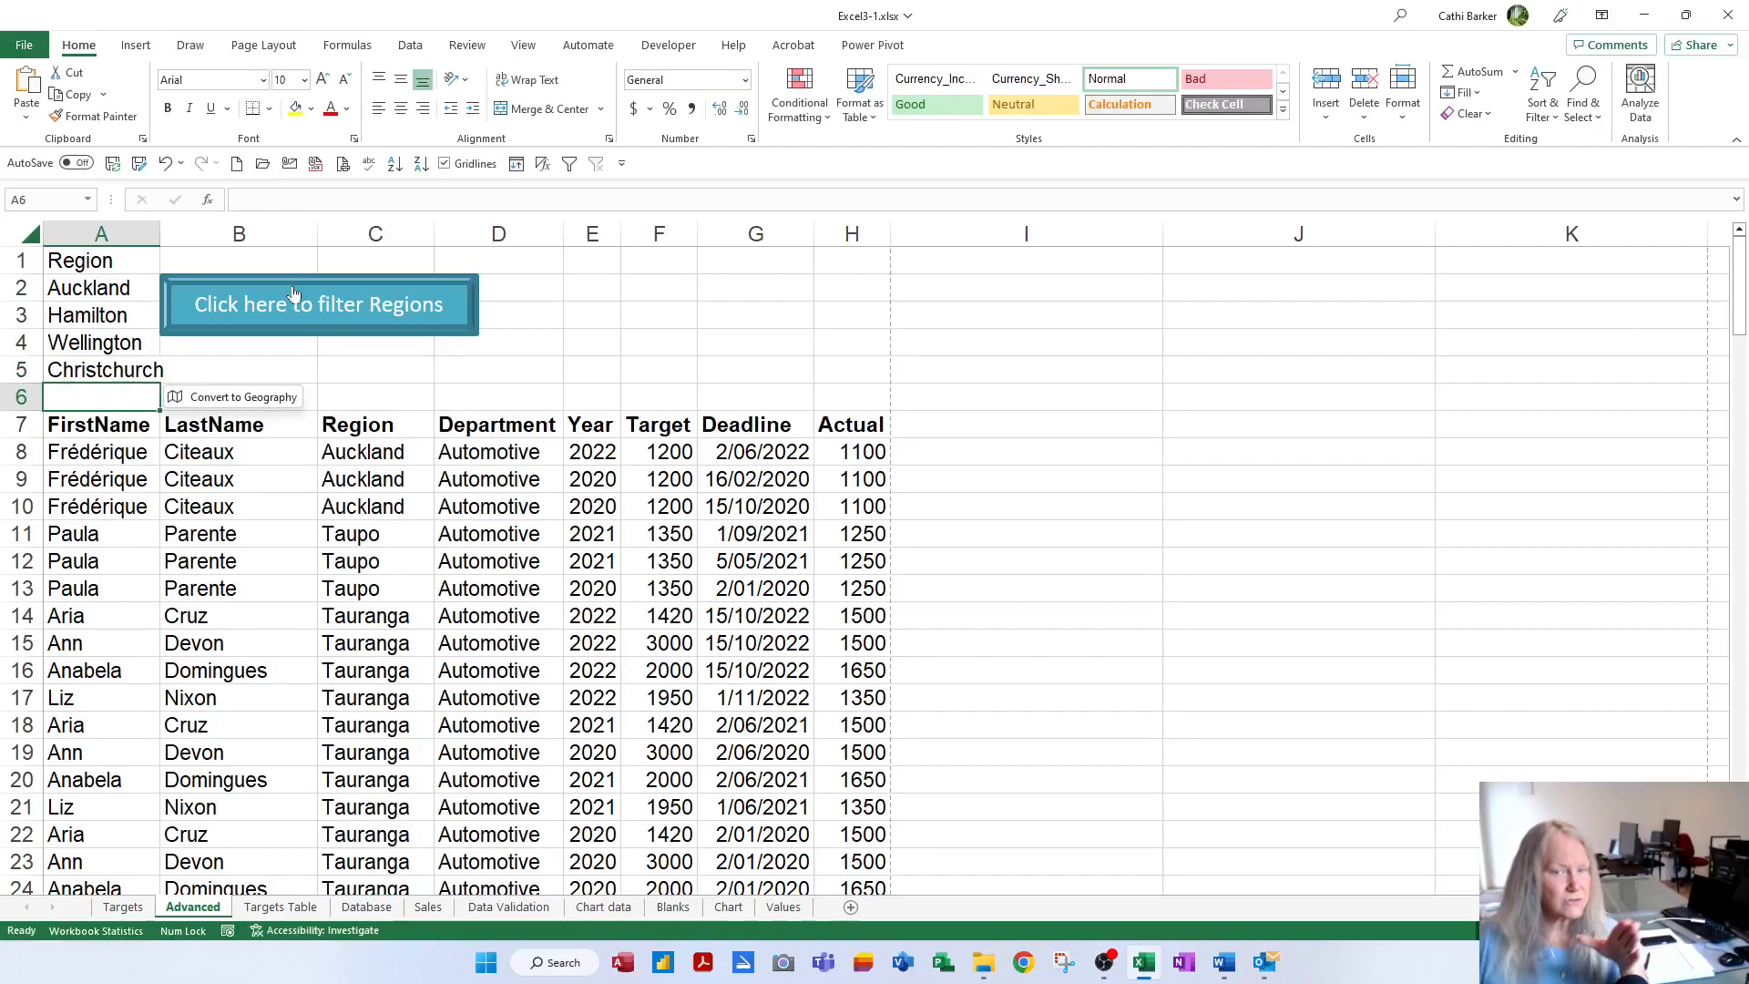
{"action": "left_click", "coordinate": [196, 366]}
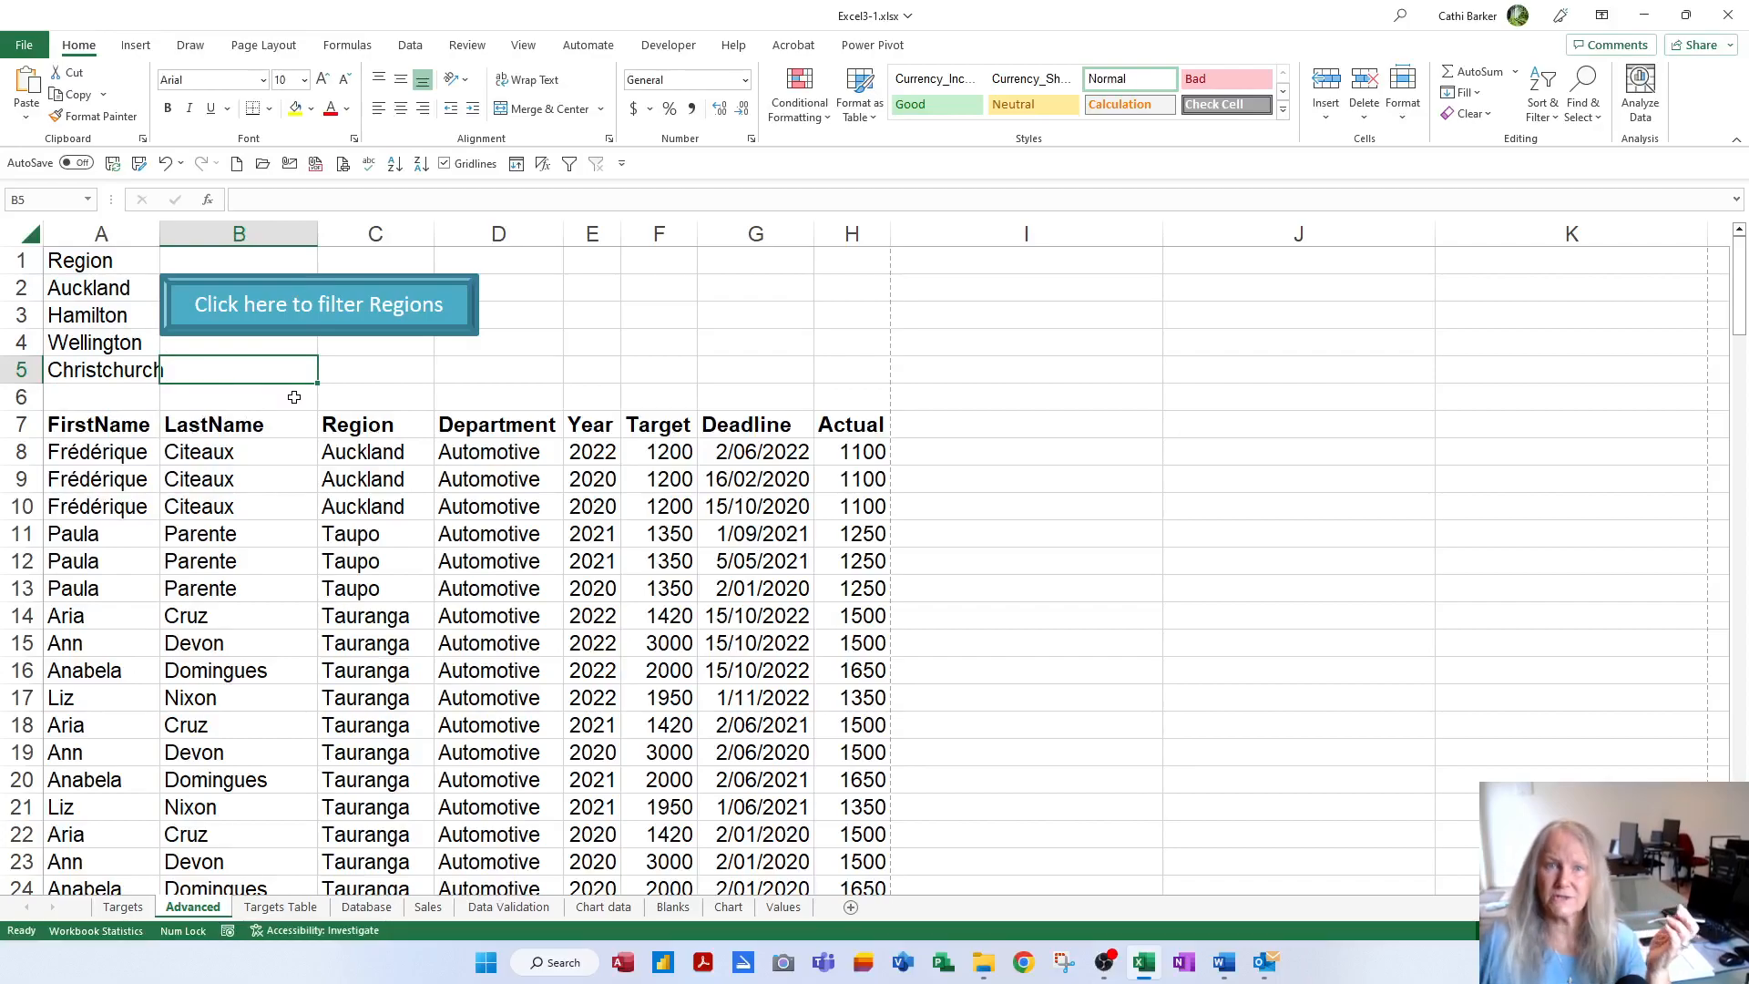
{"action": "left_click", "coordinate": [349, 320]}
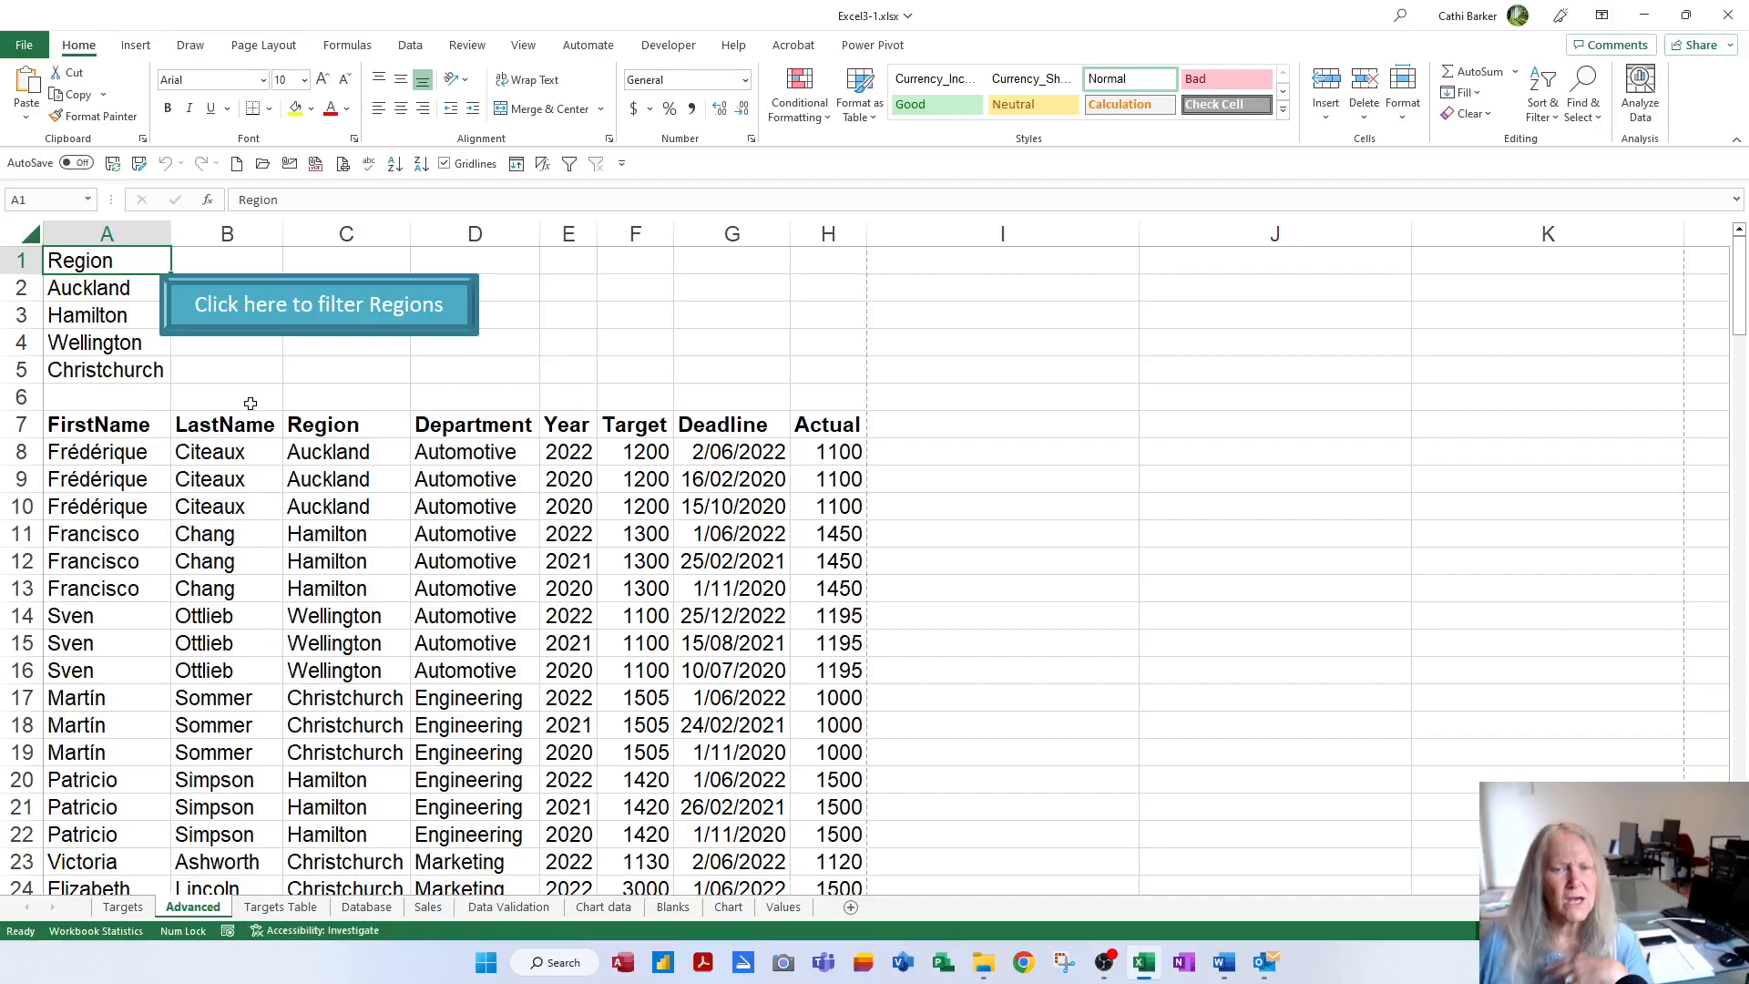
Move the filter button a little to the right, then rerun the region filter
{"action": "right_click", "coordinate": [388, 326]}
{"action": "key", "text": "Escape"}
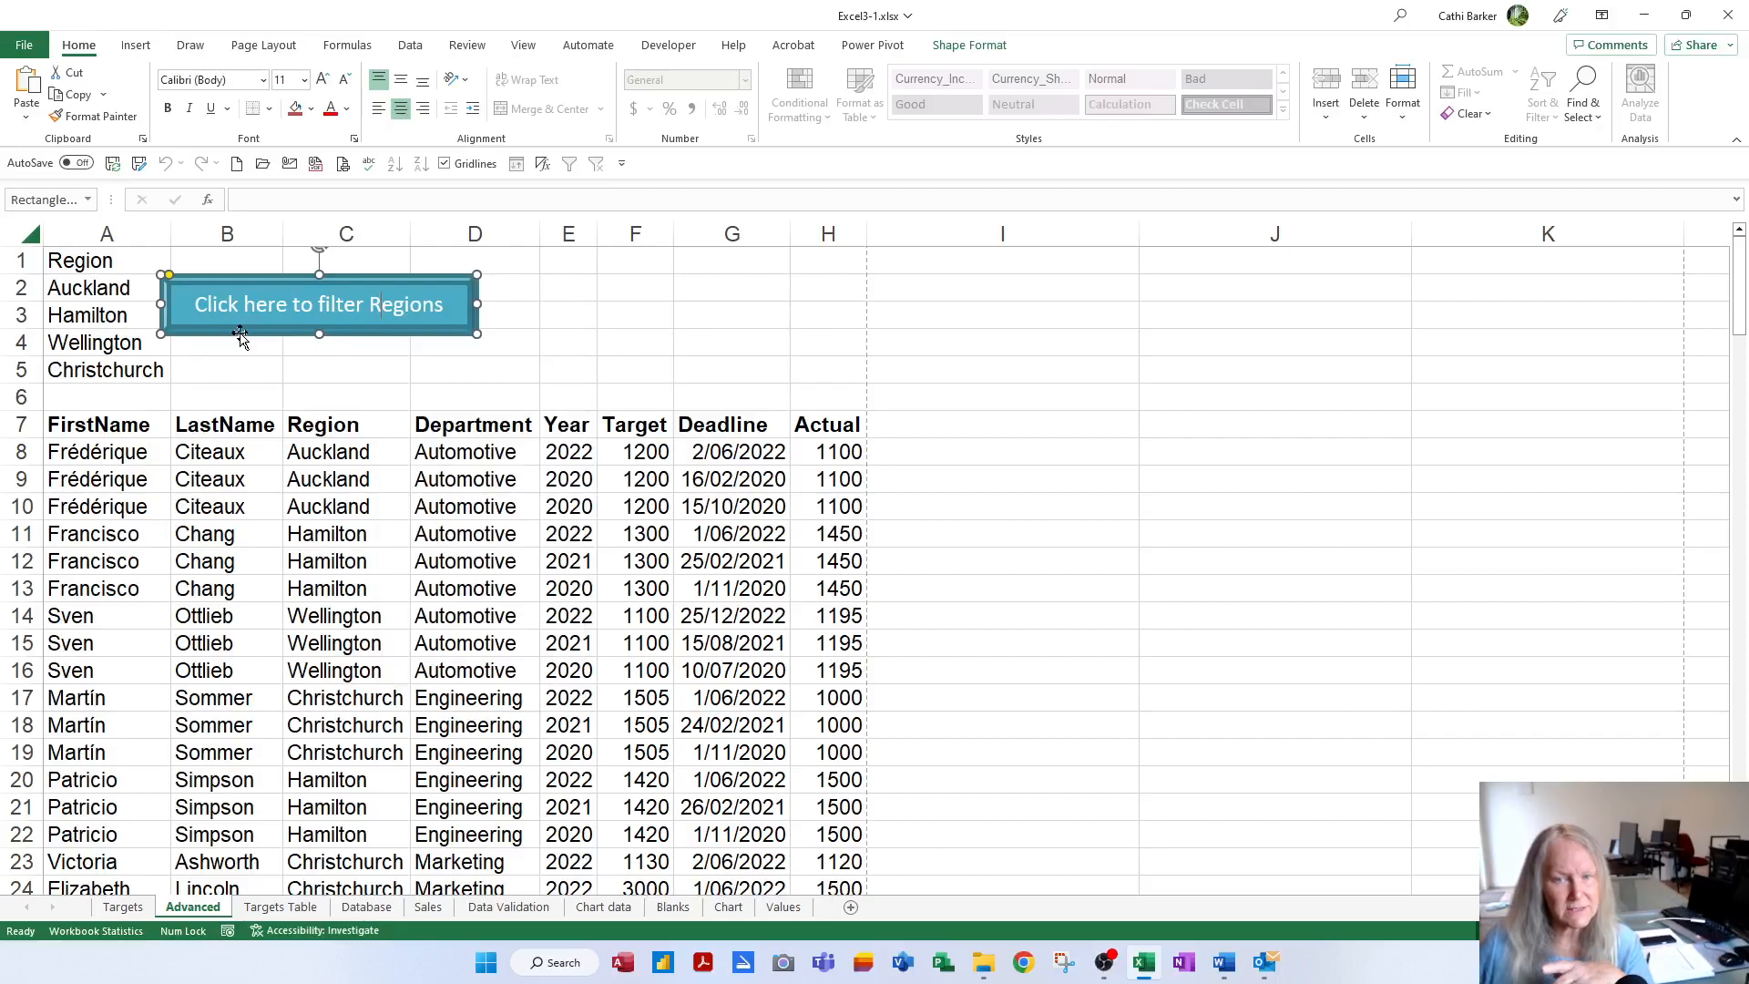
{"action": "left_click_drag", "start_coordinate": [239, 332], "coordinate": [253, 333]}
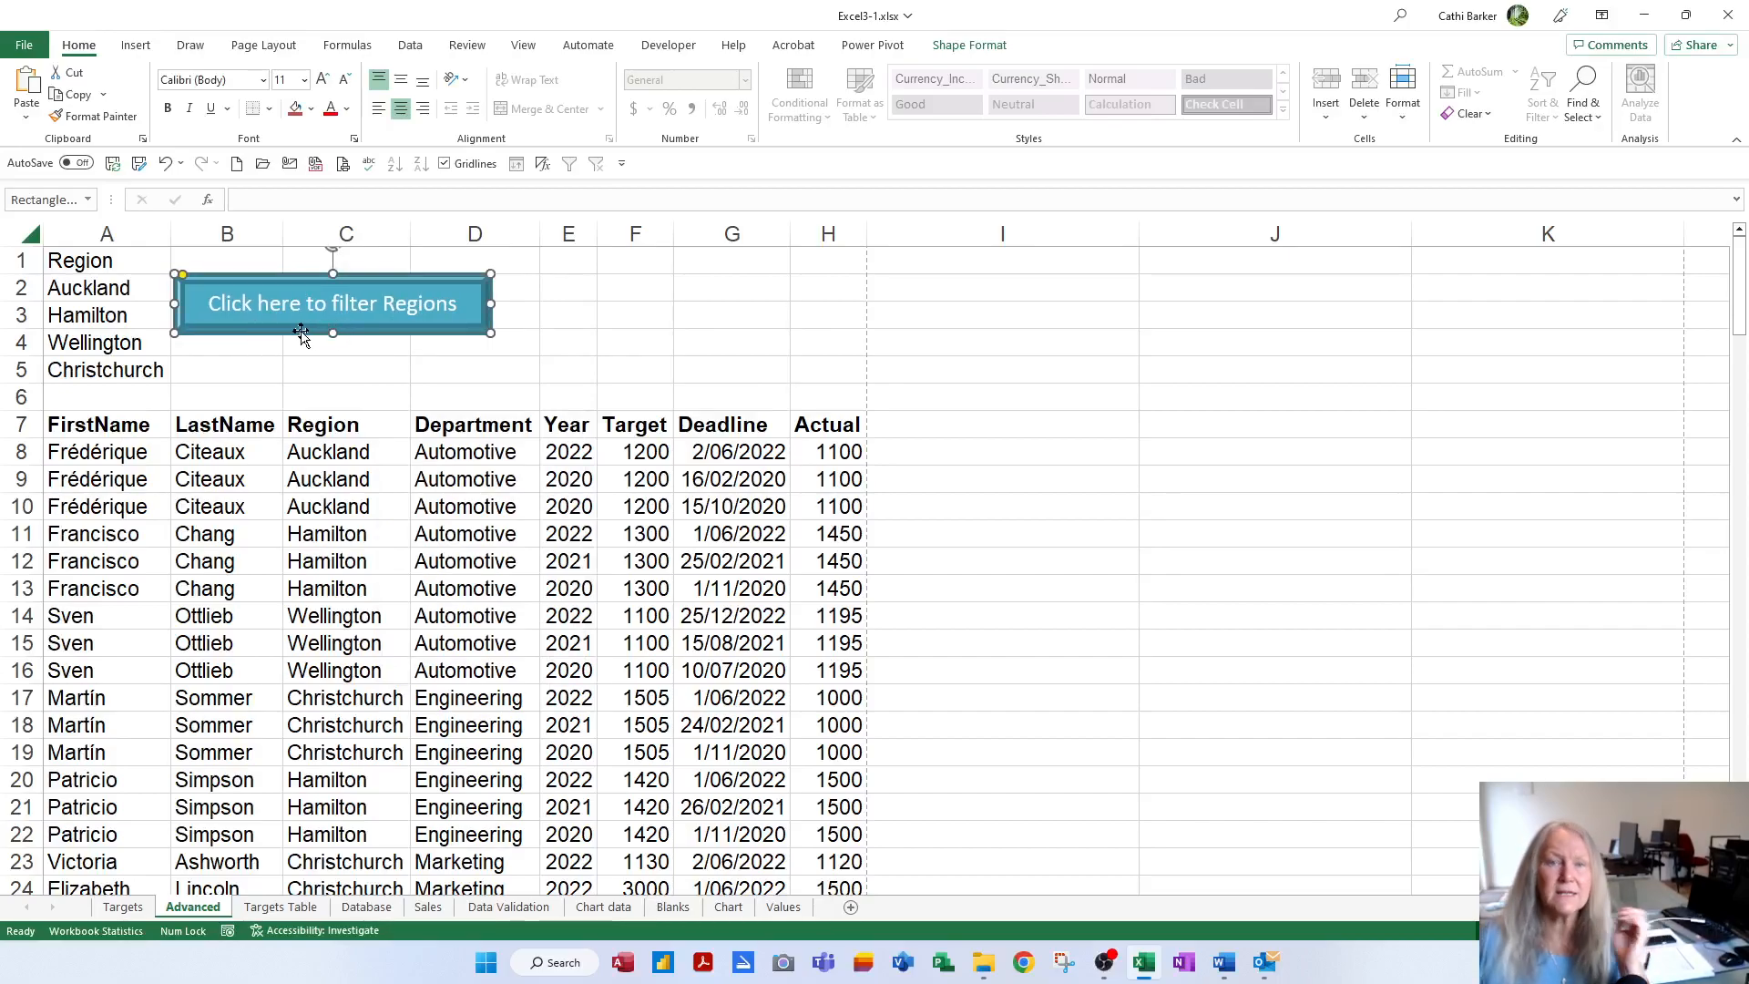
{"action": "left_click", "coordinate": [270, 363]}
{"action": "left_click", "coordinate": [267, 323]}
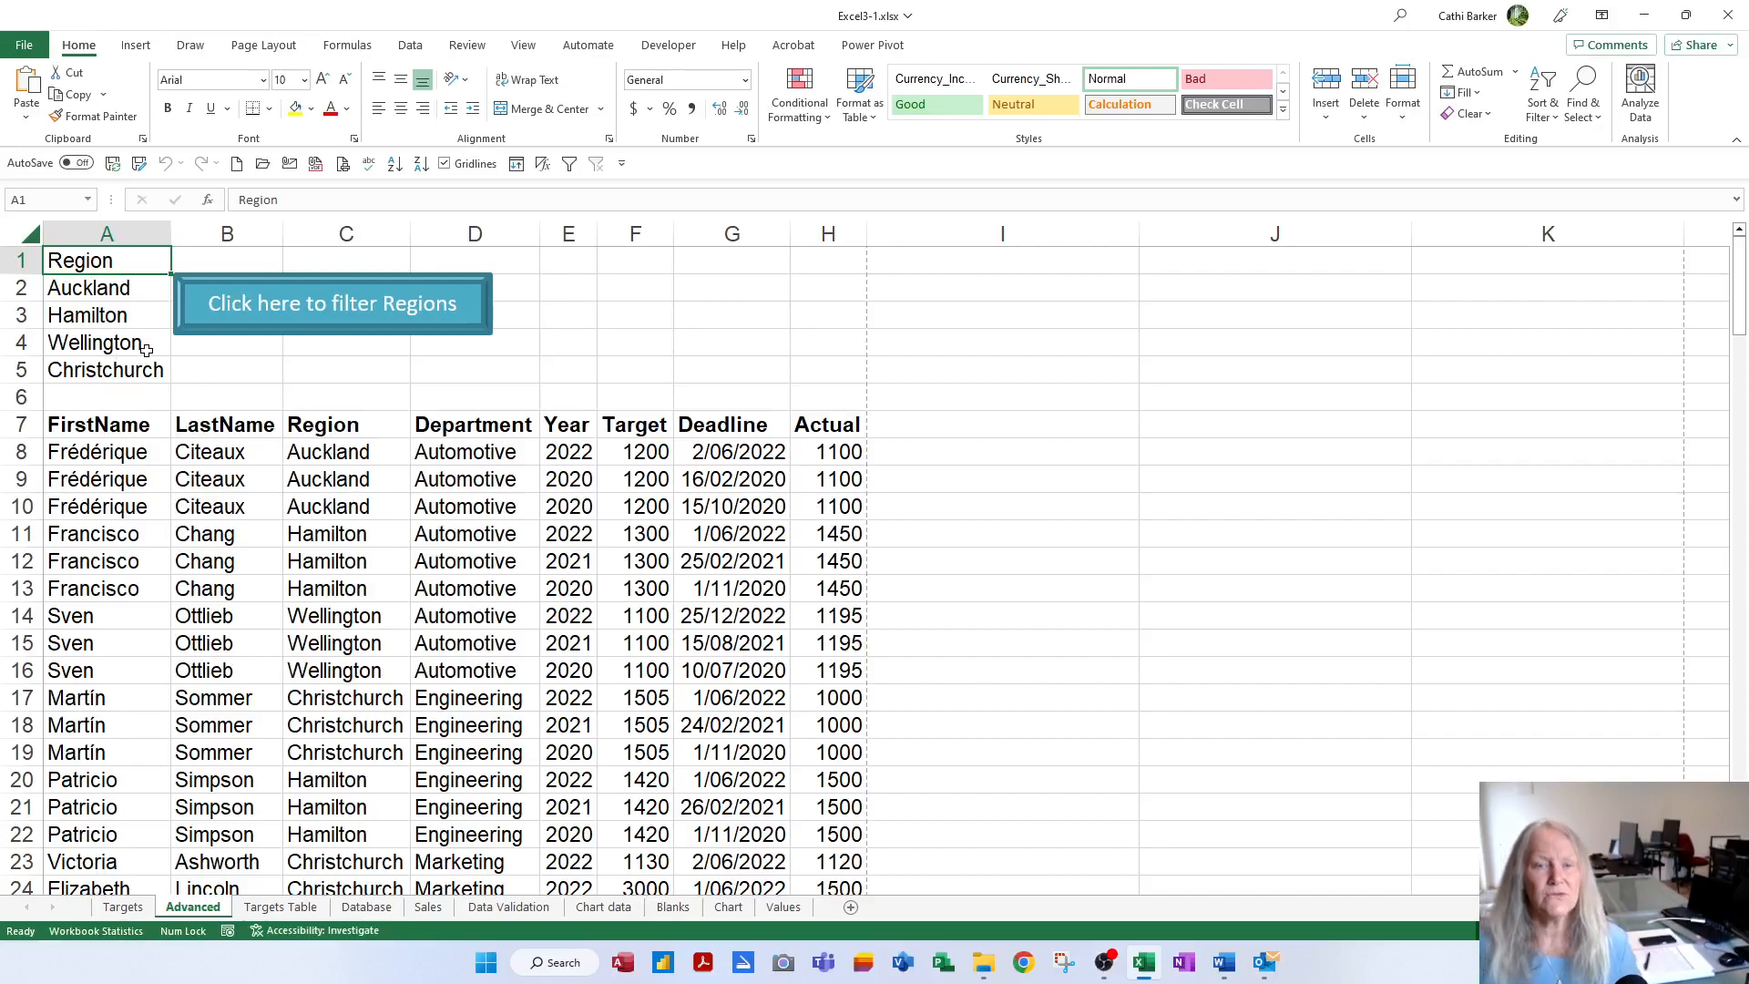
Select the filter button shape and nudge it to a new position
{"action": "left_click", "coordinate": [84, 288]}
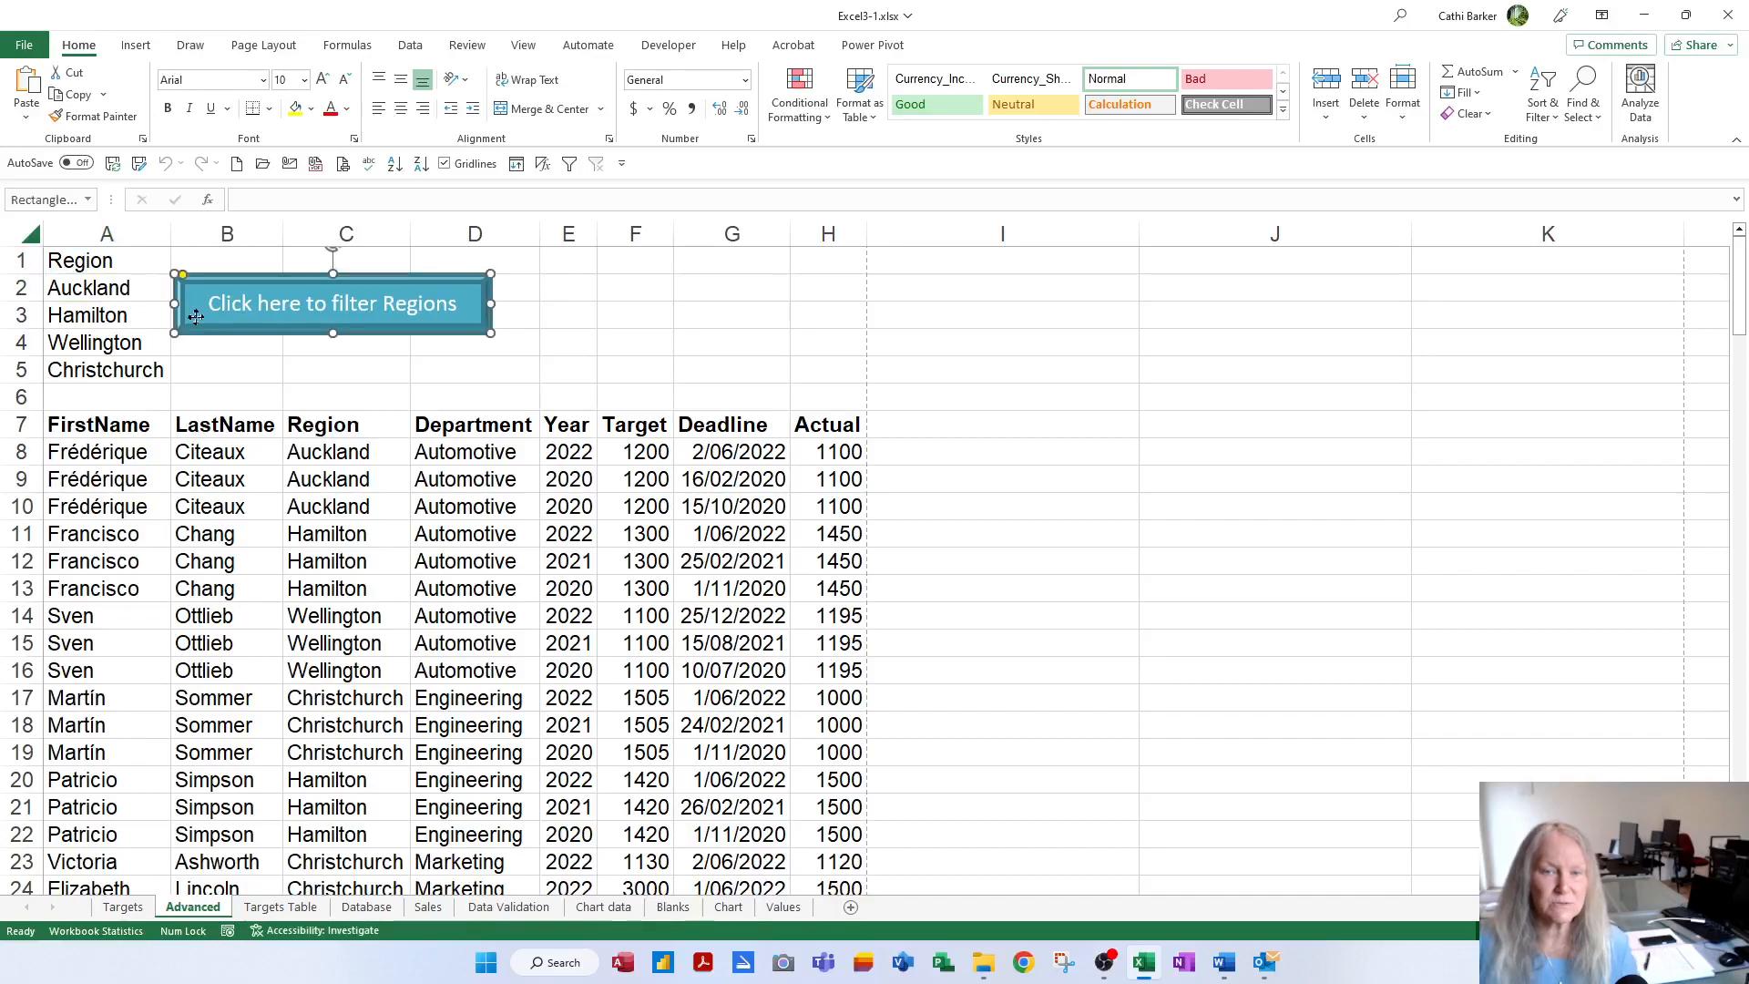
{"action": "right_click", "coordinate": [190, 328]}
{"action": "key", "text": "Escape"}
{"action": "left_click_drag", "start_coordinate": [187, 330], "coordinate": [169, 373]}
{"action": "left_click", "coordinate": [99, 288]}
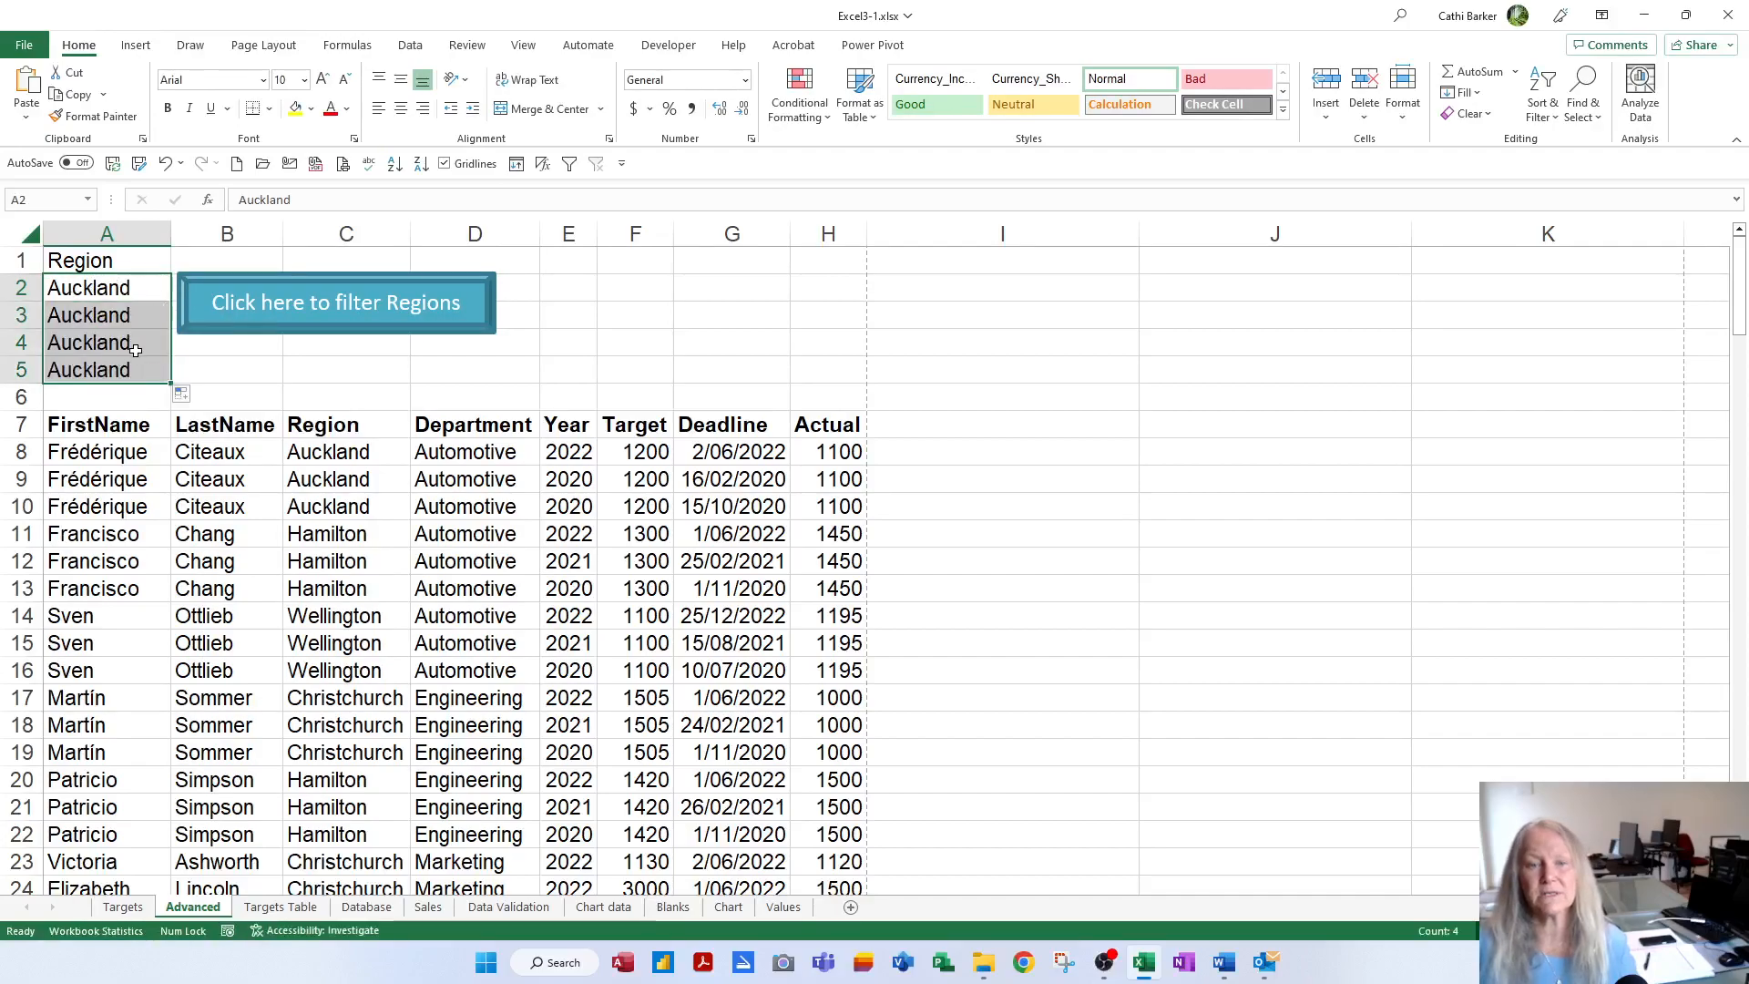
Run the filter to show only Auckland rows and scroll down to check them
{"action": "left_click", "coordinate": [215, 362]}
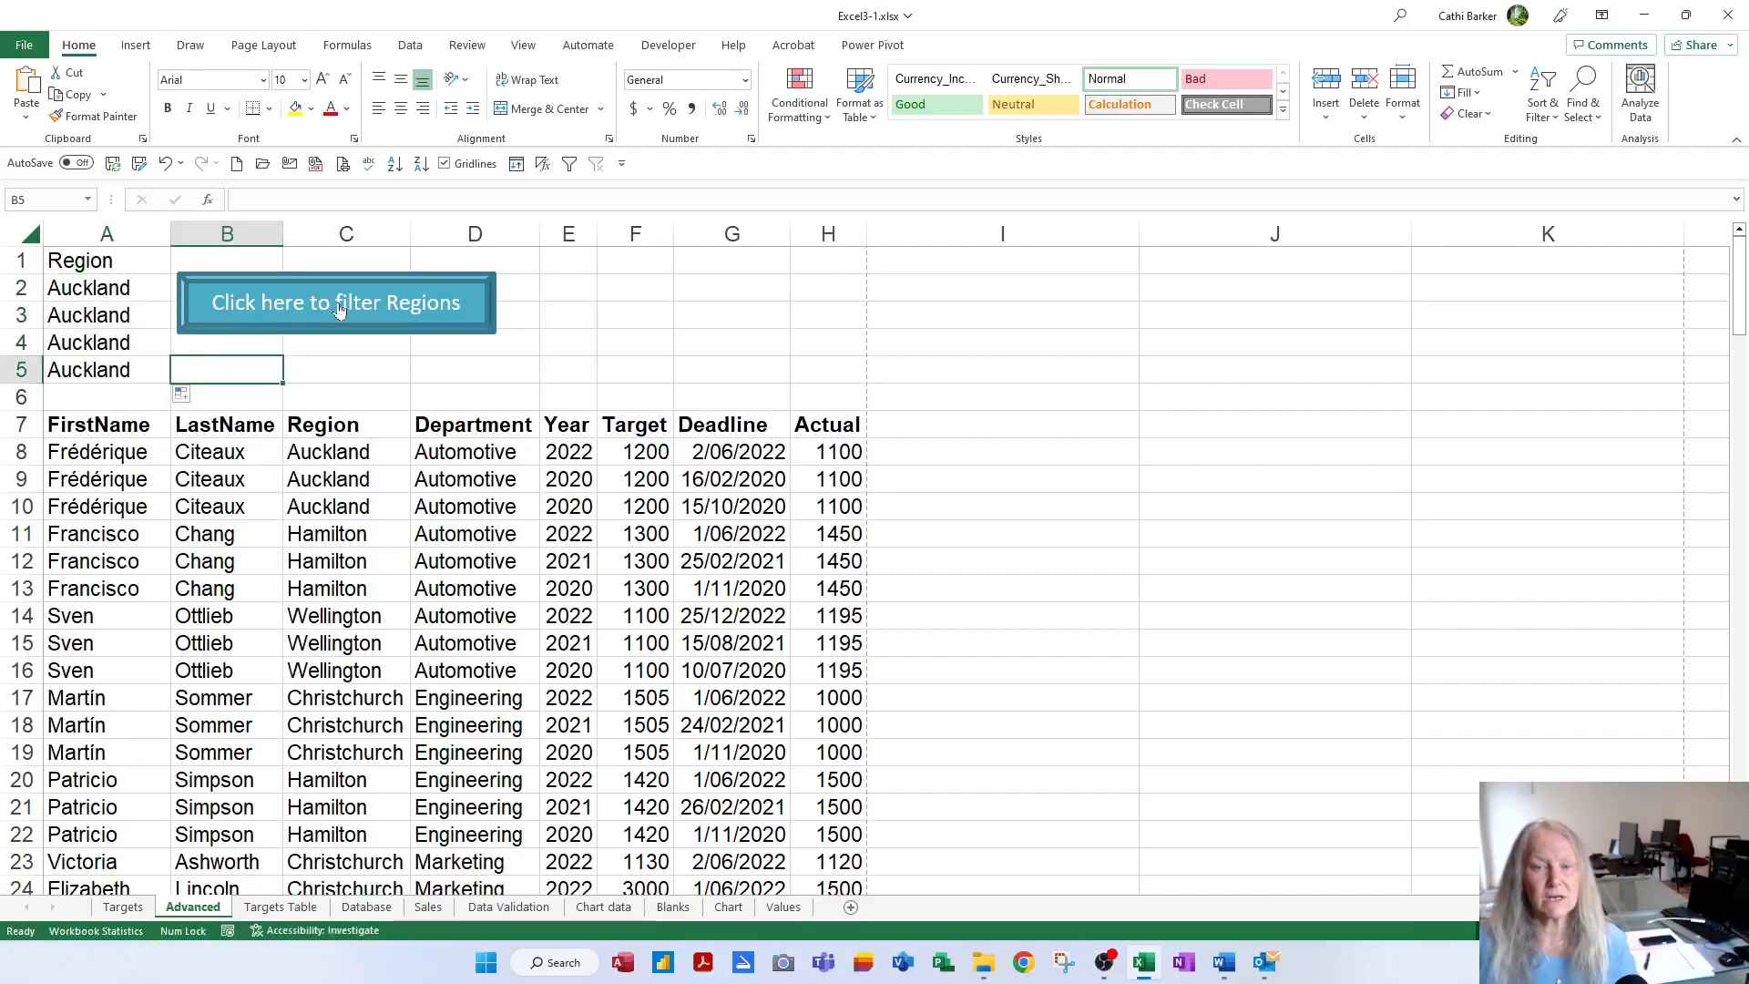
{"action": "left_click", "coordinate": [338, 310]}
{"action": "scroll", "coordinate": [362, 635], "scroll_direction": "down", "scroll_amount": 4}
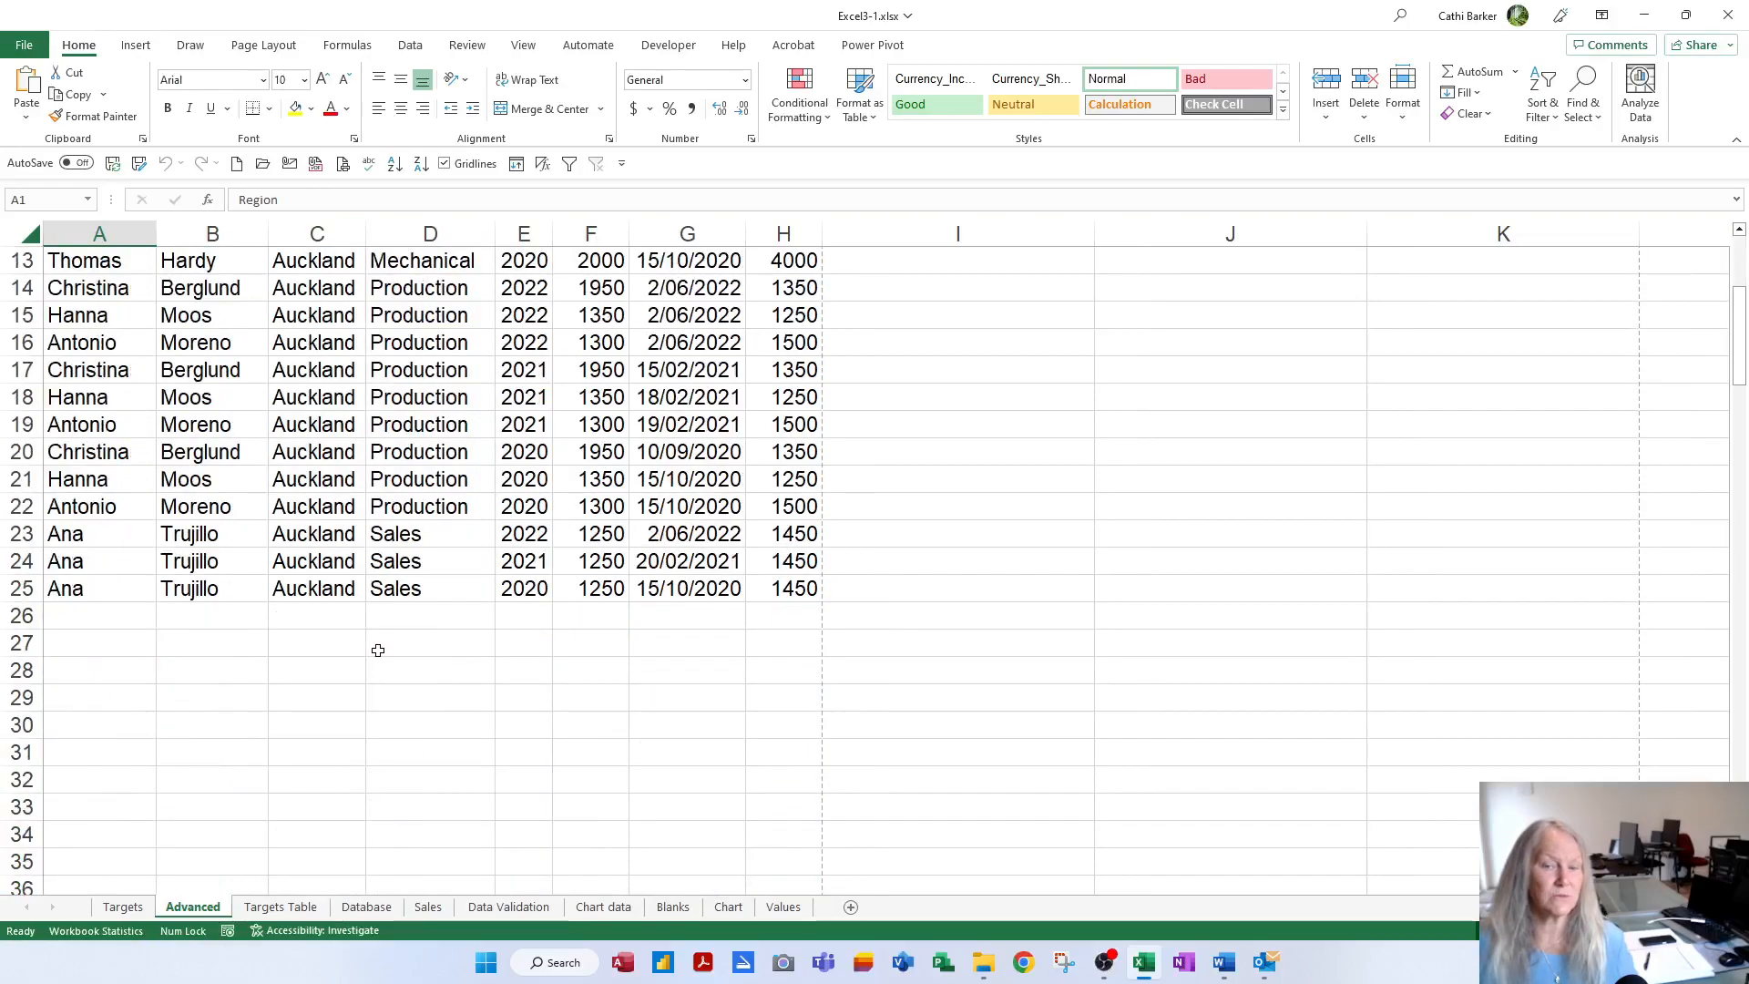
{"action": "scroll", "coordinate": [378, 649], "scroll_direction": "up", "scroll_amount": 4}
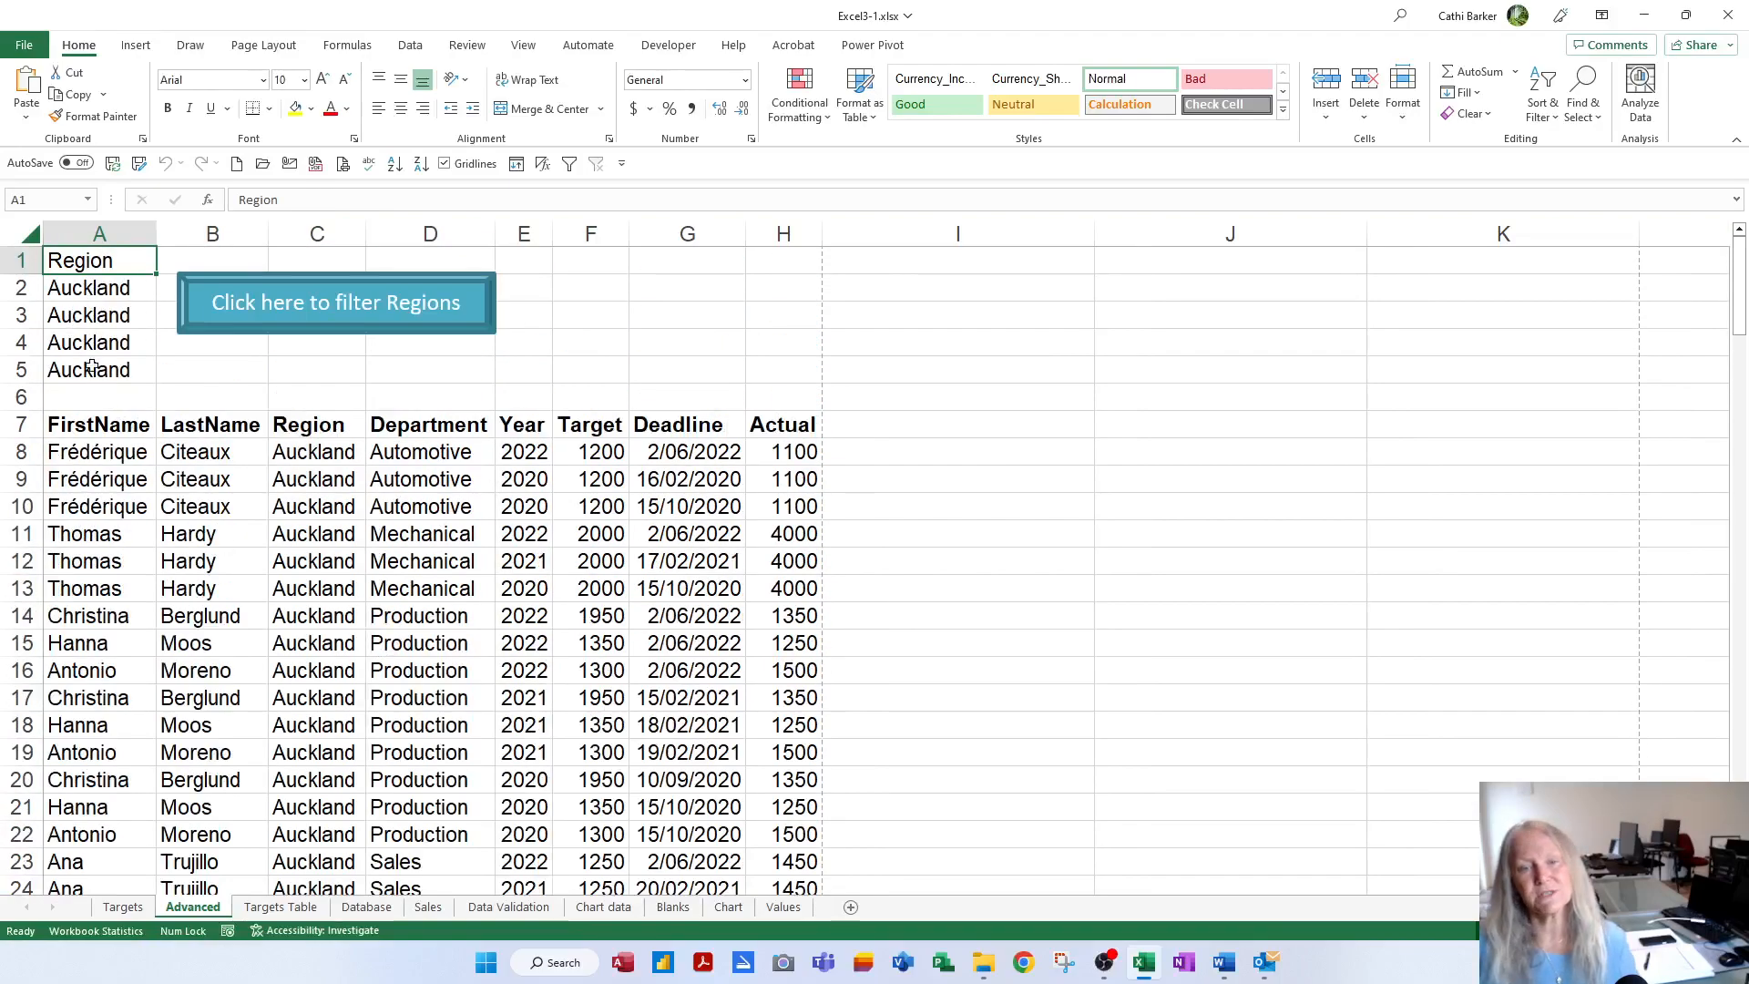
{"action": "left_click", "coordinate": [105, 297]}
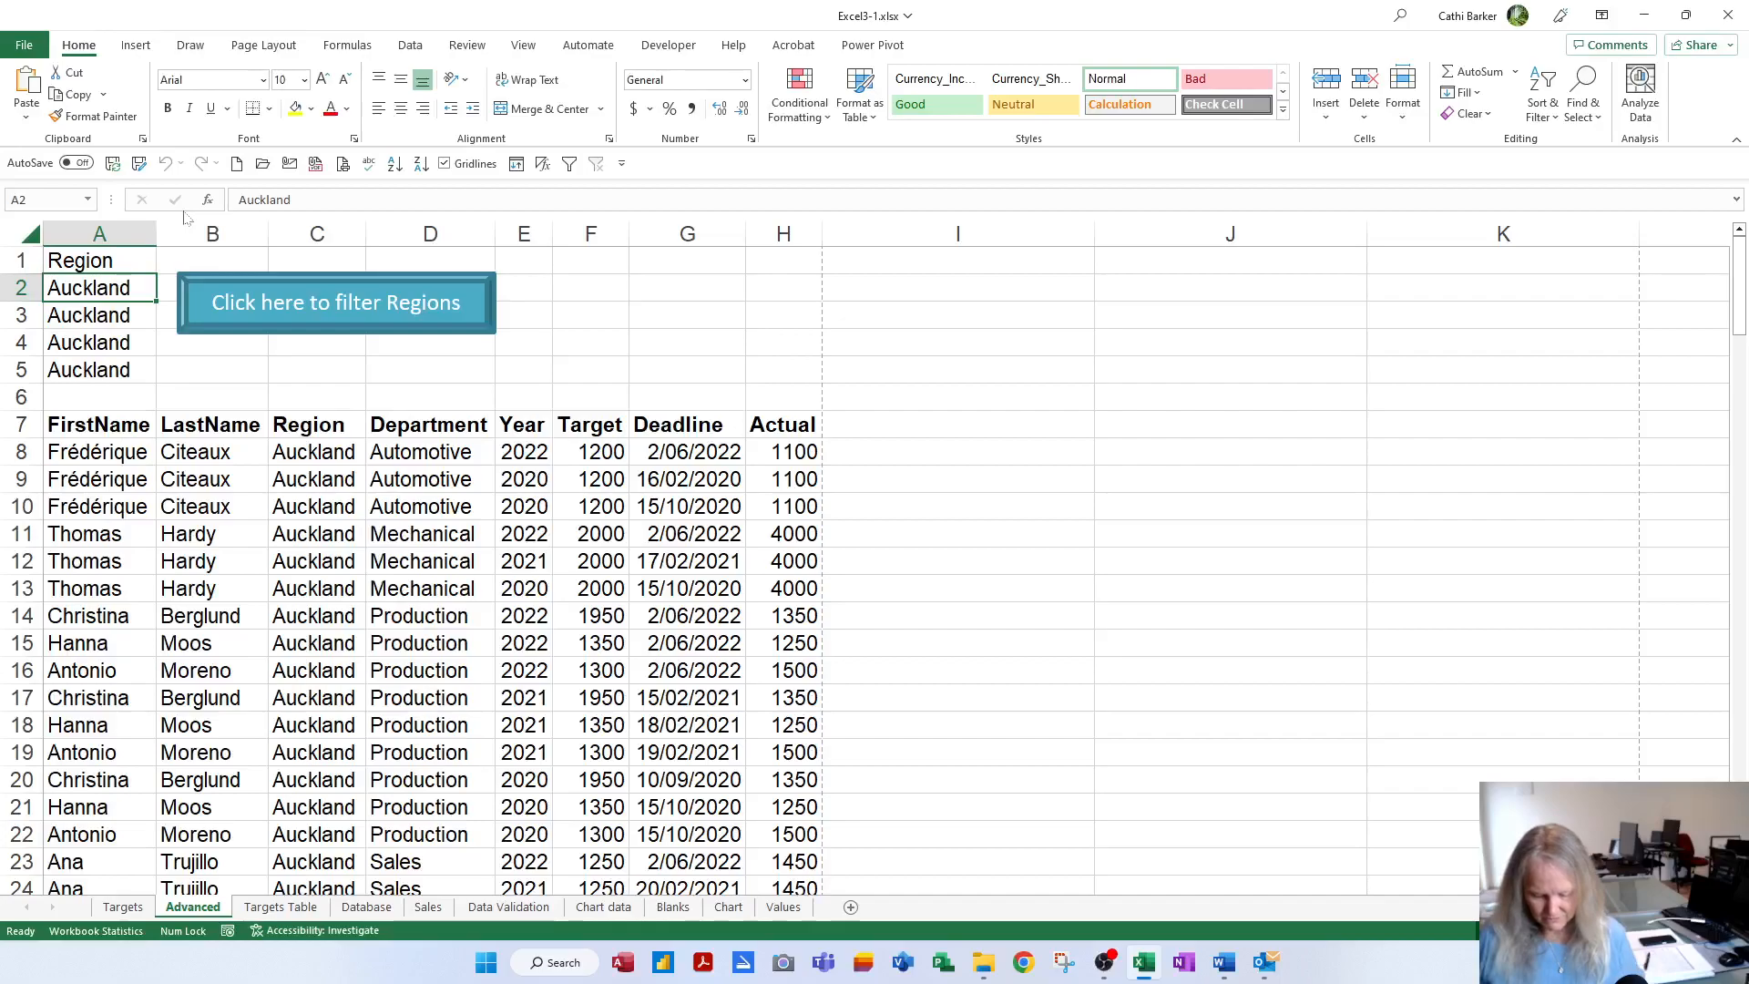
Enter Hamilton in A3 and Wellington in A4 as region criteria
{"action": "key", "text": "Down"}
{"action": "type", "text": "Hamilton"}
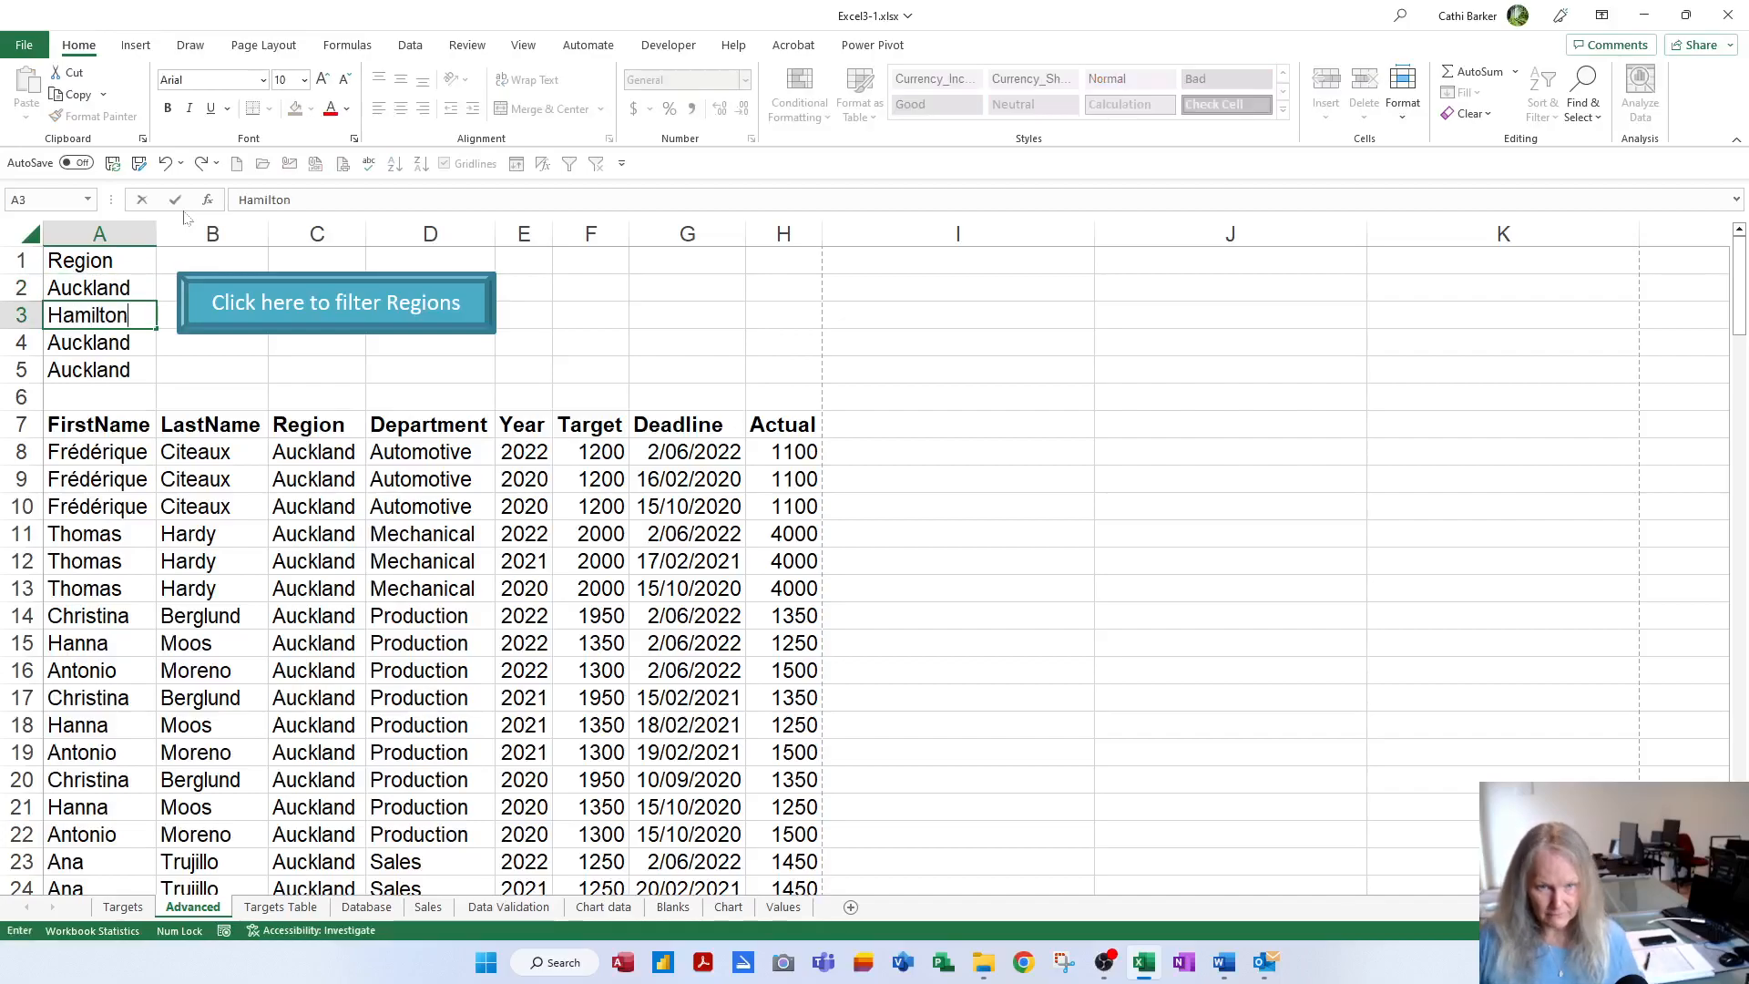
{"action": "key", "text": "Return"}
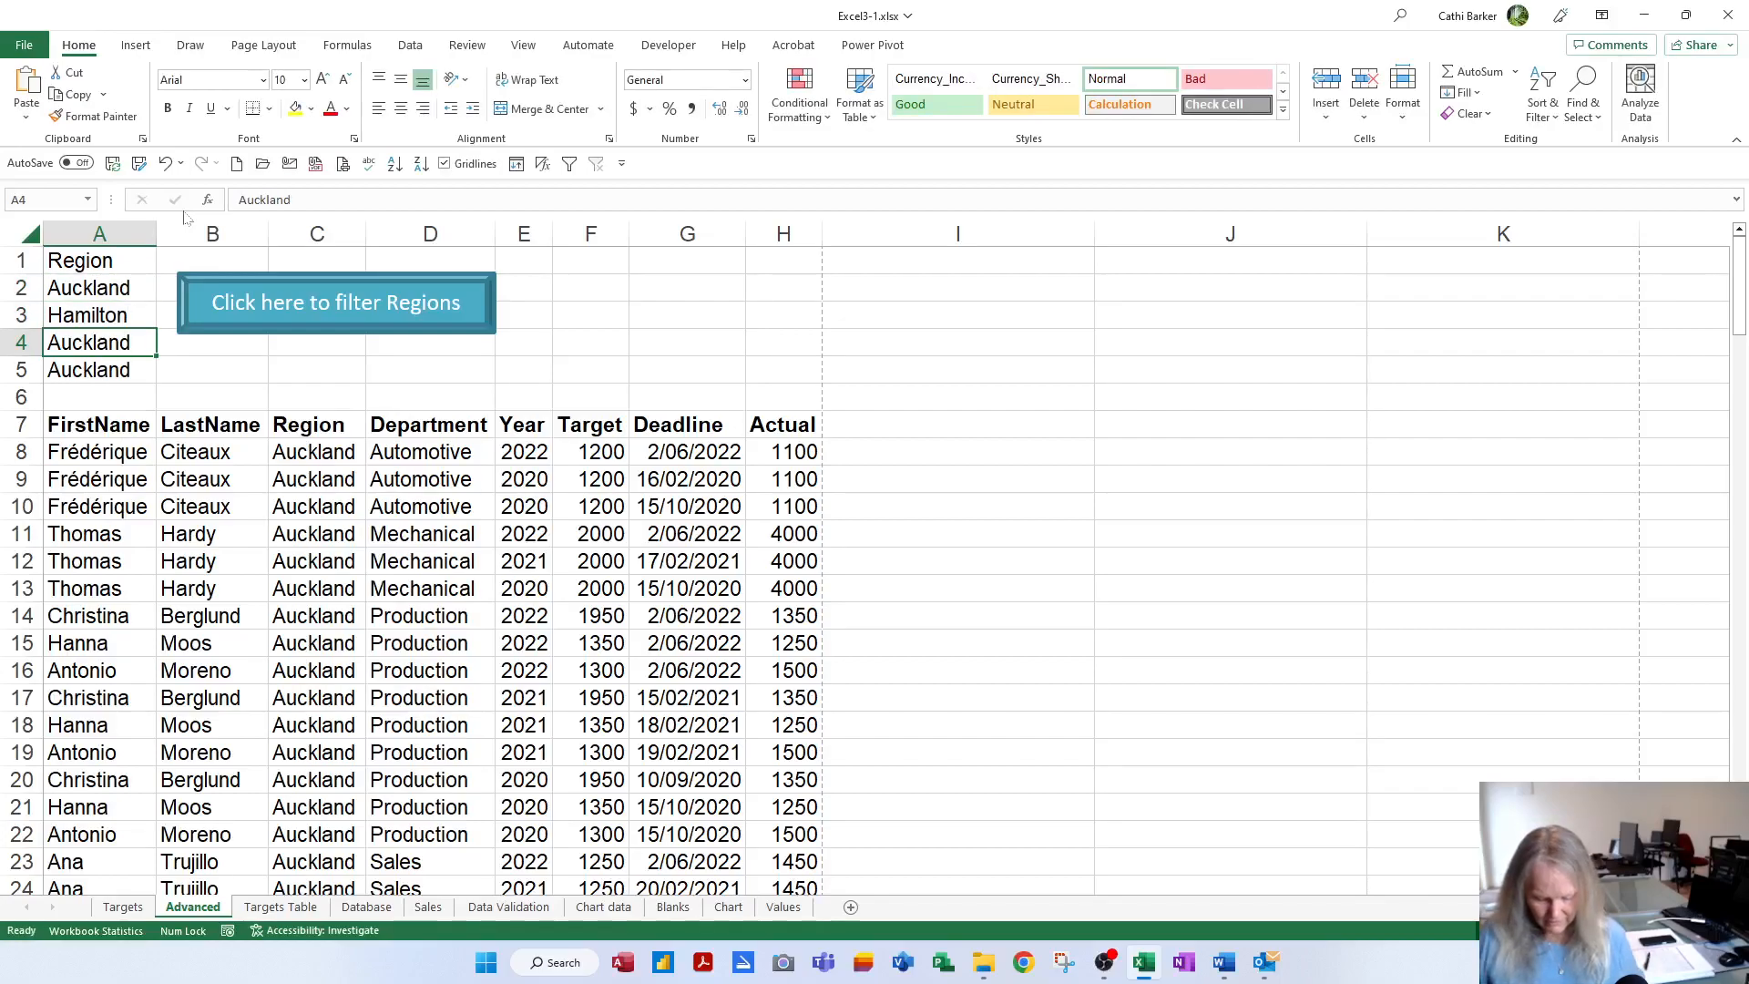
{"action": "type", "text": "Wellinto"}
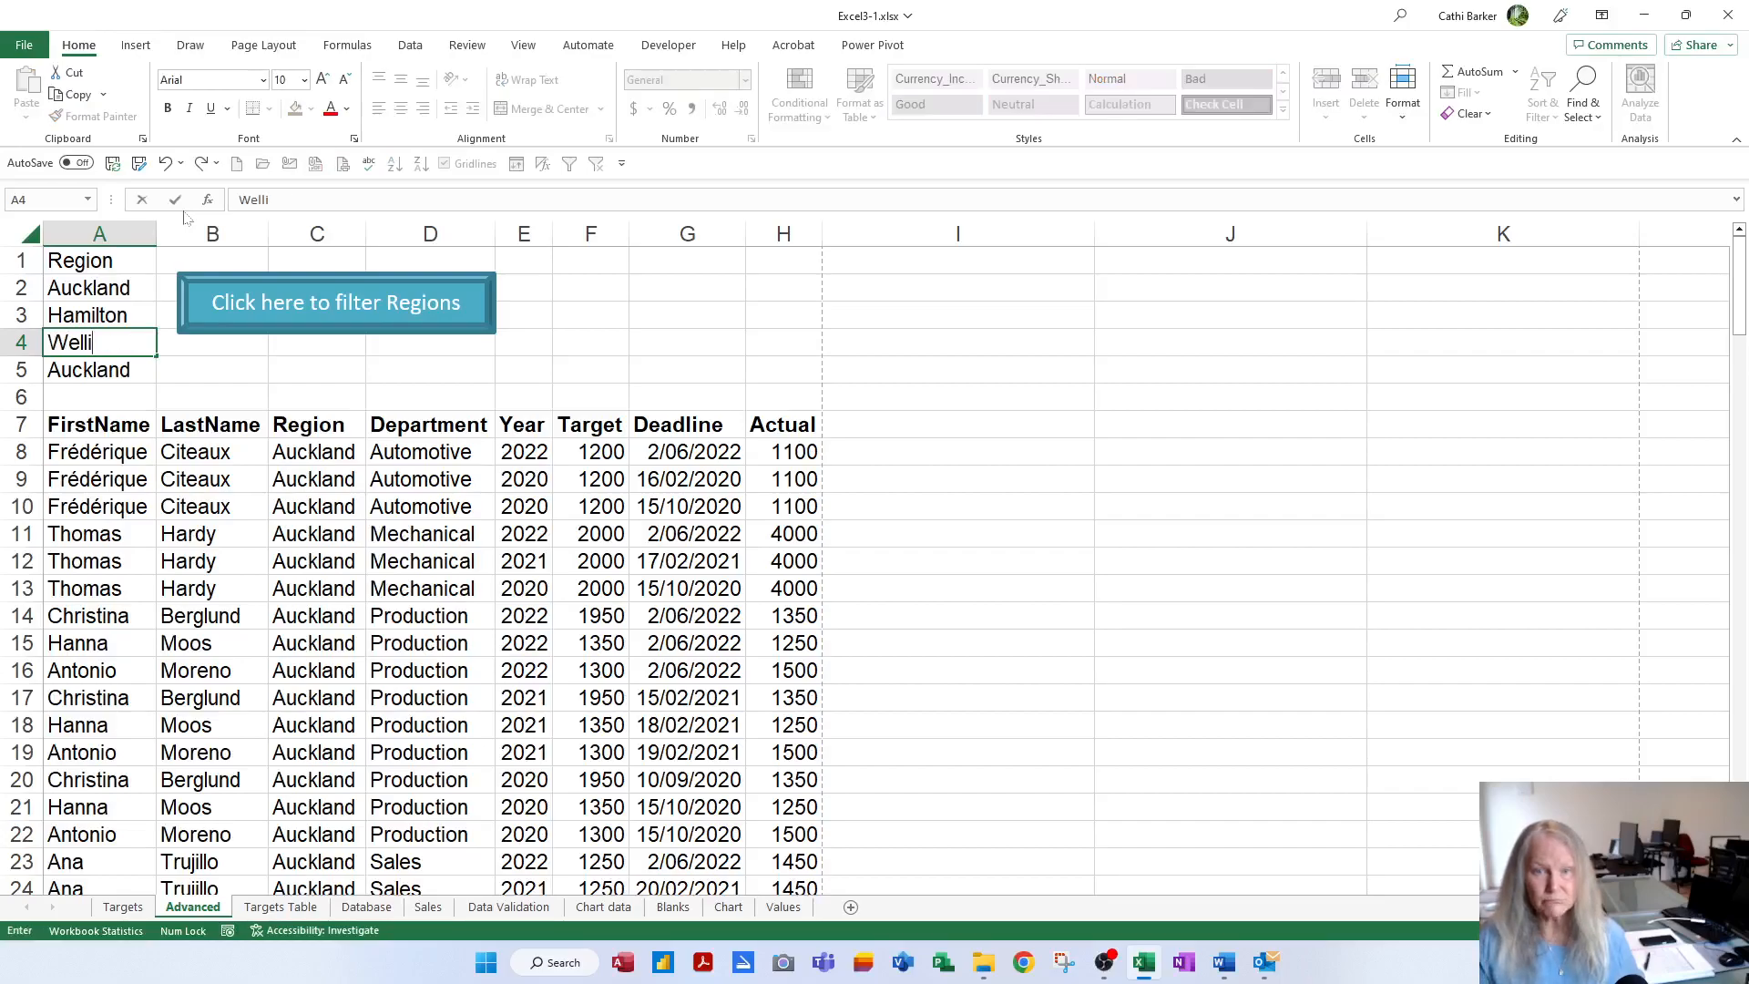
{"action": "key", "text": "BackSpace"}
{"action": "key", "text": "BackSpace"}
{"action": "key", "text": "BackSpace"}
{"action": "type", "text": "g"}
{"action": "key", "text": "BackSpace"}
{"action": "type", "text": "ngton"}
{"action": "key", "text": "Return"}
Enter Christchurch in A5, rerun the region filter, and save the workbook
{"action": "type", "text": "Ch"}
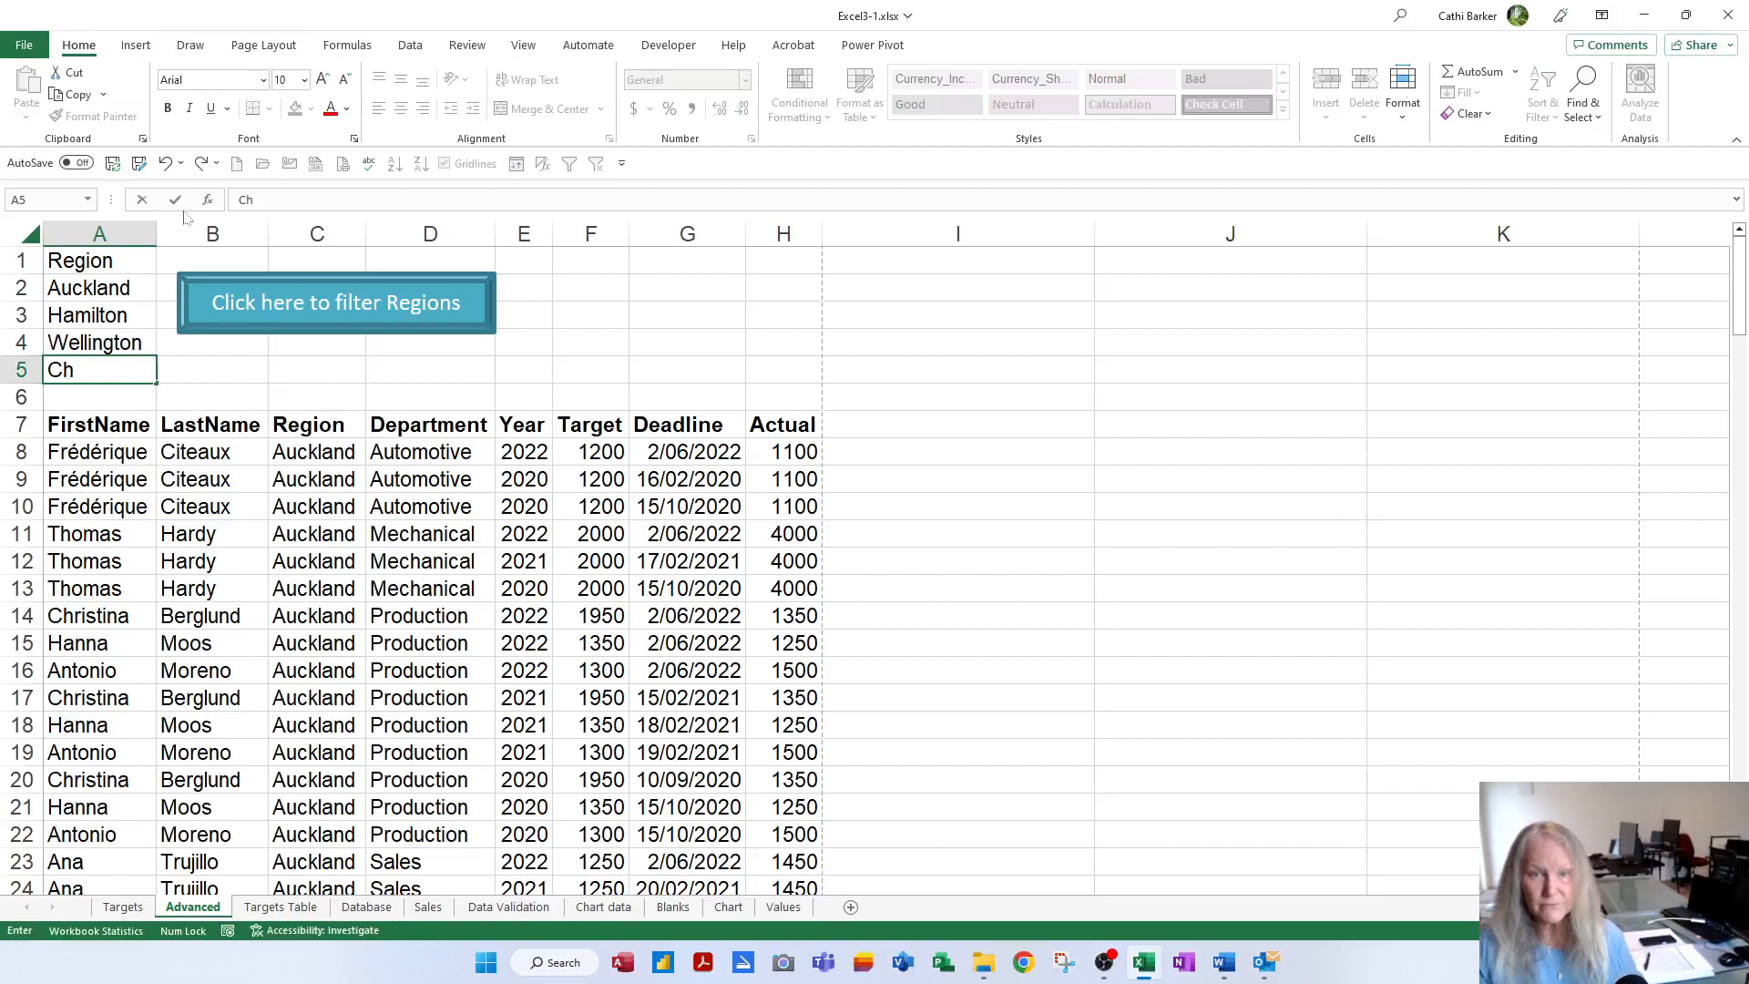
{"action": "type", "text": "ristchurch"}
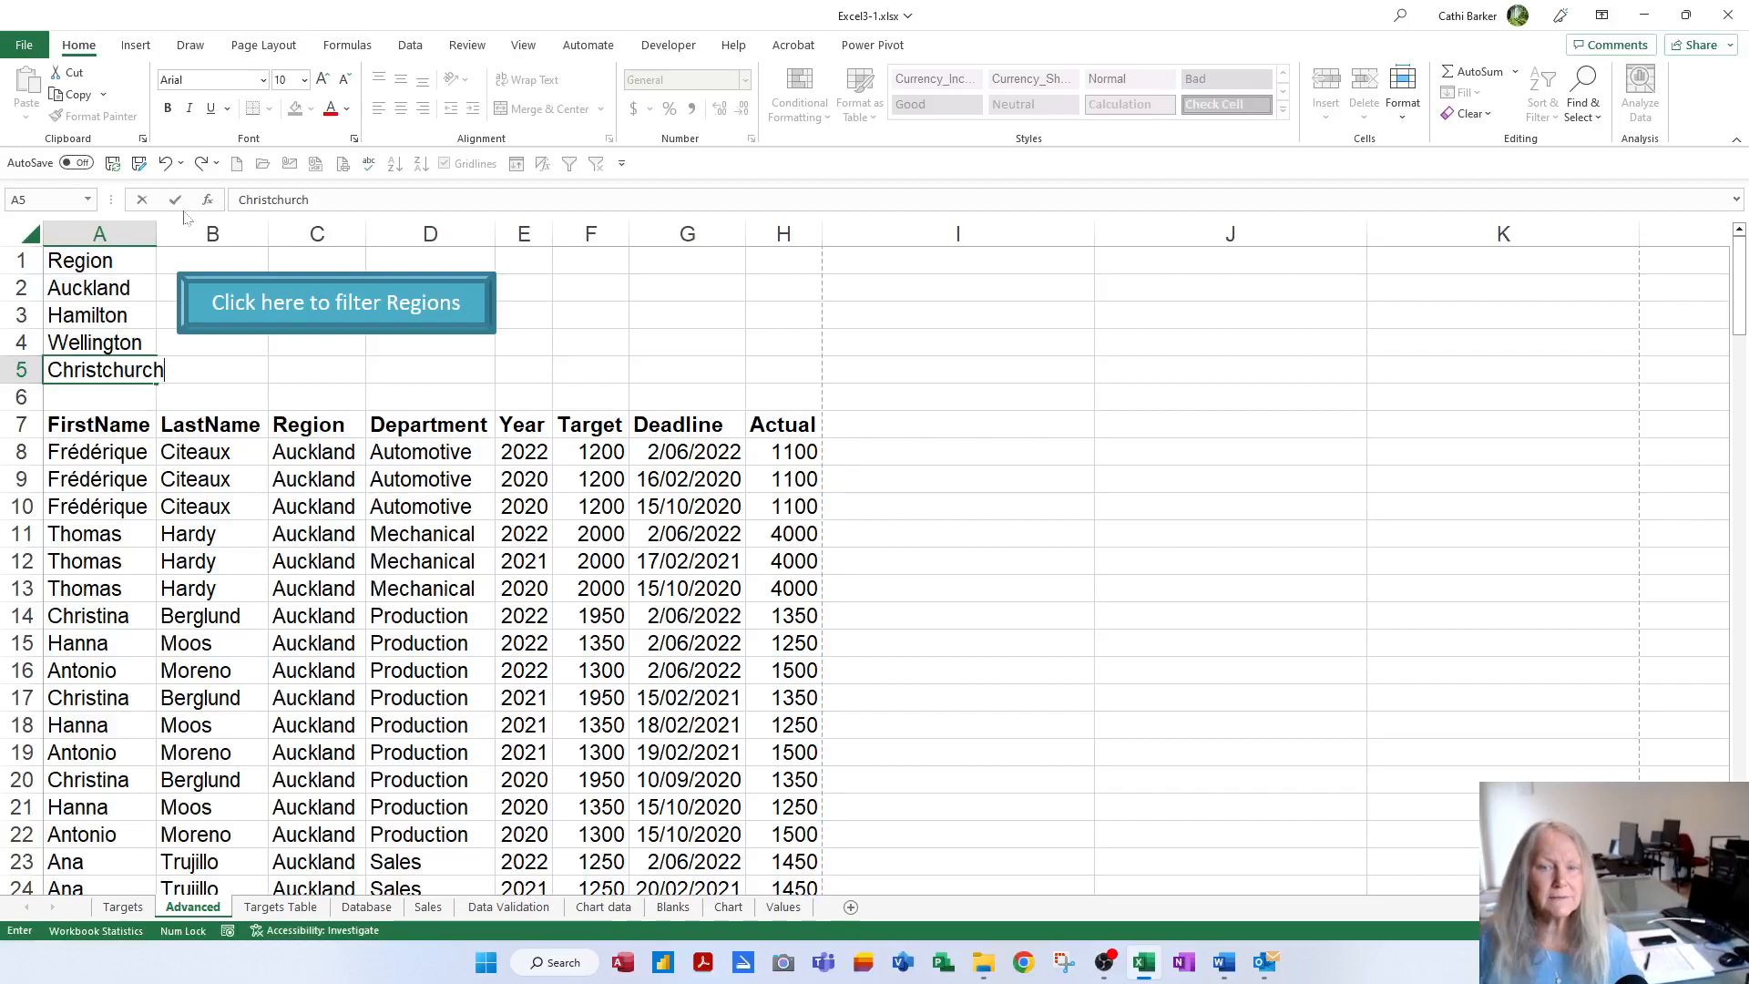
{"action": "key", "text": "Return"}
{"action": "left_click", "coordinate": [409, 310]}
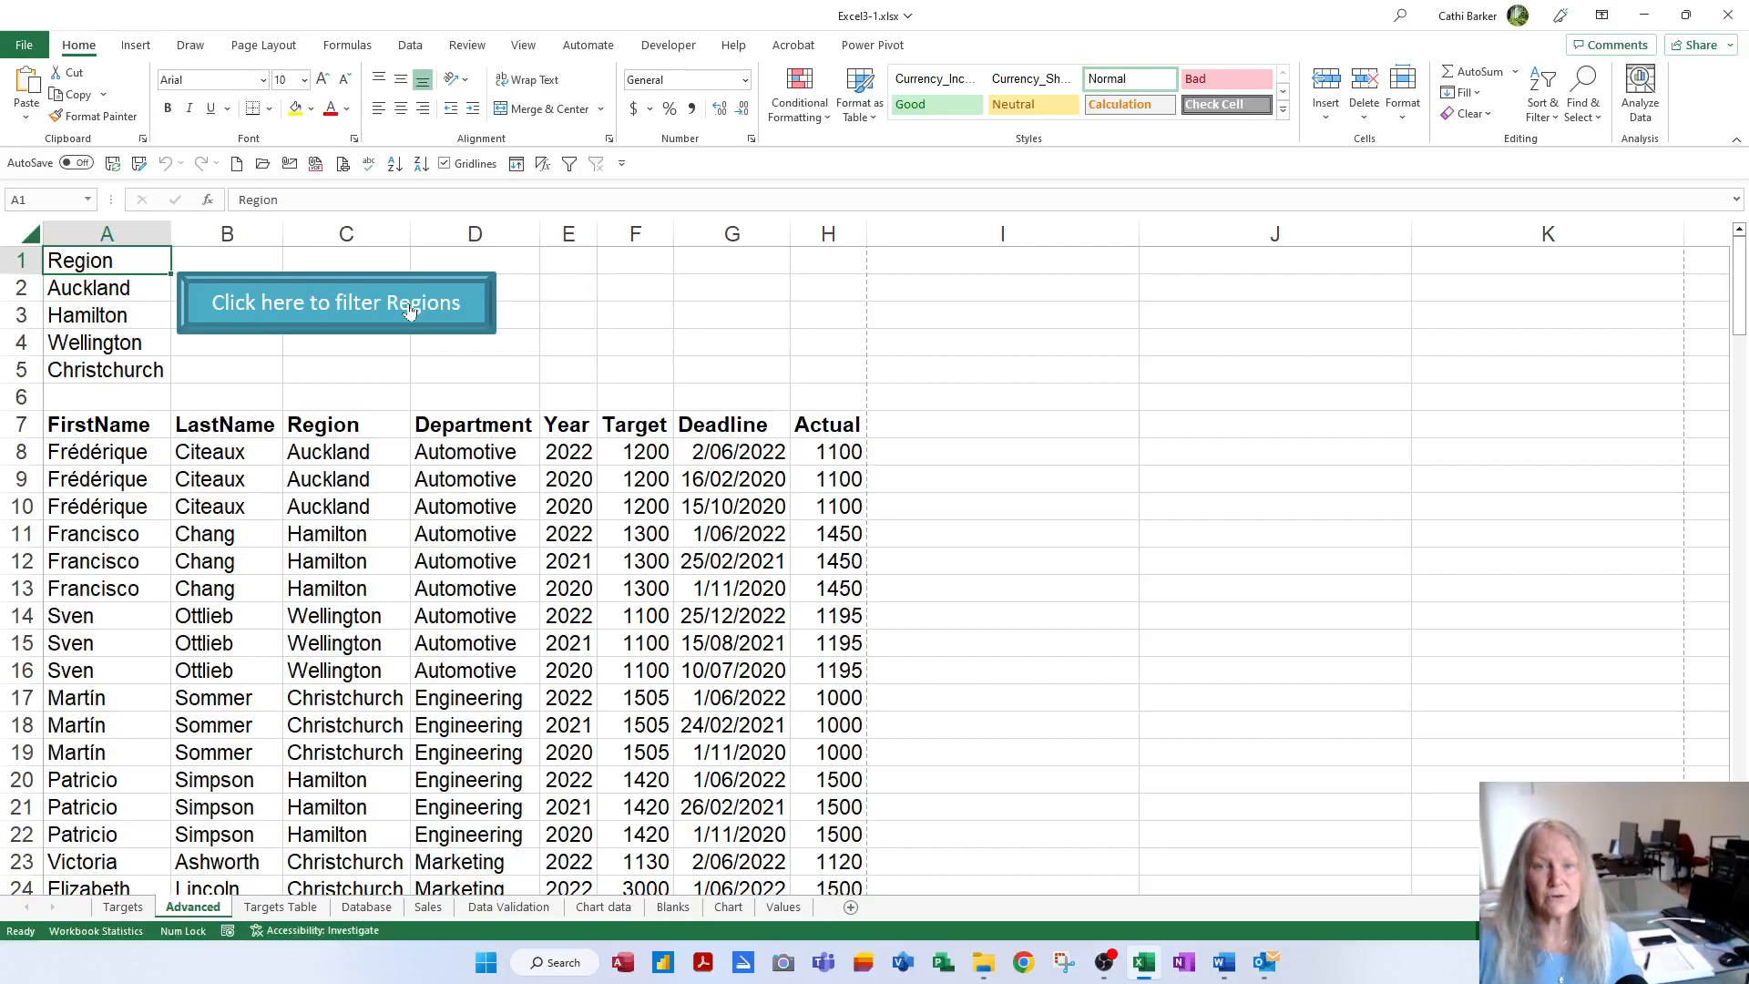
{"action": "left_click", "coordinate": [113, 165]}
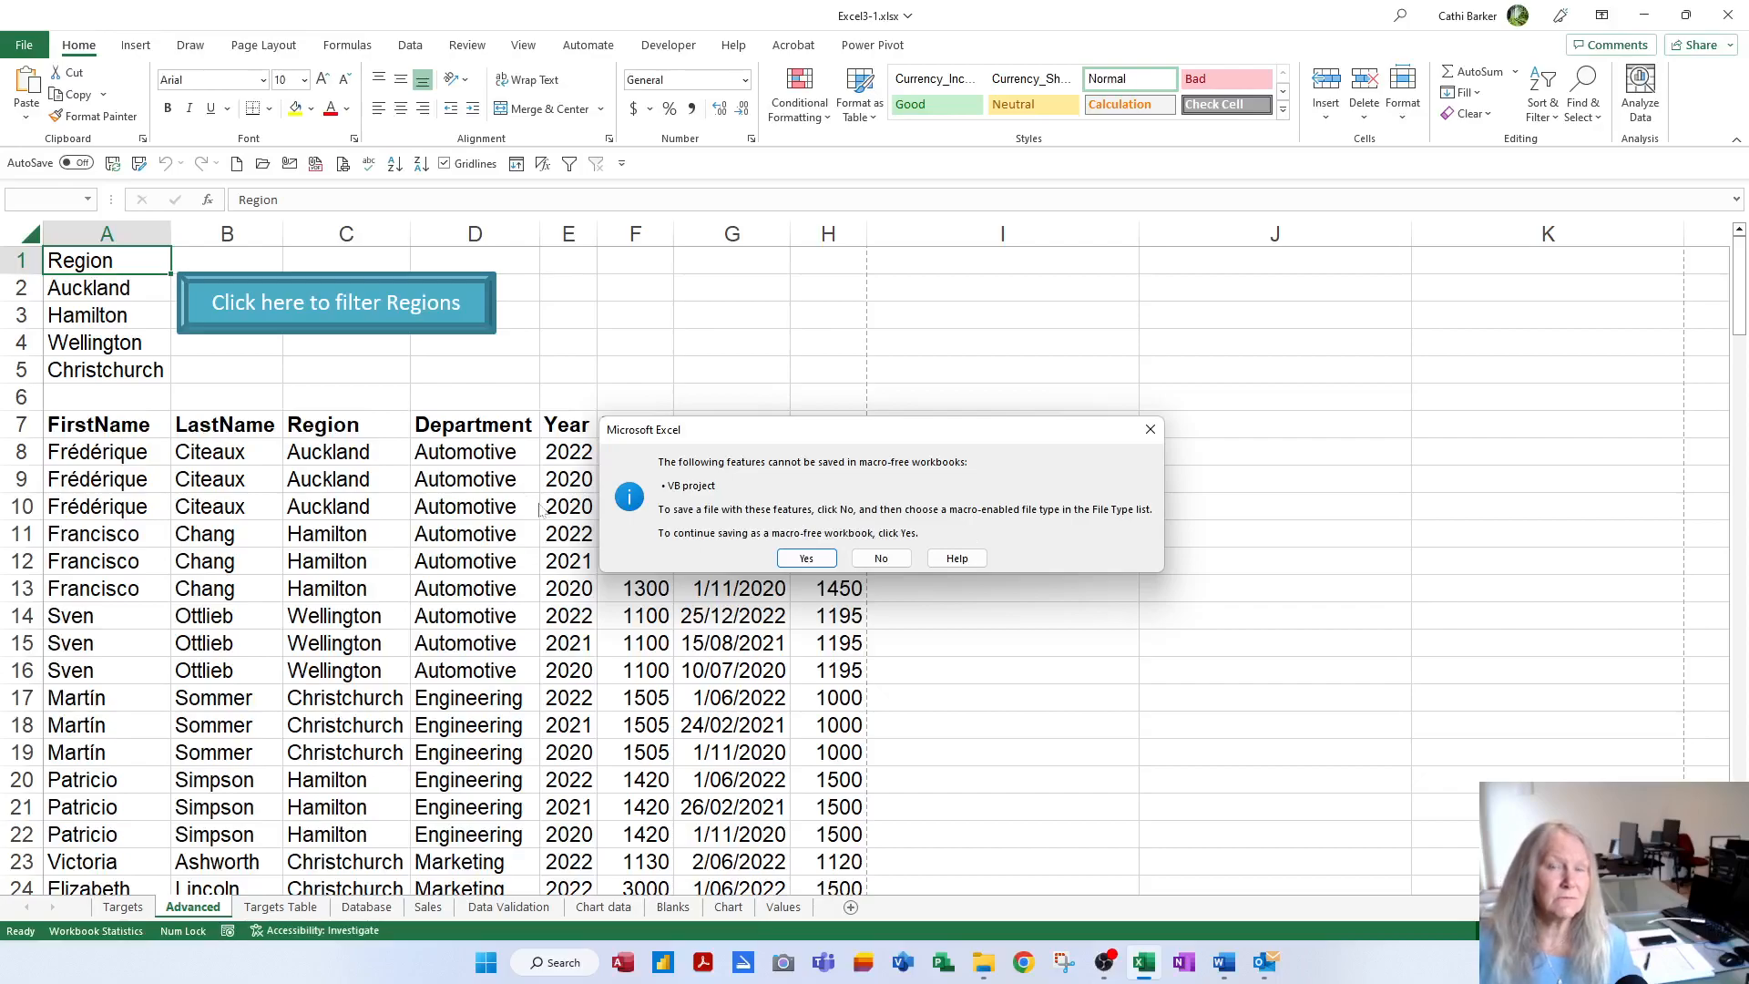
Save the workbook to the Desktop as the macro-enabled Excel3-1.xlsm
{"action": "left_click", "coordinate": [889, 556]}
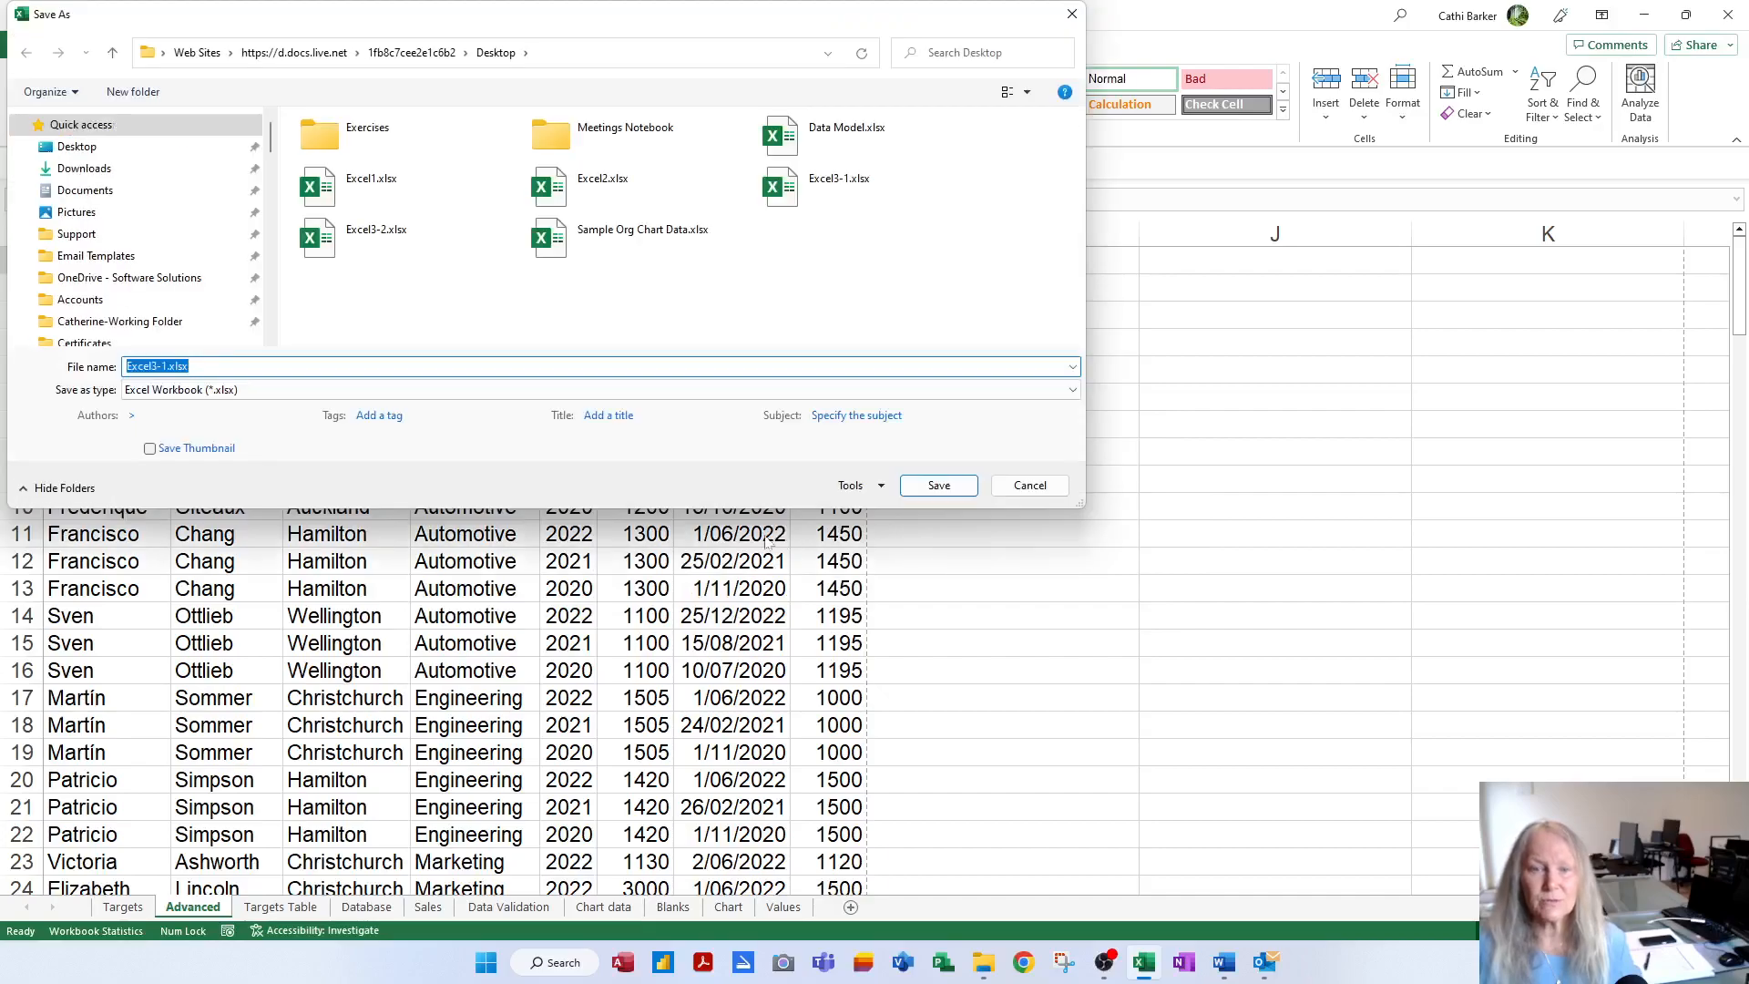
{"action": "left_click", "coordinate": [155, 394]}
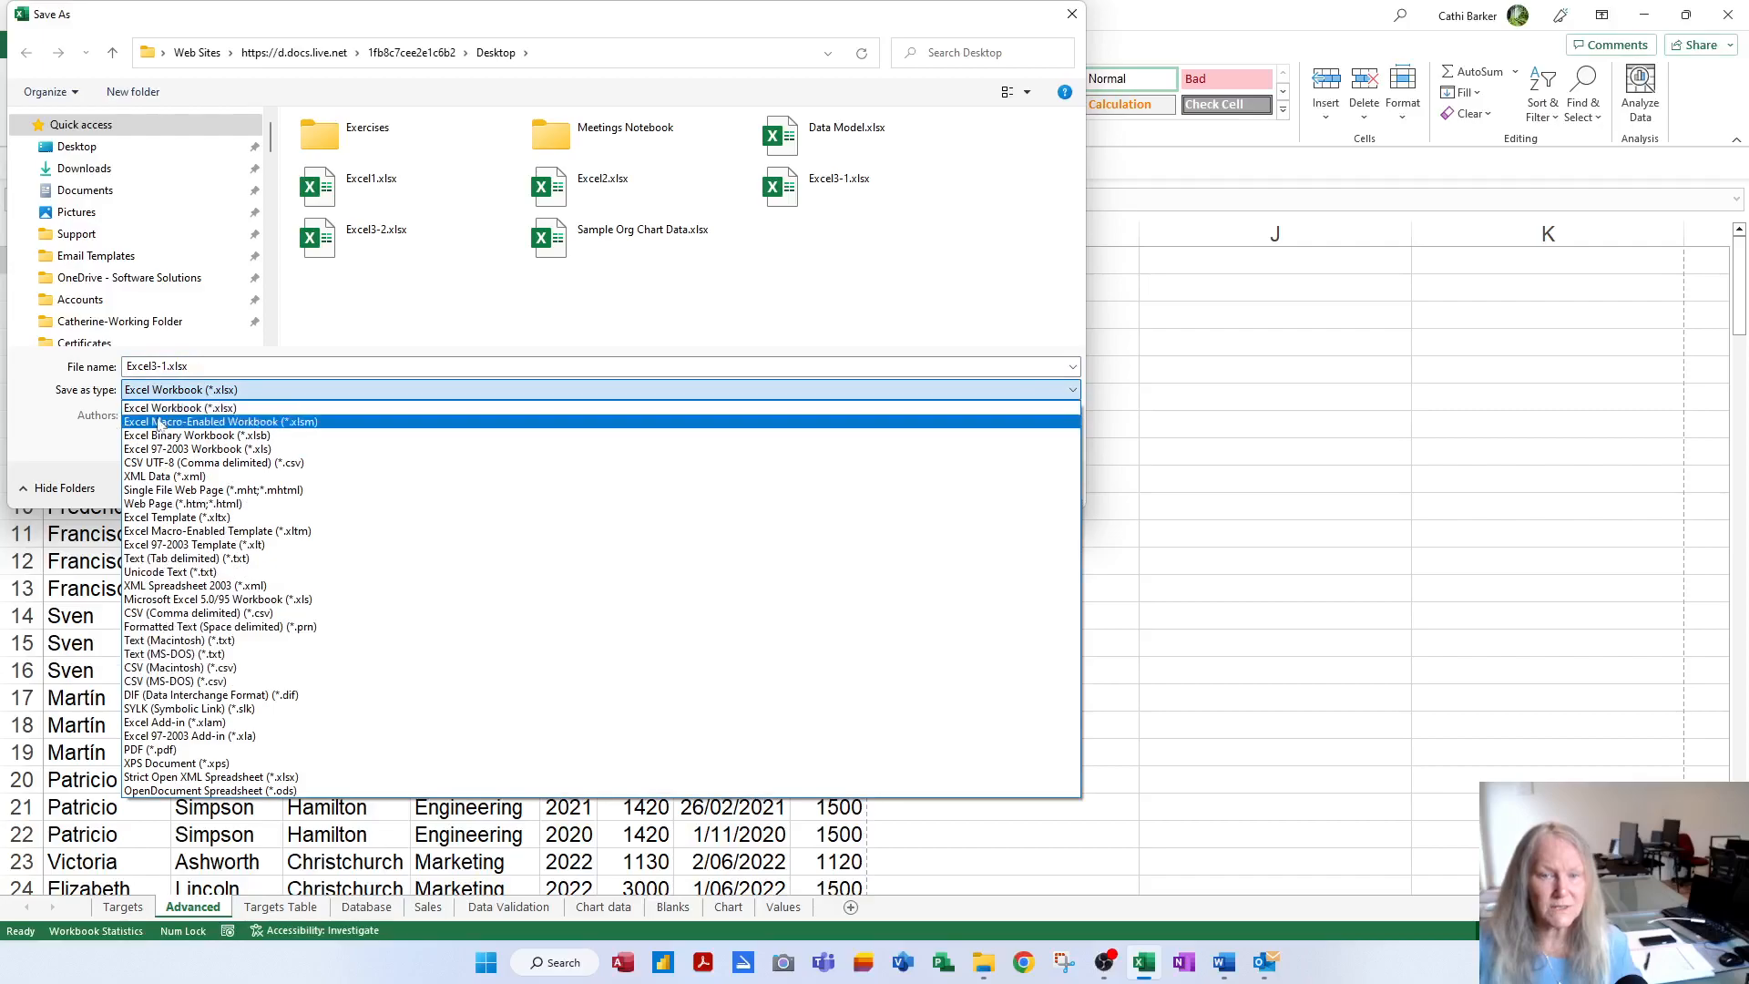
{"action": "left_click", "coordinate": [316, 423]}
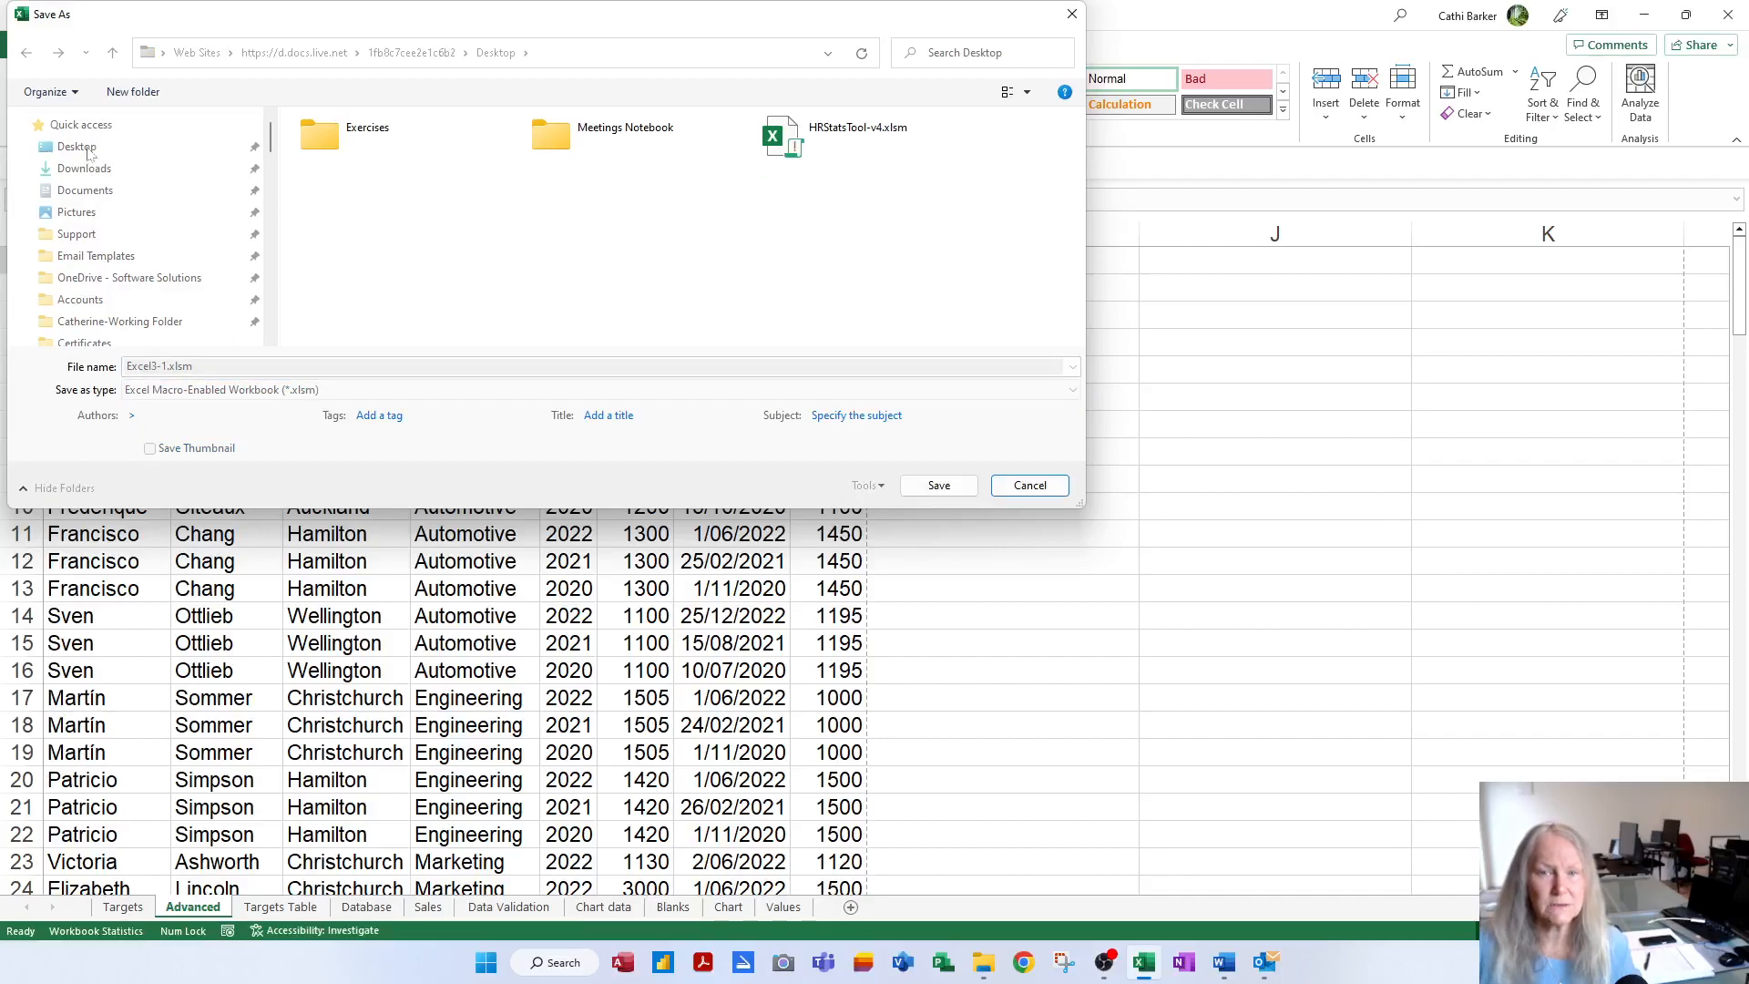
{"action": "left_click", "coordinate": [77, 147]}
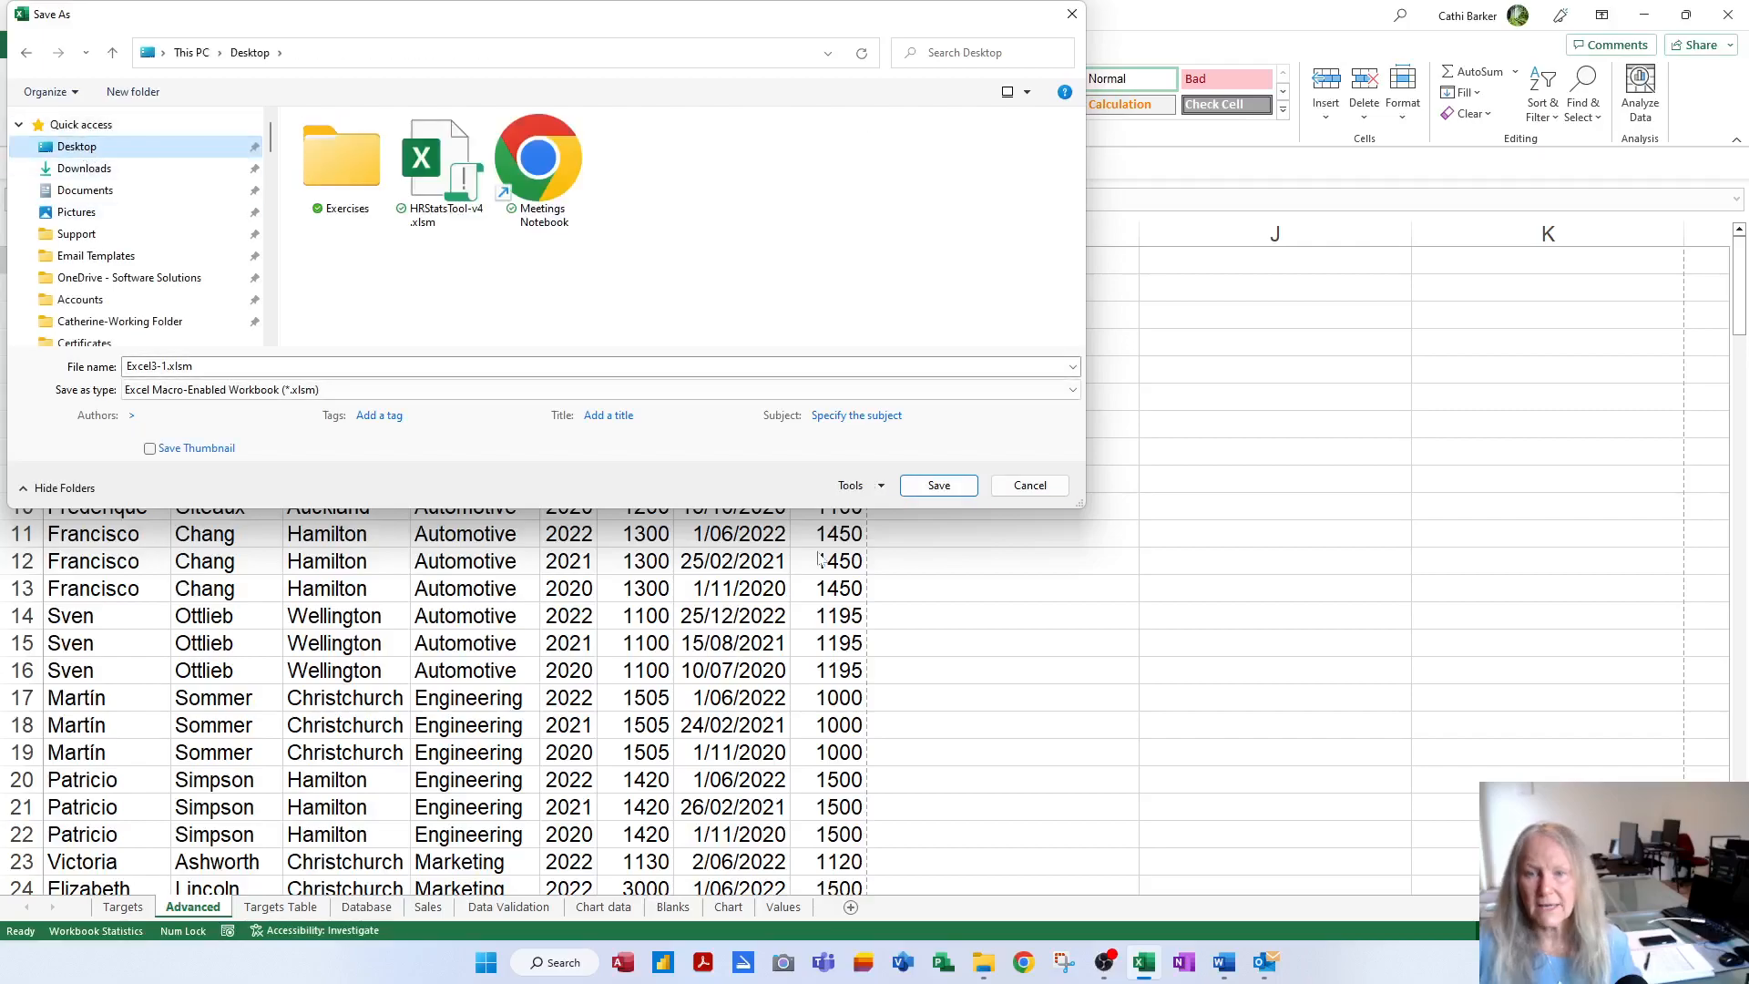
{"action": "left_click", "coordinate": [939, 485]}
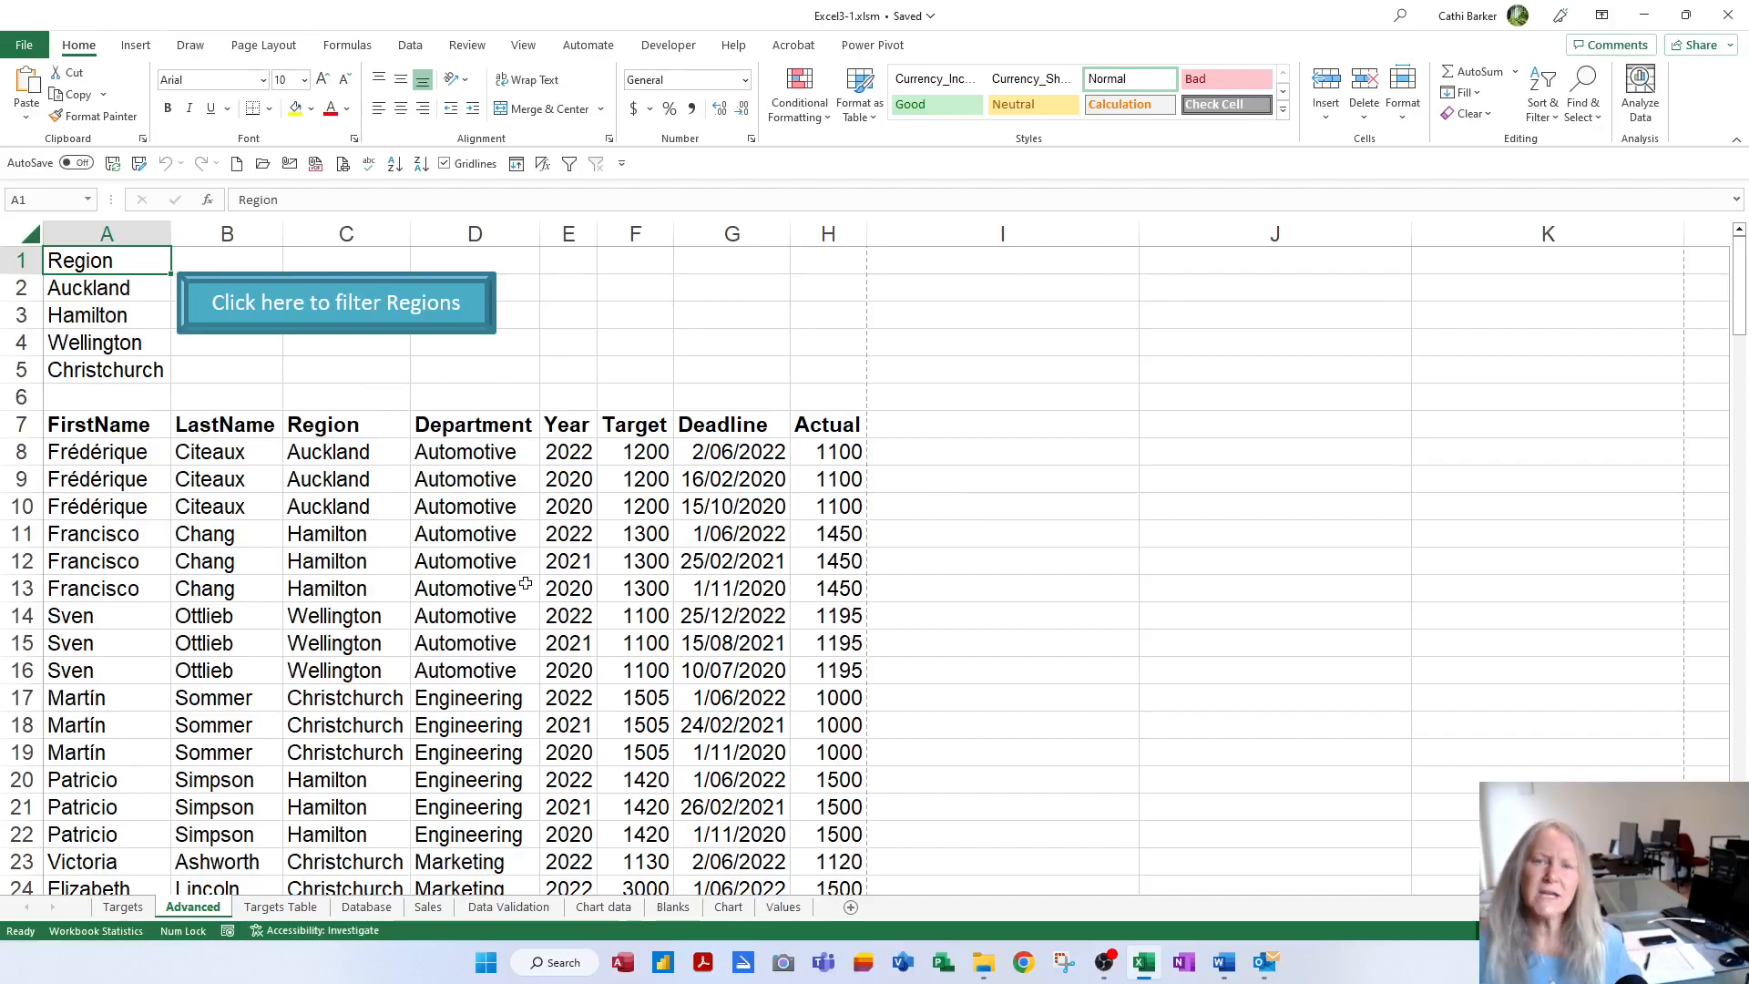
Open Assign Macro for the region filter button to view its Crit1Filter assignment
{"action": "right_click", "coordinate": [375, 332]}
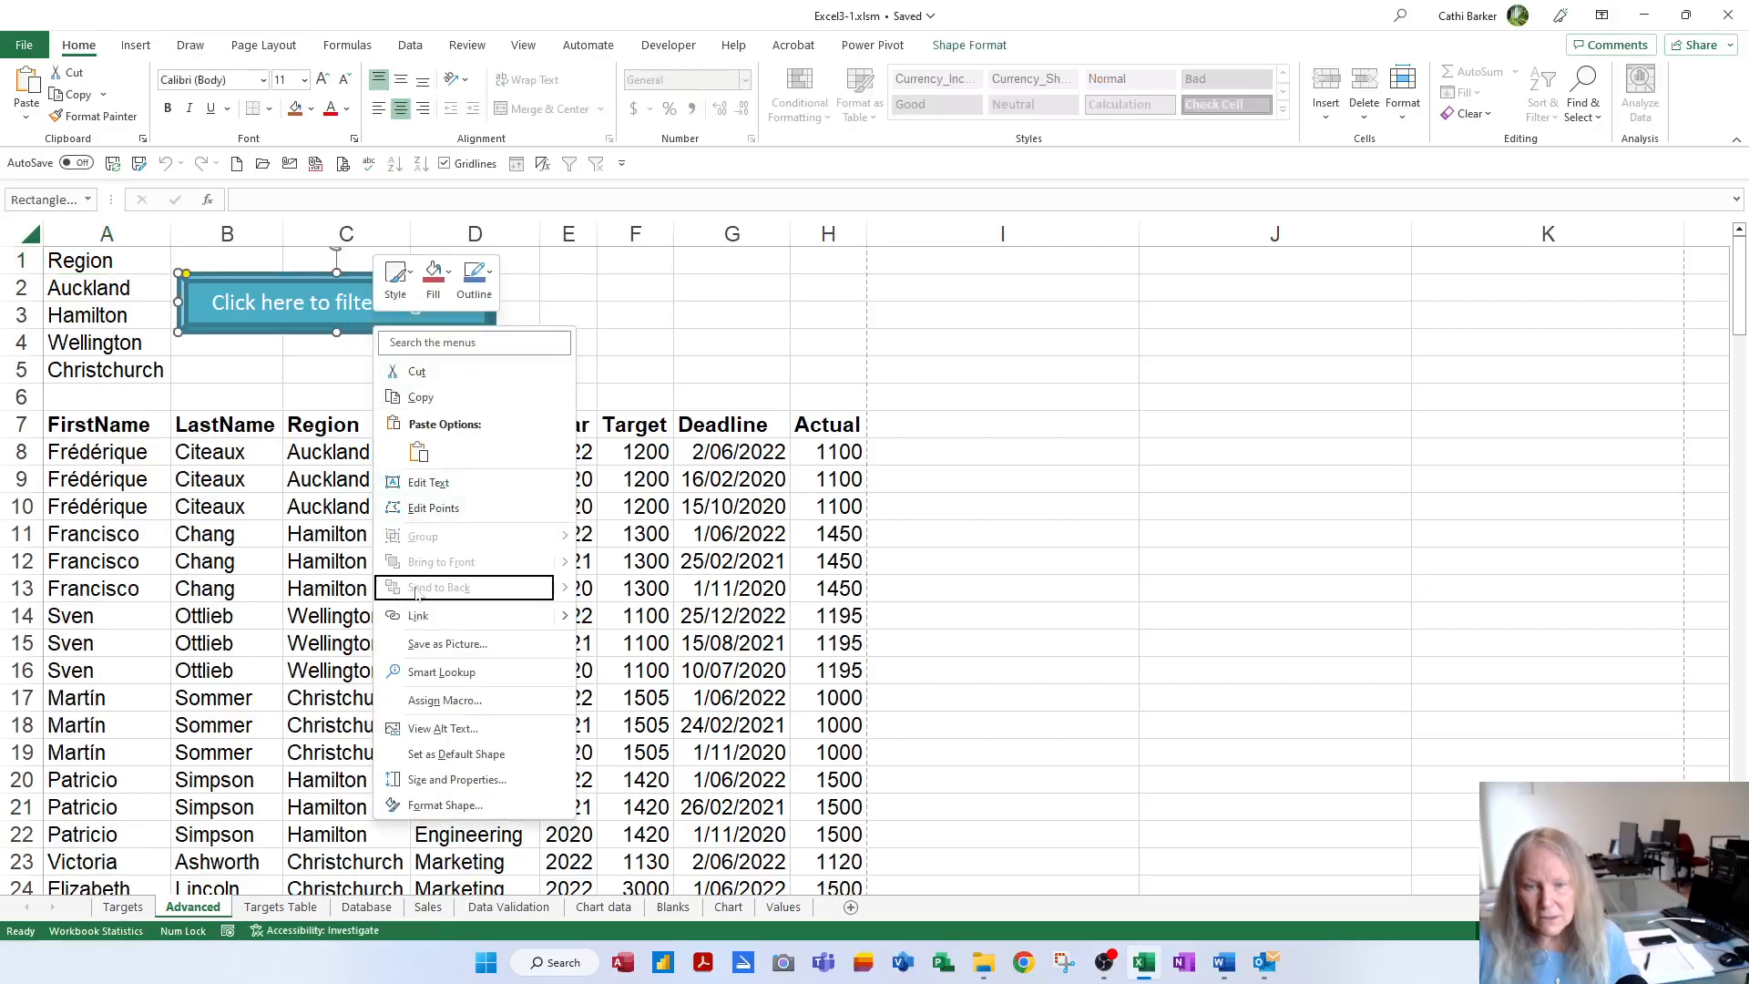
{"action": "left_click", "coordinate": [445, 701]}
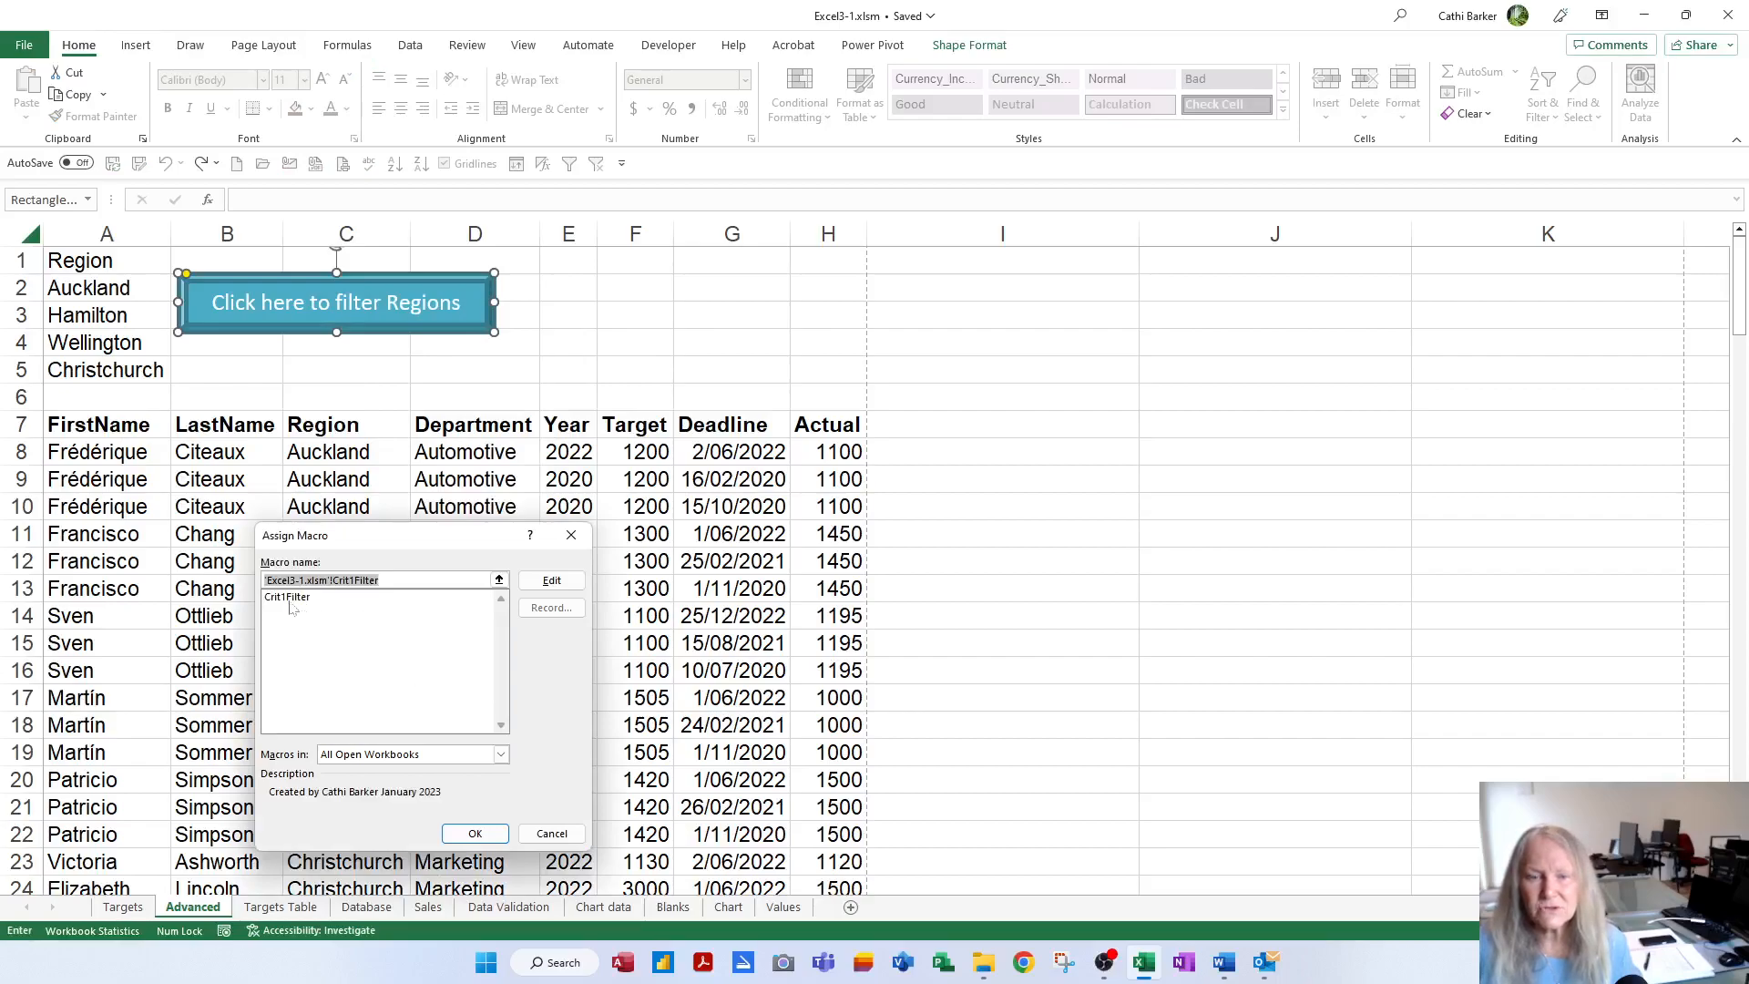
Open the Crit1Filter code, add the comment 'This is a comment', and select the CutCopyMode lines
{"action": "left_click", "coordinate": [572, 588]}
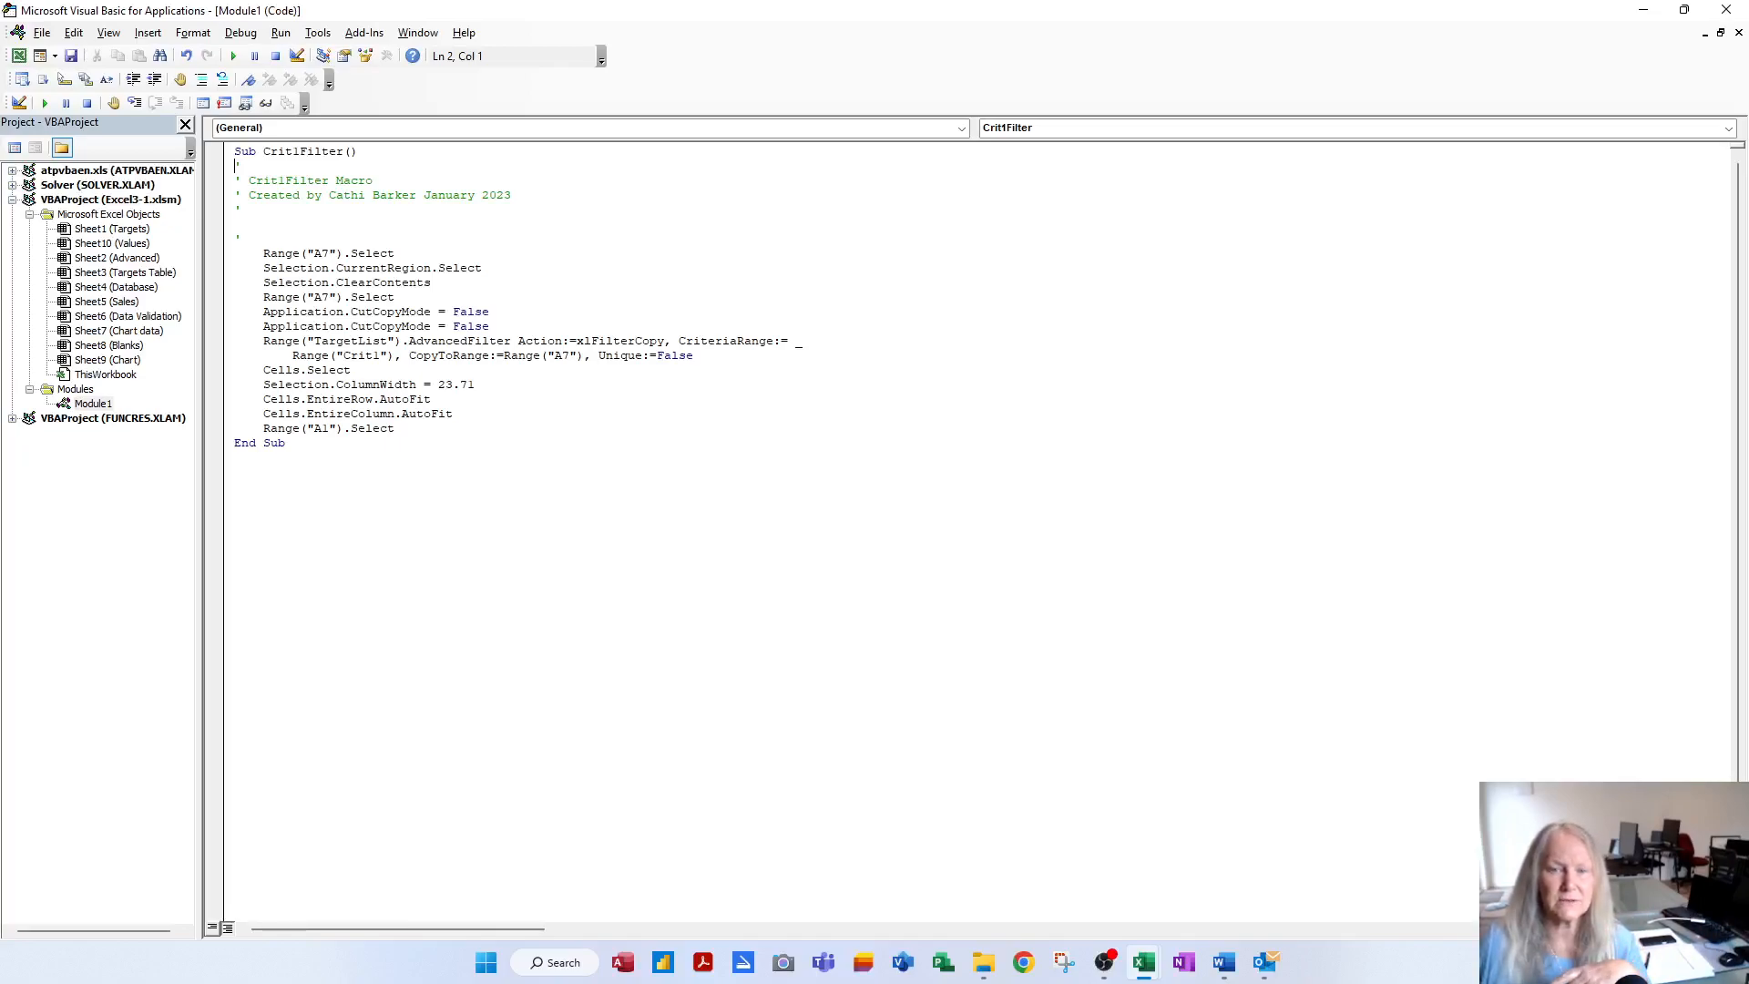
{"action": "key", "text": "End"}
{"action": "type", "text": "This is a comment"}
{"action": "key", "text": "Down"}
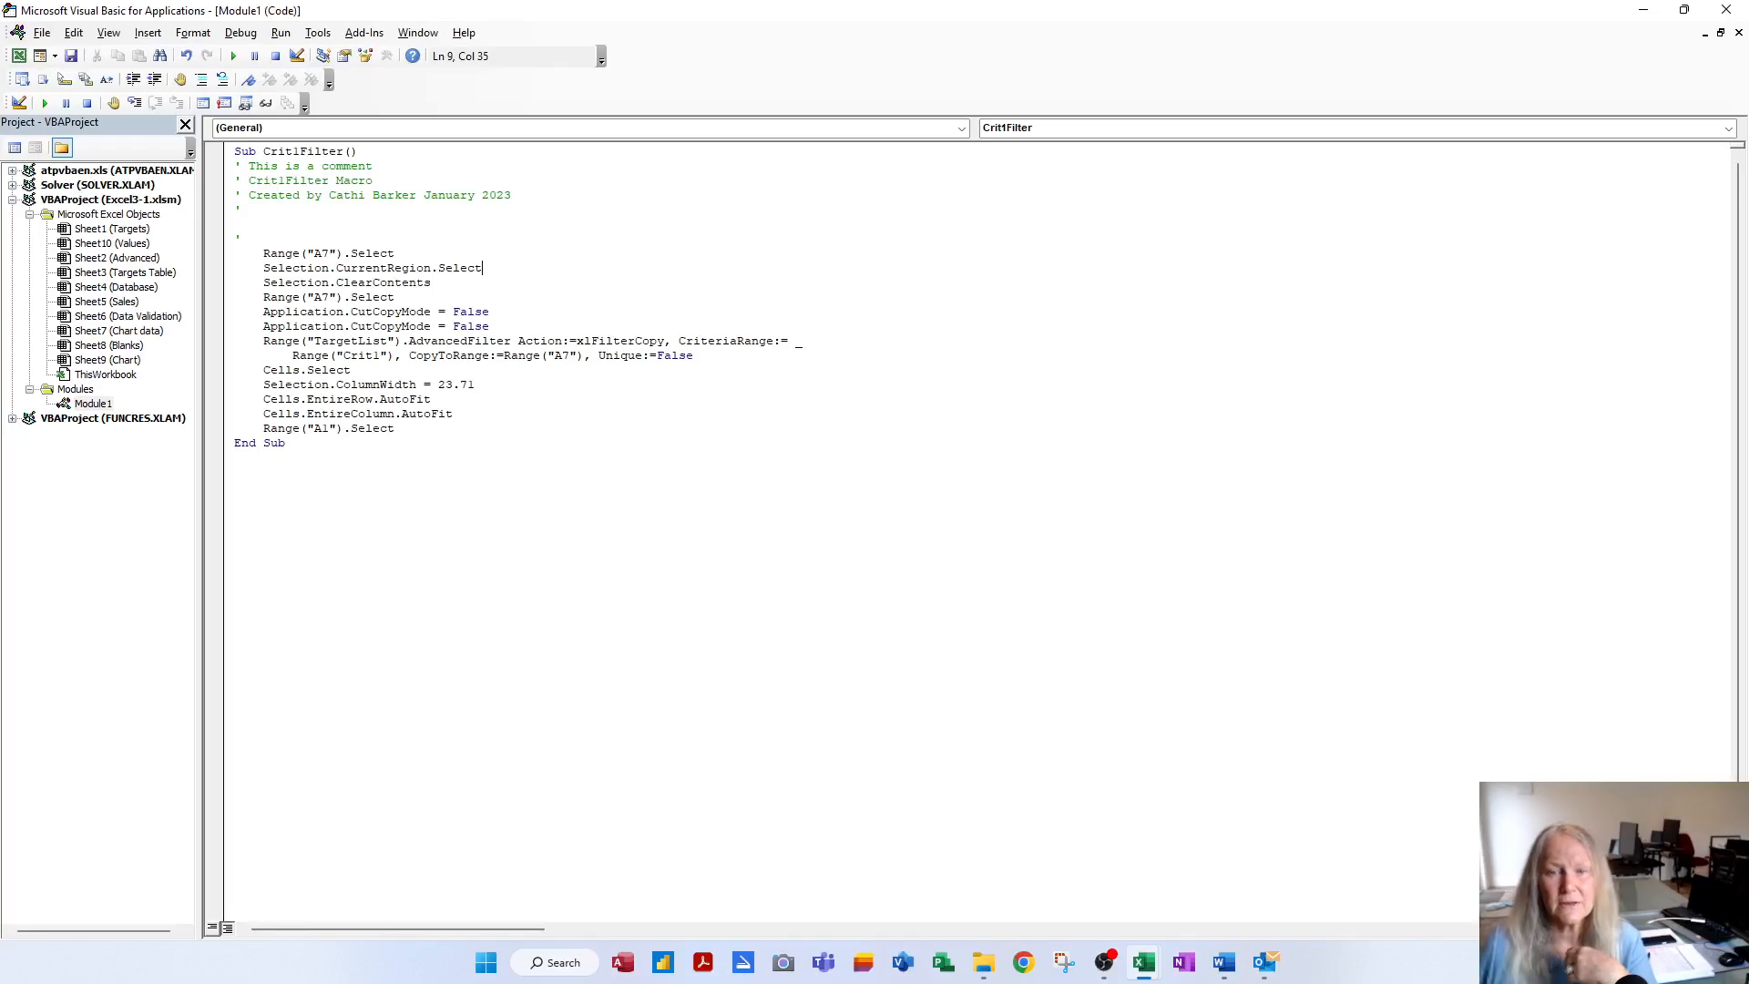
{"action": "left_click", "coordinate": [432, 283]}
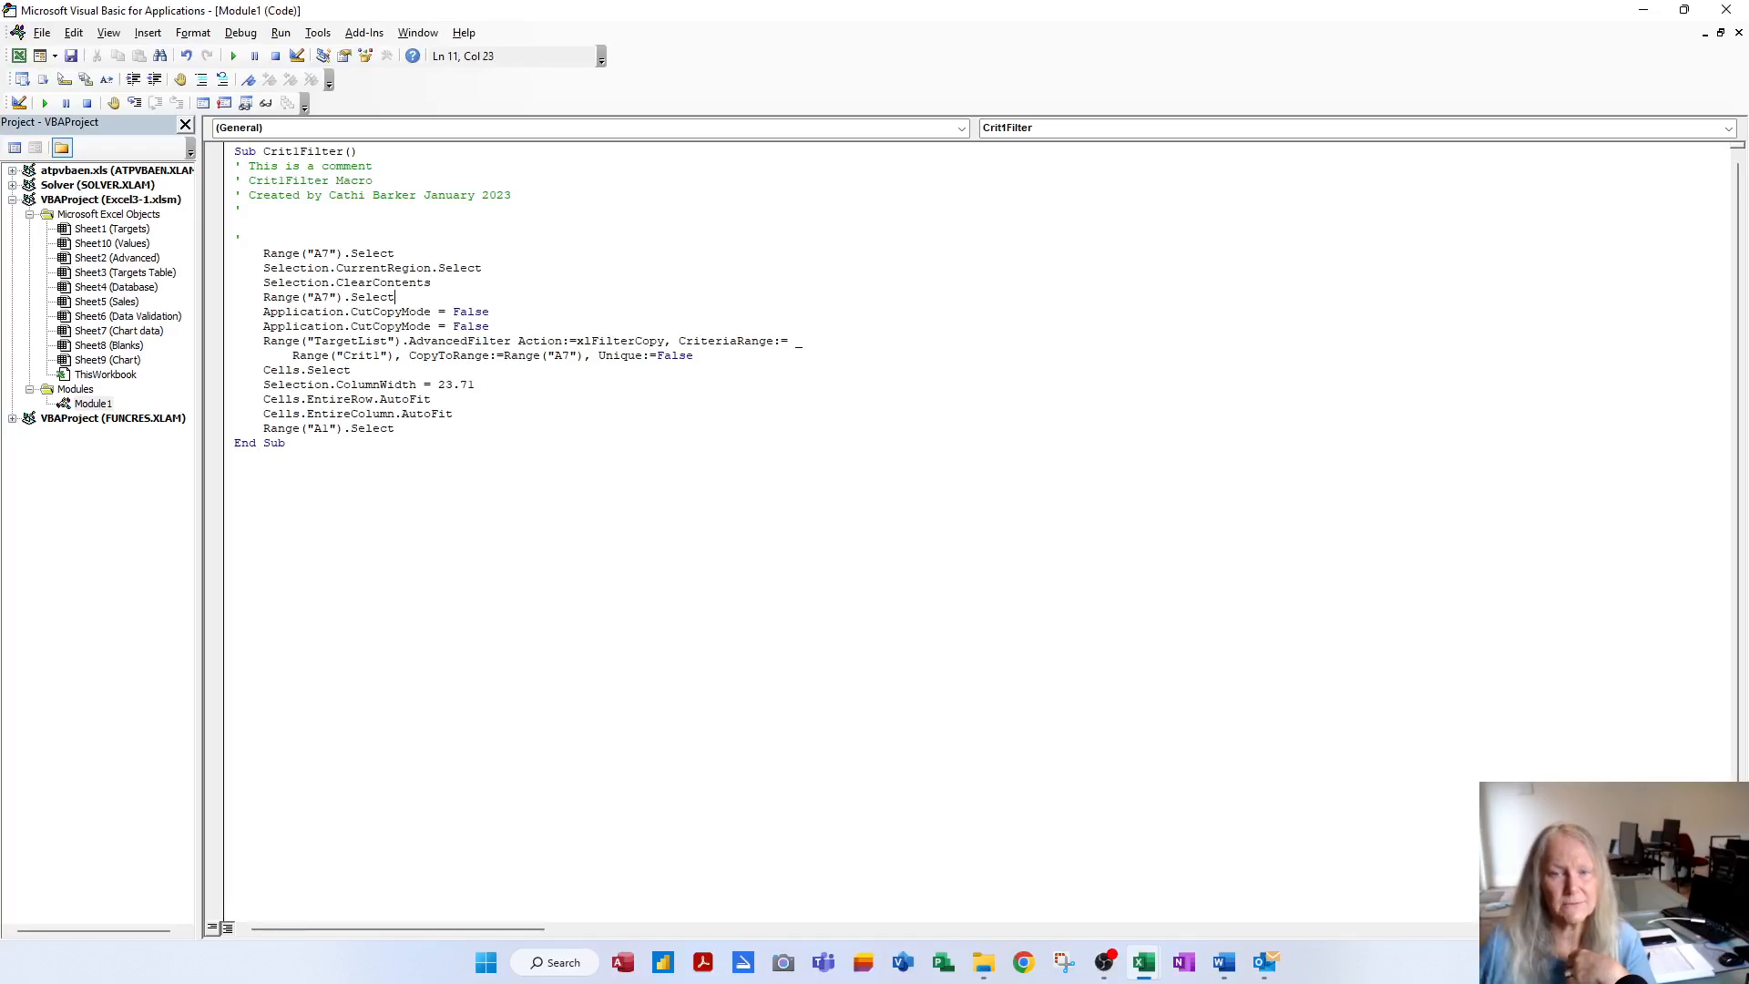
{"action": "left_click_drag", "start_coordinate": [491, 326], "coordinate": [235, 312]}
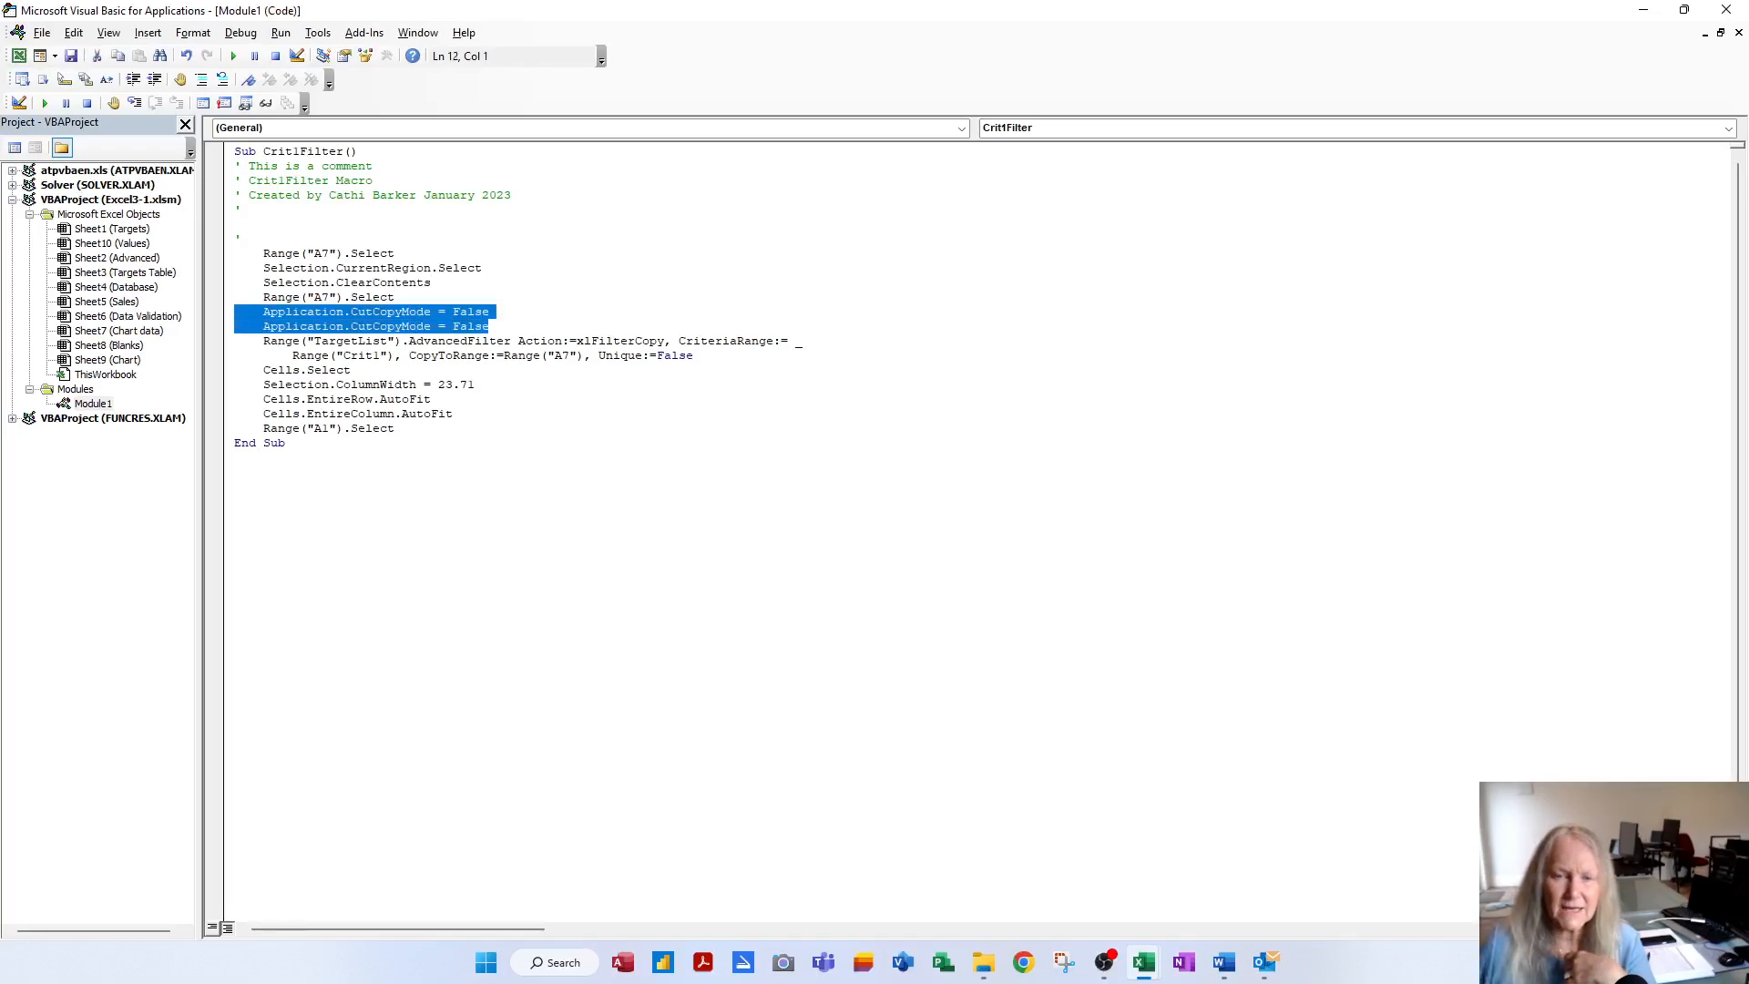
Delete both CutCopyMode lines and add a blank line after the AdvancedFilter statement
{"action": "key", "text": "Delete"}
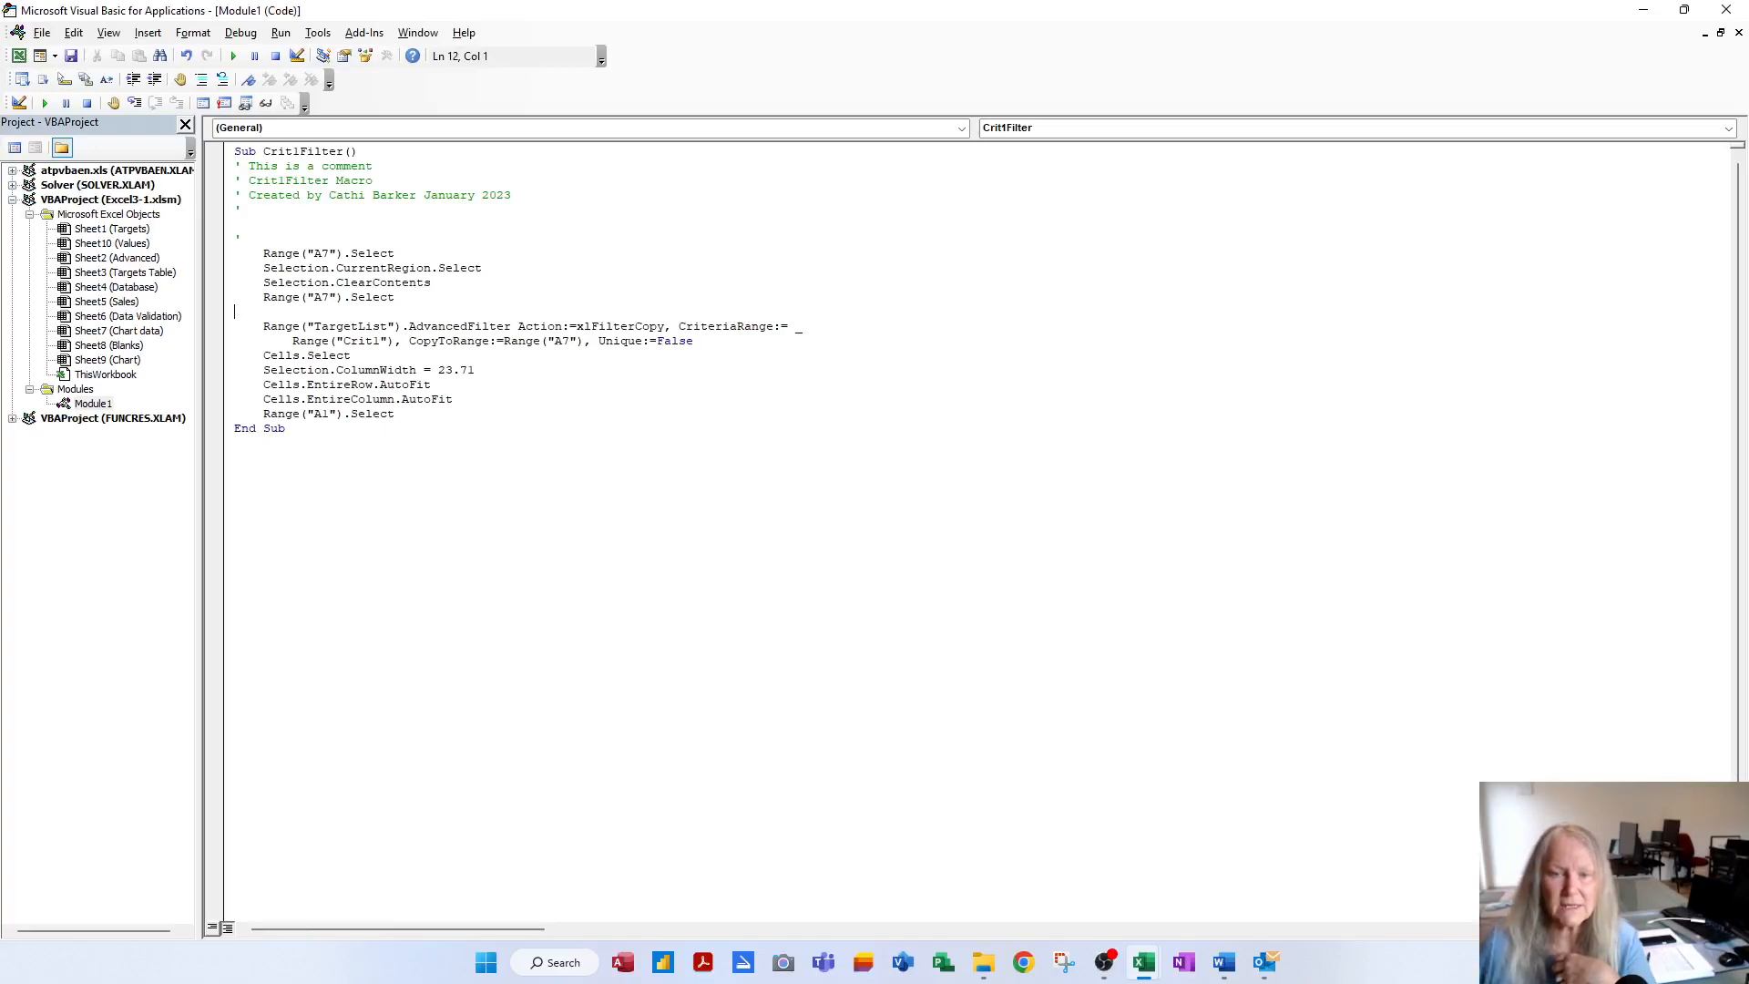
{"action": "left_click", "coordinate": [695, 341]}
{"action": "key", "text": "Return"}
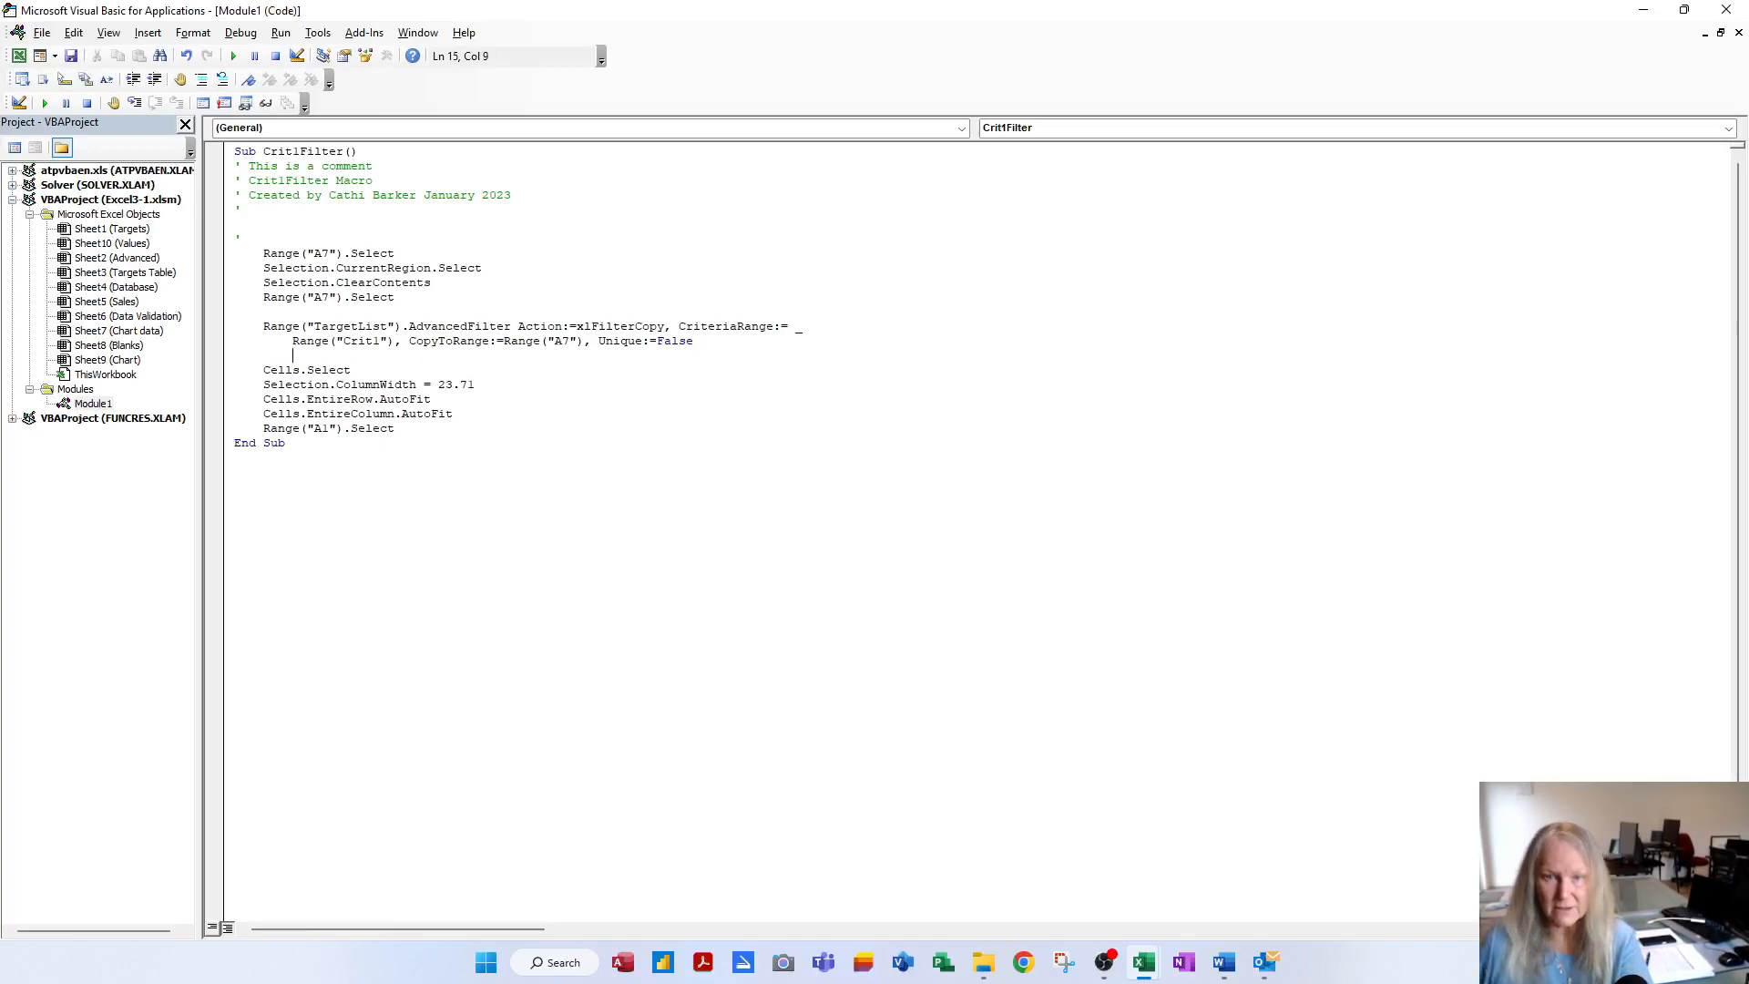
Change the column width value 23.71 to 20 and close the VBA editor
{"action": "left_click", "coordinate": [307, 370]}
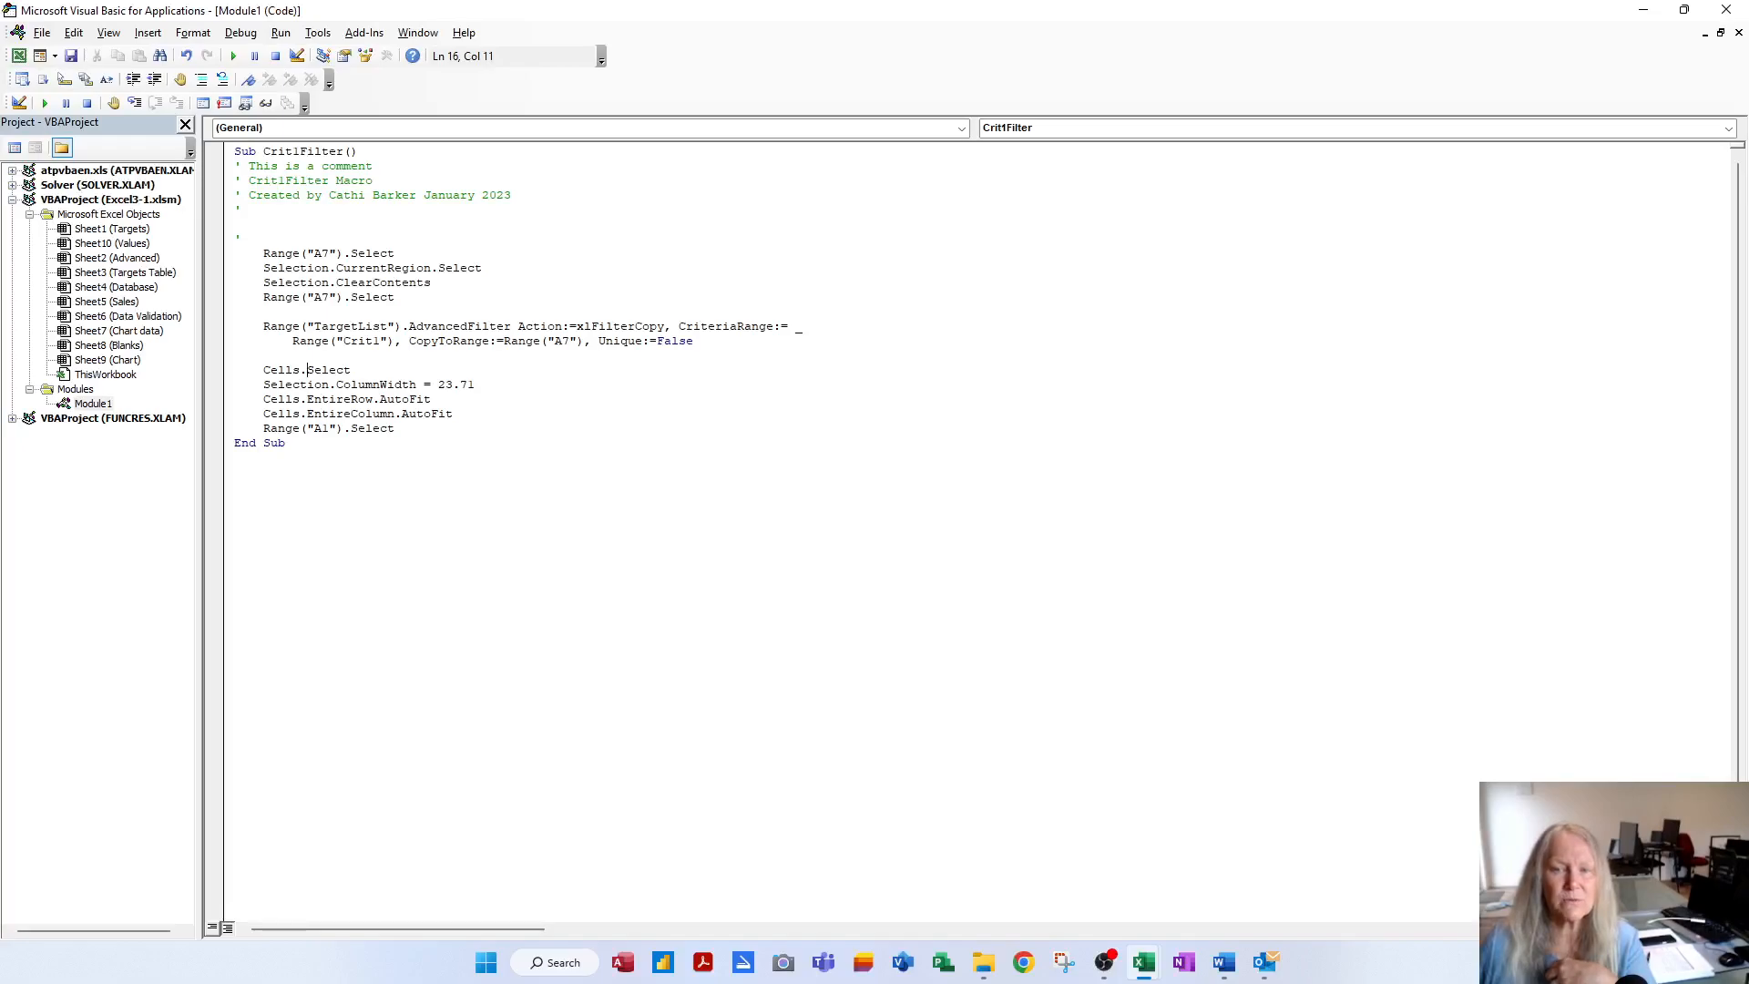
{"action": "left_click_drag", "start_coordinate": [437, 384], "coordinate": [475, 384]}
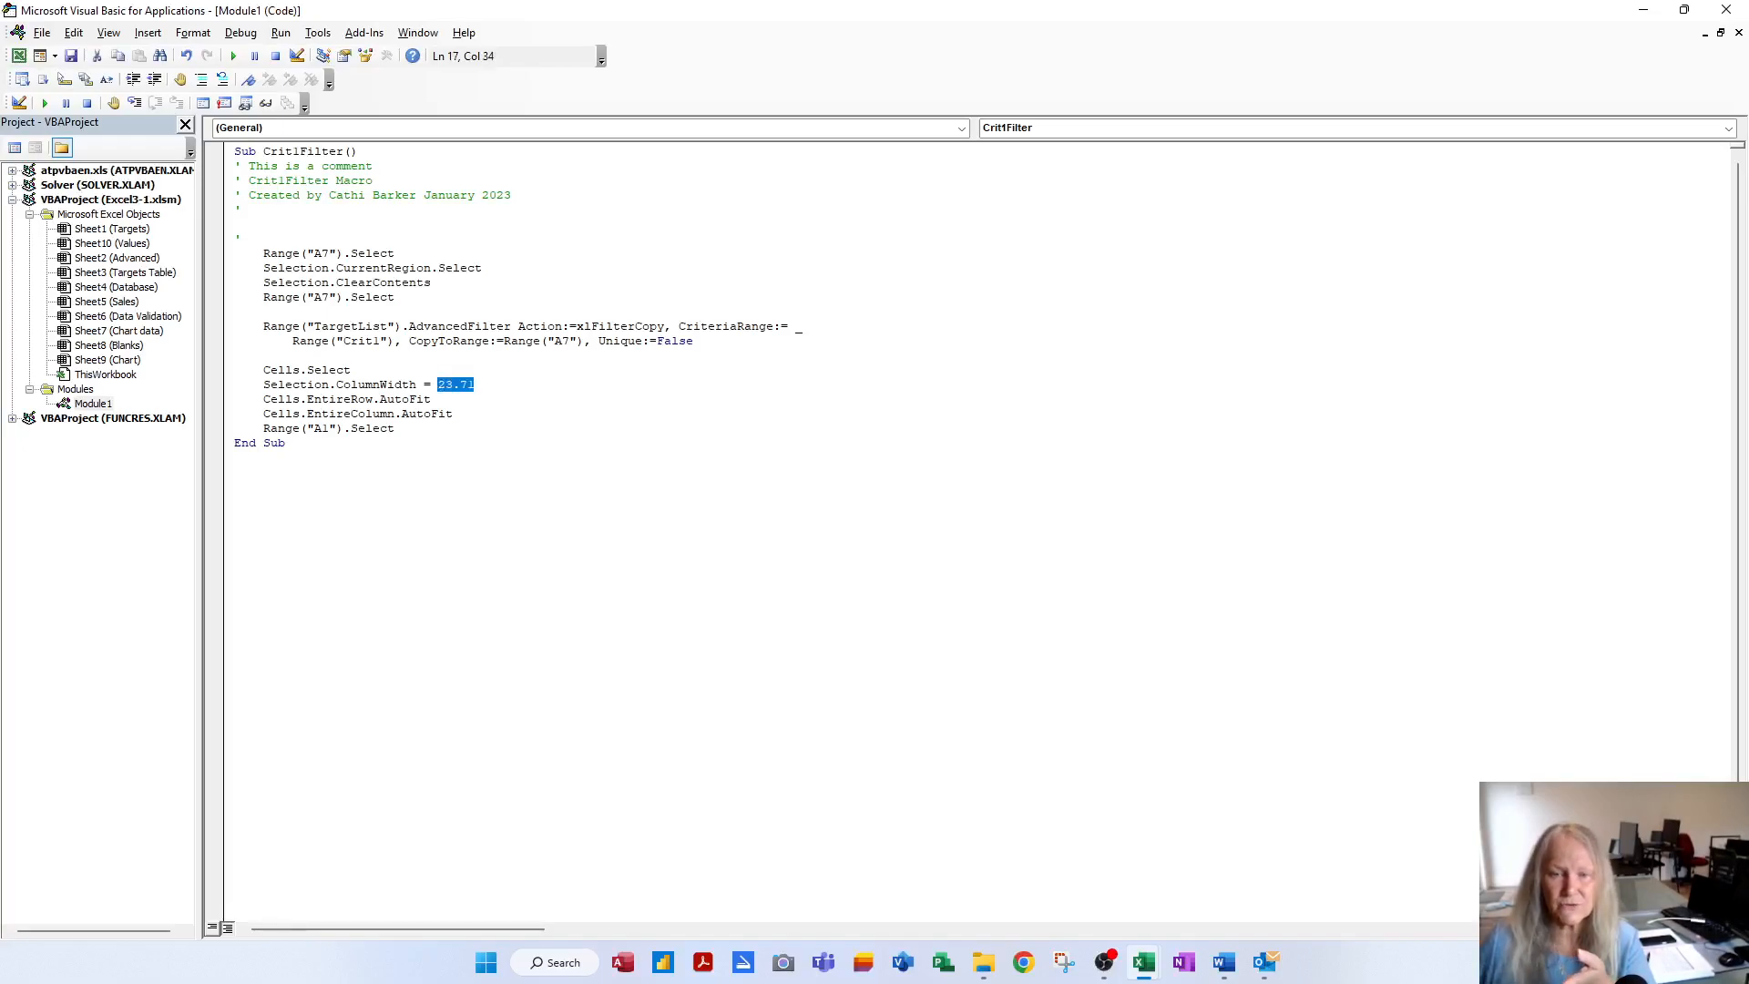
{"action": "type", "text": "30"}
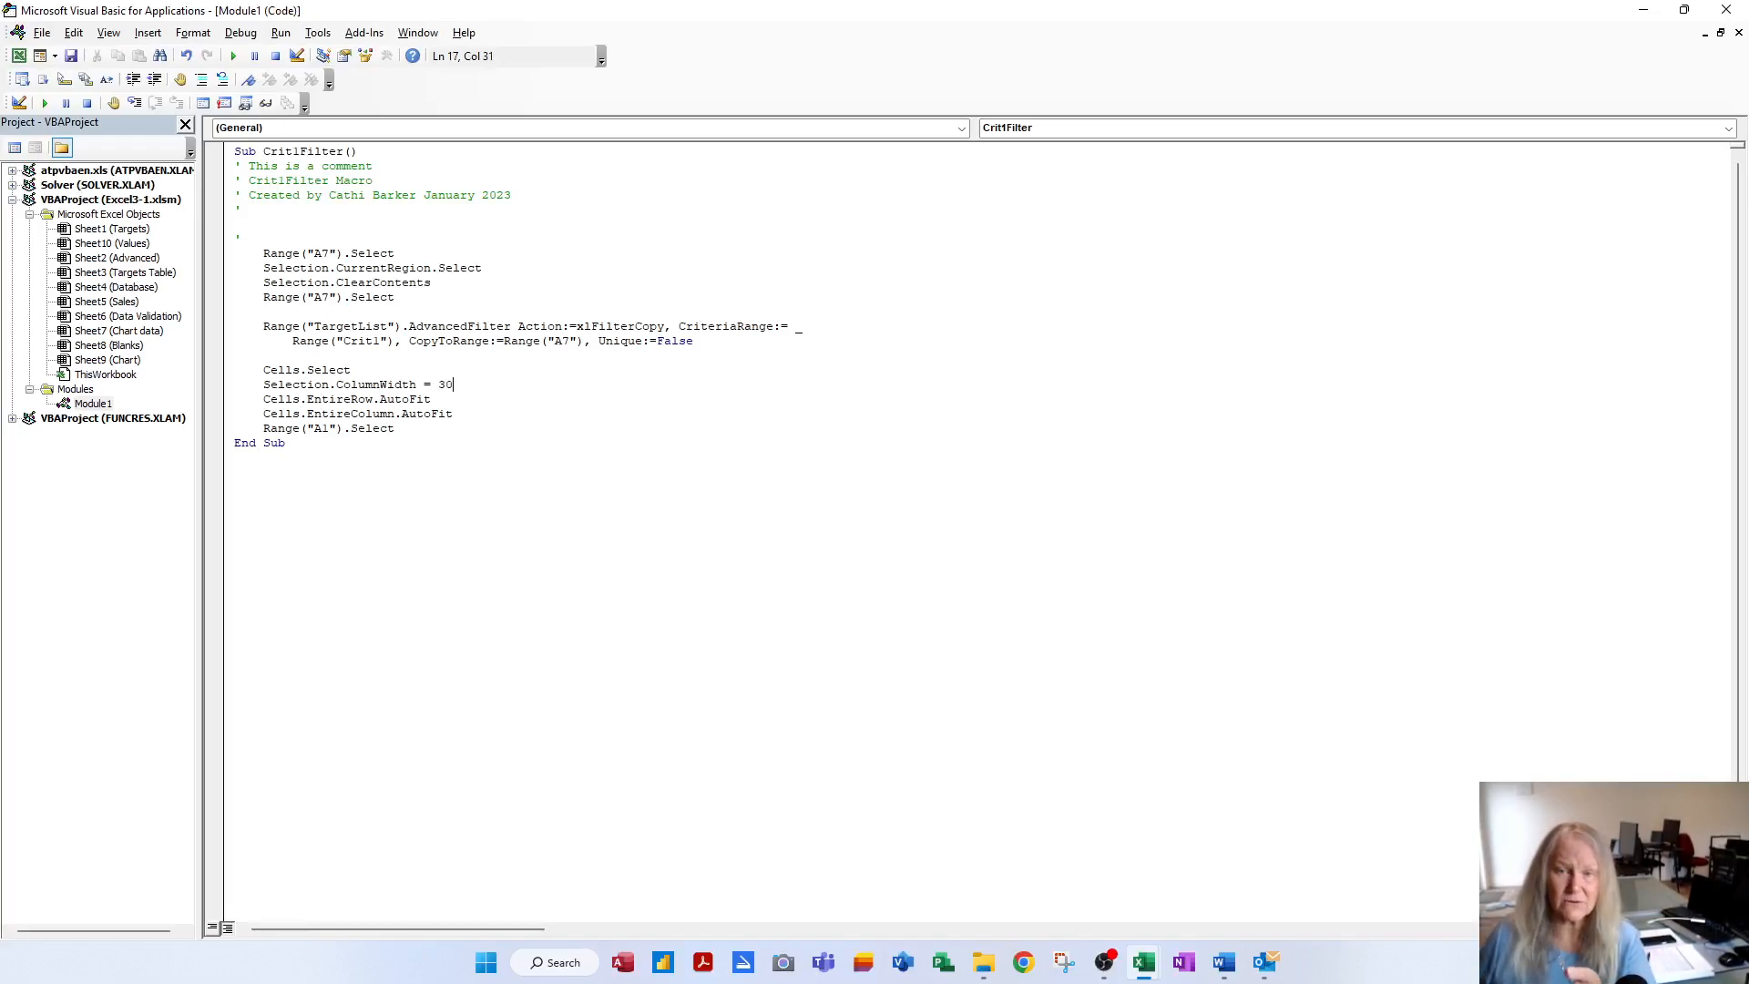
{"action": "key", "text": "BackSpace"}
{"action": "key", "text": "BackSpace"}
{"action": "type", "text": "20"}
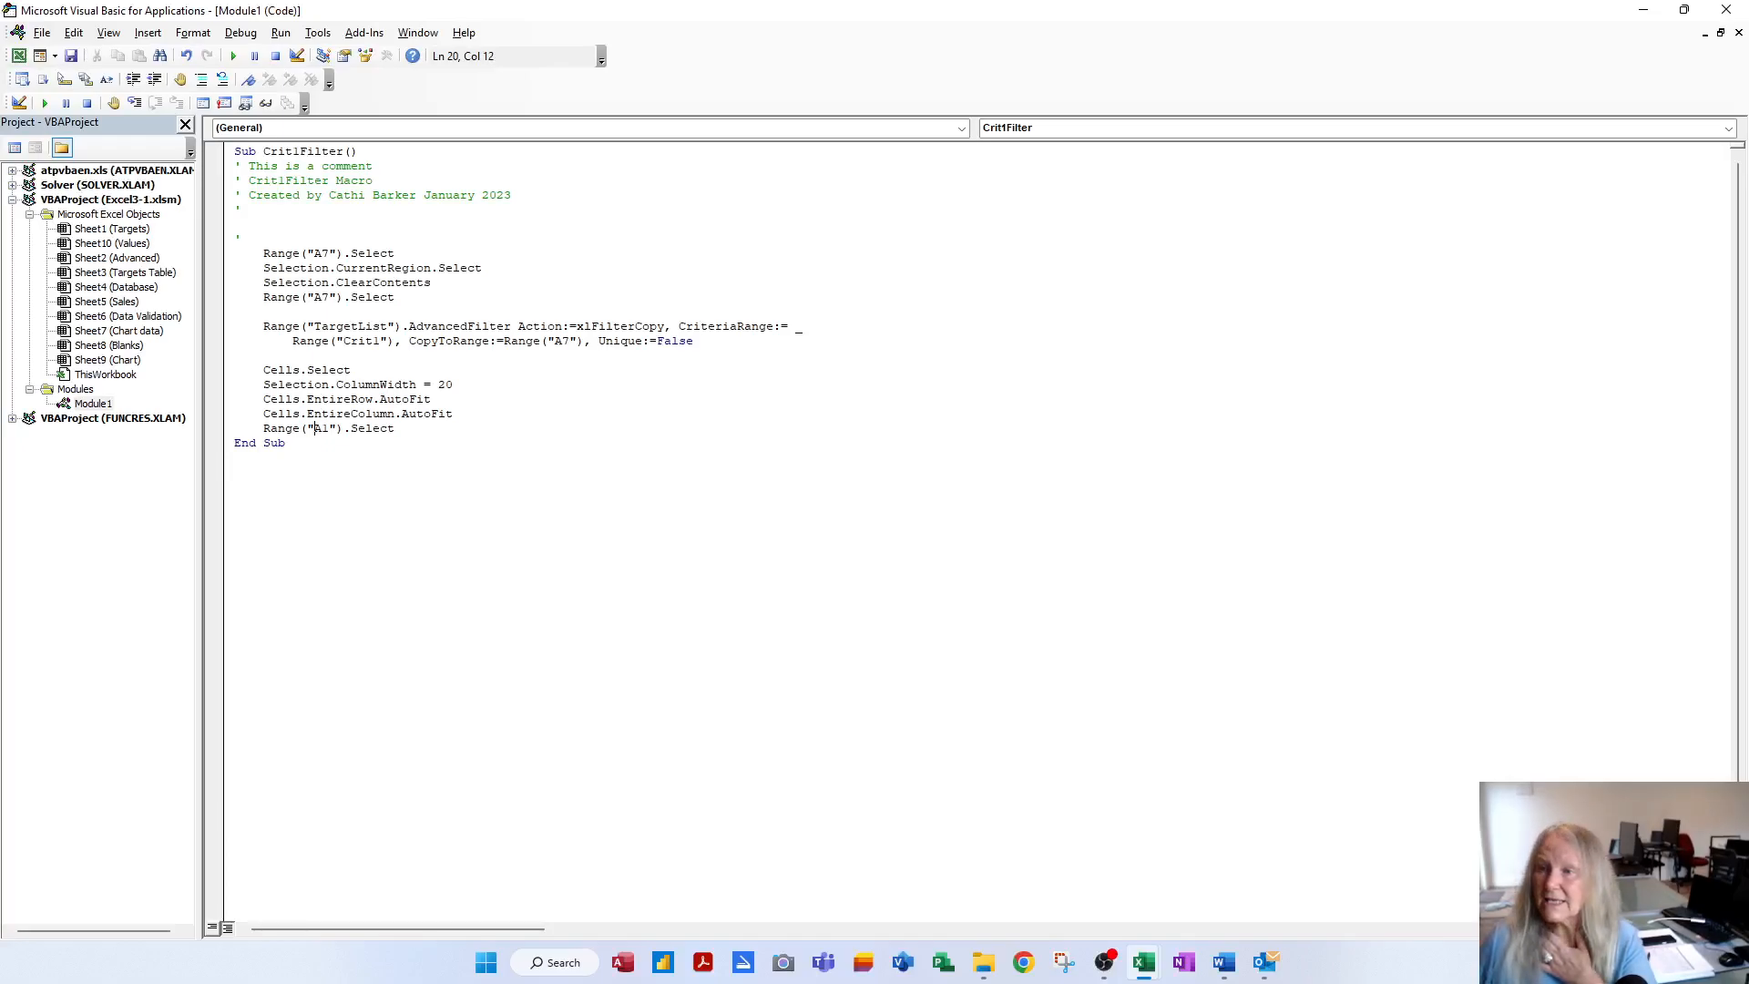
{"action": "left_click", "coordinate": [1728, 11]}
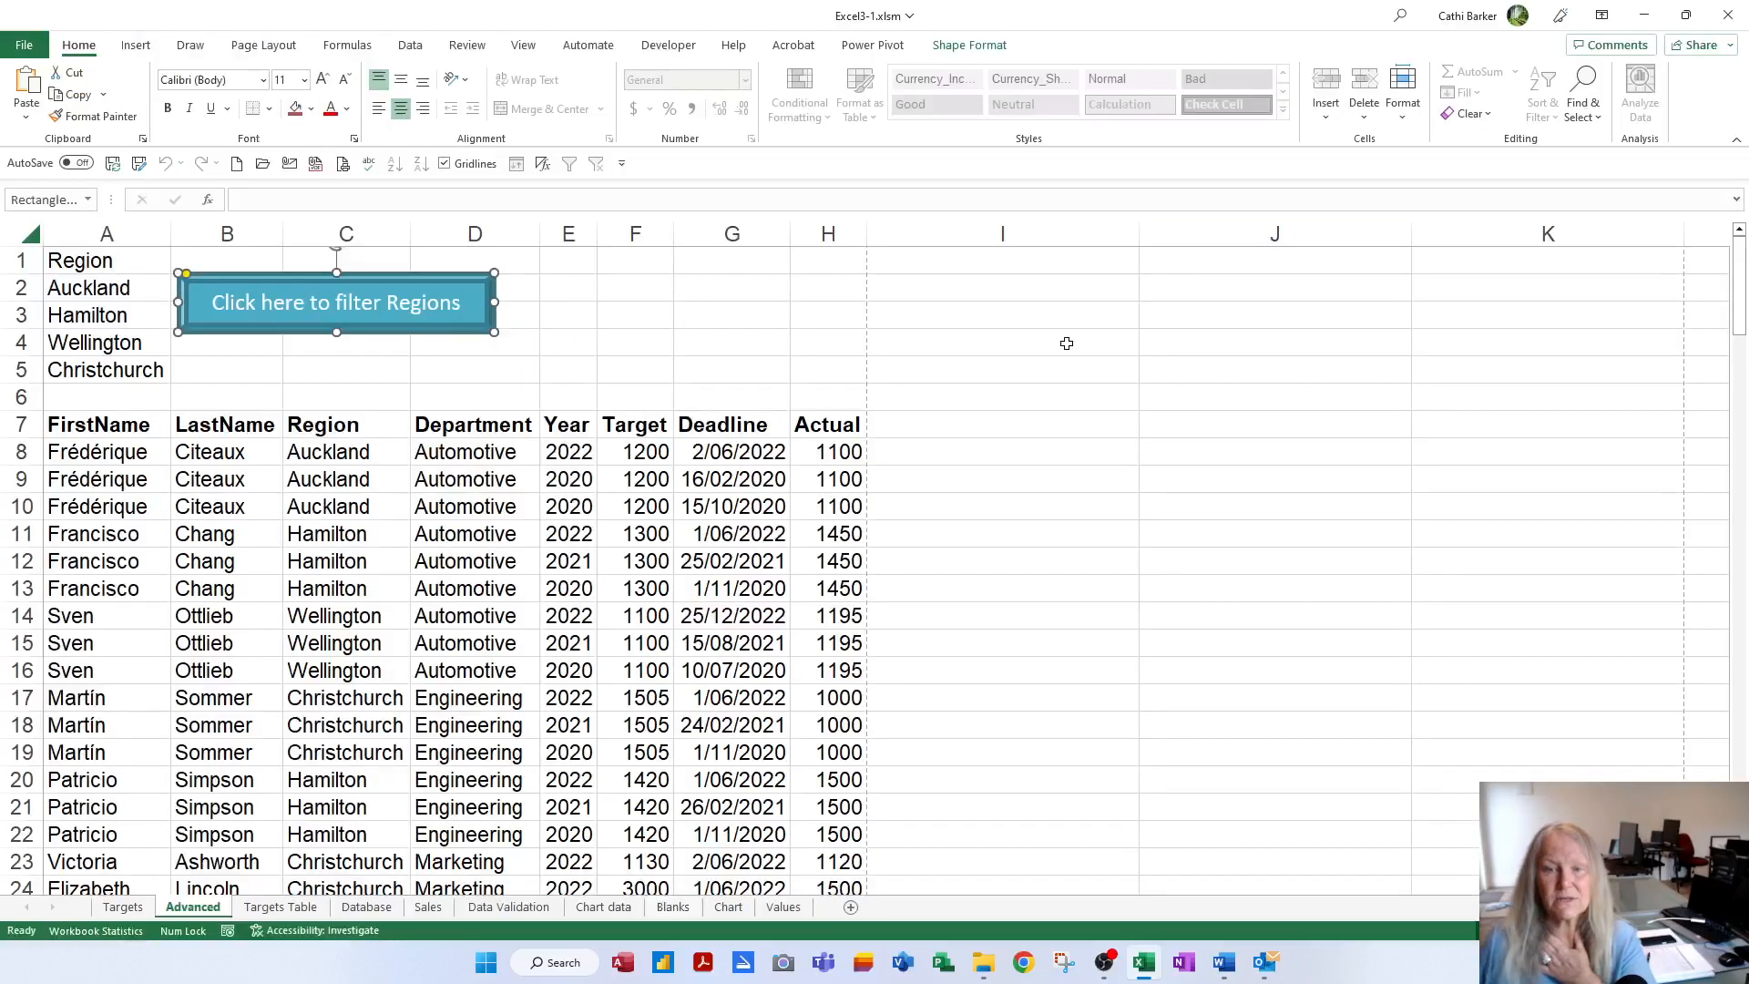
Copy the Region criteria A1:A5 and paste them into J1:J5
{"action": "left_click", "coordinate": [615, 488]}
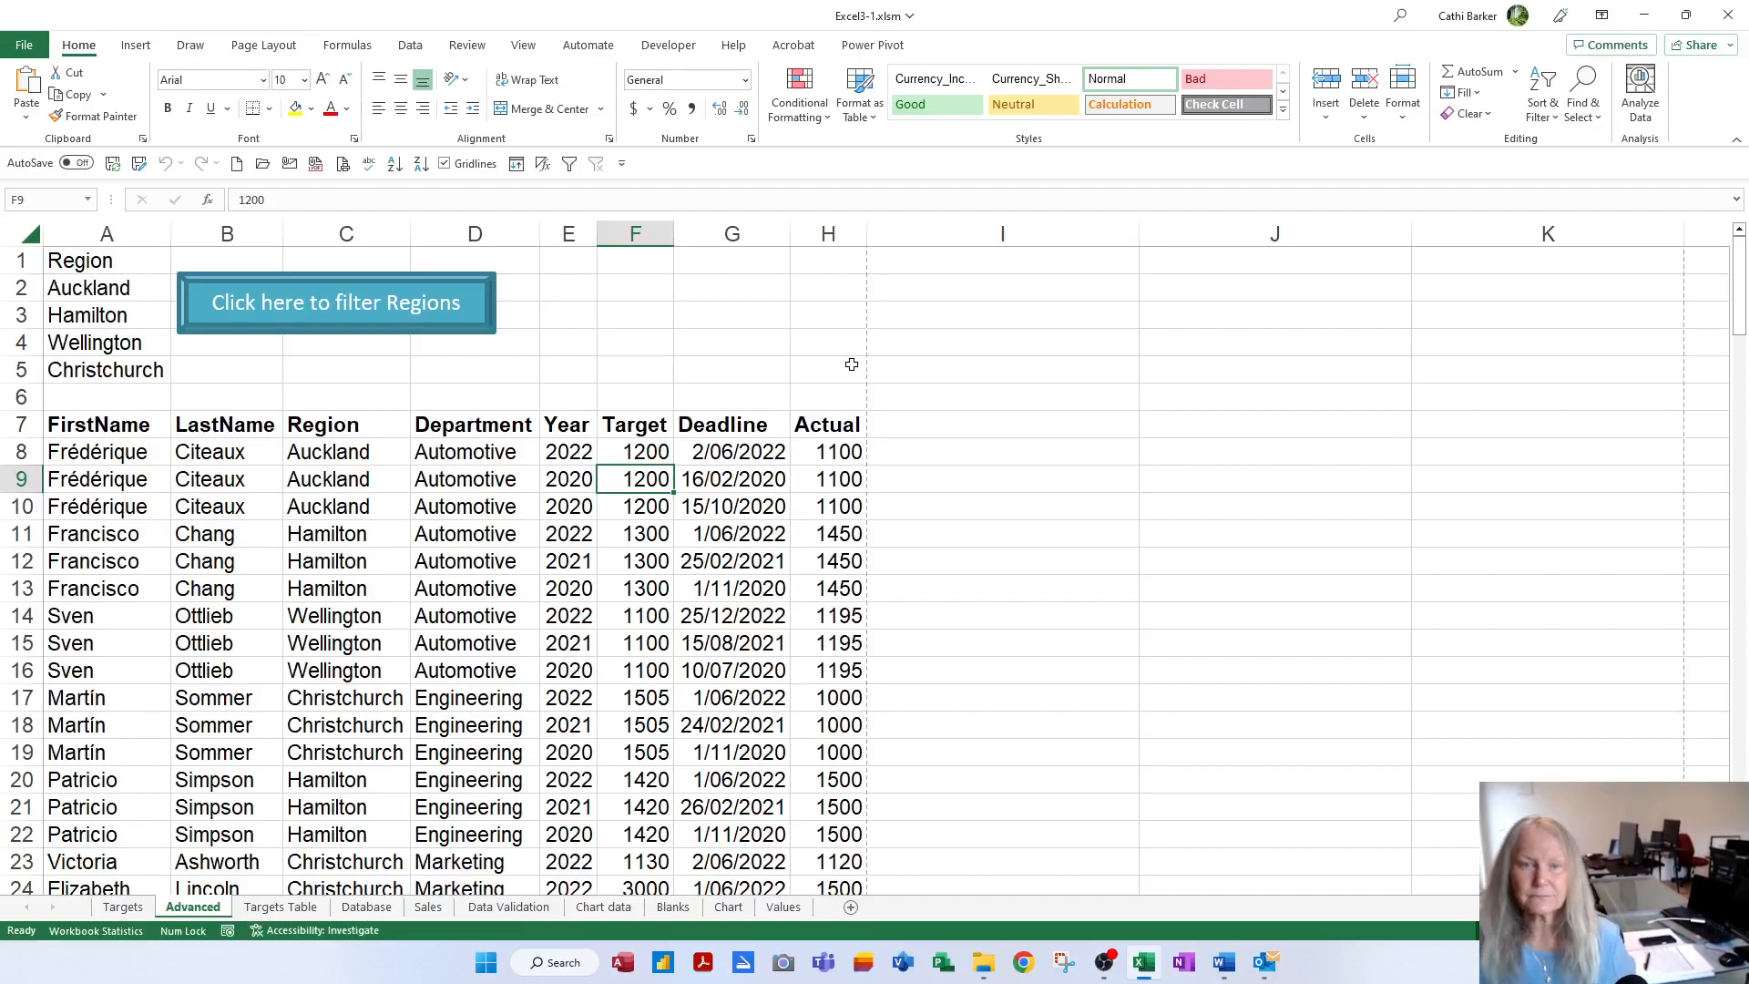
{"action": "left_click_drag", "start_coordinate": [95, 262], "coordinate": [92, 369]}
{"action": "right_click", "coordinate": [95, 369]}
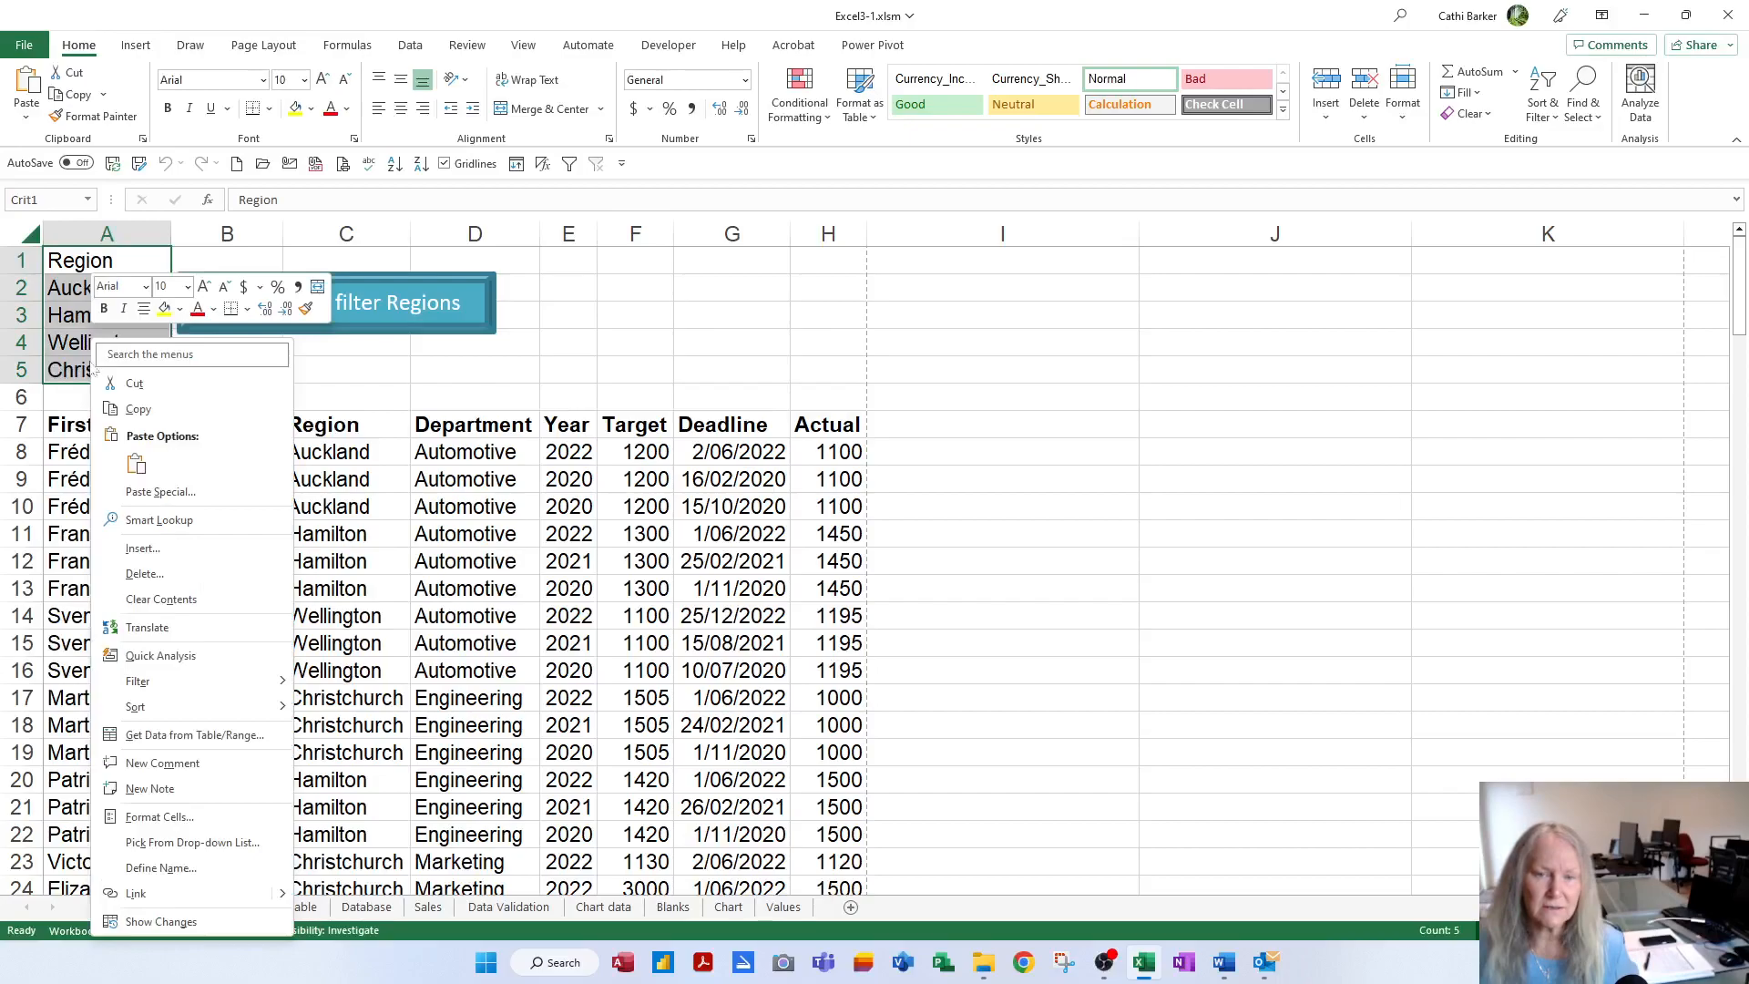
{"action": "left_click", "coordinate": [142, 409]}
{"action": "left_click", "coordinate": [1229, 267]}
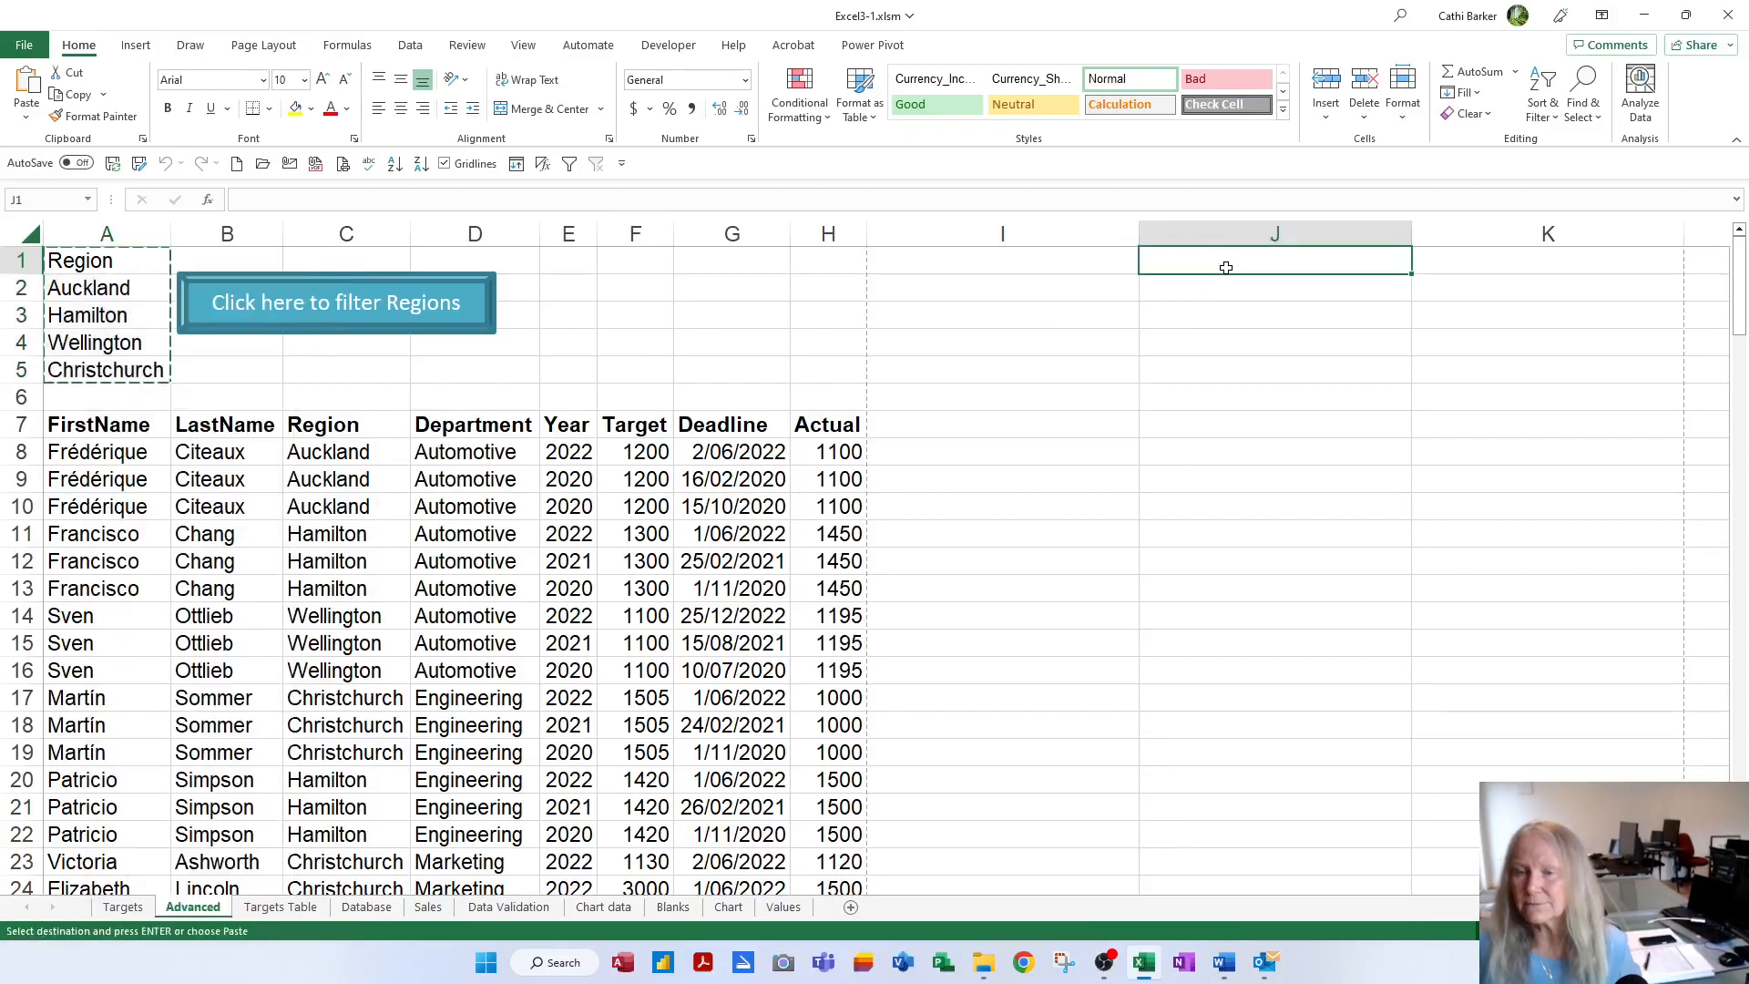
{"action": "key", "text": "Return"}
Narrow column I as a spacer and AutoFit column J to its contents
{"action": "left_click", "coordinate": [1246, 309]}
{"action": "left_click_drag", "start_coordinate": [1138, 227], "coordinate": [894, 261]}
{"action": "double_click", "coordinate": [1168, 229]}
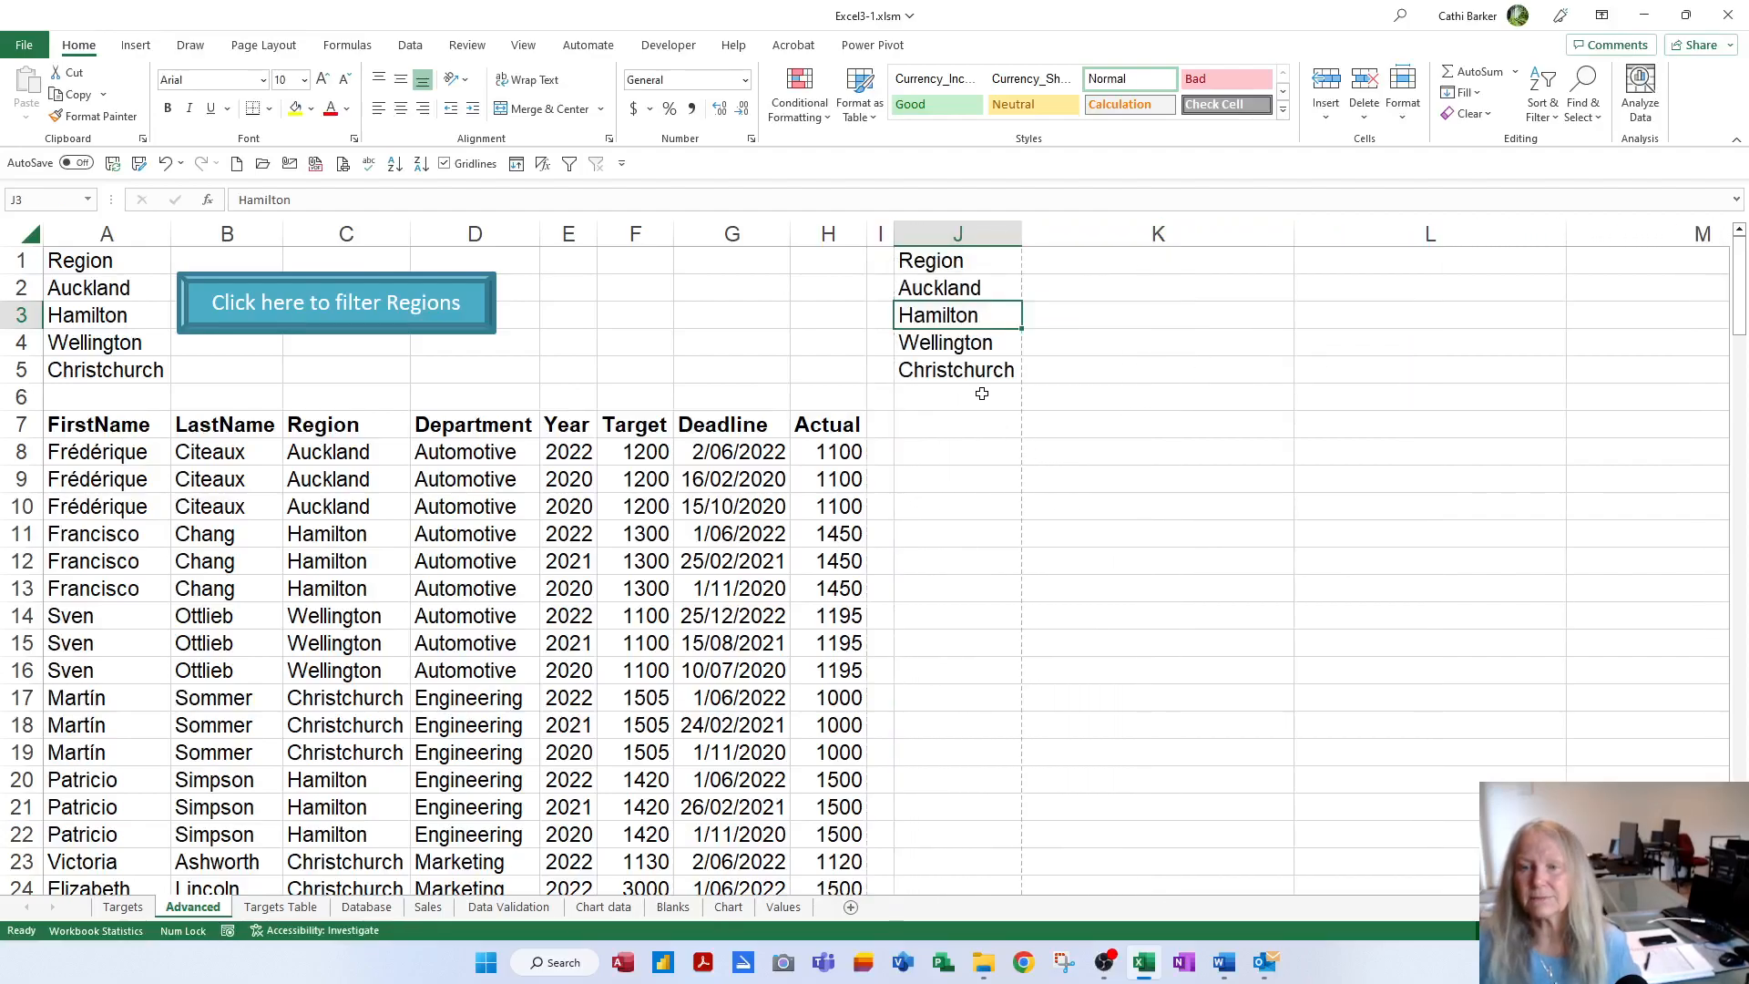
{"action": "left_click", "coordinate": [966, 368]}
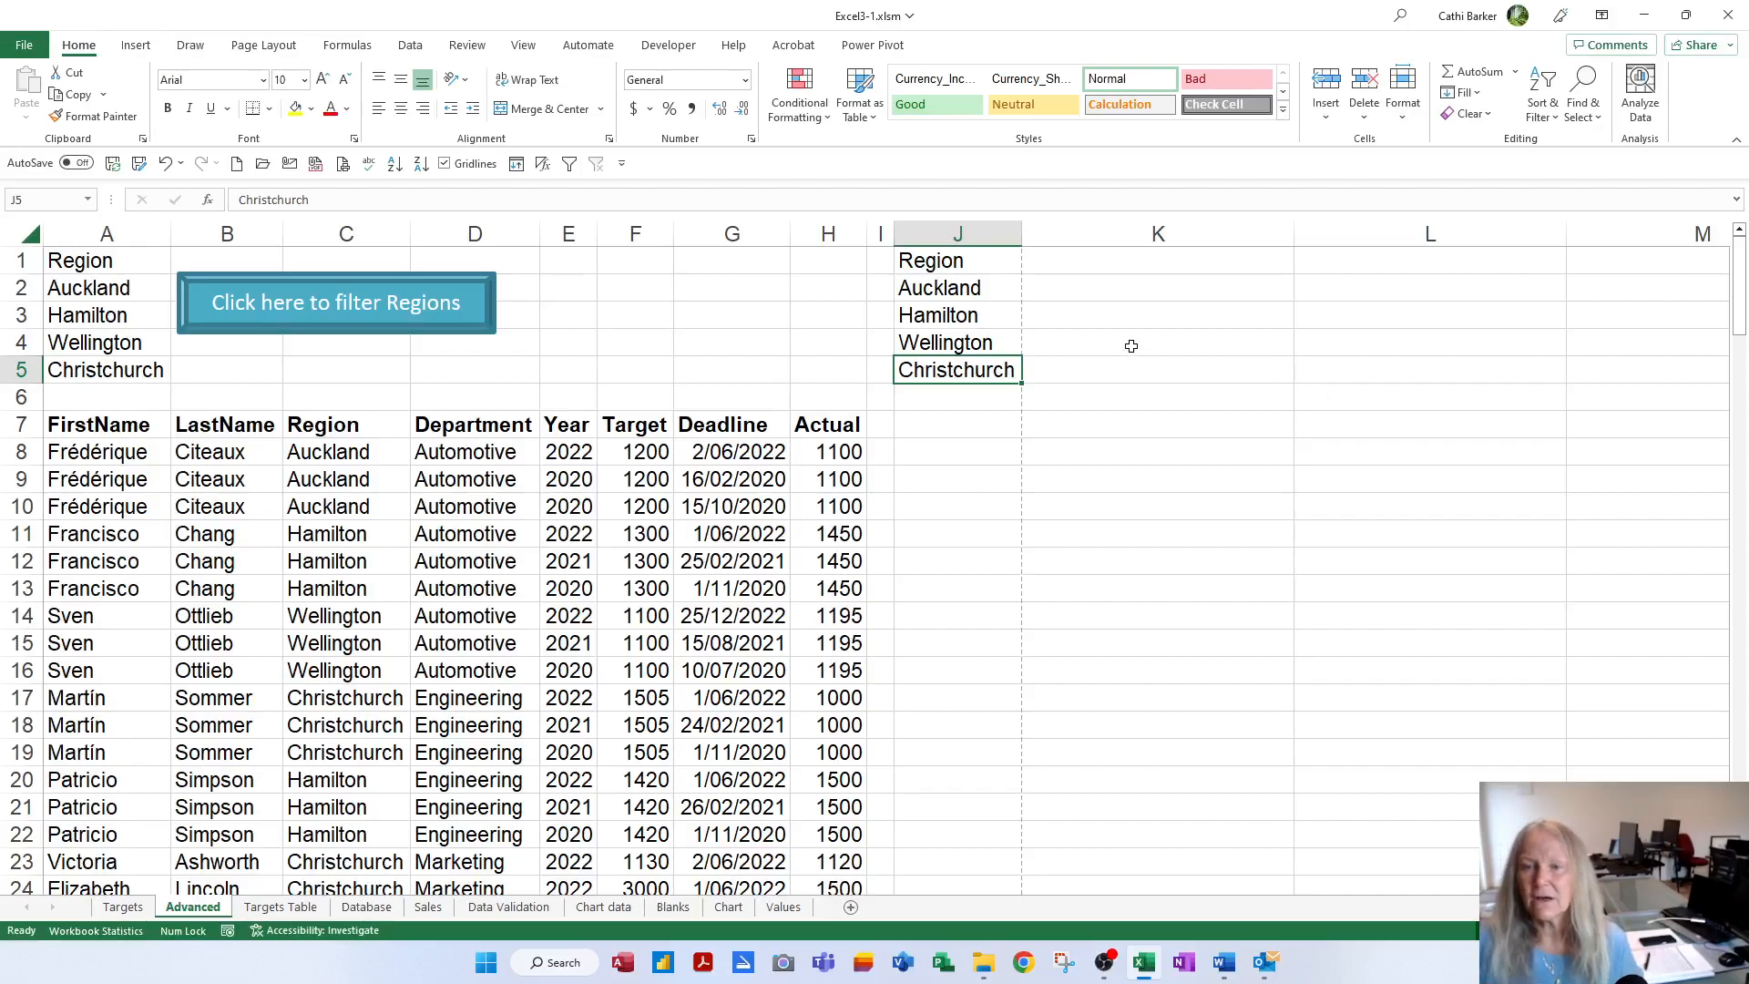
{"action": "left_click", "coordinate": [1068, 262]}
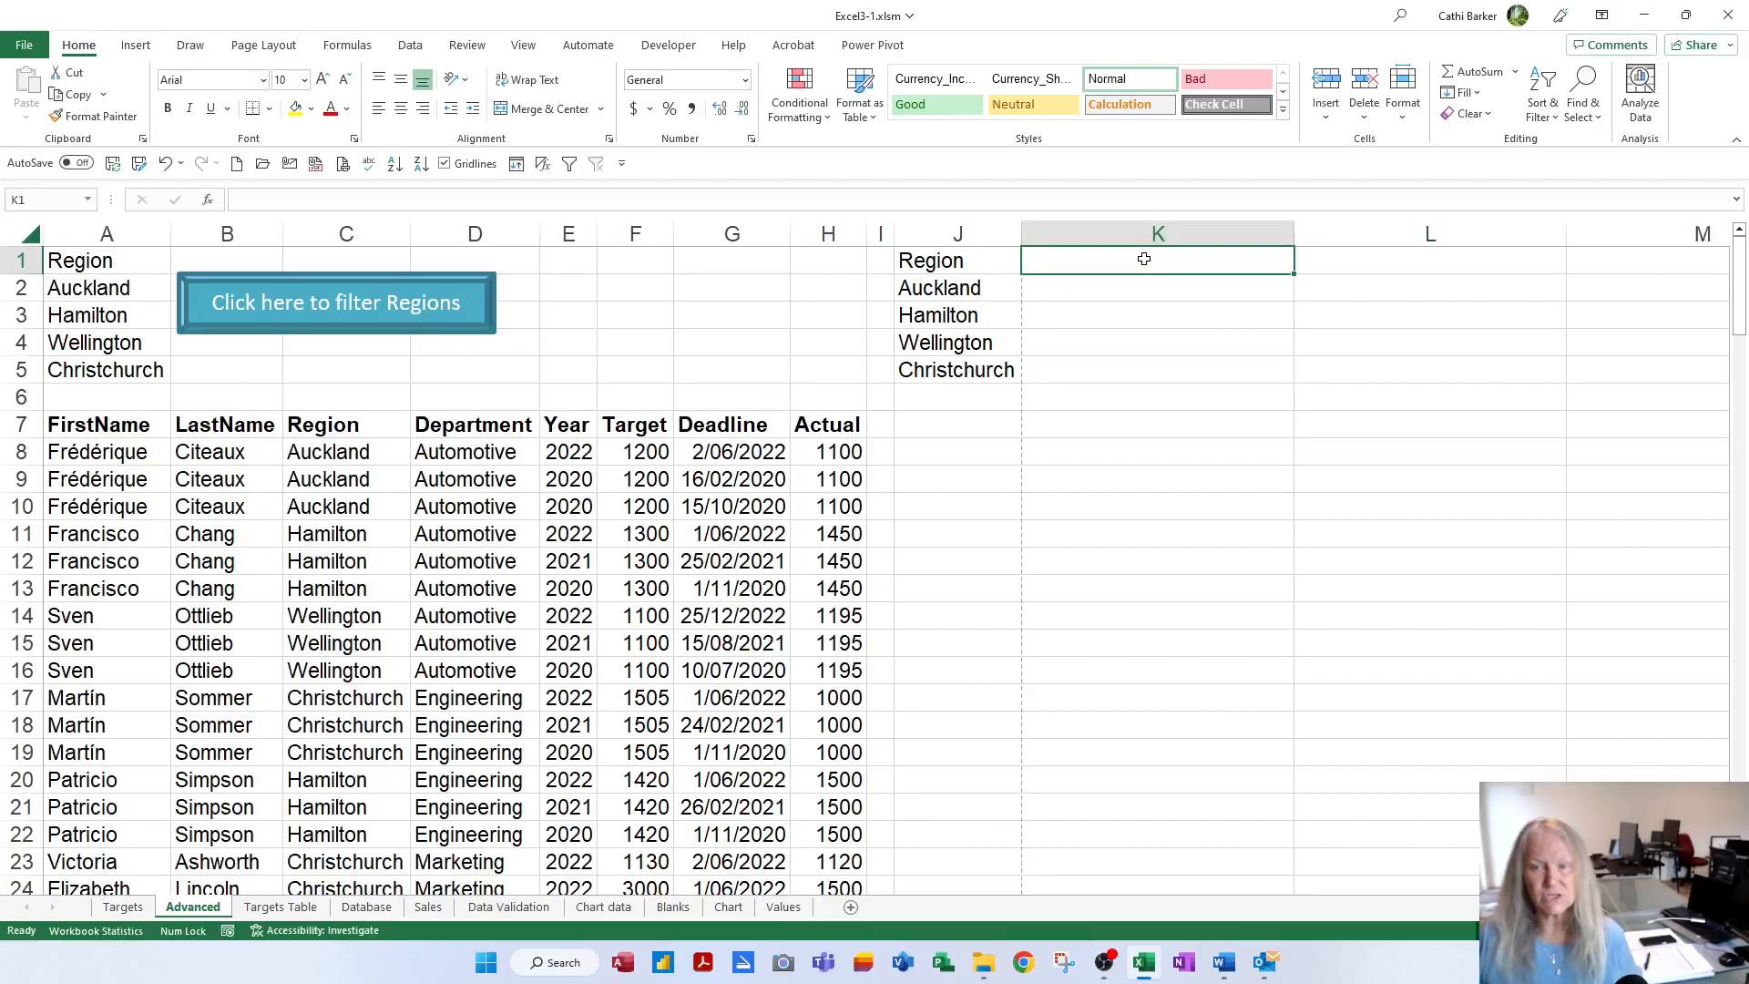
Add 'Actual' headings in K1 and L1 with Auckland's criteria >1500 and <2000
{"action": "type", "text": "Actual"}
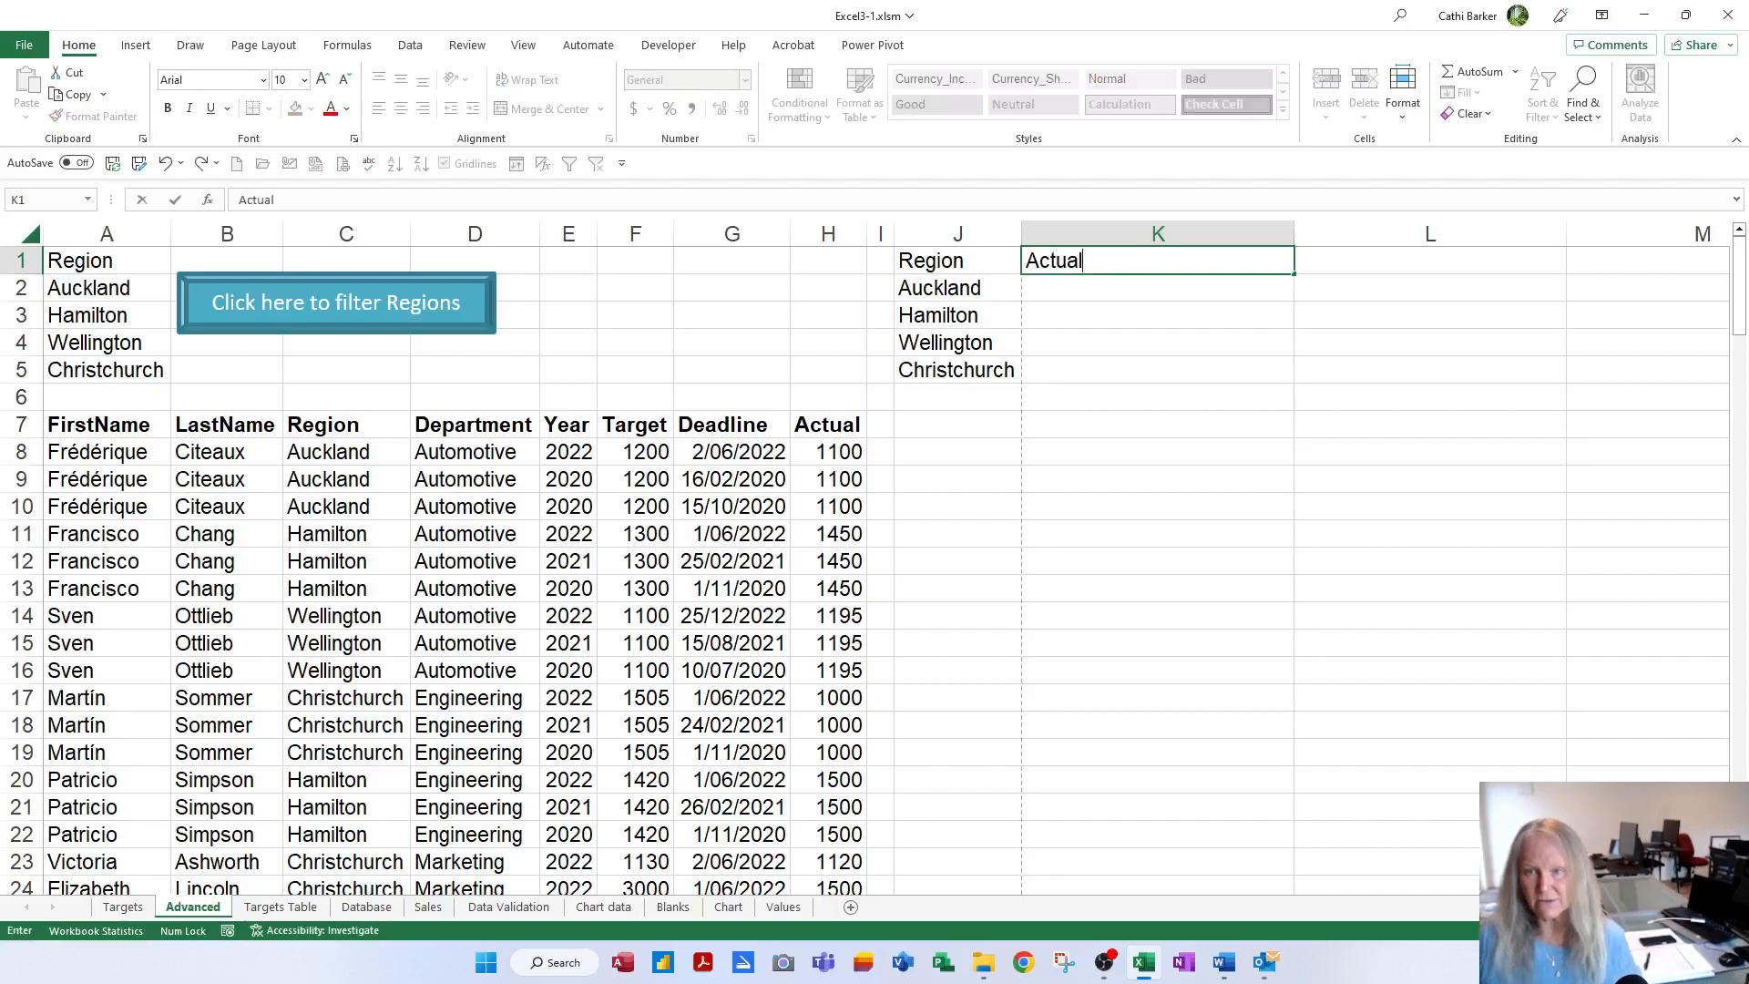
{"action": "key", "text": "Return"}
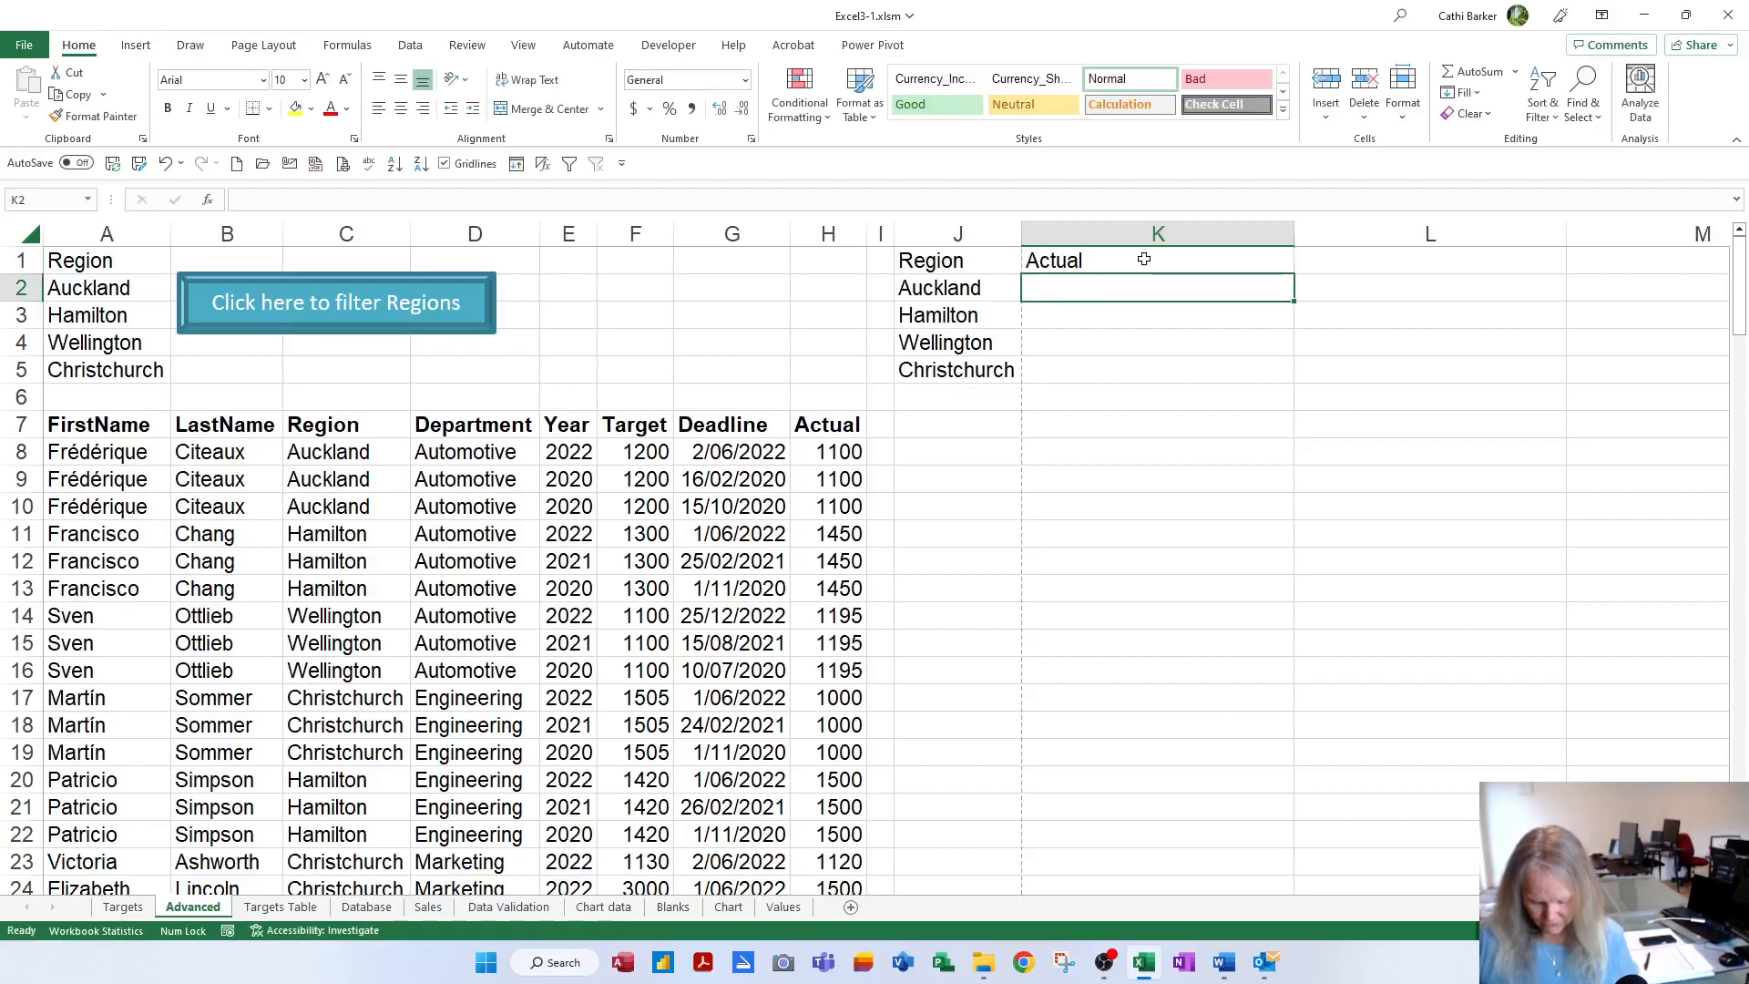
{"action": "type", "text": ">1500"}
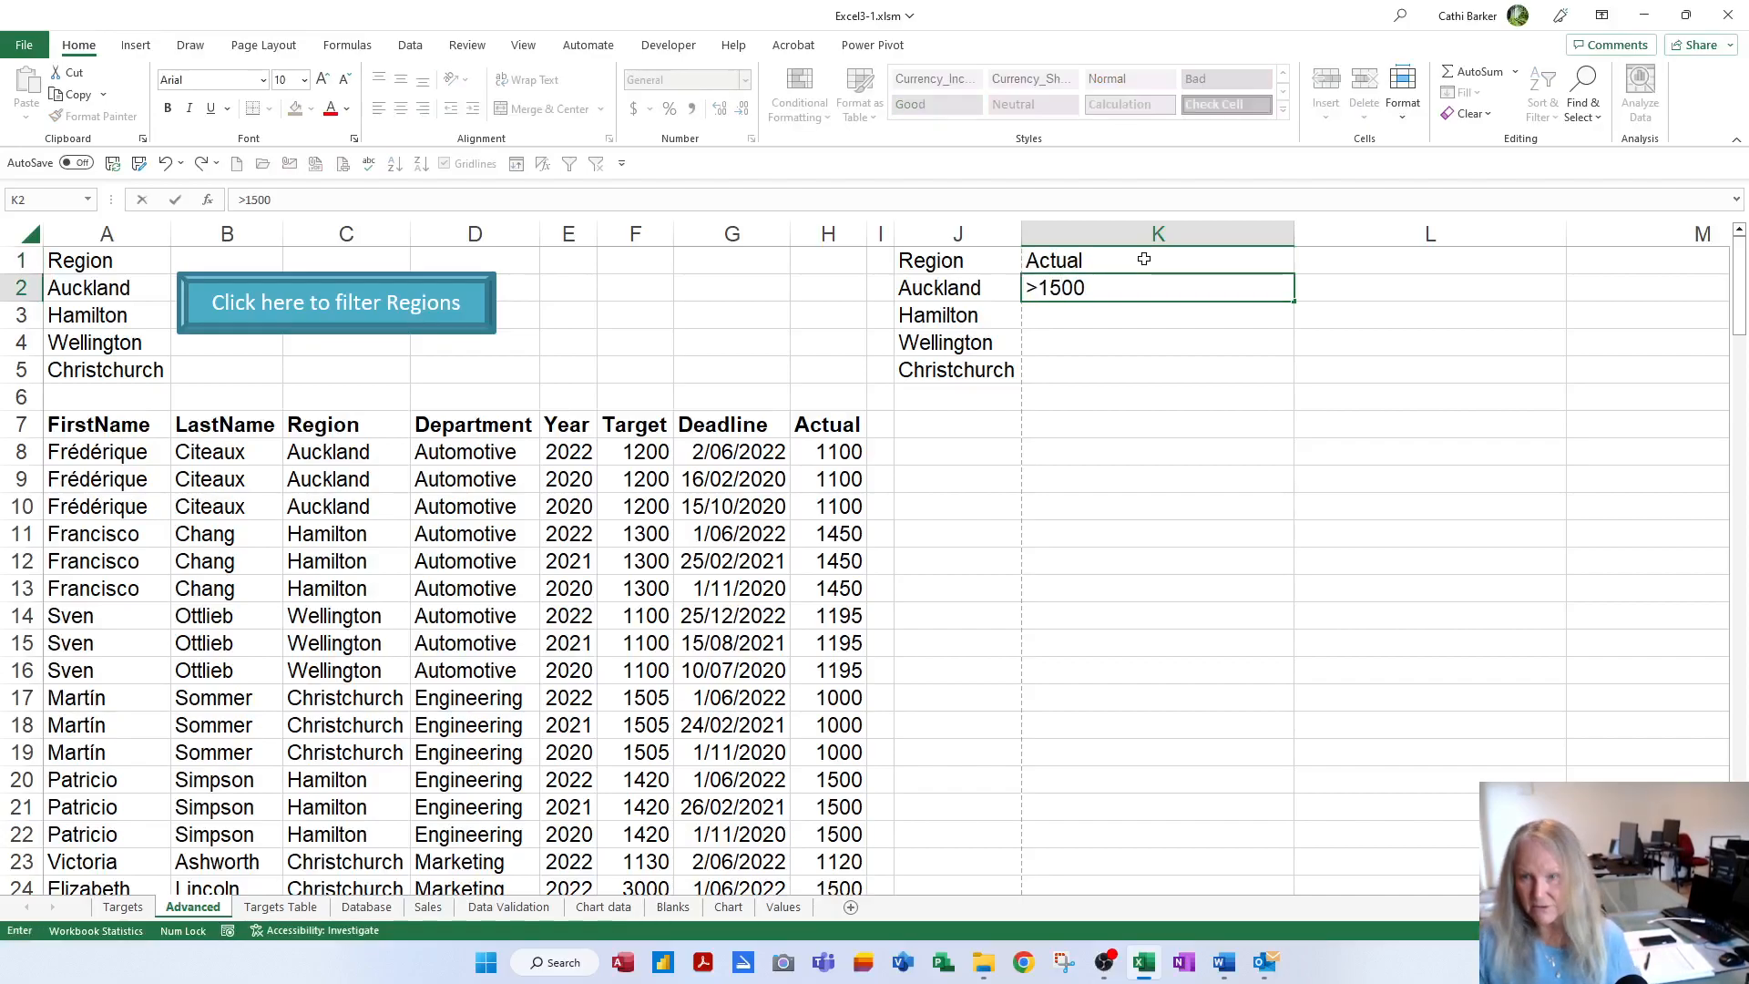
{"action": "key", "text": "Up"}
{"action": "key", "text": "Right"}
{"action": "type", "text": "A"}
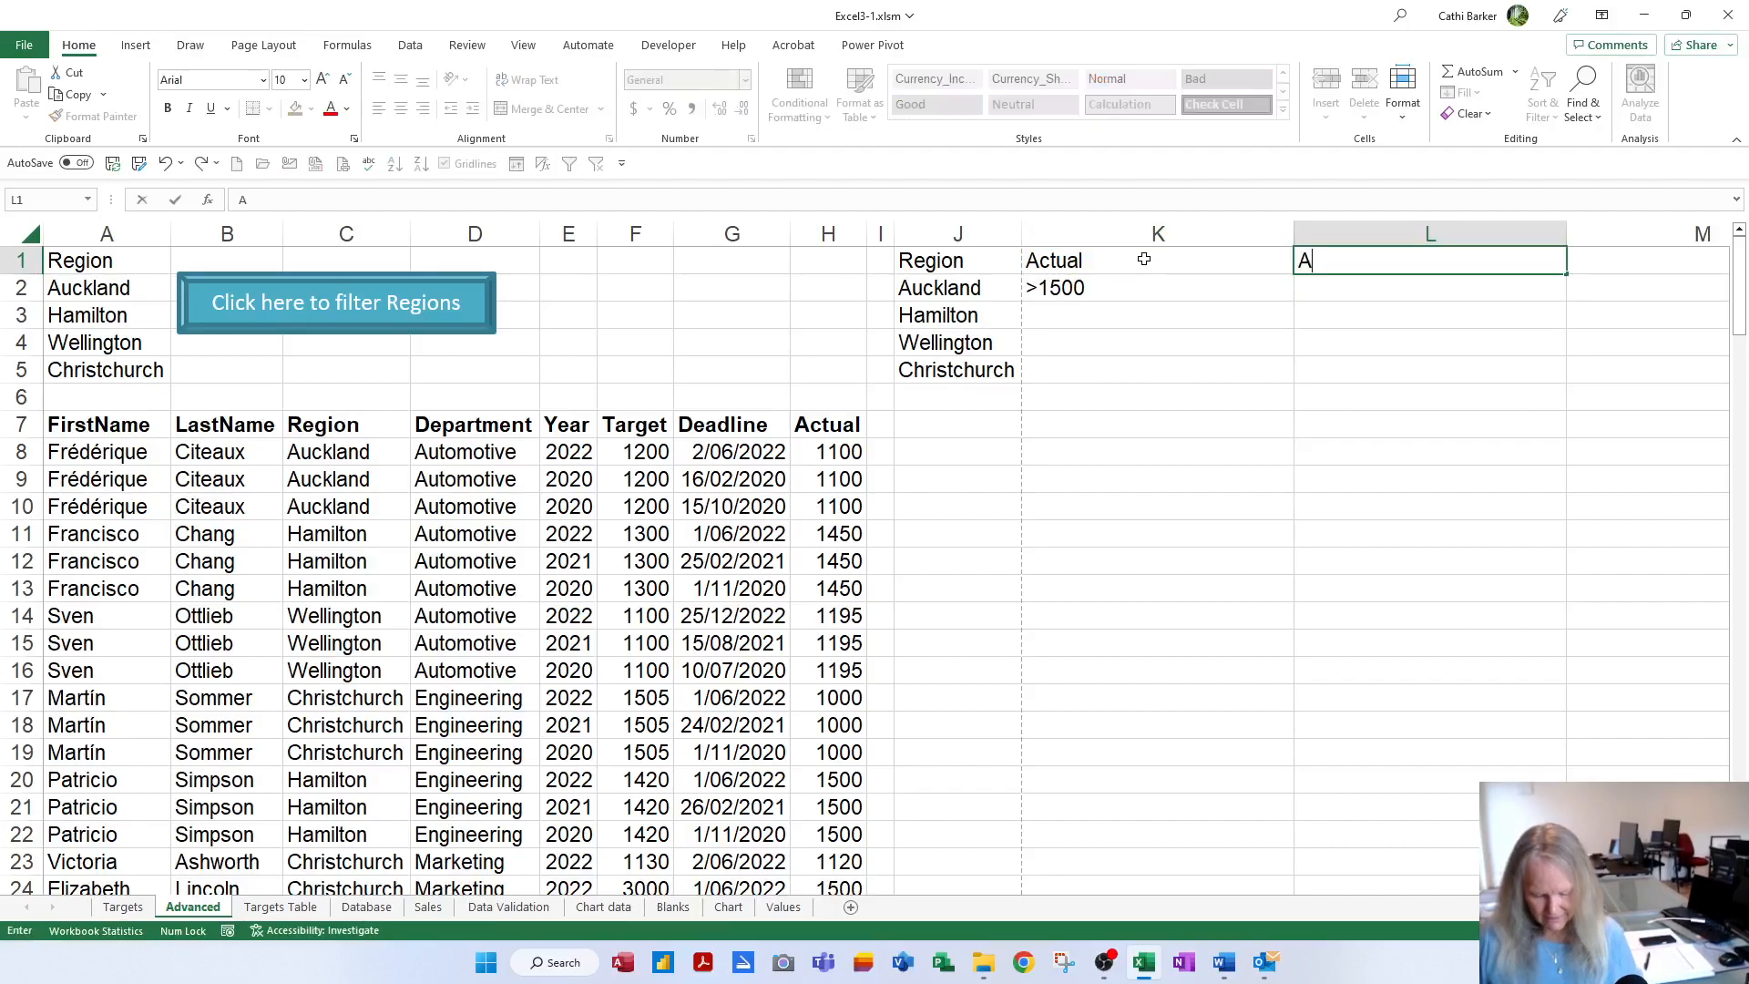
{"action": "type", "text": "ctual"}
{"action": "key", "text": "Return"}
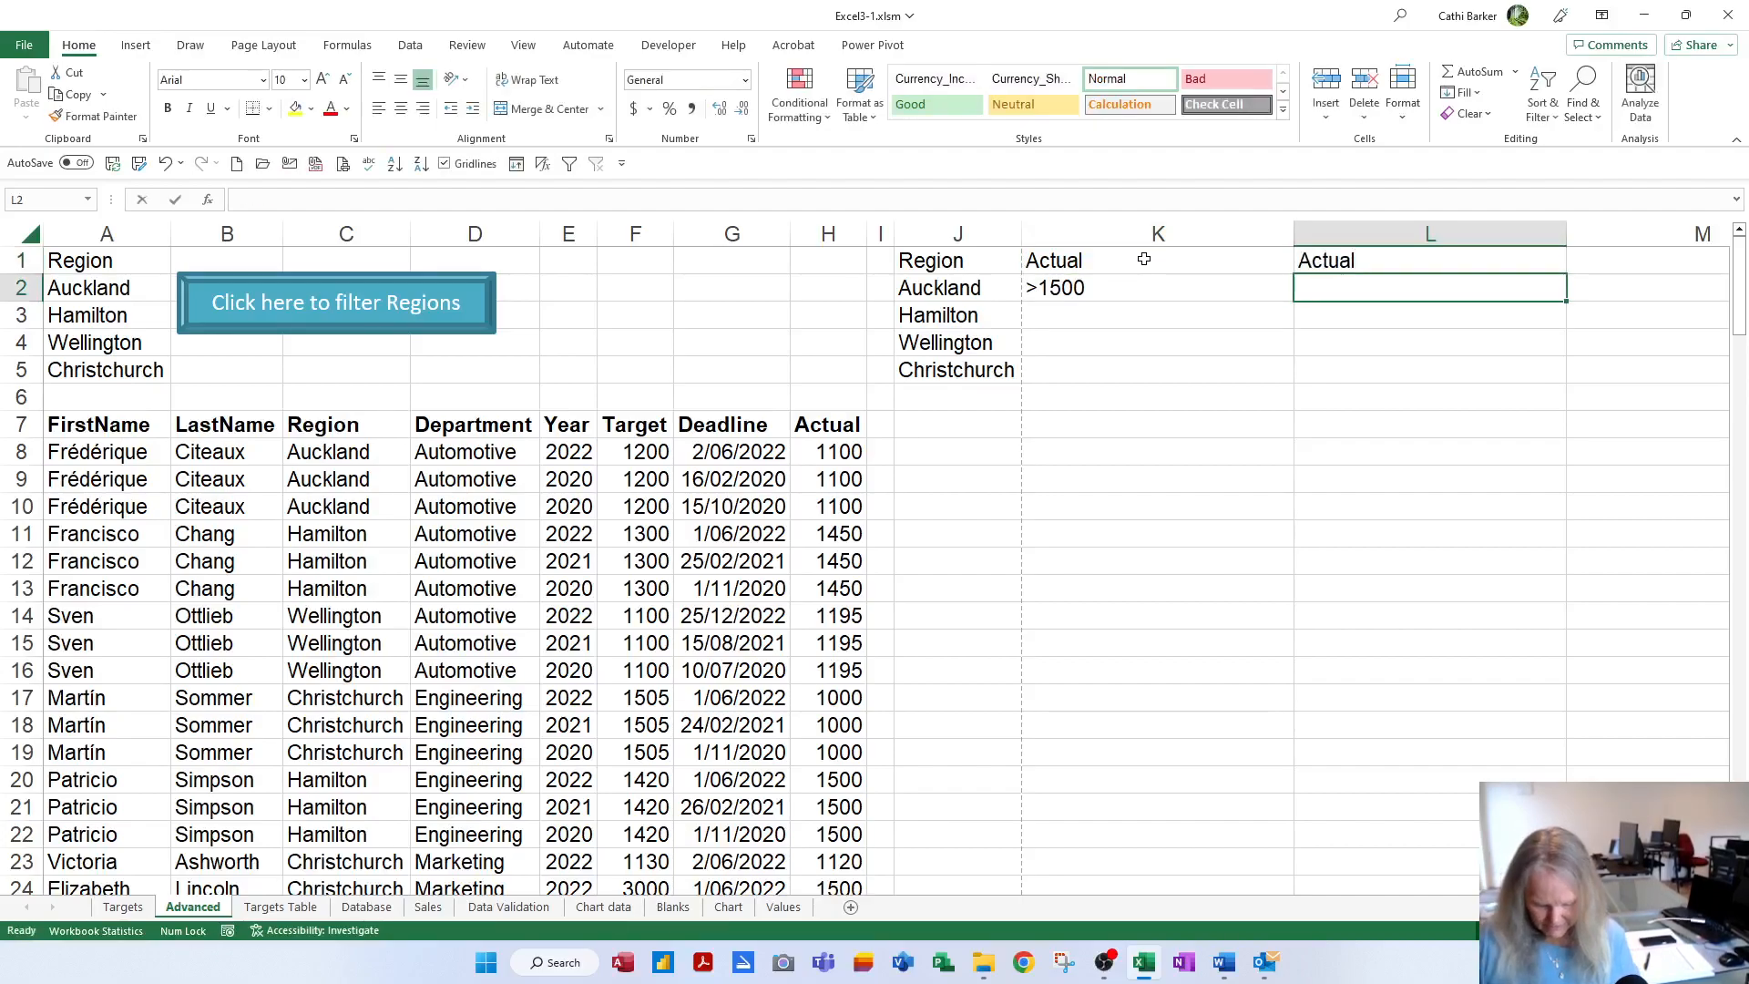
{"action": "type", "text": "<2000"}
{"action": "key", "text": "Return"}
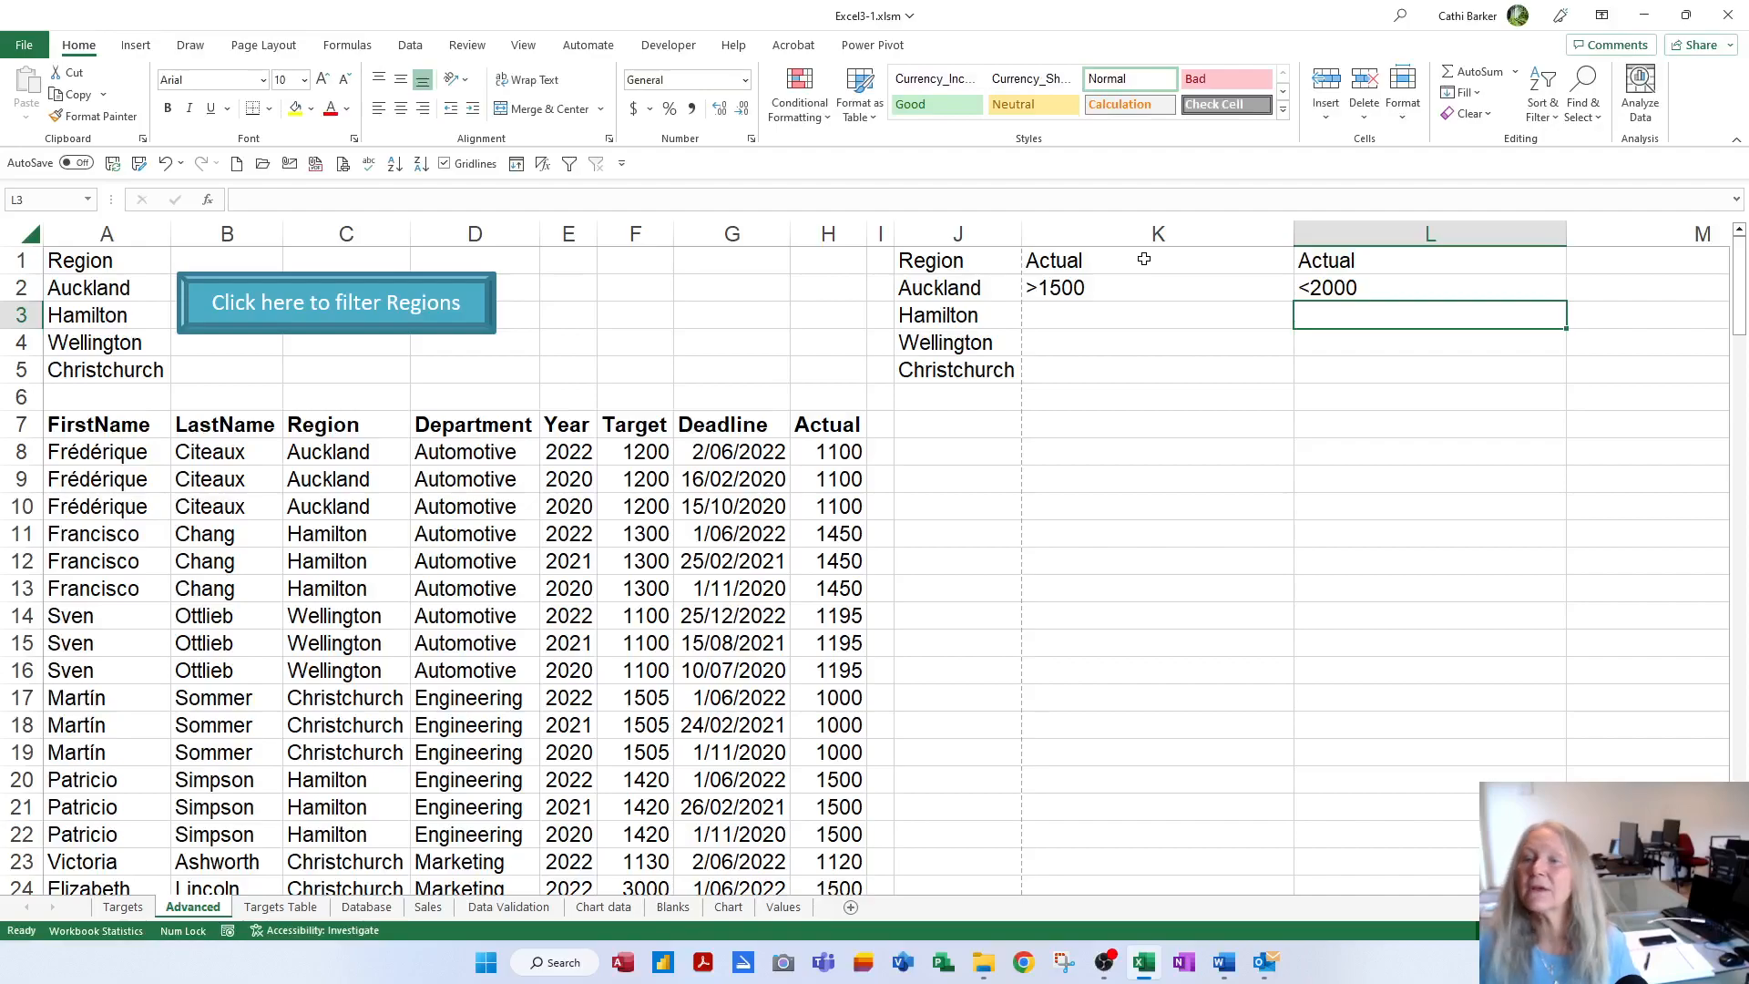
AutoFit columns K and L and review the Auckland criteria row (>1500, <2000)
{"action": "double_click", "coordinate": [1292, 235]}
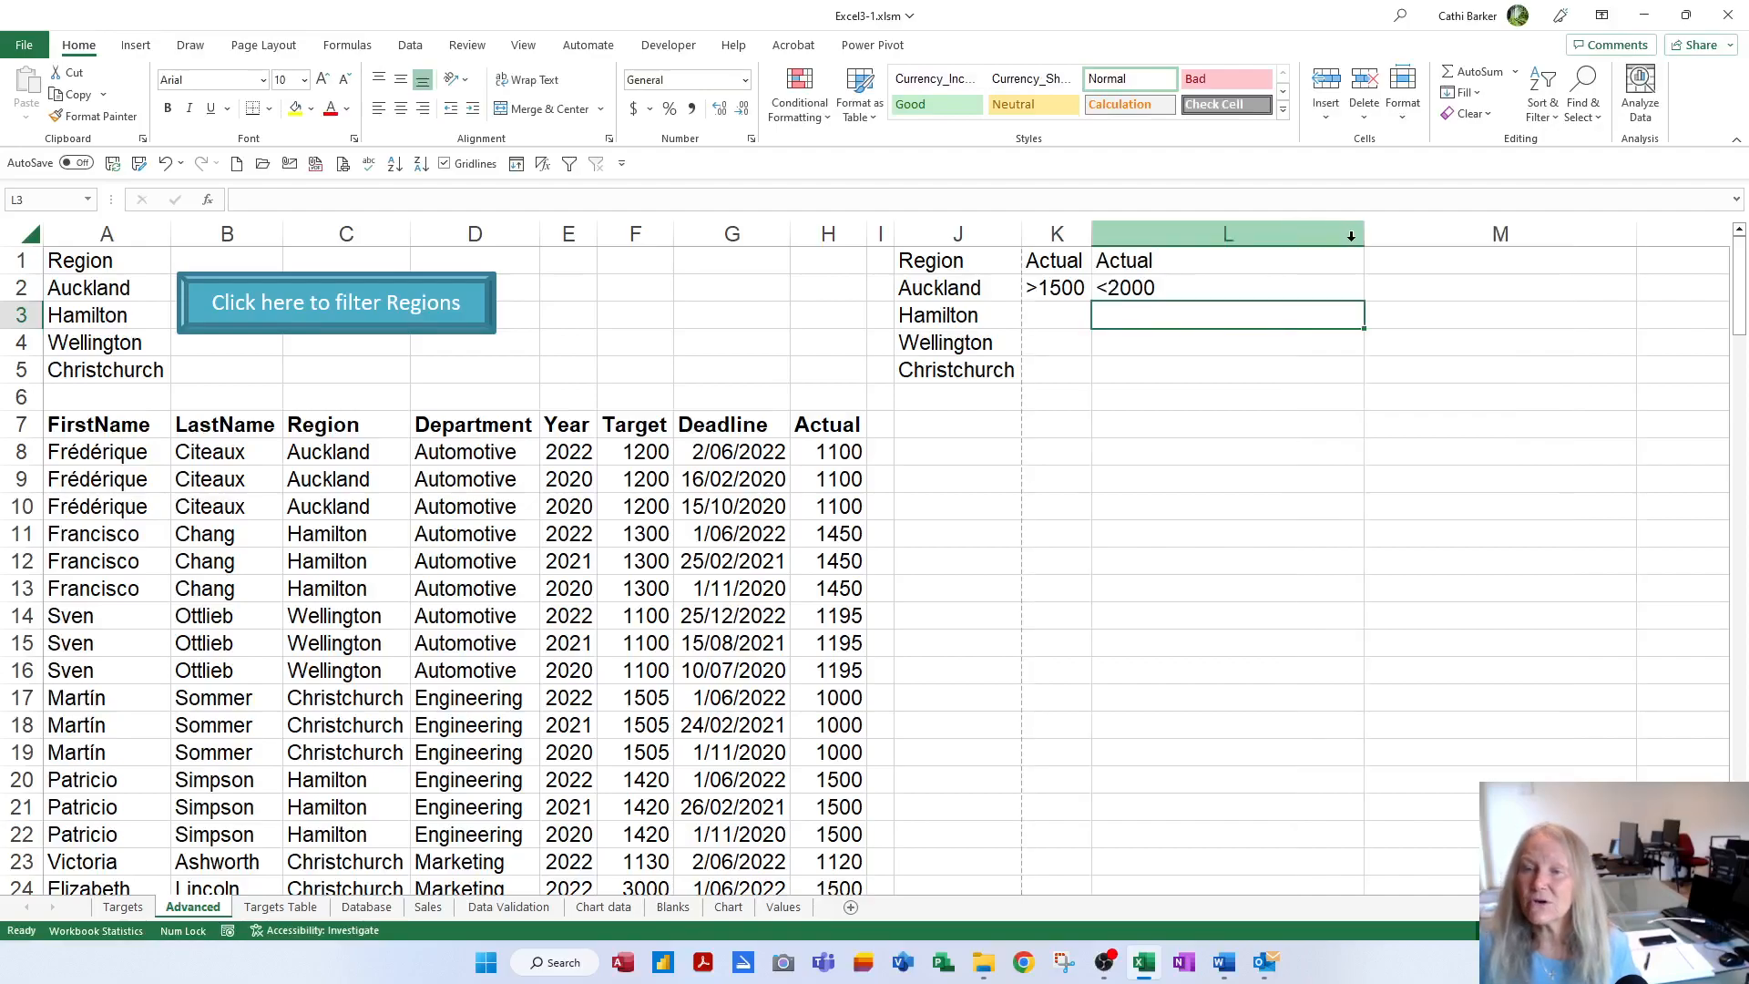
{"action": "double_click", "coordinate": [1365, 235]}
{"action": "left_click", "coordinate": [977, 288]}
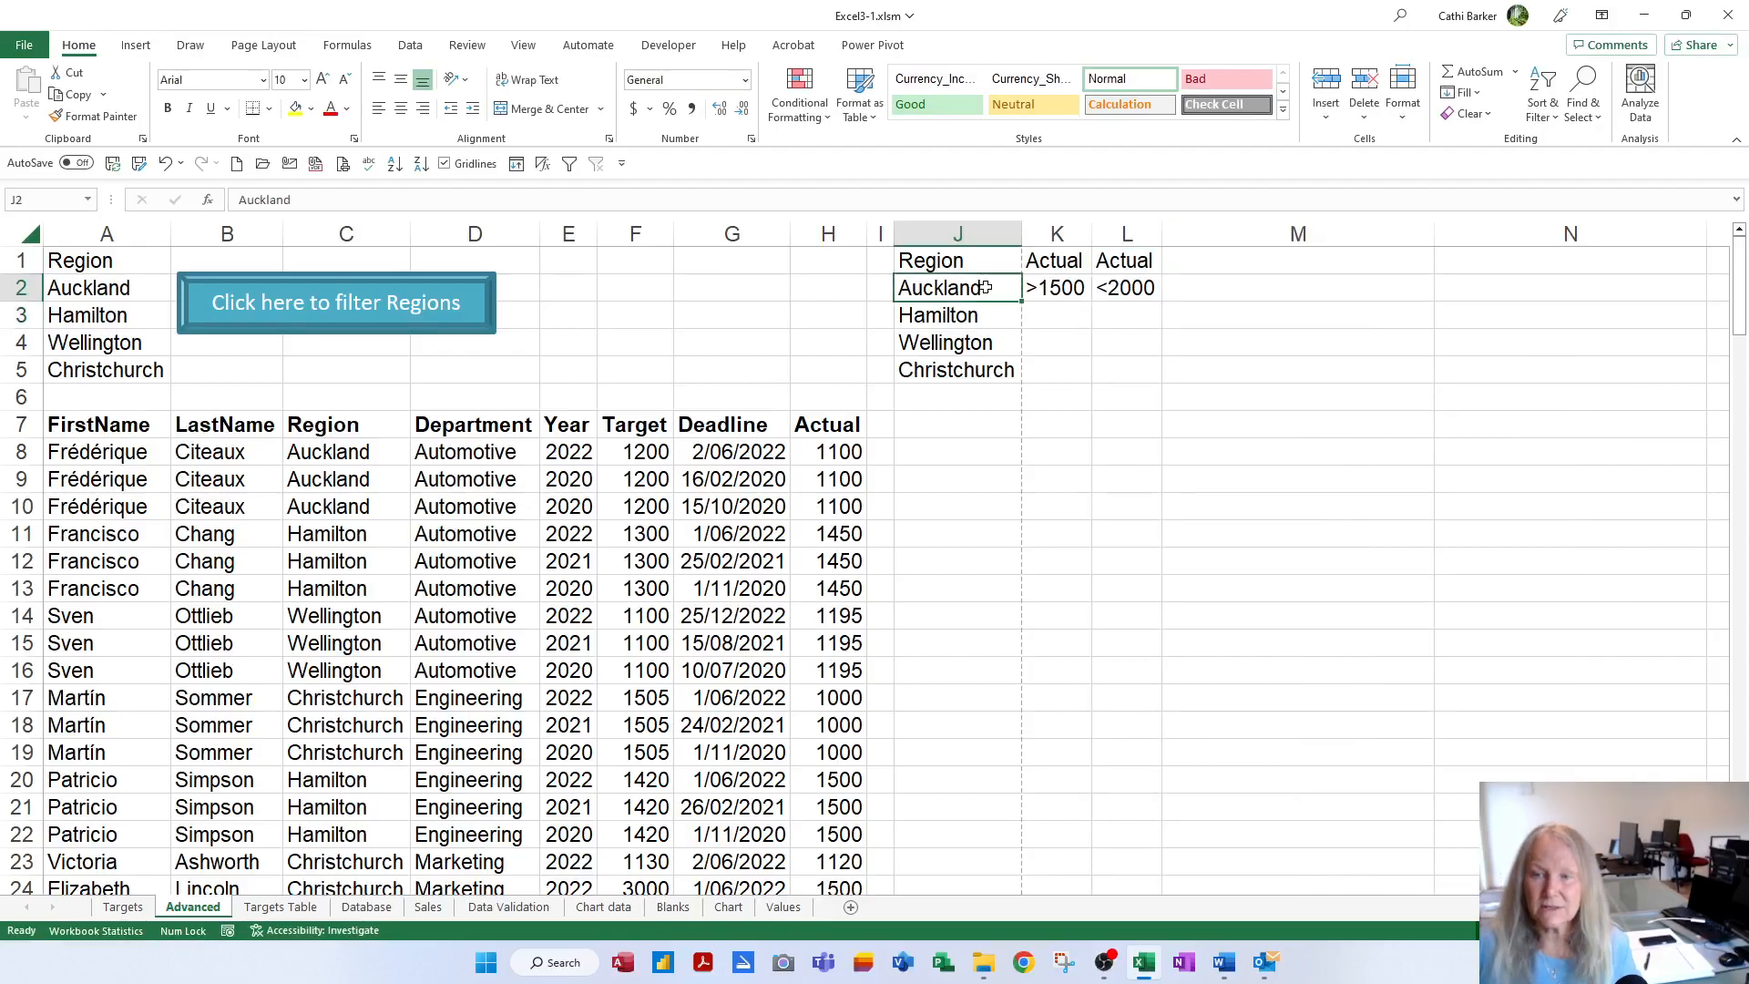
{"action": "left_click", "coordinate": [1052, 288]}
{"action": "left_click", "coordinate": [1114, 288]}
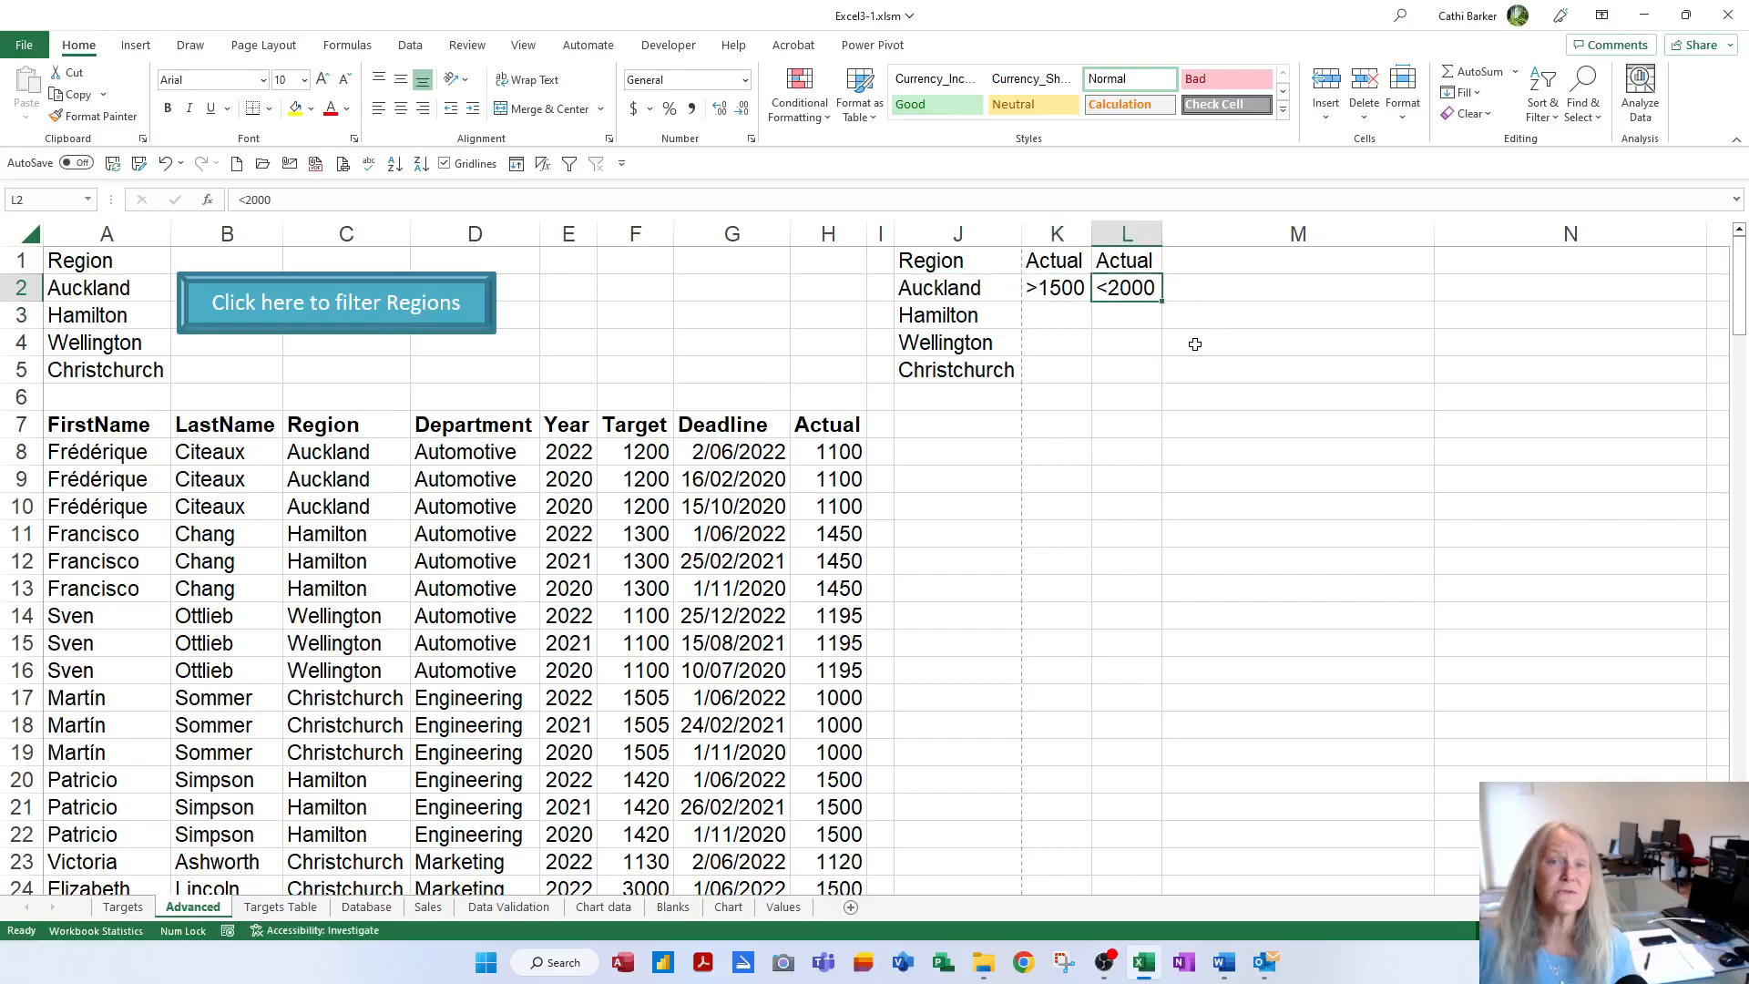
{"action": "left_click", "coordinate": [956, 288]}
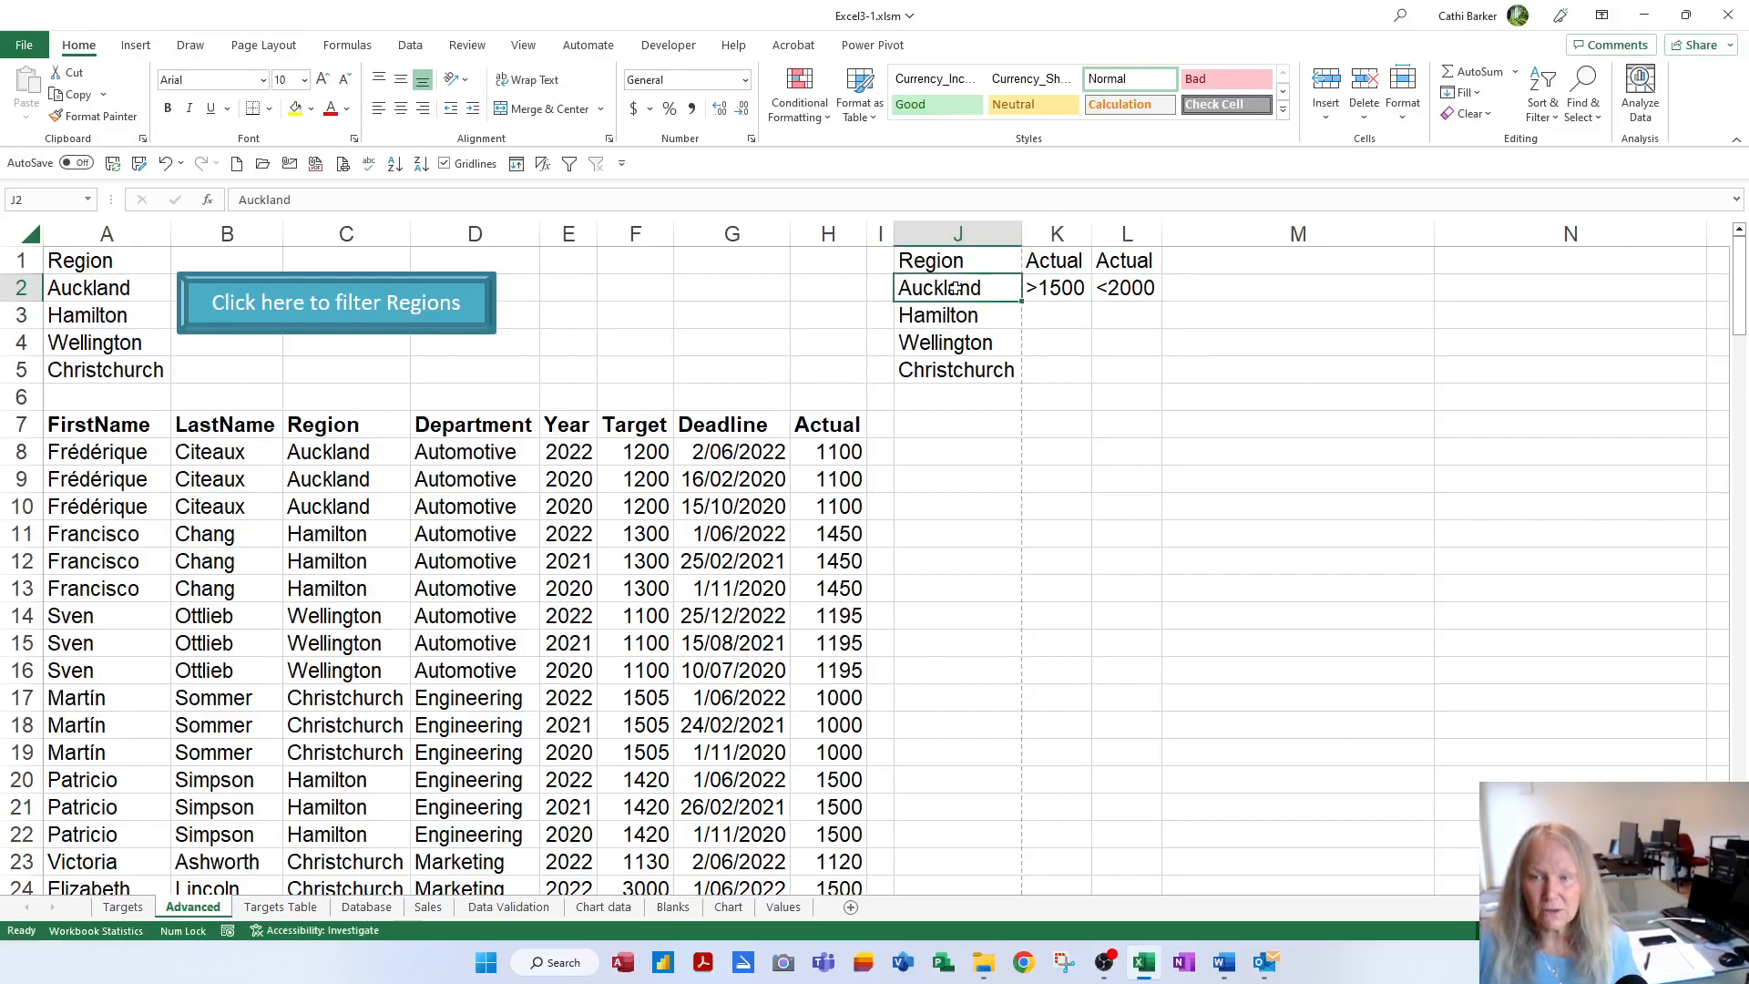
{"action": "left_click", "coordinate": [1055, 290]}
{"action": "left_click", "coordinate": [1134, 288]}
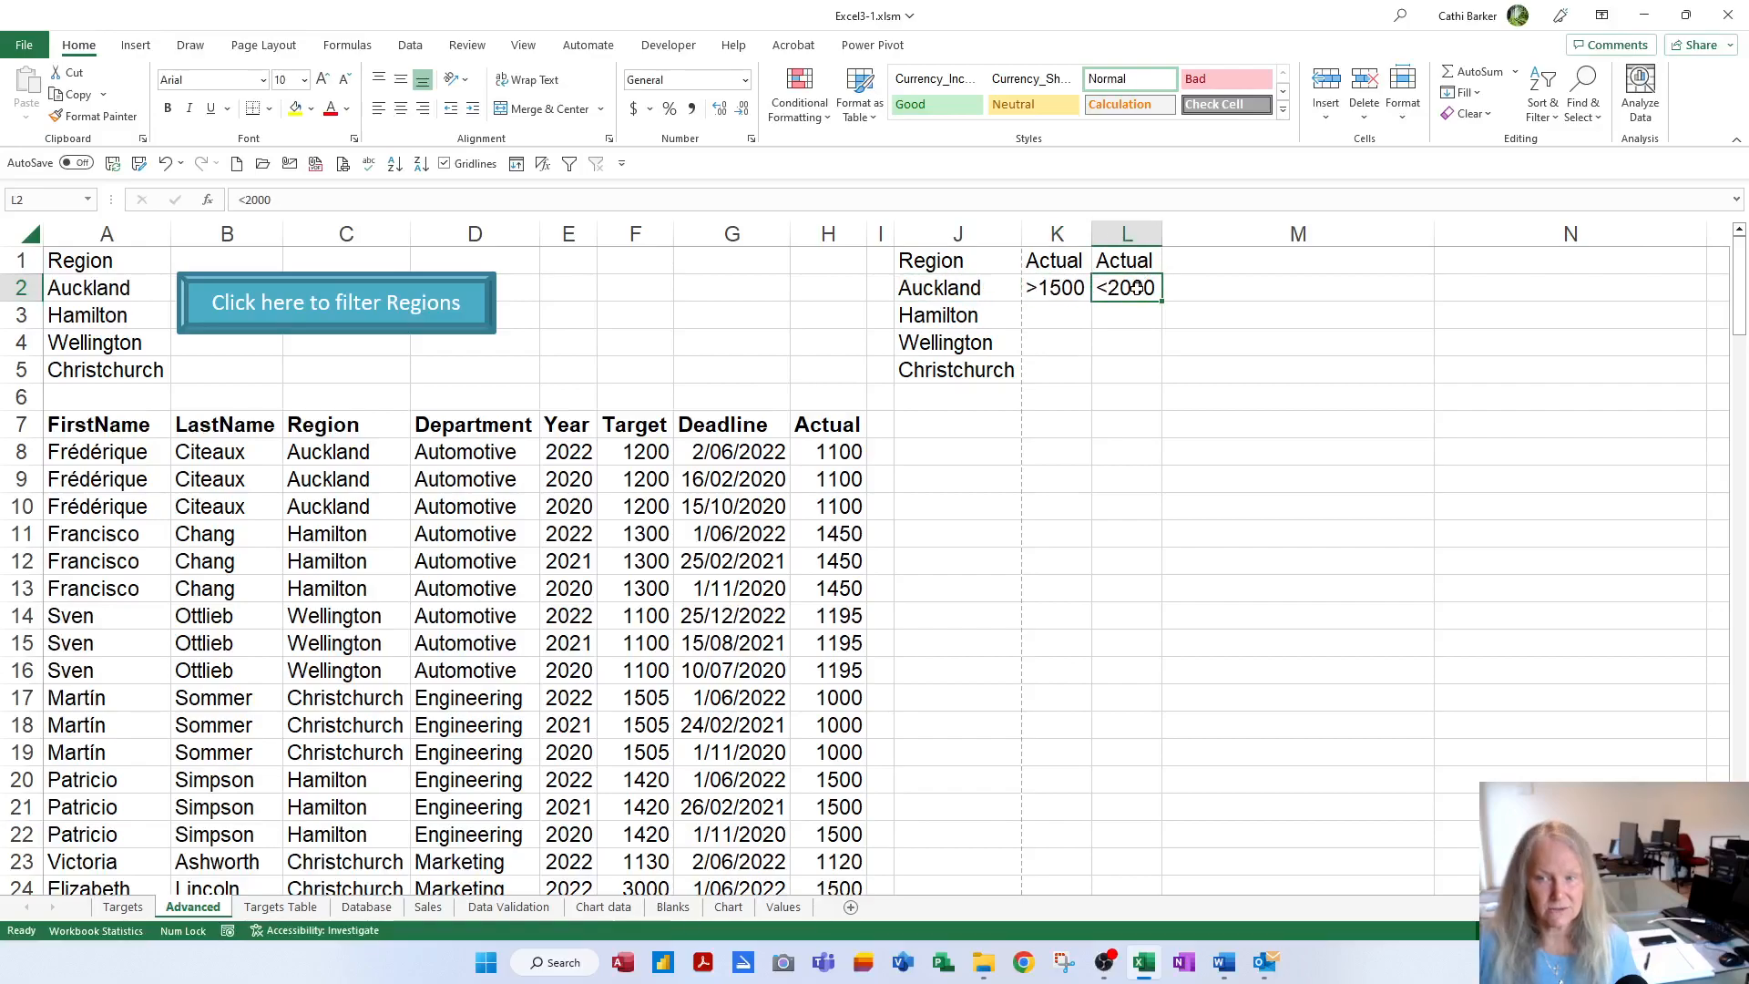
Enter Hamilton's criteria >=1000 in K3 and <=1500 in L3, refitting both columns
{"action": "left_click", "coordinate": [950, 315]}
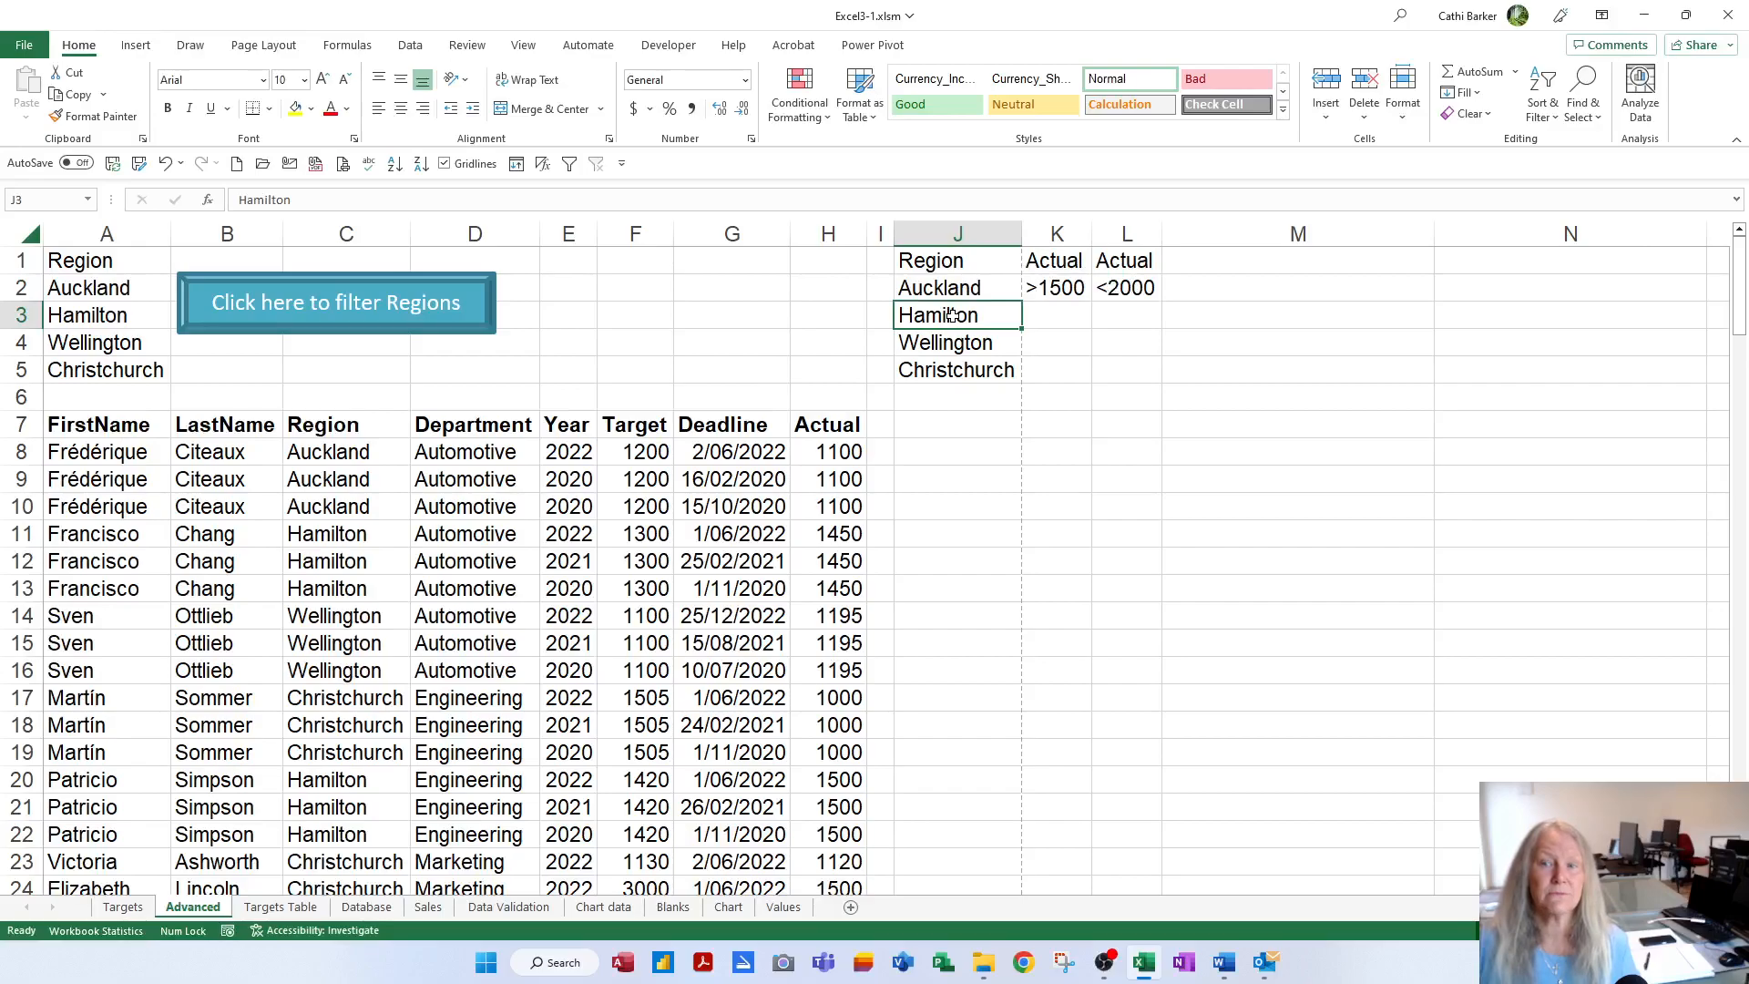
{"action": "left_click", "coordinate": [1051, 314]}
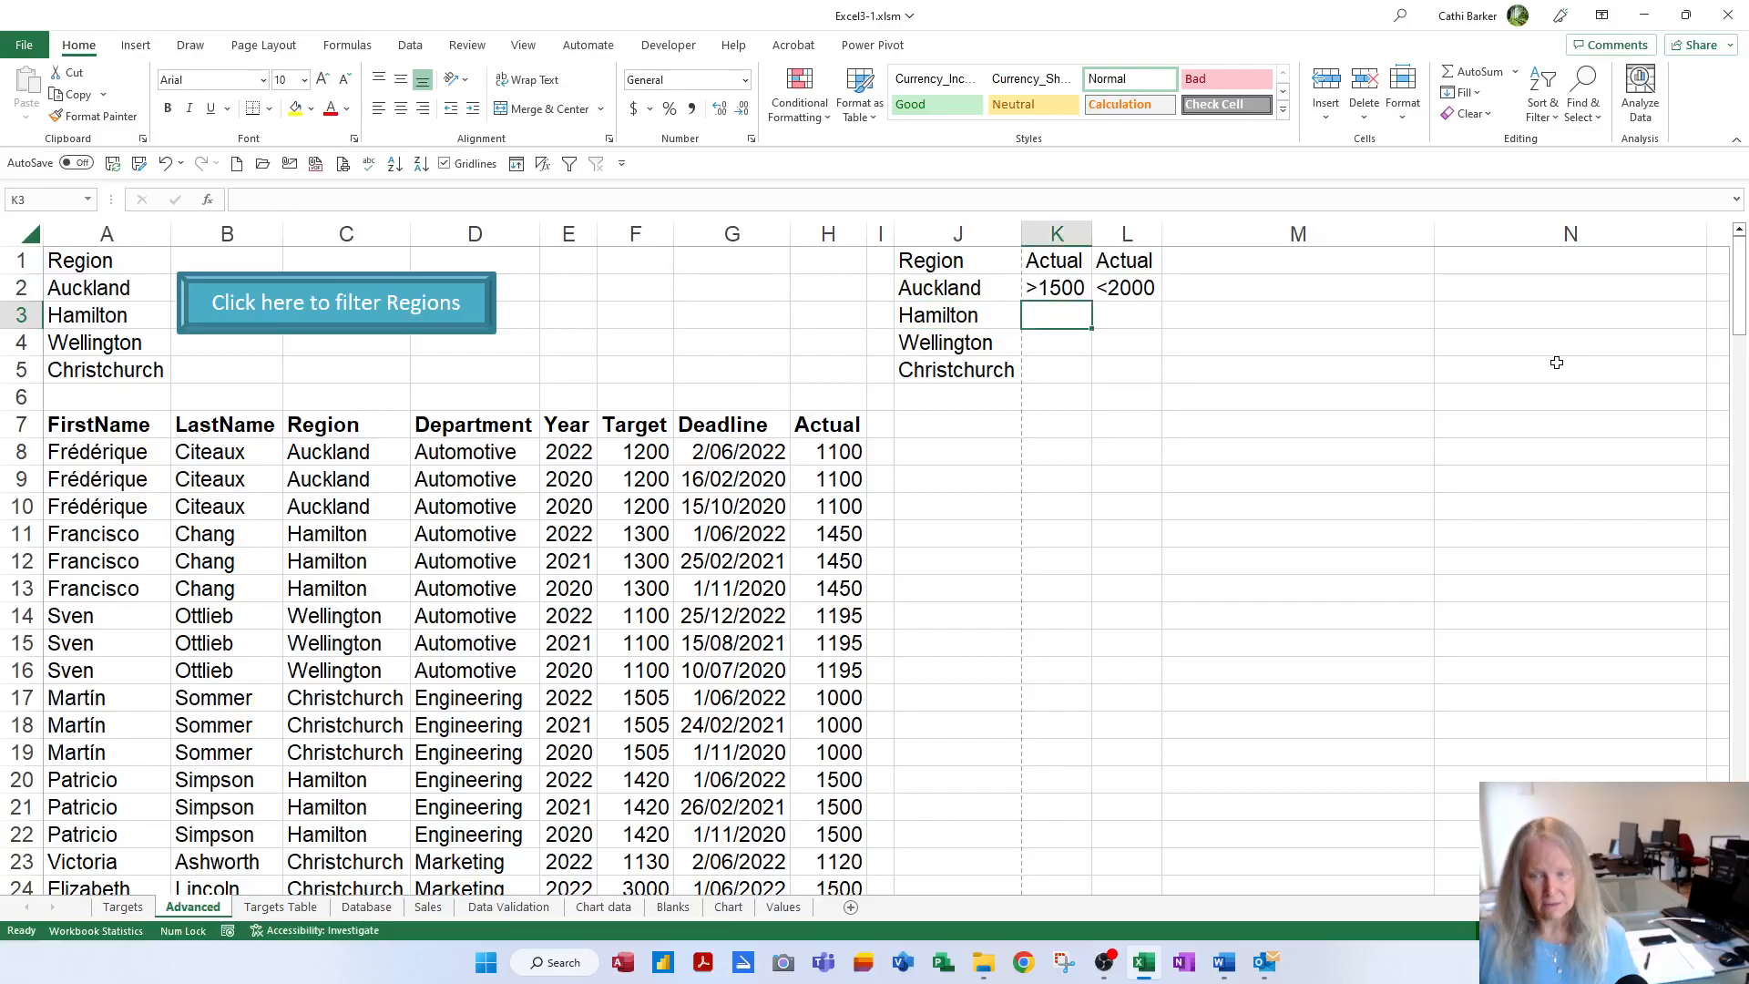
{"action": "type", "text": ">"}
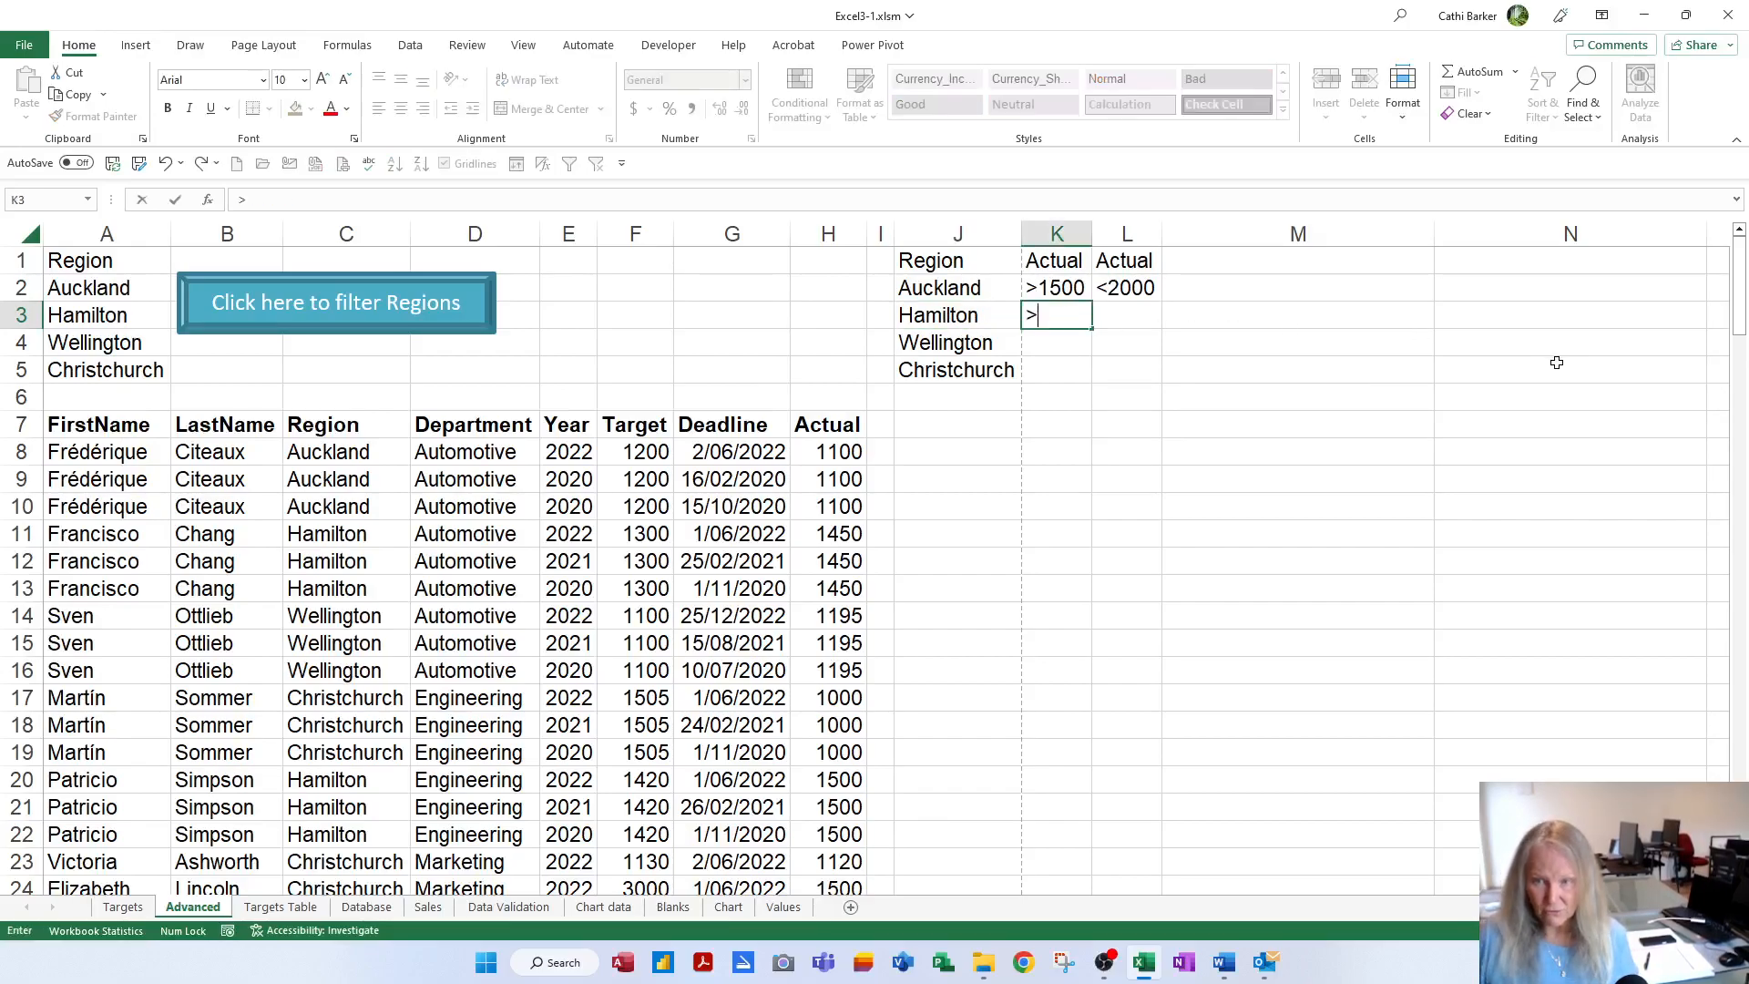
{"action": "type", "text": "=1000"}
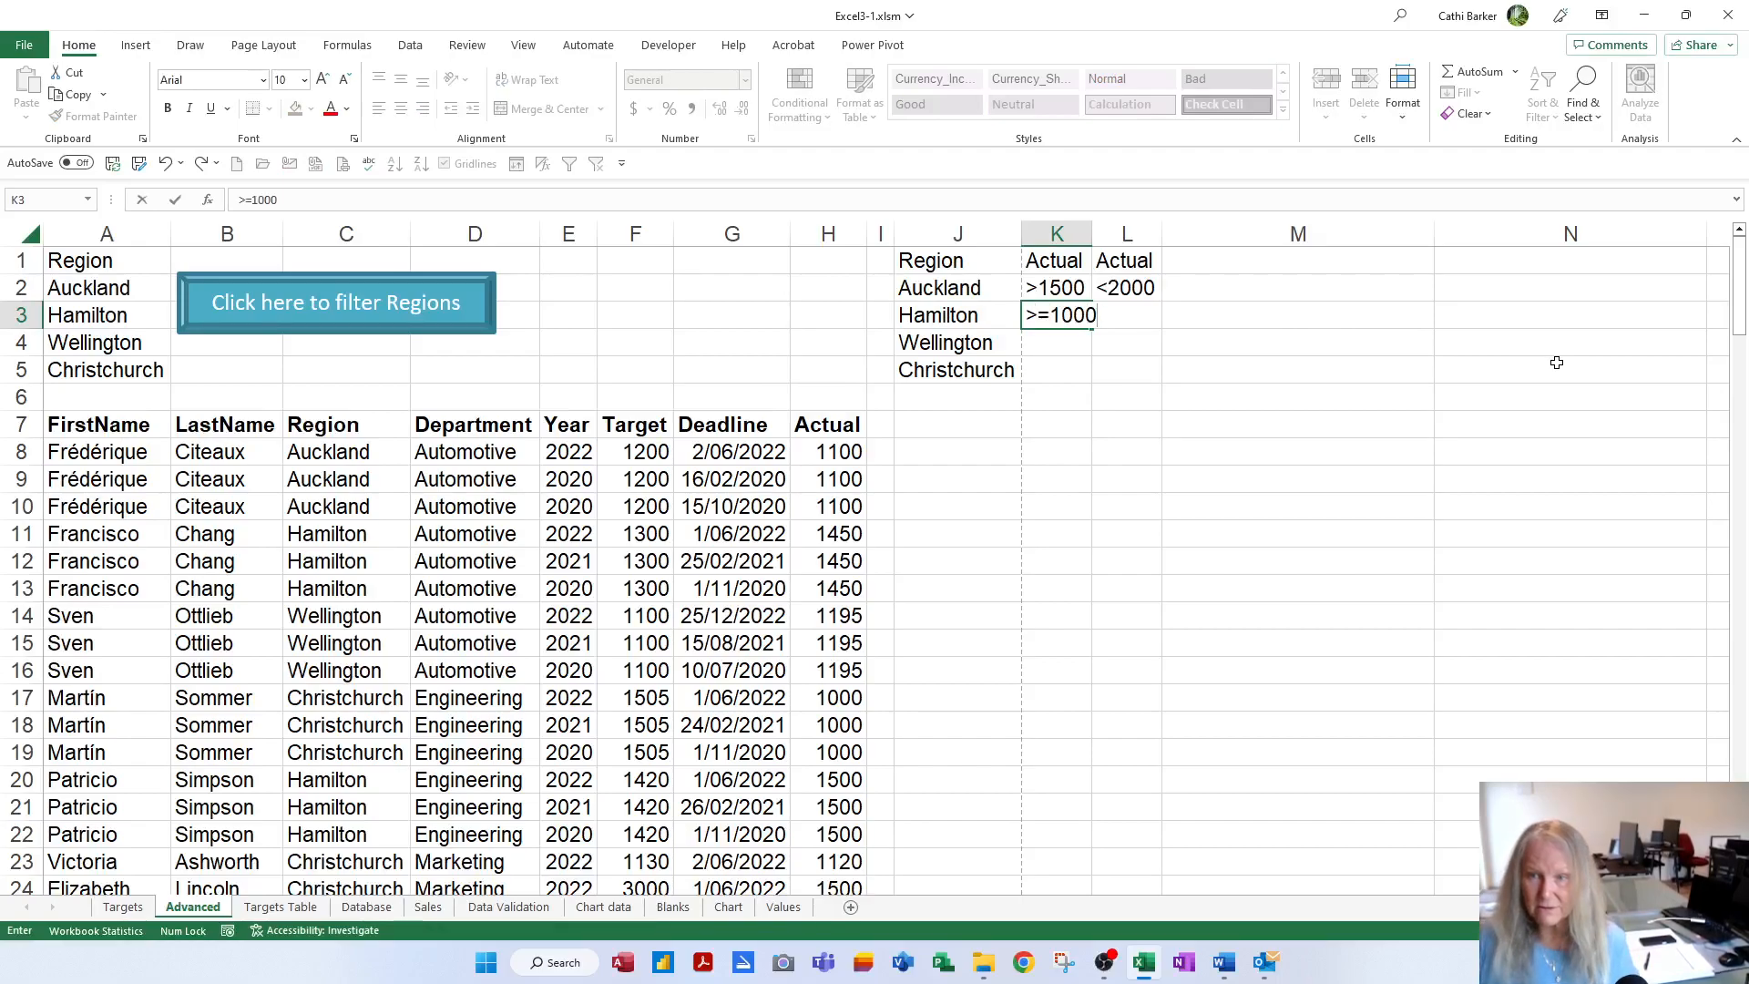
{"action": "key", "text": "Return"}
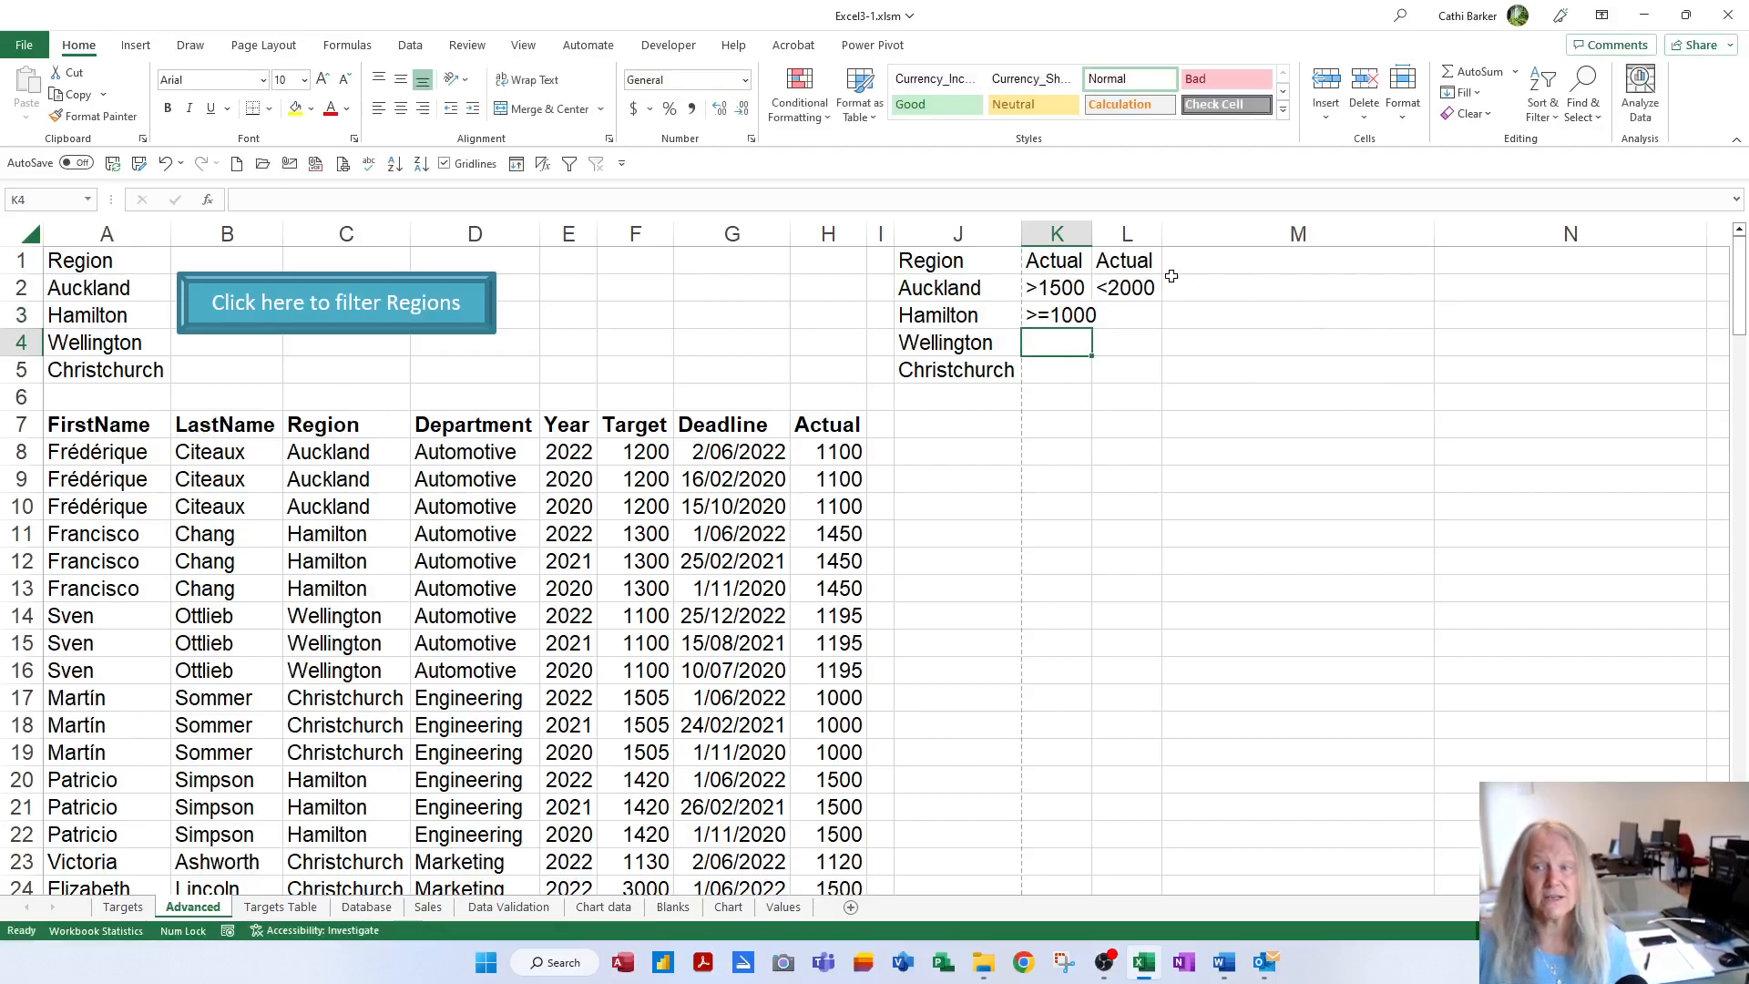
{"action": "double_click", "coordinate": [1092, 234]}
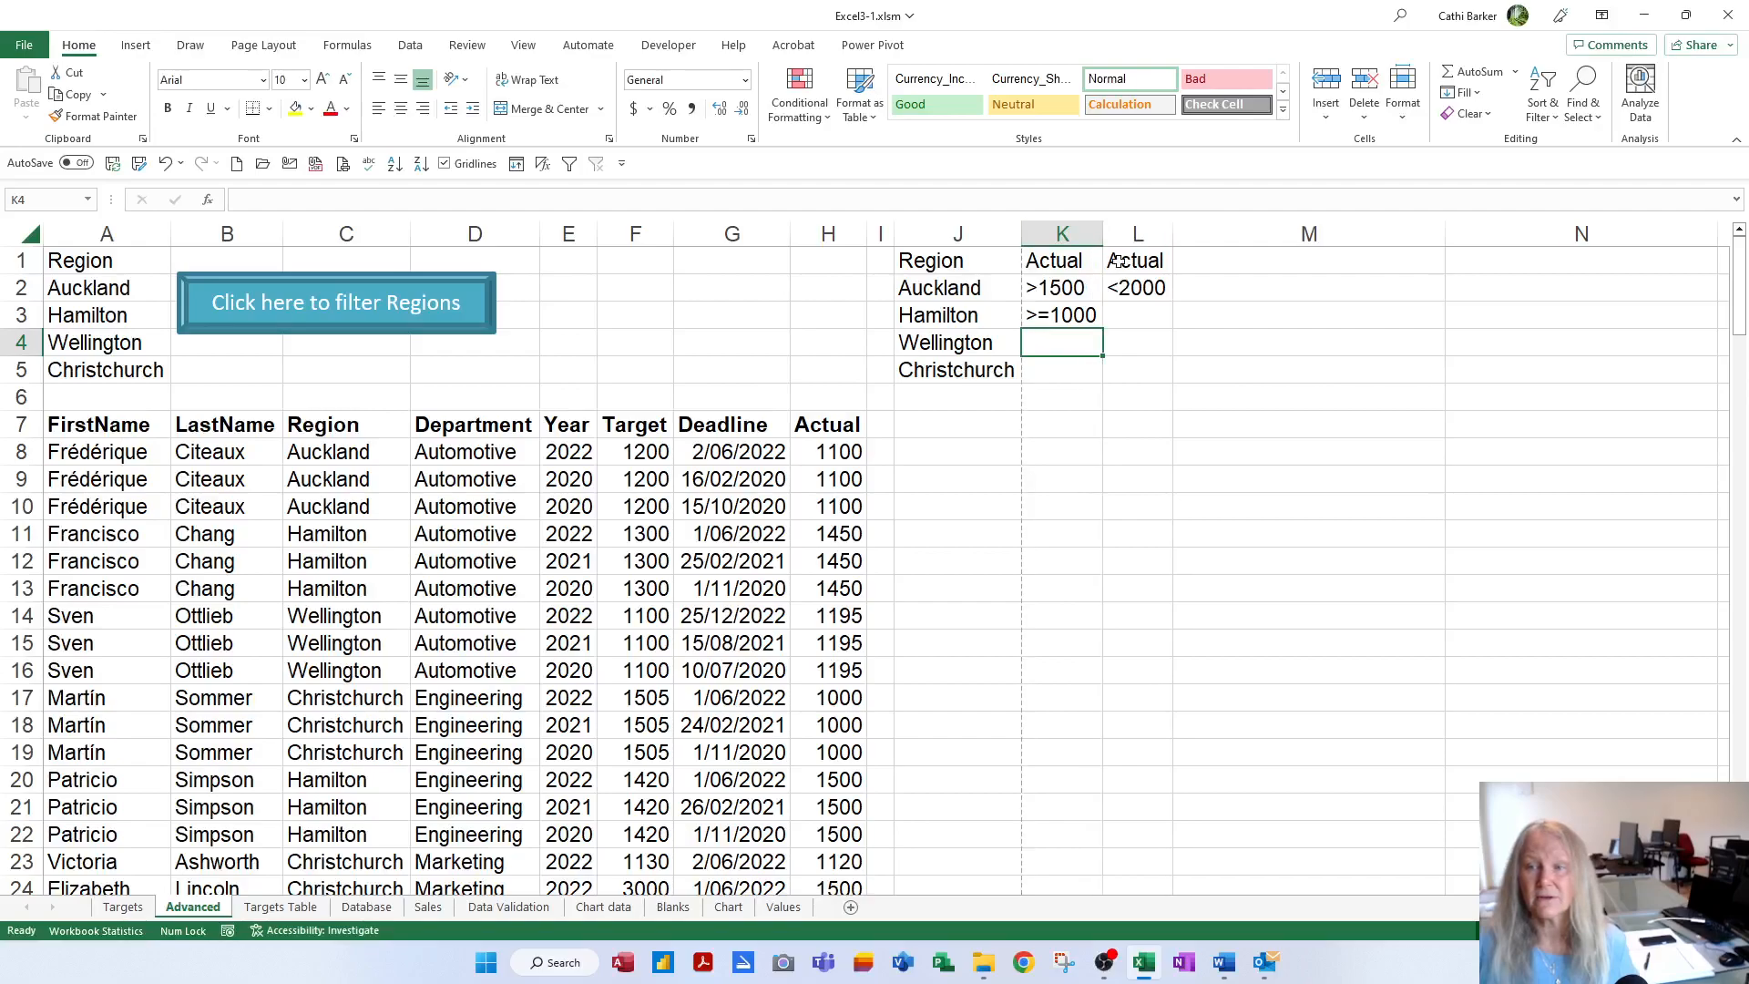
{"action": "left_click", "coordinate": [1162, 314]}
{"action": "type", "text": "<="}
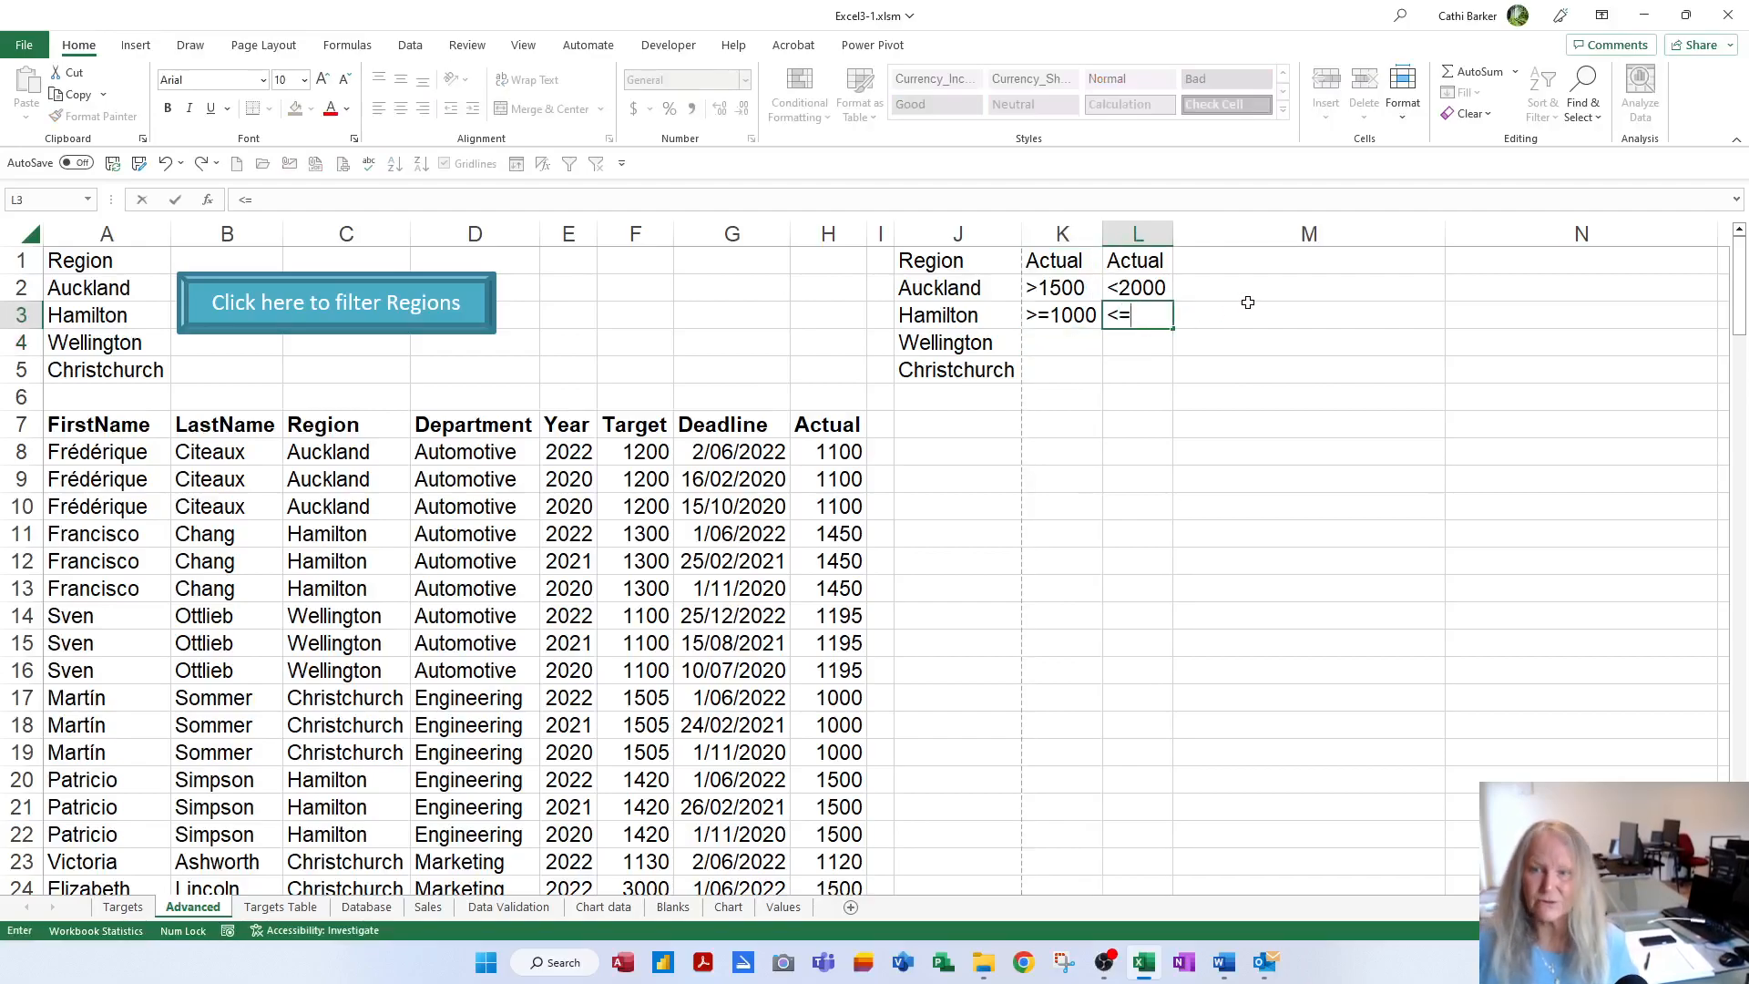
{"action": "type", "text": "1500"}
{"action": "key", "text": "Return"}
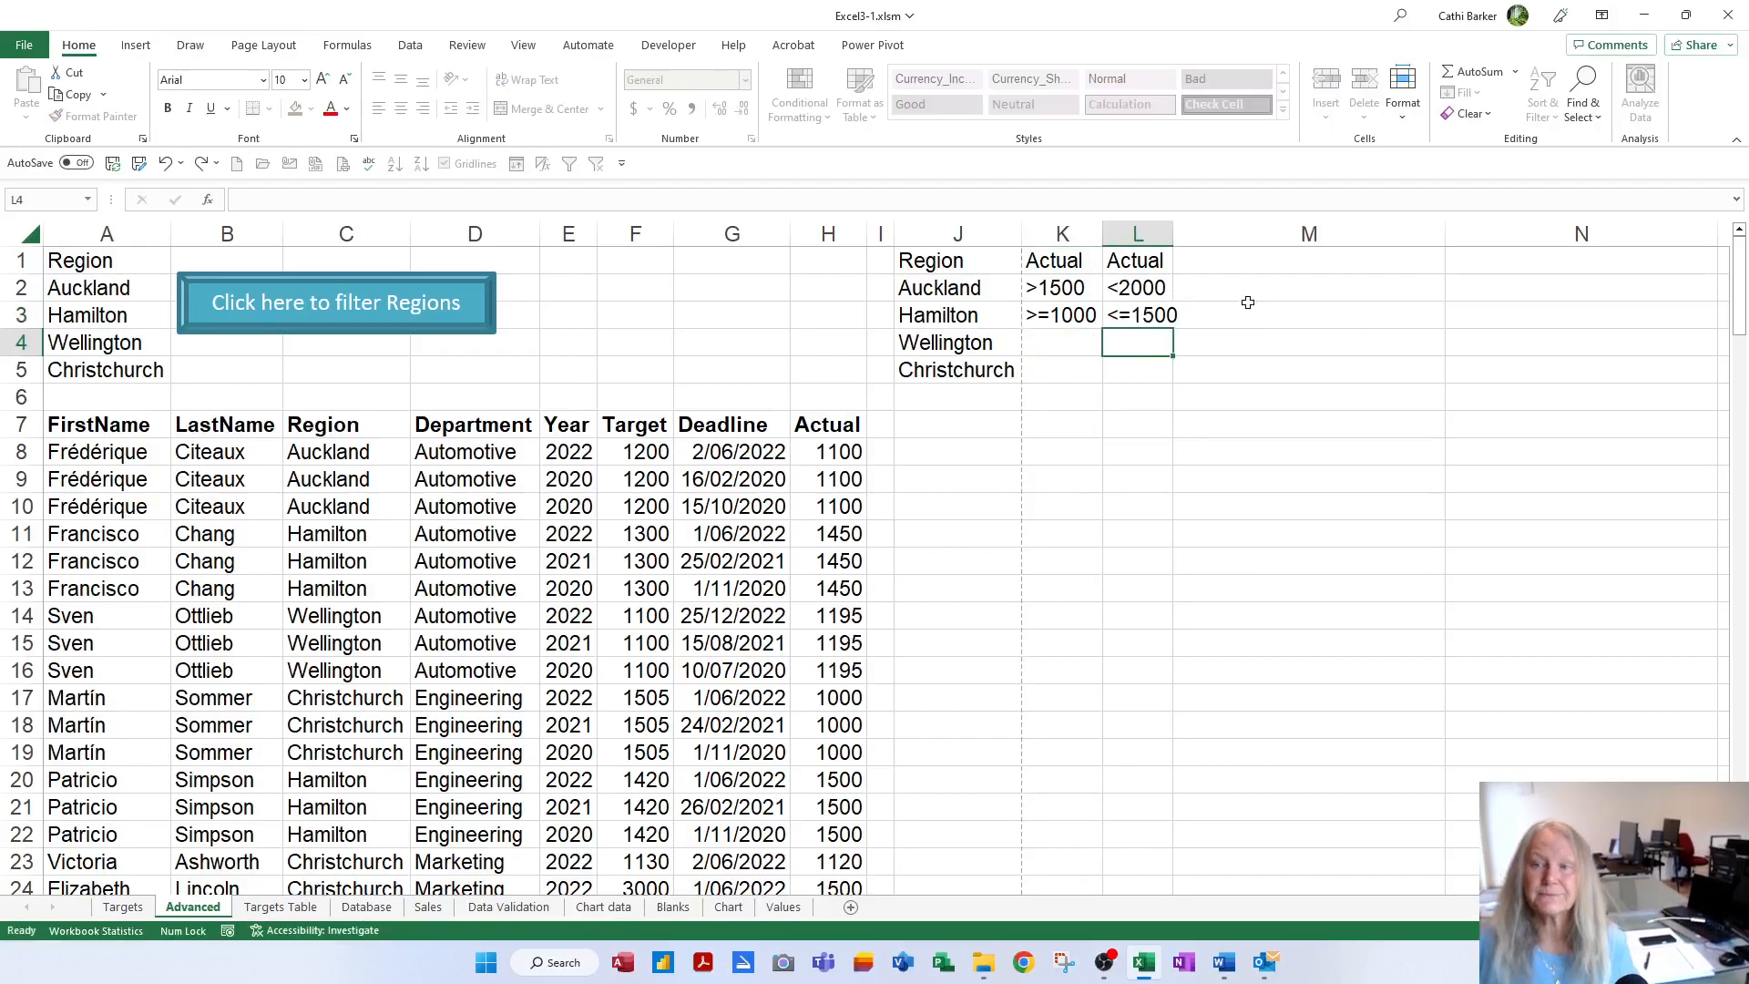
{"action": "double_click", "coordinate": [1176, 235]}
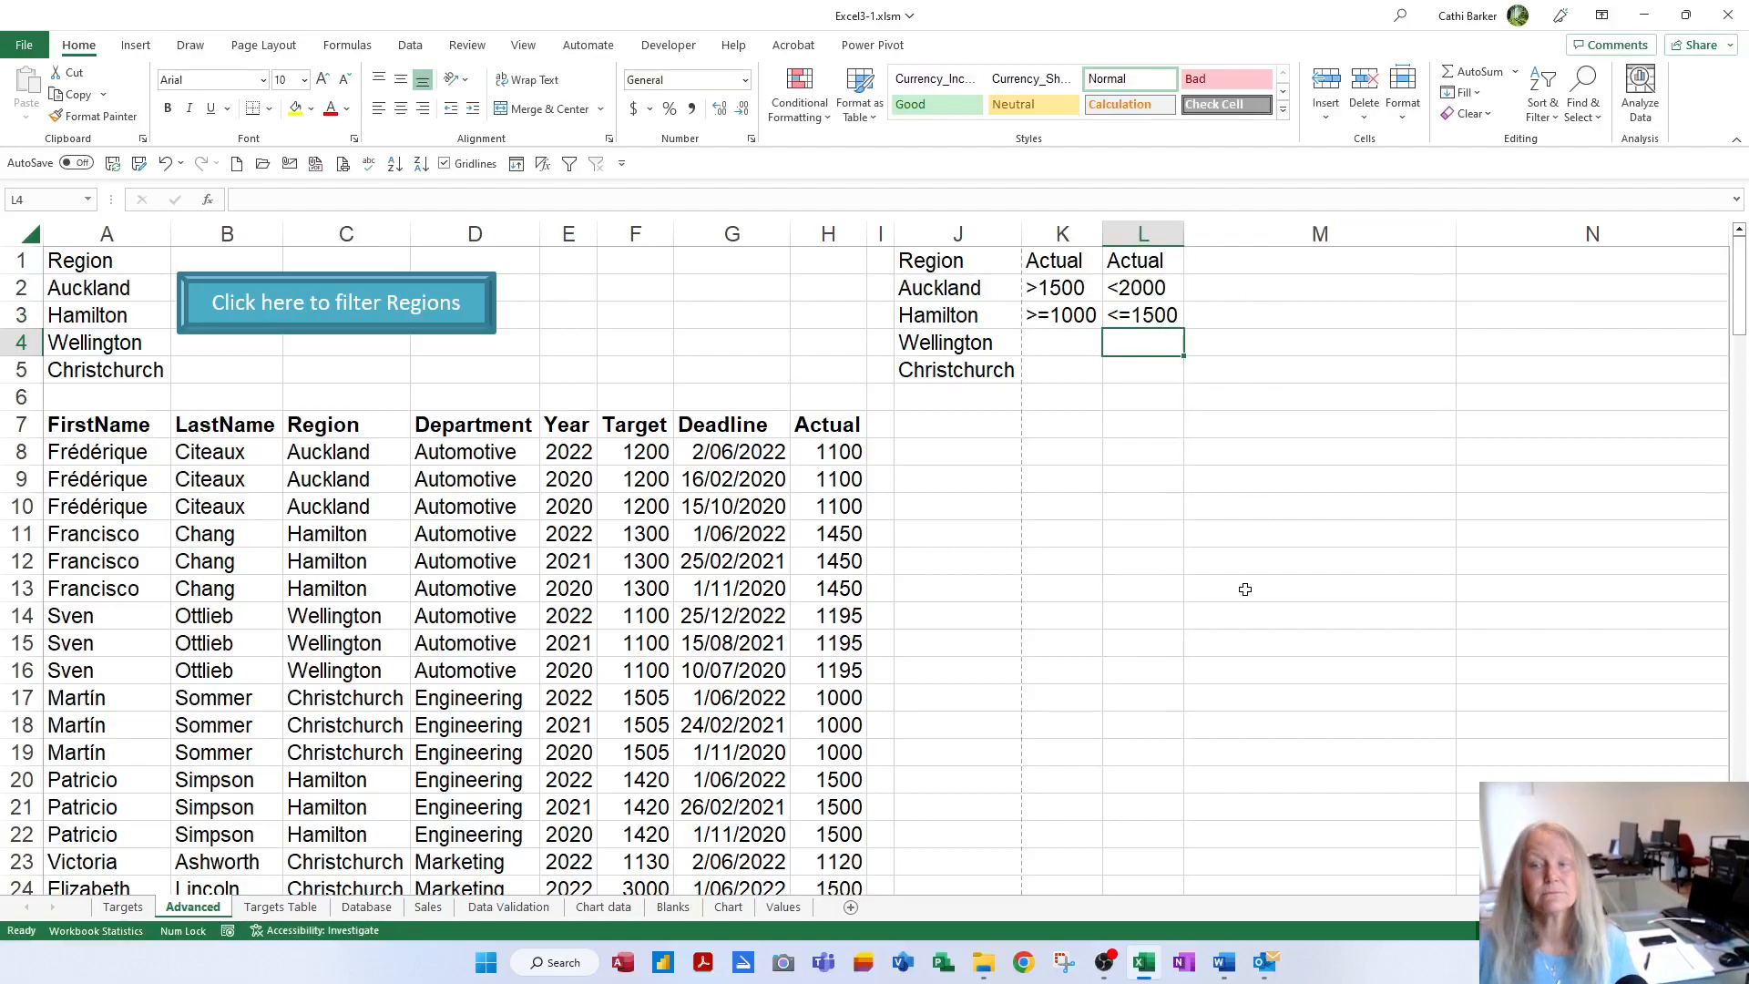
Enter Wellington's criteria >1000 in K4 and <1500 in L4
{"action": "left_click", "coordinate": [1054, 341]}
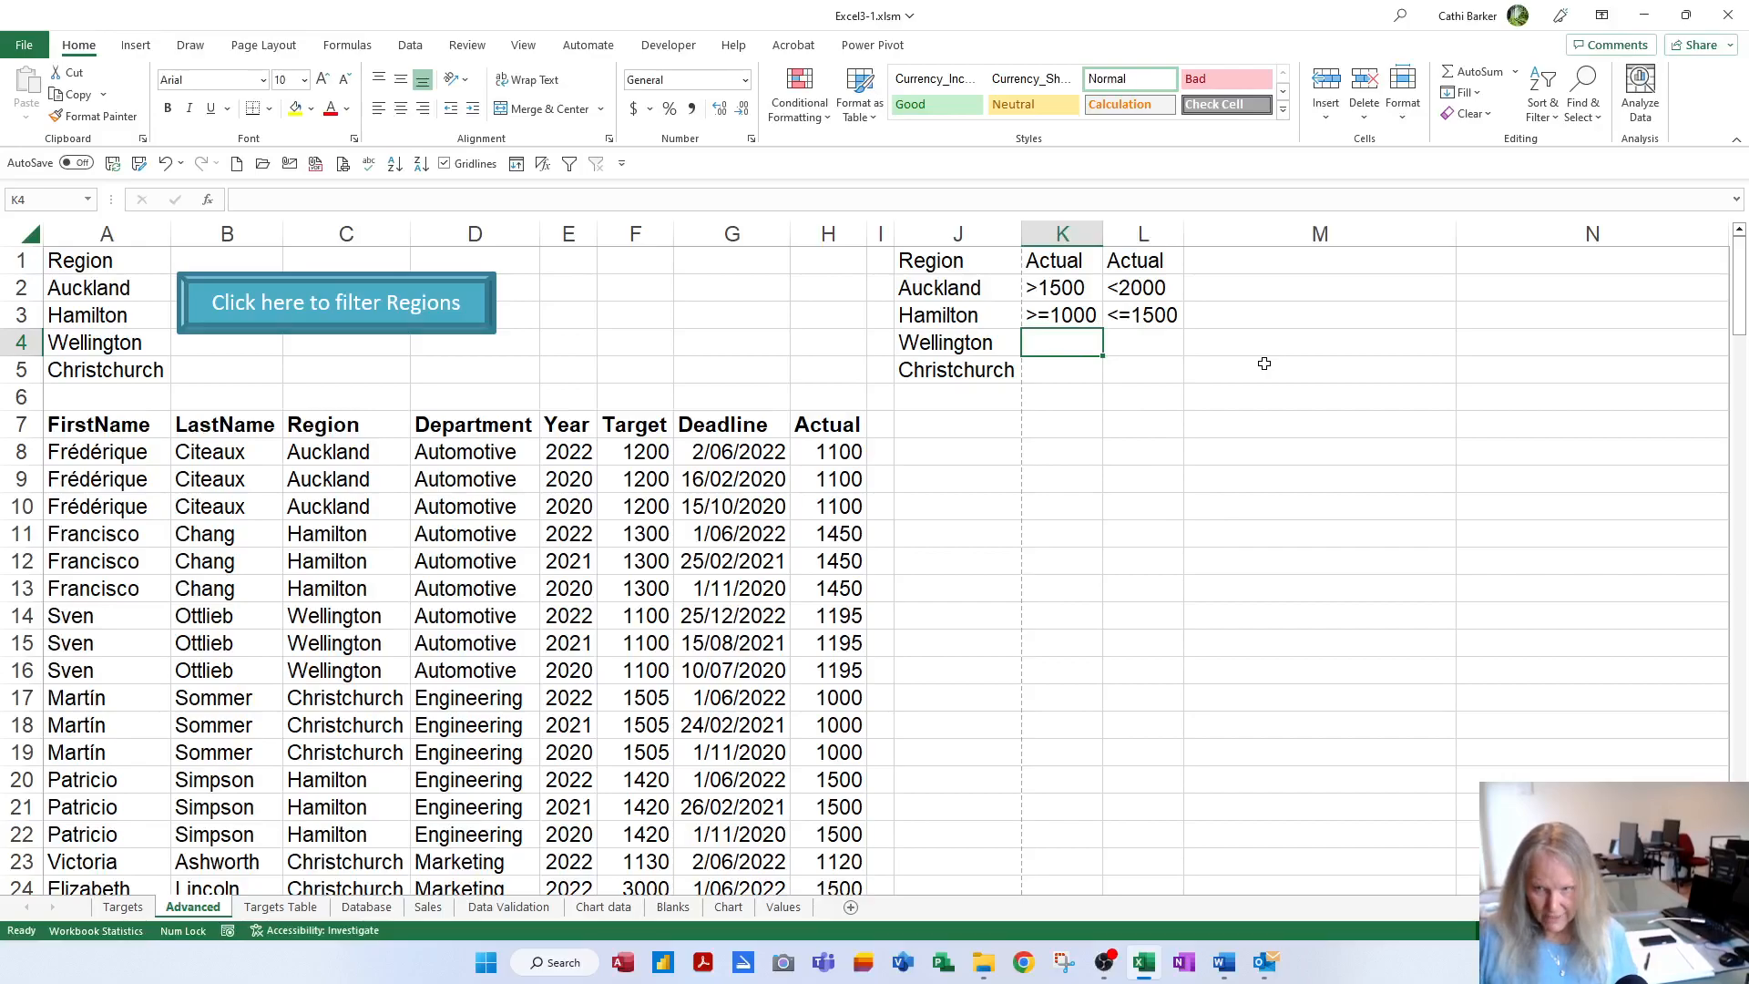
{"action": "type", "text": ">1000"}
{"action": "key", "text": "Tab"}
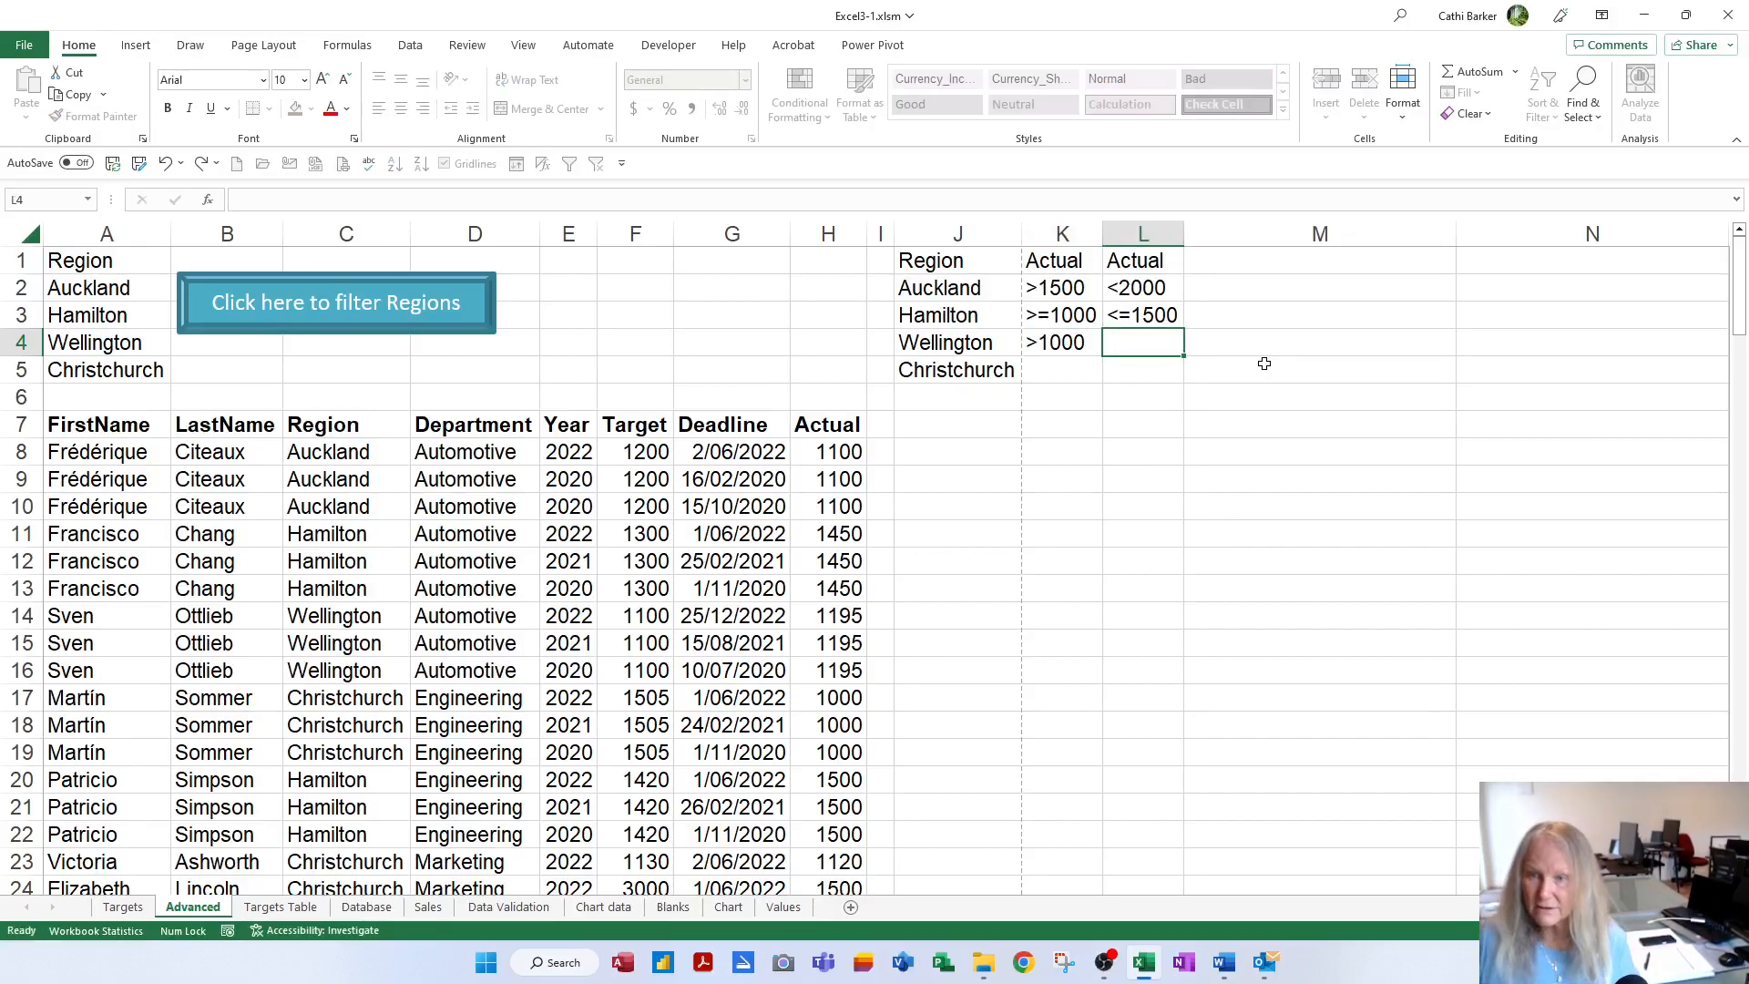
{"action": "type", "text": "<1500"}
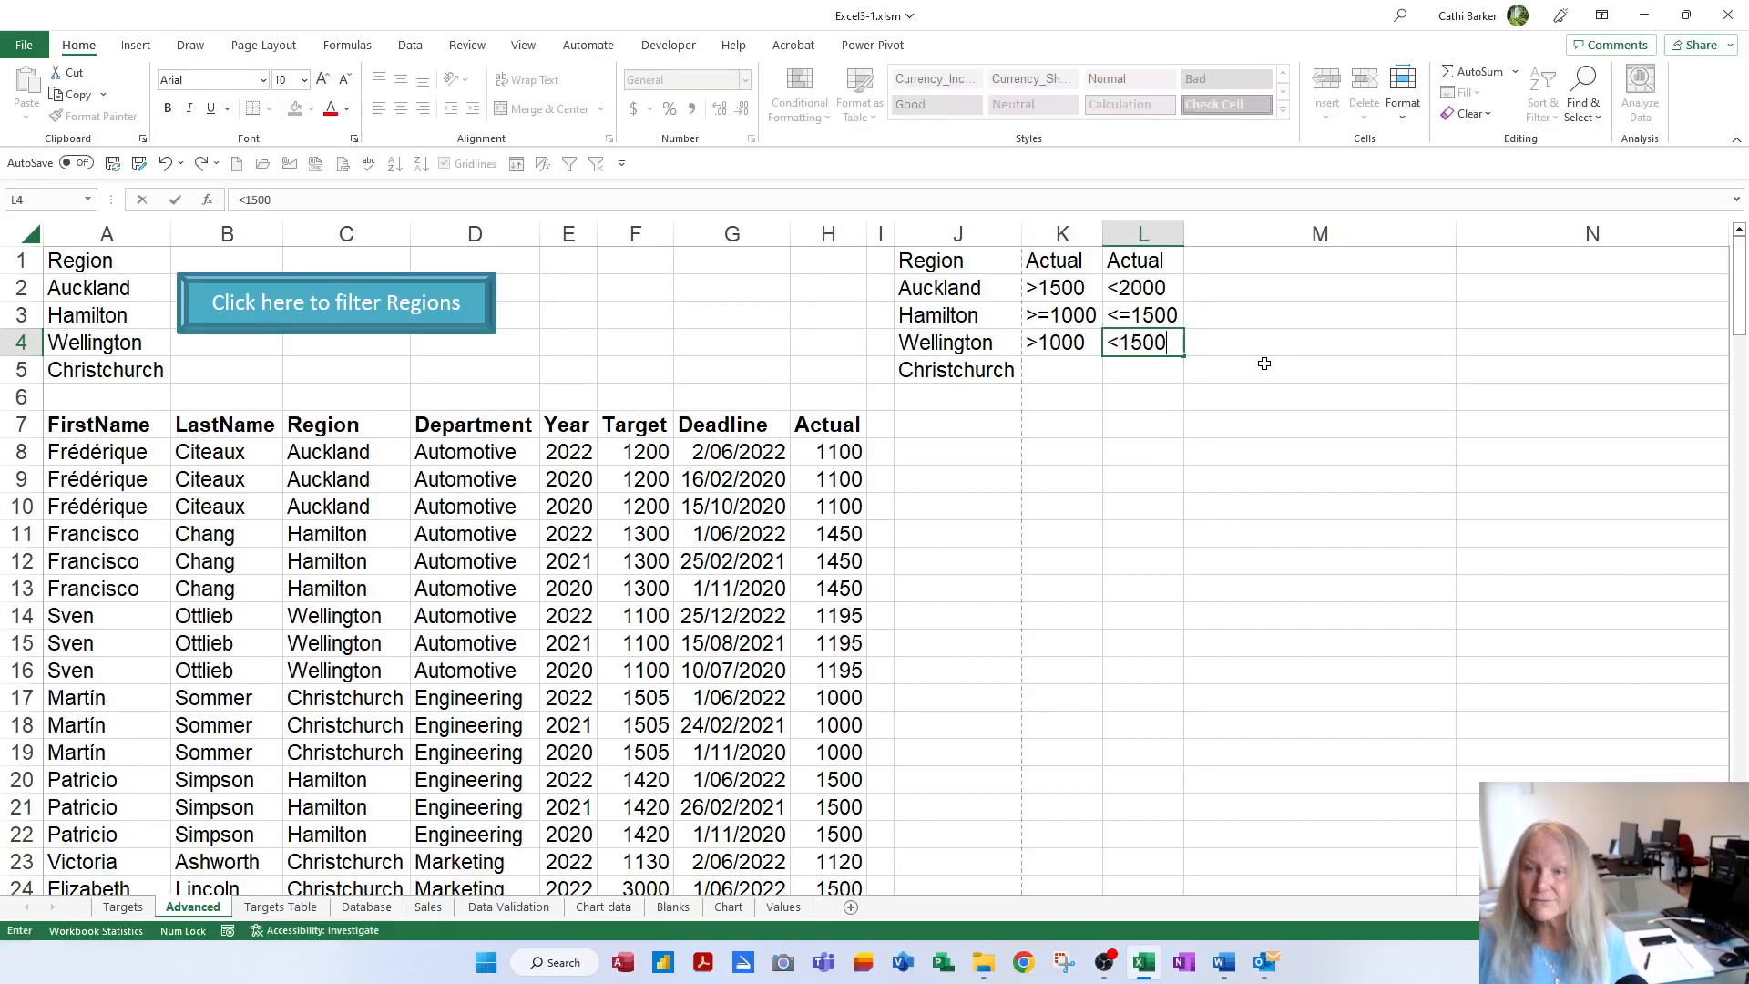
{"action": "key", "text": "Return"}
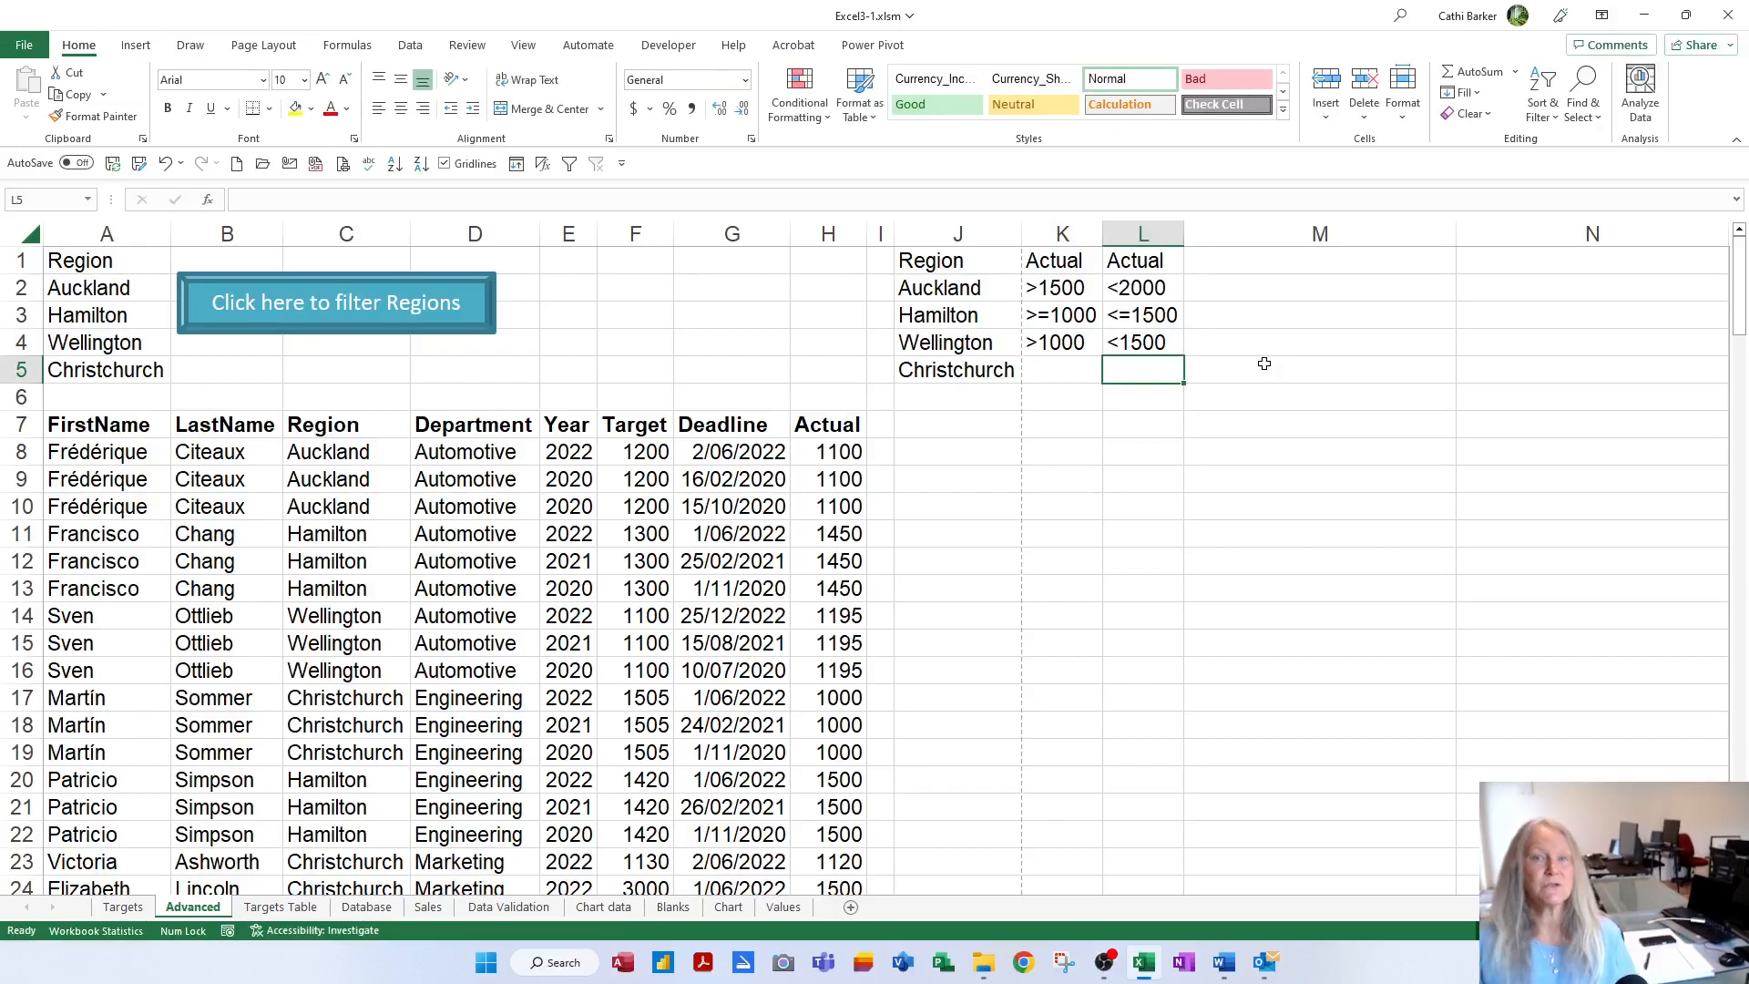
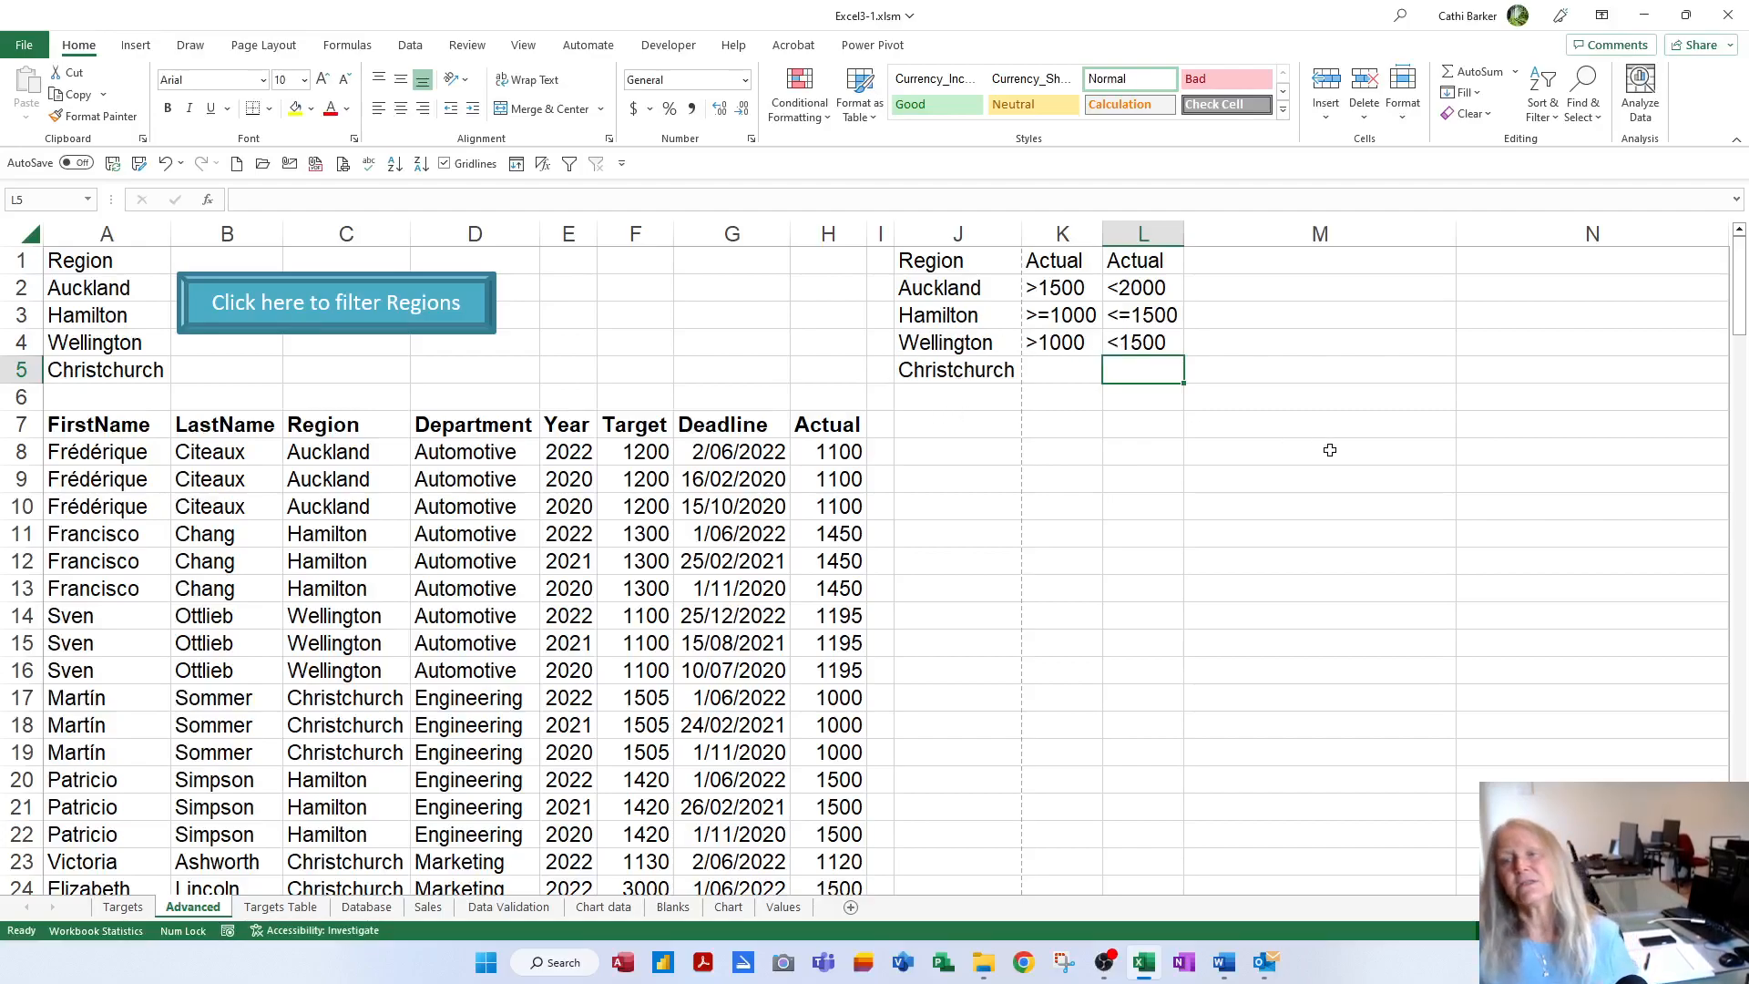
Name the criteria block J1:L5 'Crit2' through the Name Box, then select cell J7
{"action": "left_click_drag", "start_coordinate": [958, 273], "coordinate": [1132, 369]}
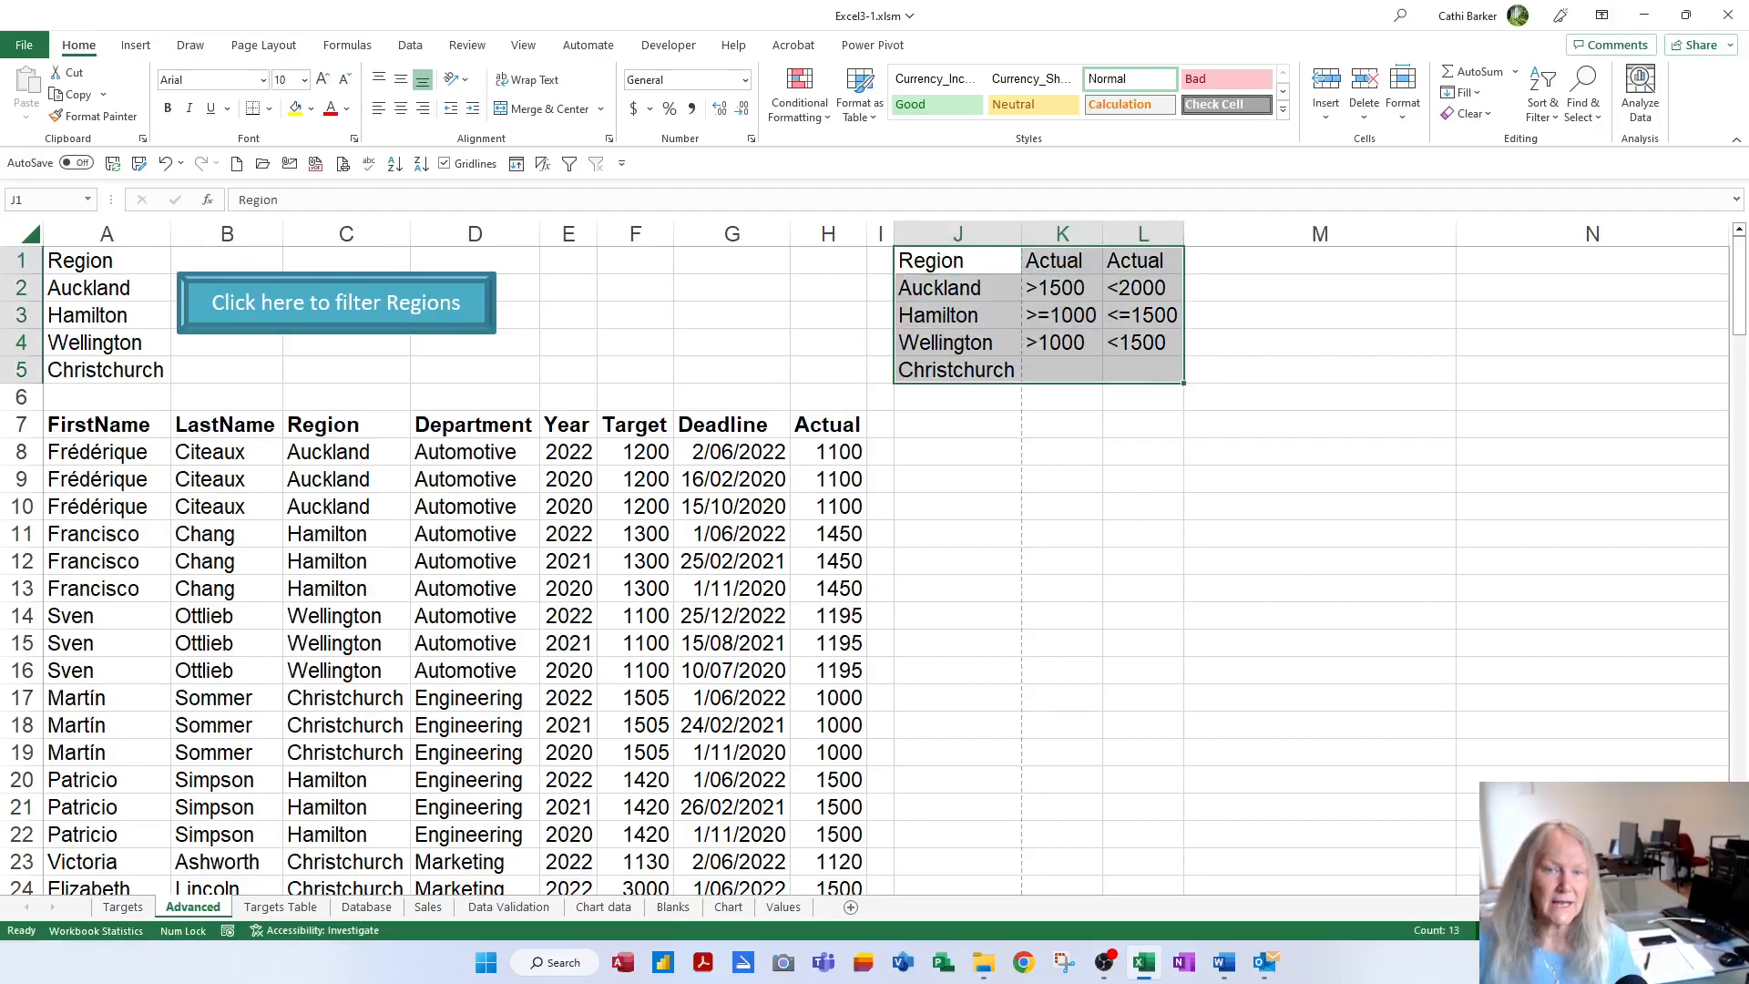
{"action": "left_click", "coordinate": [41, 200]}
{"action": "type", "text": "c"}
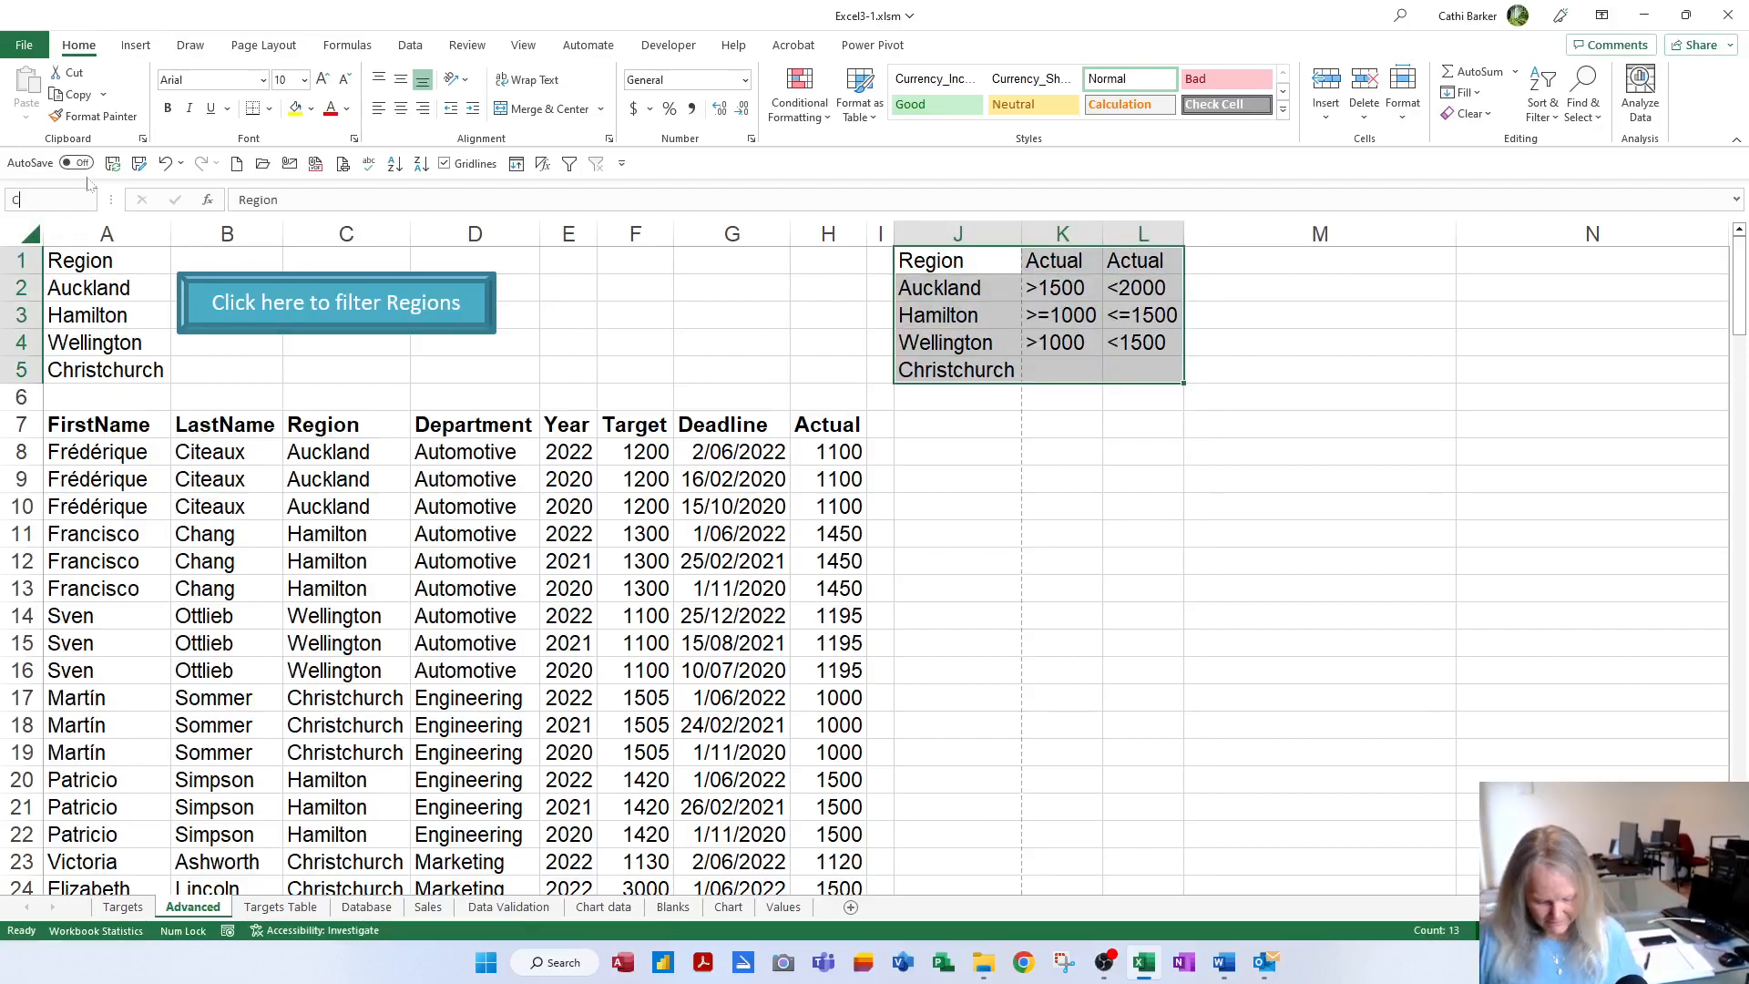
{"action": "type", "text": "rit2"}
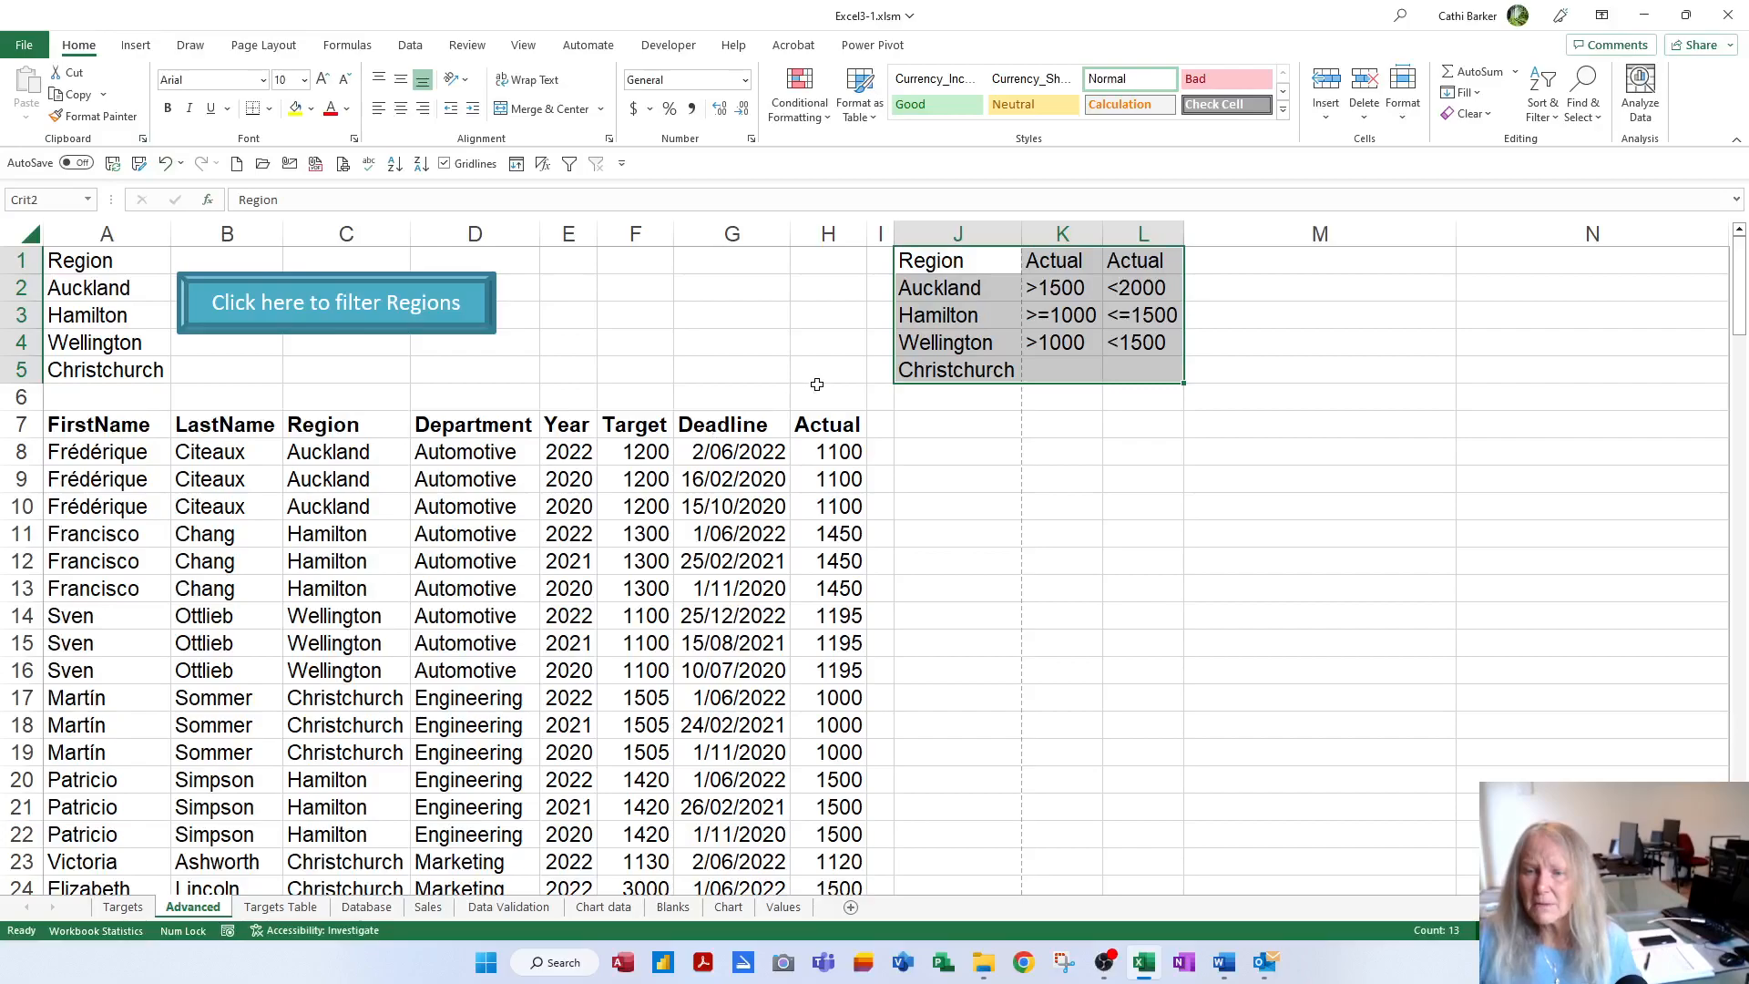
{"action": "left_click", "coordinate": [949, 429]}
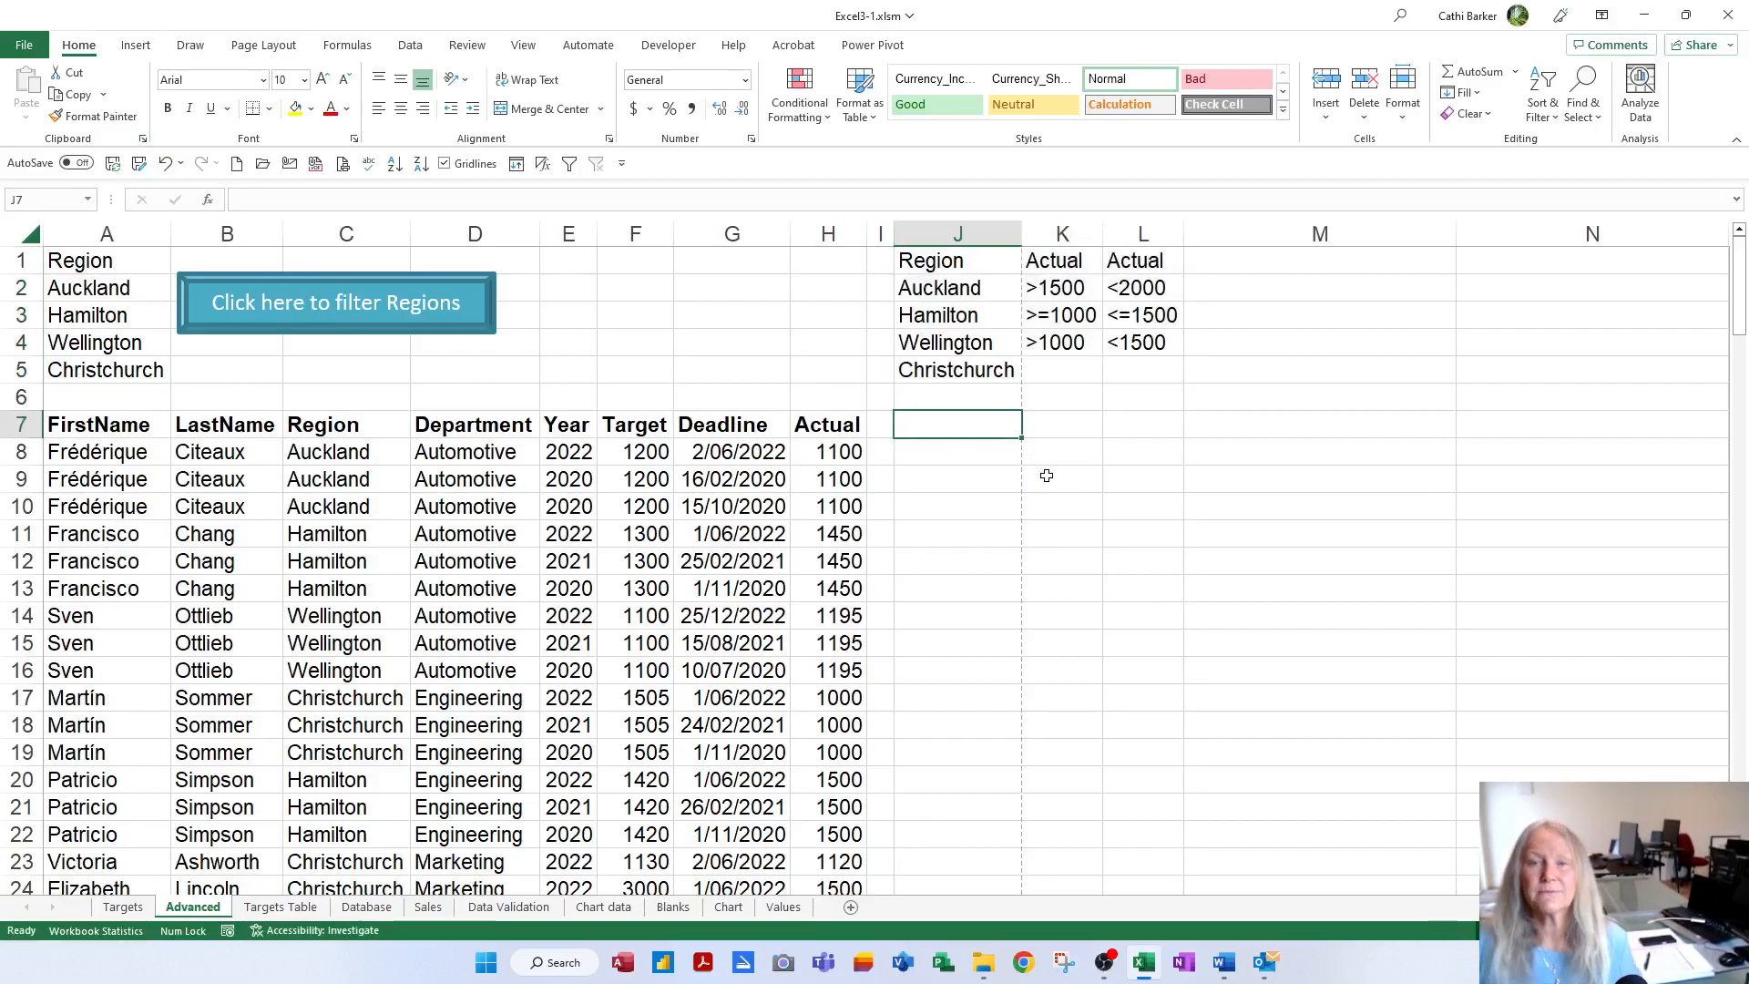
Set up an Advanced Filter copying to another location, with TargetList as the list range
{"action": "left_click", "coordinate": [410, 46]}
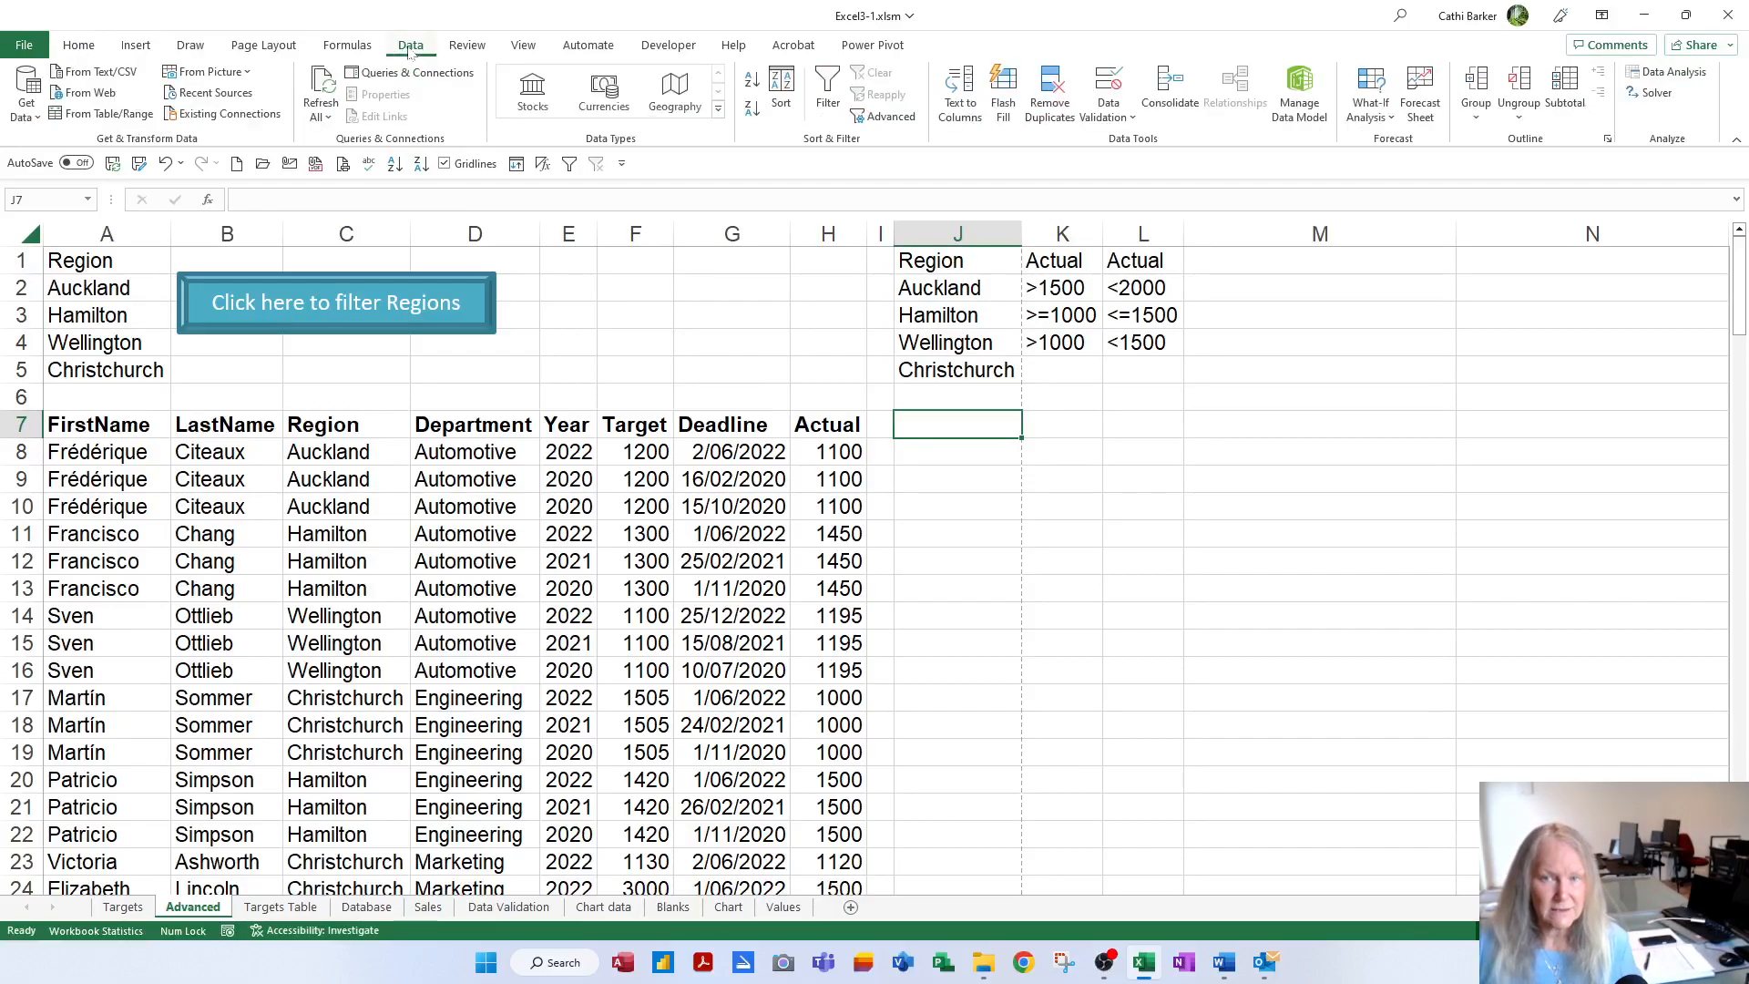
{"action": "left_click", "coordinate": [889, 119]}
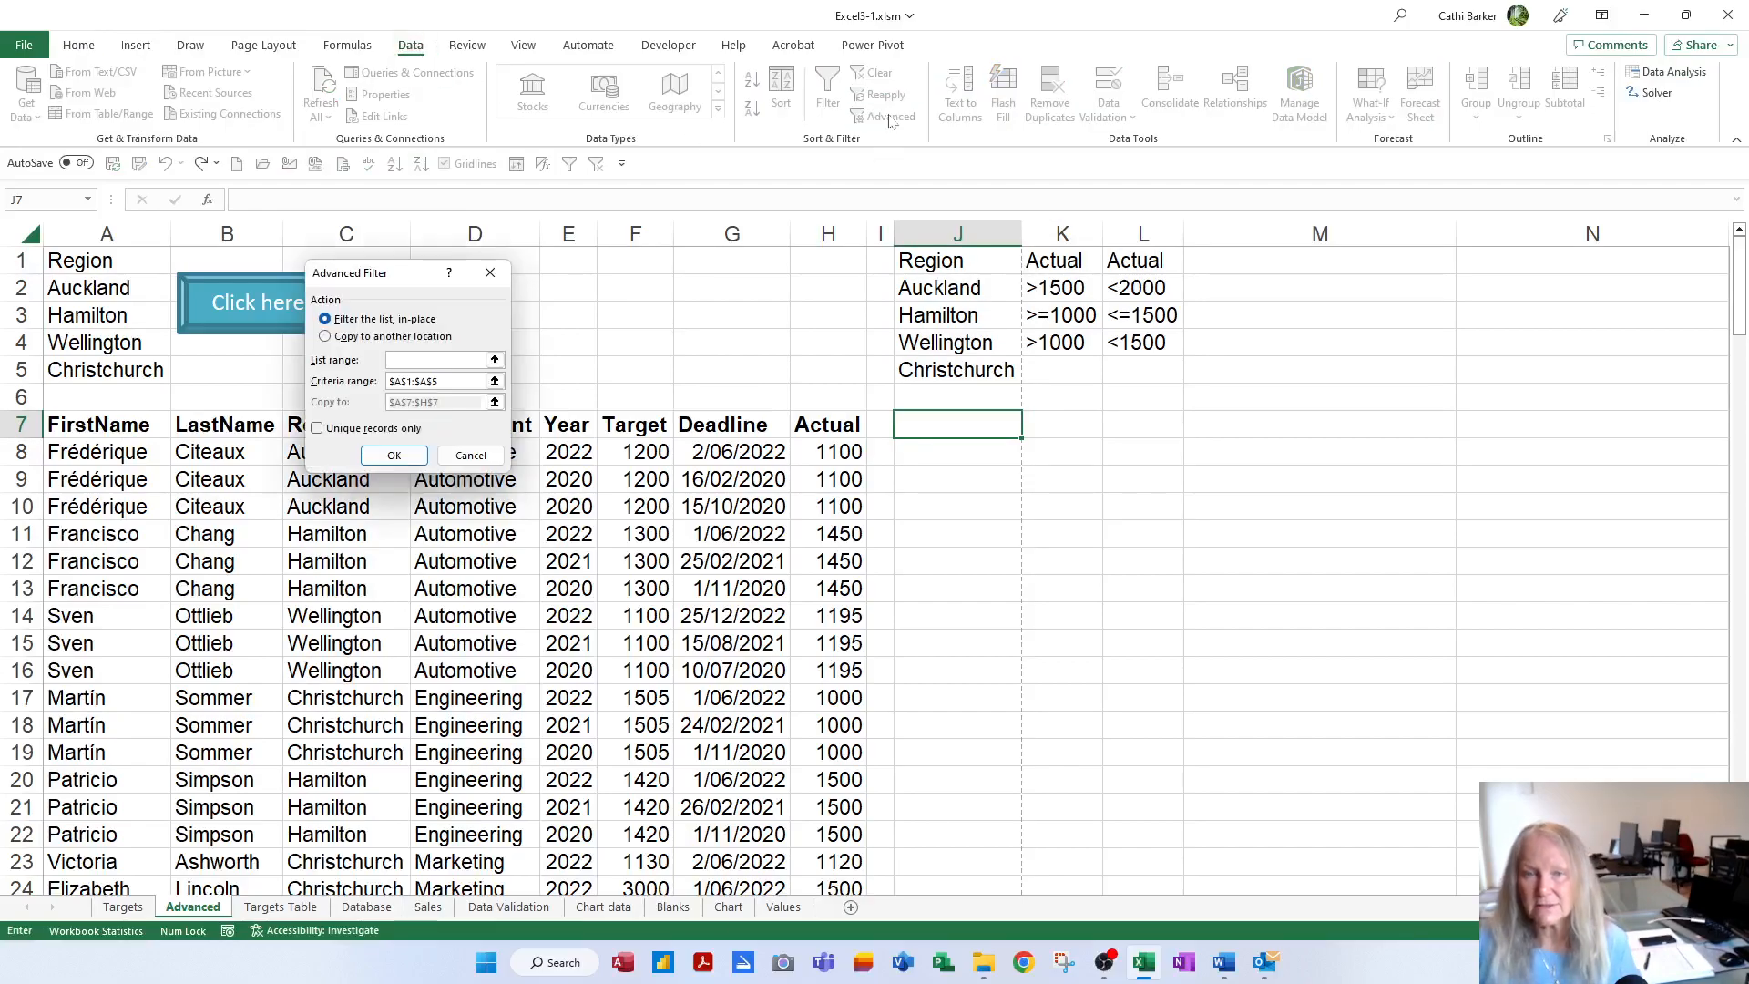
{"action": "left_click", "coordinate": [394, 337]}
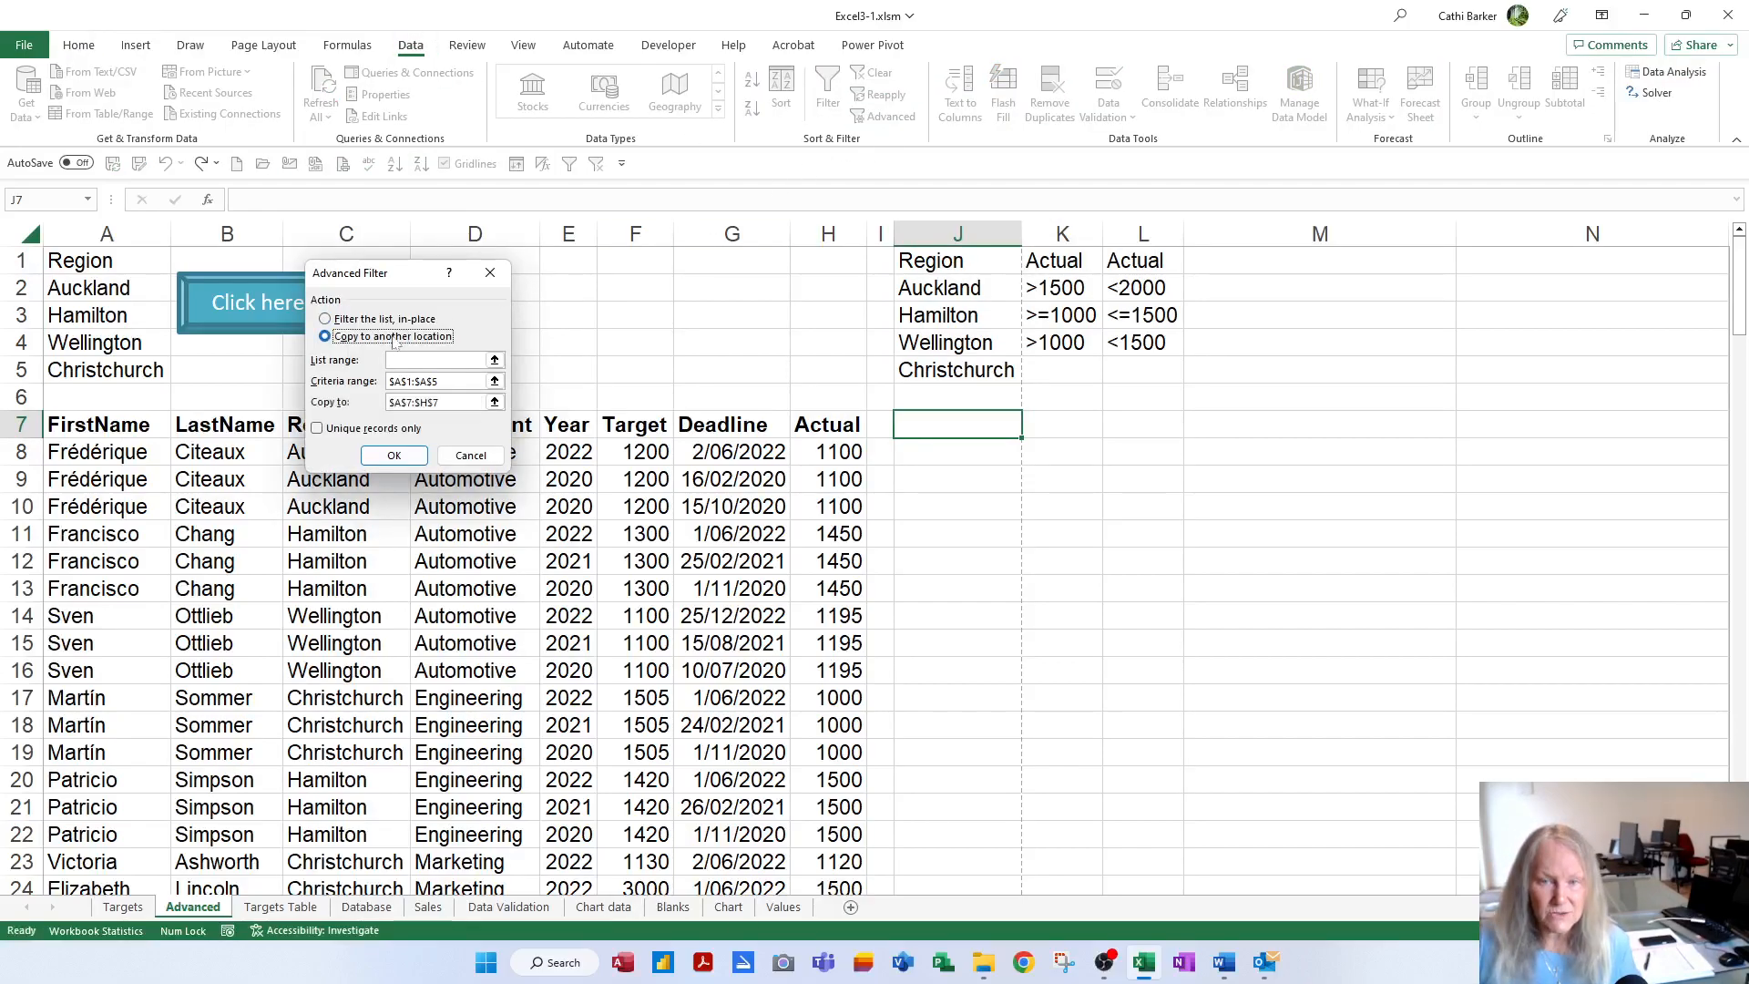
{"action": "left_click_drag", "start_coordinate": [406, 276], "coordinate": [1350, 265]}
{"action": "left_click", "coordinate": [1376, 350]}
{"action": "key", "text": "F3"}
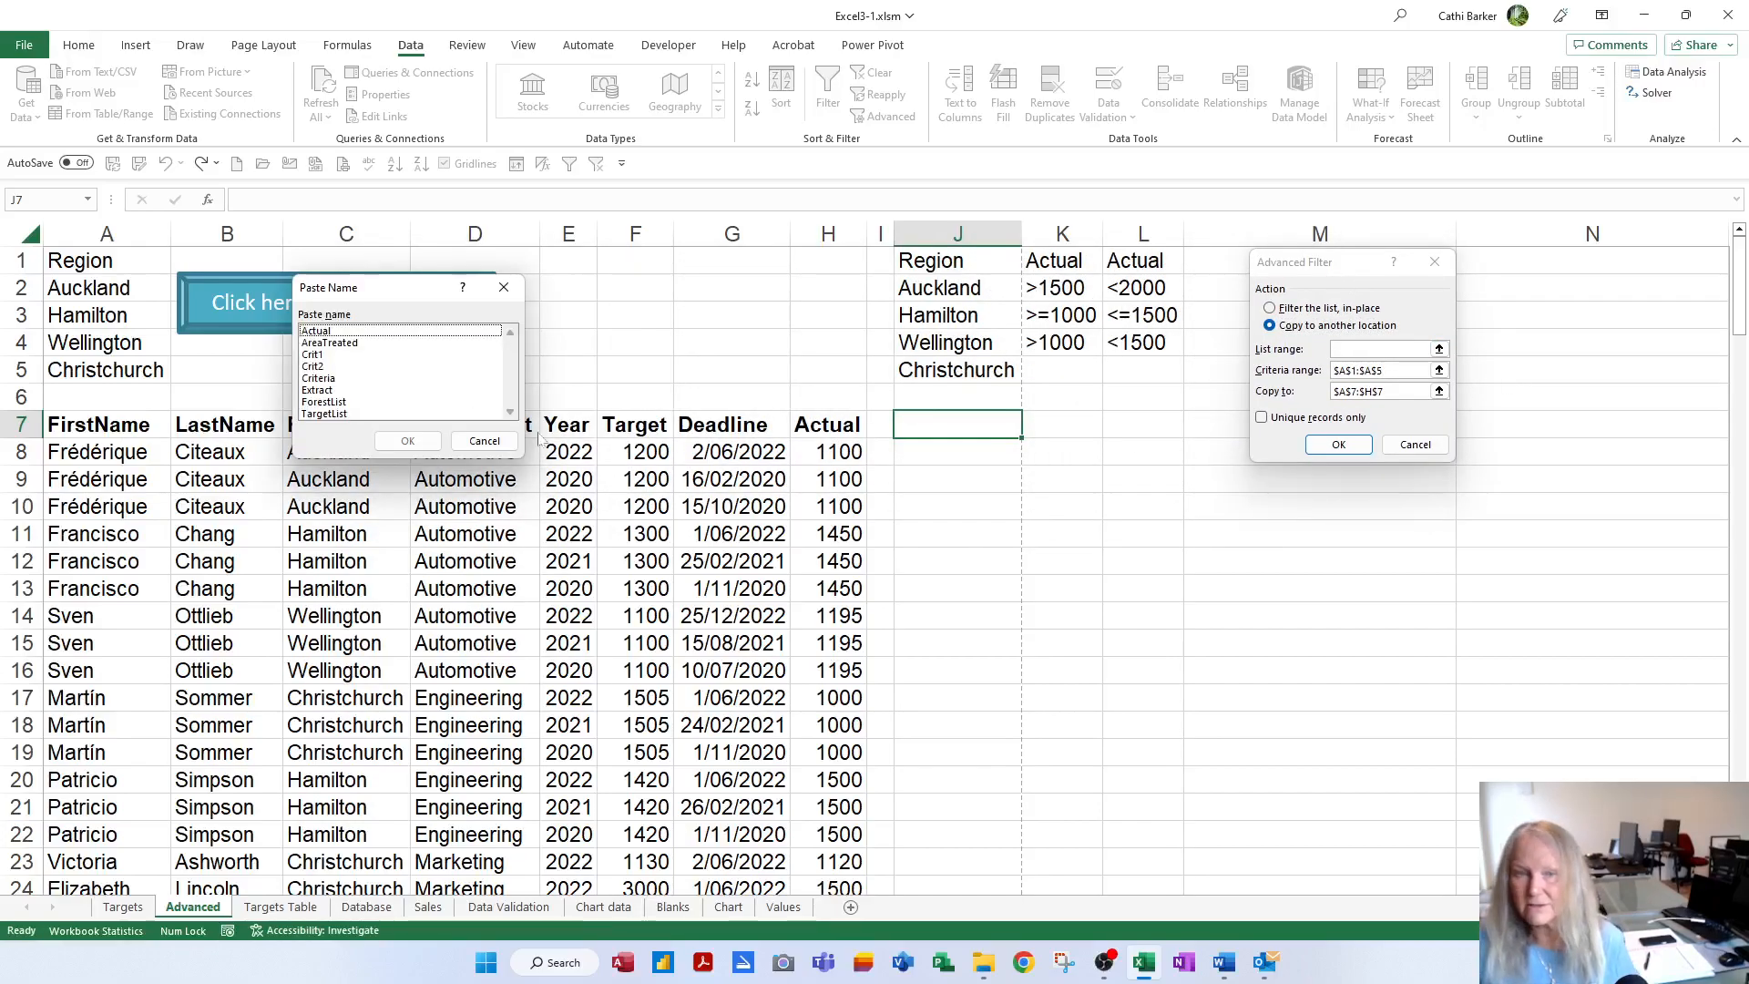
{"action": "double_click", "coordinate": [321, 414]}
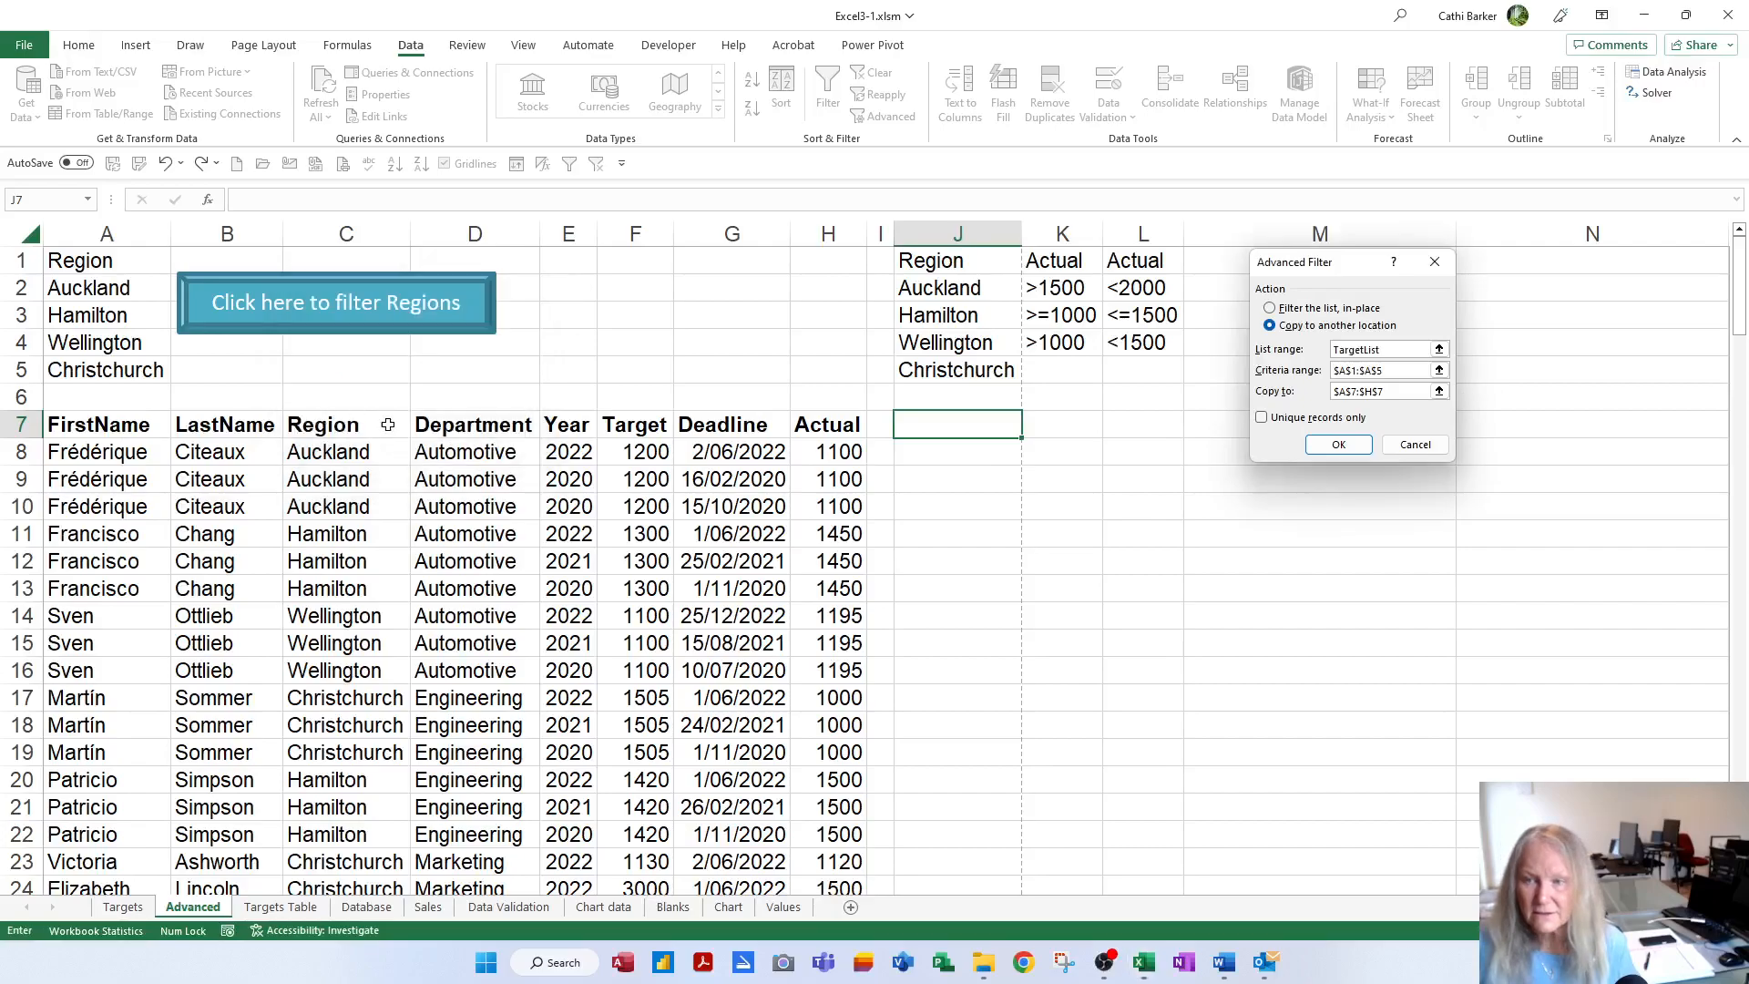
Use Crit2 as the criteria range and J7 as the destination, then run the filter
{"action": "key", "text": "Tab"}
{"action": "key", "text": "F3"}
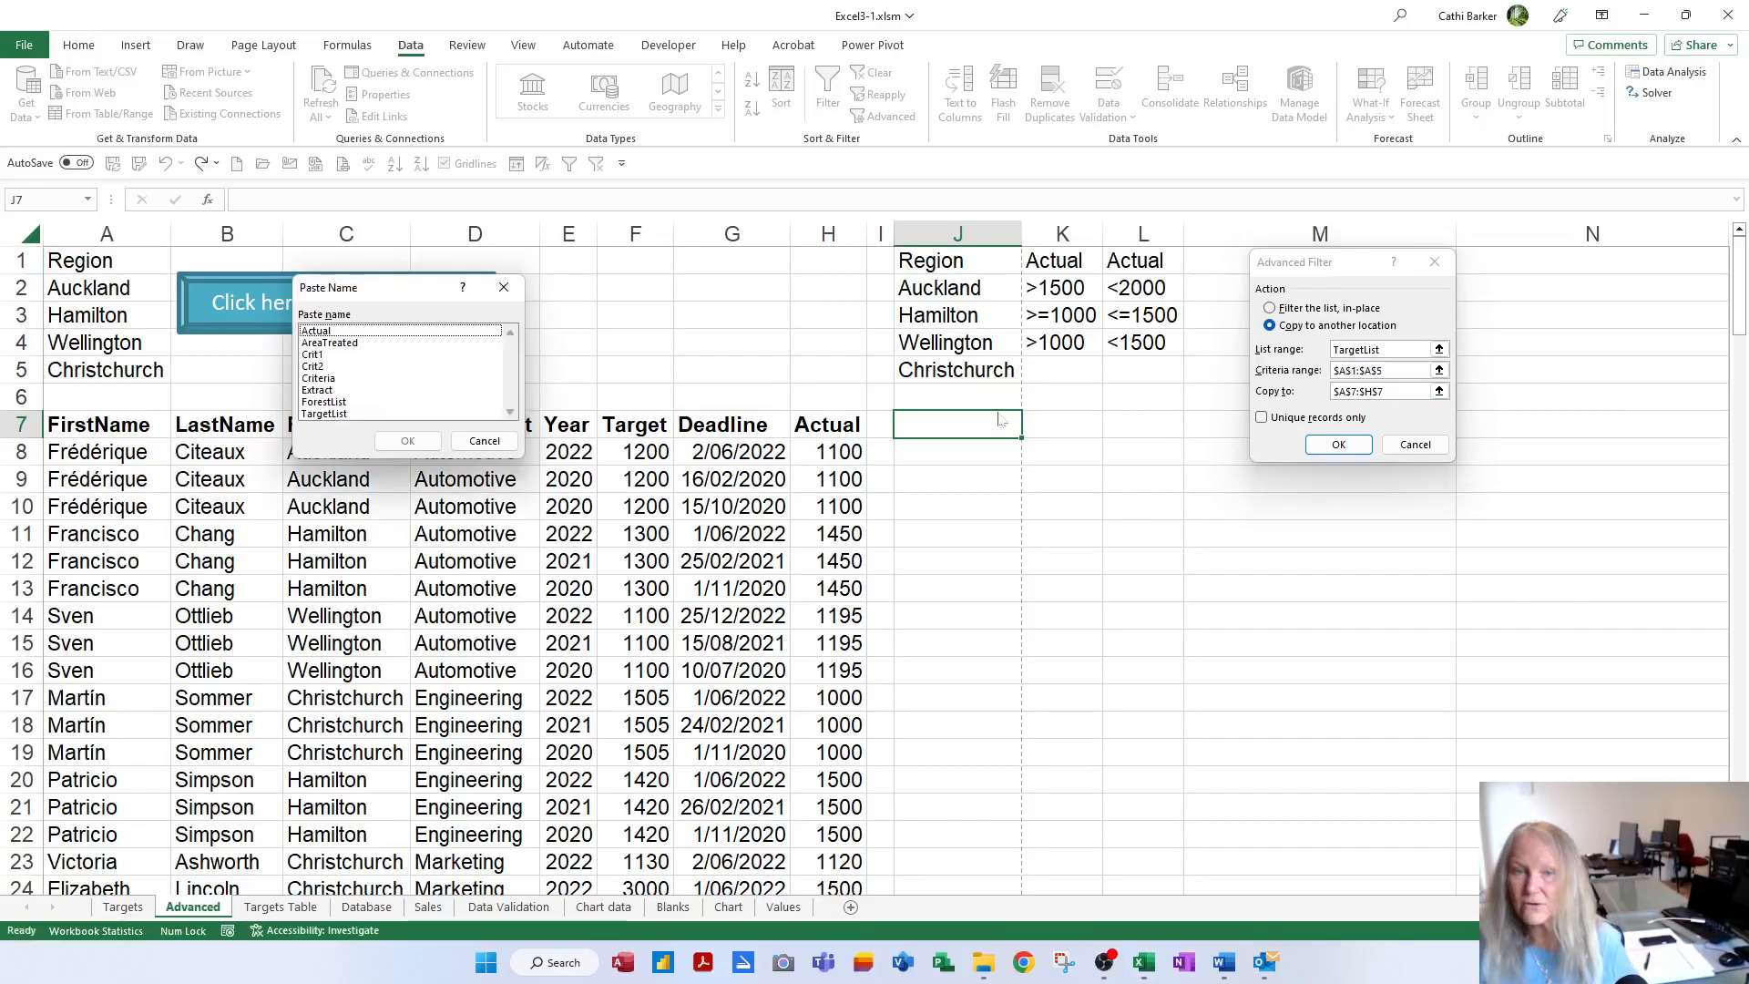
{"action": "double_click", "coordinate": [319, 366]}
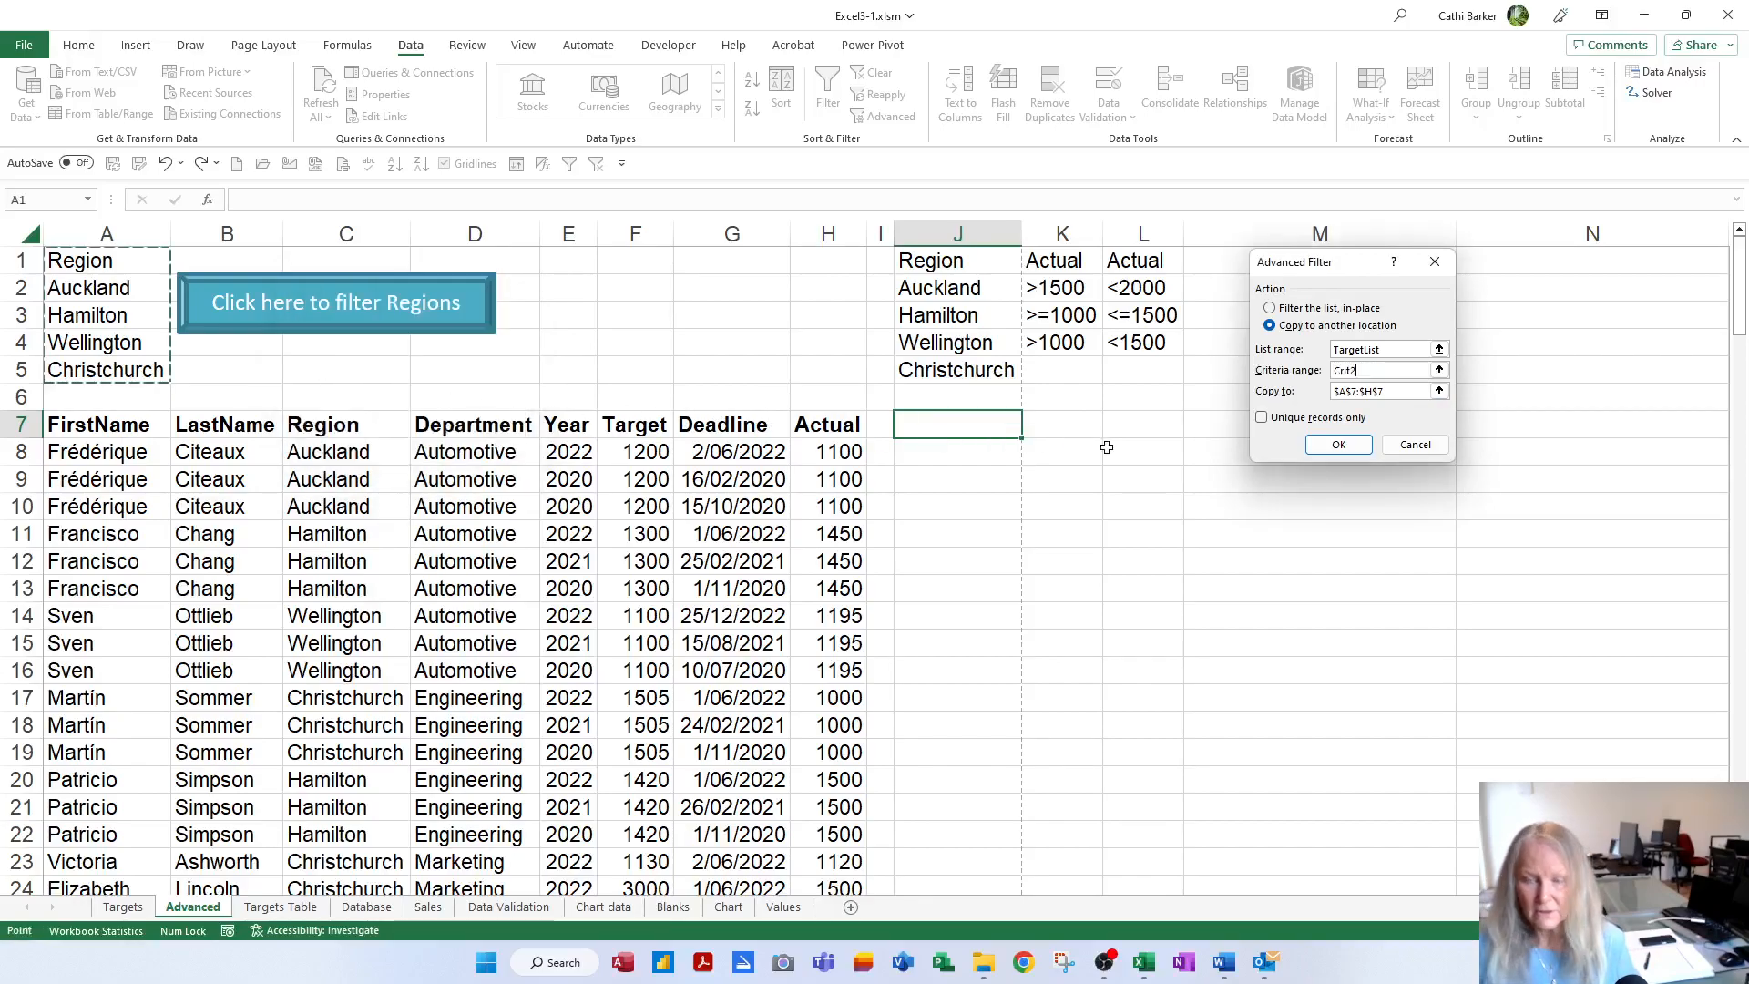
{"action": "key", "text": "Tab"}
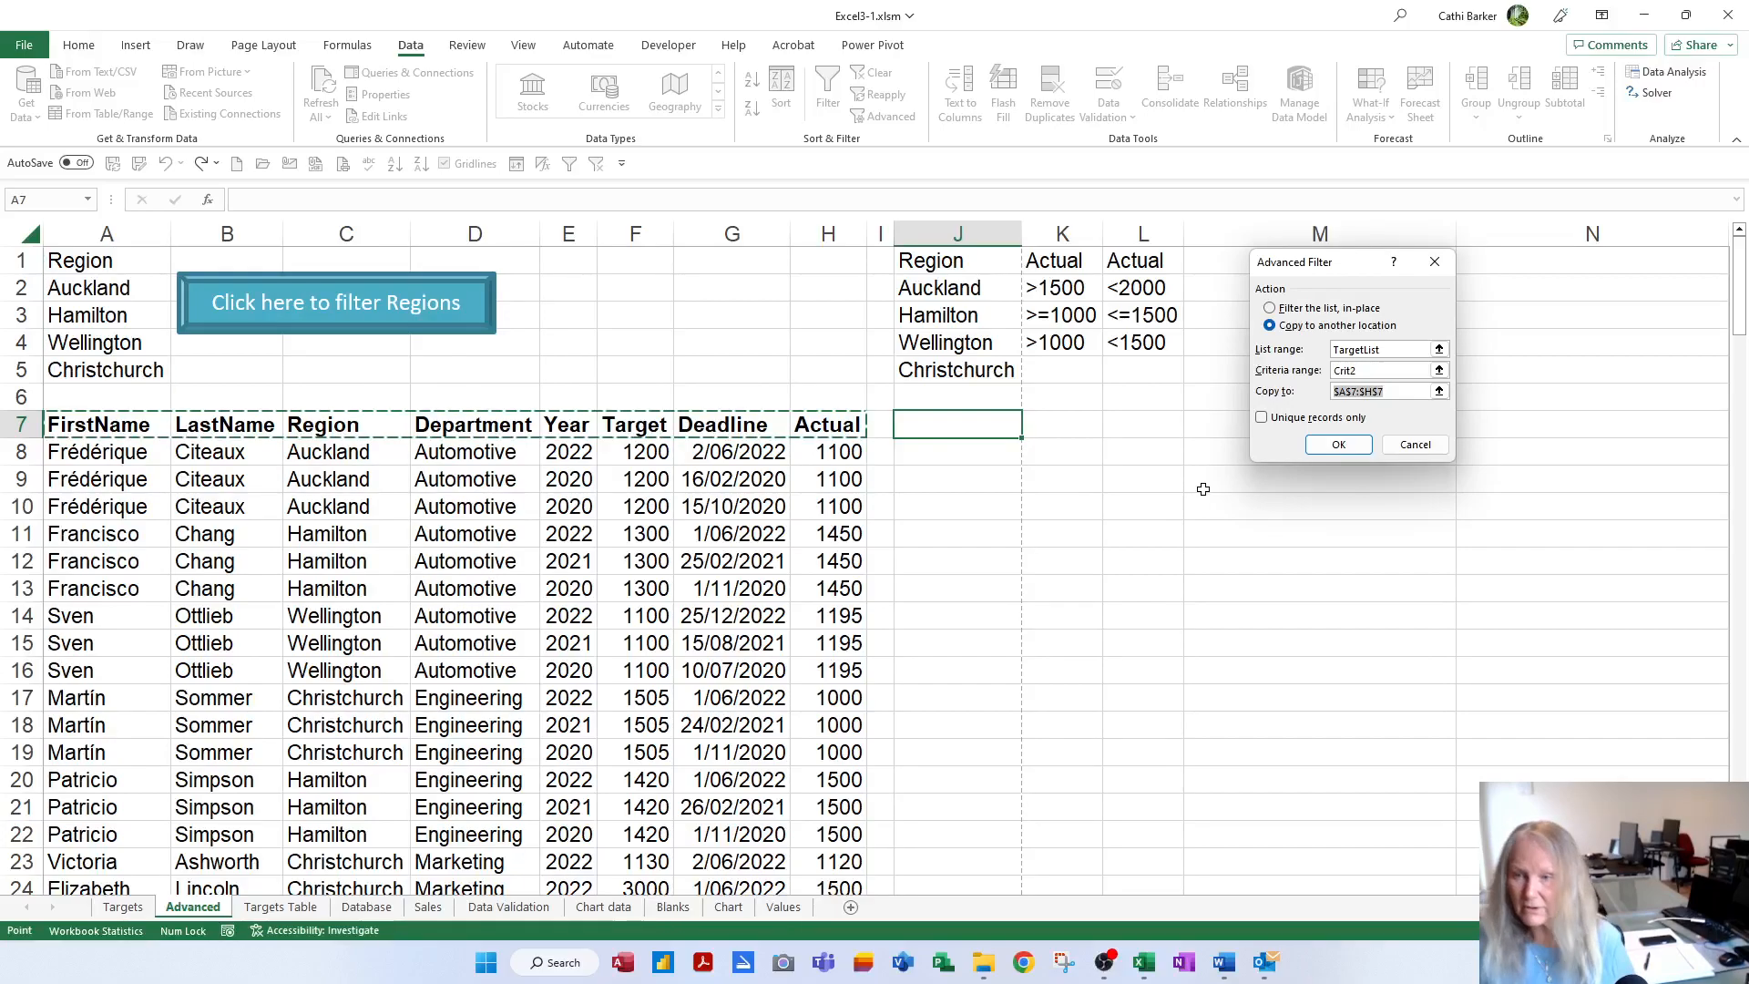
{"action": "key", "text": "F3"}
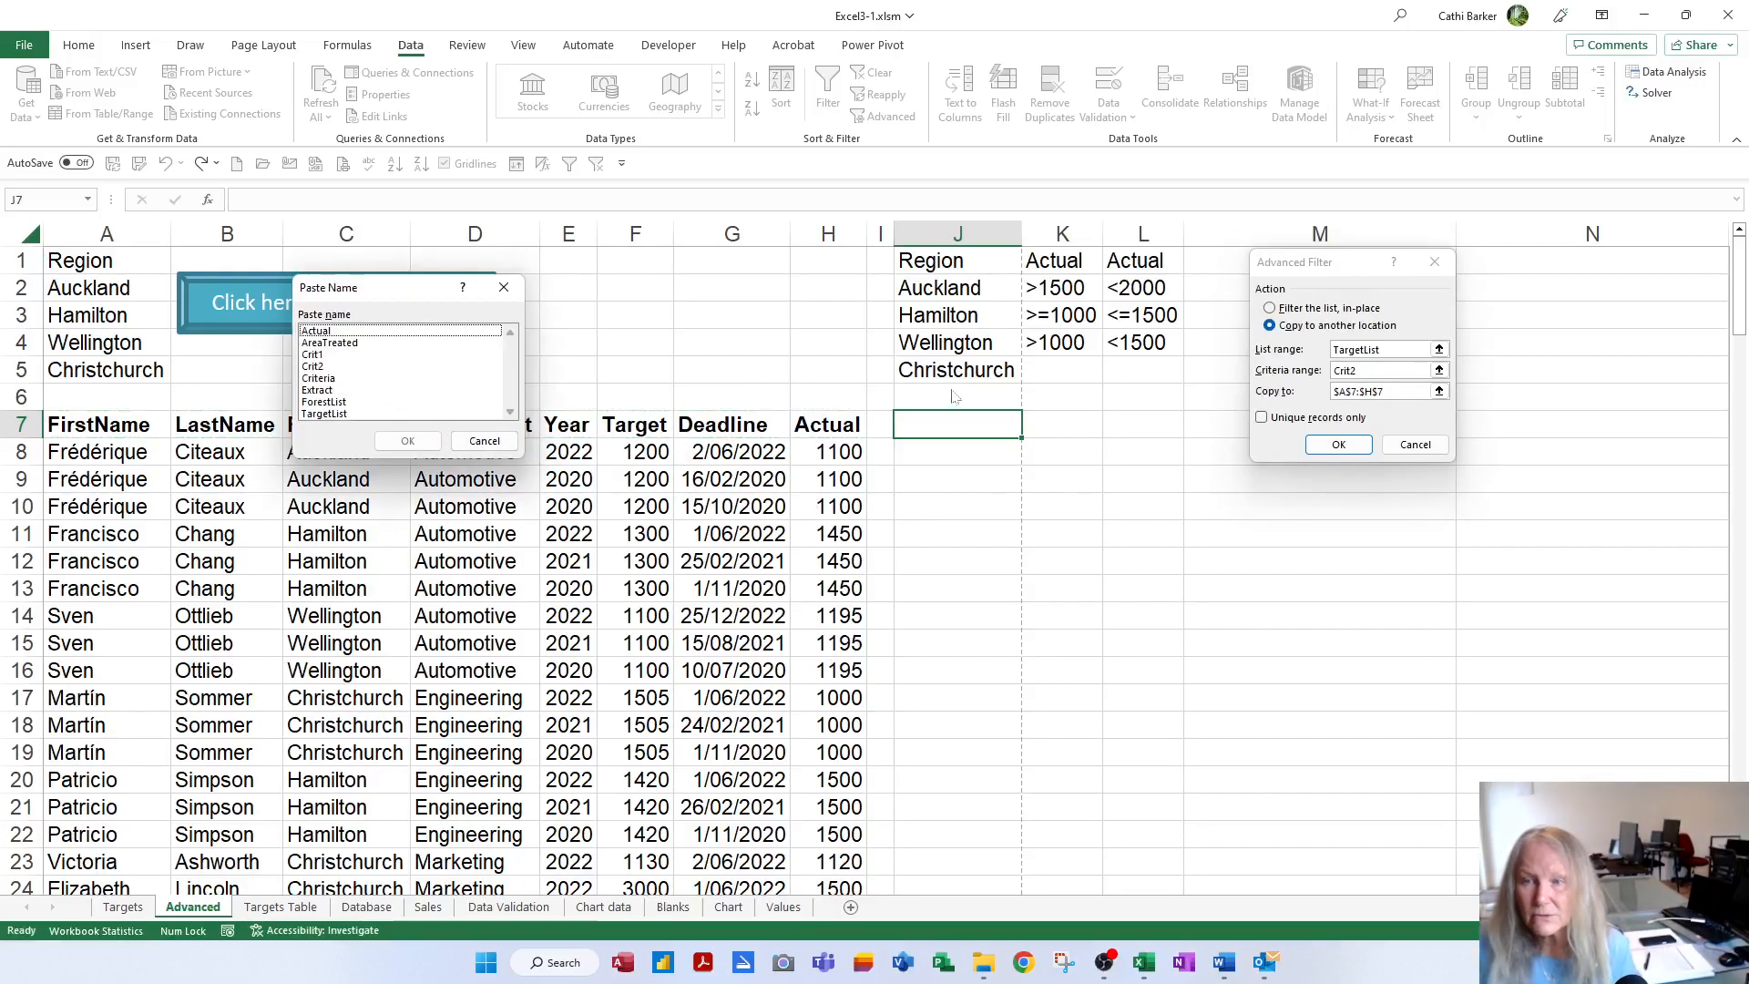
{"action": "left_click", "coordinate": [474, 442]}
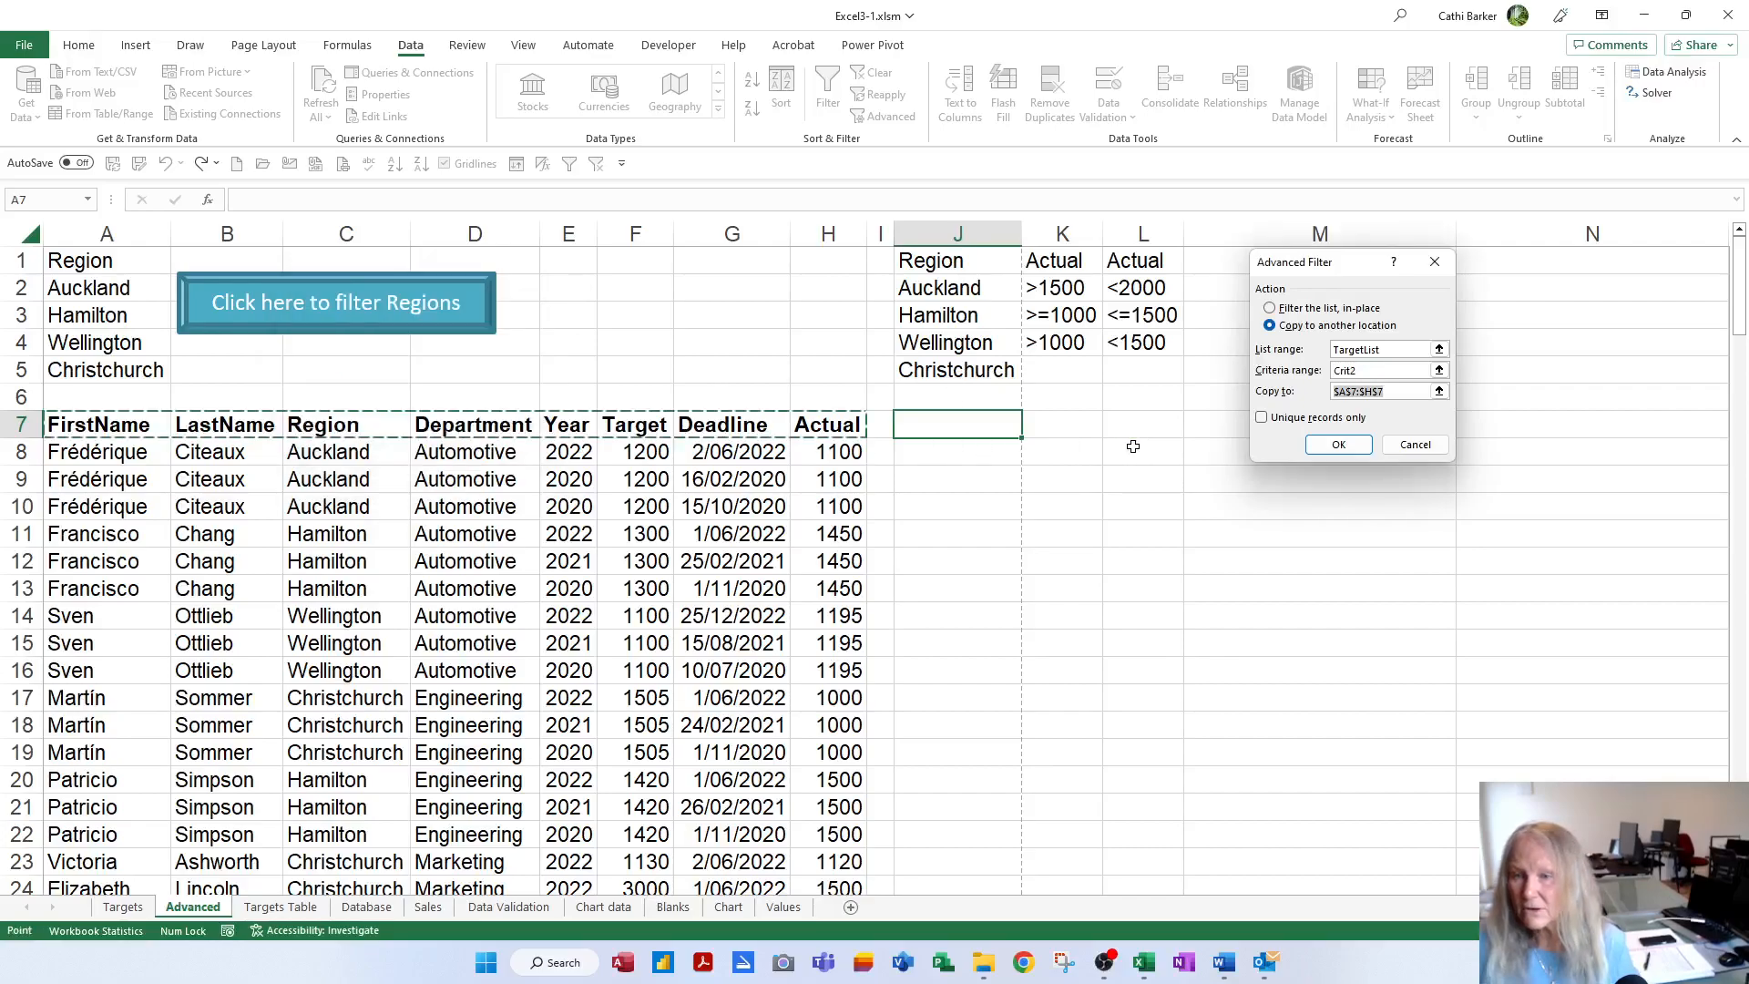
{"action": "left_click", "coordinate": [941, 429]}
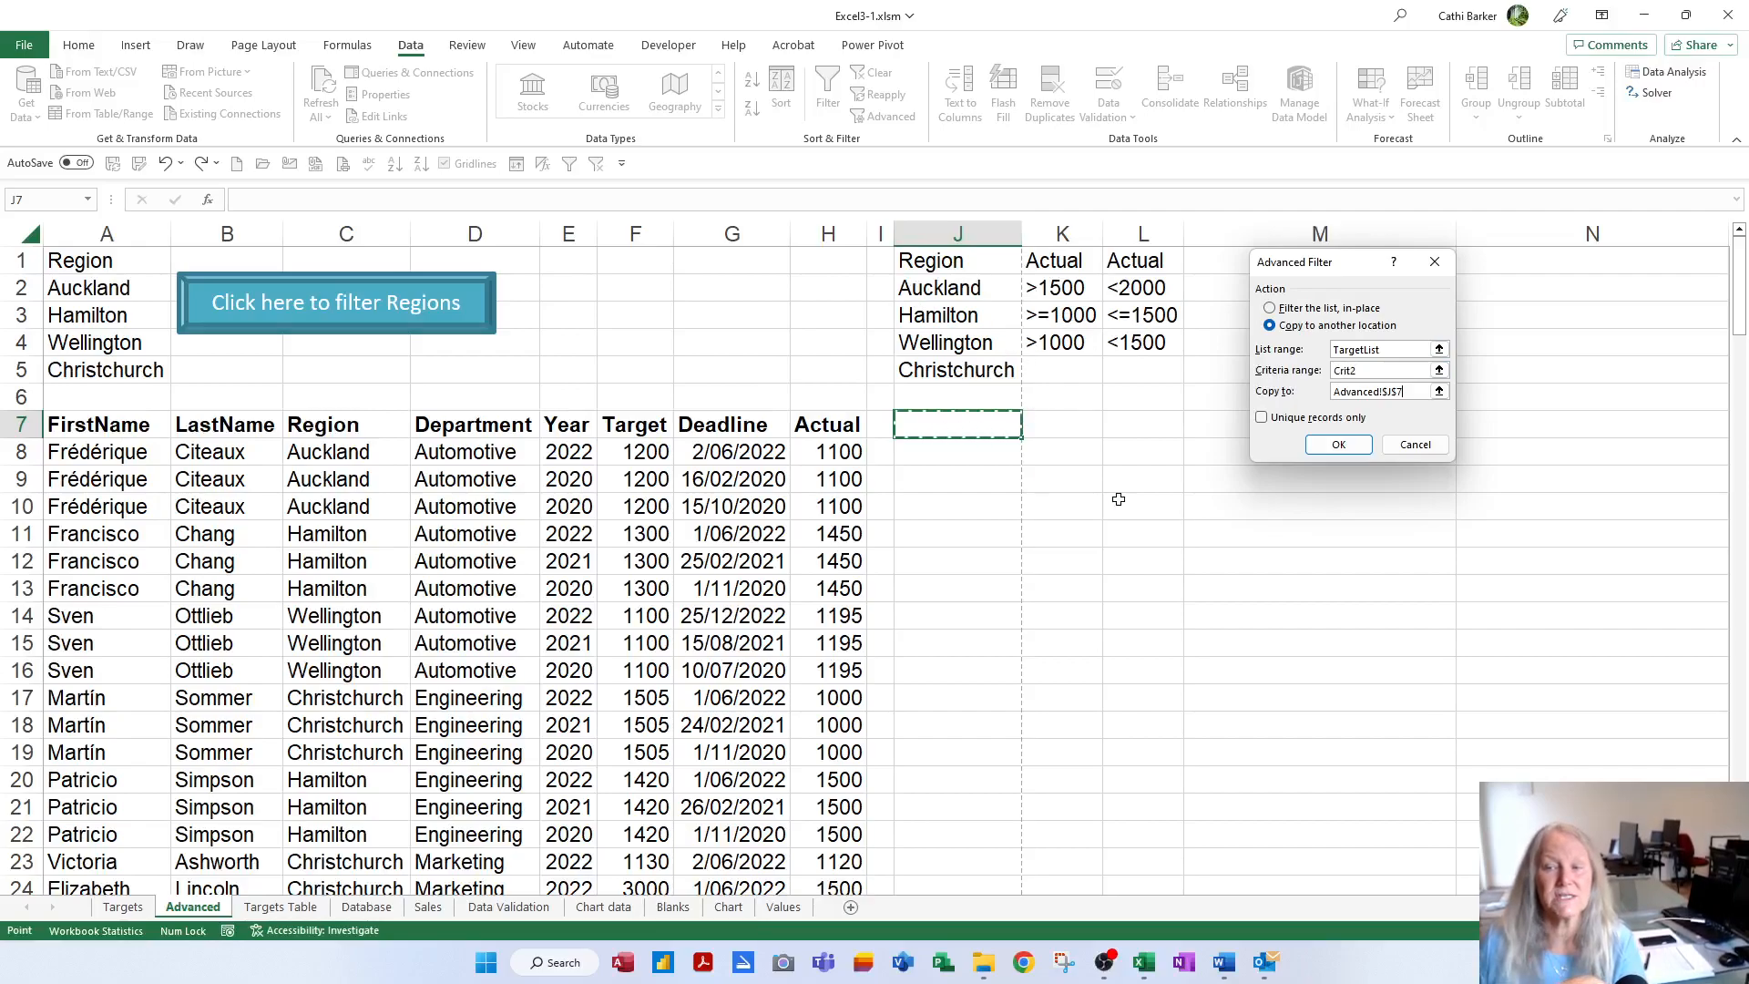
{"action": "left_click", "coordinate": [1360, 450]}
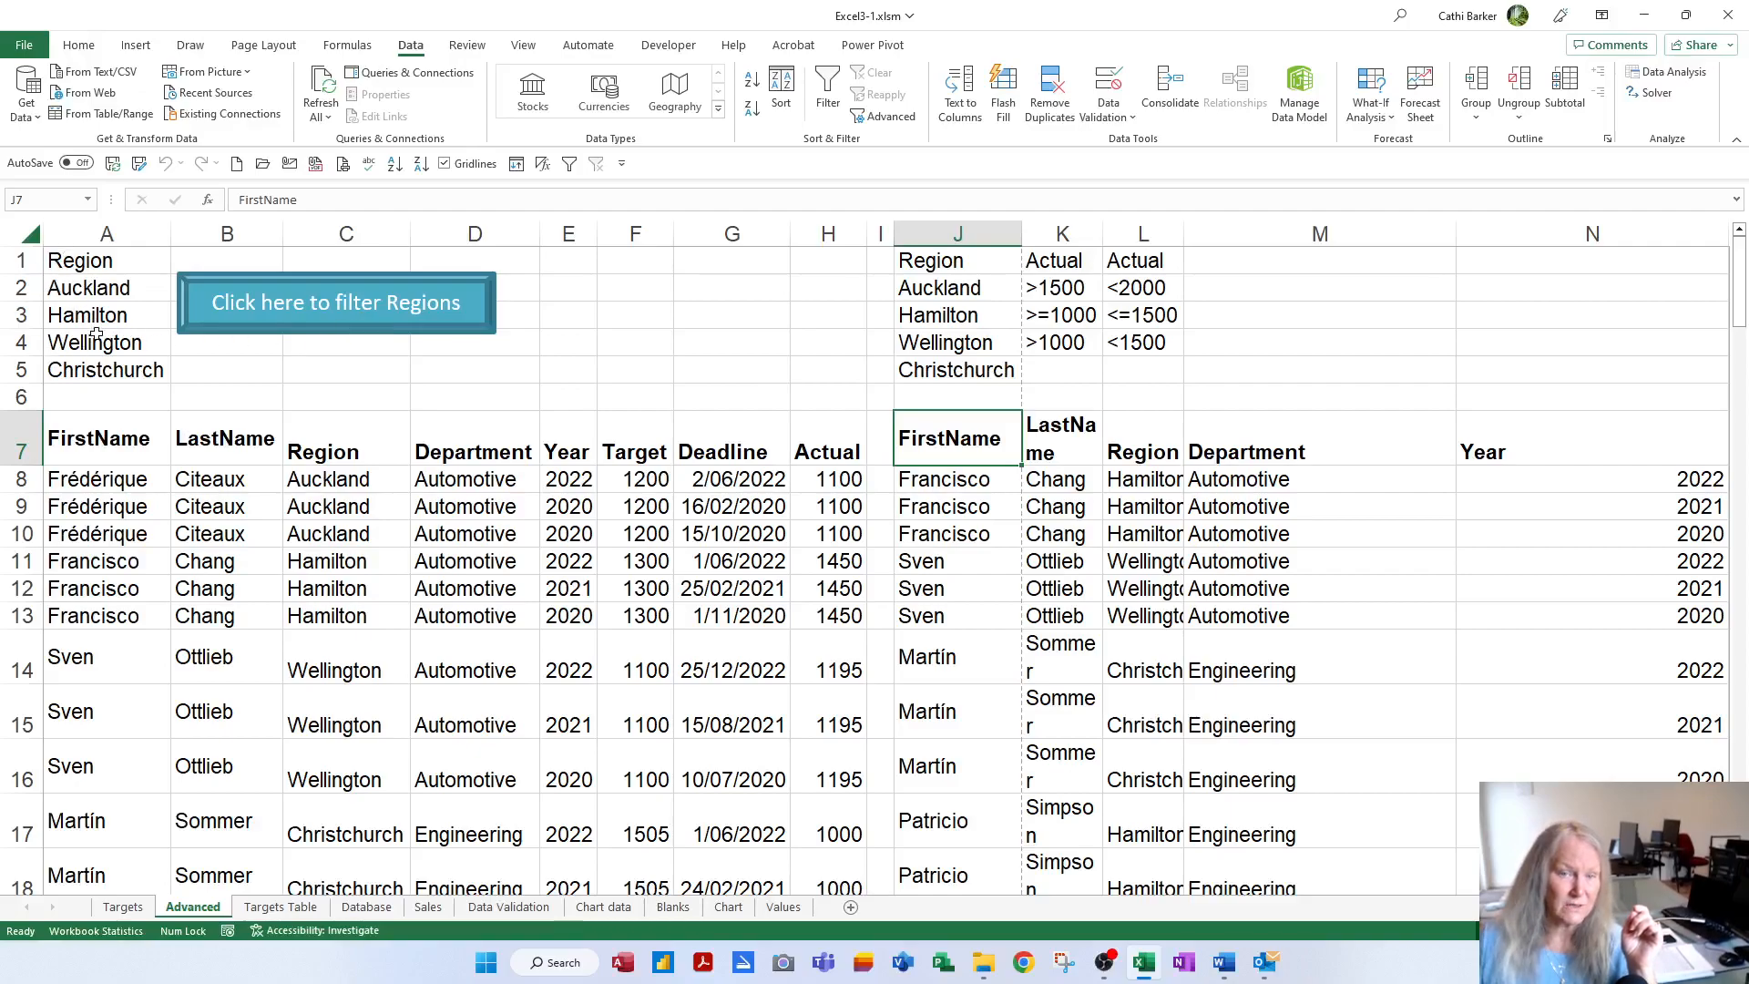
Scroll through the filtered copy under the J7 FirstName heading to review the matching records
{"action": "left_click", "coordinate": [314, 321]}
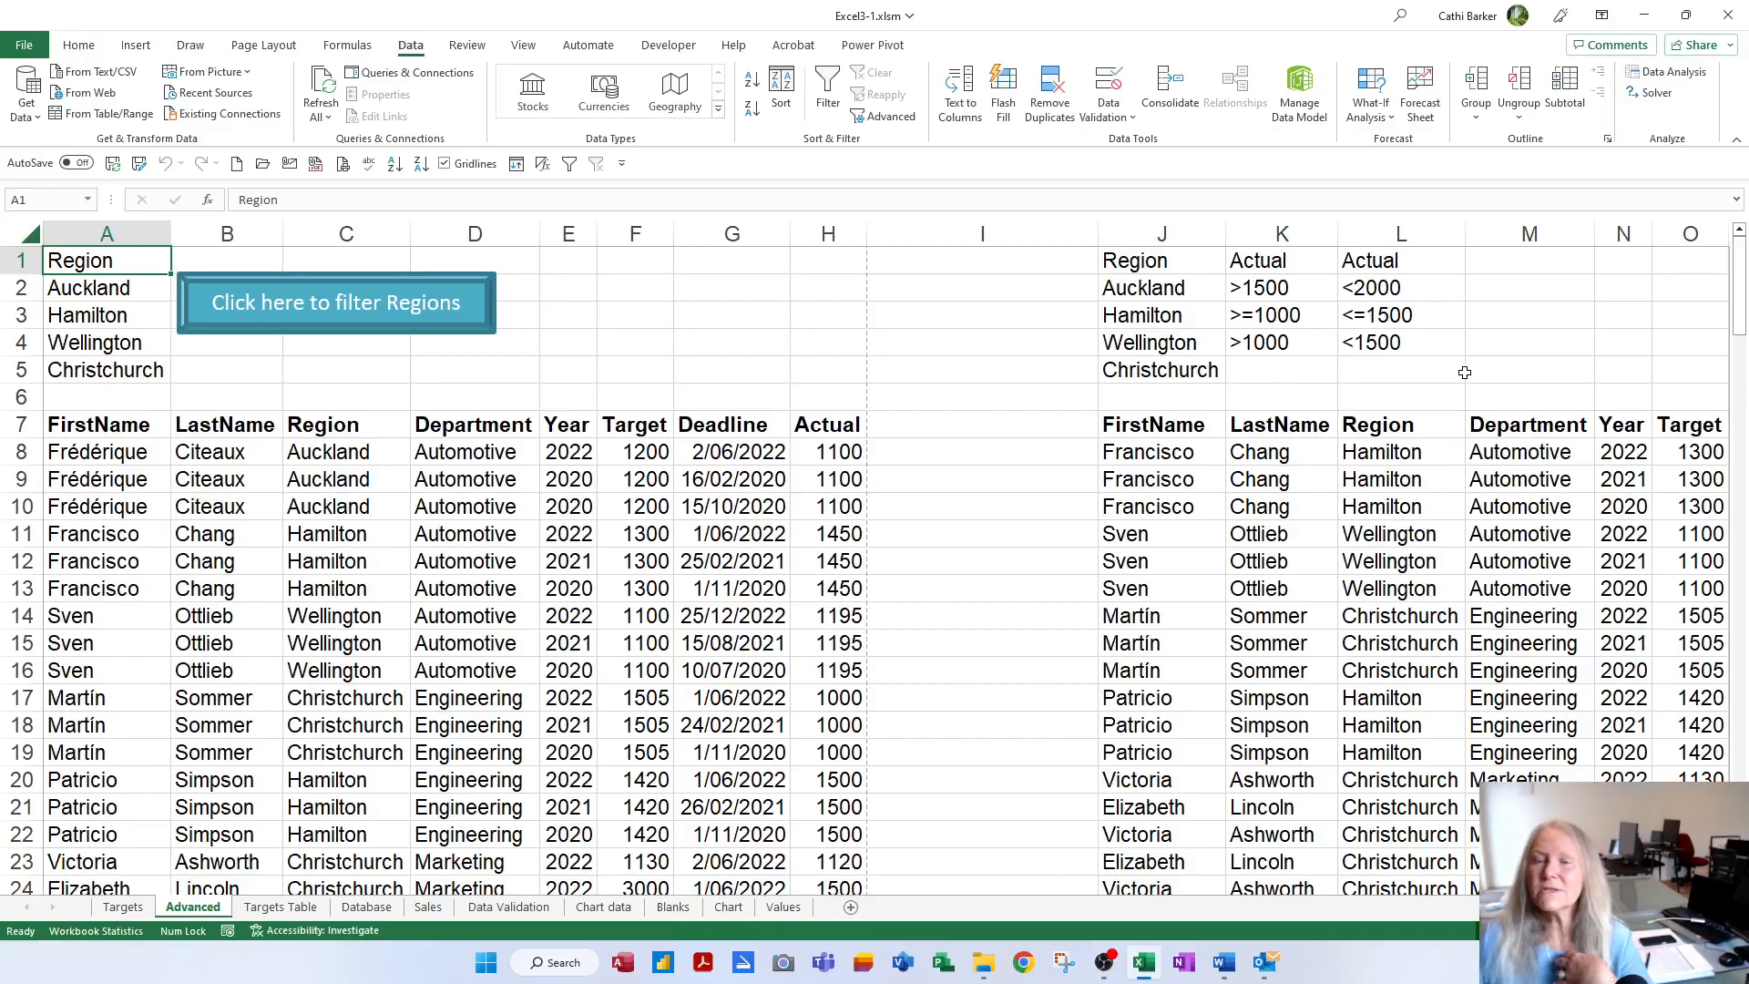
{"action": "left_click", "coordinate": [1184, 428]}
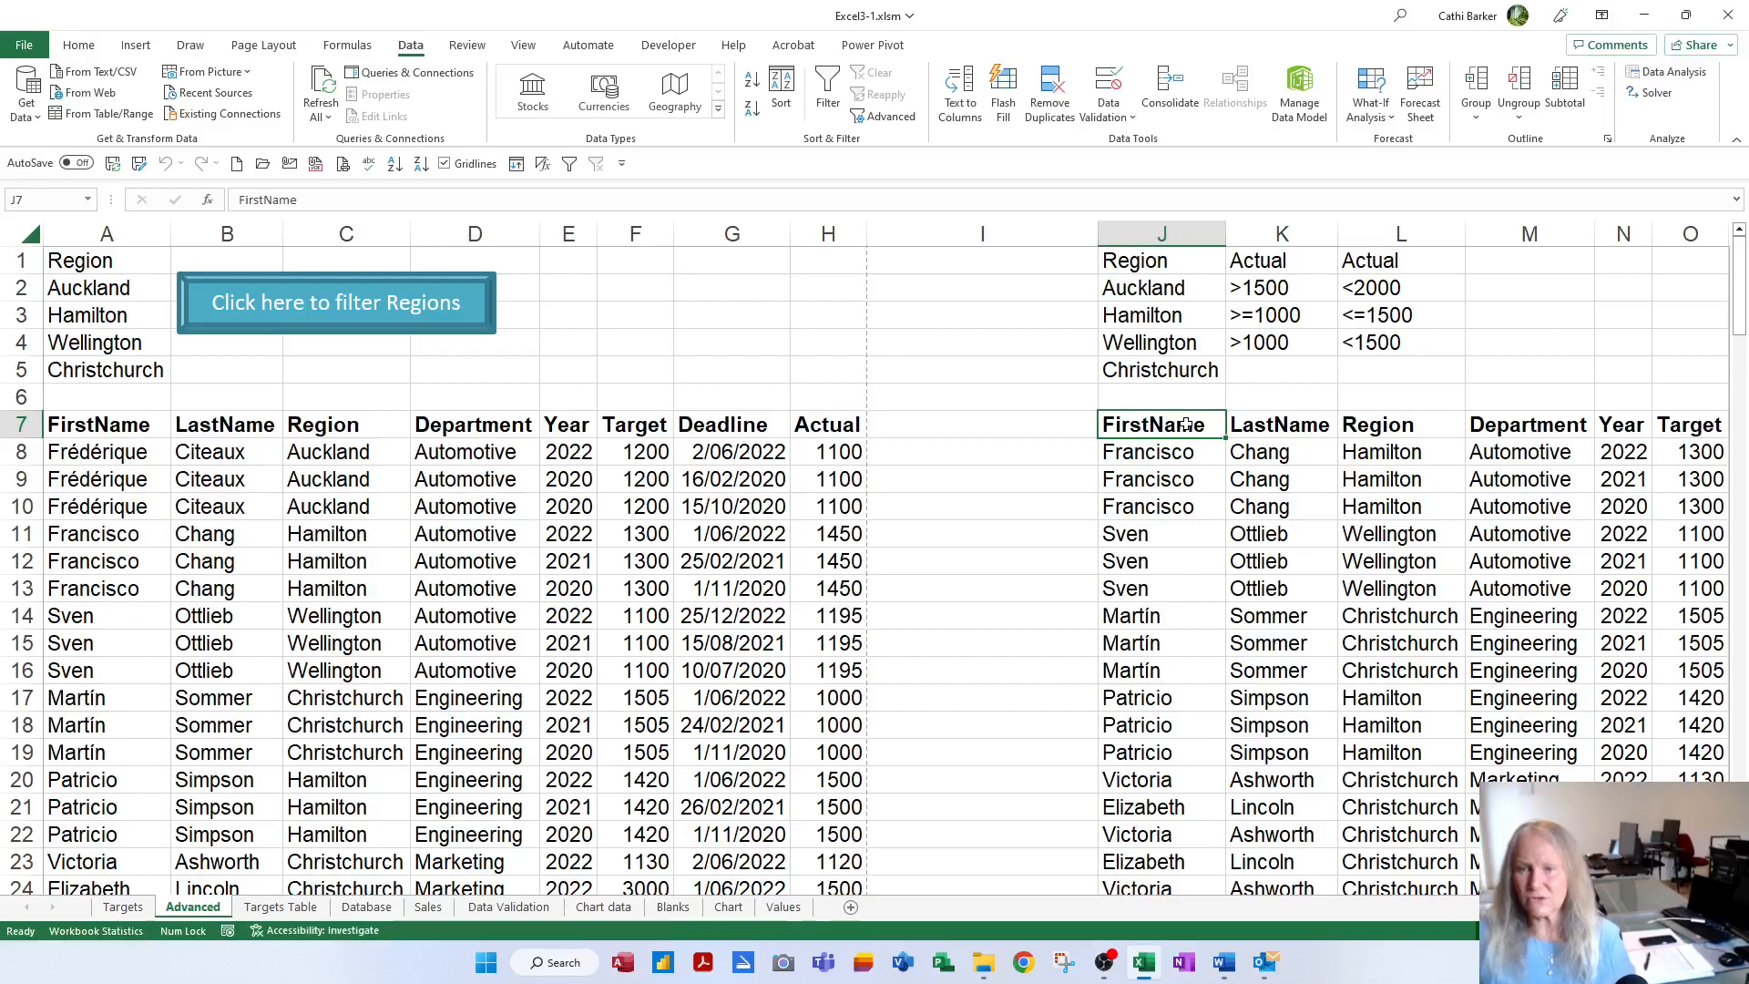
{"action": "scroll", "coordinate": [1451, 643], "scroll_direction": "down", "scroll_amount": 5}
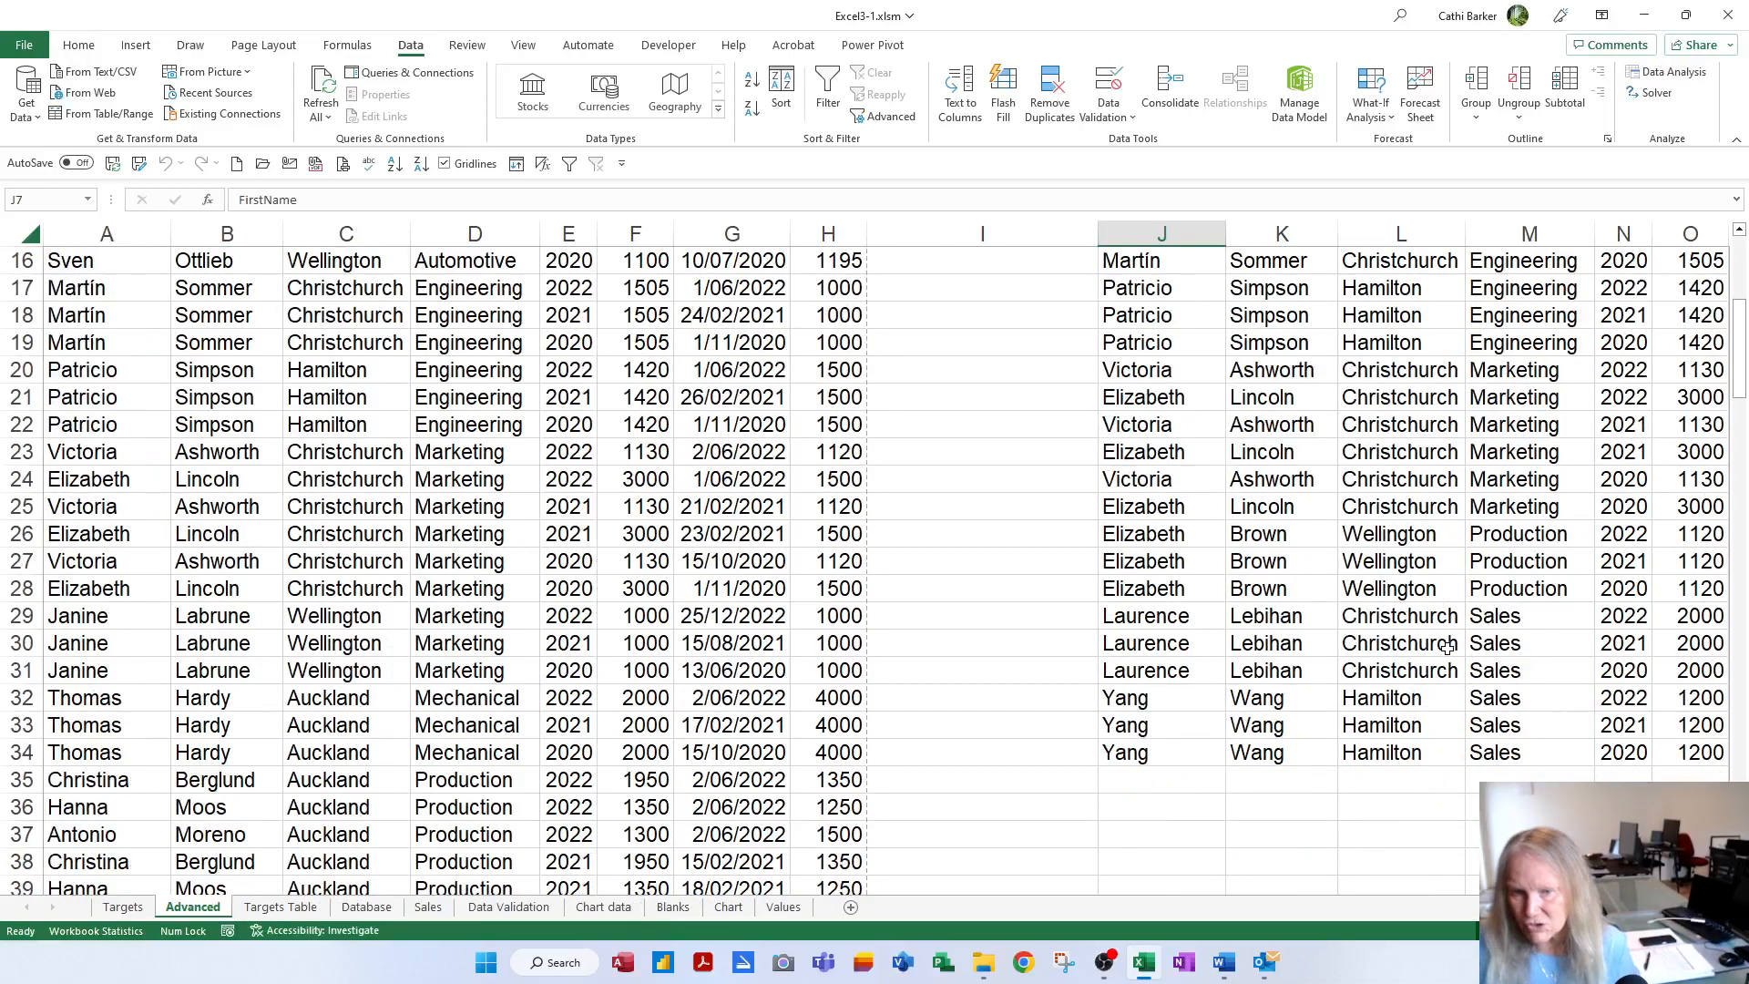
{"action": "scroll", "coordinate": [1449, 645], "scroll_direction": "up", "scroll_amount": 5}
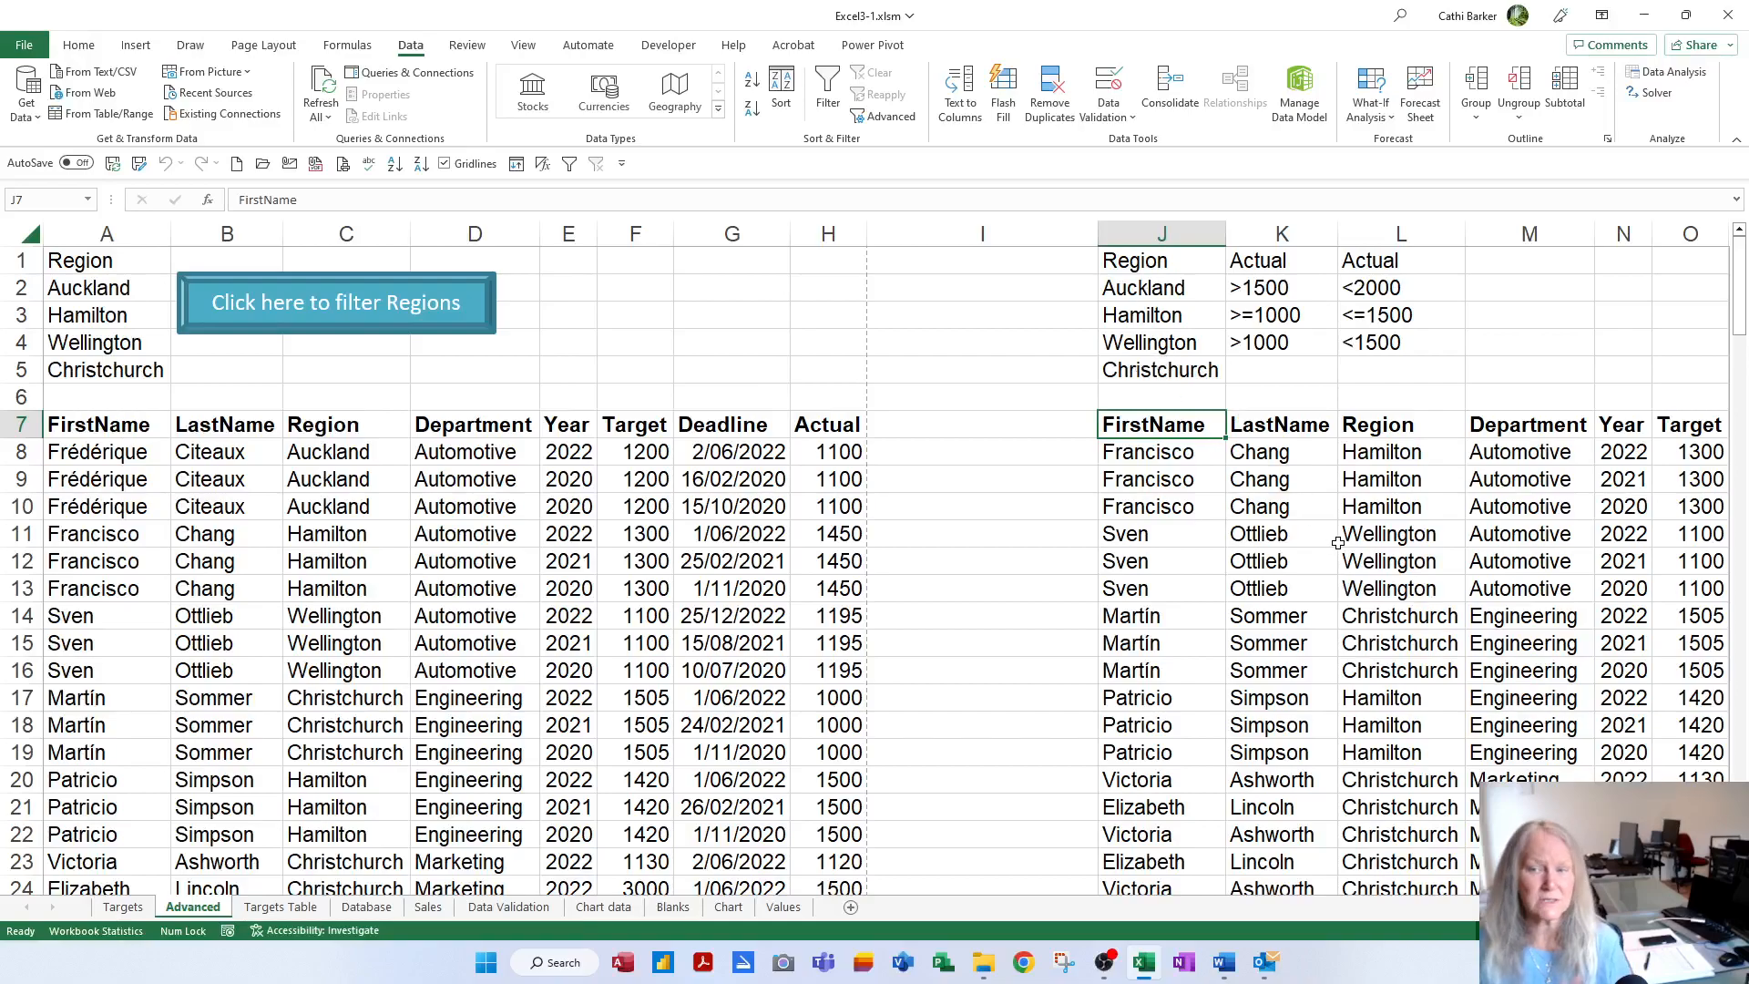
{"action": "scroll", "coordinate": [1375, 579], "scroll_direction": "down", "scroll_amount": 6}
{"action": "scroll", "coordinate": [1380, 588], "scroll_direction": "down", "scroll_amount": 9}
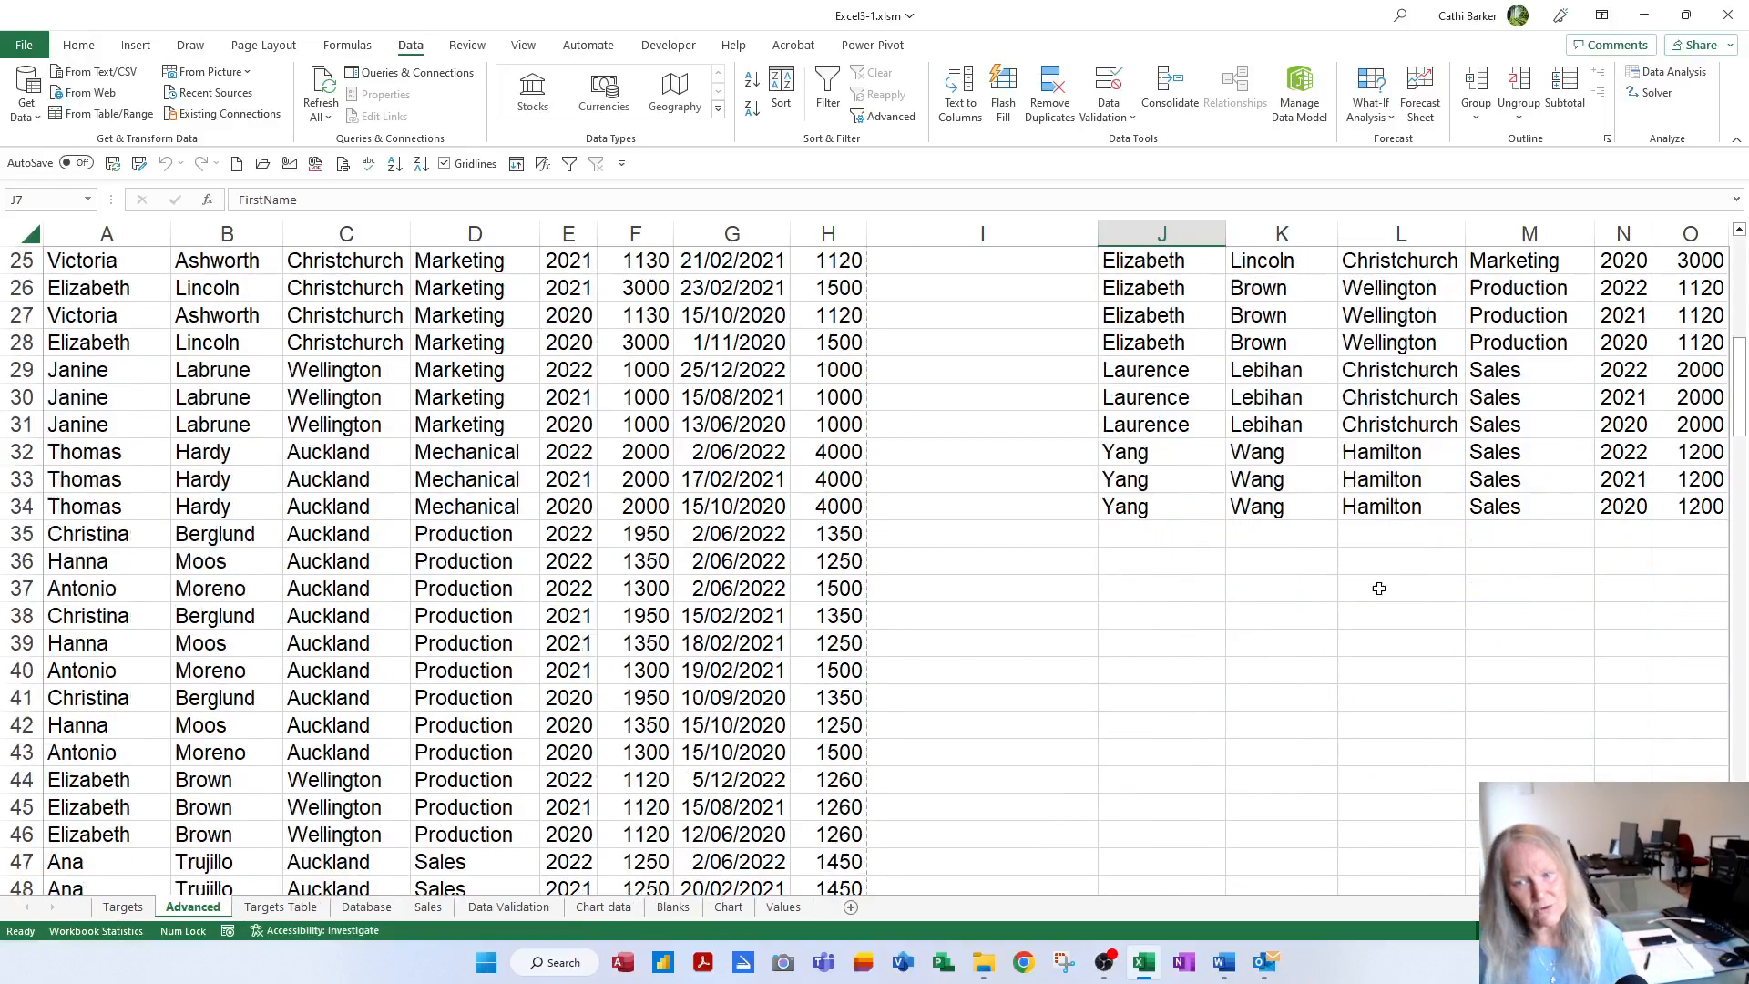
{"action": "scroll", "coordinate": [1382, 596], "scroll_direction": "up", "scroll_amount": 15}
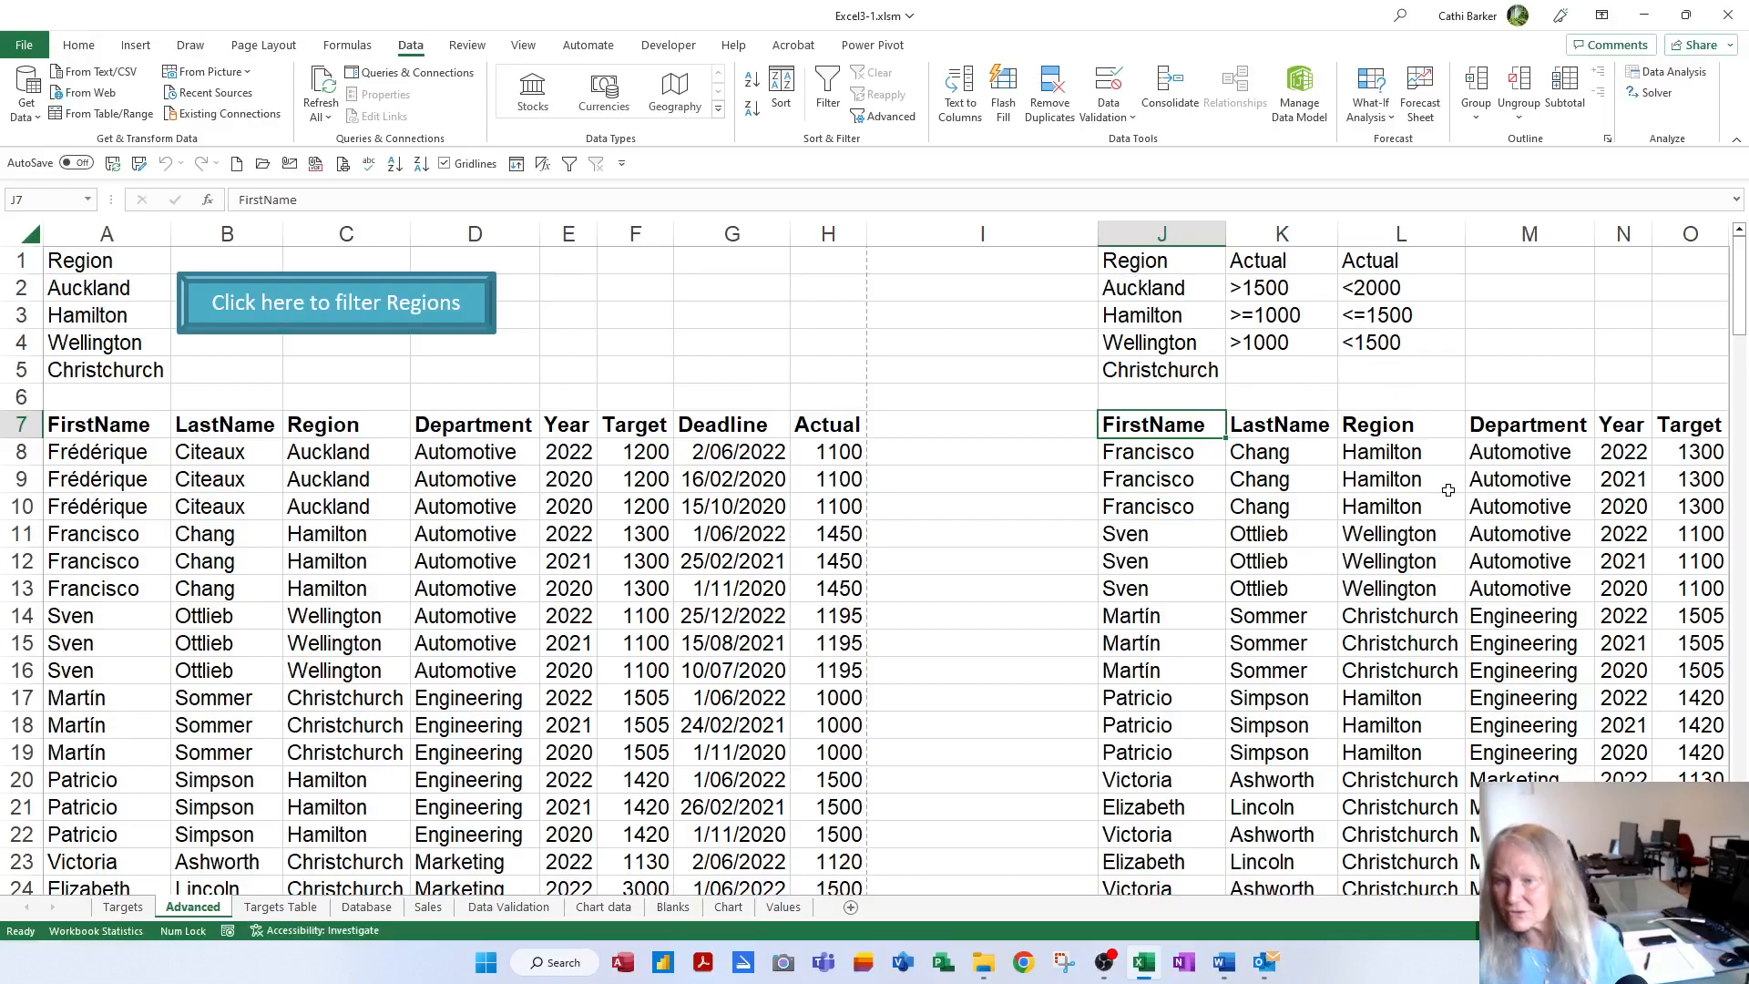
{"action": "scroll", "coordinate": [1434, 646], "scroll_direction": "down", "scroll_amount": 5}
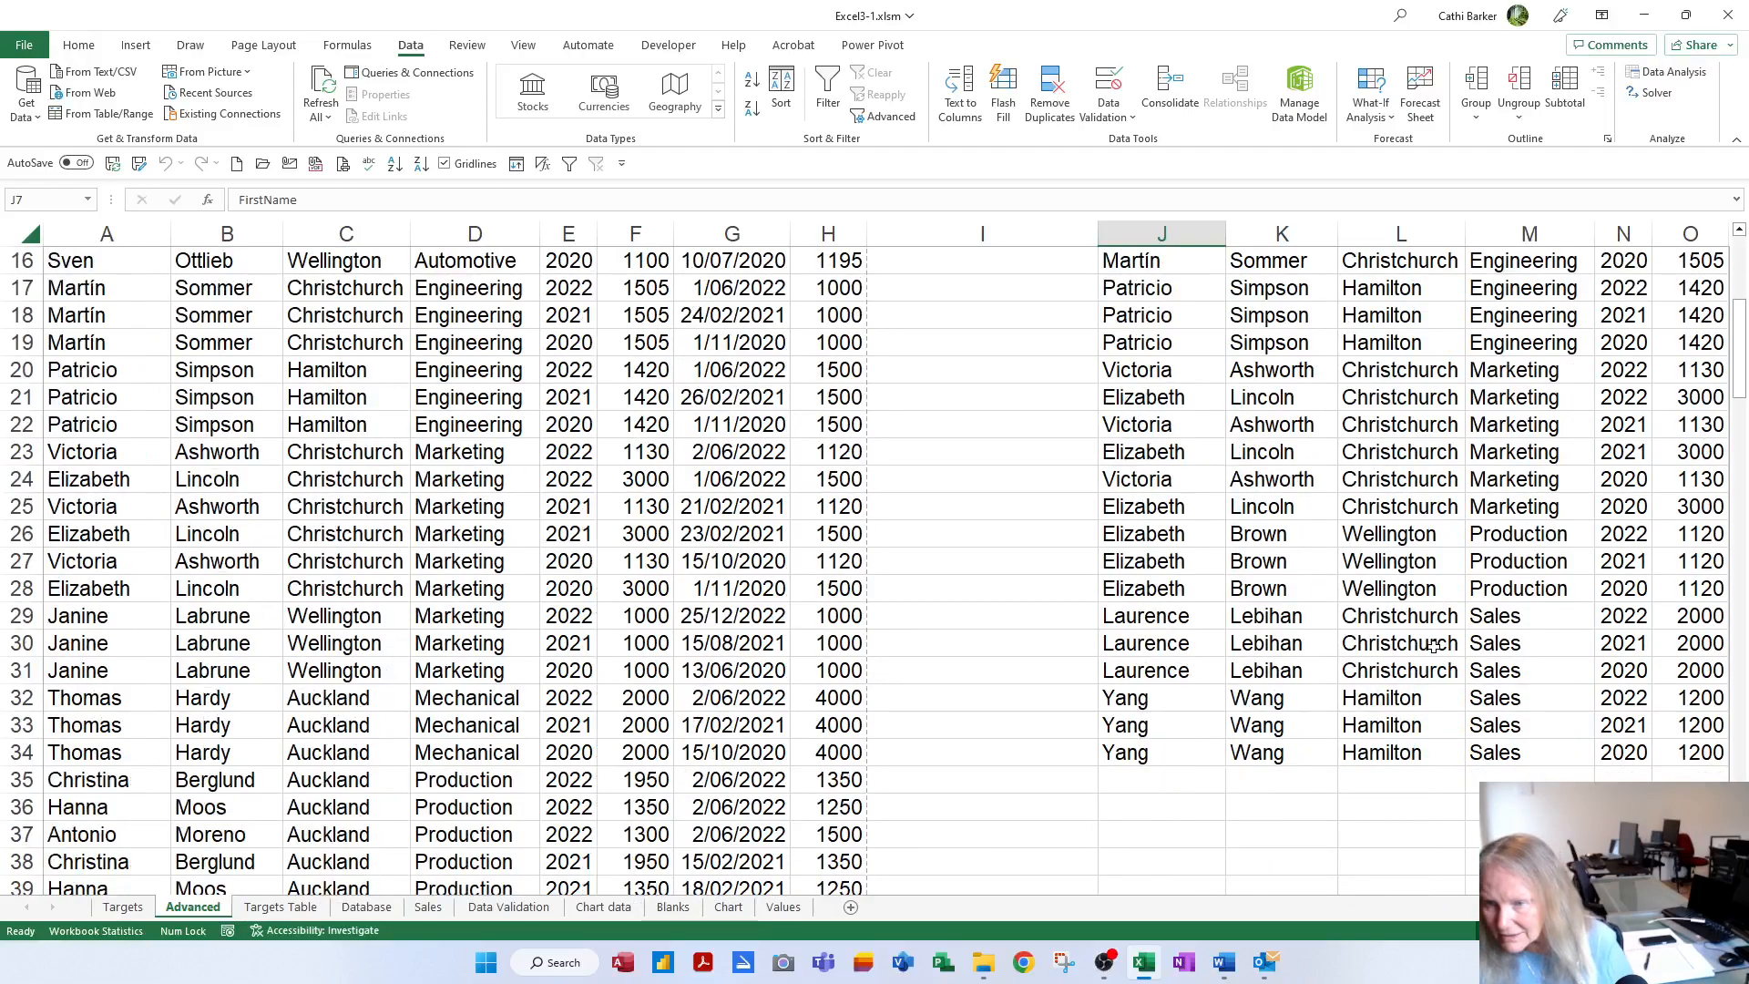
{"action": "scroll", "coordinate": [1434, 646], "scroll_direction": "up", "scroll_amount": 5}
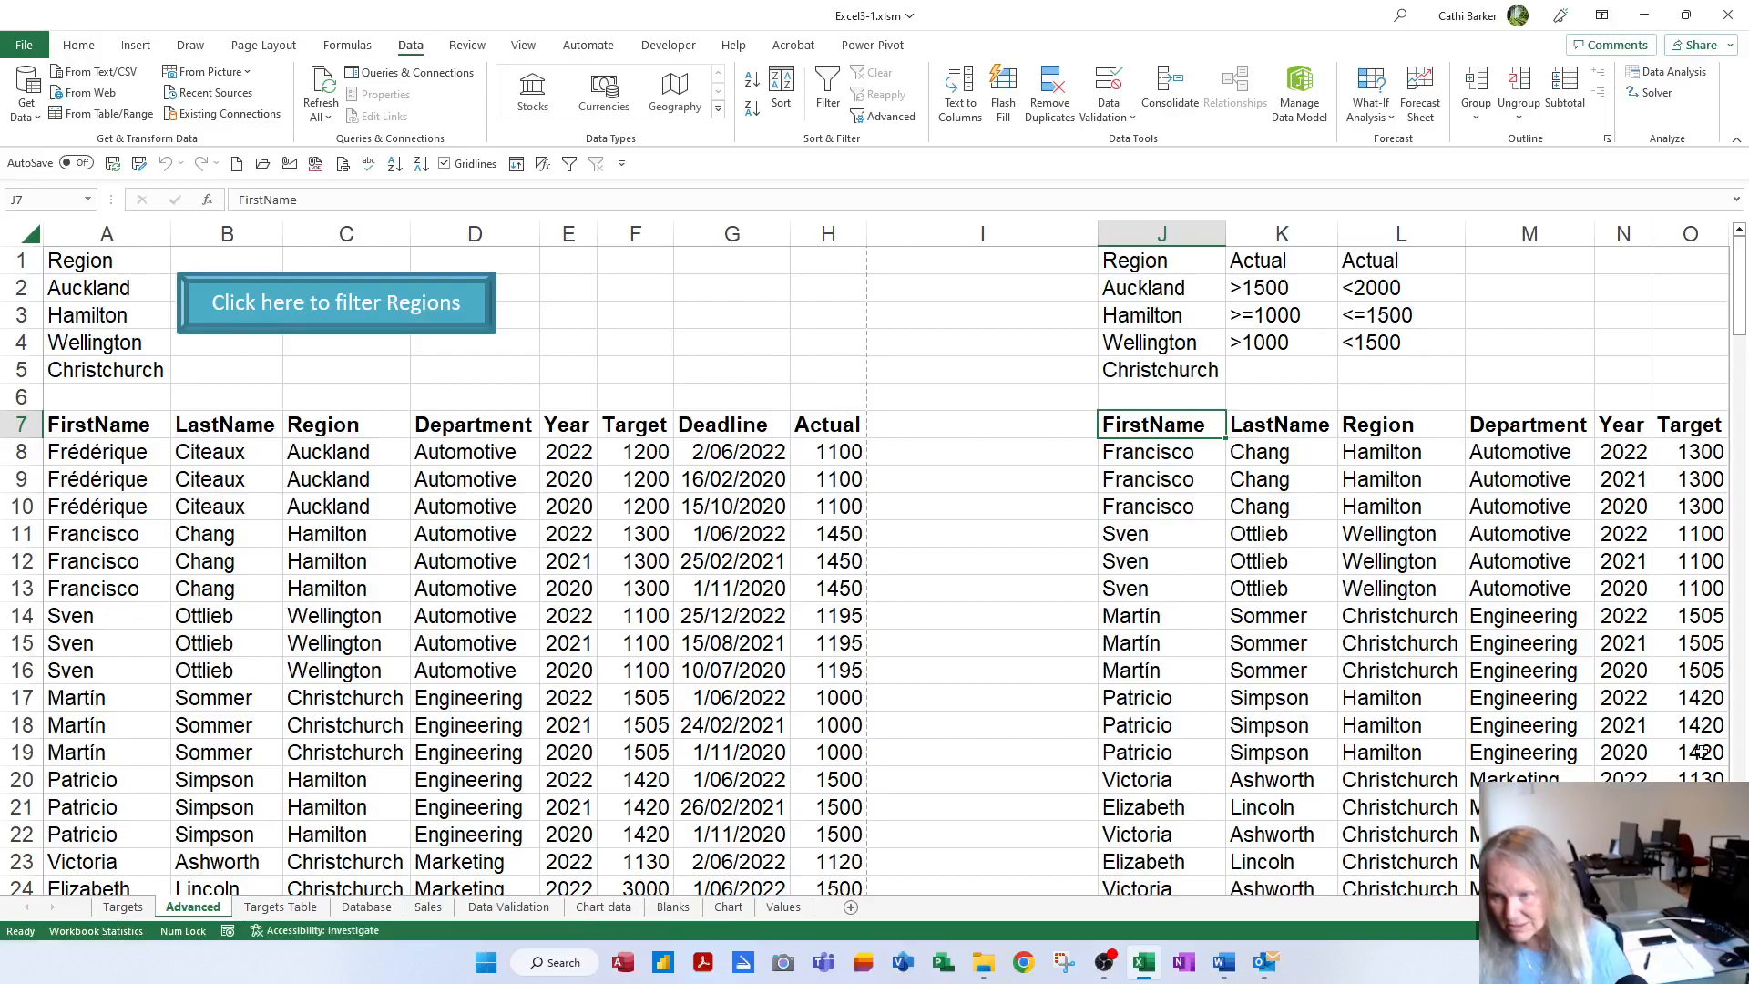
{"action": "scroll", "coordinate": [1700, 753], "scroll_direction": "down", "scroll_amount": 4}
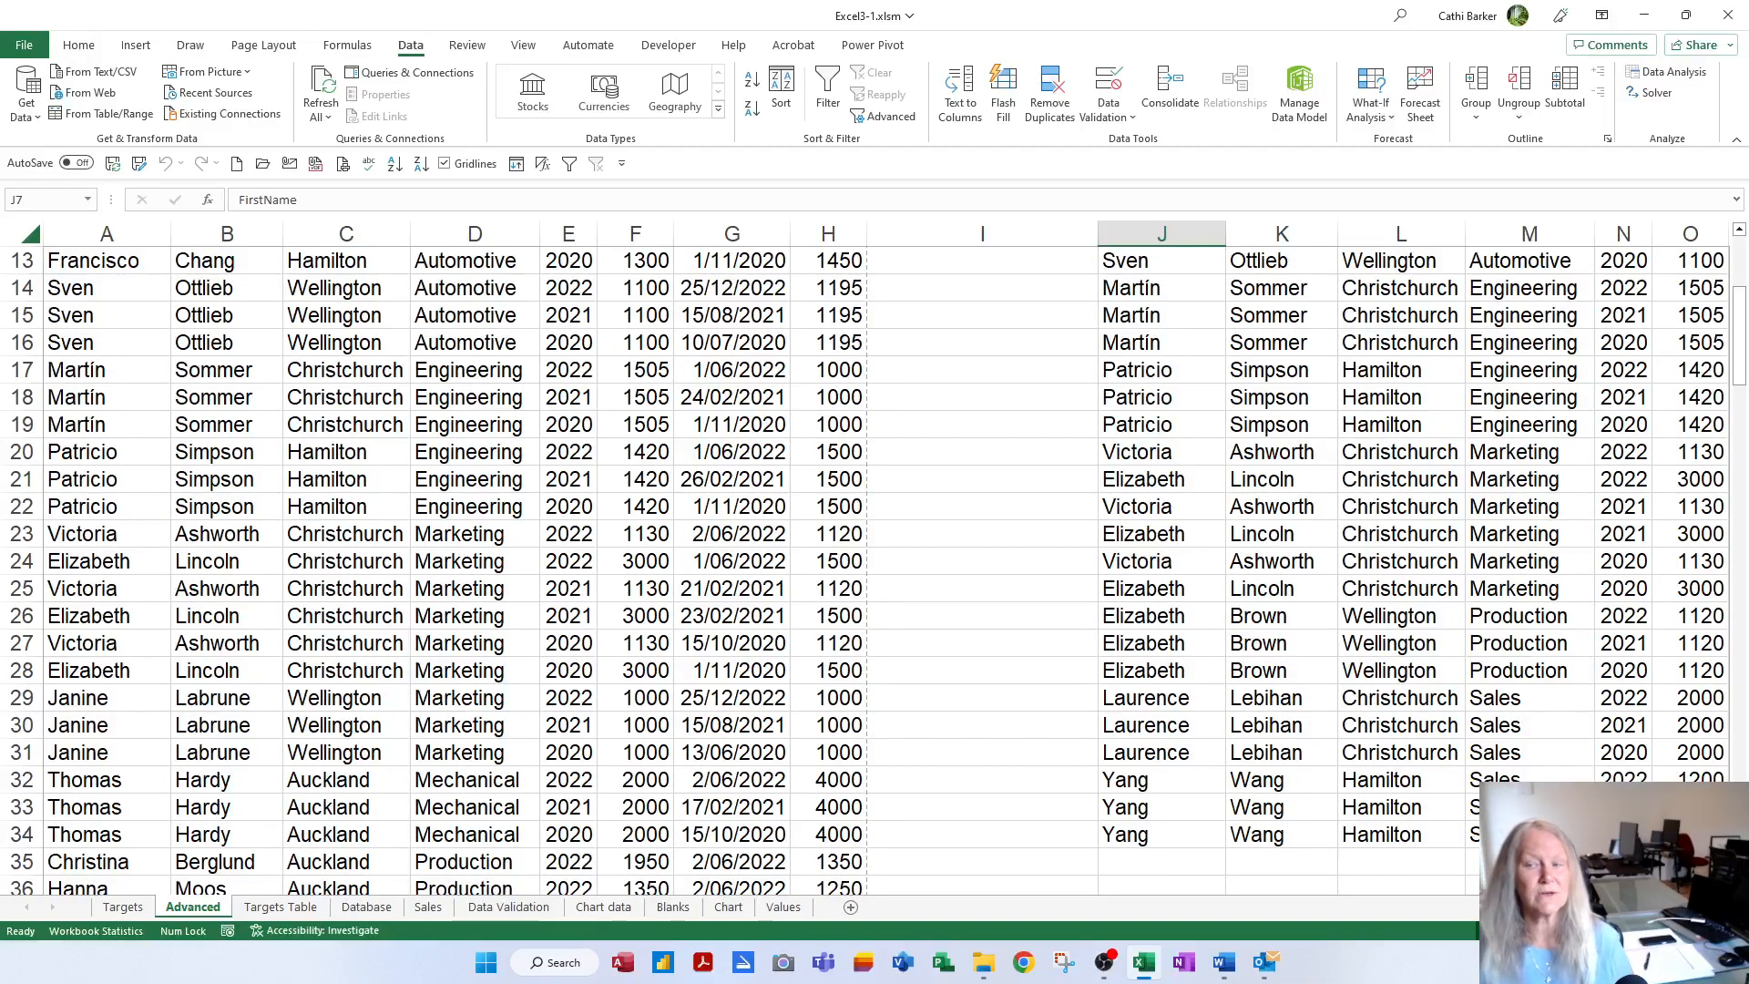
{"action": "scroll", "coordinate": [875, 564], "scroll_direction": "up", "scroll_amount": 4}
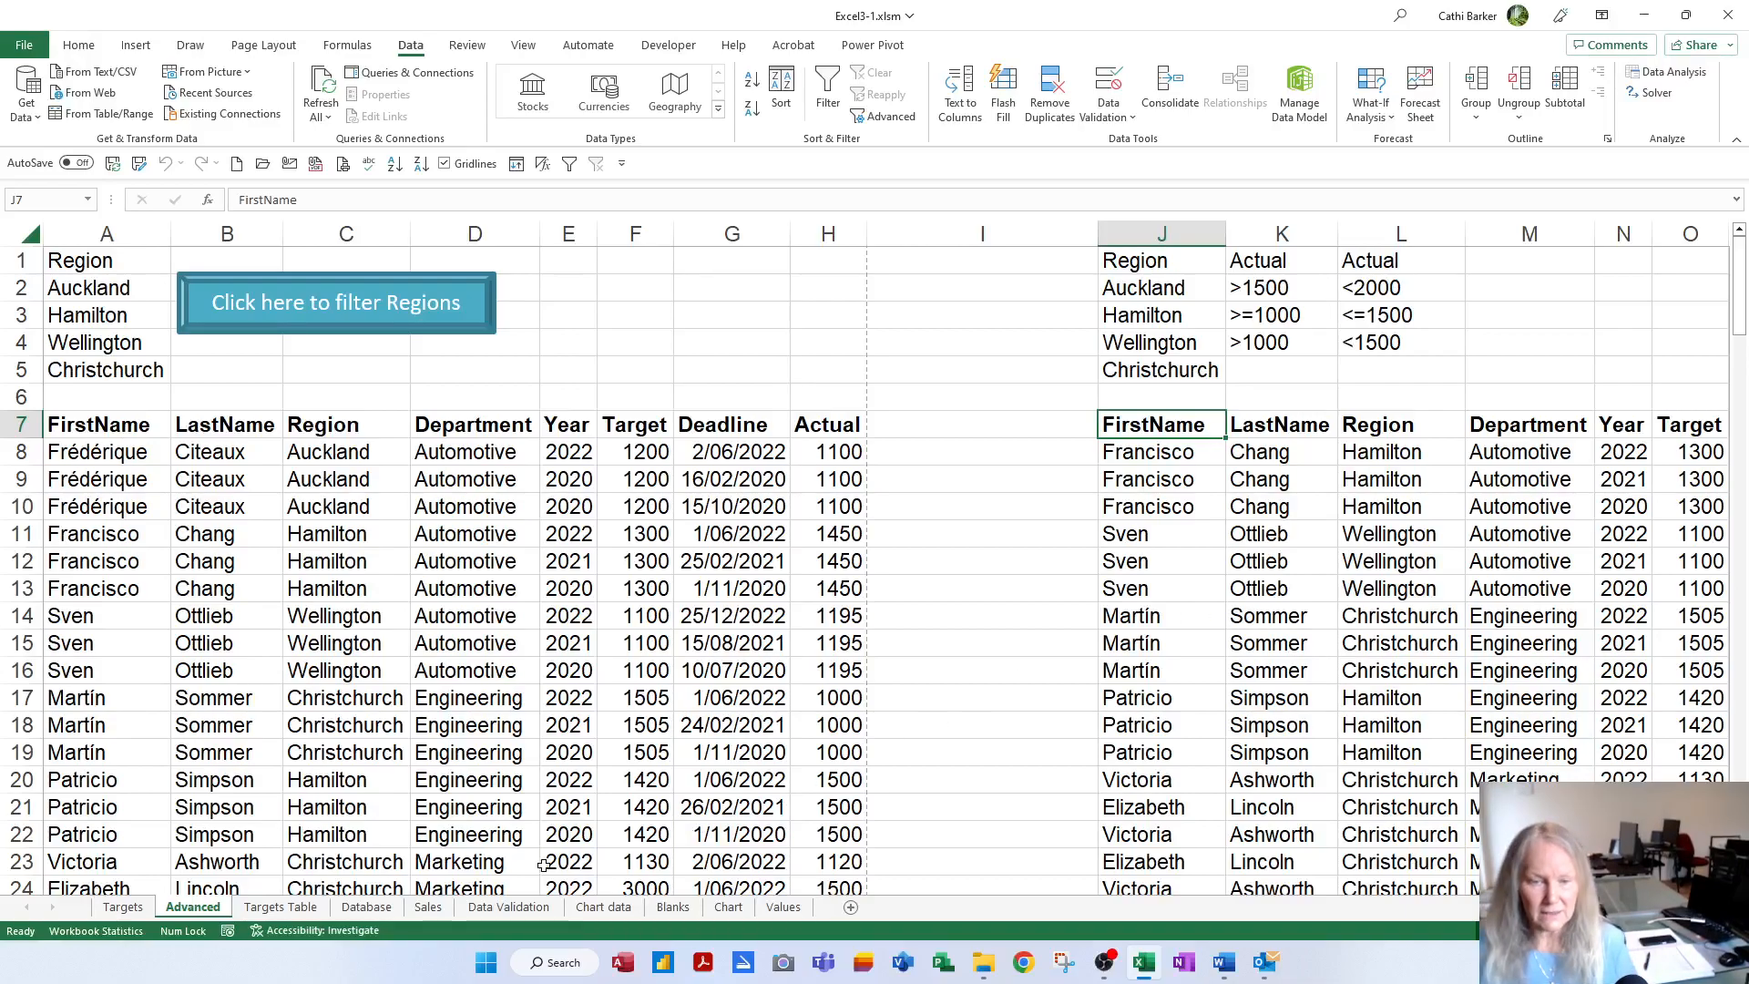
Start recording macro Crit2Filter with an author-and-date description, then select the filtered copy from J7
{"action": "left_click", "coordinate": [228, 930]}
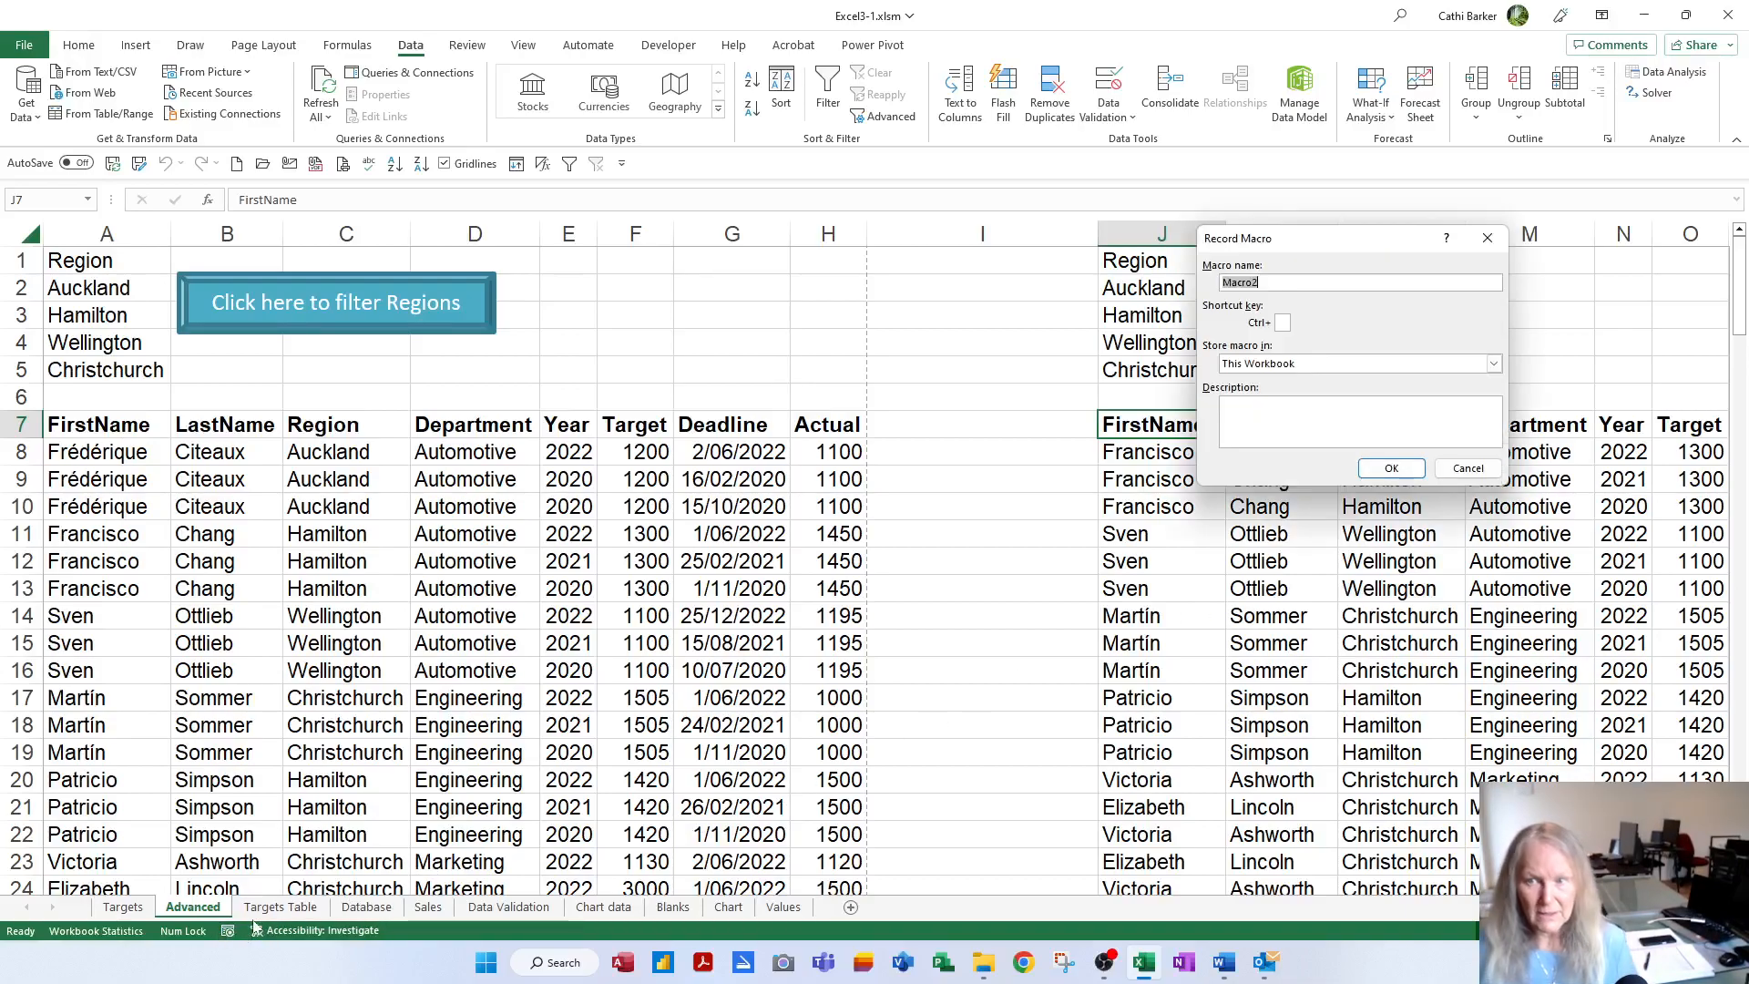
{"action": "type", "text": "Crit2Filter"}
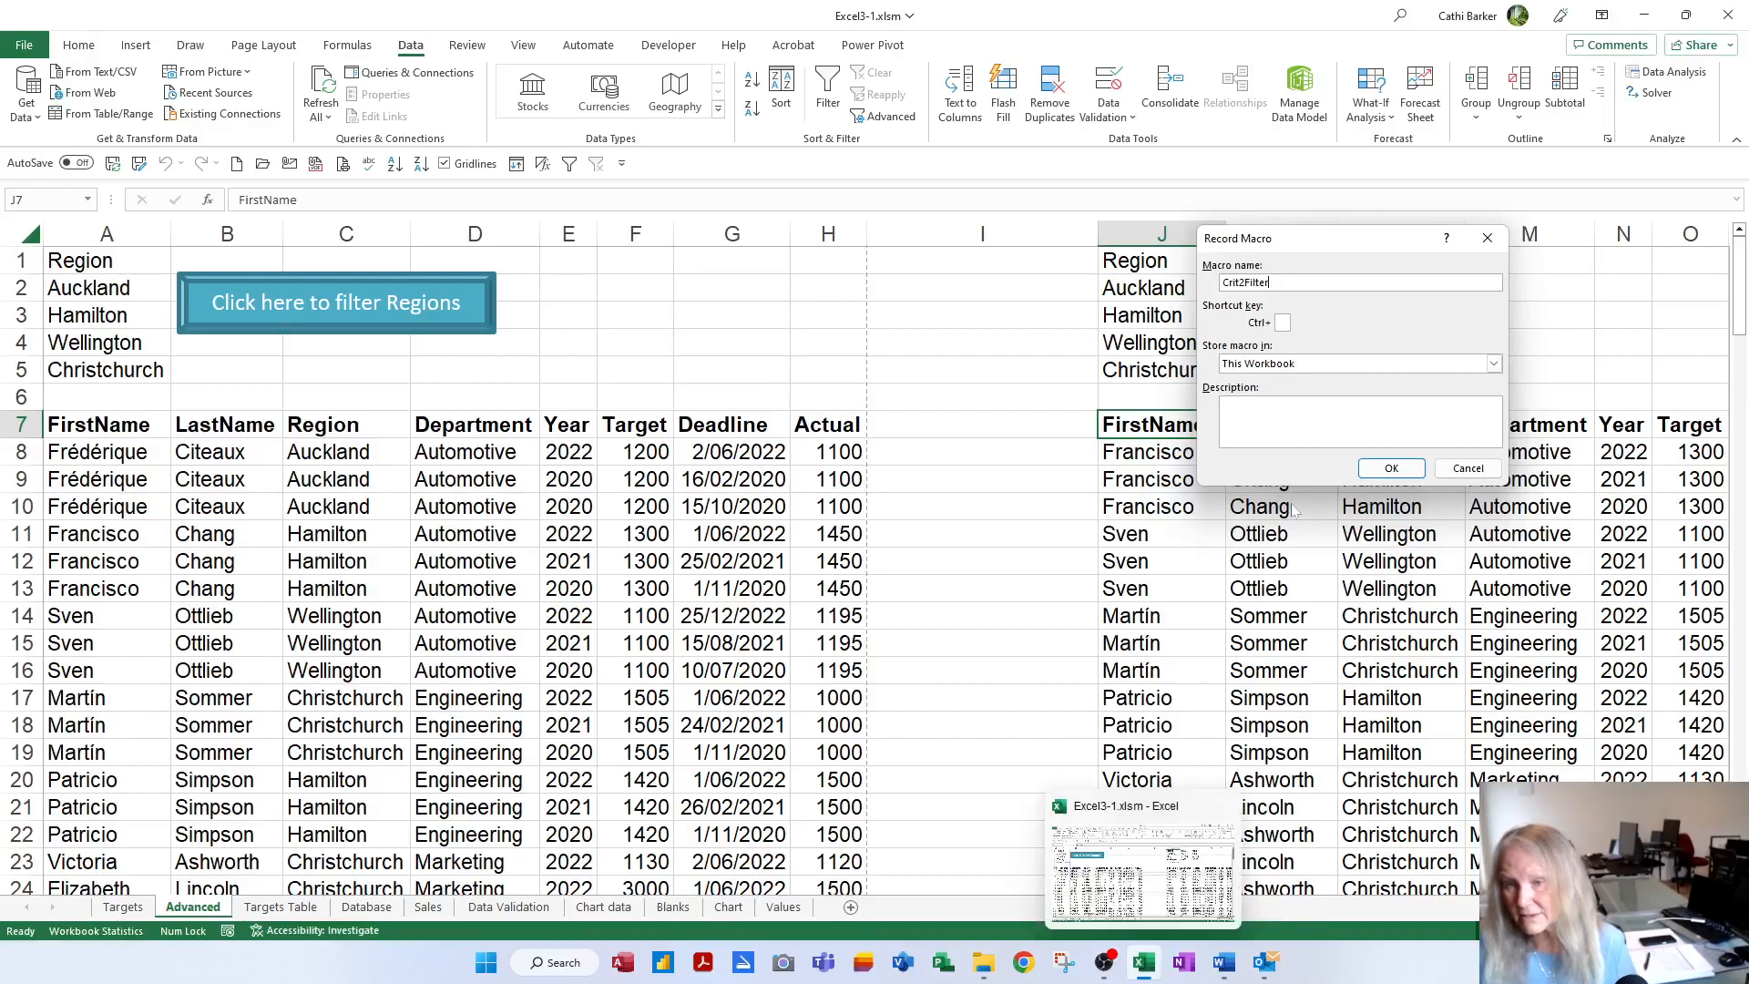
{"action": "left_click", "coordinate": [1288, 421]}
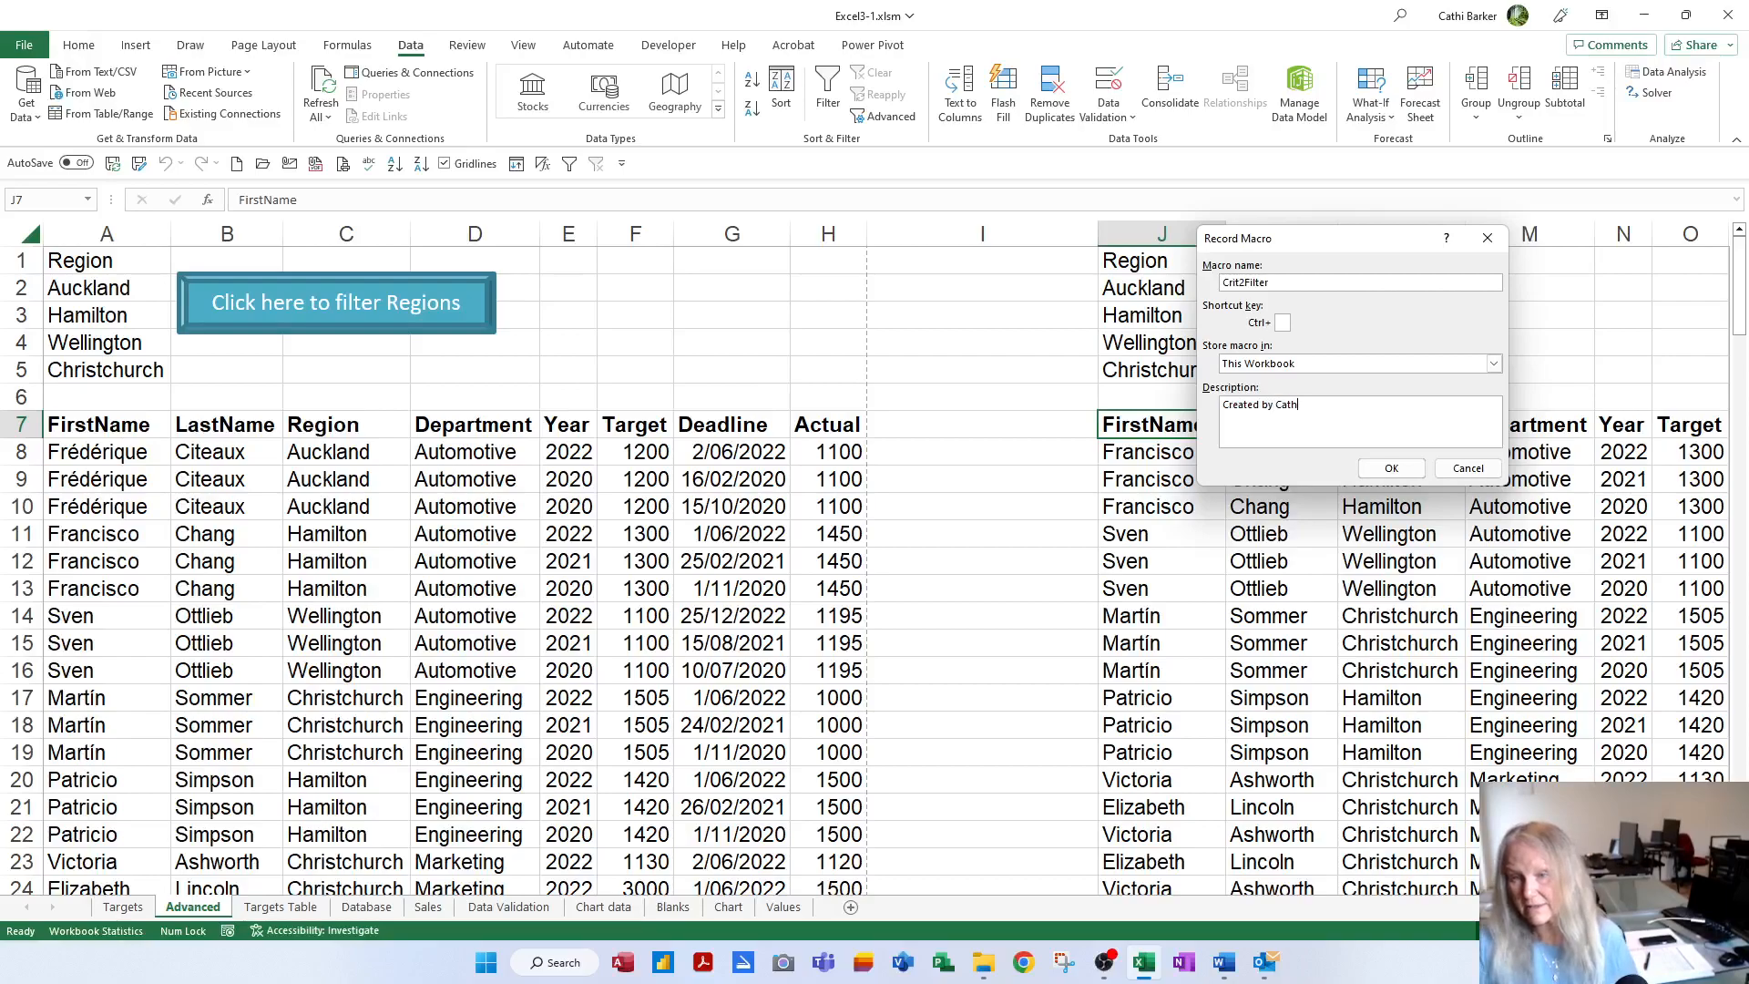
{"action": "type", "text": "Created by Cathi Barker January 2023"}
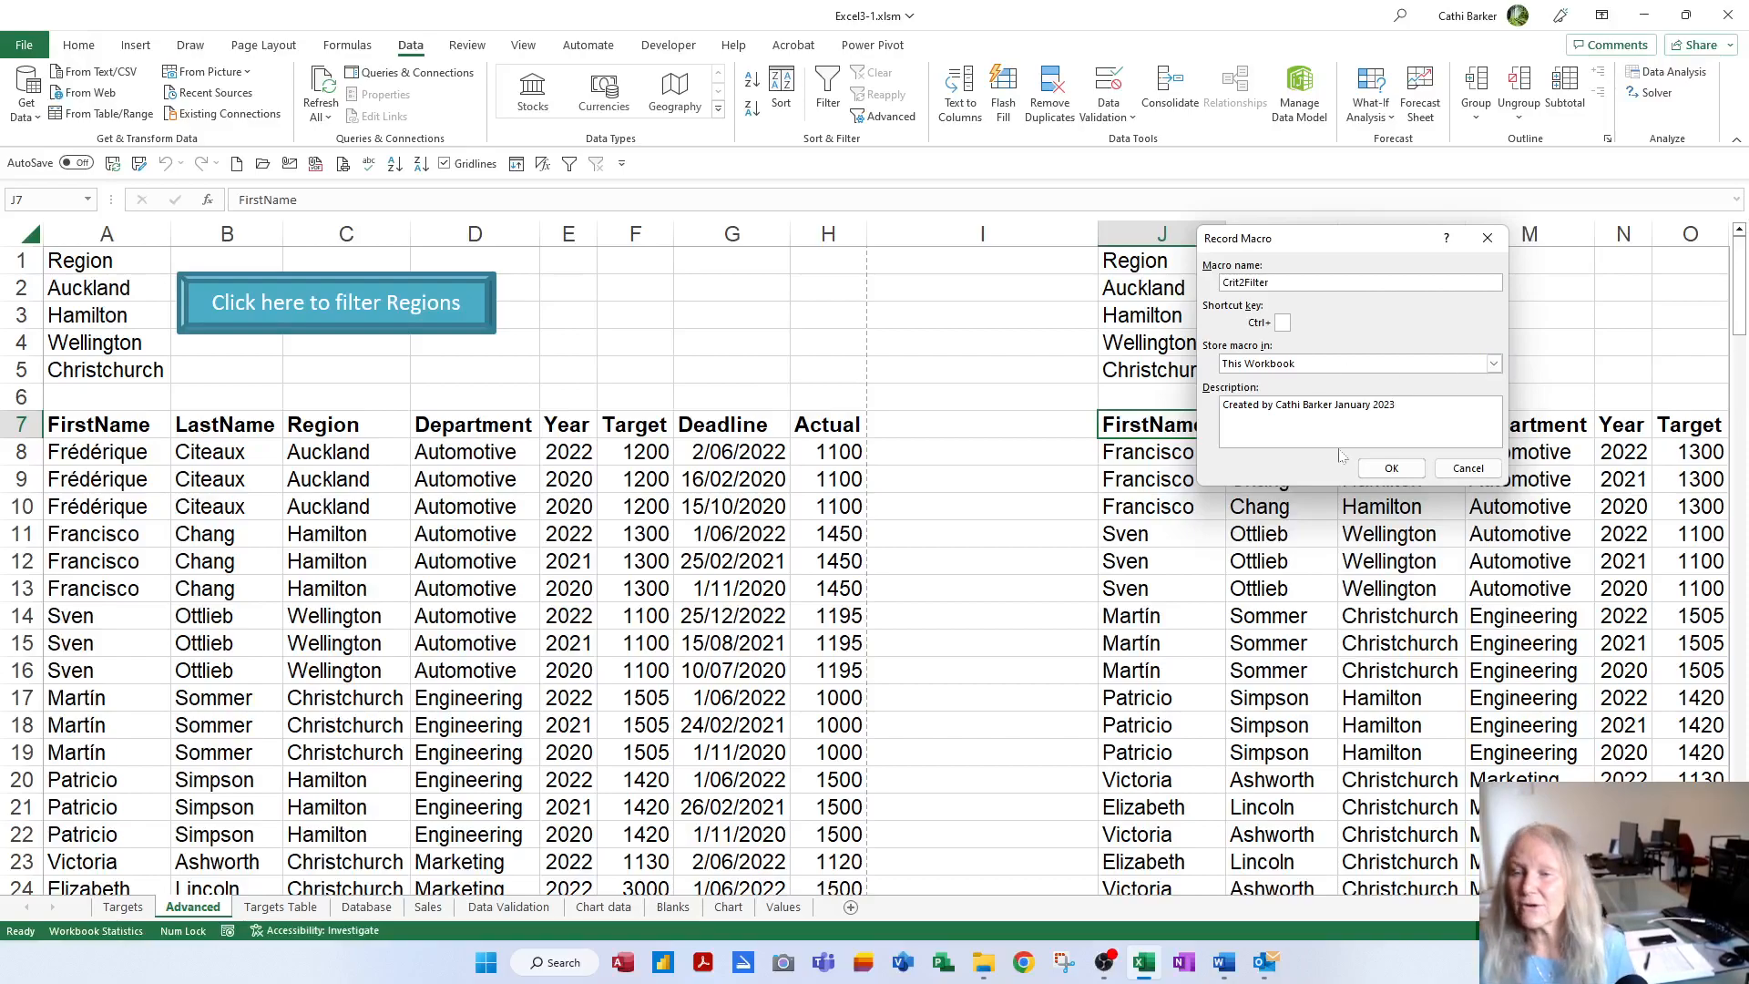
{"action": "left_click", "coordinate": [1391, 468]}
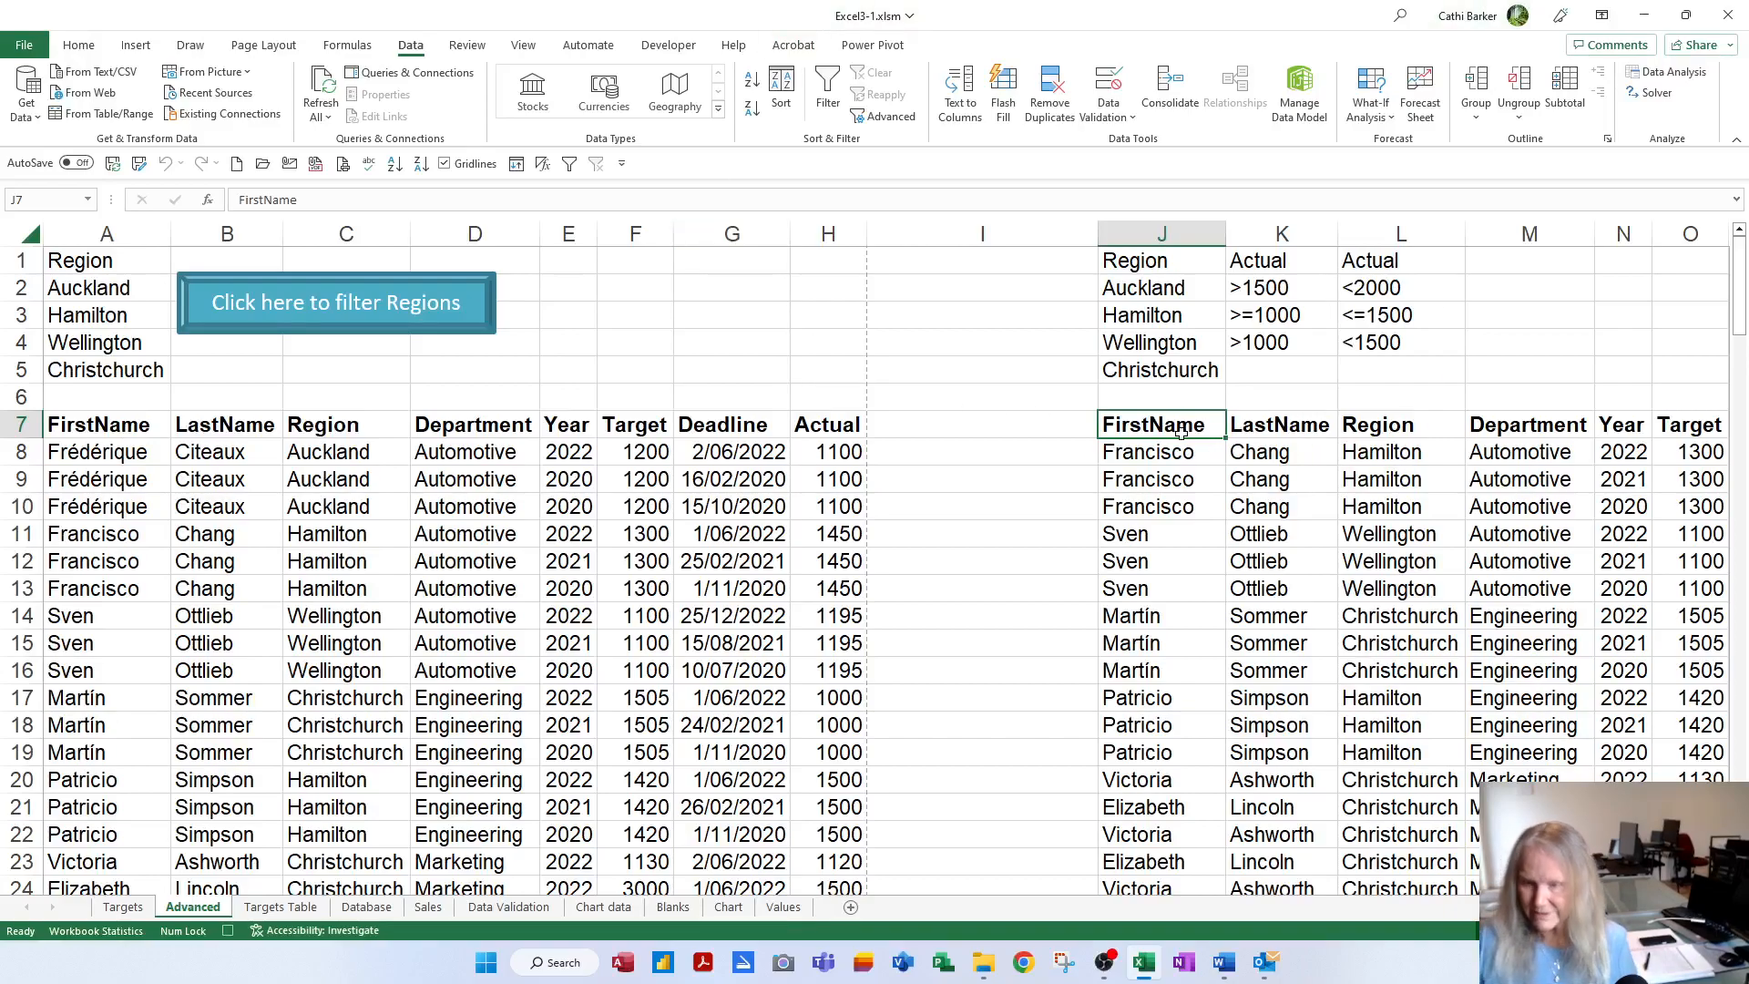
{"action": "key", "text": "ctrl+a"}
Clear the J7 output and rerun the Advanced Filter: TargetList, criteria Crit2, copied to J7
{"action": "key", "text": "Delete"}
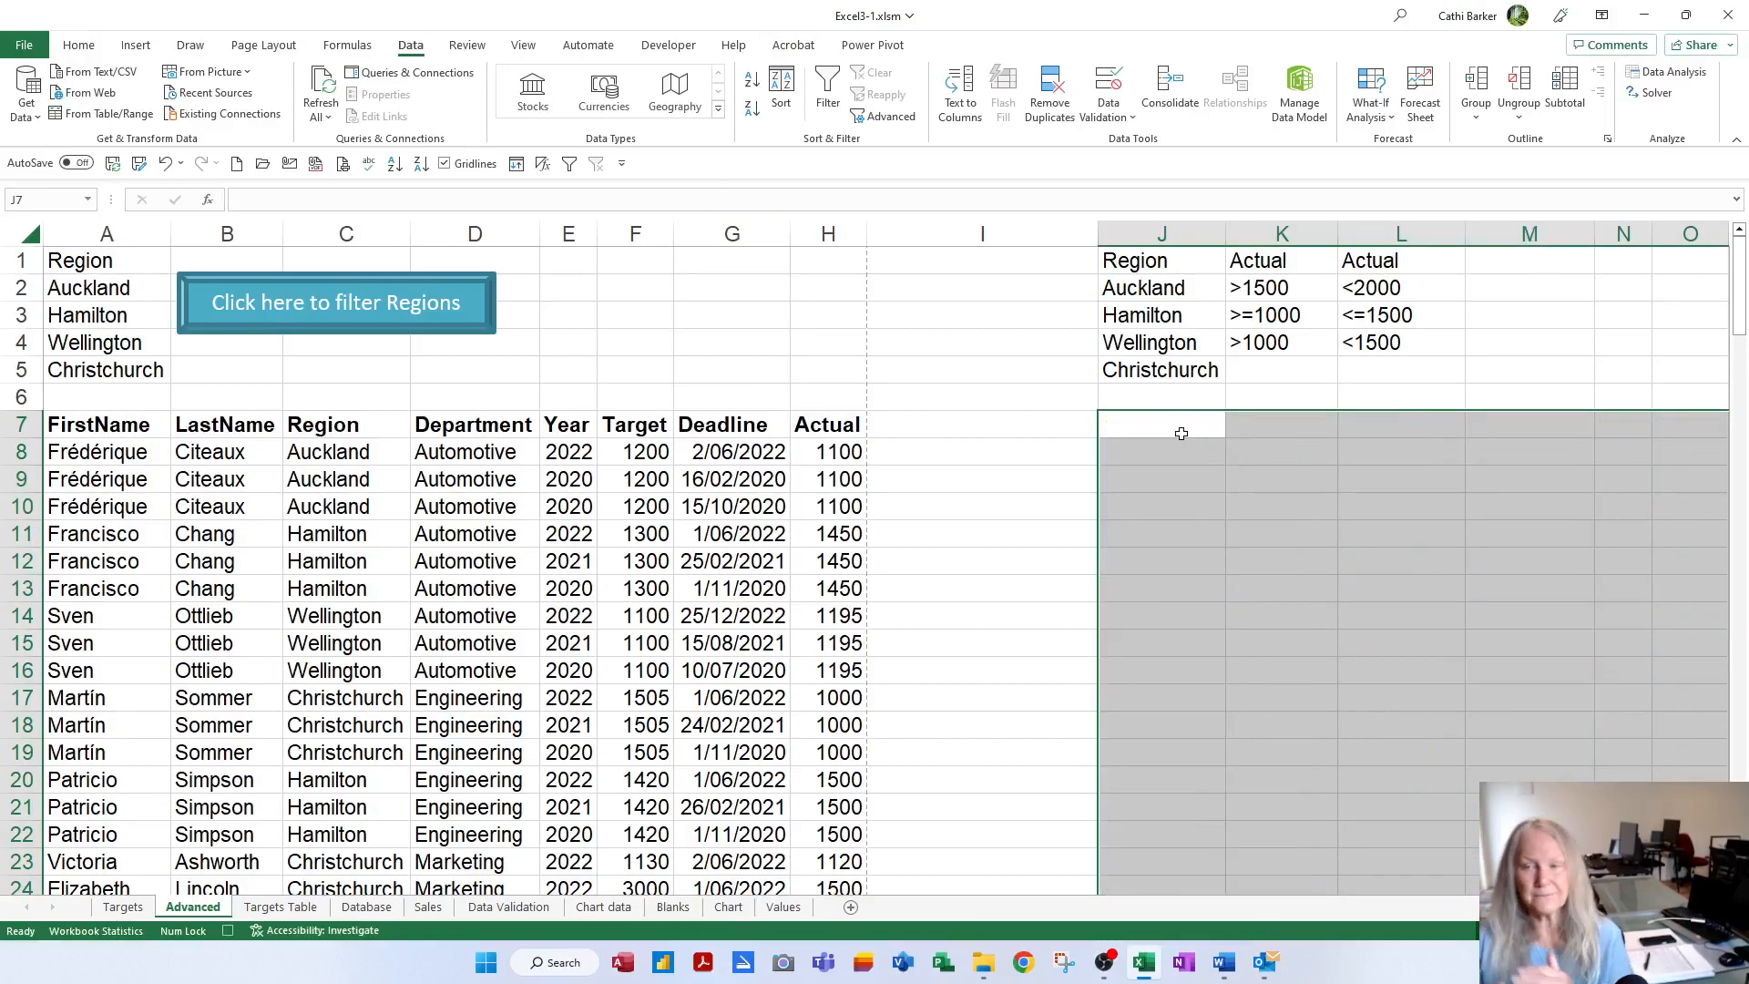
{"action": "left_click", "coordinate": [1171, 426]}
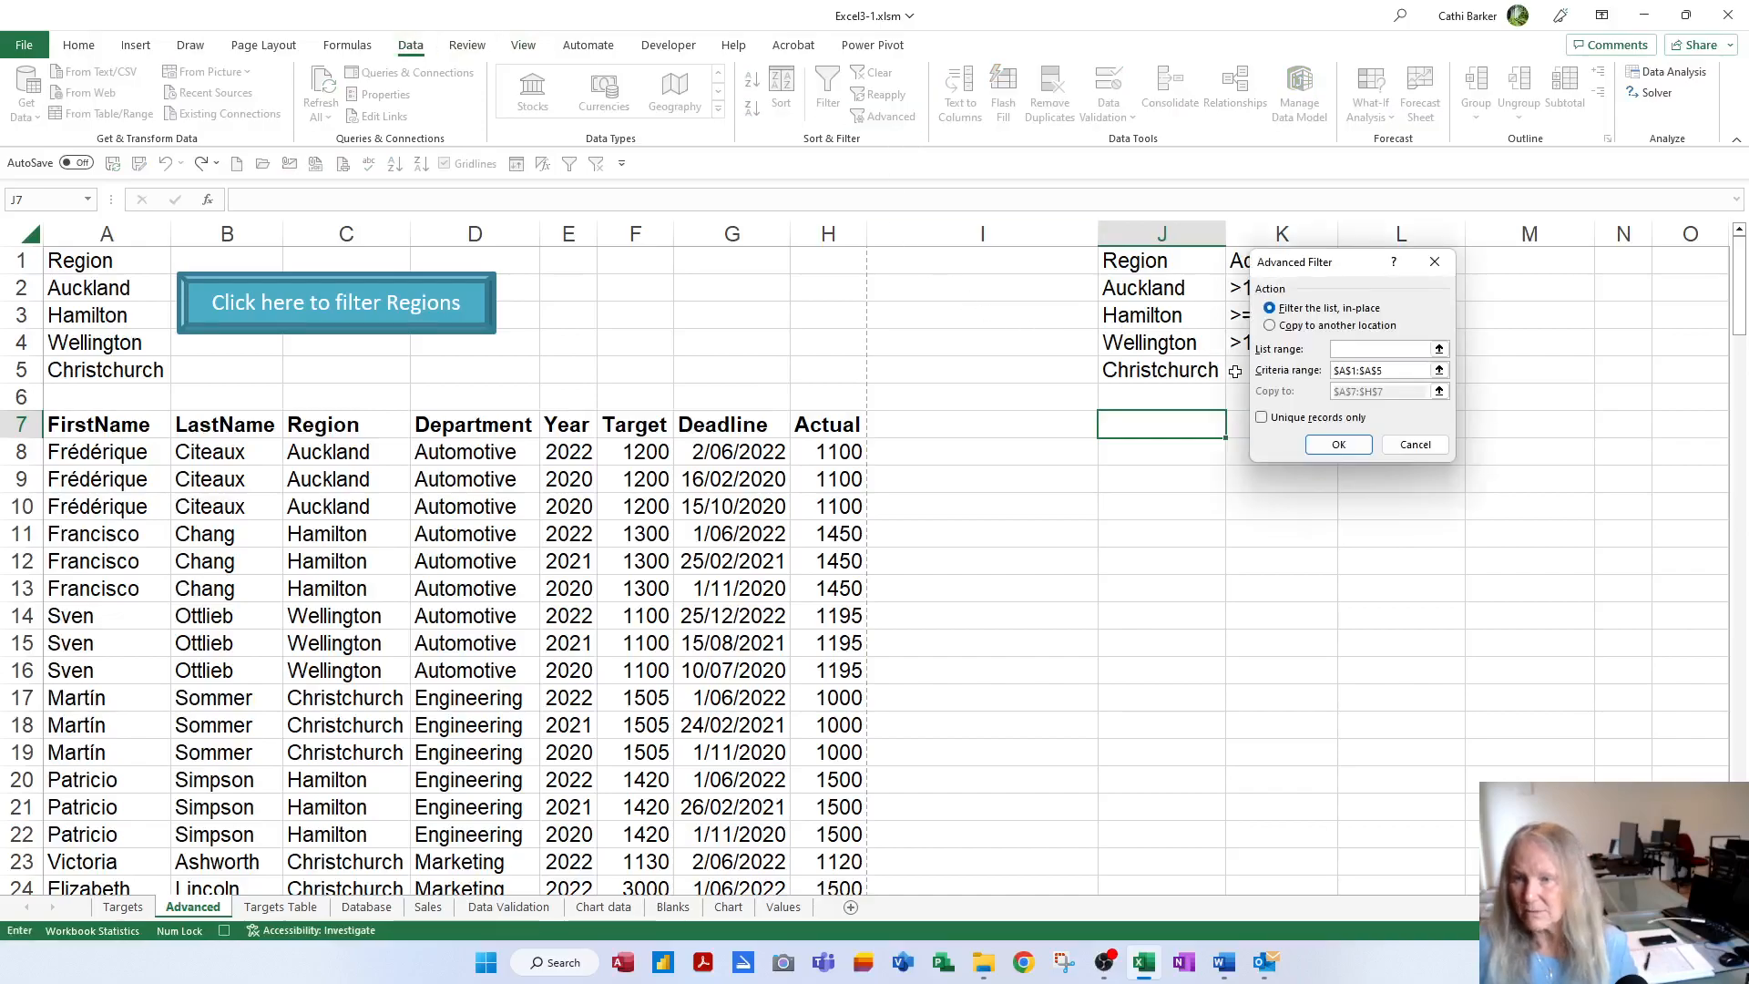
{"action": "left_click", "coordinate": [1303, 327]}
{"action": "key", "text": "Tab"}
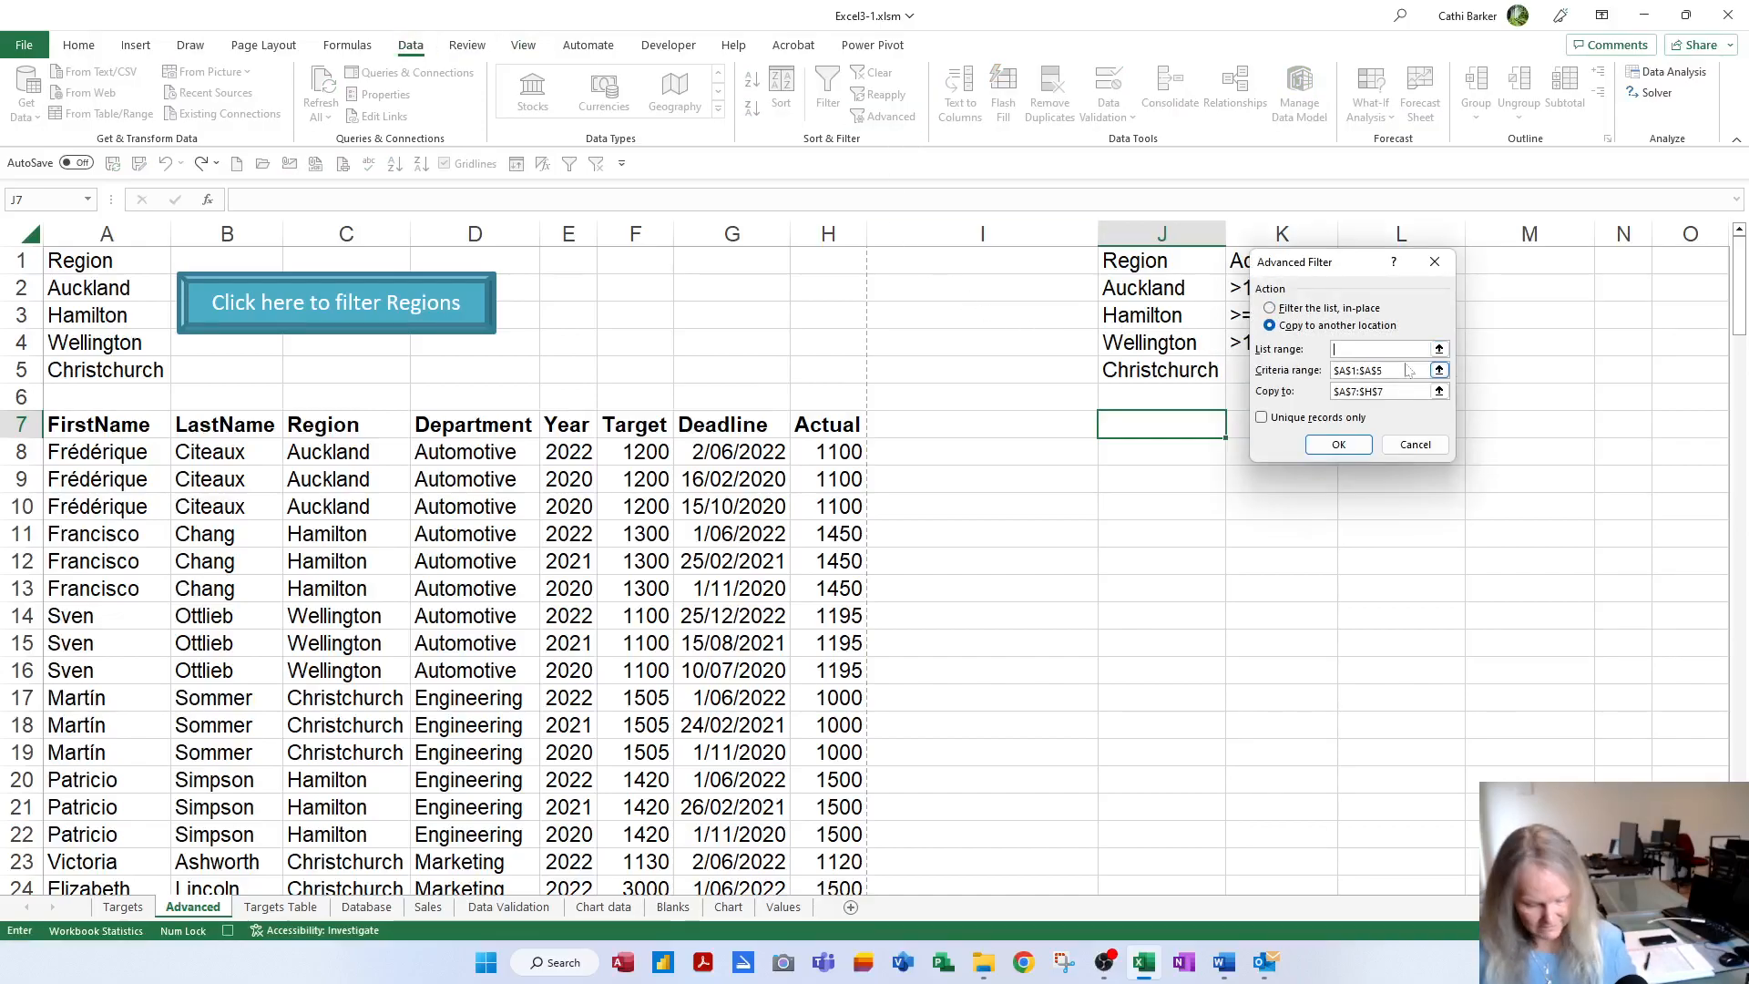
{"action": "key", "text": "F3"}
{"action": "double_click", "coordinate": [1280, 403]}
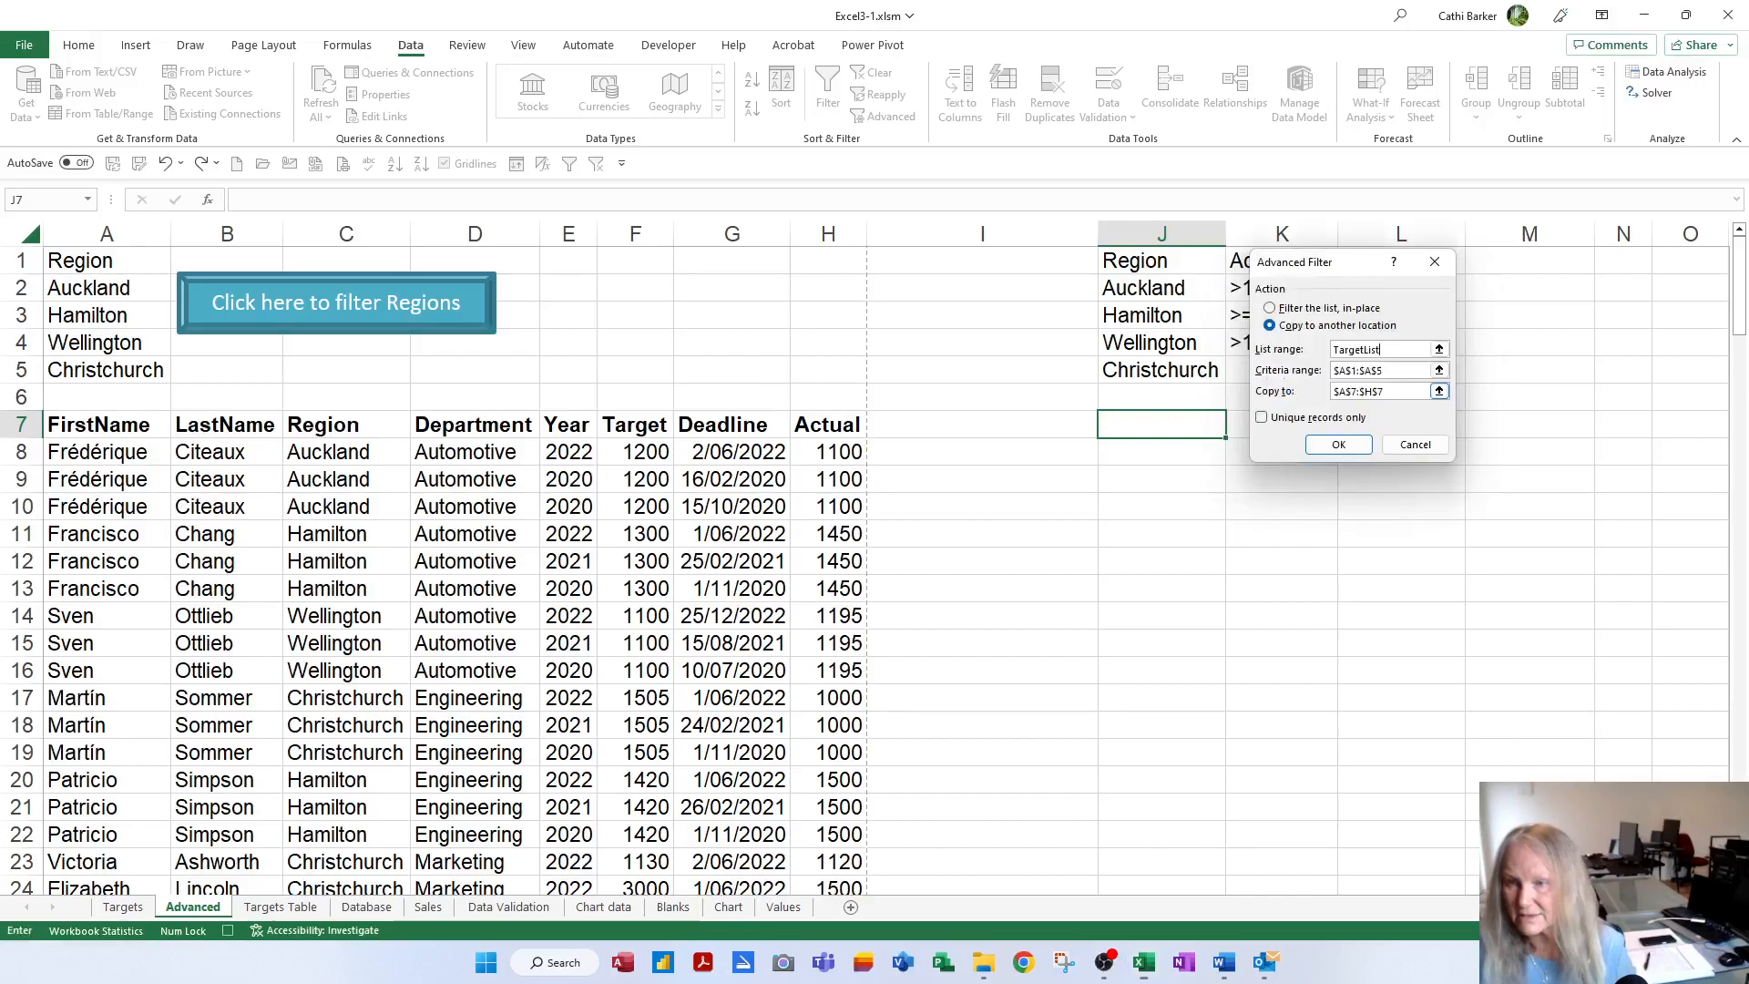
{"action": "key", "text": "Tab"}
{"action": "key", "text": "F3"}
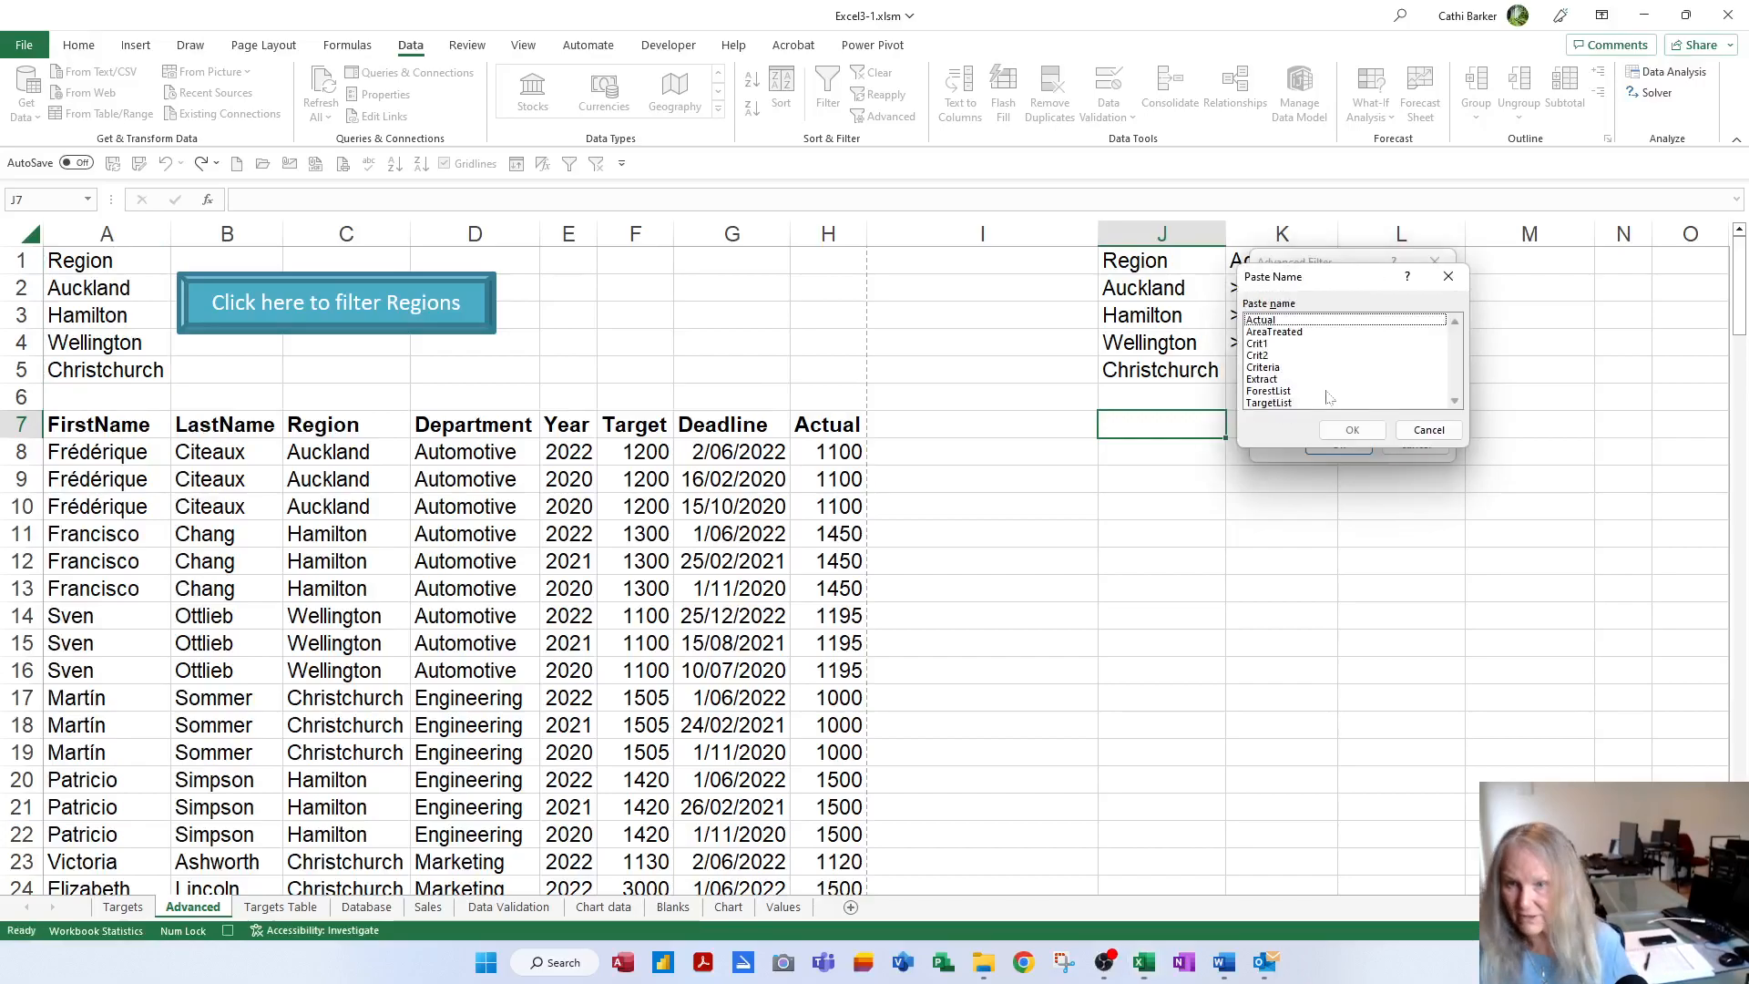
{"action": "double_click", "coordinate": [1268, 356]}
{"action": "key", "text": "Tab"}
{"action": "left_click", "coordinate": [1155, 423]}
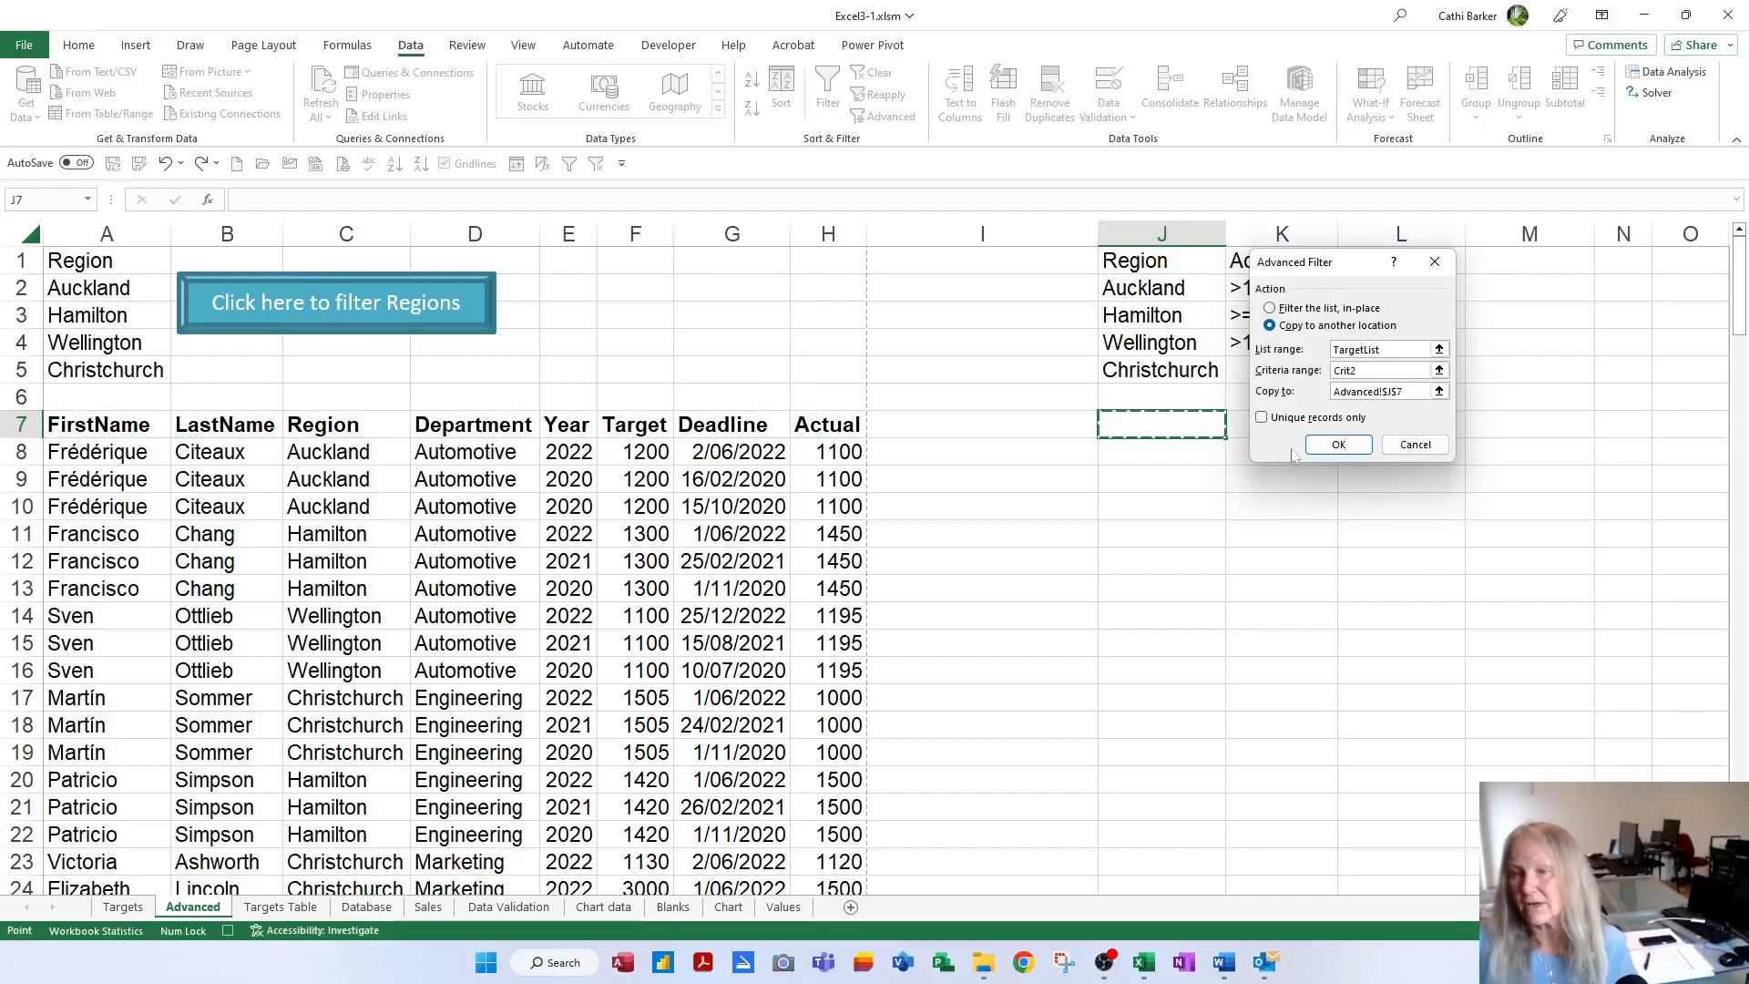
{"action": "left_click", "coordinate": [1343, 446]}
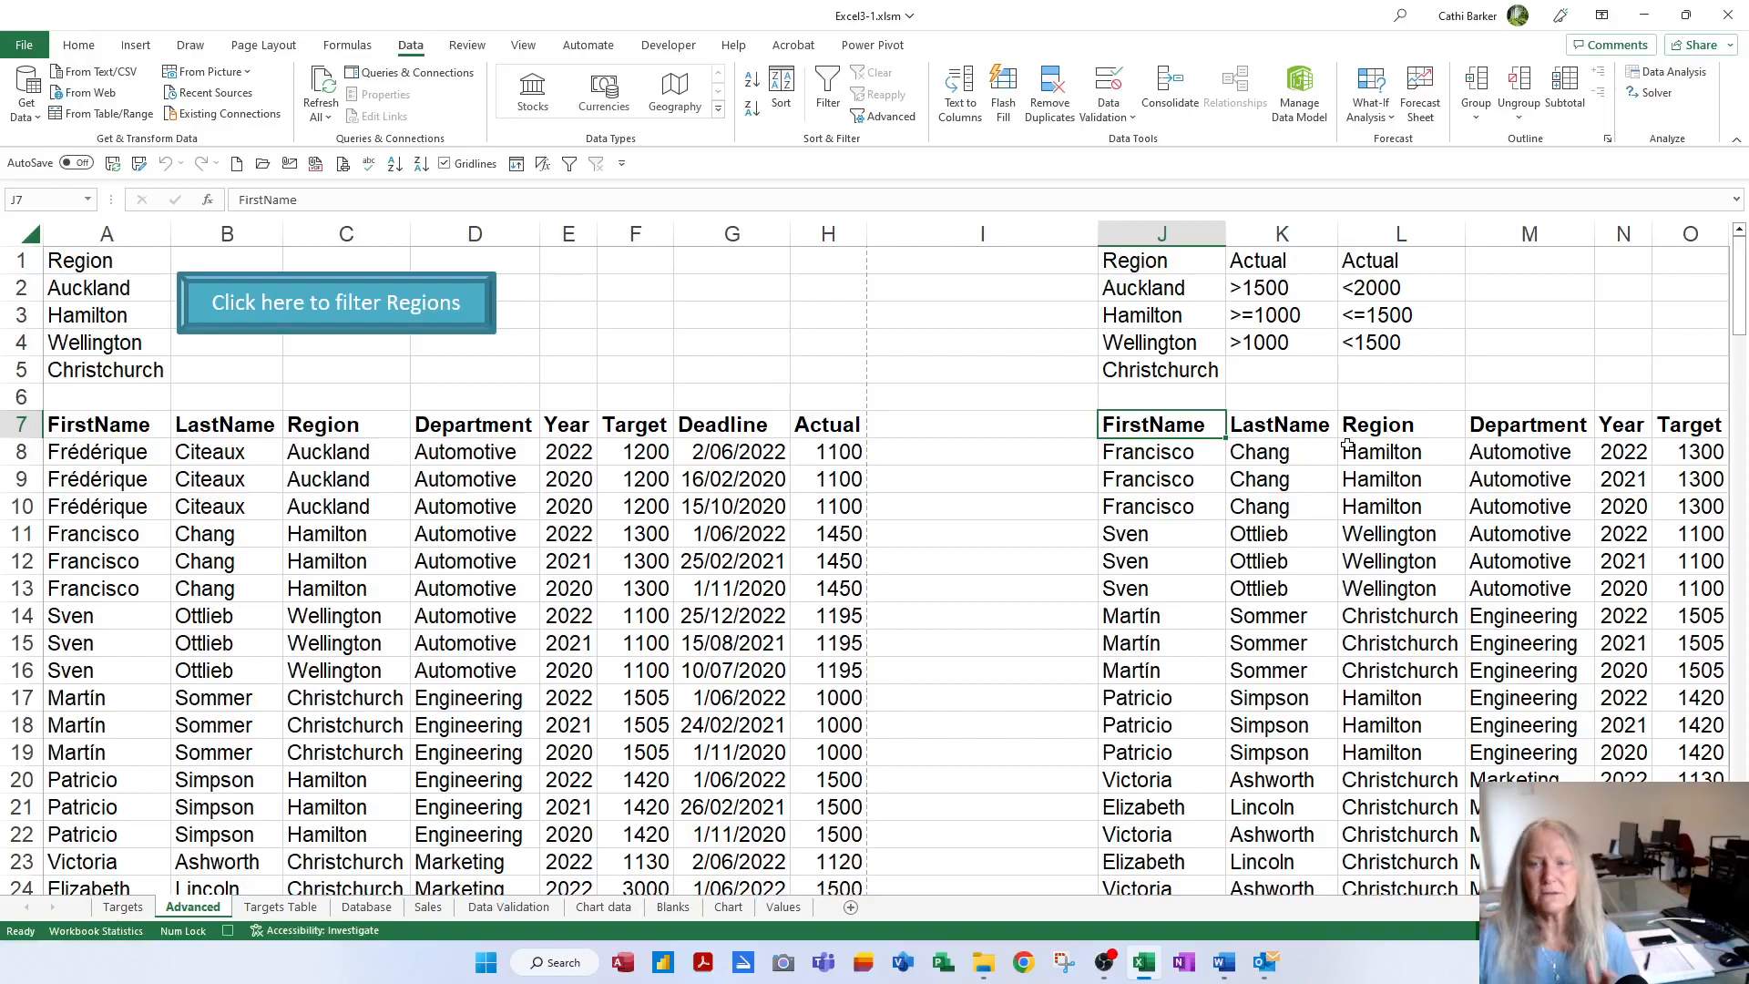
Set column I's width to 3, select J1, and stop the macro recording
{"action": "right_click", "coordinate": [1059, 235]}
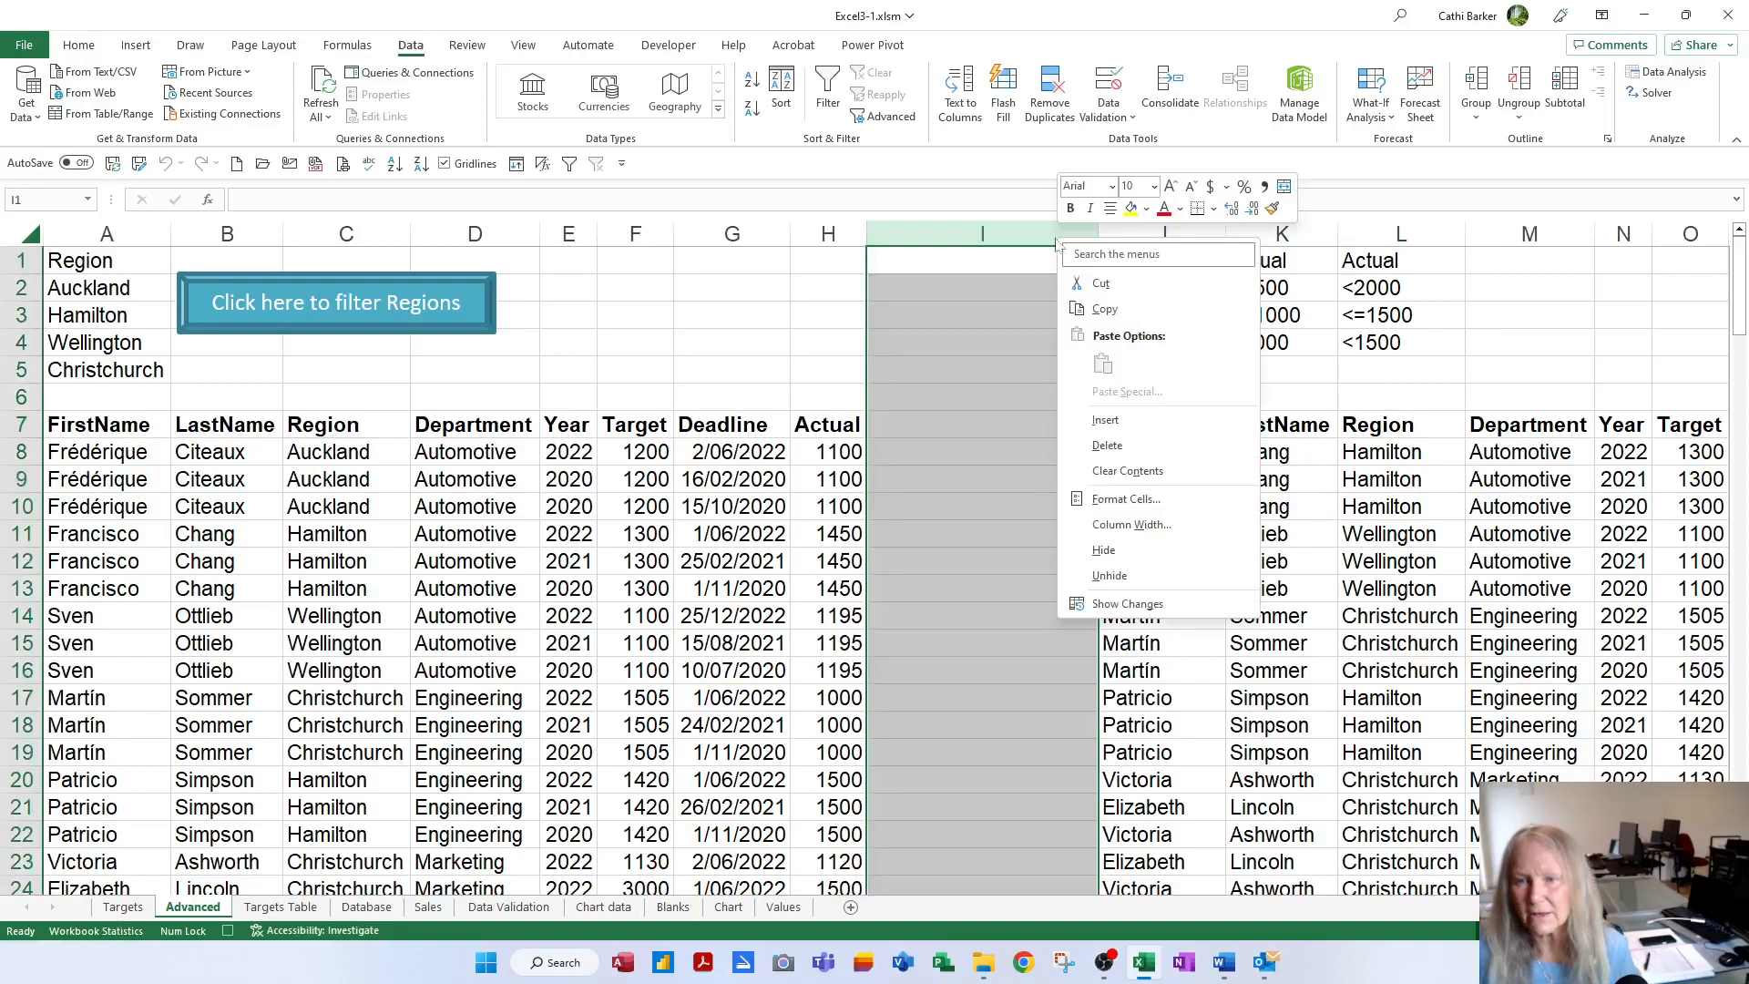
{"action": "left_click", "coordinate": [1119, 527]}
{"action": "type", "text": "3"}
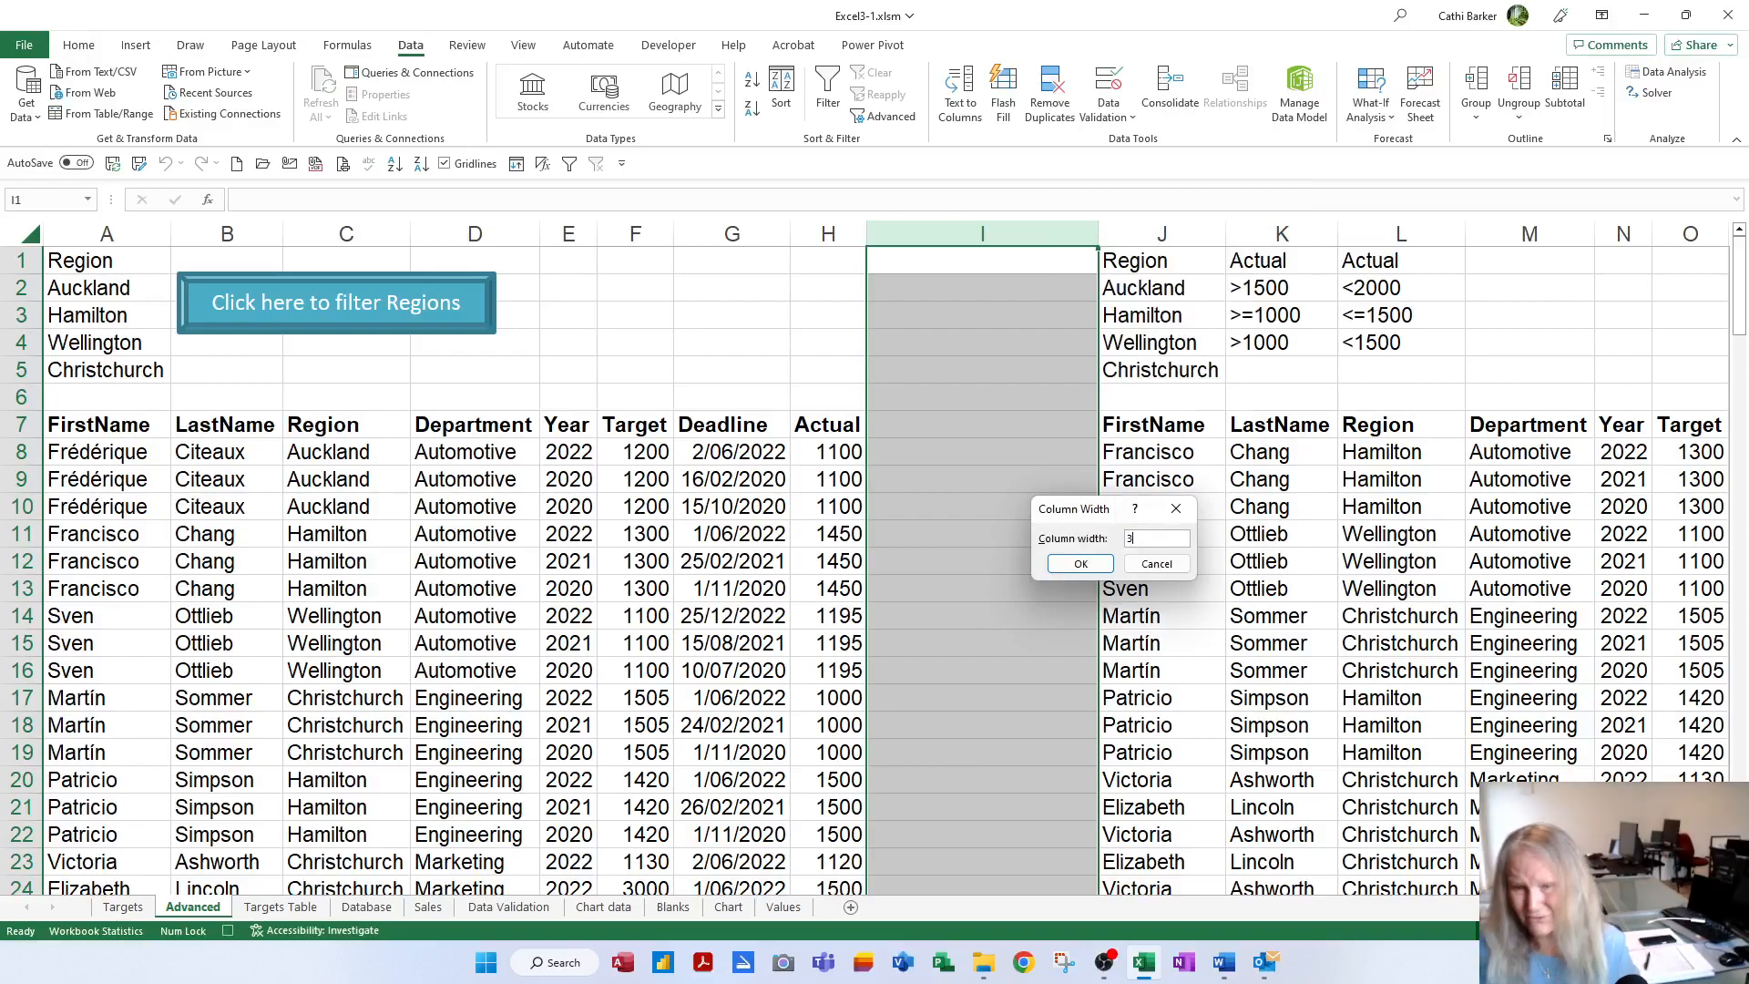
{"action": "left_click", "coordinate": [1082, 564]}
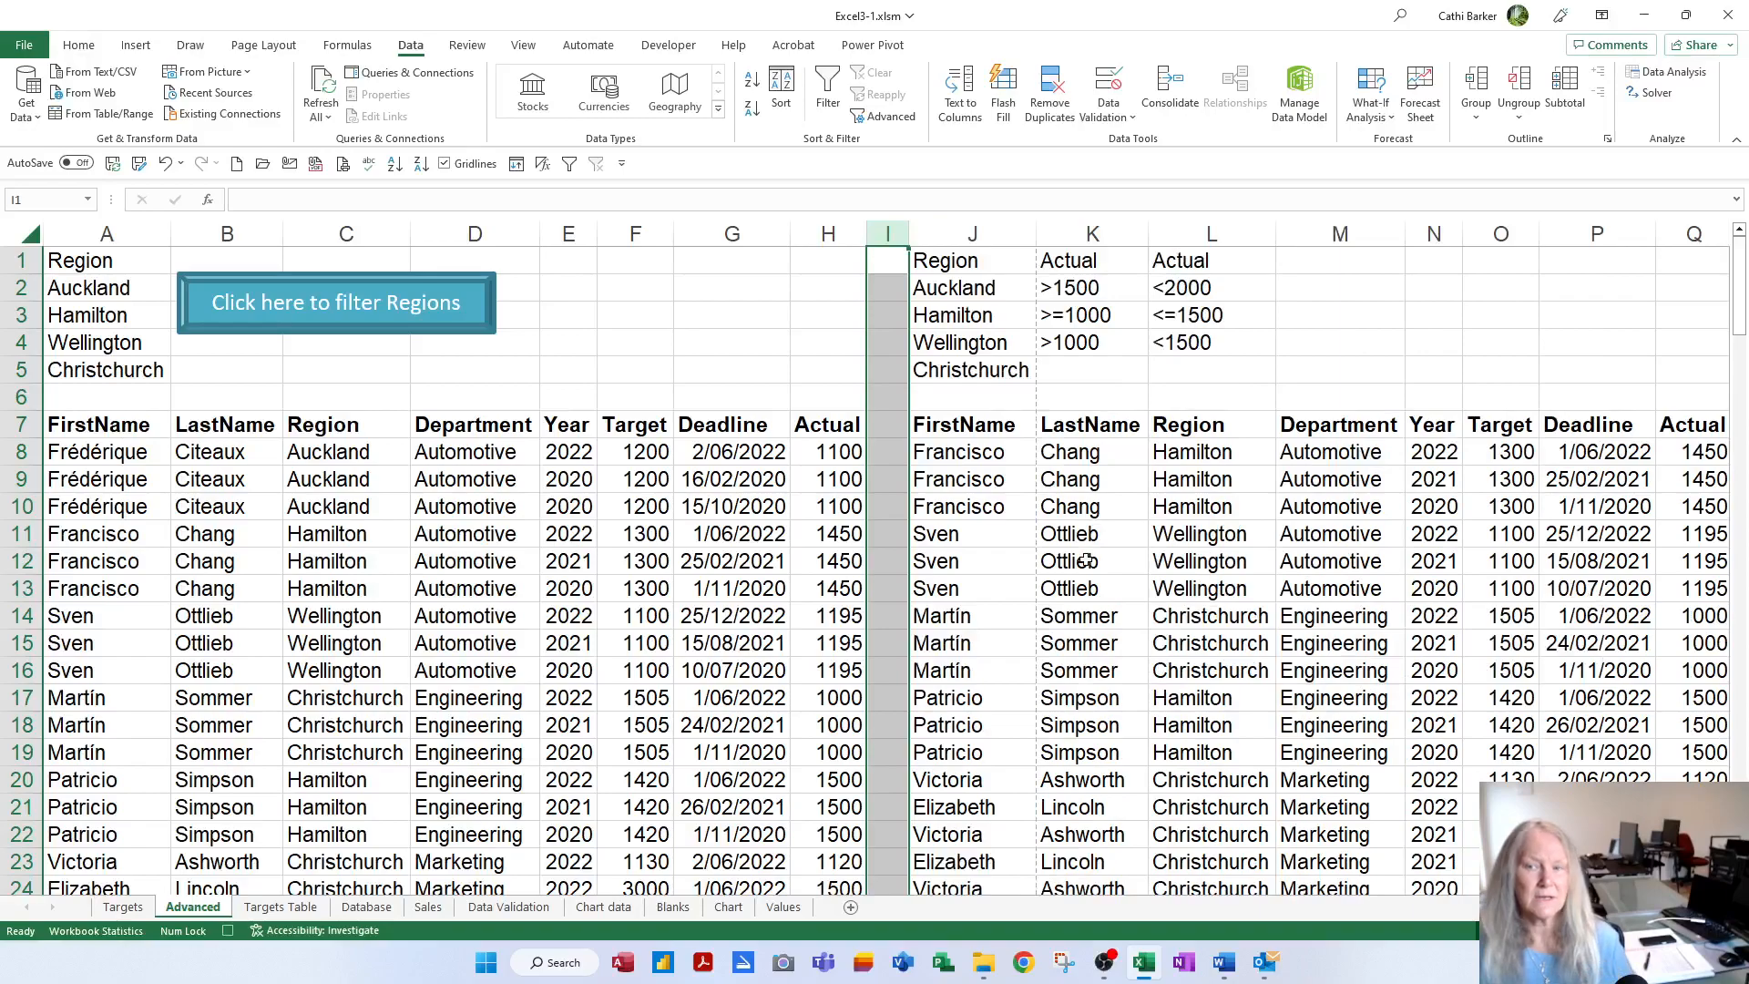
{"action": "left_click", "coordinate": [968, 269]}
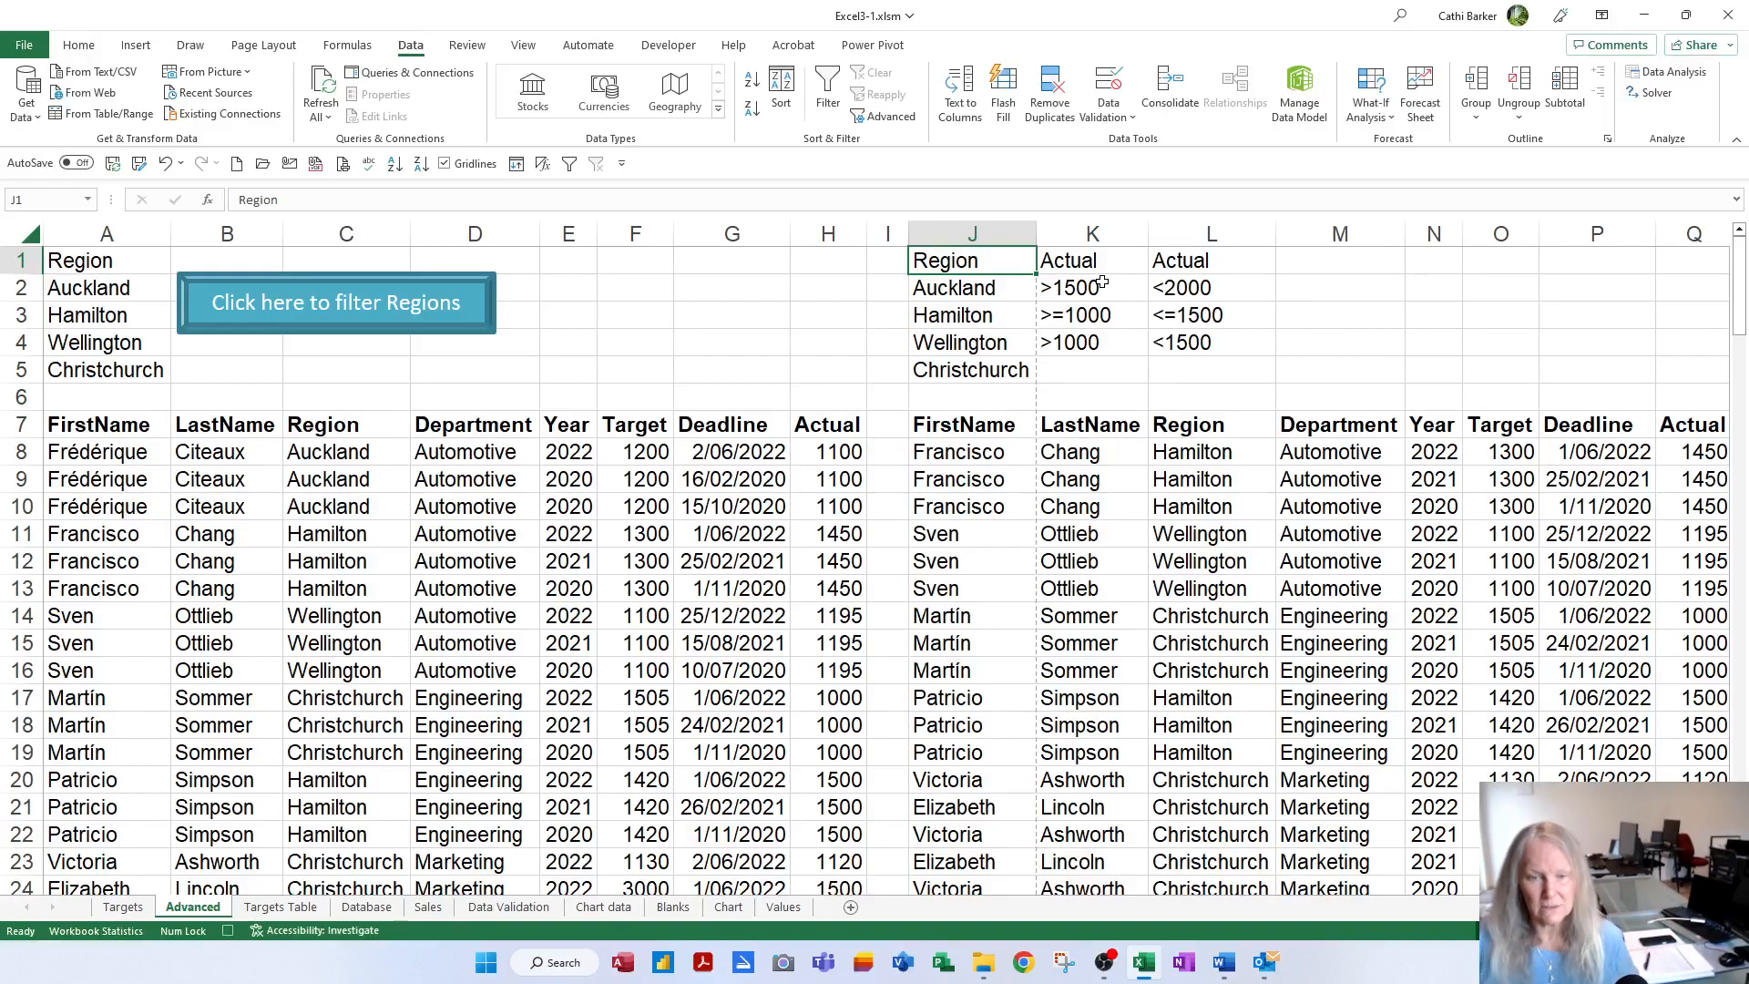
{"action": "left_click", "coordinate": [228, 931]}
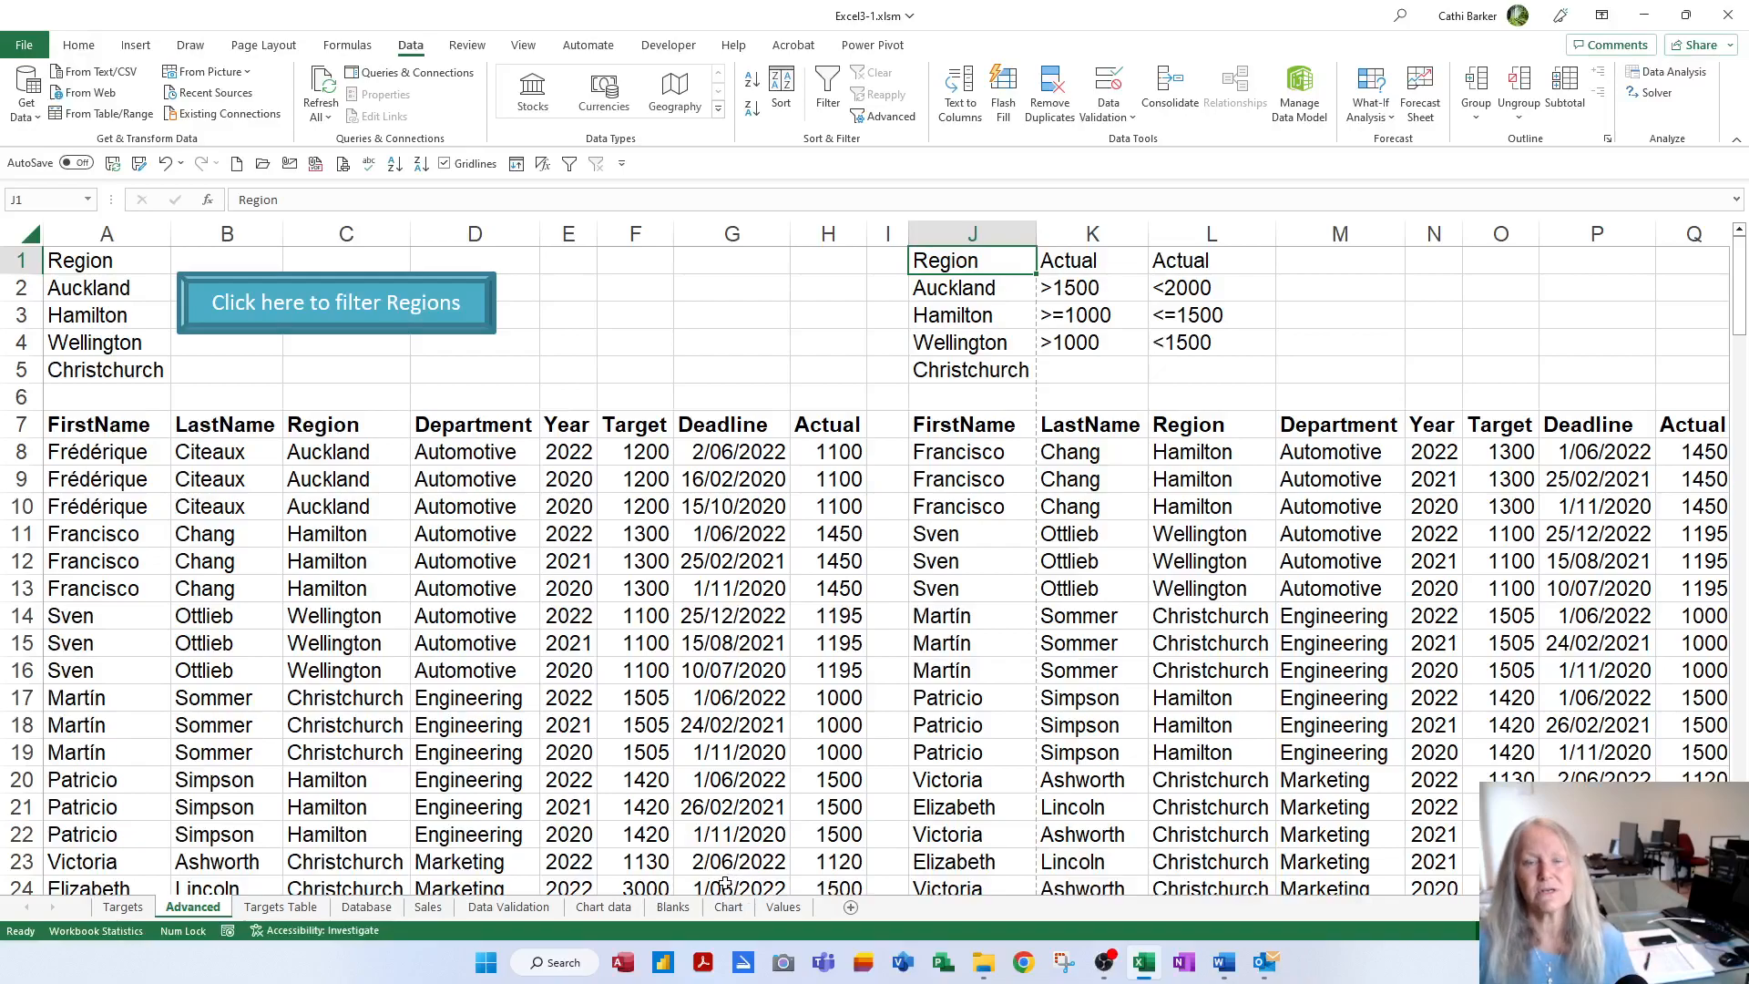
{"action": "left_click", "coordinate": [134, 44]}
Search online pictures for 'sale' and insert the coloured hanging-tags SALE image
{"action": "left_click", "coordinate": [268, 125]}
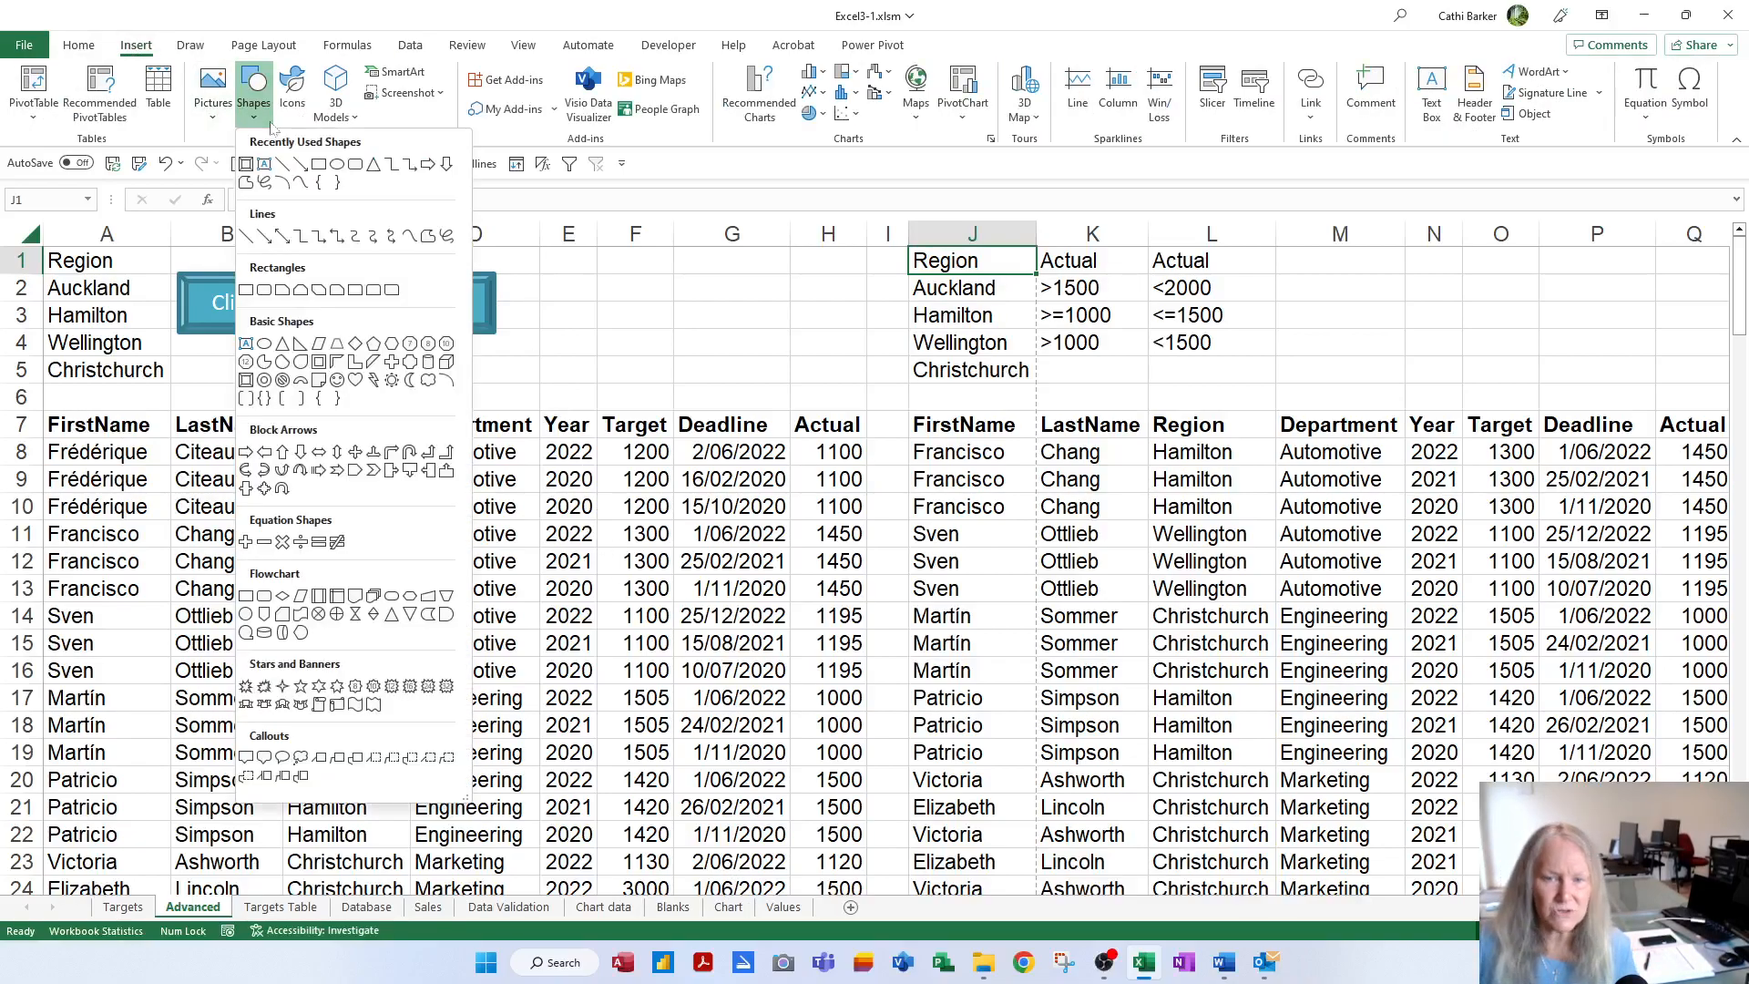
{"action": "left_click", "coordinate": [216, 123]}
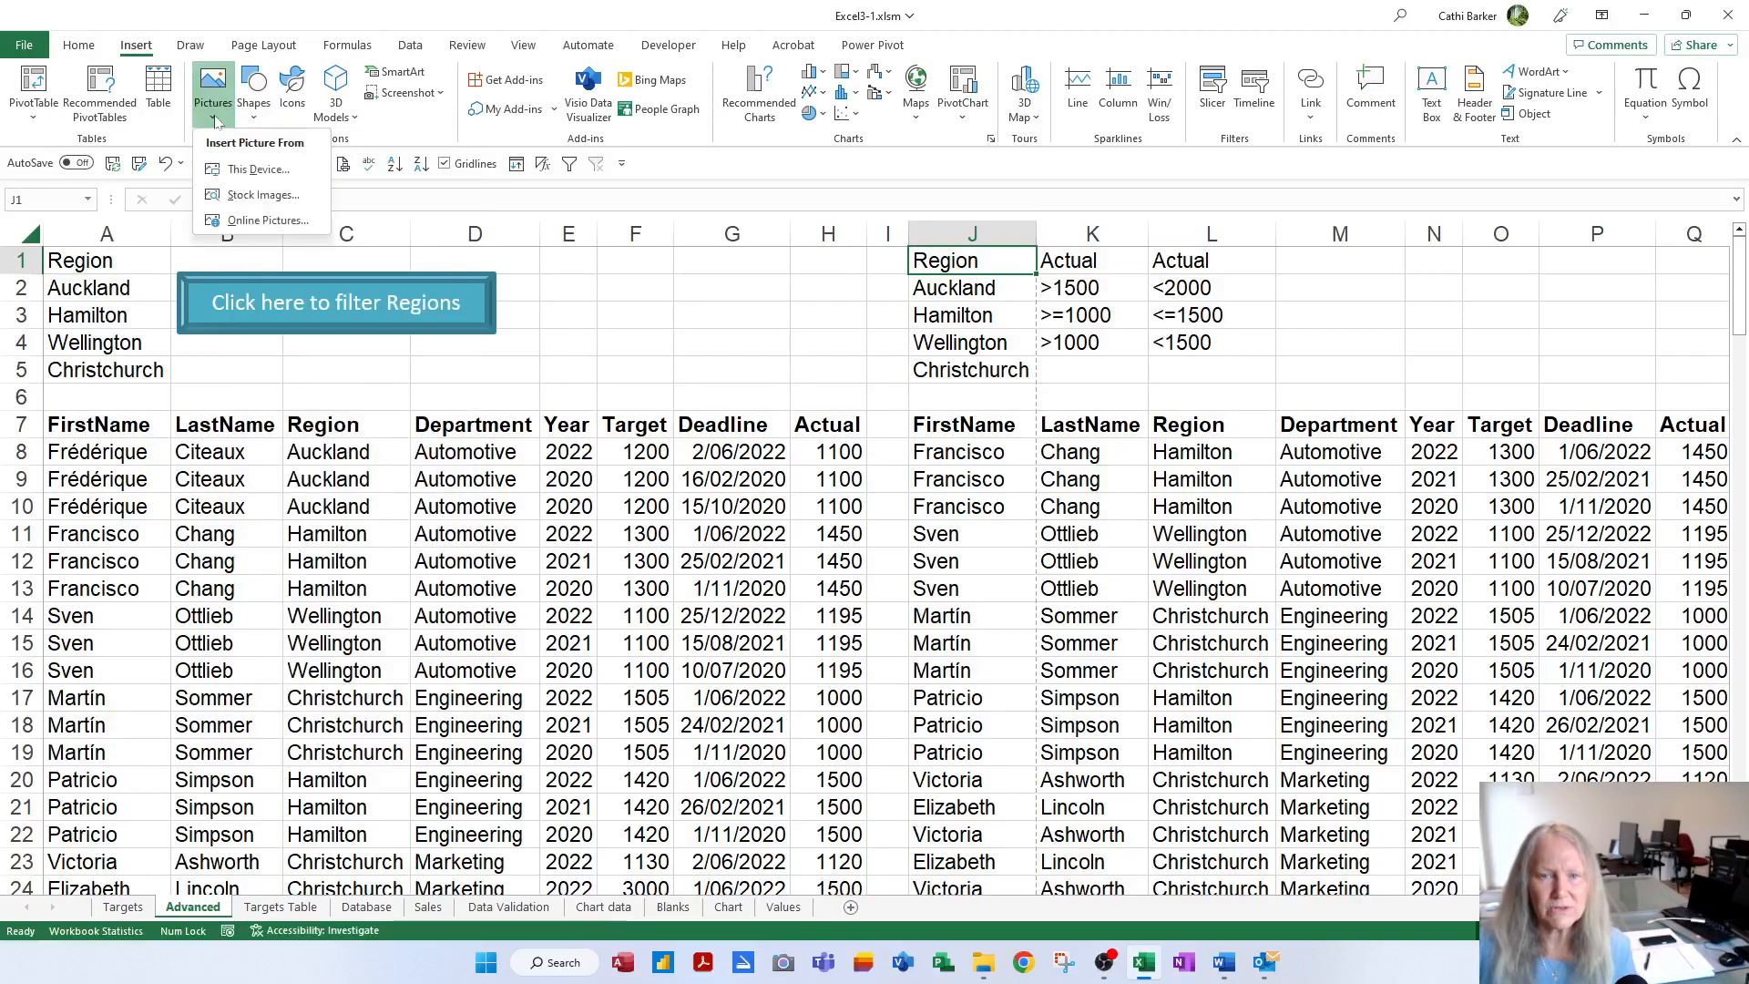
{"action": "left_click", "coordinate": [264, 220]}
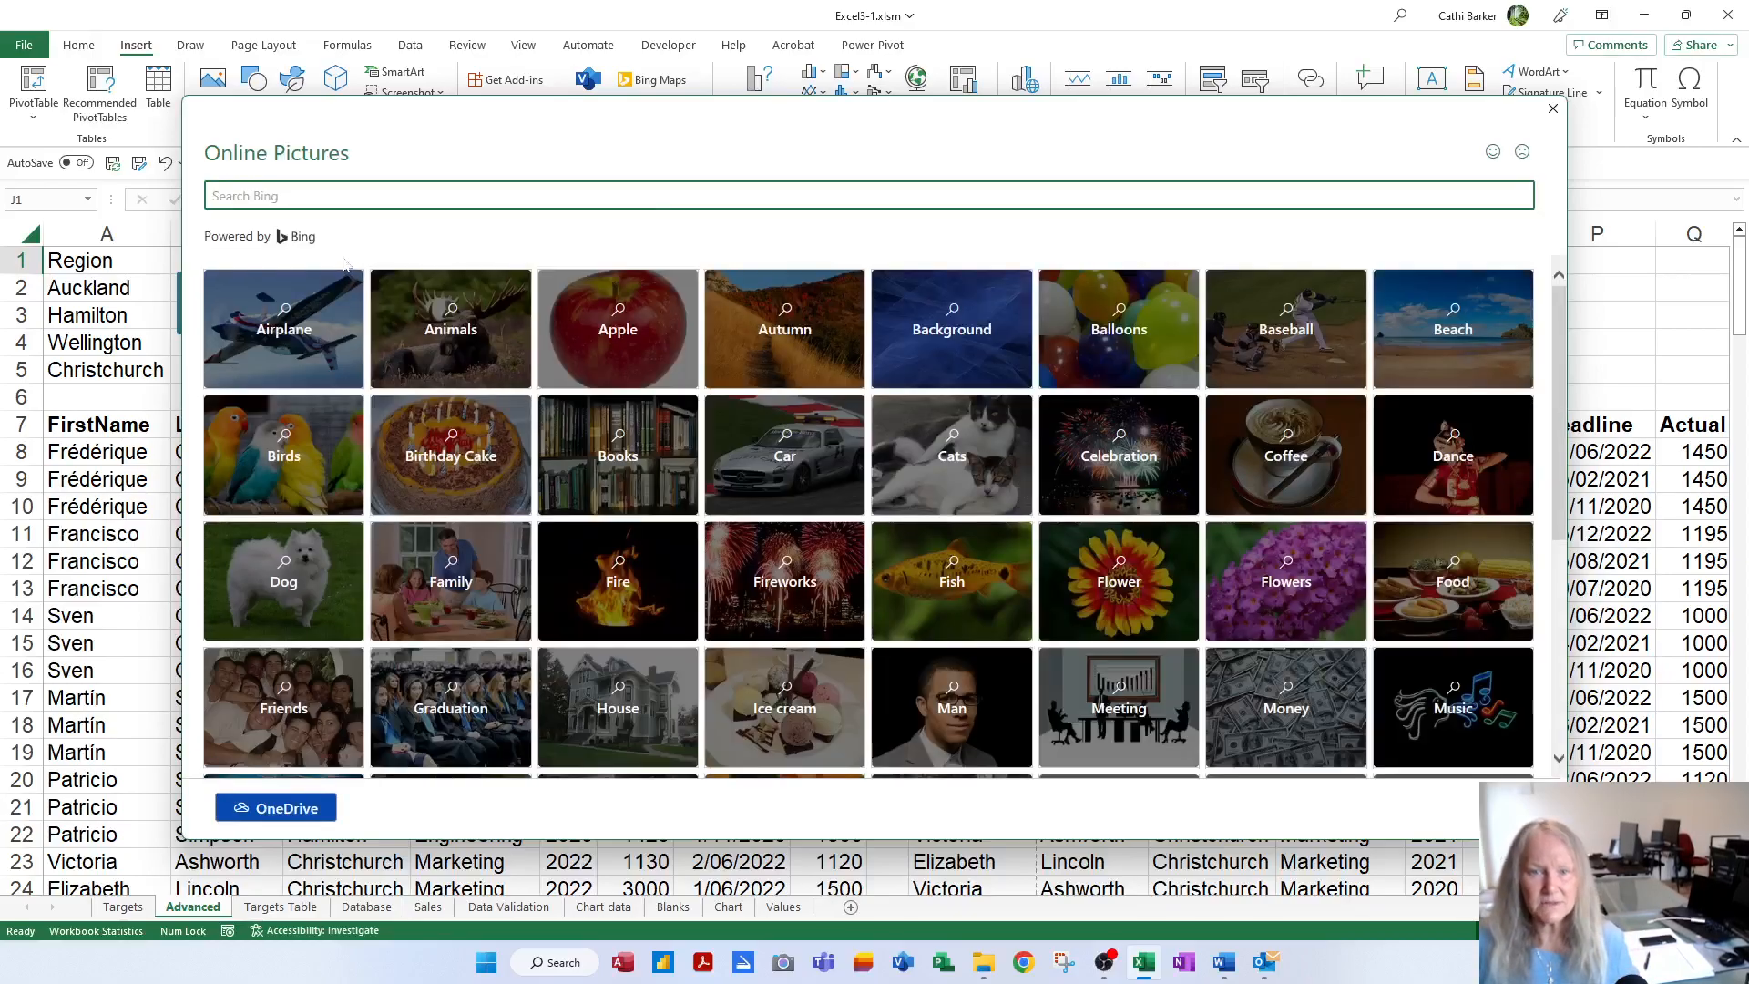
{"action": "left_click", "coordinate": [276, 197]}
{"action": "type", "text": "sale"}
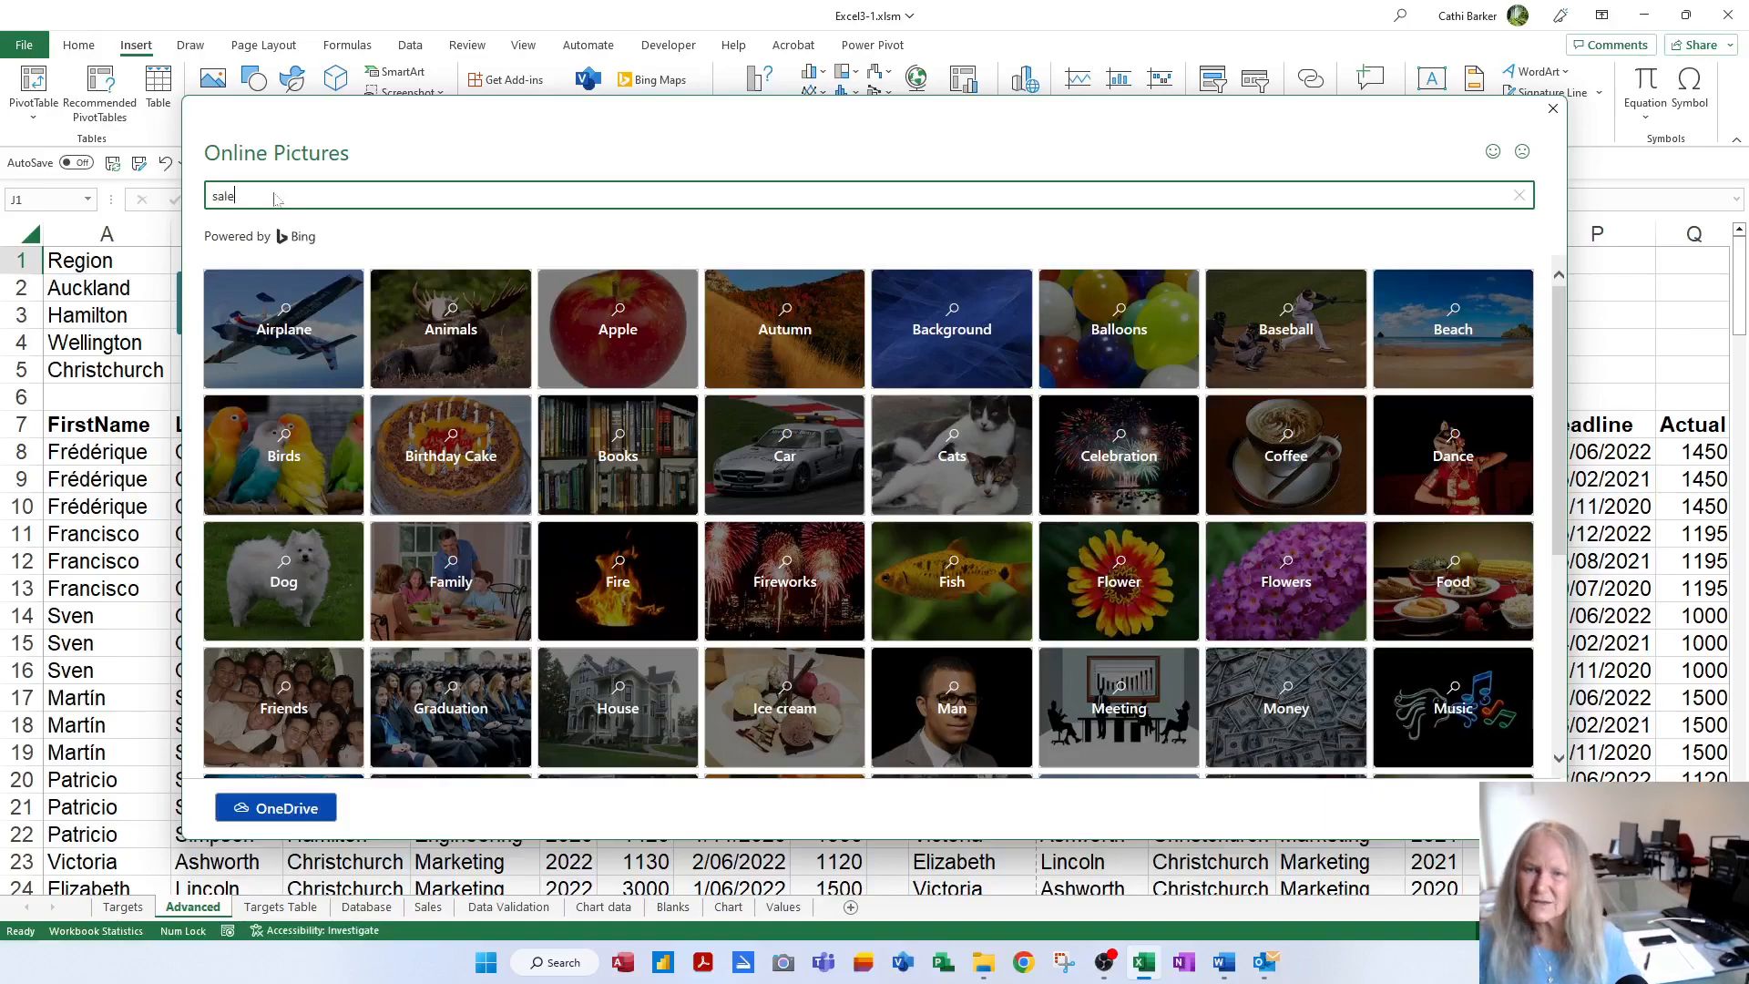
{"action": "type", "text": "s"}
{"action": "key", "text": "Return"}
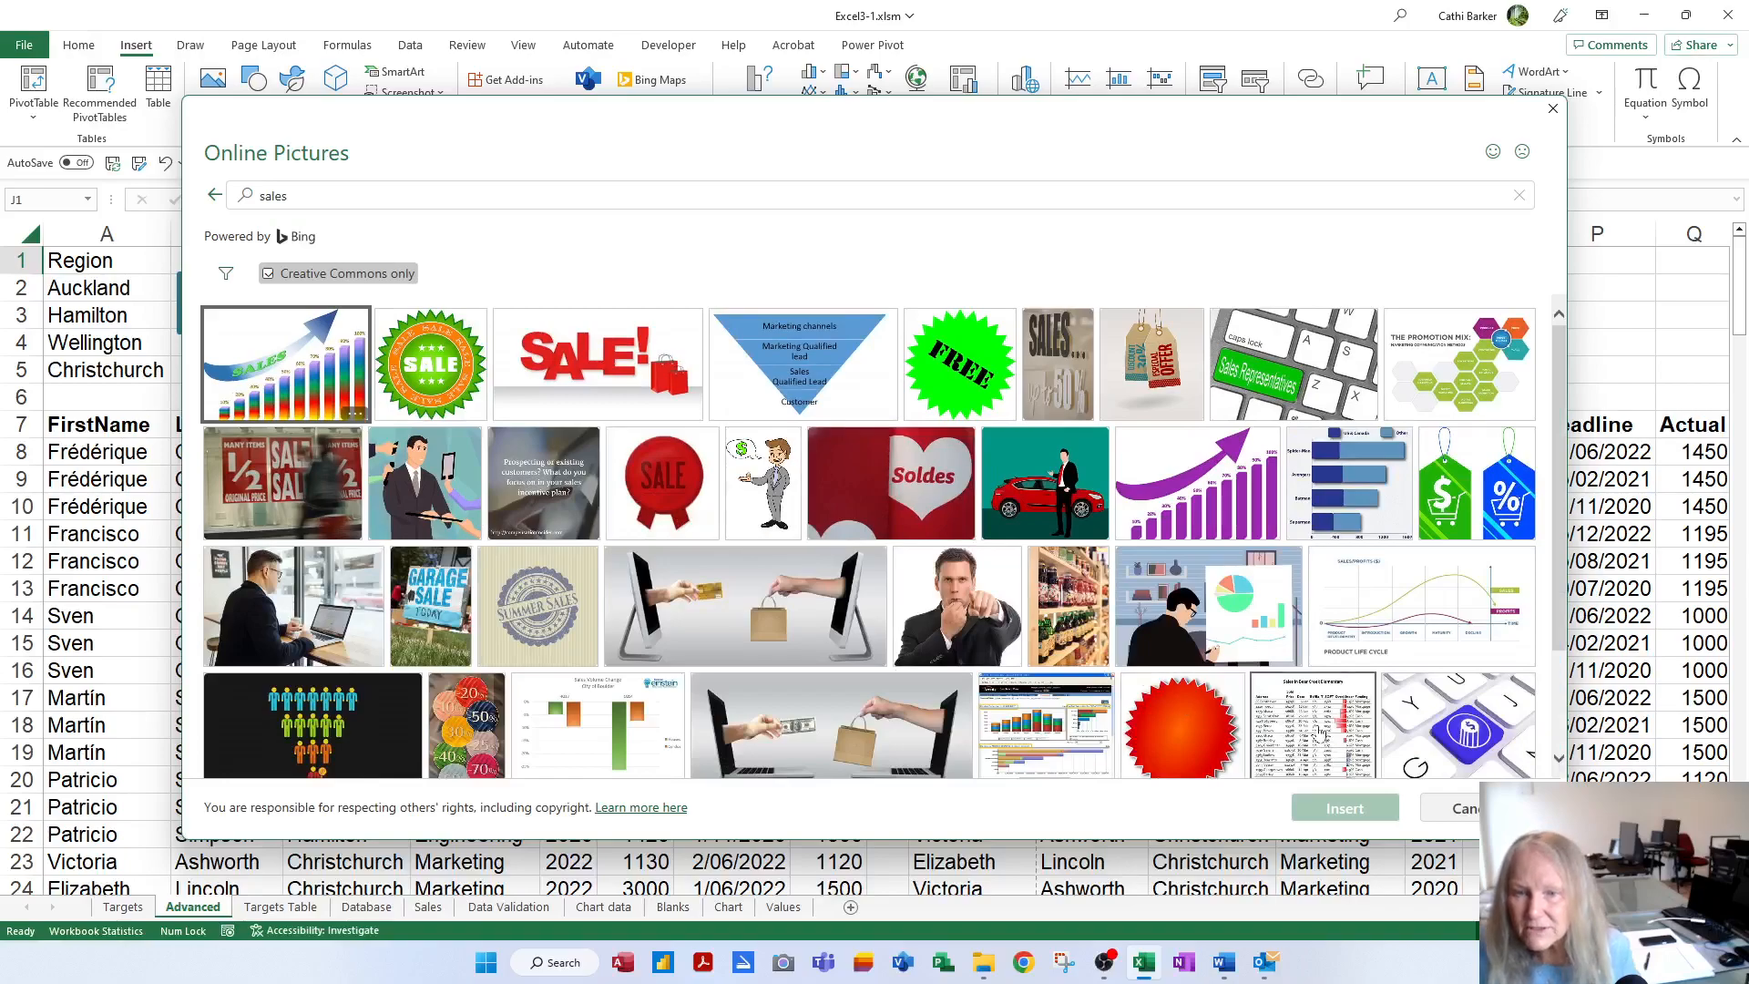
{"action": "left_click", "coordinate": [346, 196]}
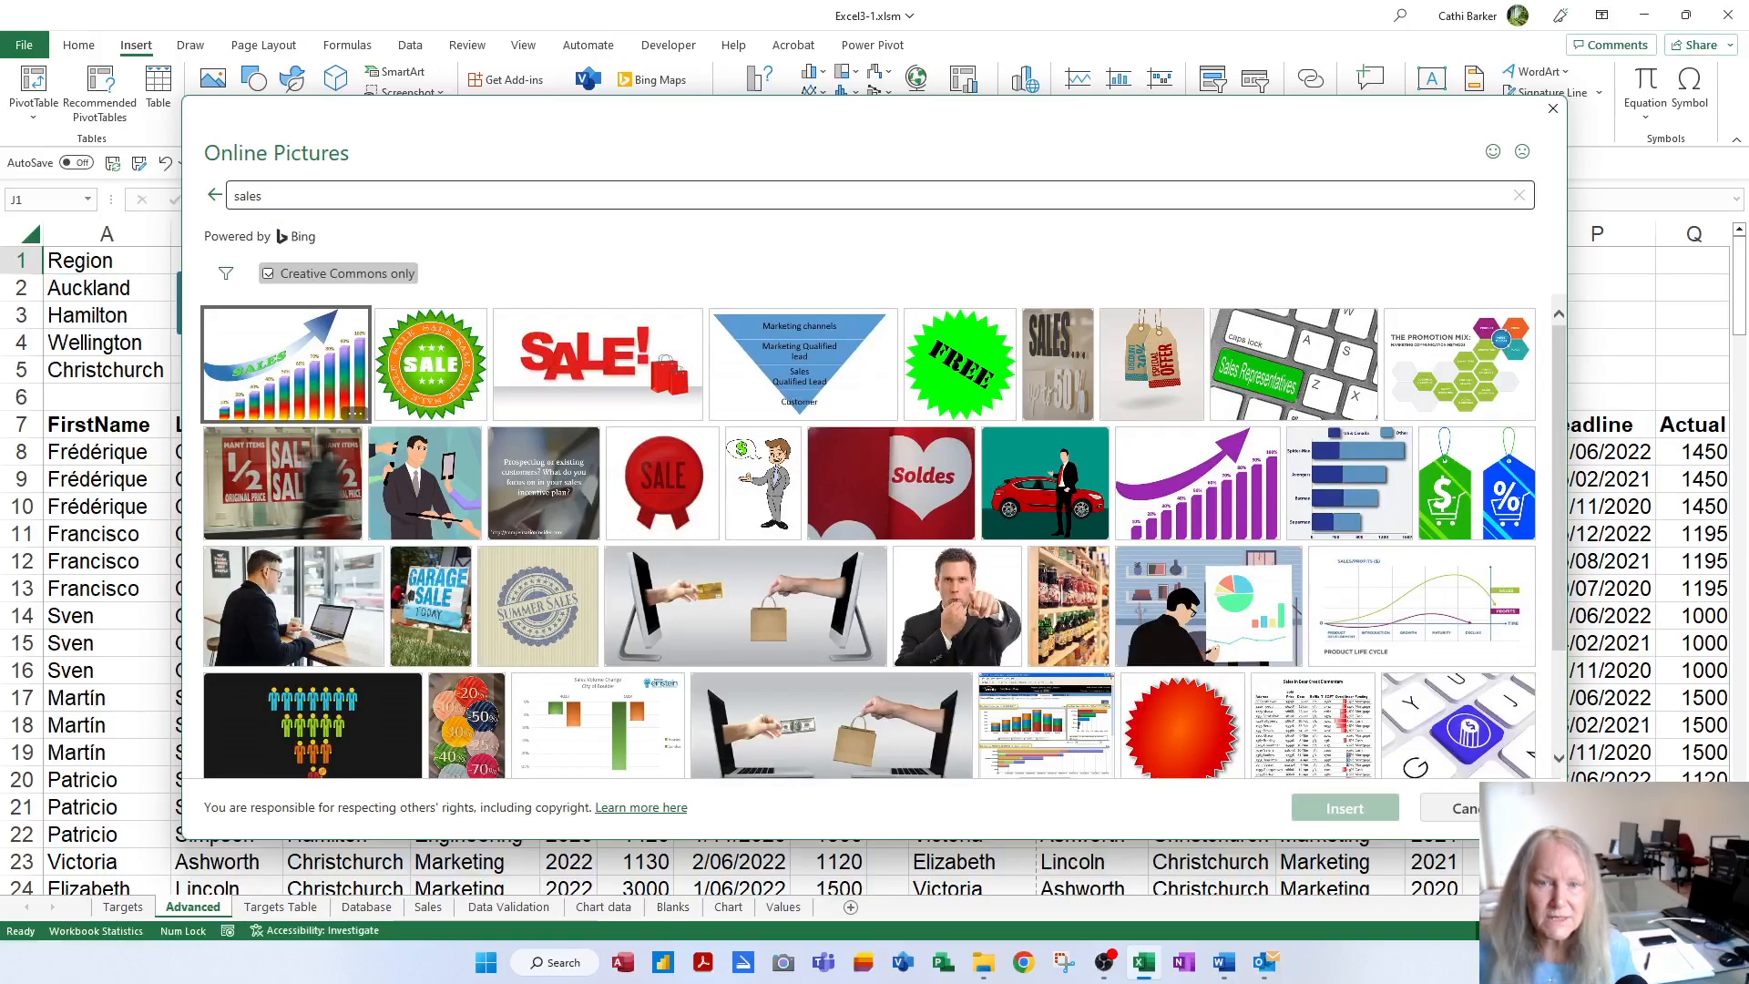
{"action": "left_click", "coordinate": [305, 196]}
{"action": "key", "text": "Return"}
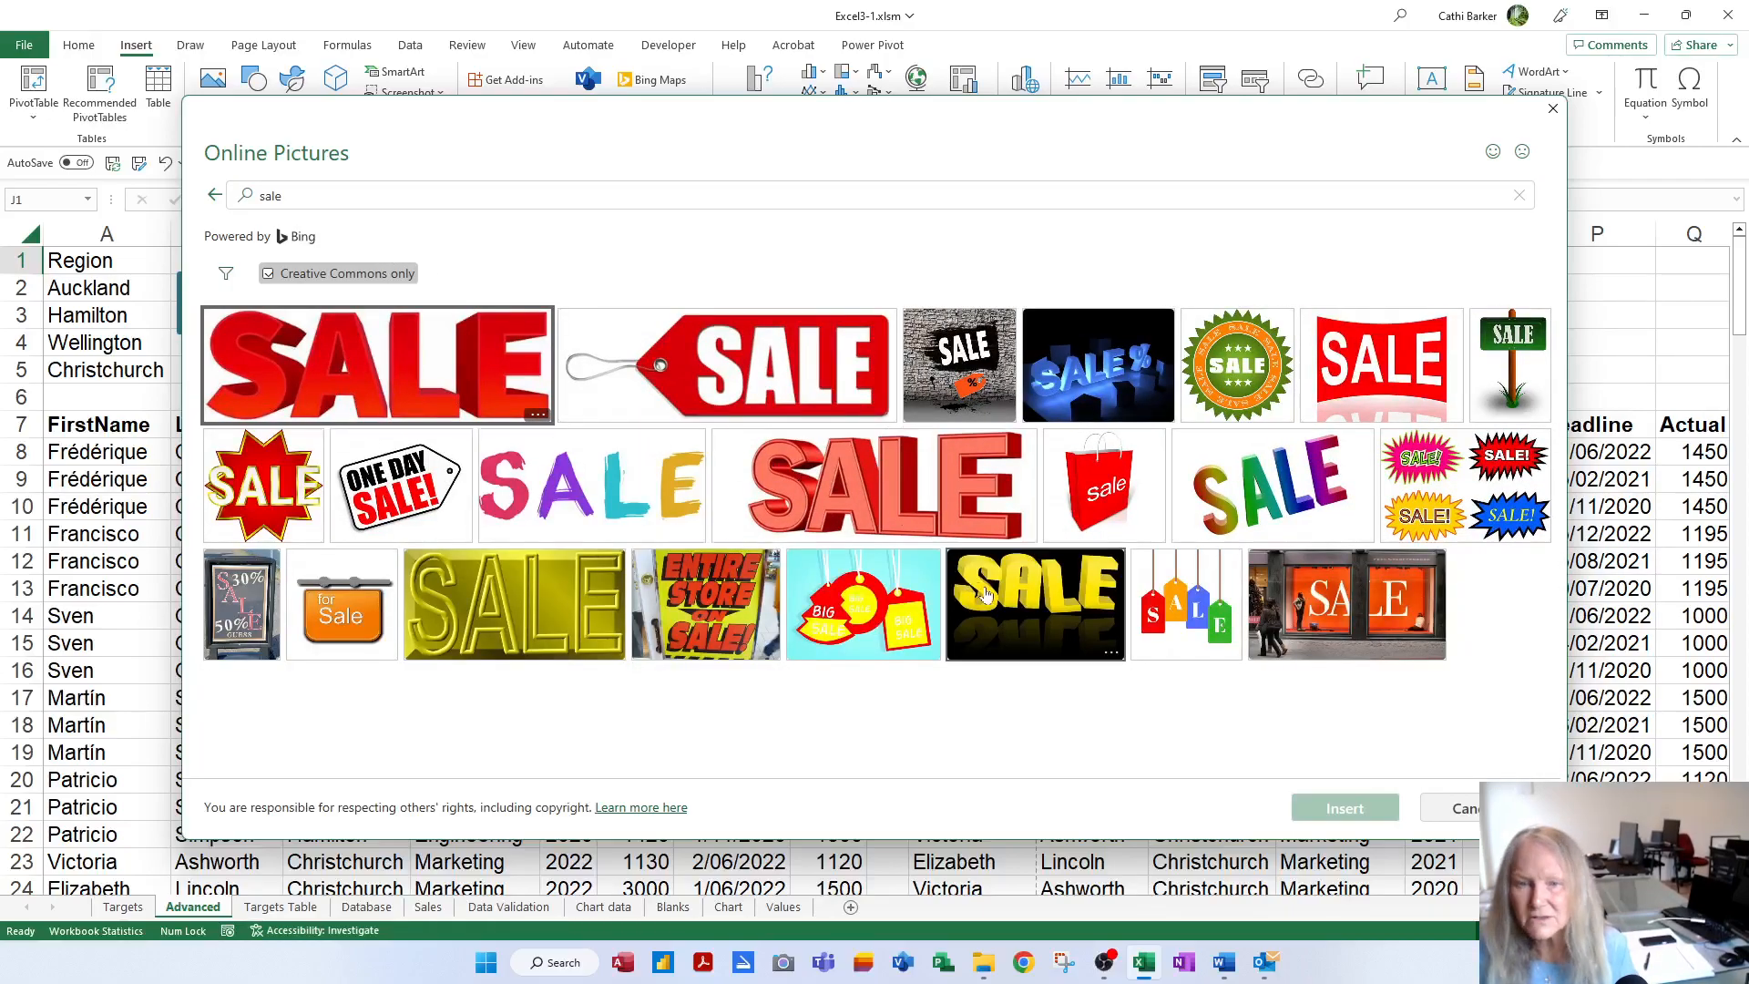
{"action": "left_click", "coordinate": [1189, 614]}
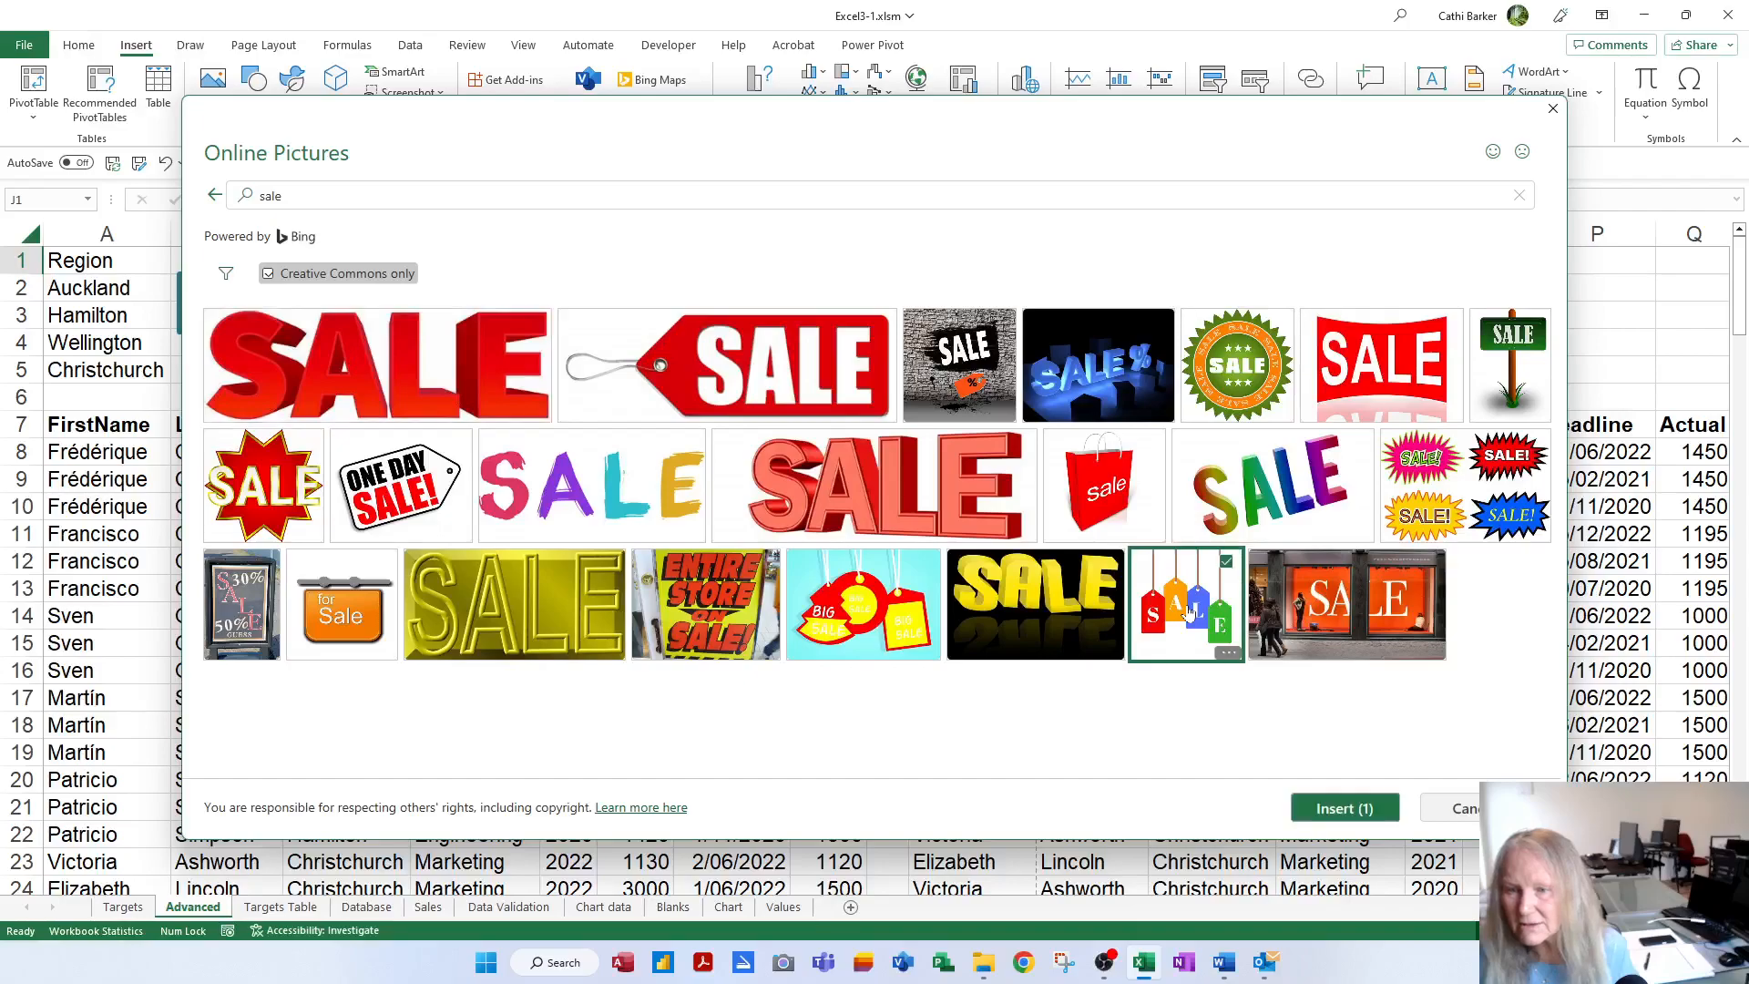
{"action": "left_click", "coordinate": [1345, 809]}
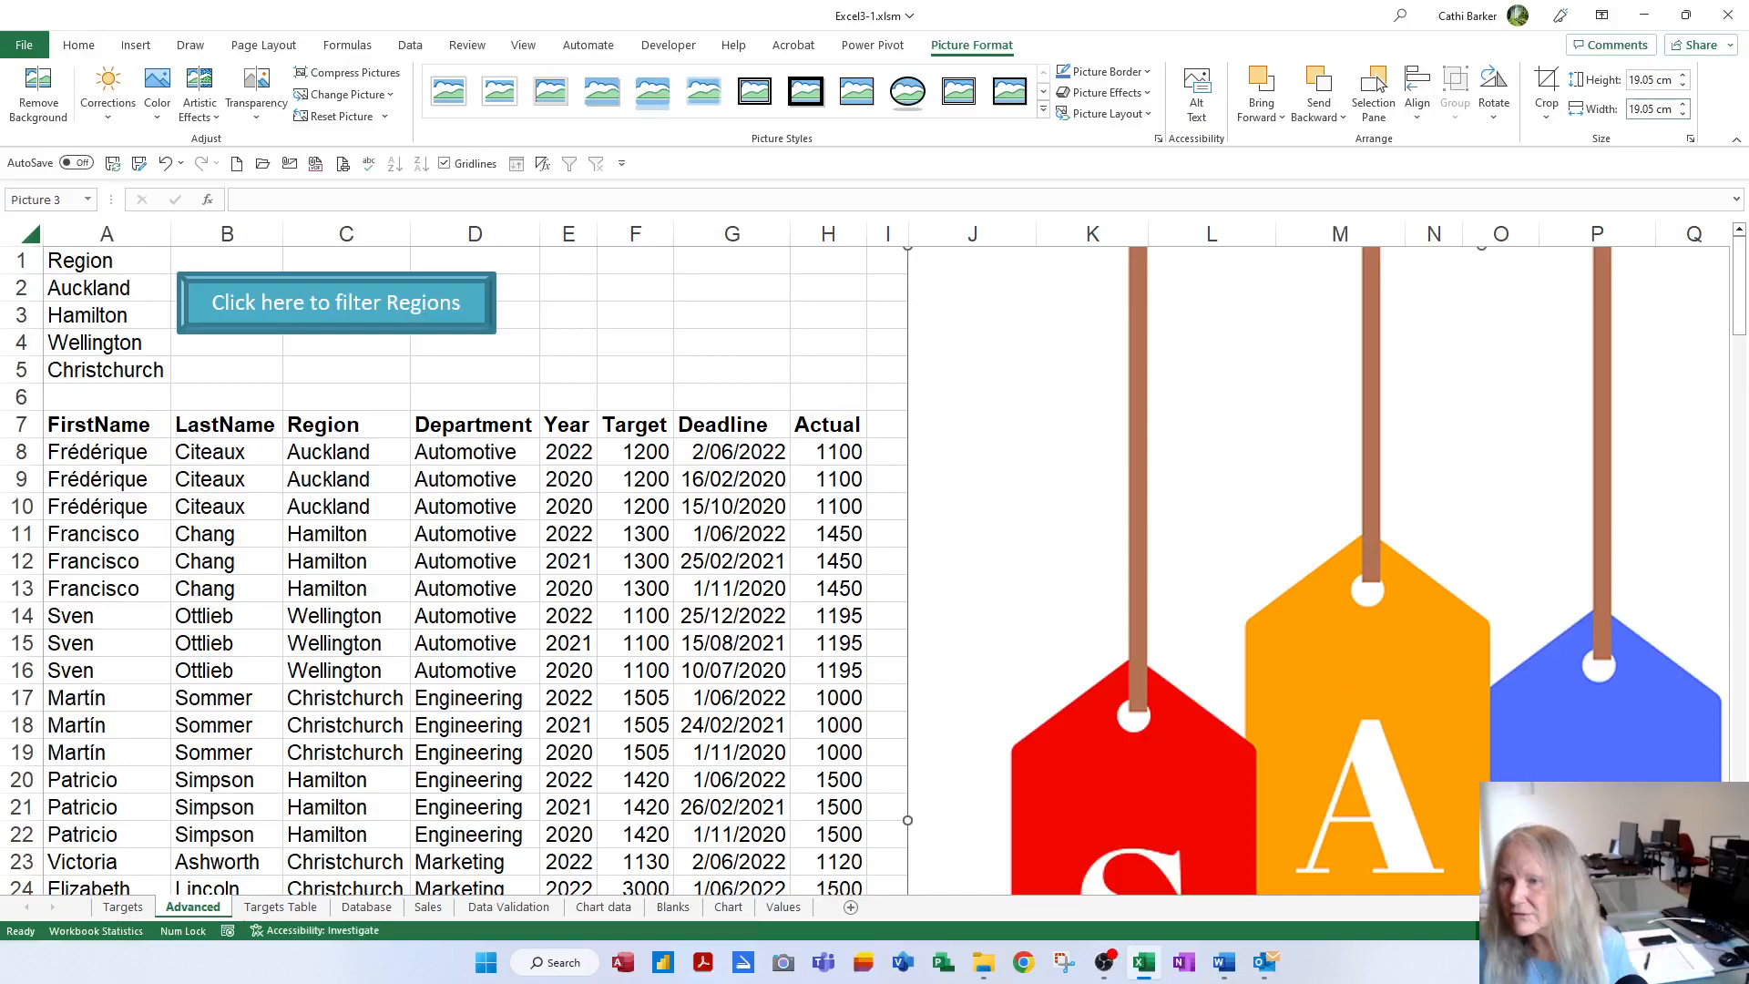
Resize the SALE picture to 3 cm wide and about 2 cm tall
{"action": "left_click", "coordinate": [1650, 108]}
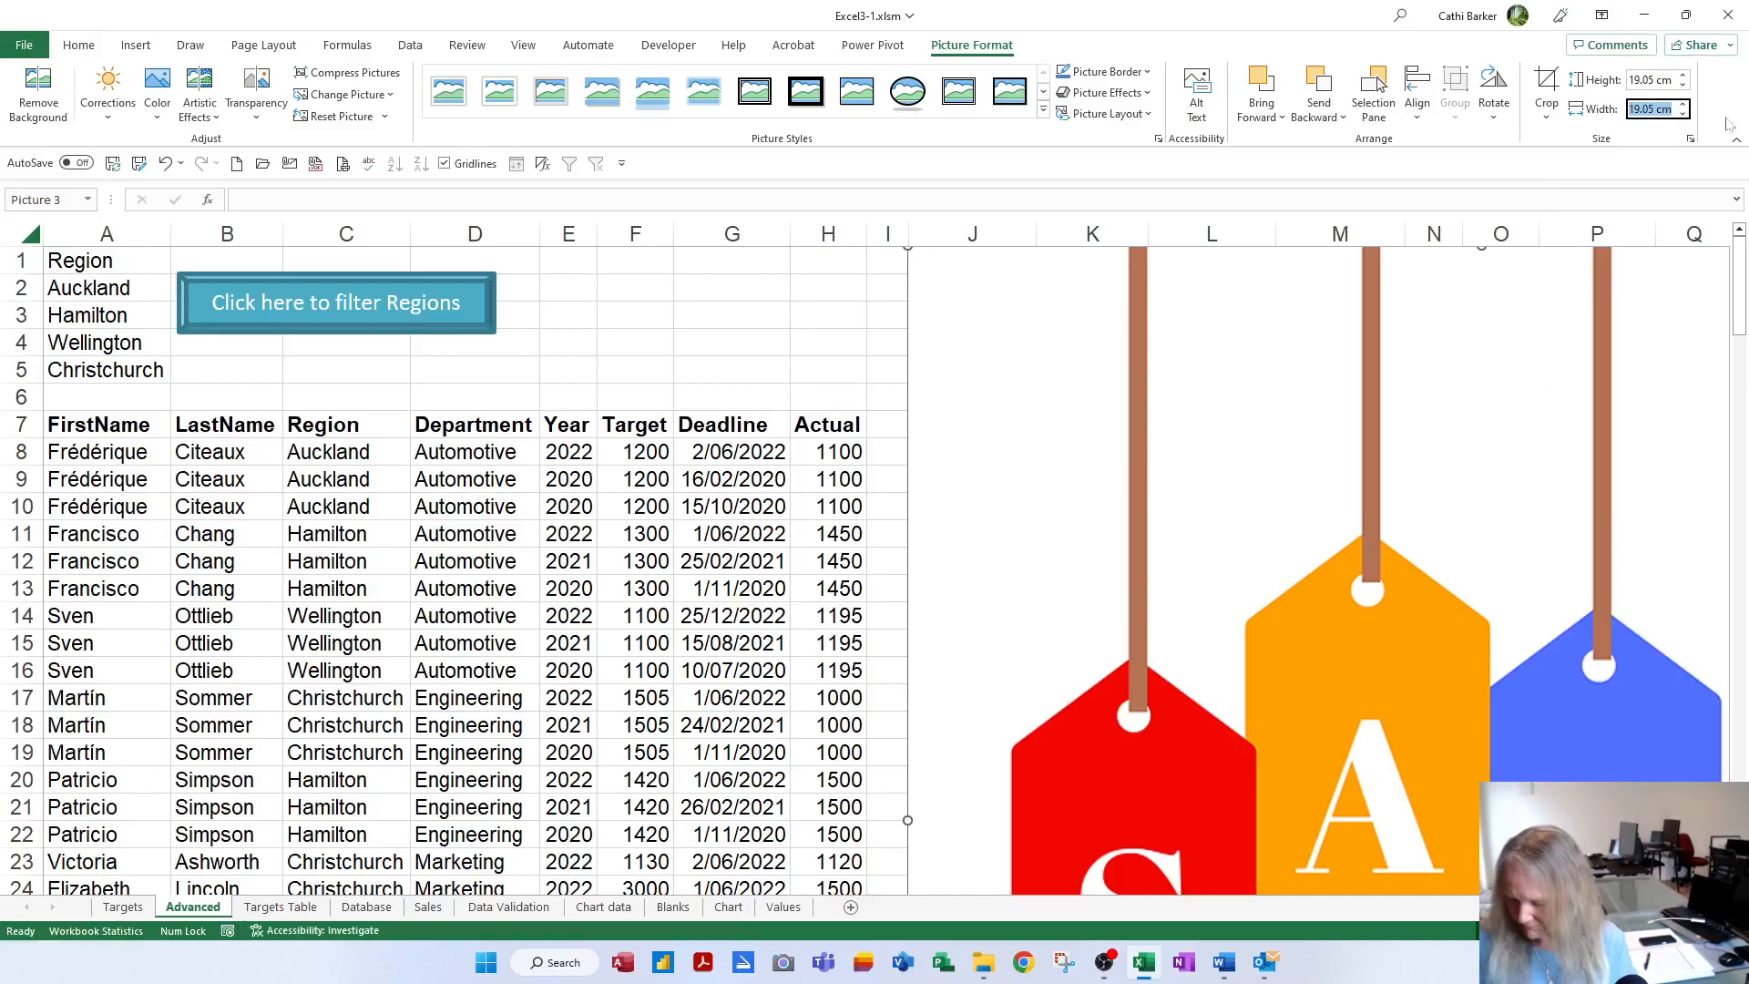
{"action": "type", "text": "3"}
{"action": "key", "text": "Return"}
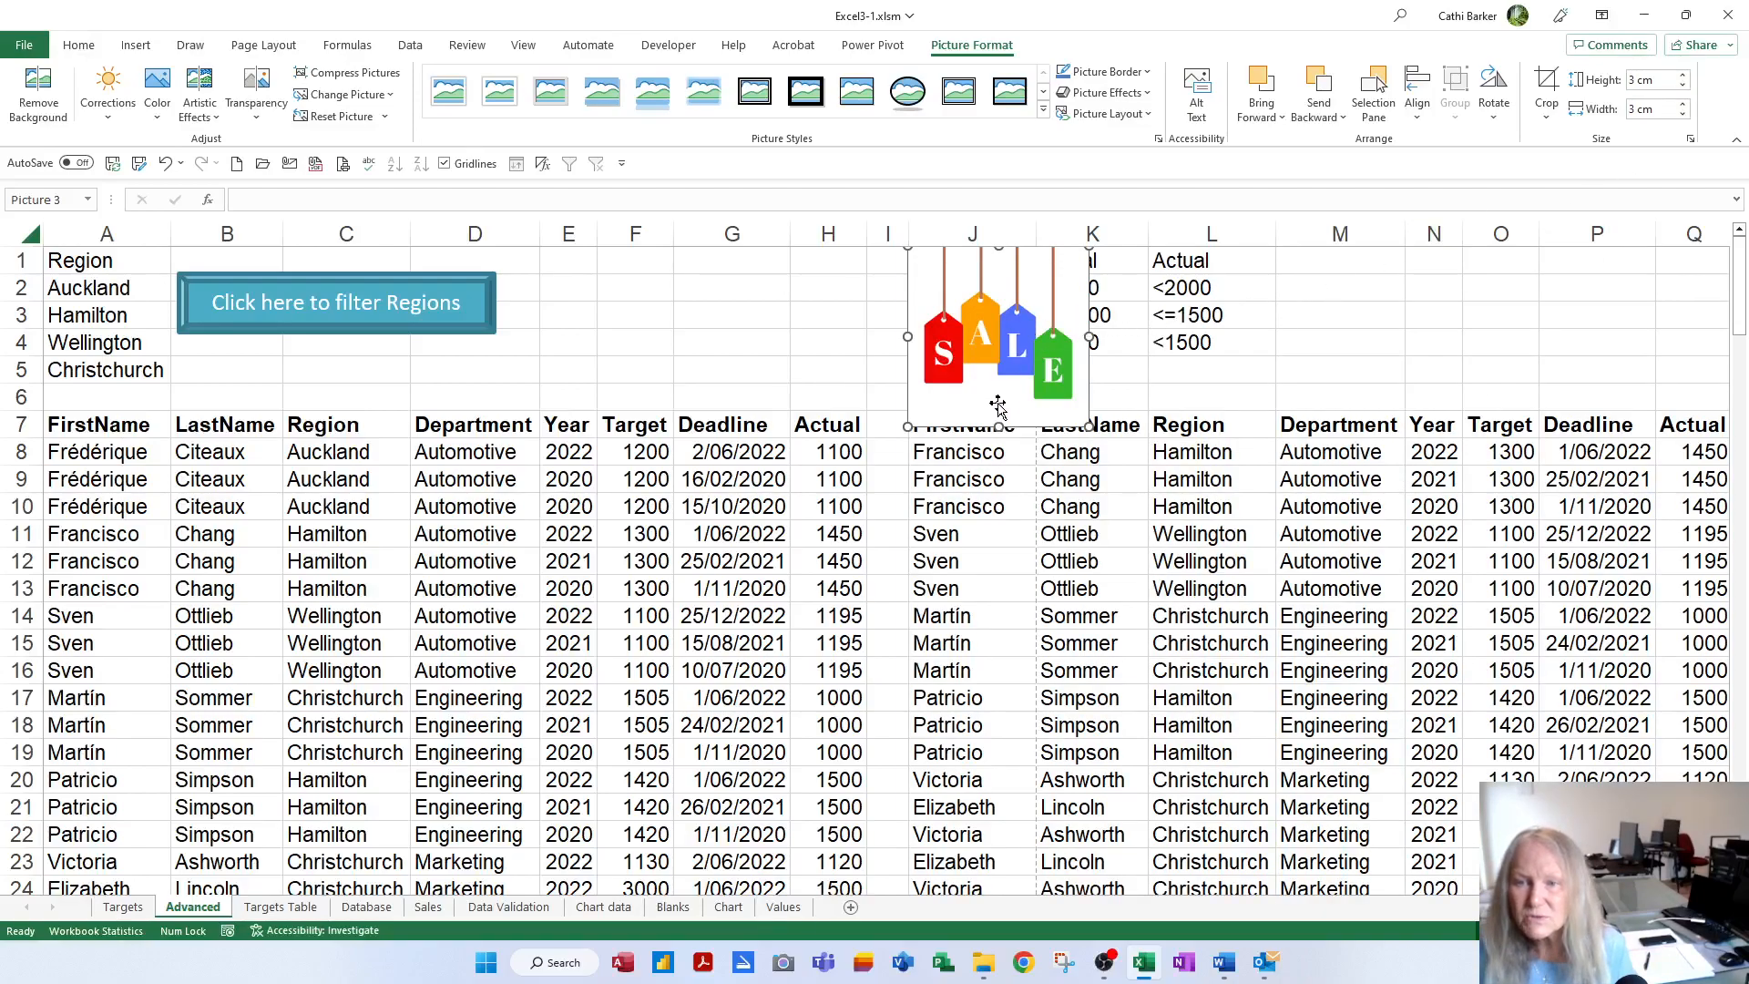
{"action": "left_click_drag", "start_coordinate": [998, 427], "coordinate": [1365, 381]}
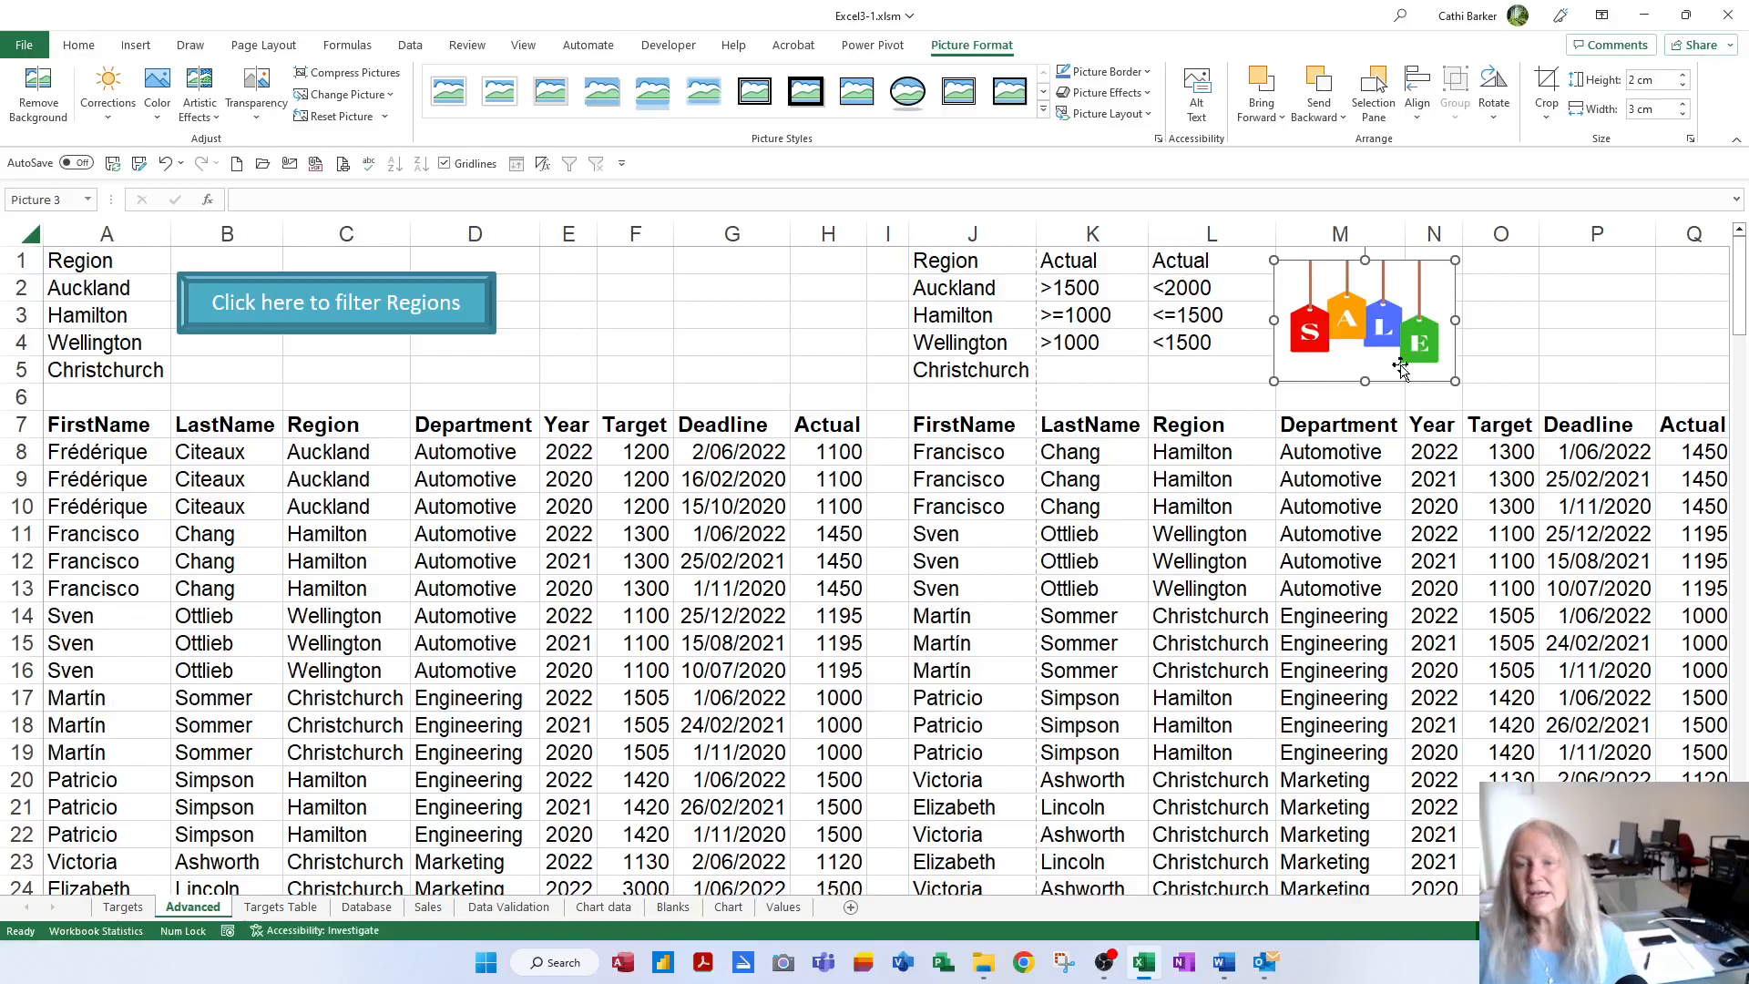
Set the SALE picture not to print and not to move or size with cells
{"action": "left_click", "coordinate": [1498, 340]}
{"action": "right_click", "coordinate": [1385, 345]}
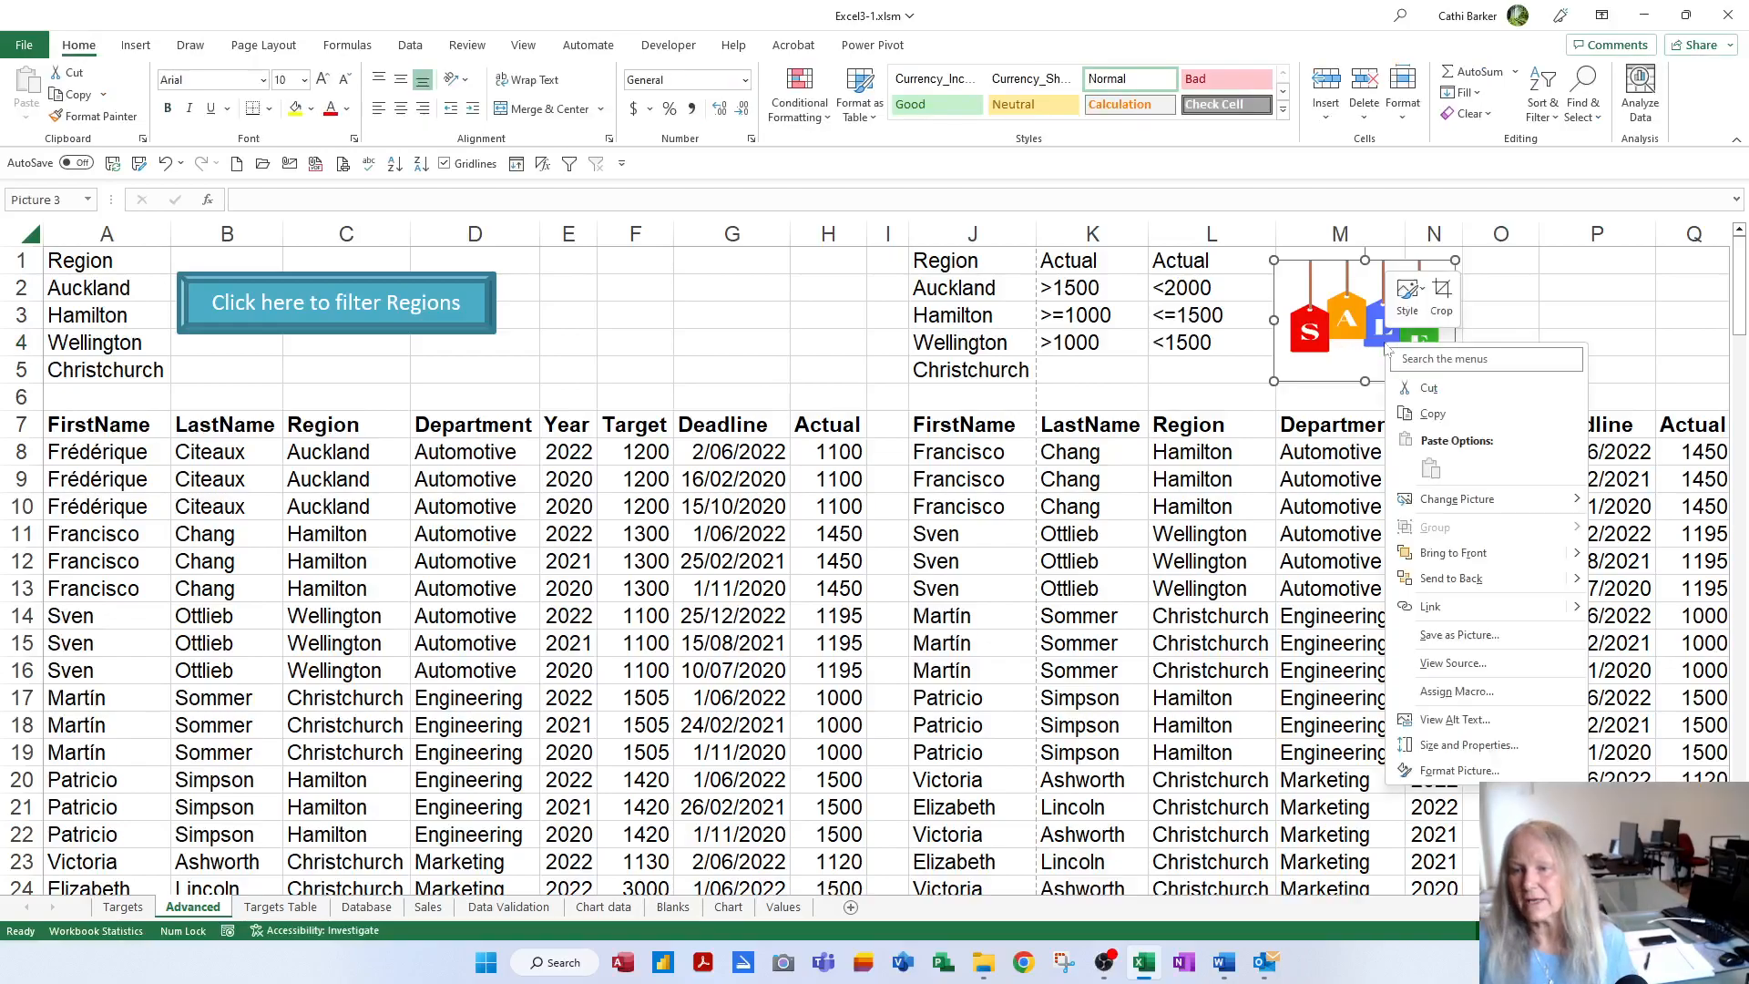
{"action": "left_click", "coordinate": [1449, 748]}
{"action": "left_click", "coordinate": [1564, 676]}
{"action": "left_click", "coordinate": [1565, 660]}
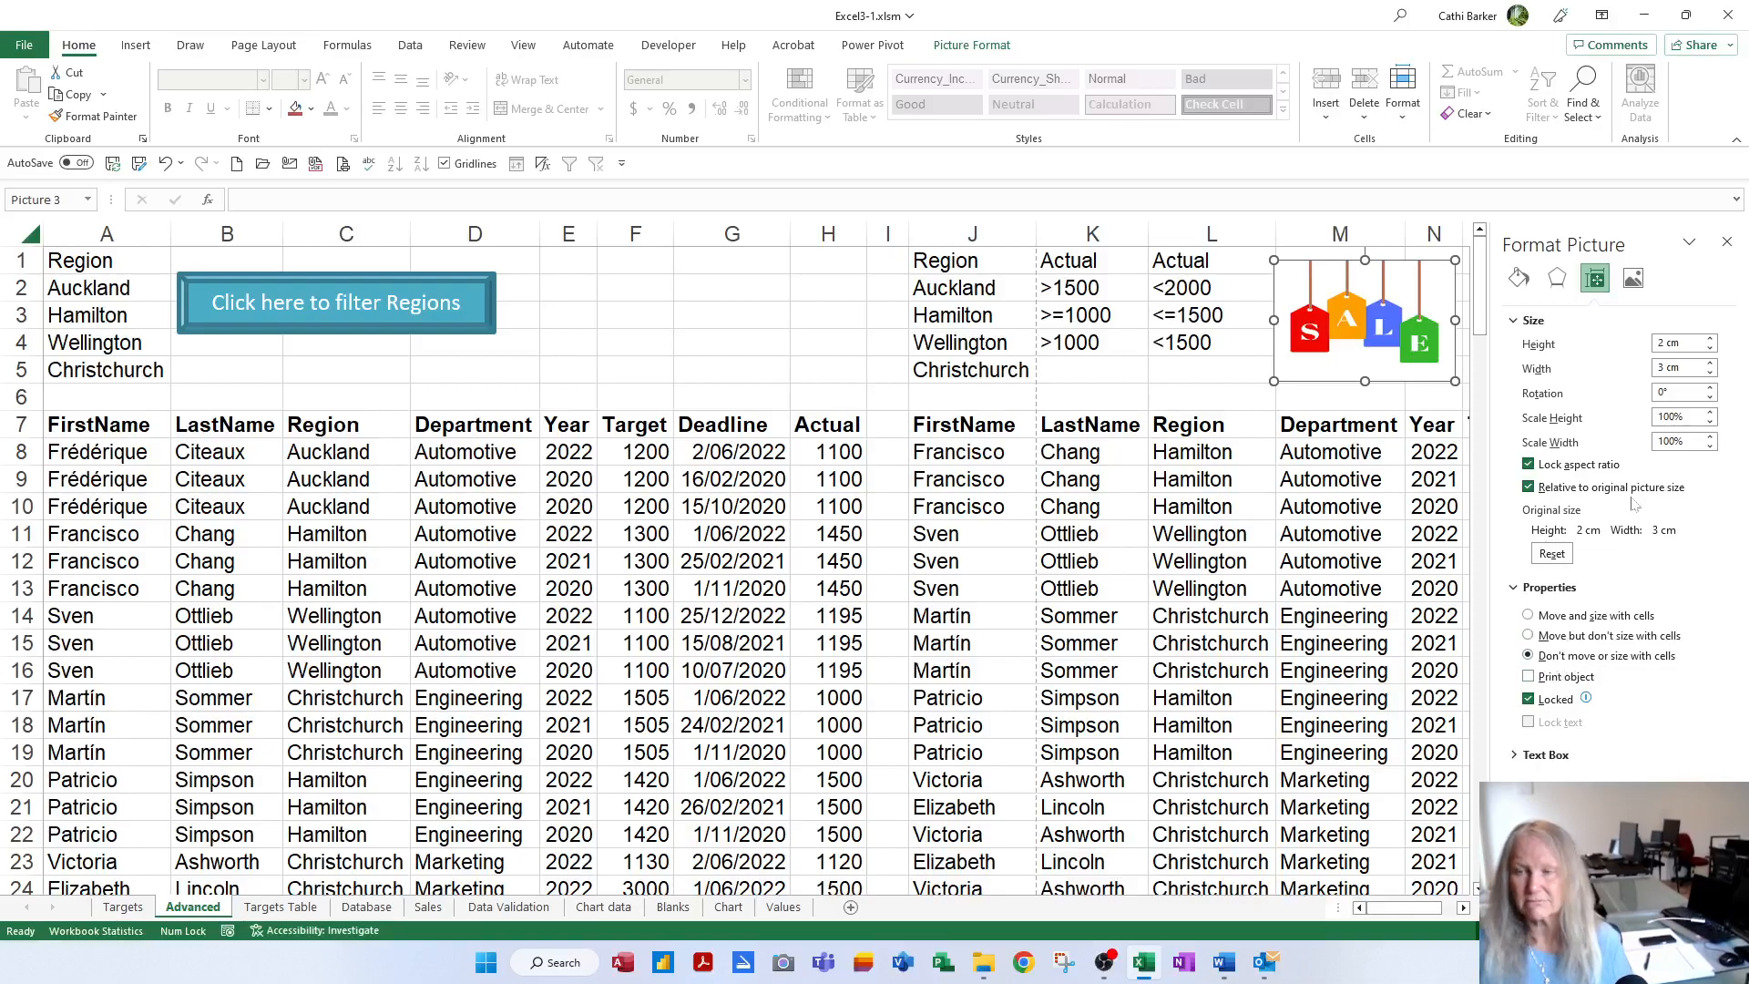
{"action": "left_click", "coordinate": [1728, 241]}
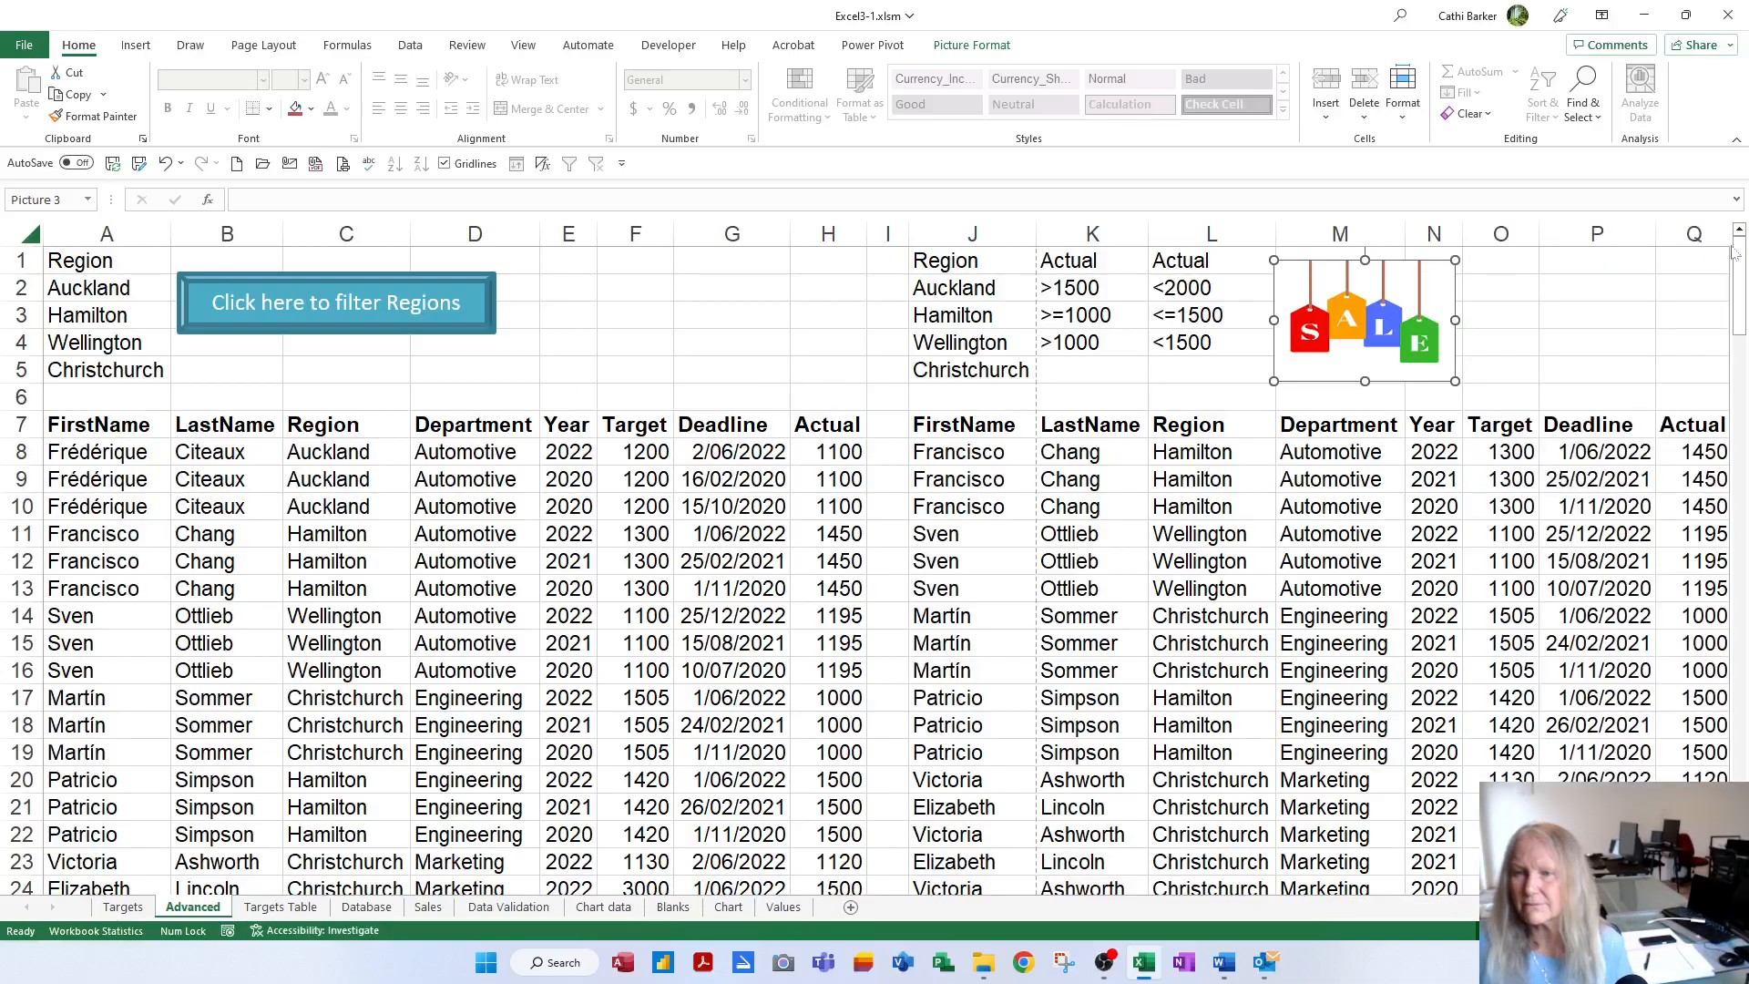
Assign the Crit2Filter macro to the SALE picture
{"action": "right_click", "coordinate": [1415, 340]}
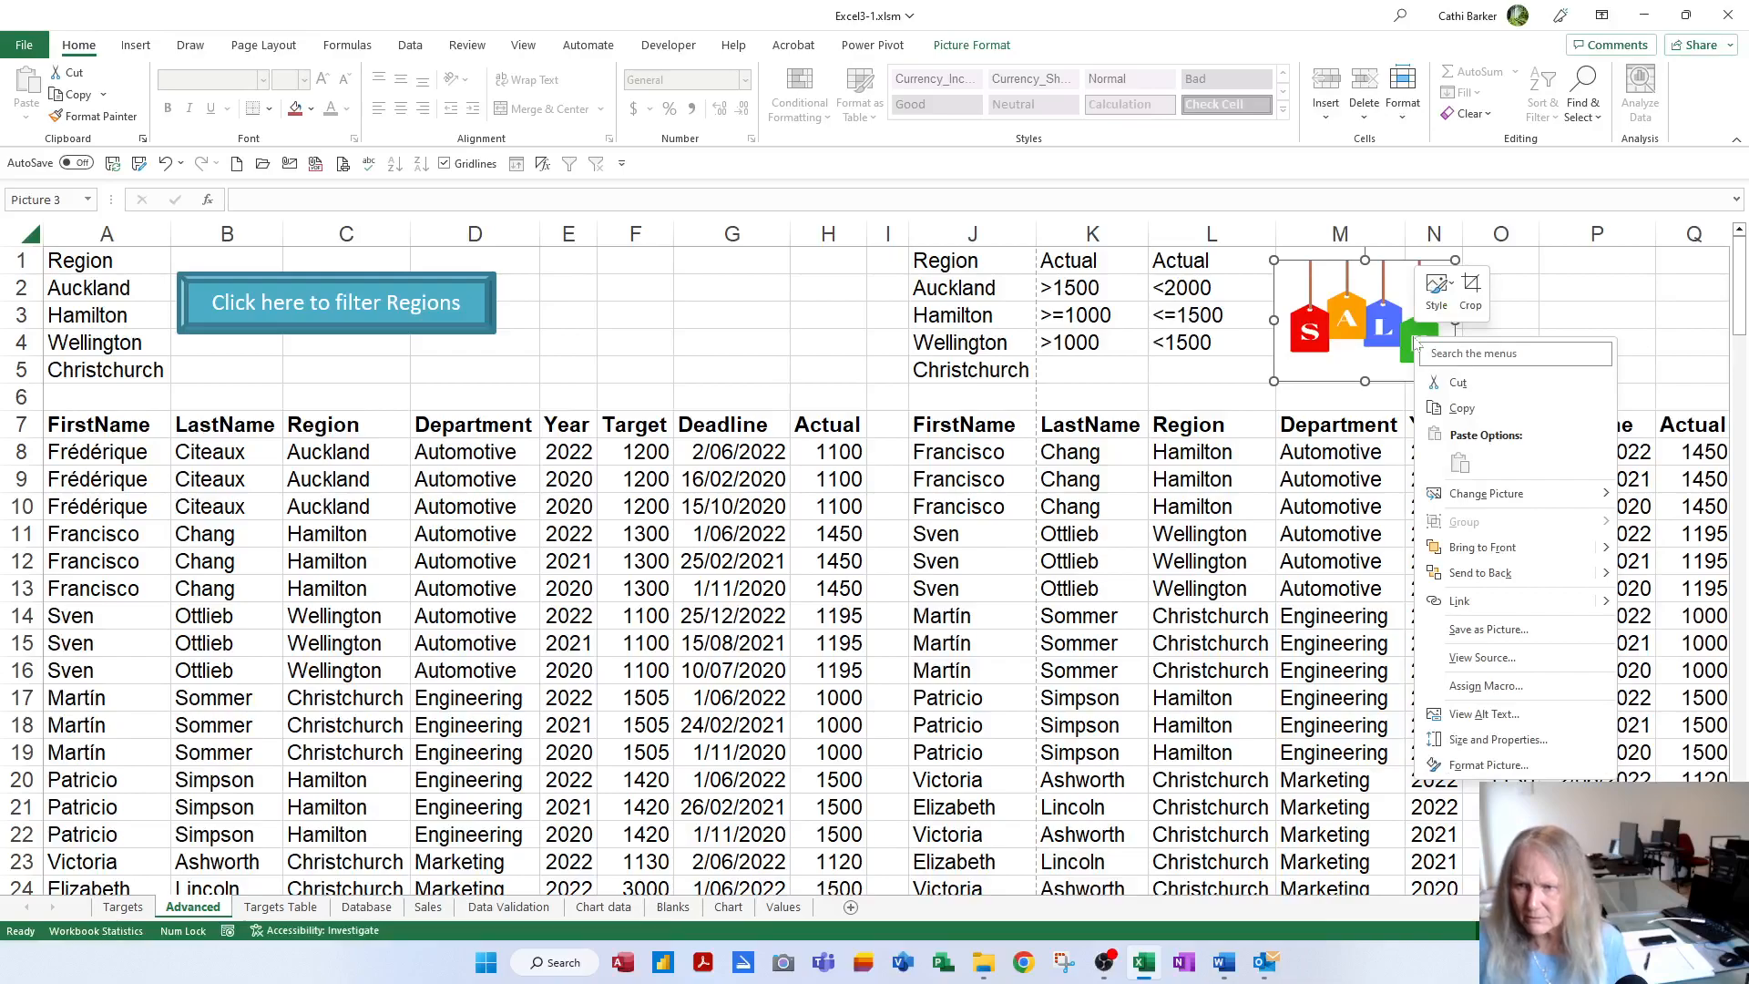
{"action": "left_click", "coordinate": [1486, 689]}
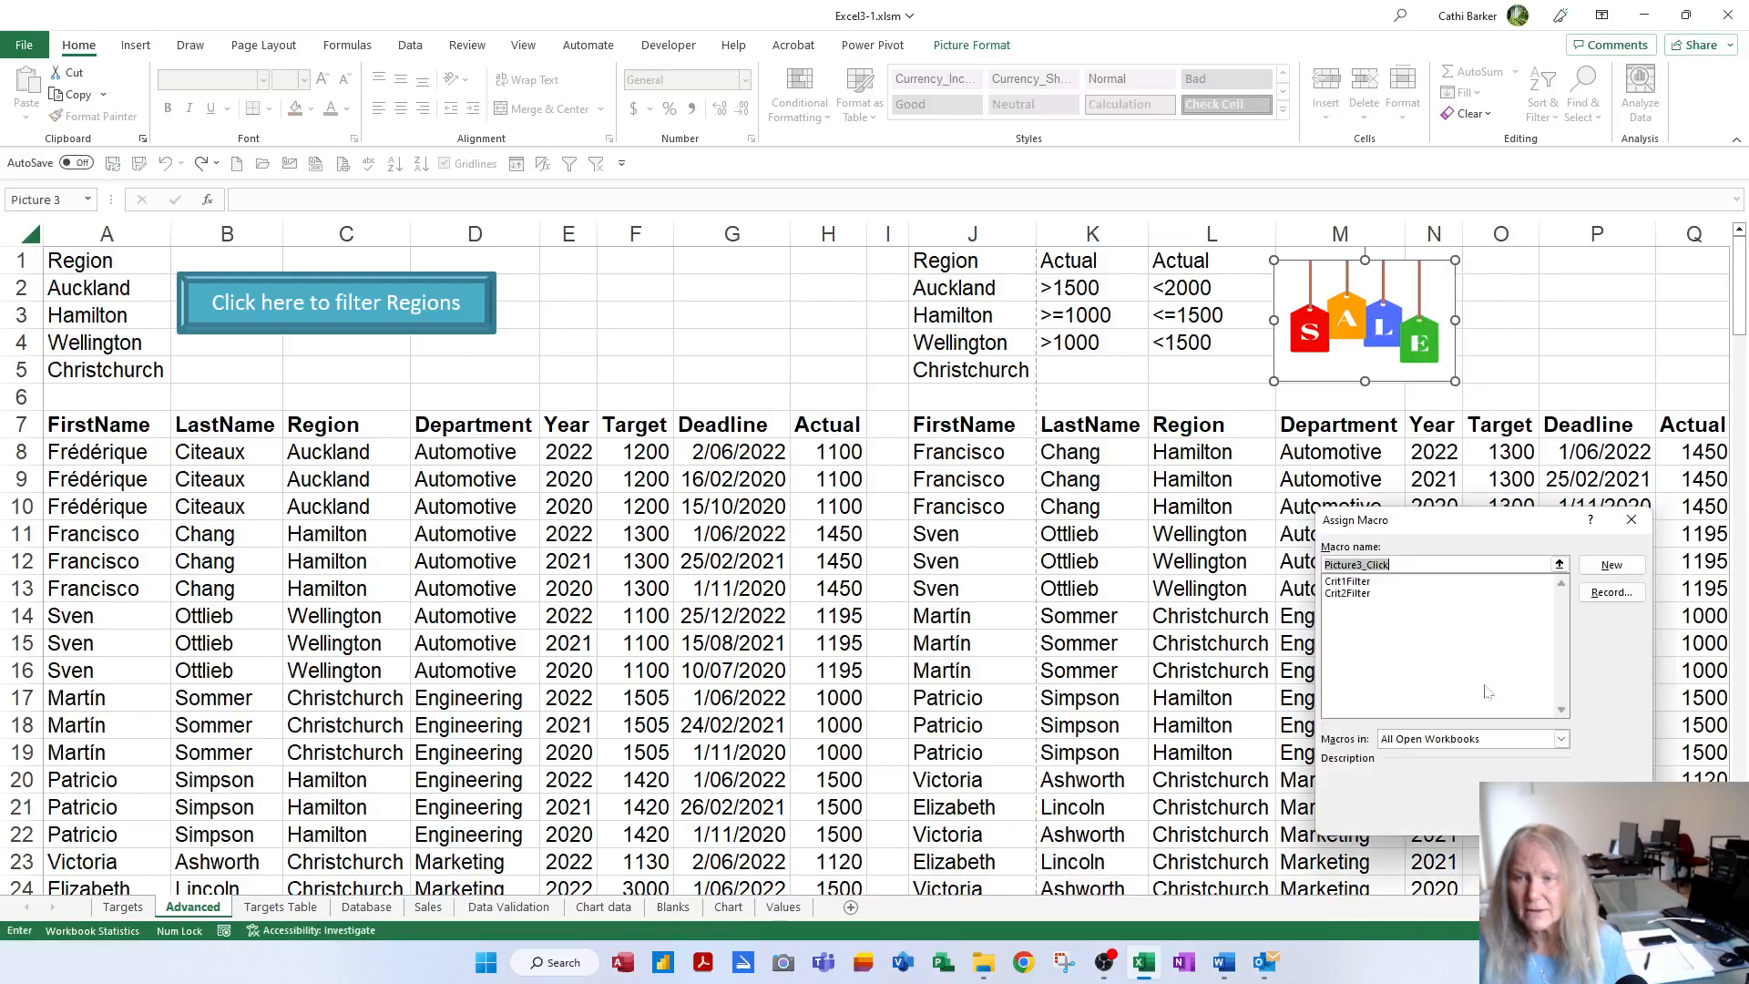
{"action": "left_click", "coordinate": [1348, 593]}
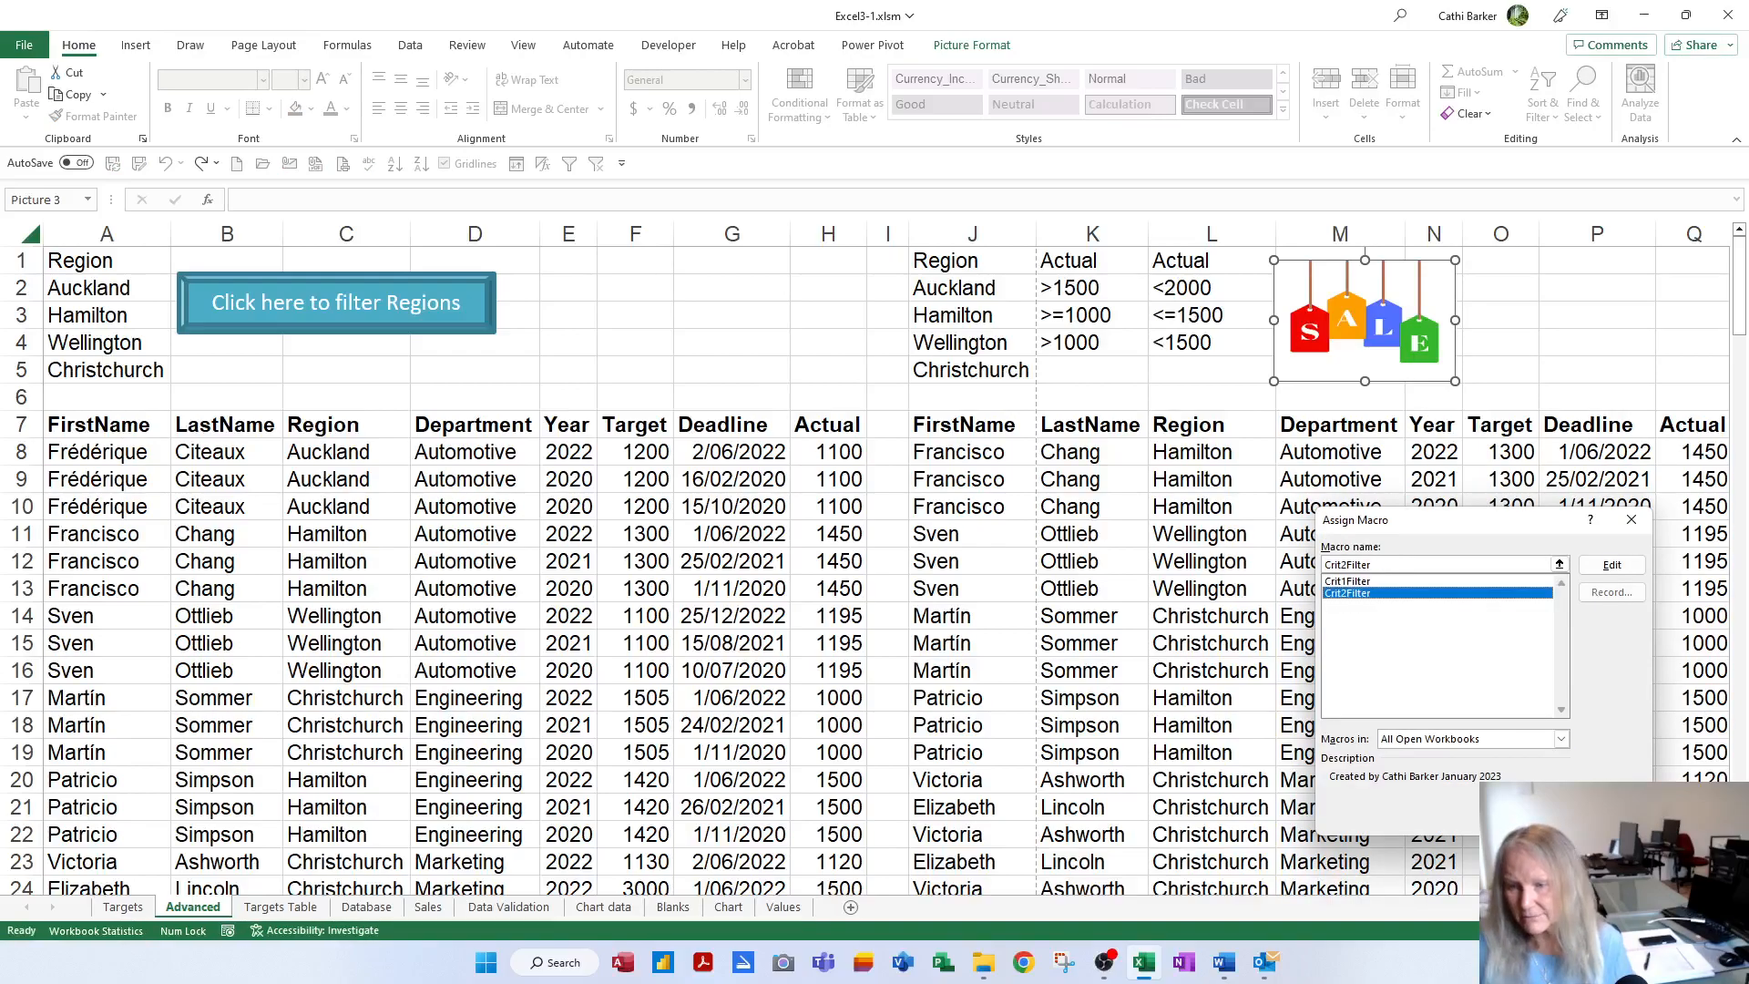
{"action": "key", "text": "Return"}
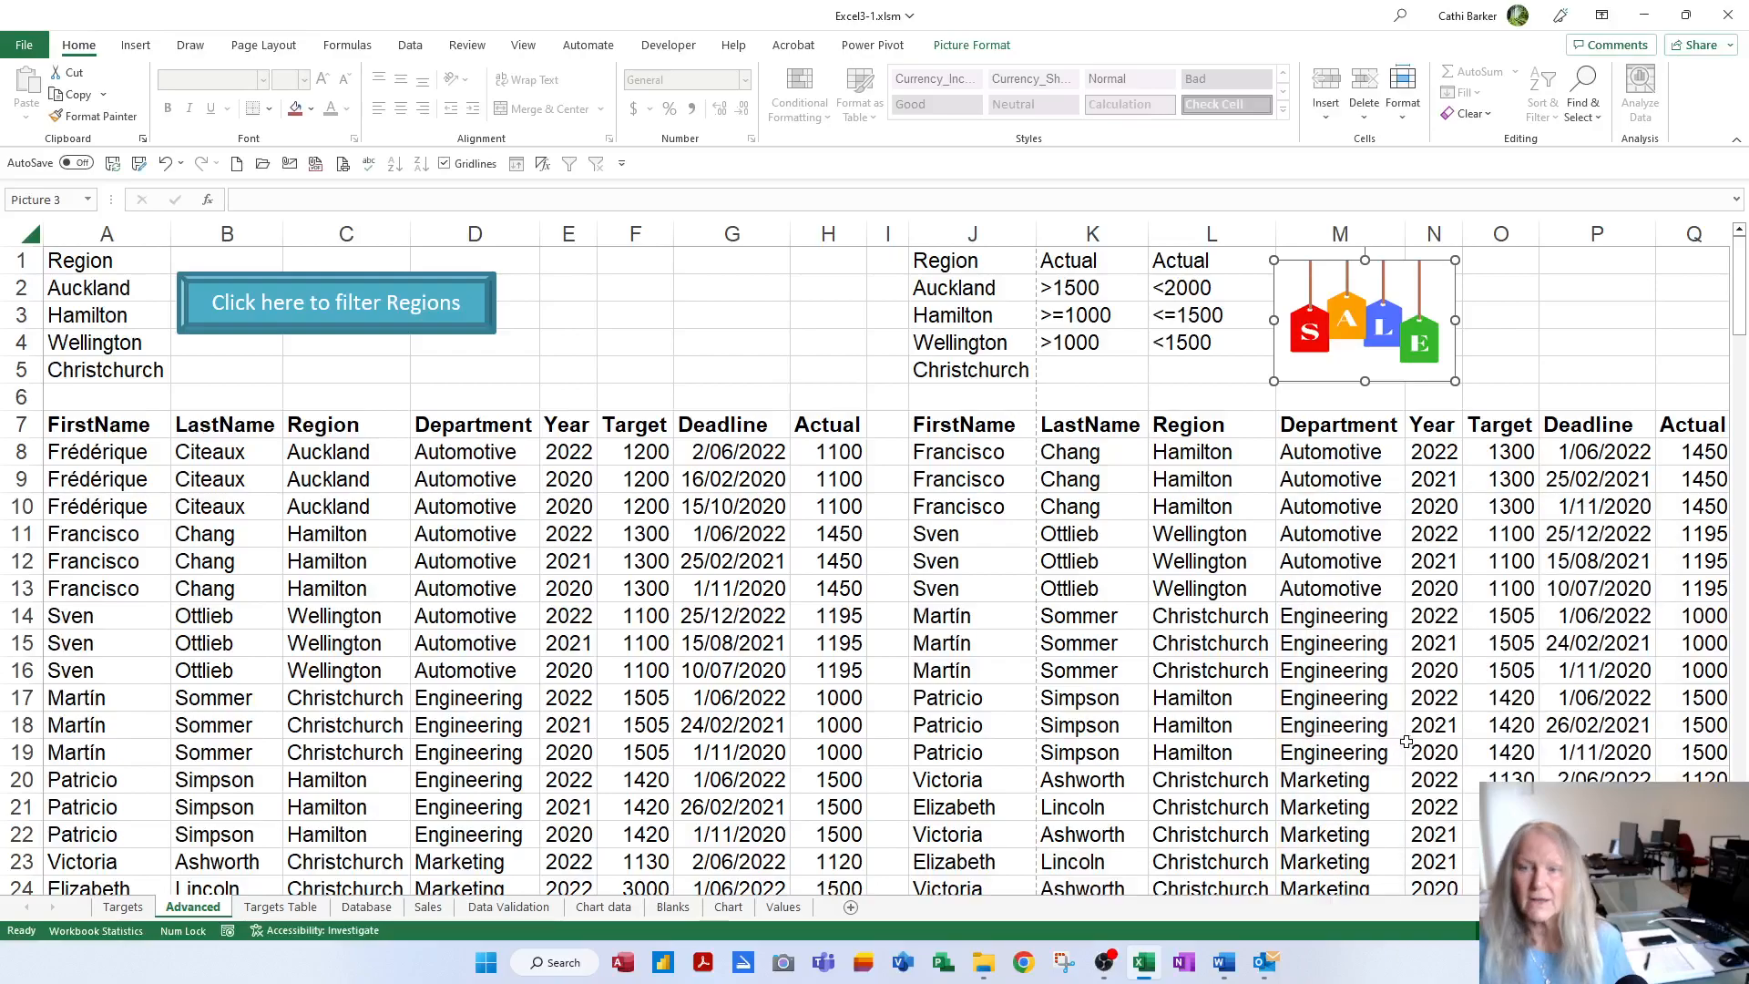
Replace the J2 region with Taupo and rerun Crit2Filter from the SALE picture
{"action": "left_click", "coordinate": [1142, 551]}
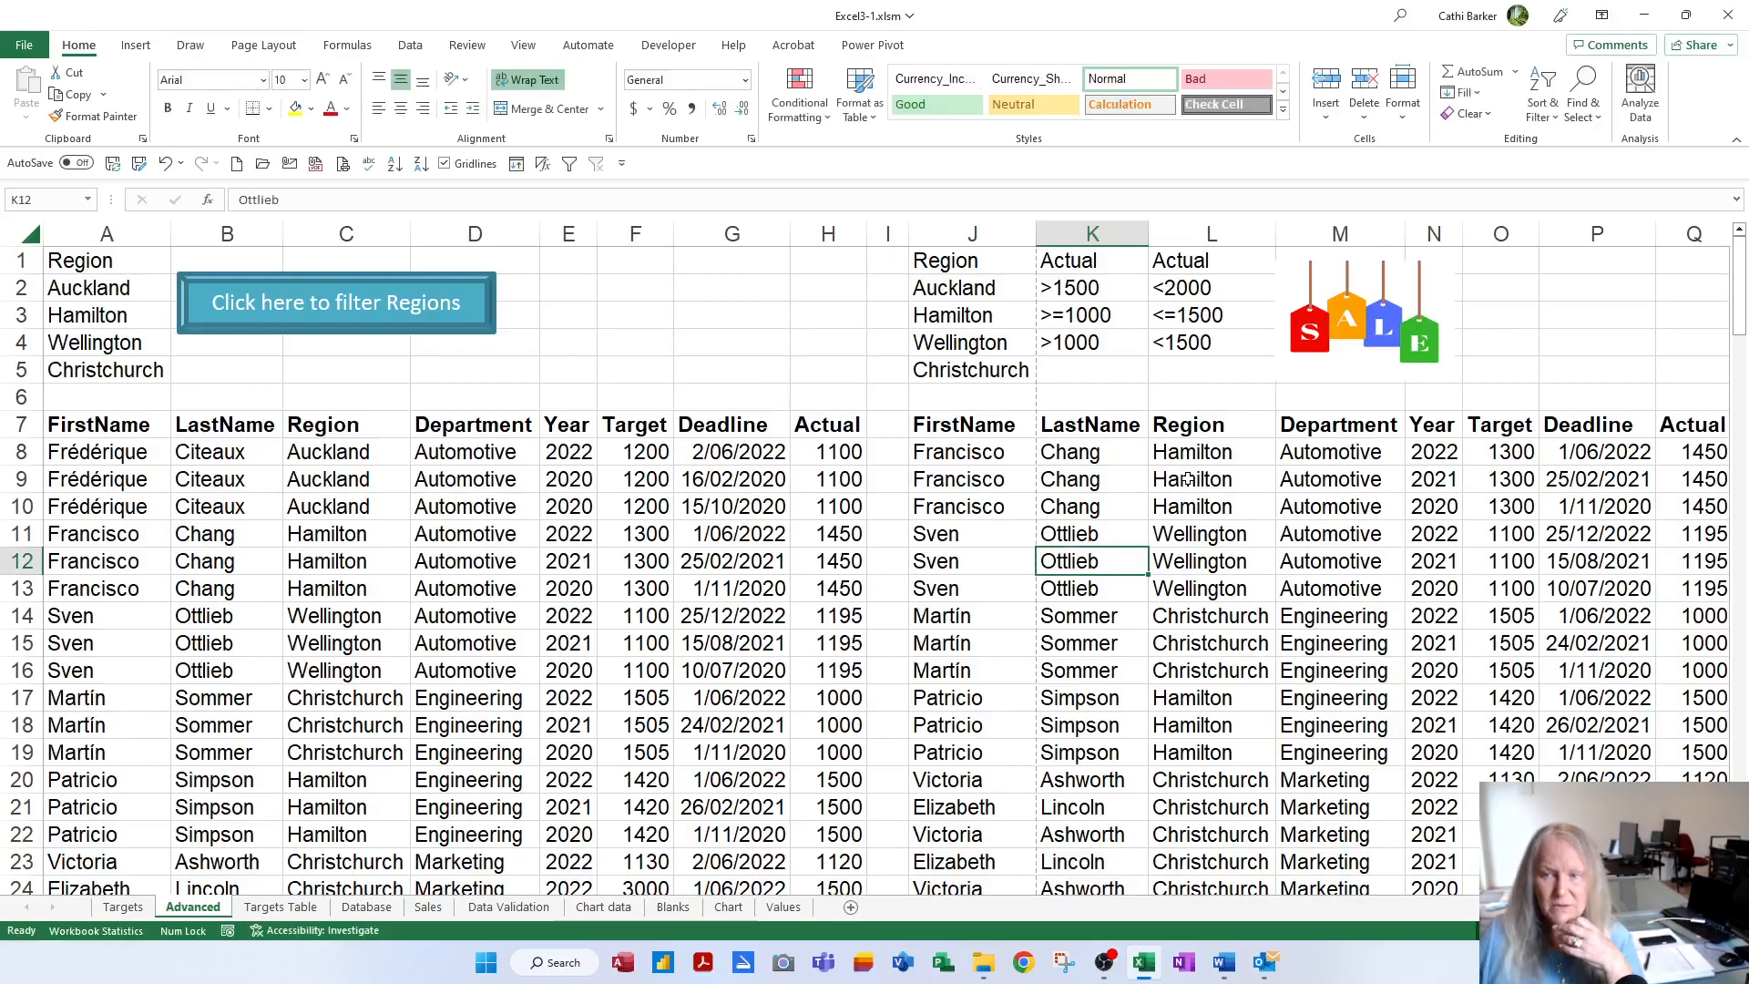
{"action": "left_click", "coordinate": [1364, 317]}
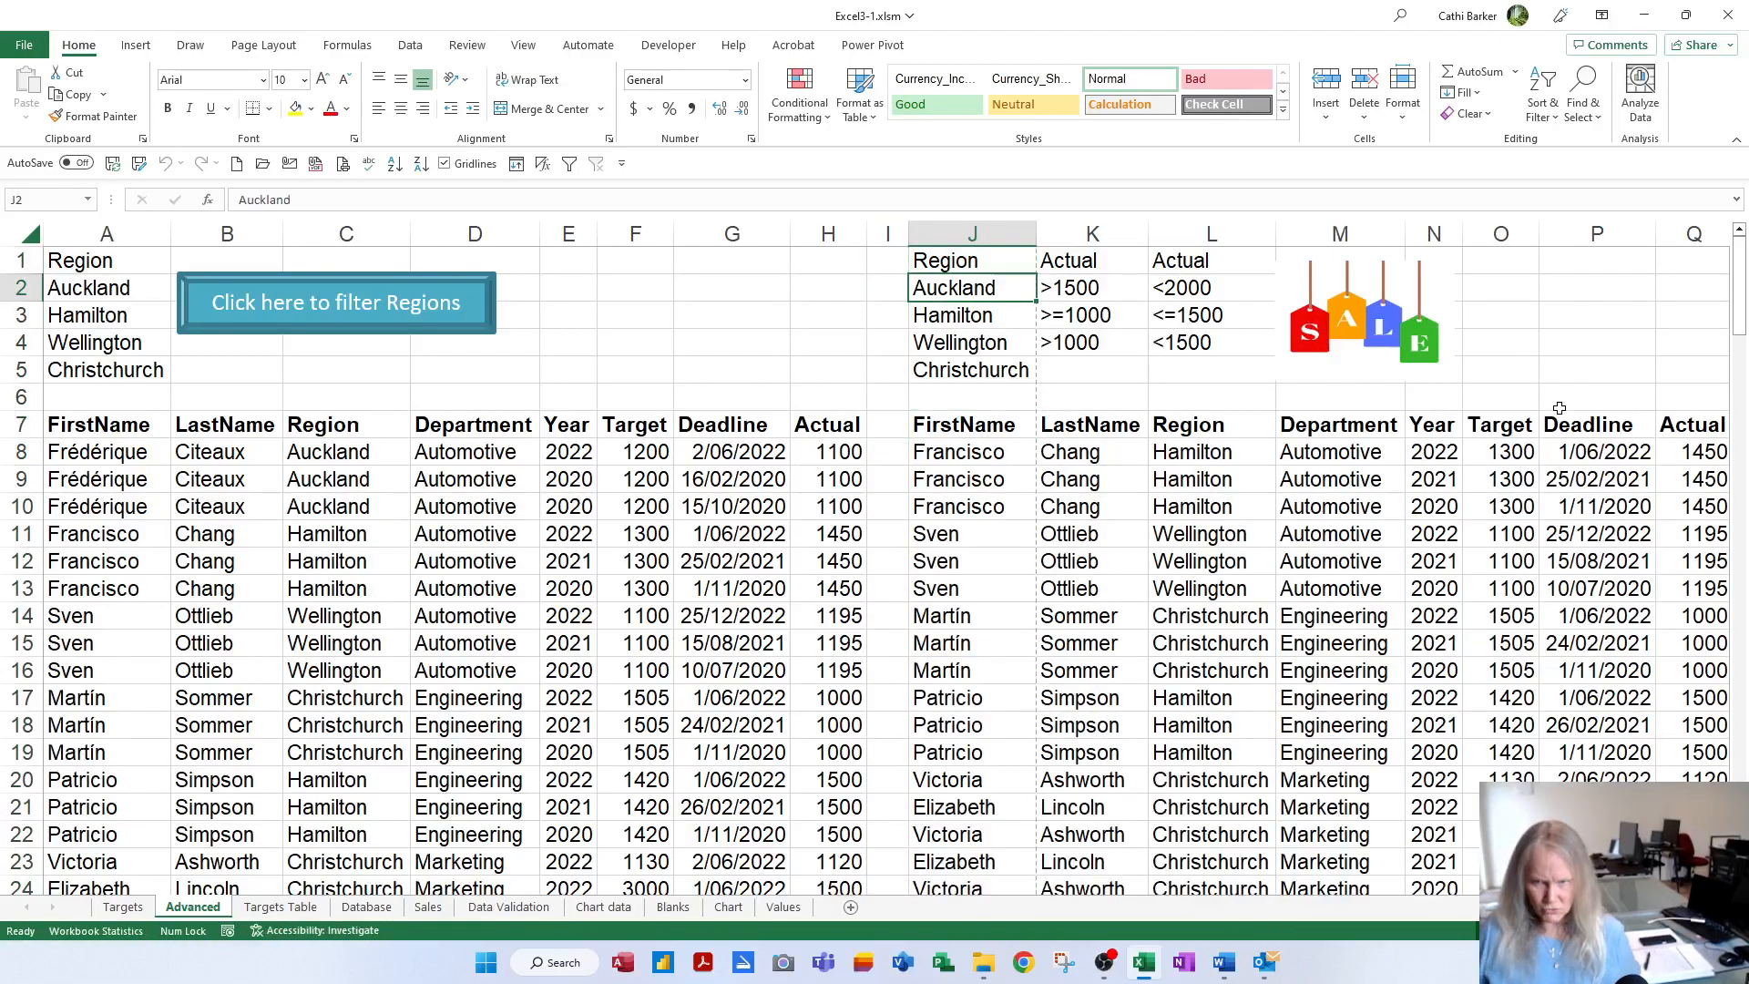
{"action": "type", "text": "Taupo"}
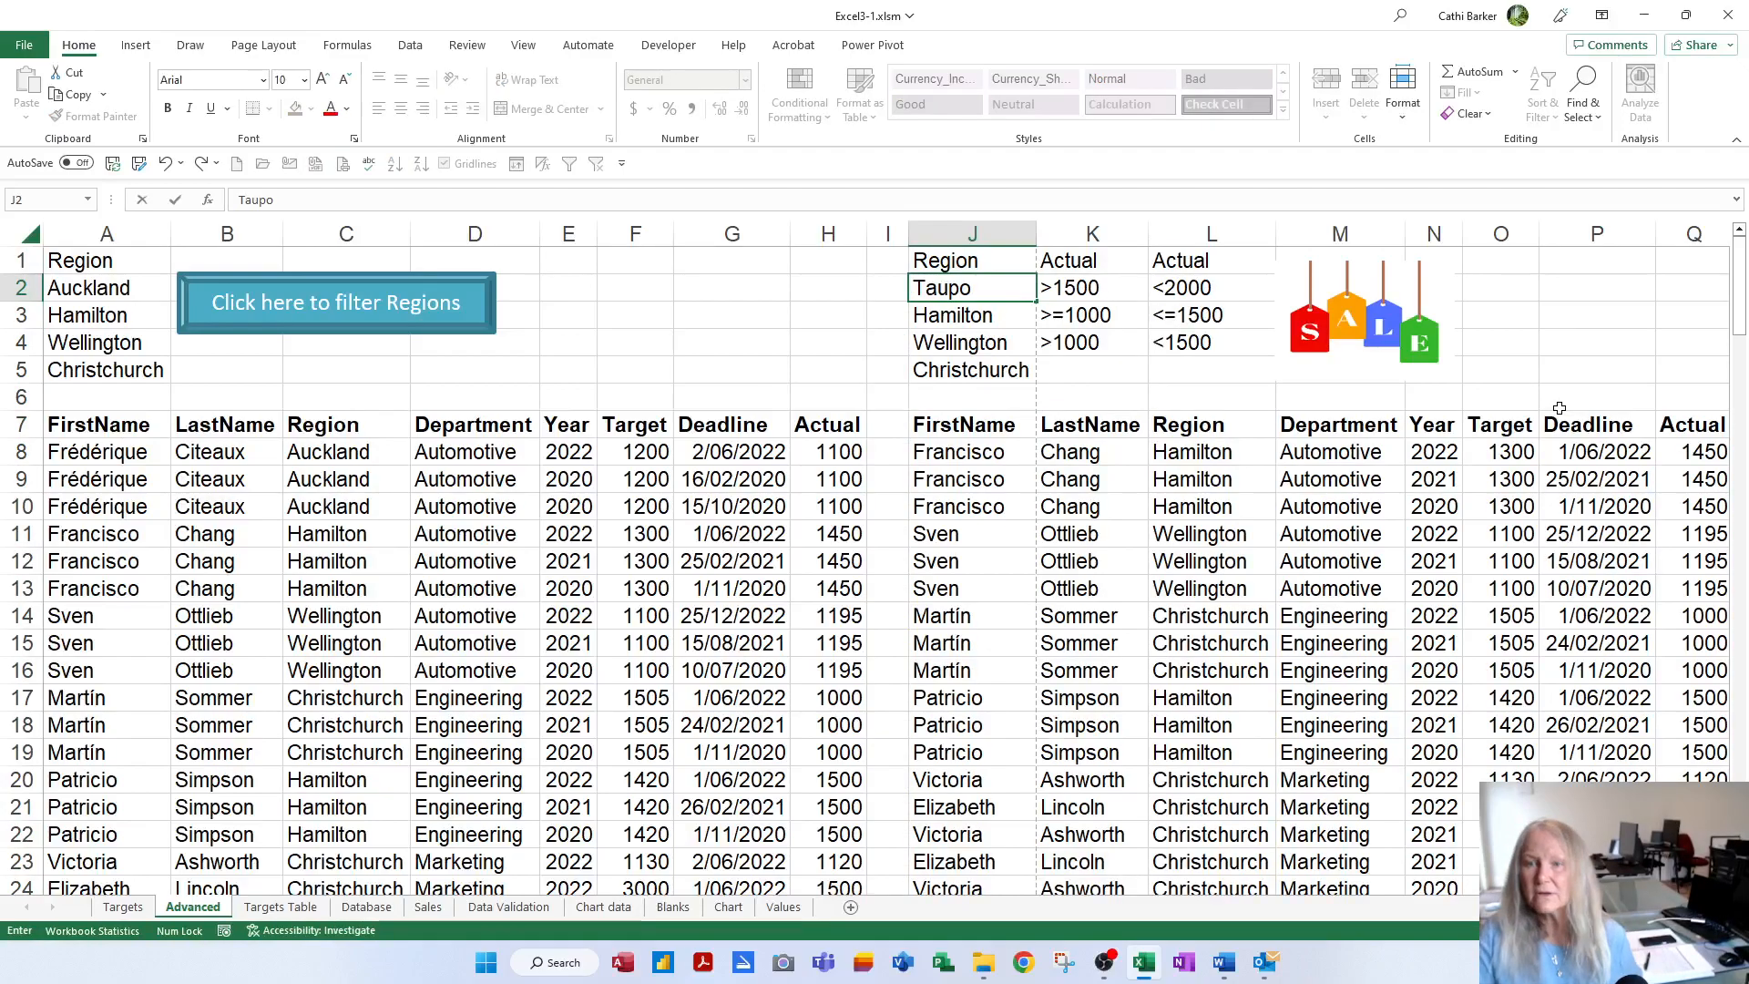
{"action": "key", "text": "Return"}
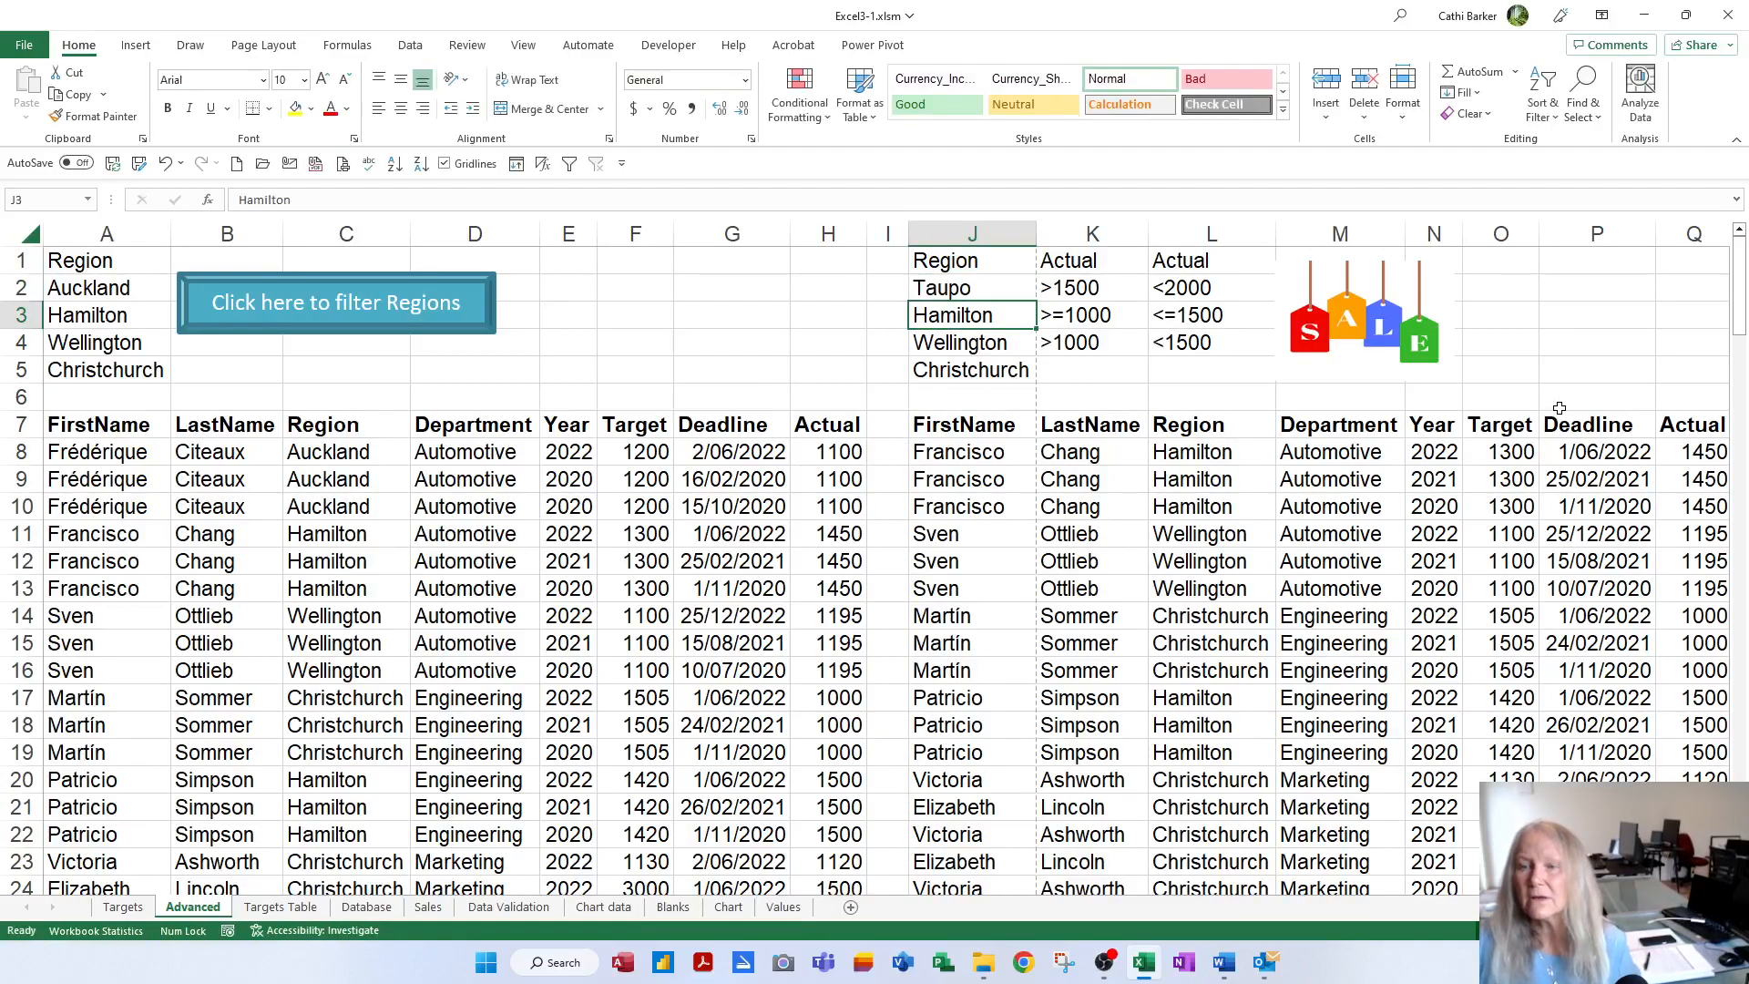
{"action": "left_click", "coordinate": [1385, 314]}
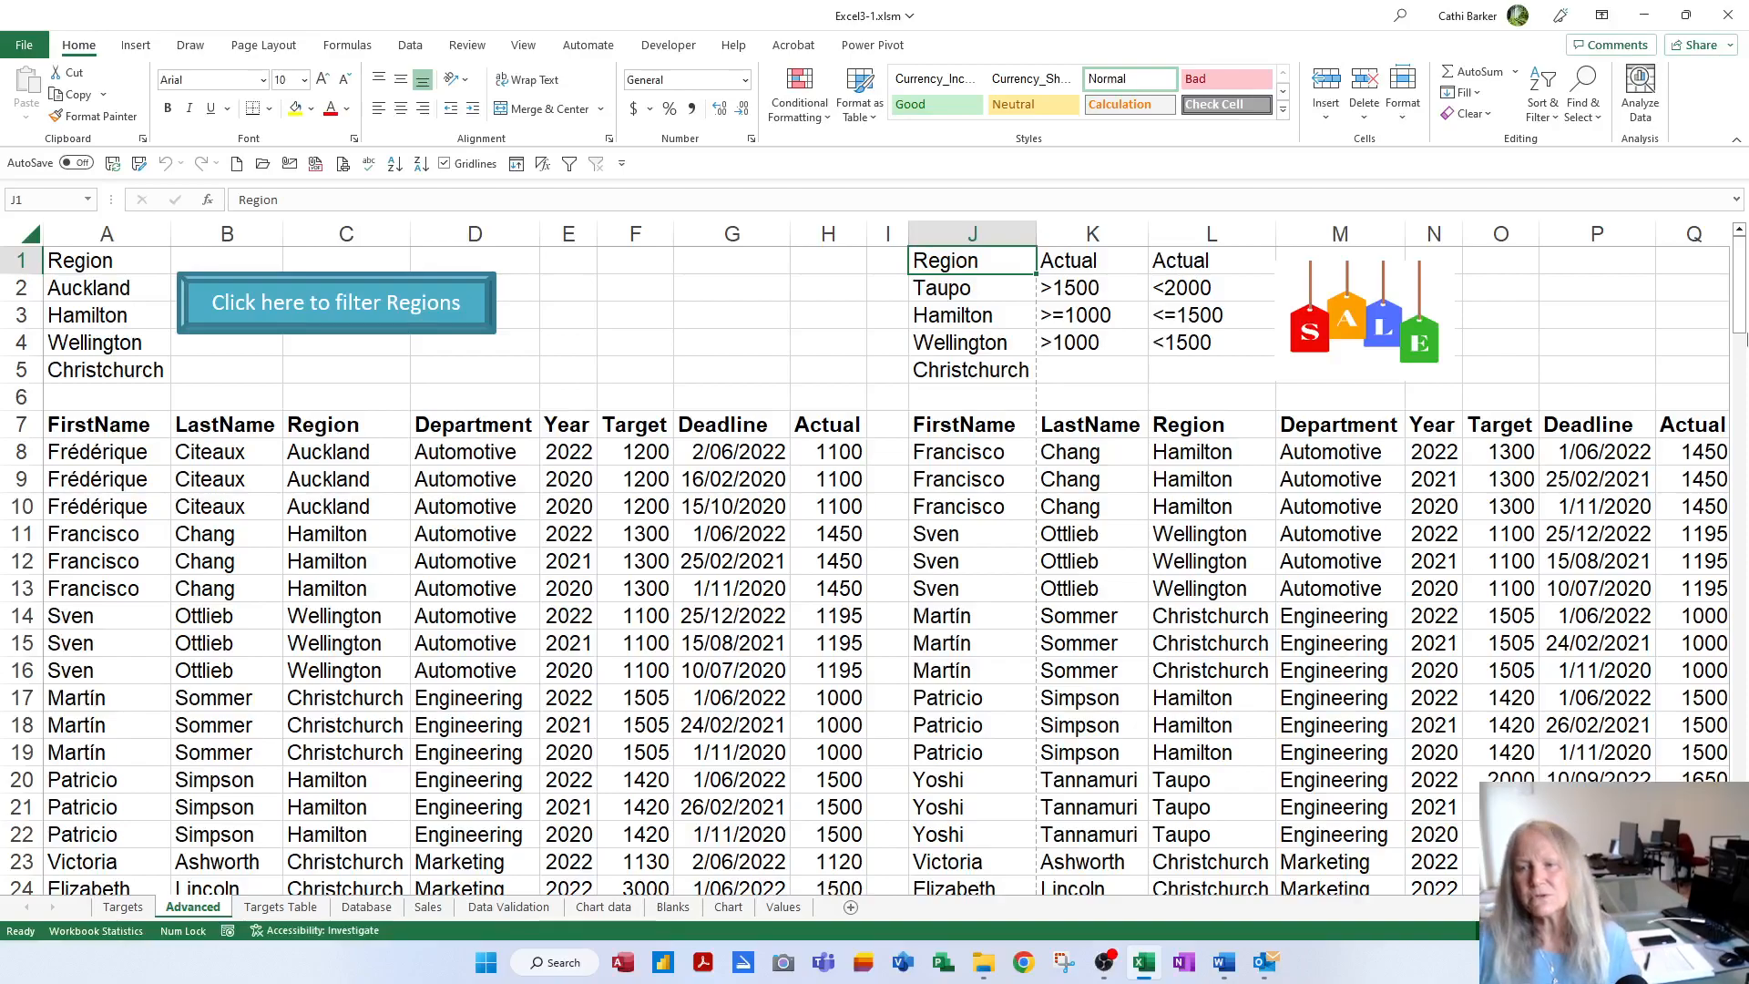
Open the SALE picture's Crit2Filter macro in the VBA editor and select Crit1Filter's four sizing lines
{"action": "right_click", "coordinate": [1347, 335]}
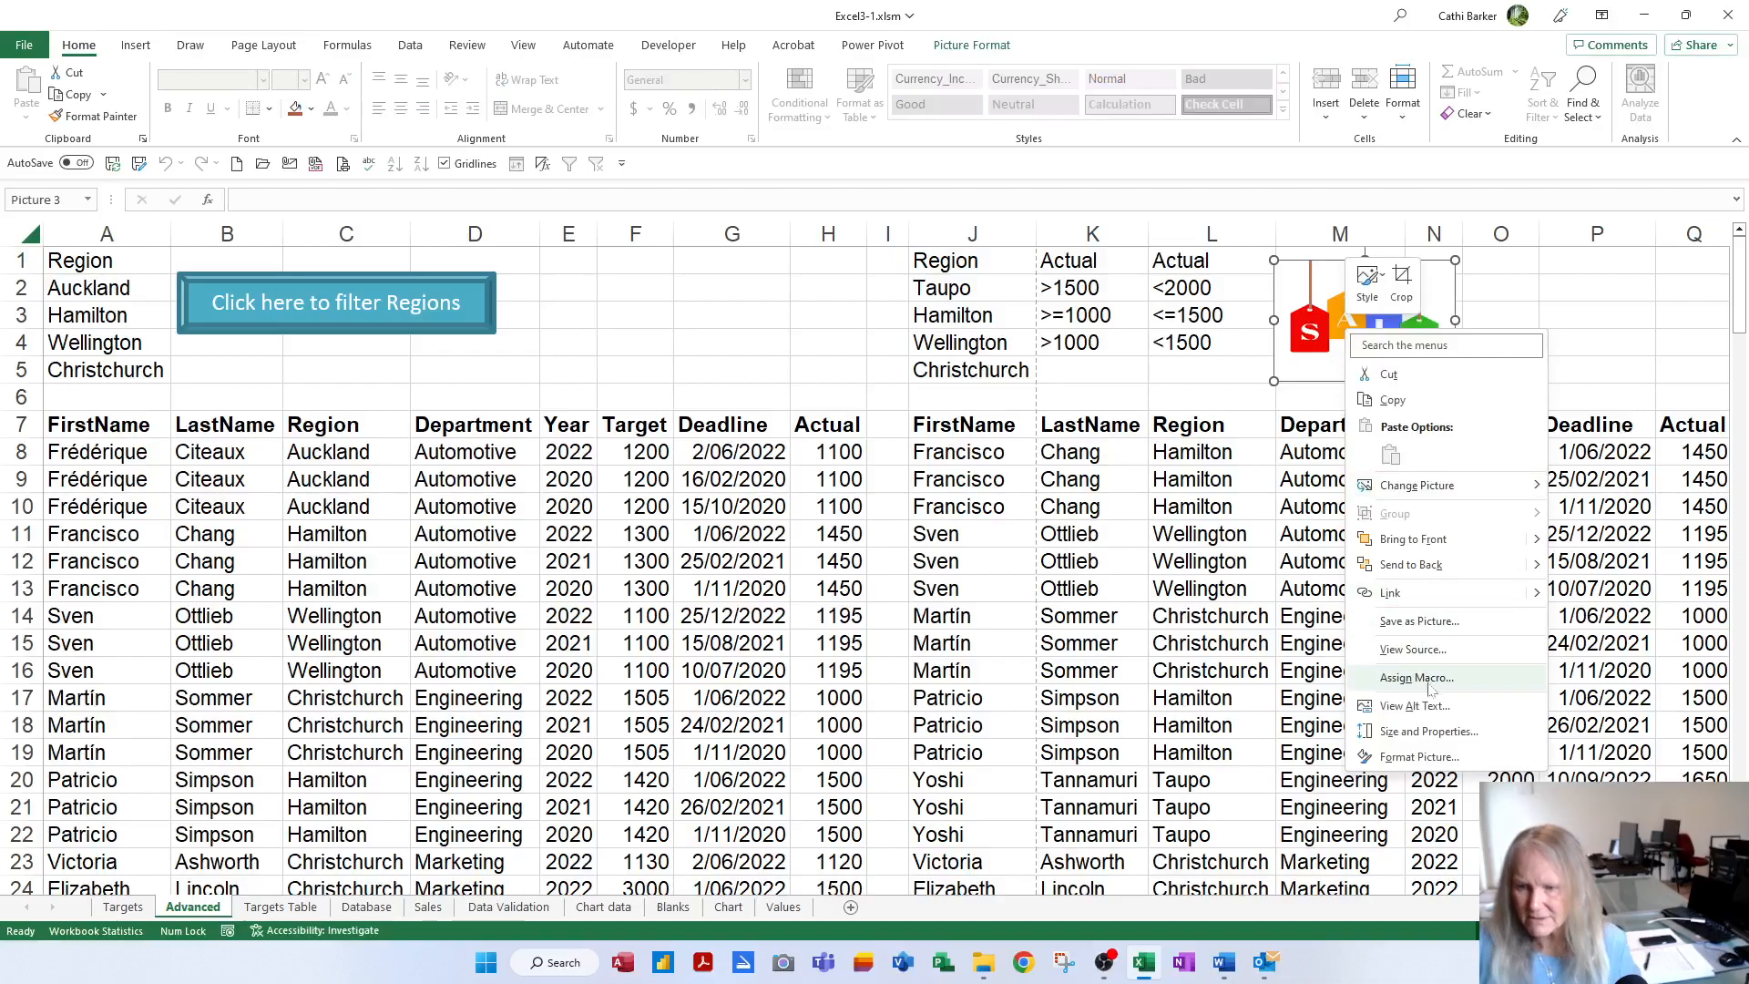
{"action": "left_click", "coordinate": [1417, 679]}
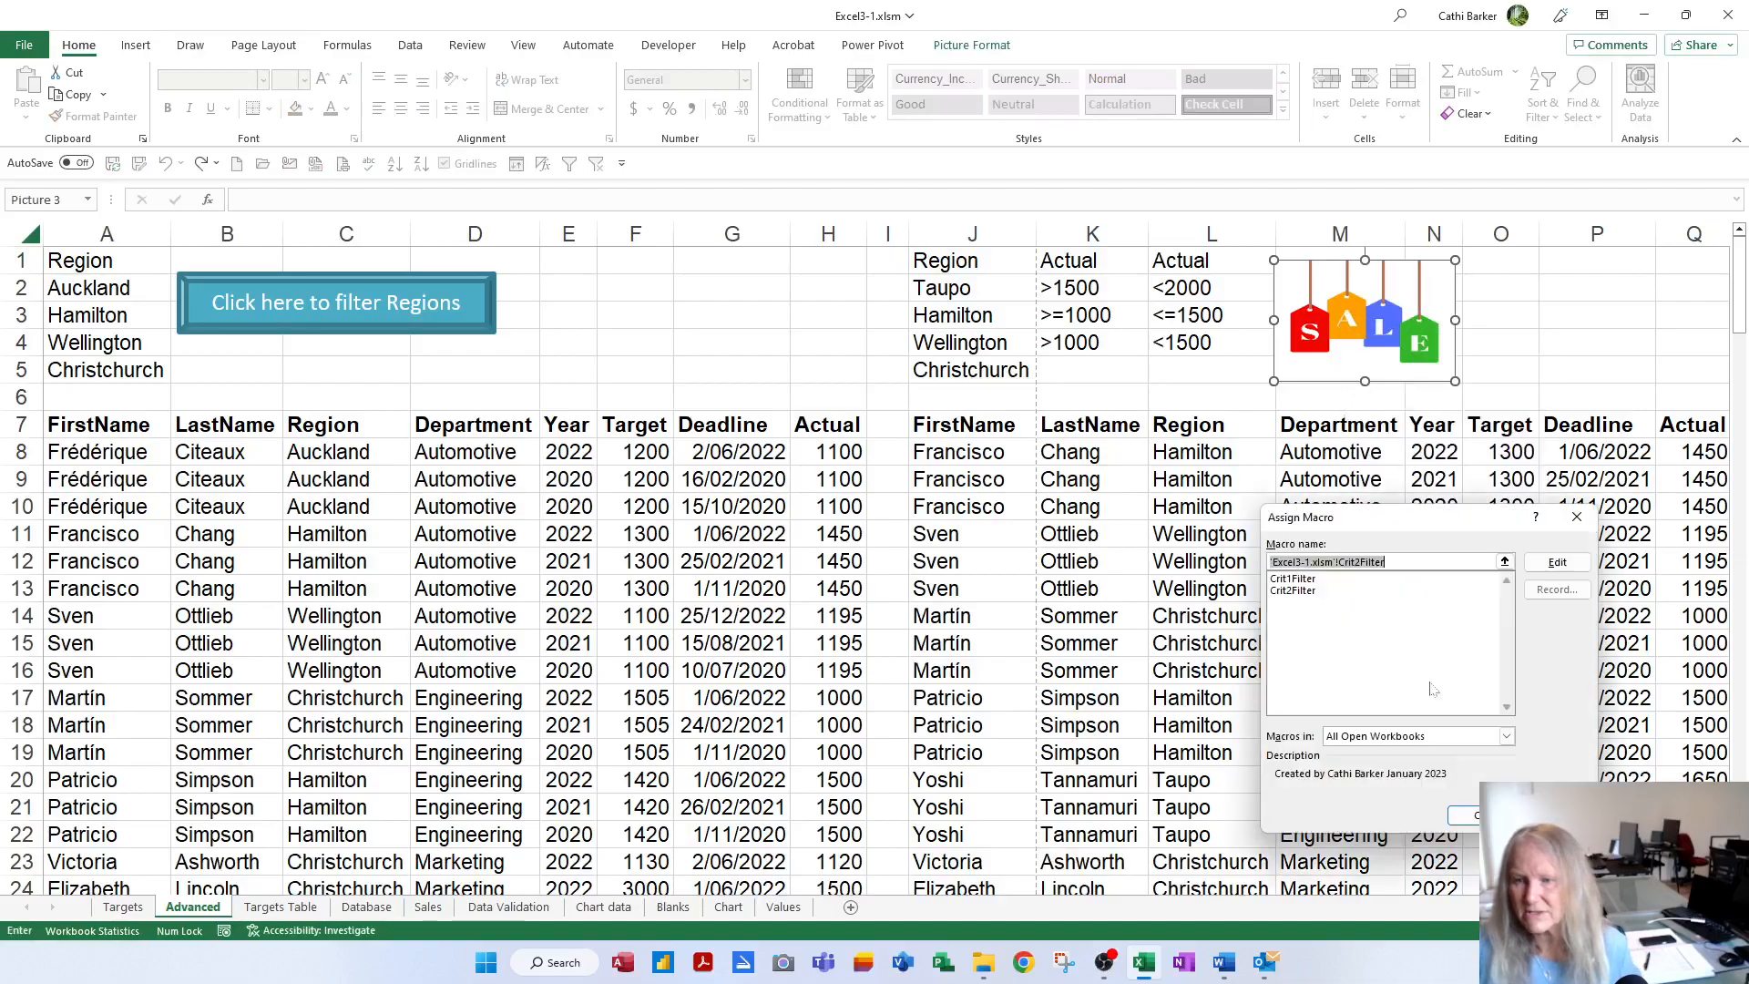
{"action": "left_click", "coordinate": [1556, 563]}
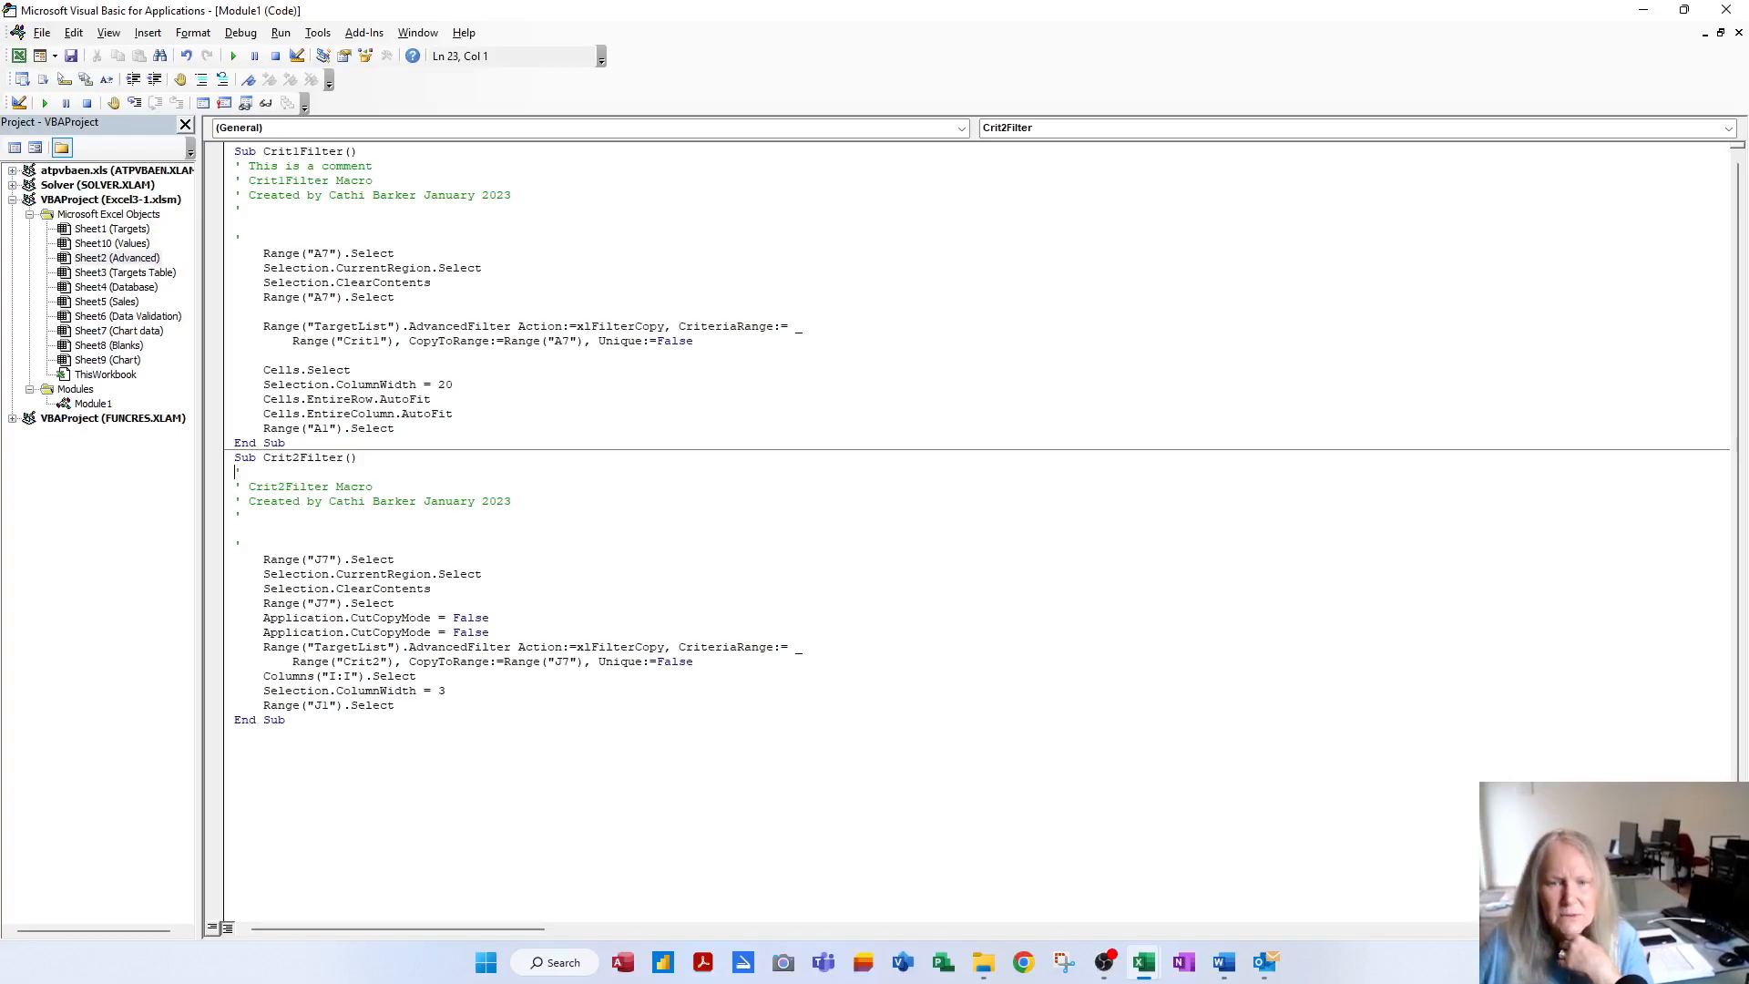
{"action": "left_click_drag", "start_coordinate": [453, 414], "coordinate": [234, 399]}
{"action": "key", "text": "shift+Up"}
{"action": "key", "text": "shift+Up"}
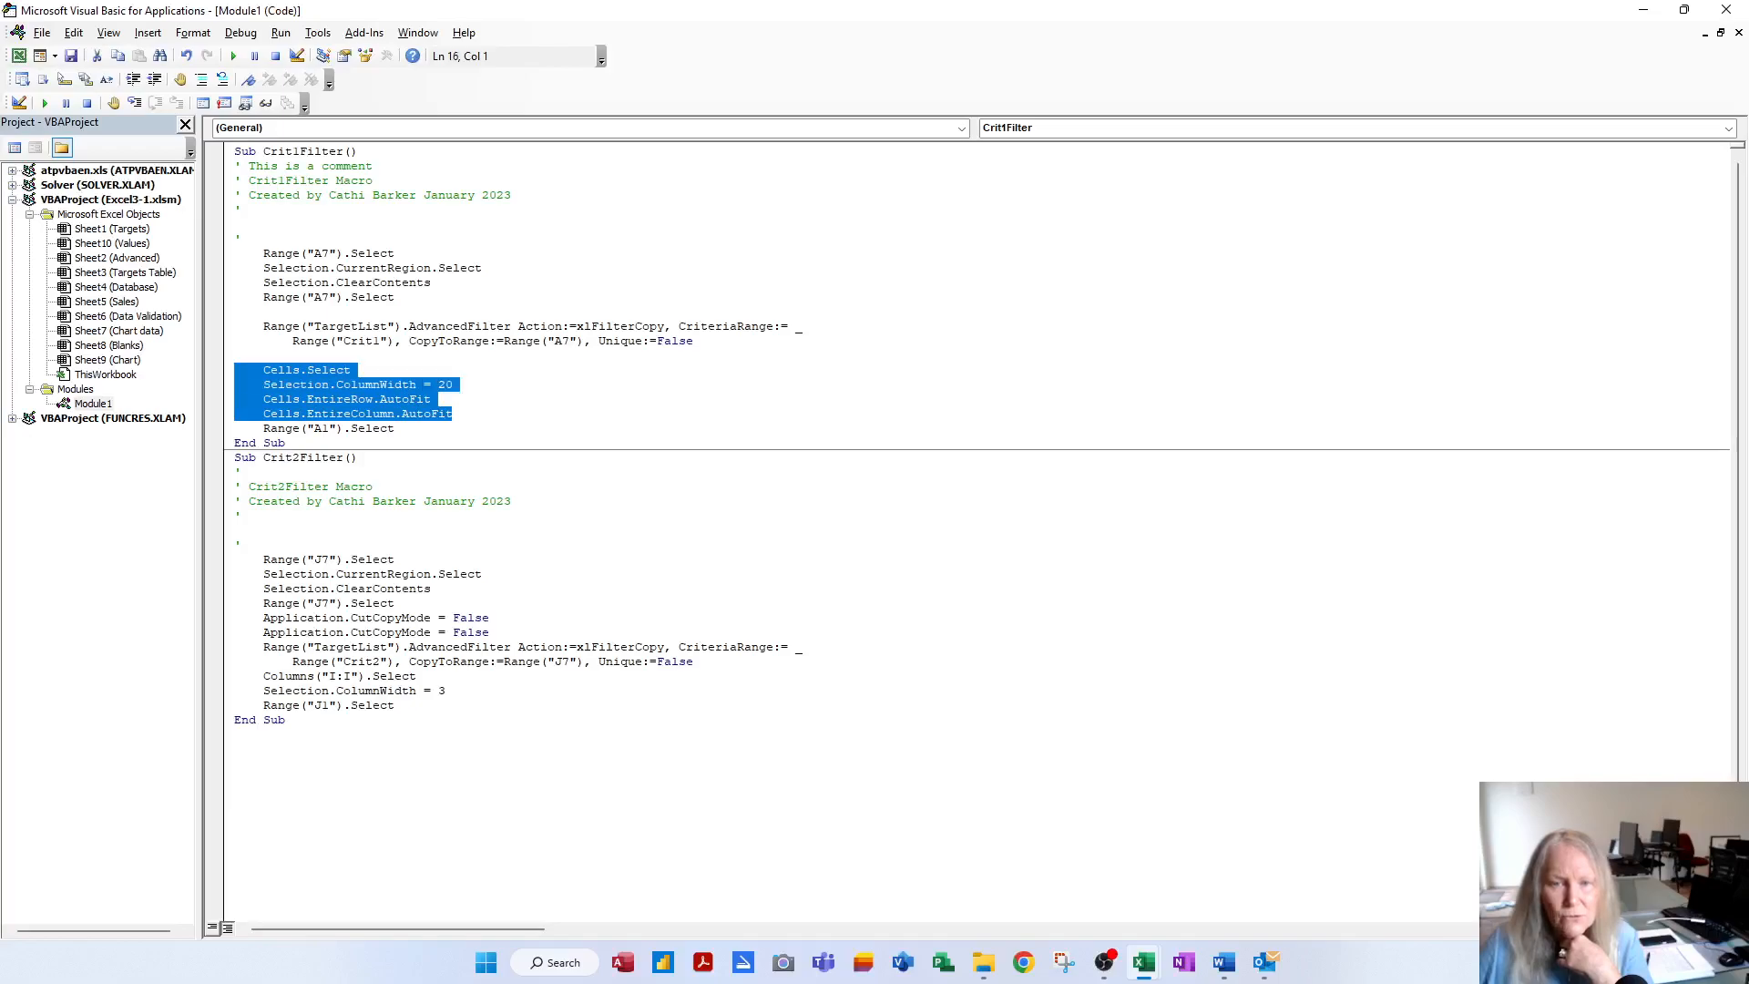
Paste Crit1Filter's Cells.Select, ColumnWidth = 20 and AutoFit lines into Crit2Filter above Range("J1").Select, aligned
{"action": "right_click", "coordinate": [300, 388]}
{"action": "left_click", "coordinate": [359, 424]}
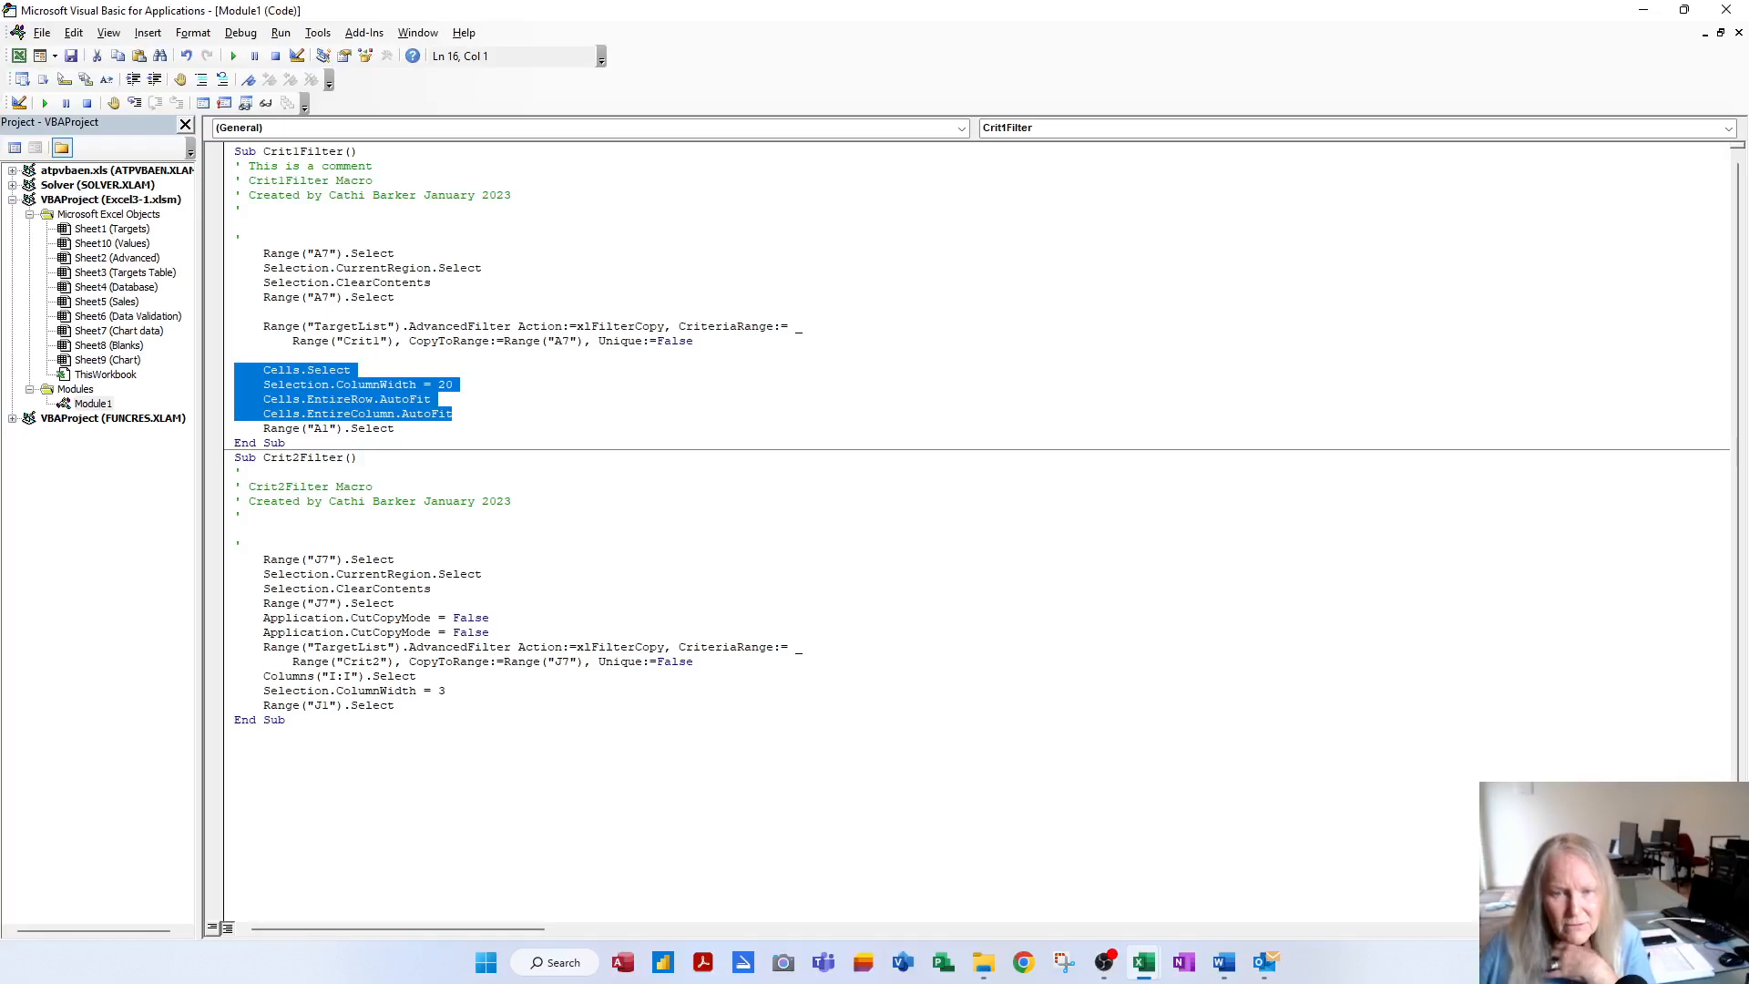
{"action": "left_click", "coordinate": [264, 705]}
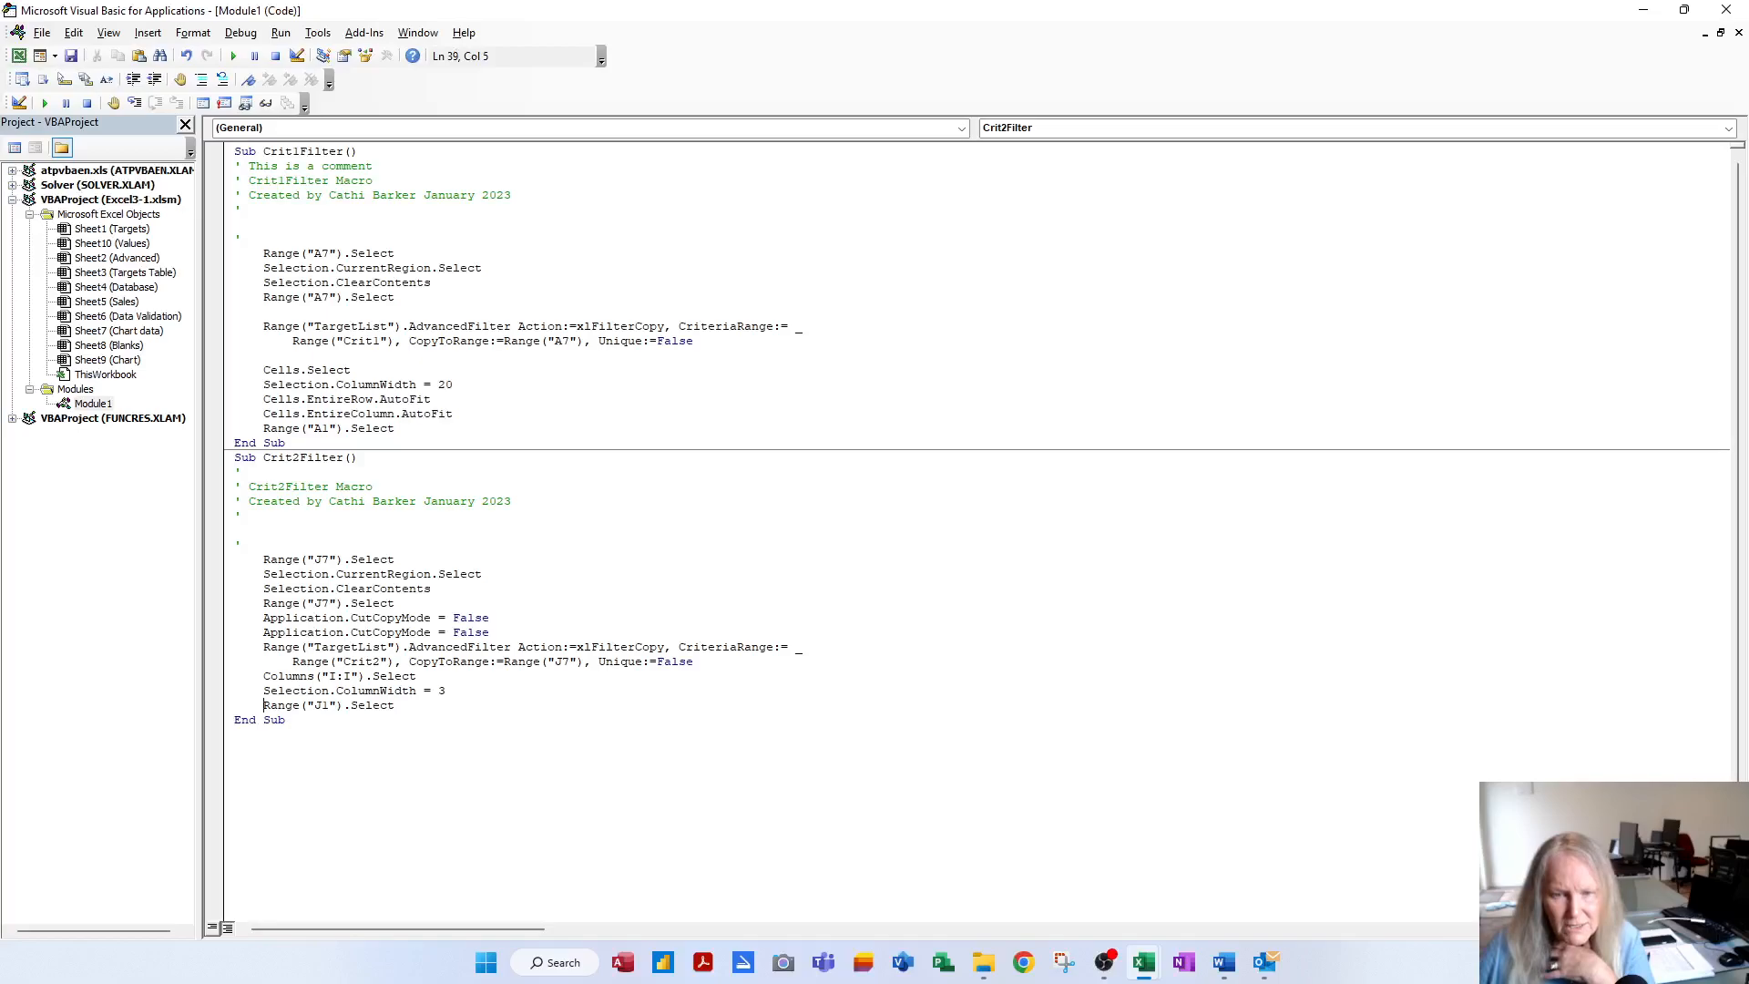
{"action": "key", "text": "Return"}
{"action": "key", "text": "Return"}
{"action": "key", "text": "Return"}
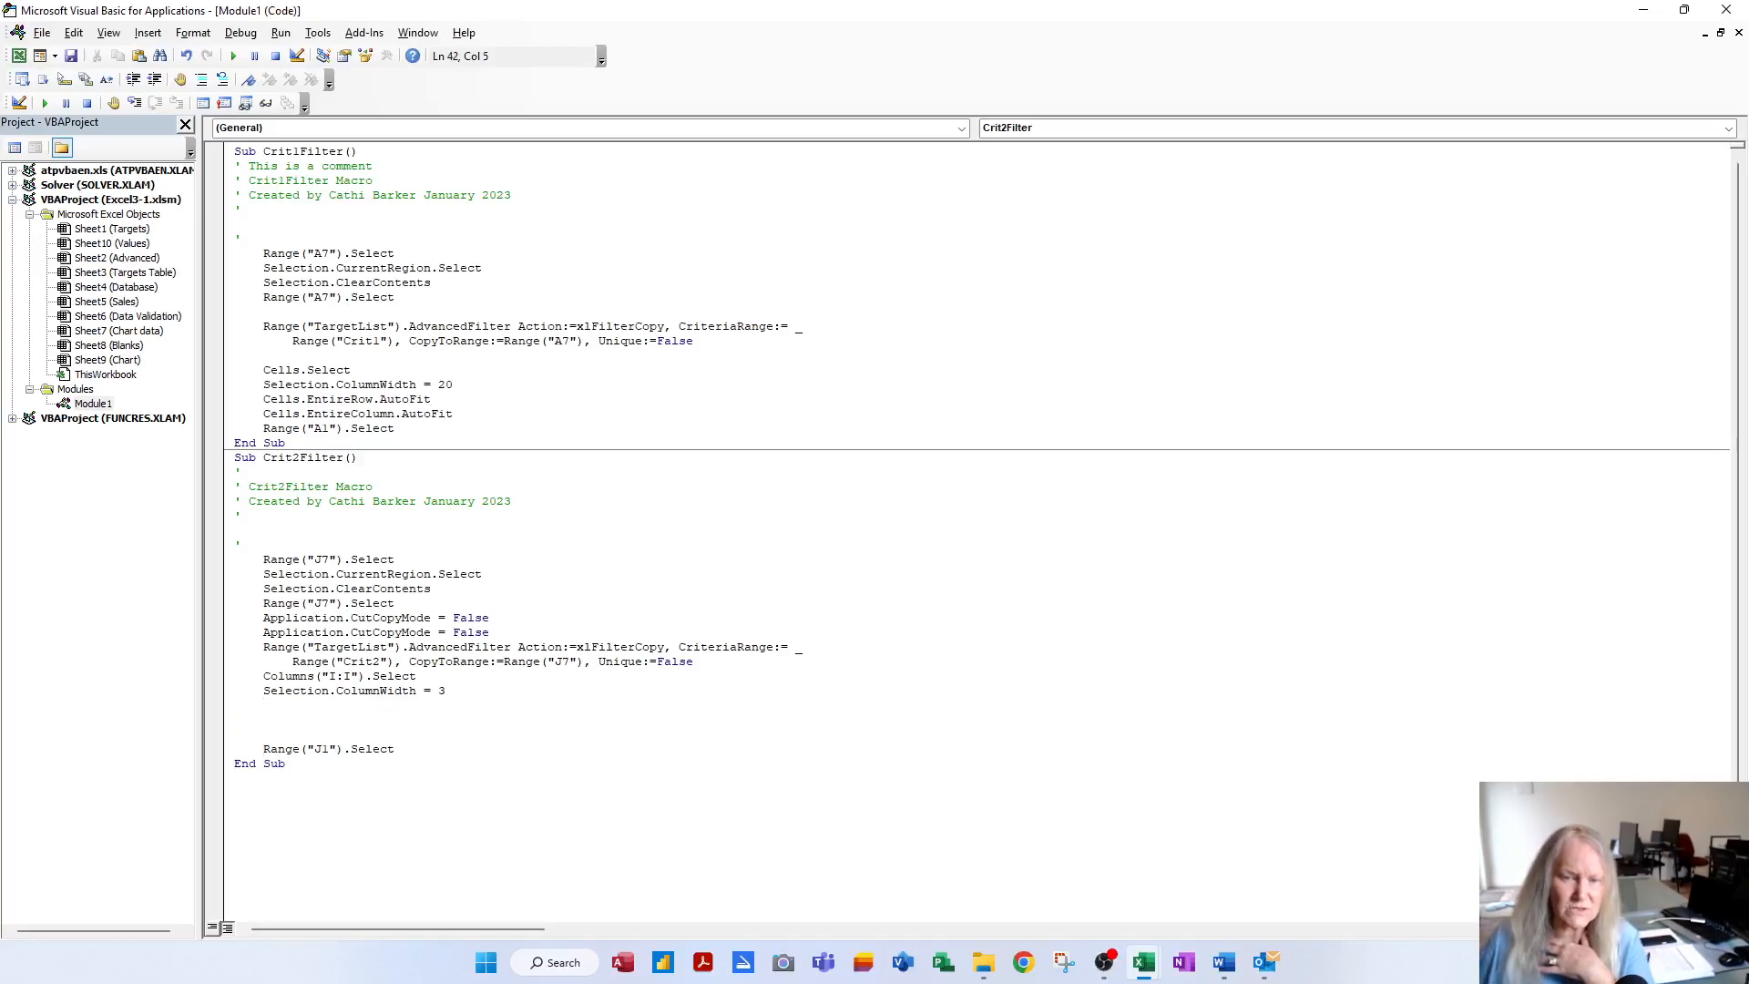
{"action": "key", "text": "Up"}
{"action": "key", "text": "Up"}
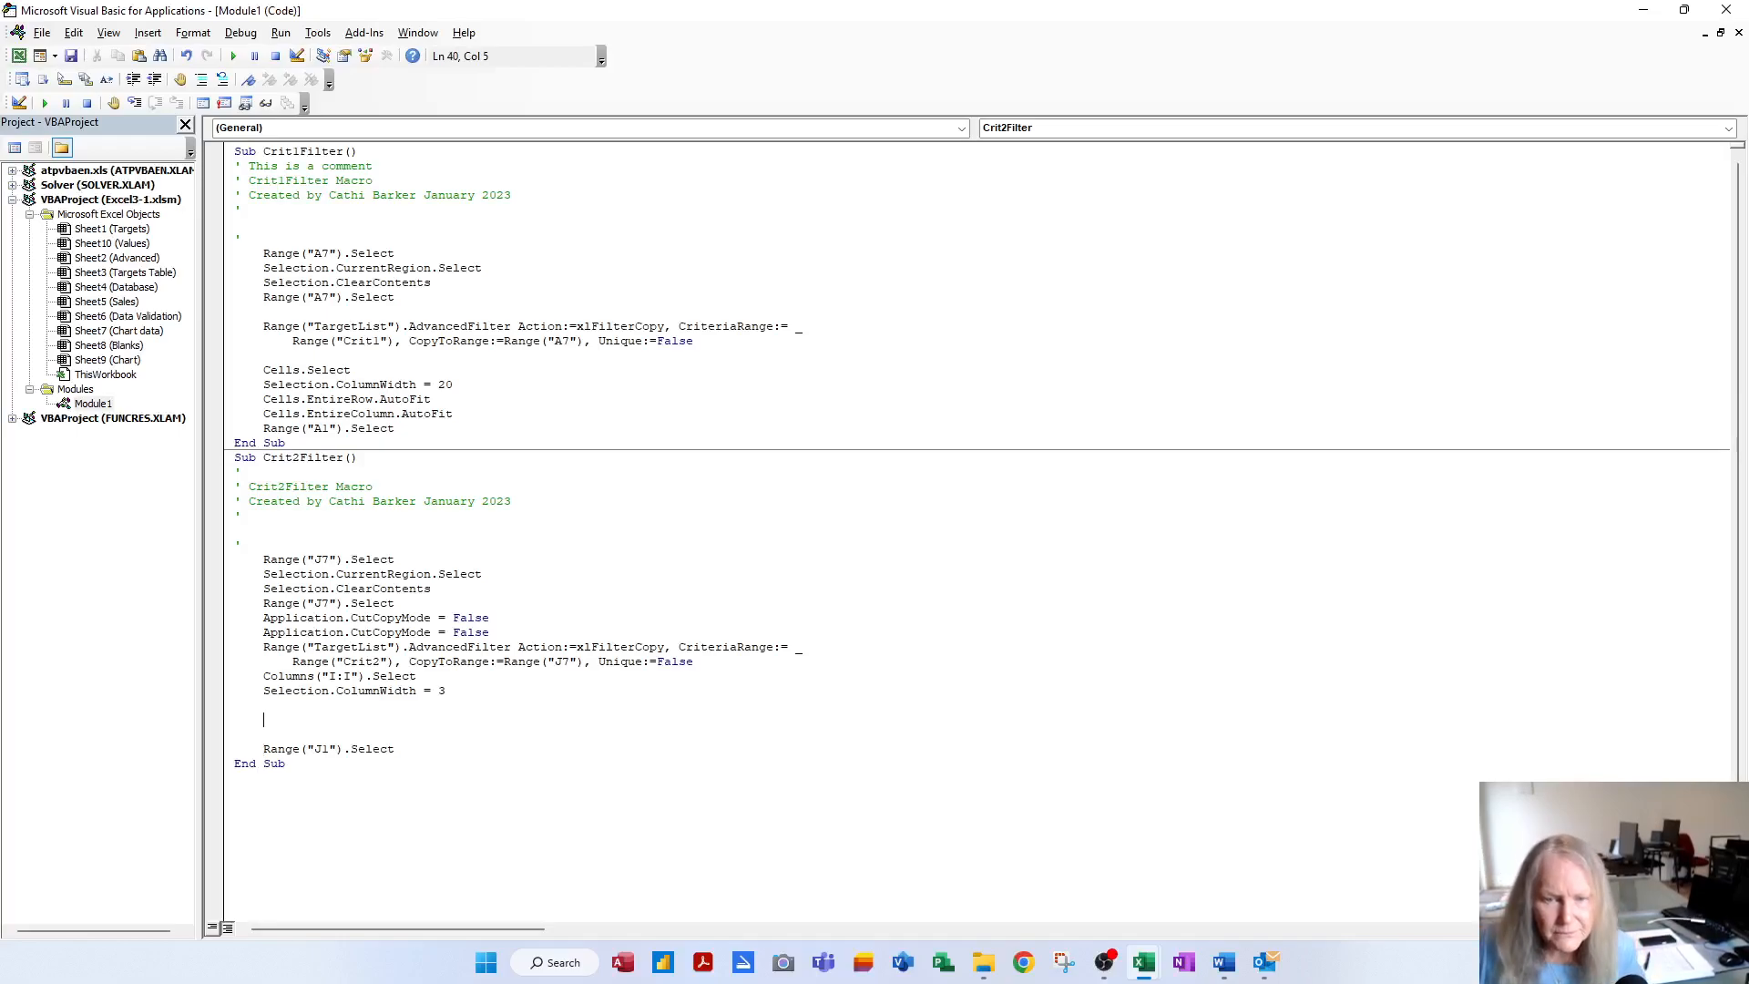
{"action": "right_click", "coordinate": [266, 408]}
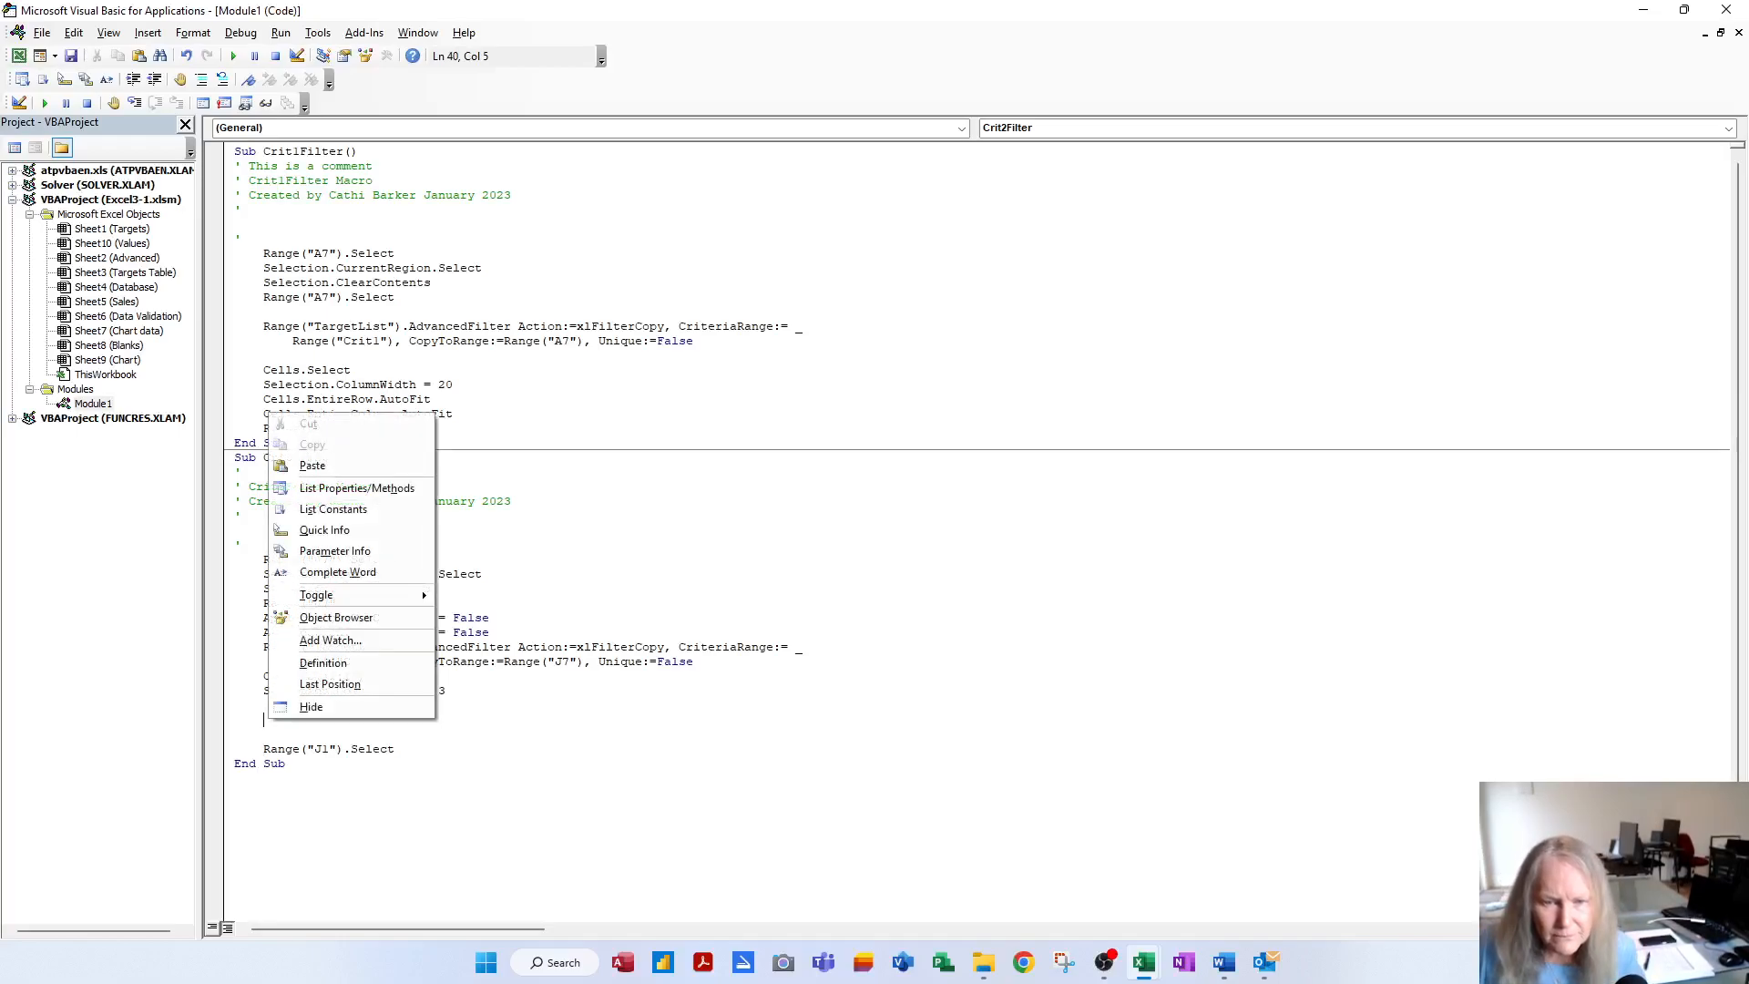
{"action": "left_click", "coordinate": [310, 466]}
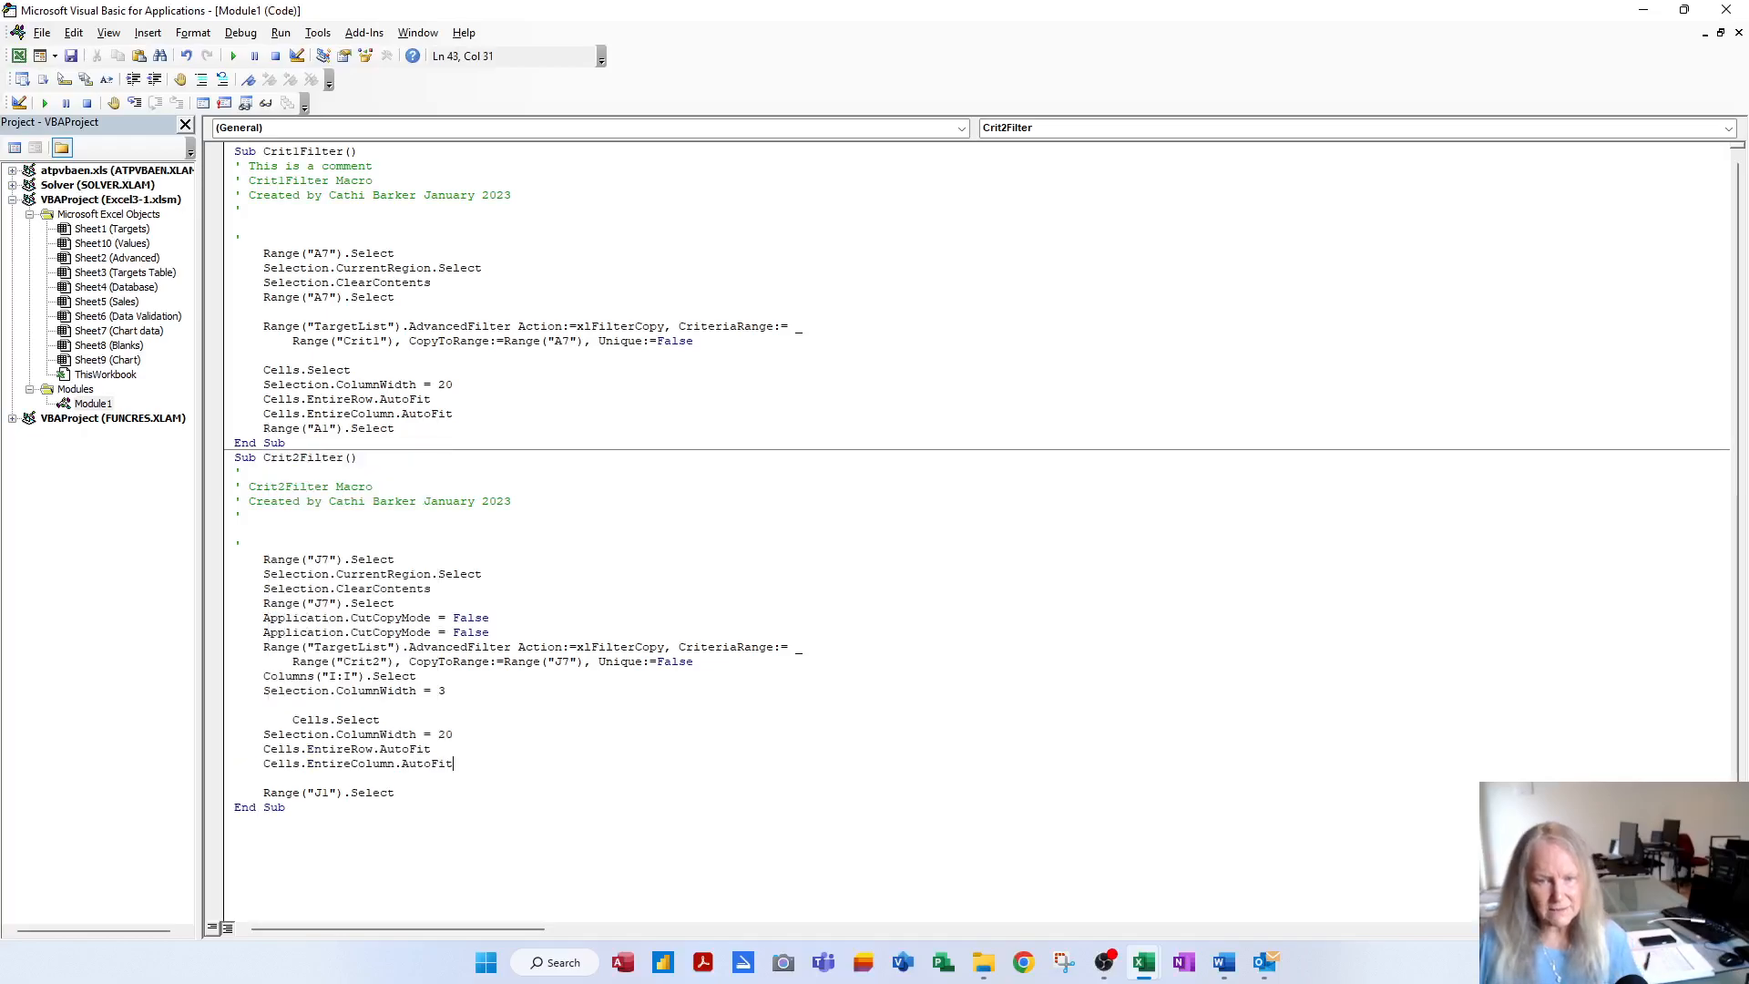
{"action": "key", "text": "BackSpace"}
{"action": "key", "text": "BackSpace"}
{"action": "key", "text": "BackSpace"}
{"action": "key", "text": "BackSpace"}
{"action": "left_click", "coordinate": [431, 749]}
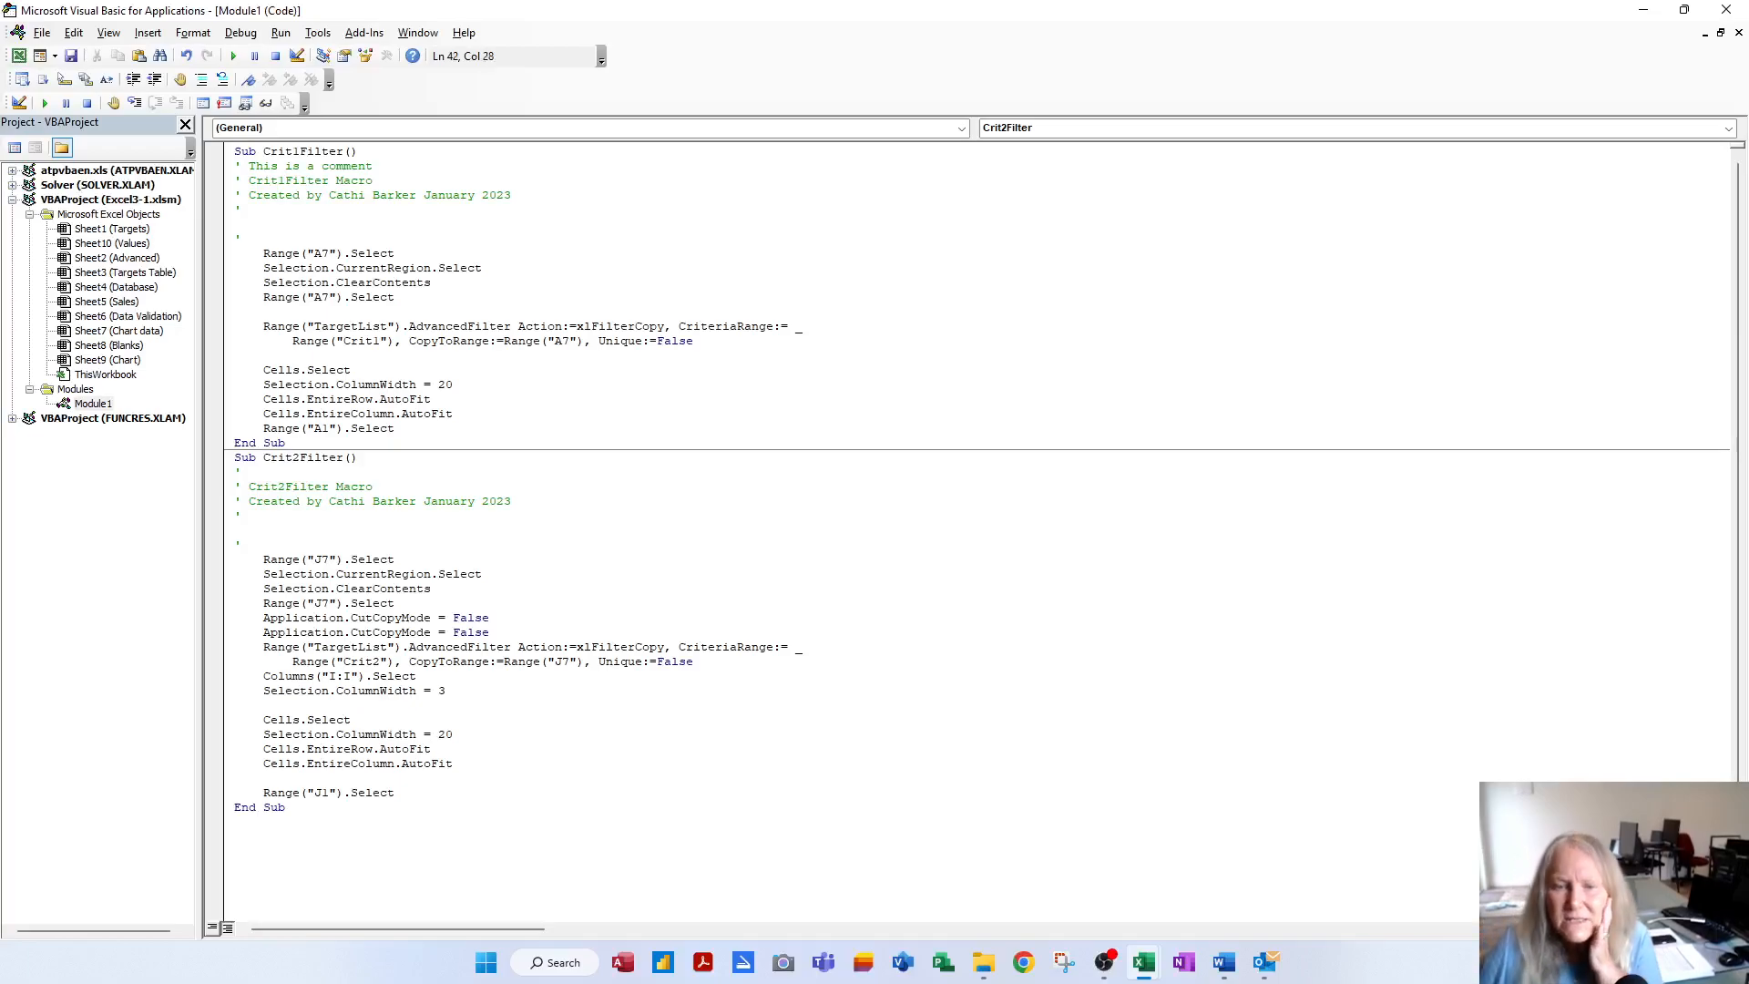
{"action": "left_click", "coordinate": [388, 559]}
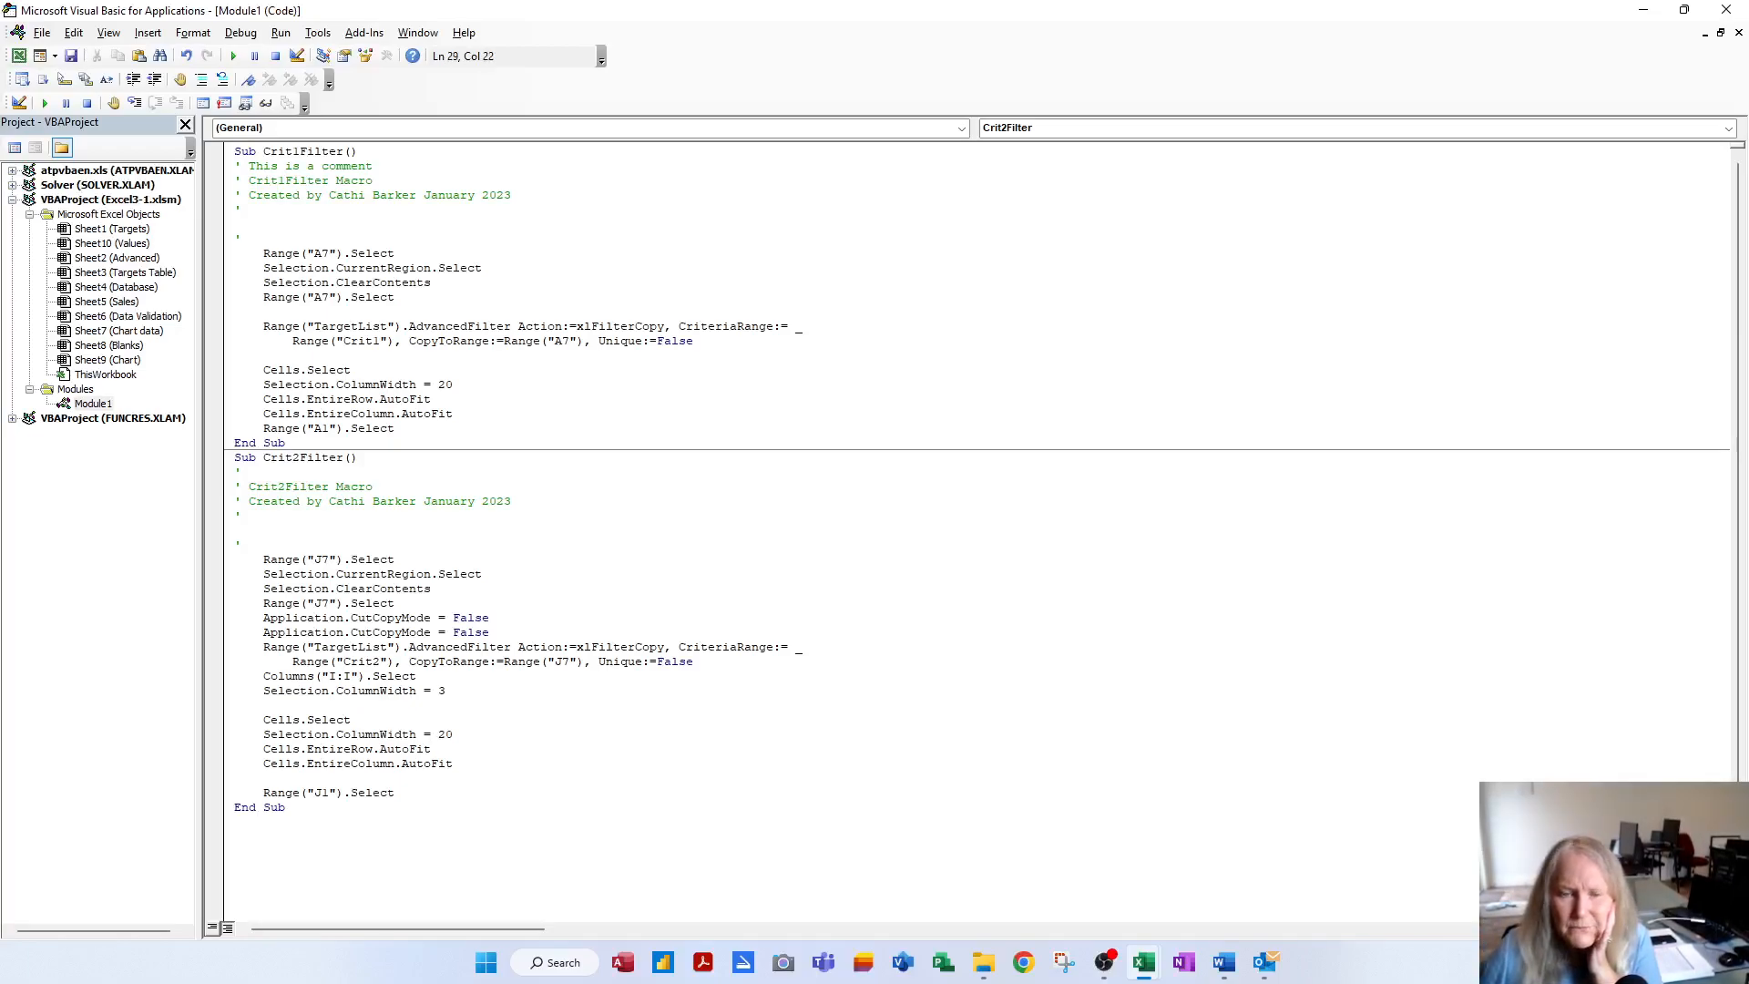
{"action": "left_click", "coordinate": [410, 589]}
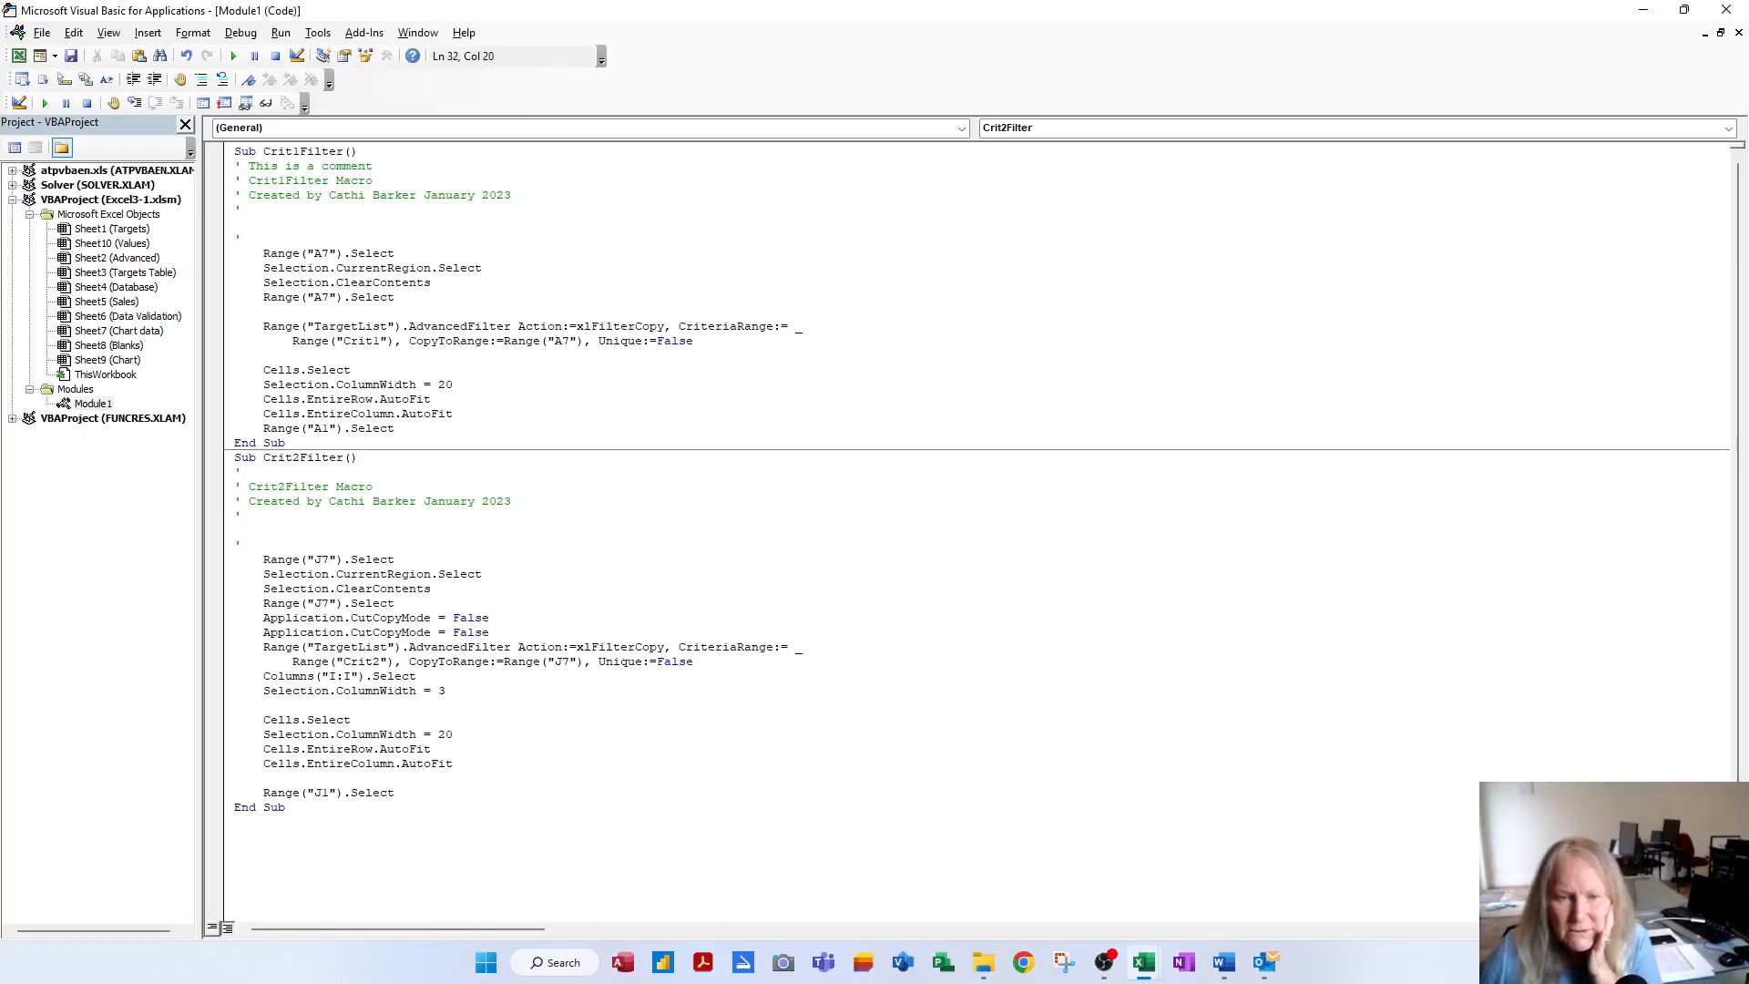
Delete both Application.CutCopyMode = False lines and add a blank line after the AdvancedFilter statement
{"action": "left_click_drag", "start_coordinate": [489, 632], "coordinate": [195, 622]}
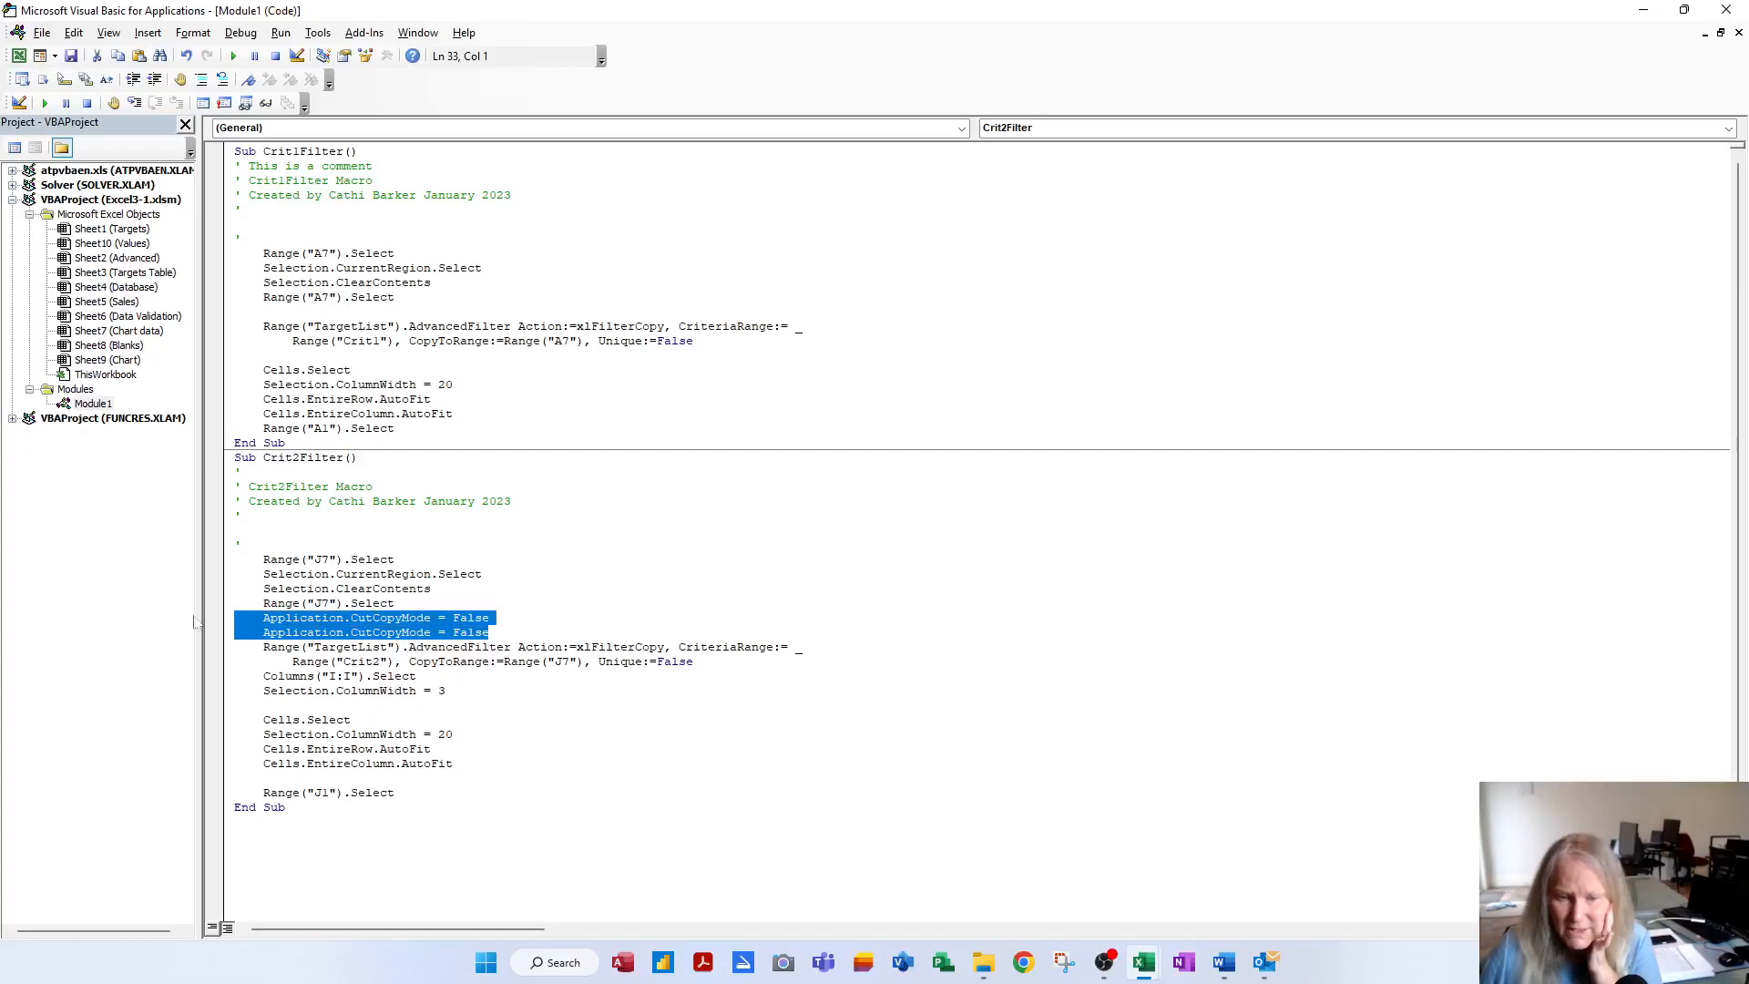
{"action": "key", "text": "Delete"}
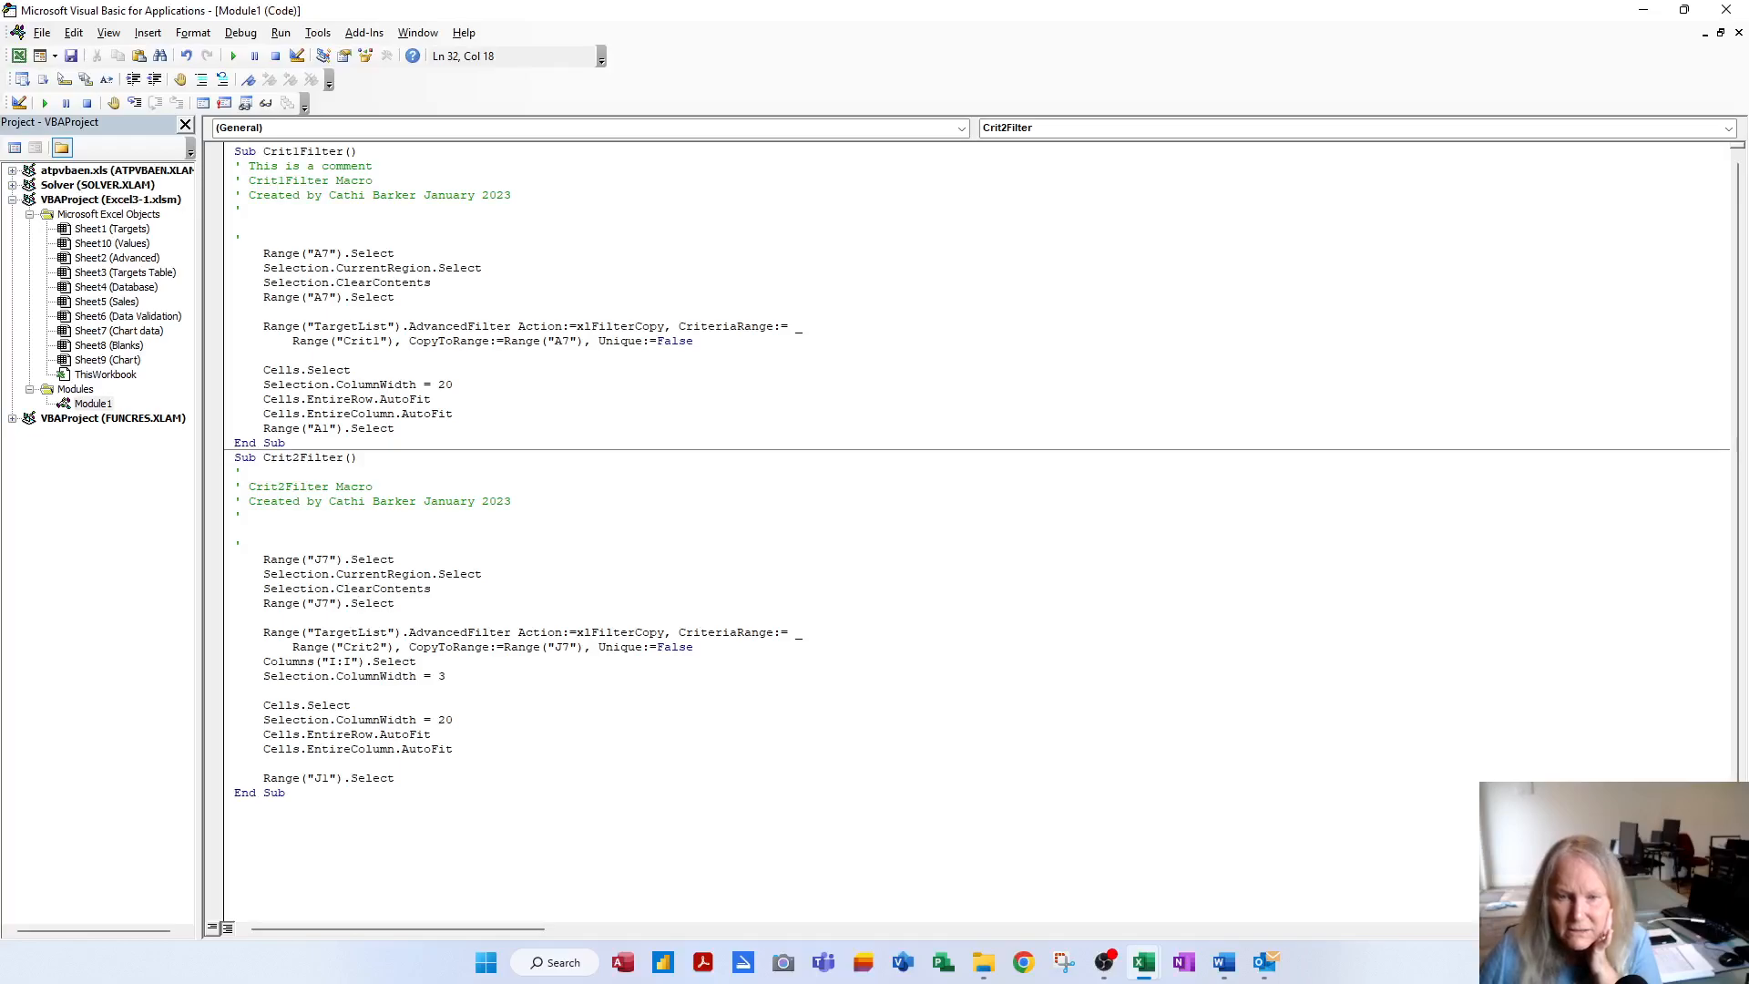
{"action": "key", "text": "Return"}
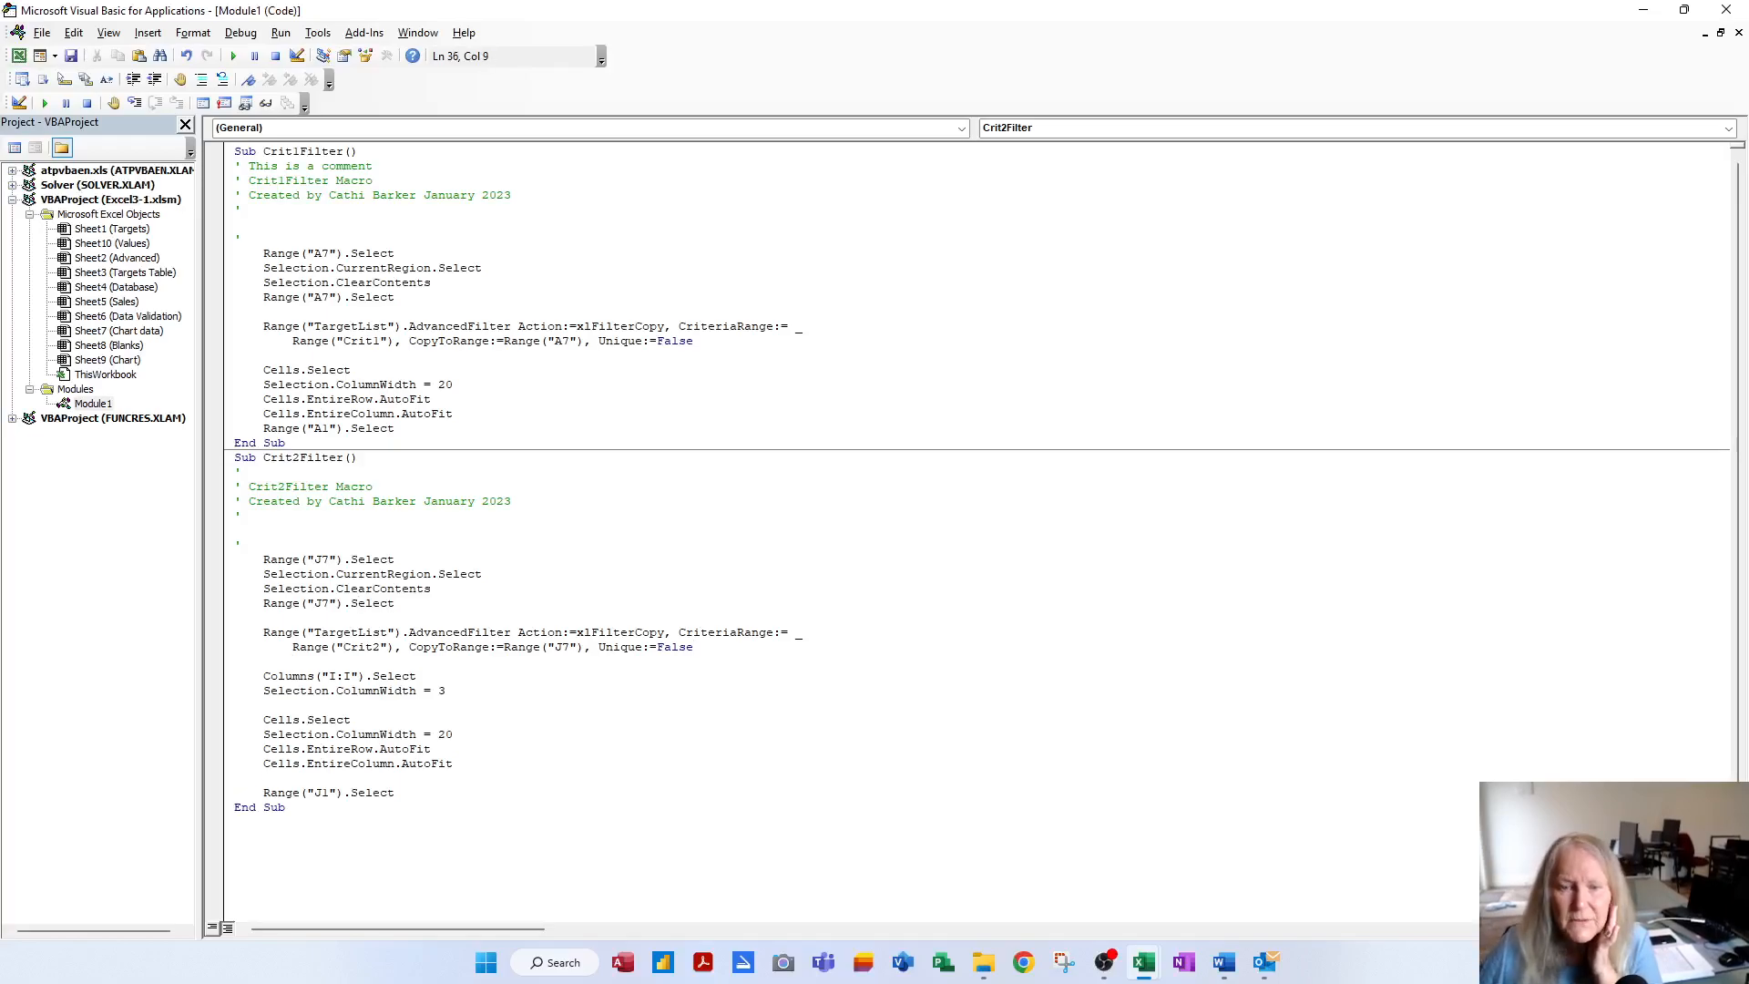
Select the two column I width-3 lines in Crit2Filter
{"action": "left_click", "coordinate": [395, 676]}
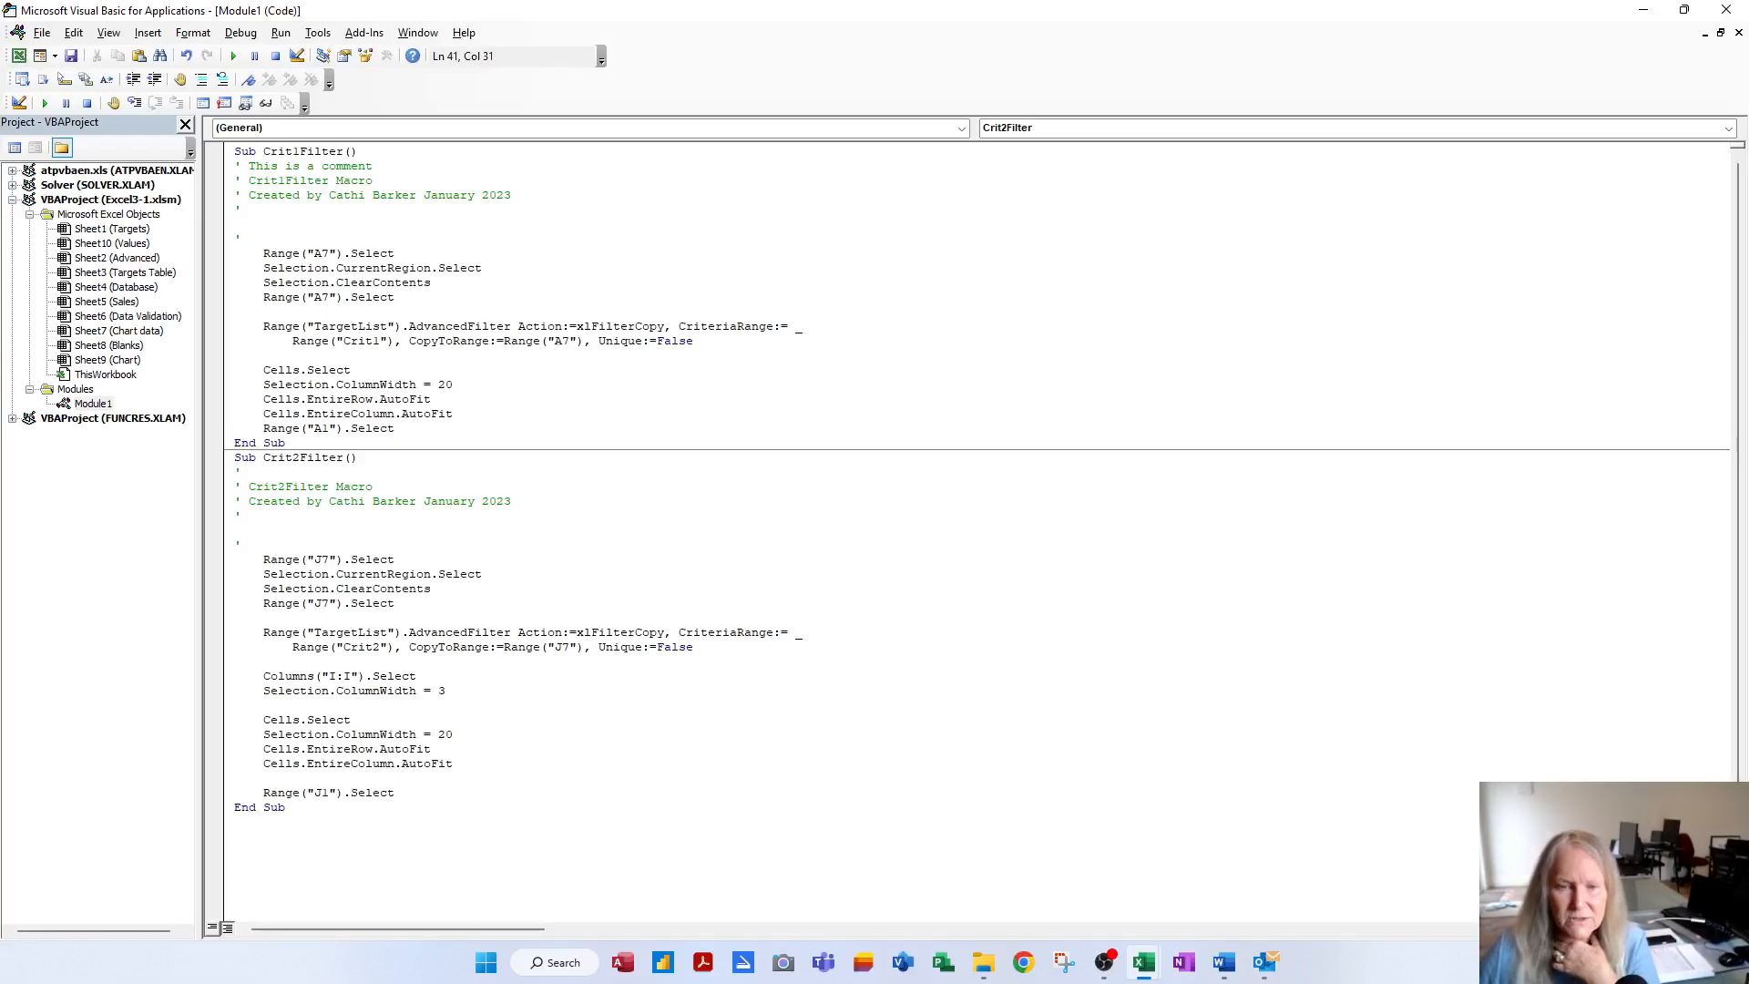
{"action": "double_click", "coordinate": [426, 734]}
{"action": "left_click", "coordinate": [454, 764]}
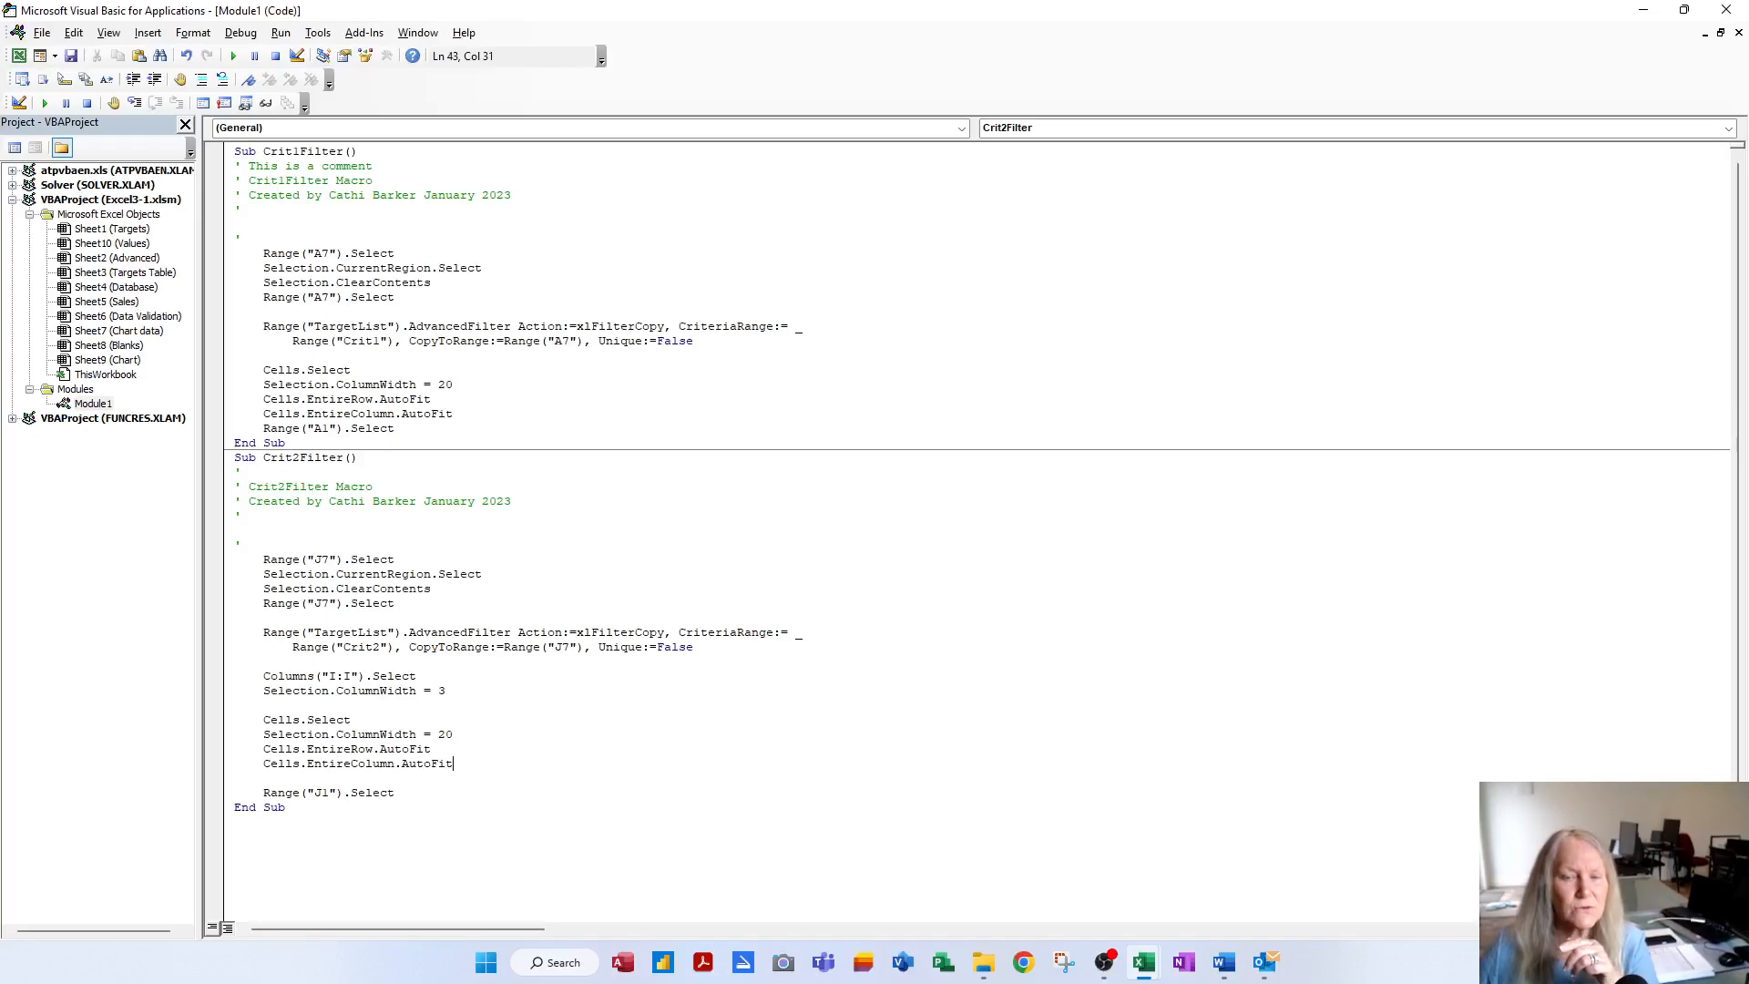
{"action": "left_click_drag", "start_coordinate": [446, 690], "coordinate": [198, 682]}
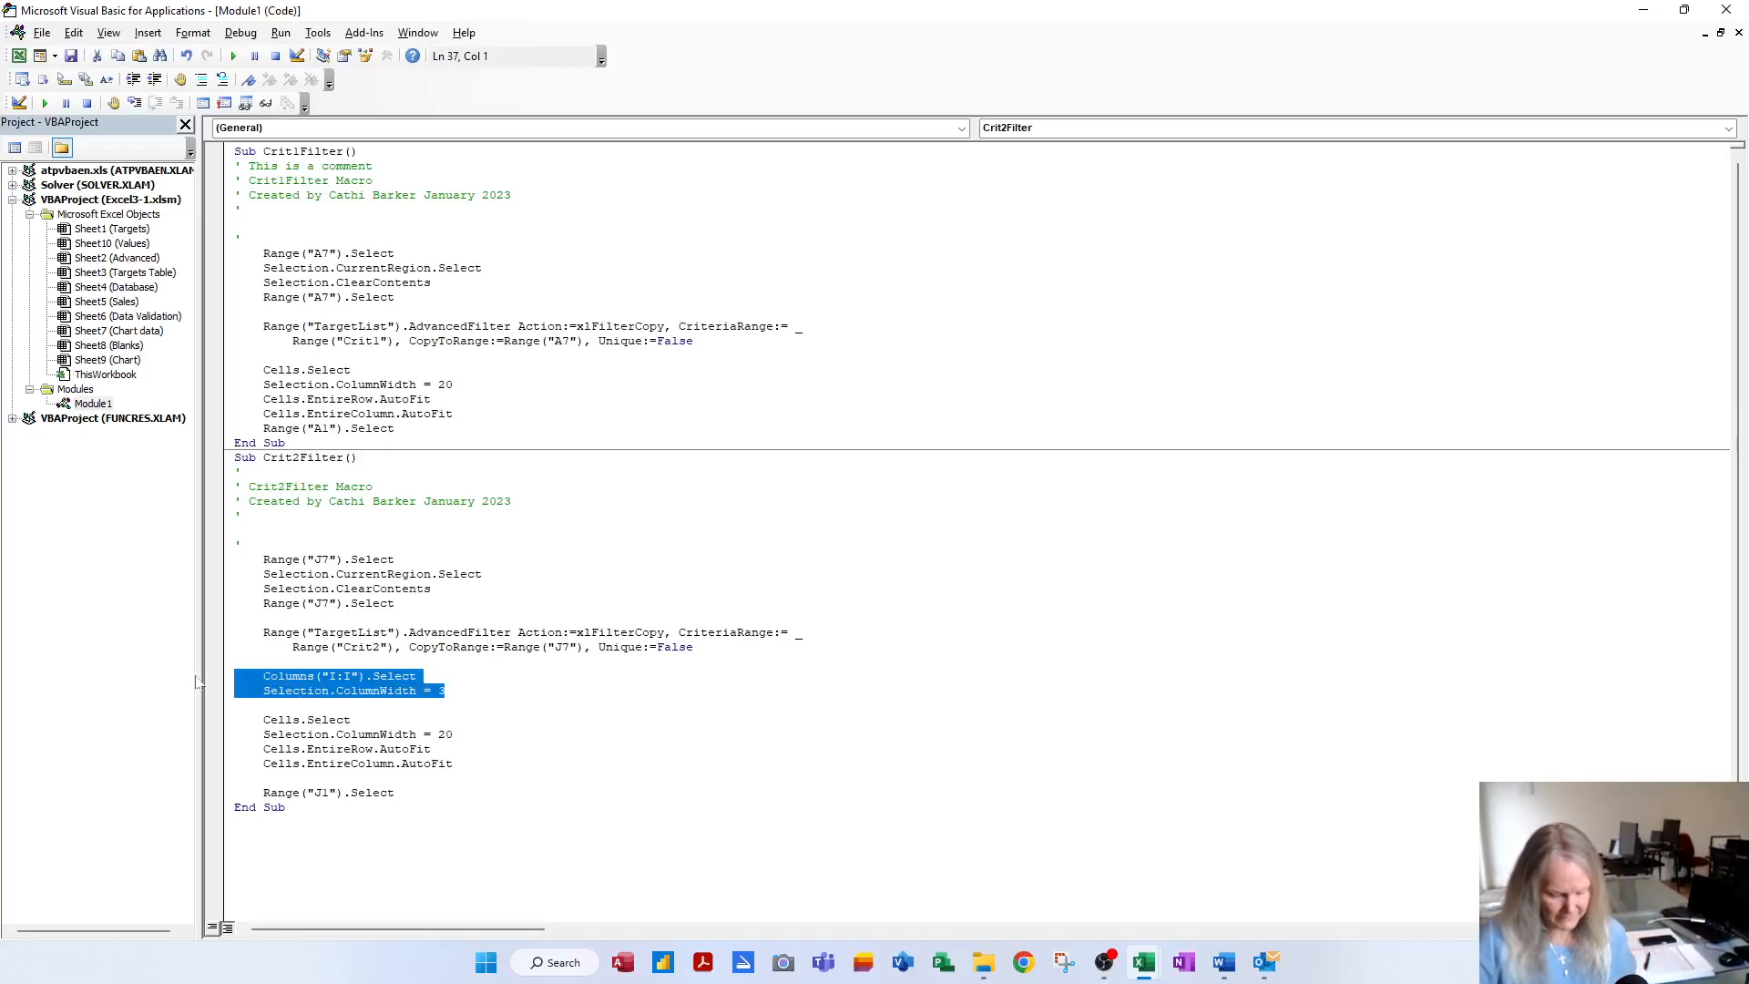
Move the Columns("I:I") width-3 lines below the AutoFit lines, just above Range("J1").Select
{"action": "right_click", "coordinate": [287, 691]}
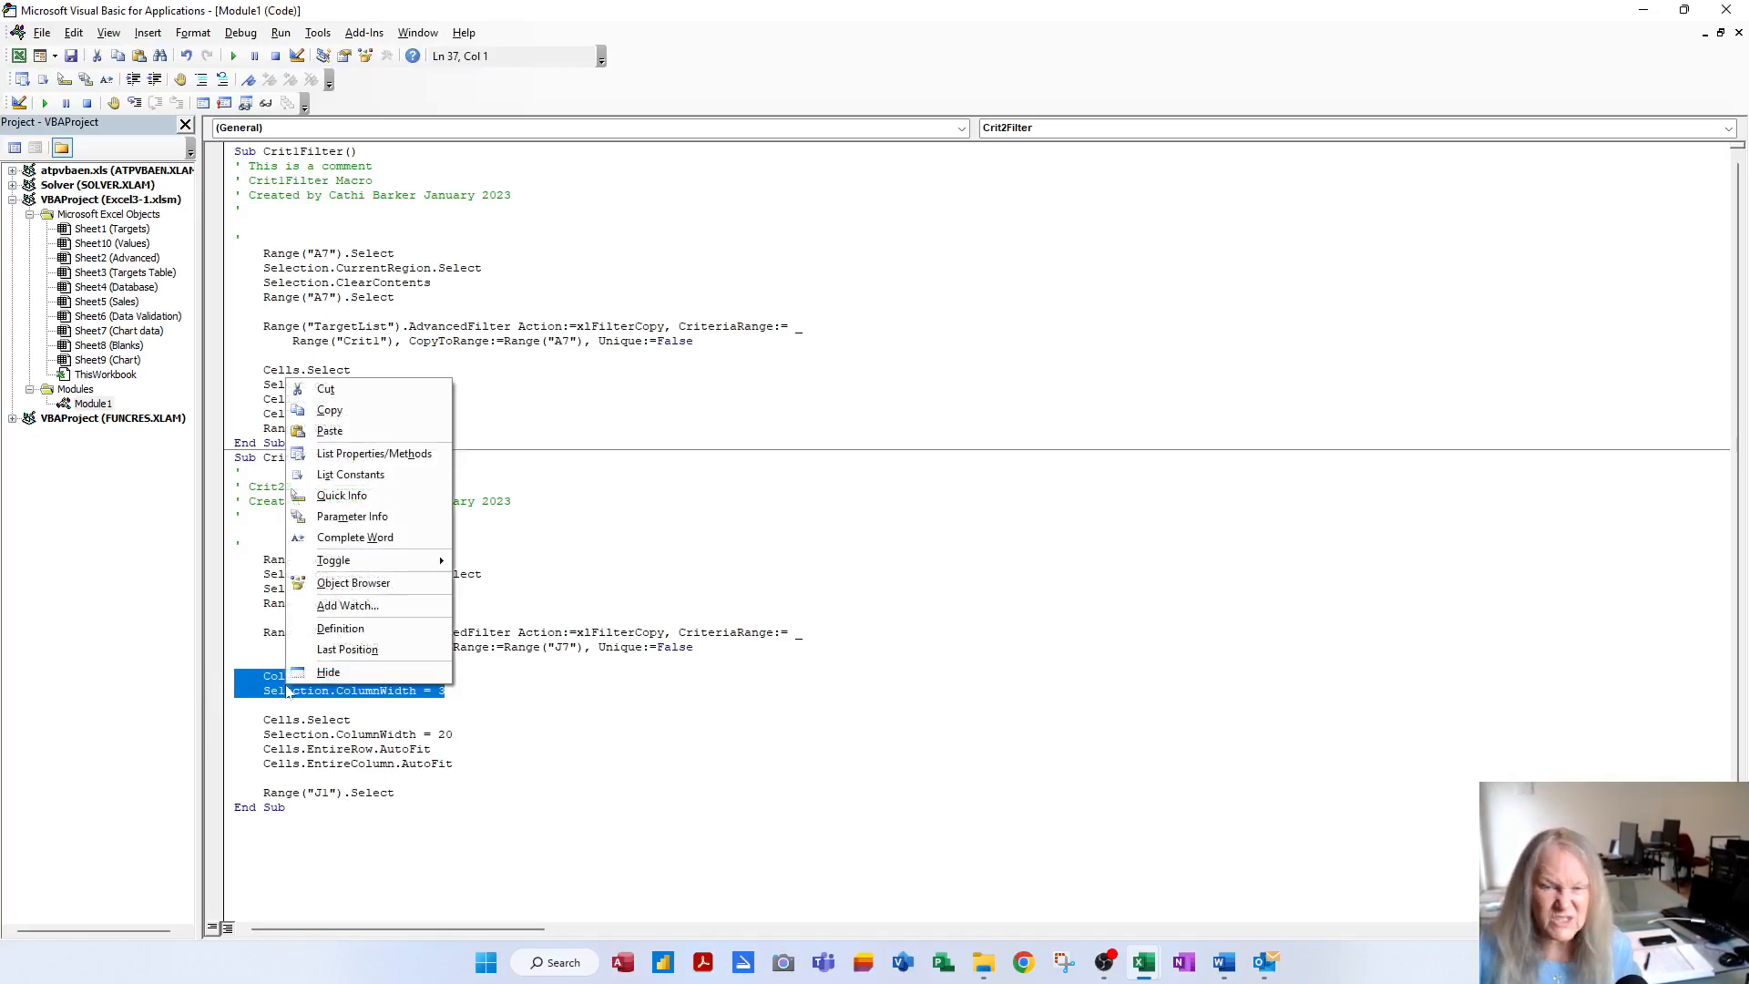
{"action": "left_click", "coordinate": [354, 394]}
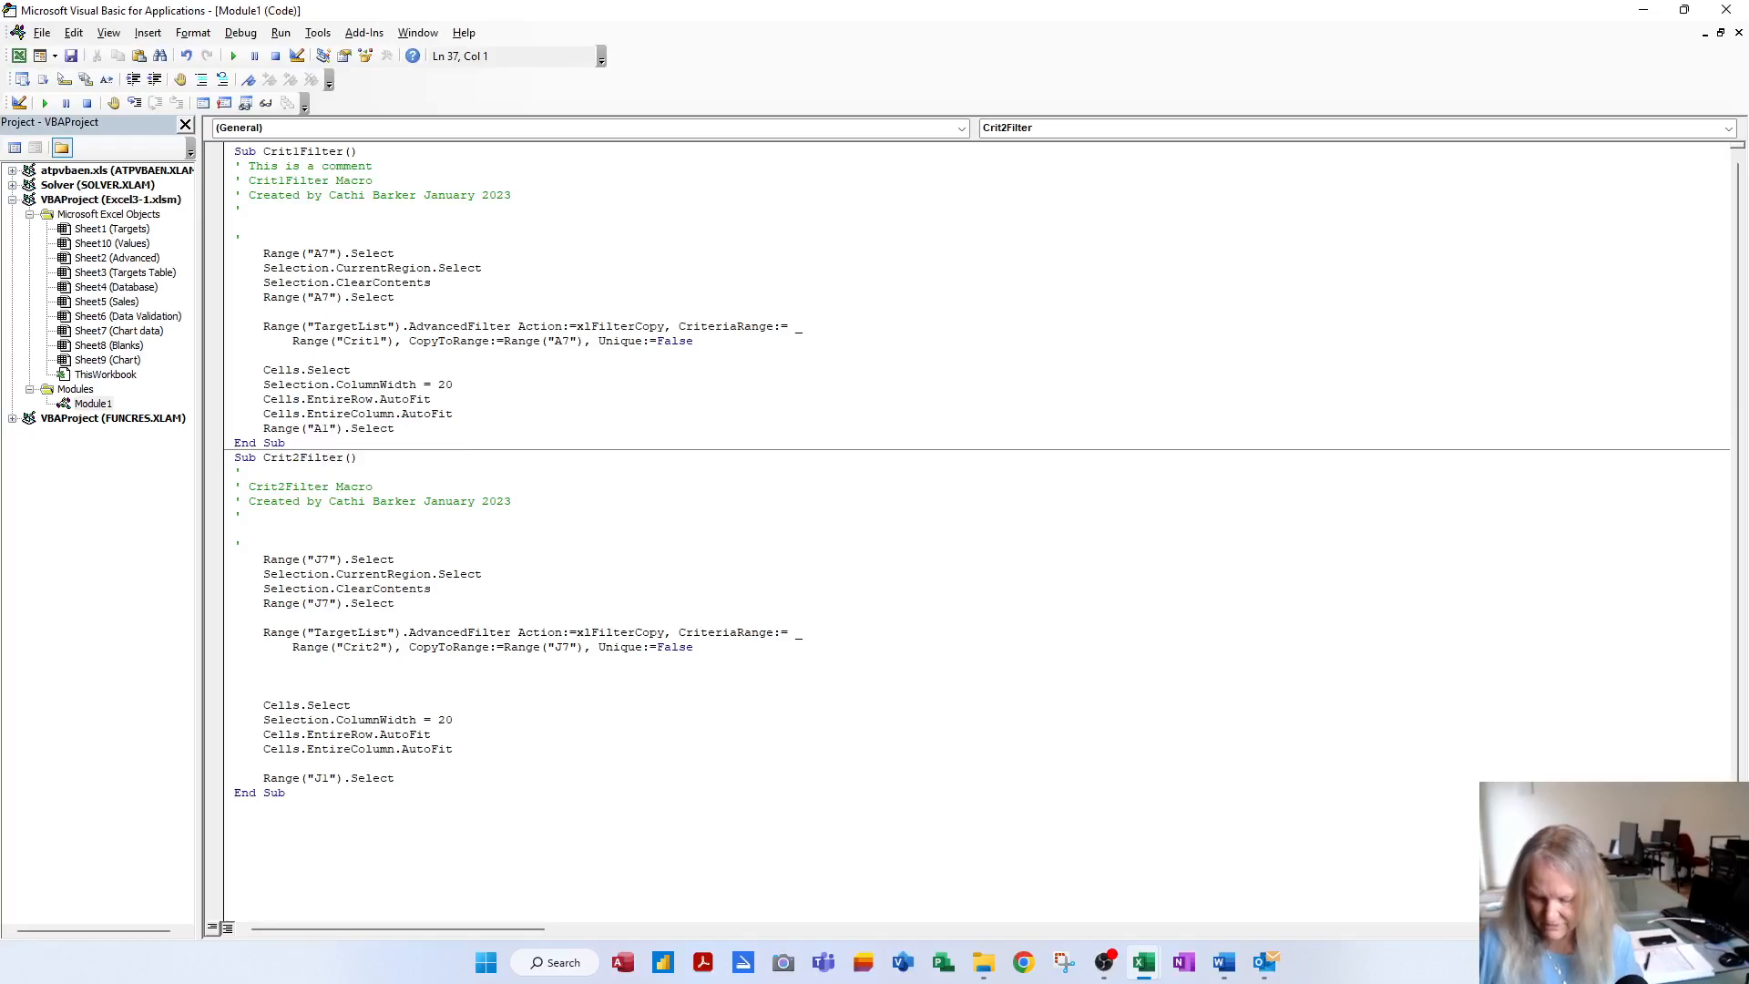
{"action": "key", "text": "BackSpace"}
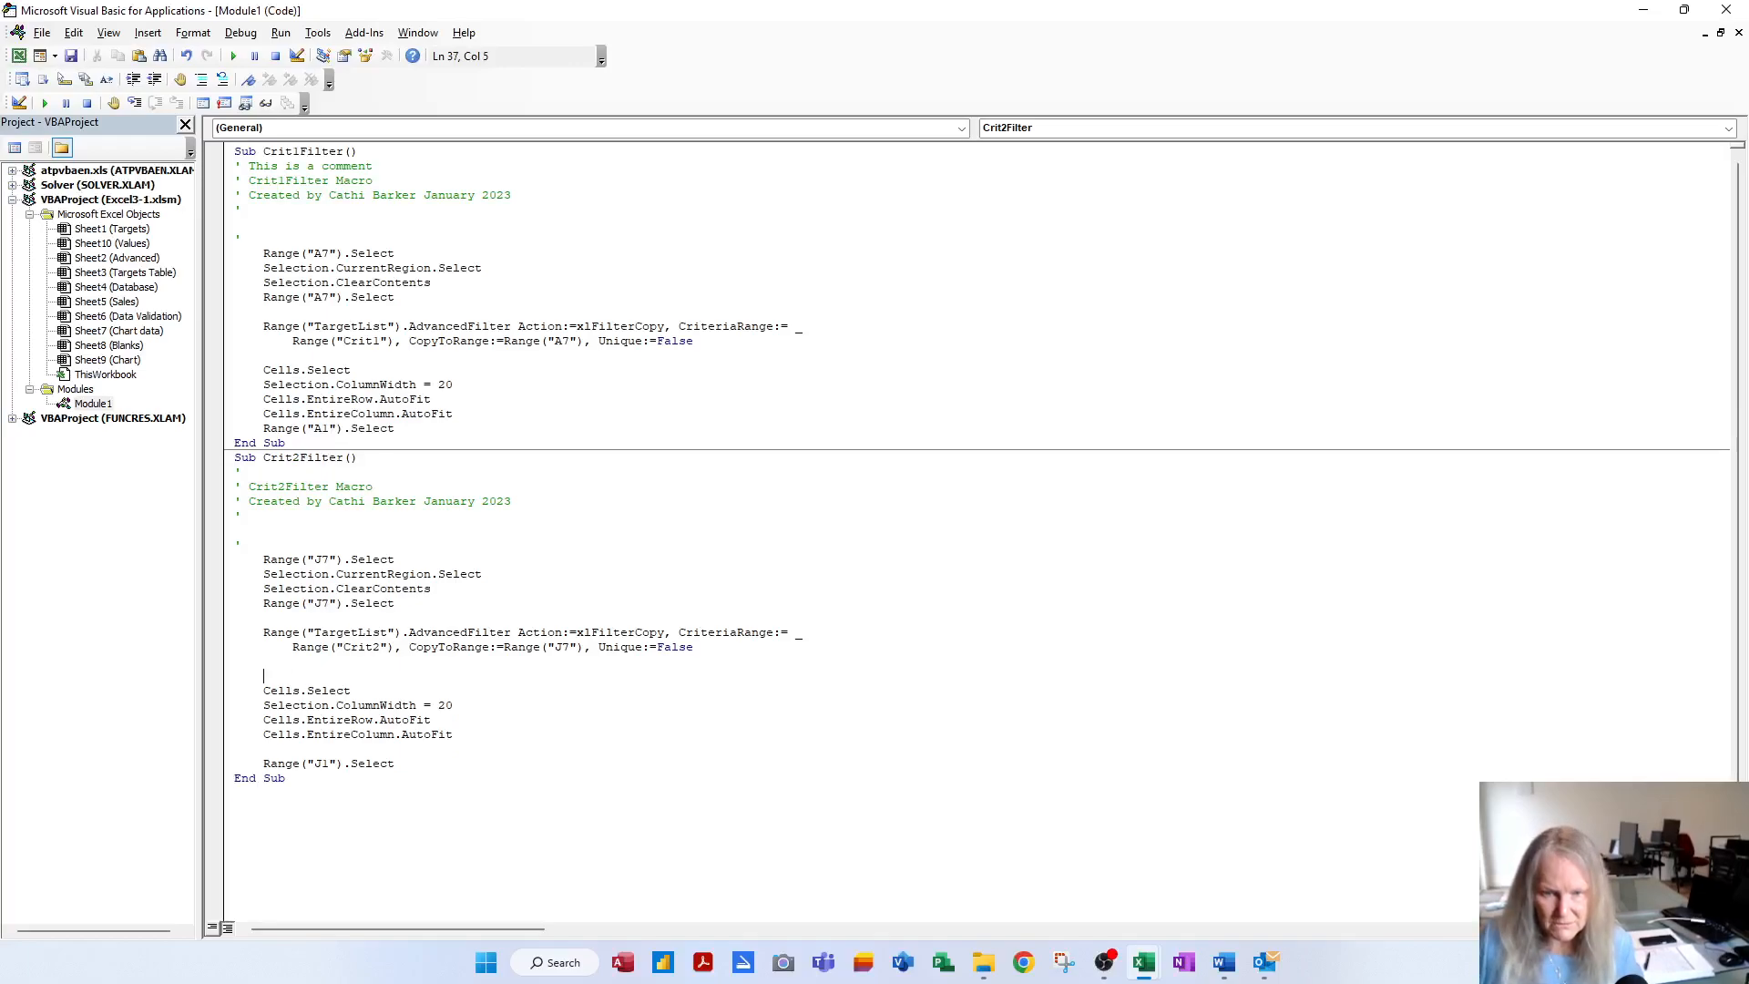
{"action": "key", "text": "Return"}
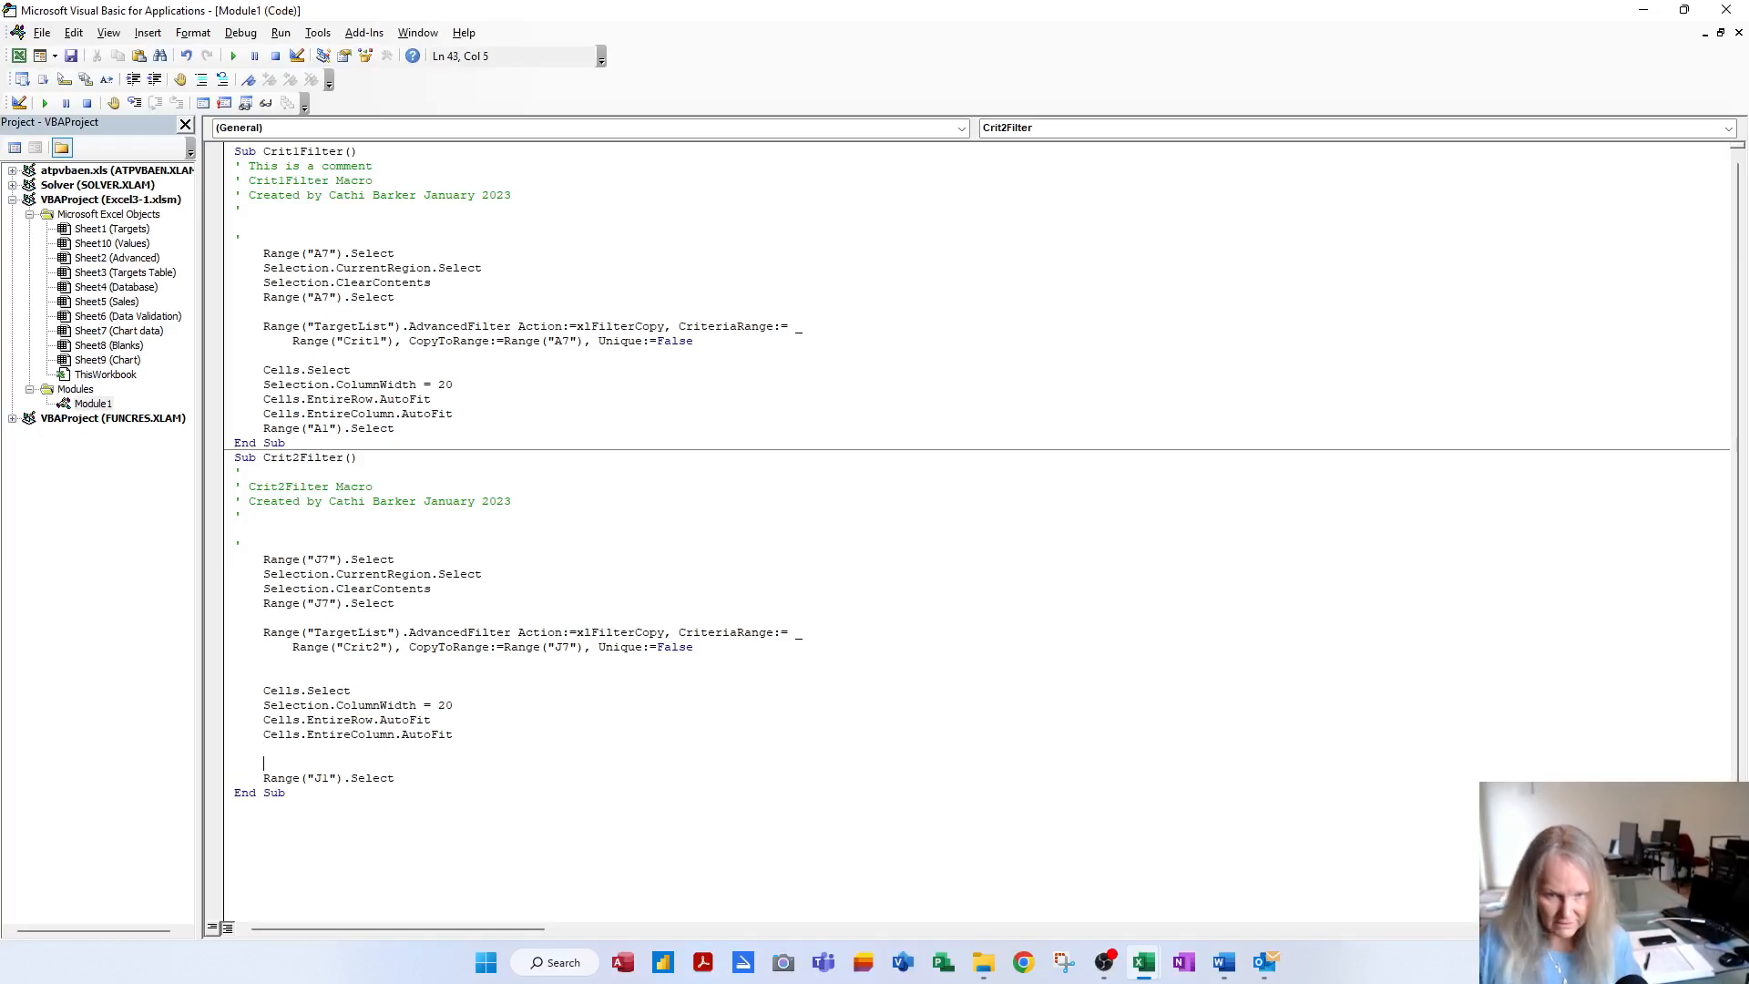
{"action": "key", "text": "ctrl+v"}
{"action": "key", "text": "Return"}
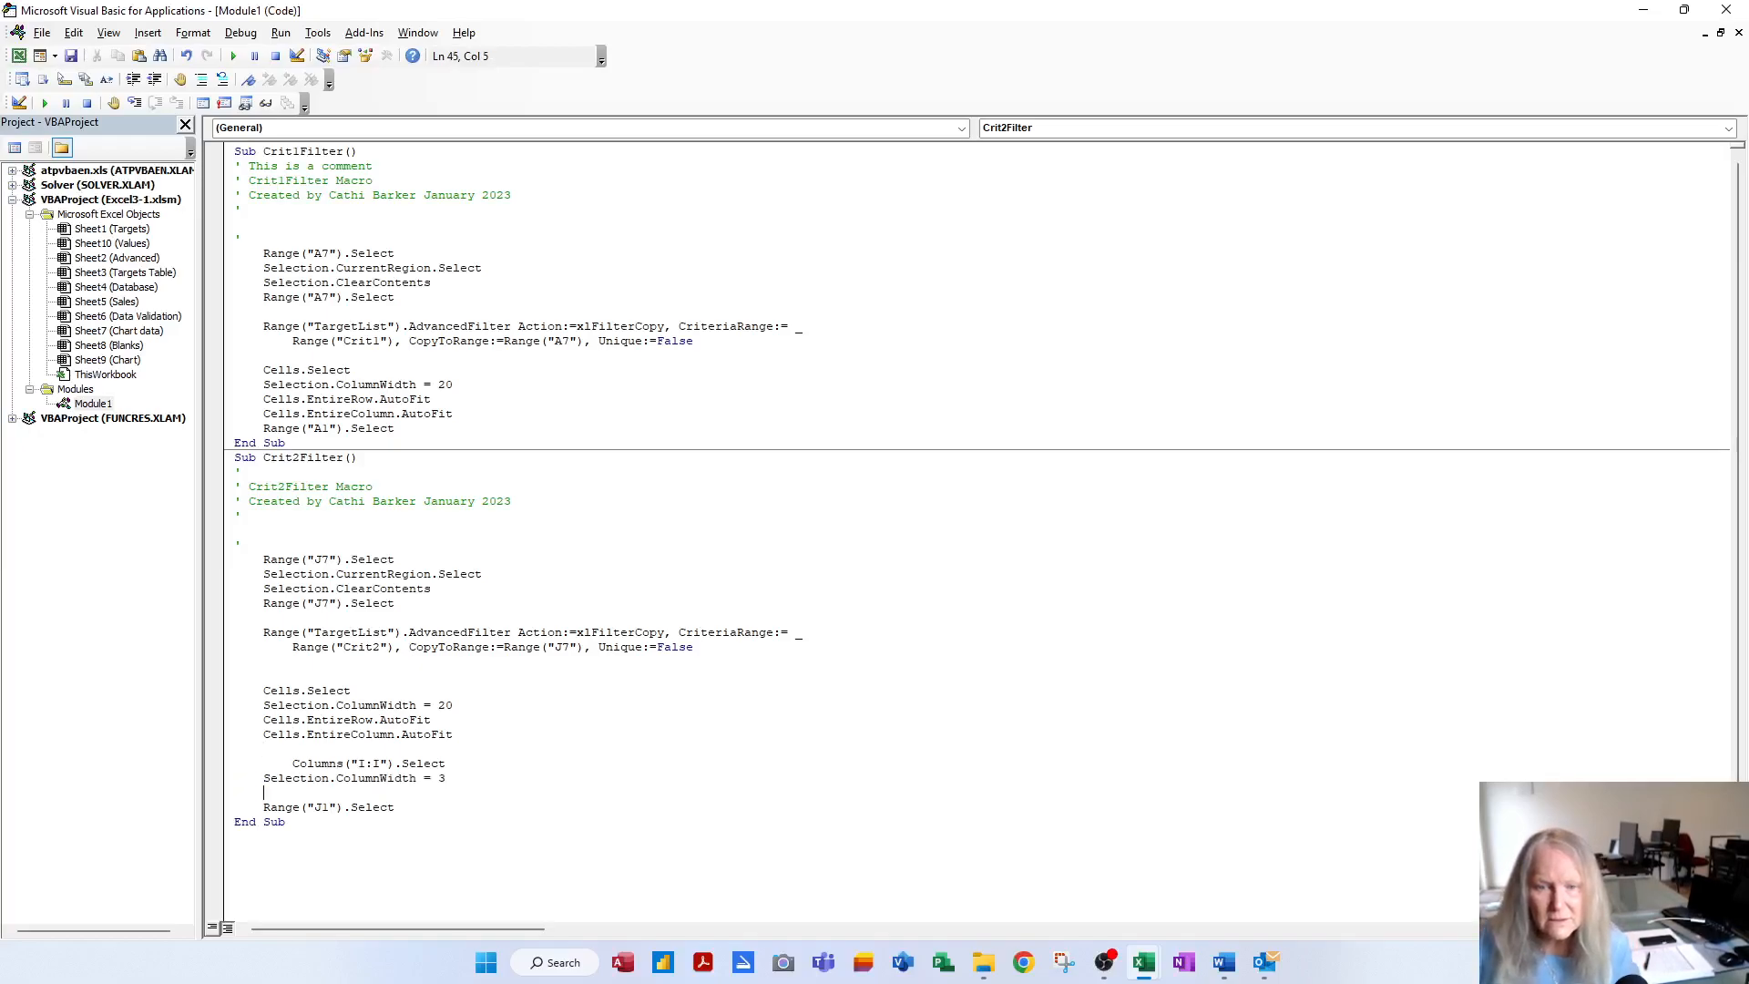
{"action": "key", "text": "Delete"}
{"action": "key", "text": "Delete"}
{"action": "key", "text": "Delete"}
{"action": "key", "text": "Delete"}
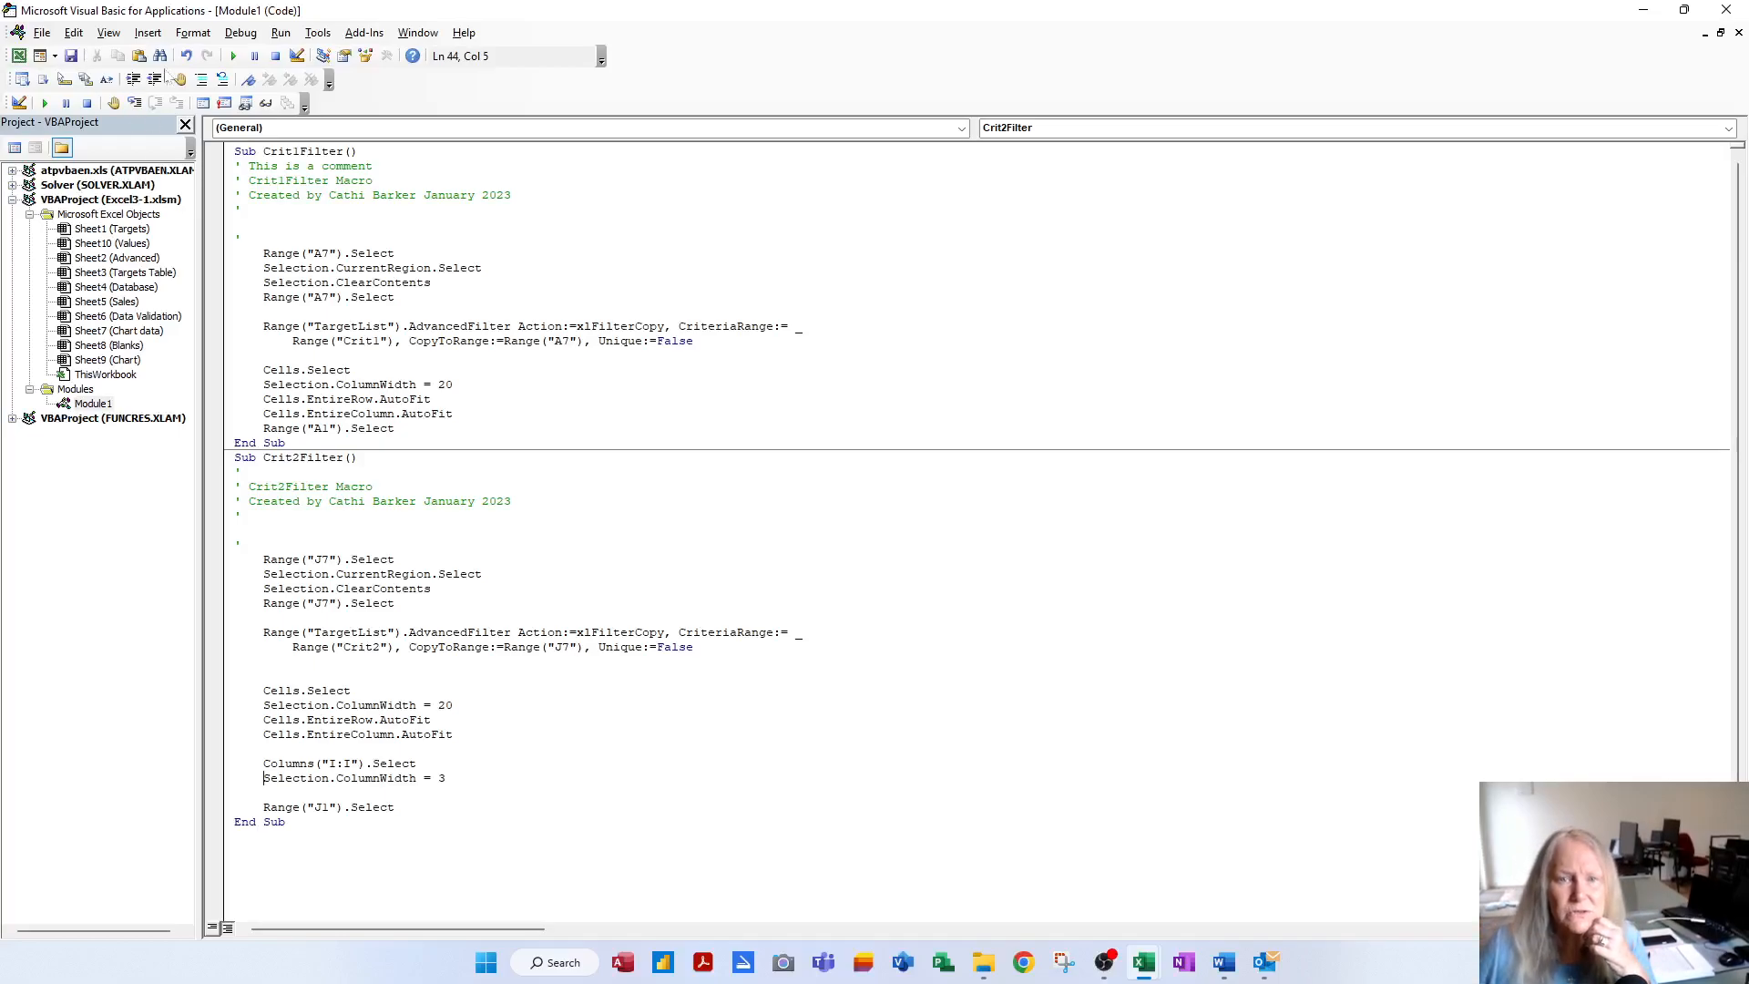
Tidy Crit2Filter's spacing, save the module and close the VBA editor
{"action": "left_click", "coordinate": [186, 55]}
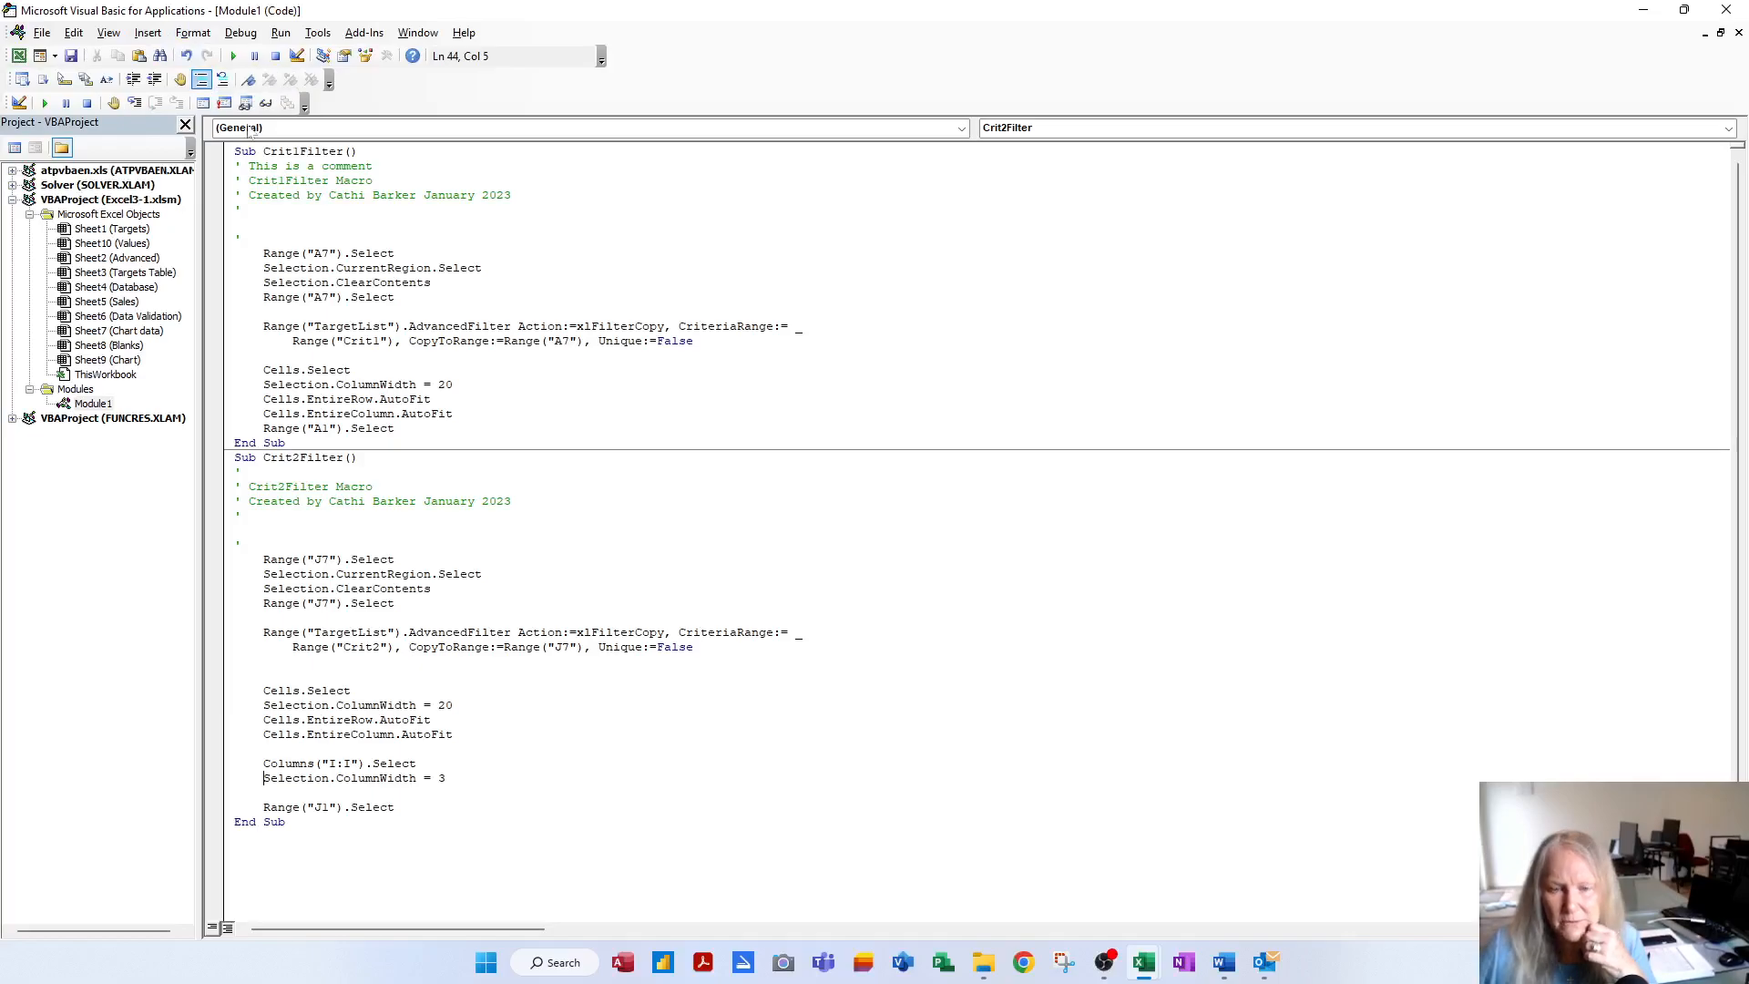
{"action": "left_click", "coordinate": [372, 559]}
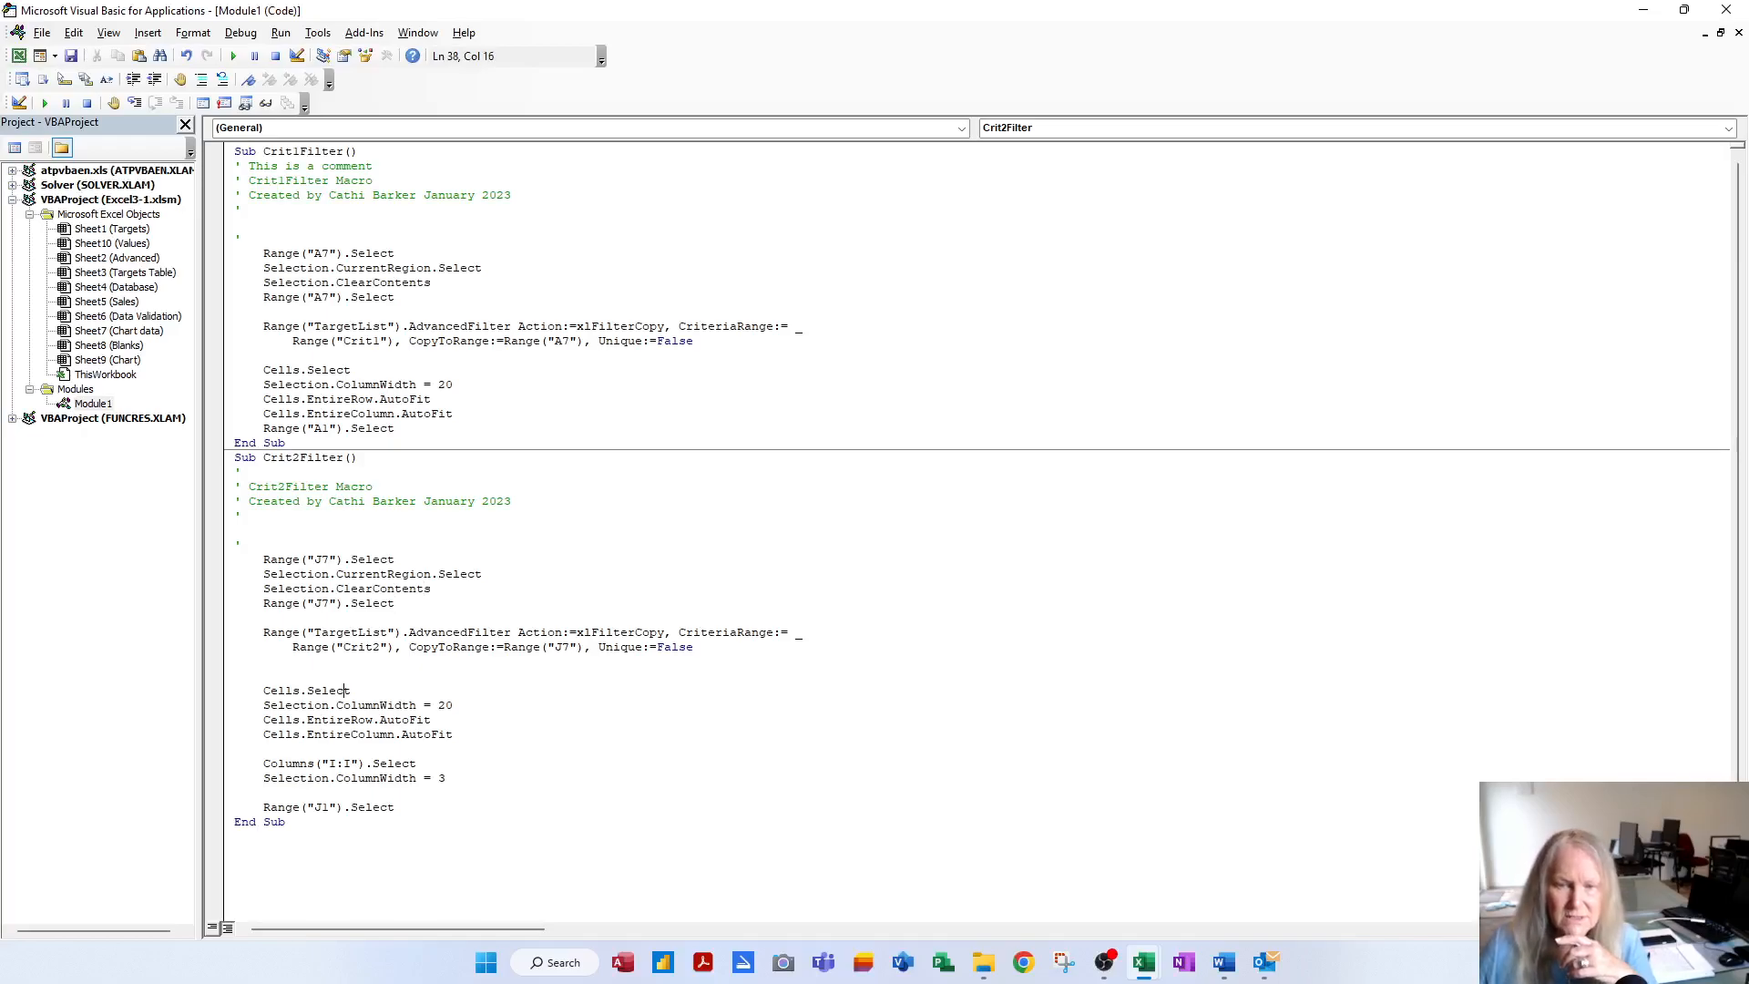
{"action": "left_click", "coordinate": [453, 705]}
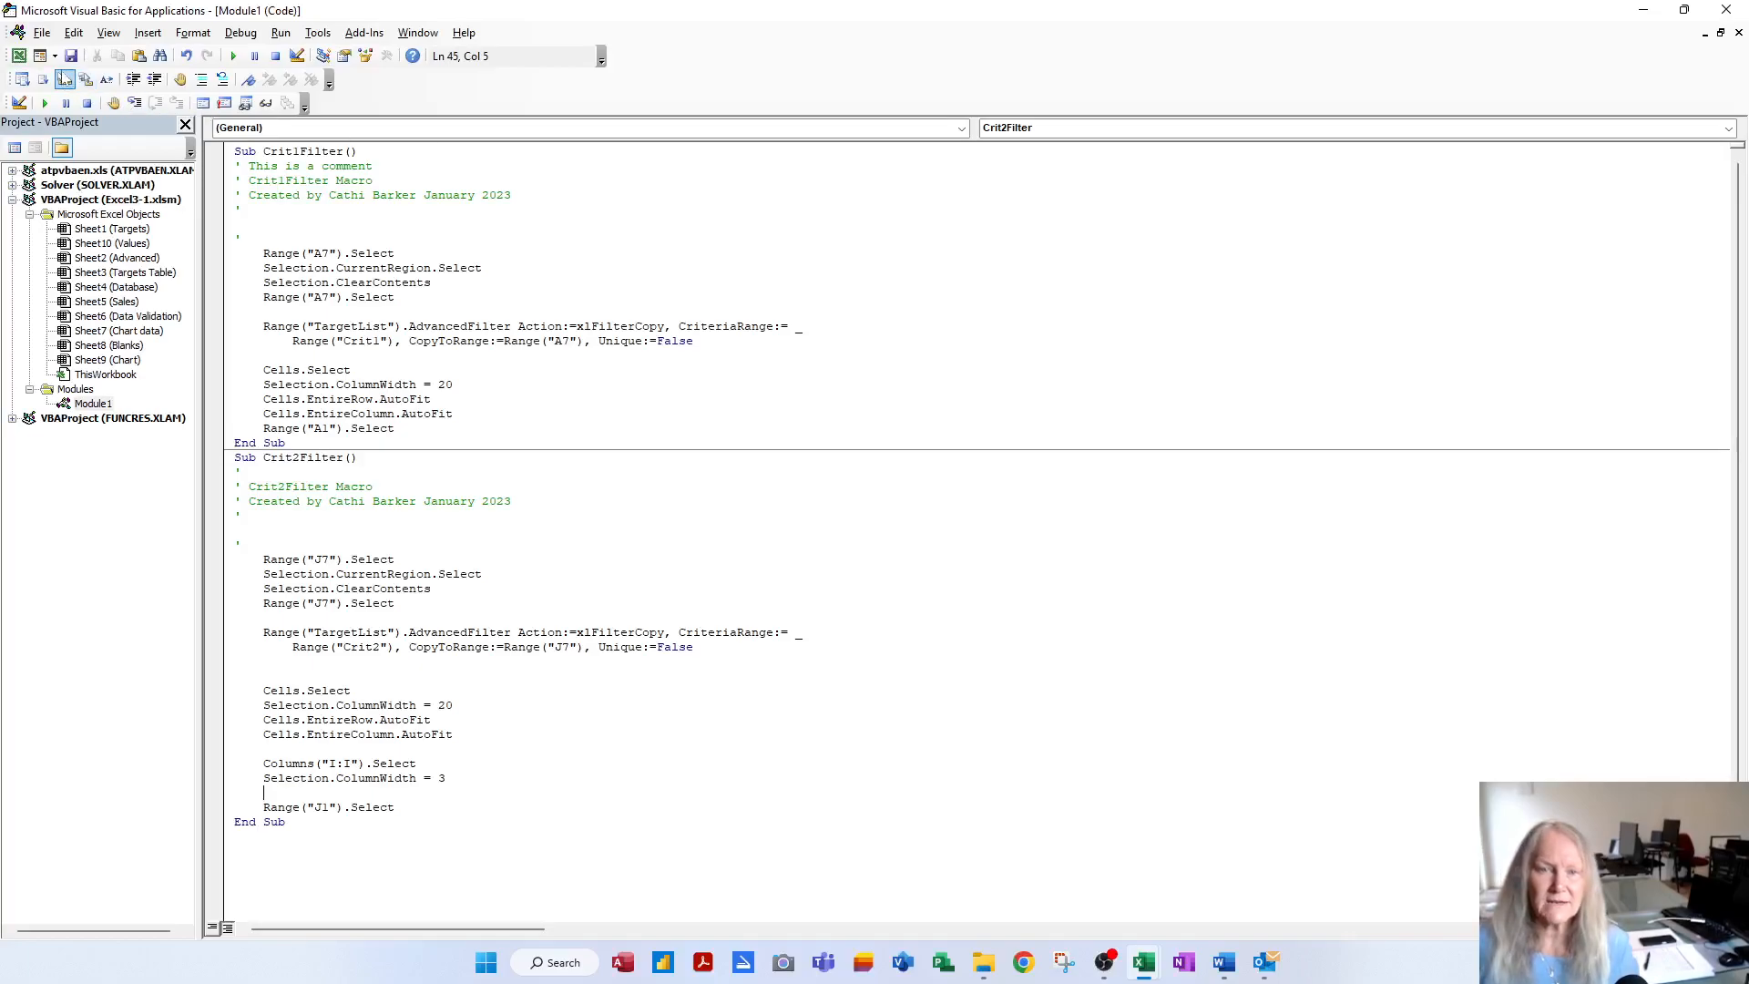
{"action": "left_click", "coordinate": [70, 60]}
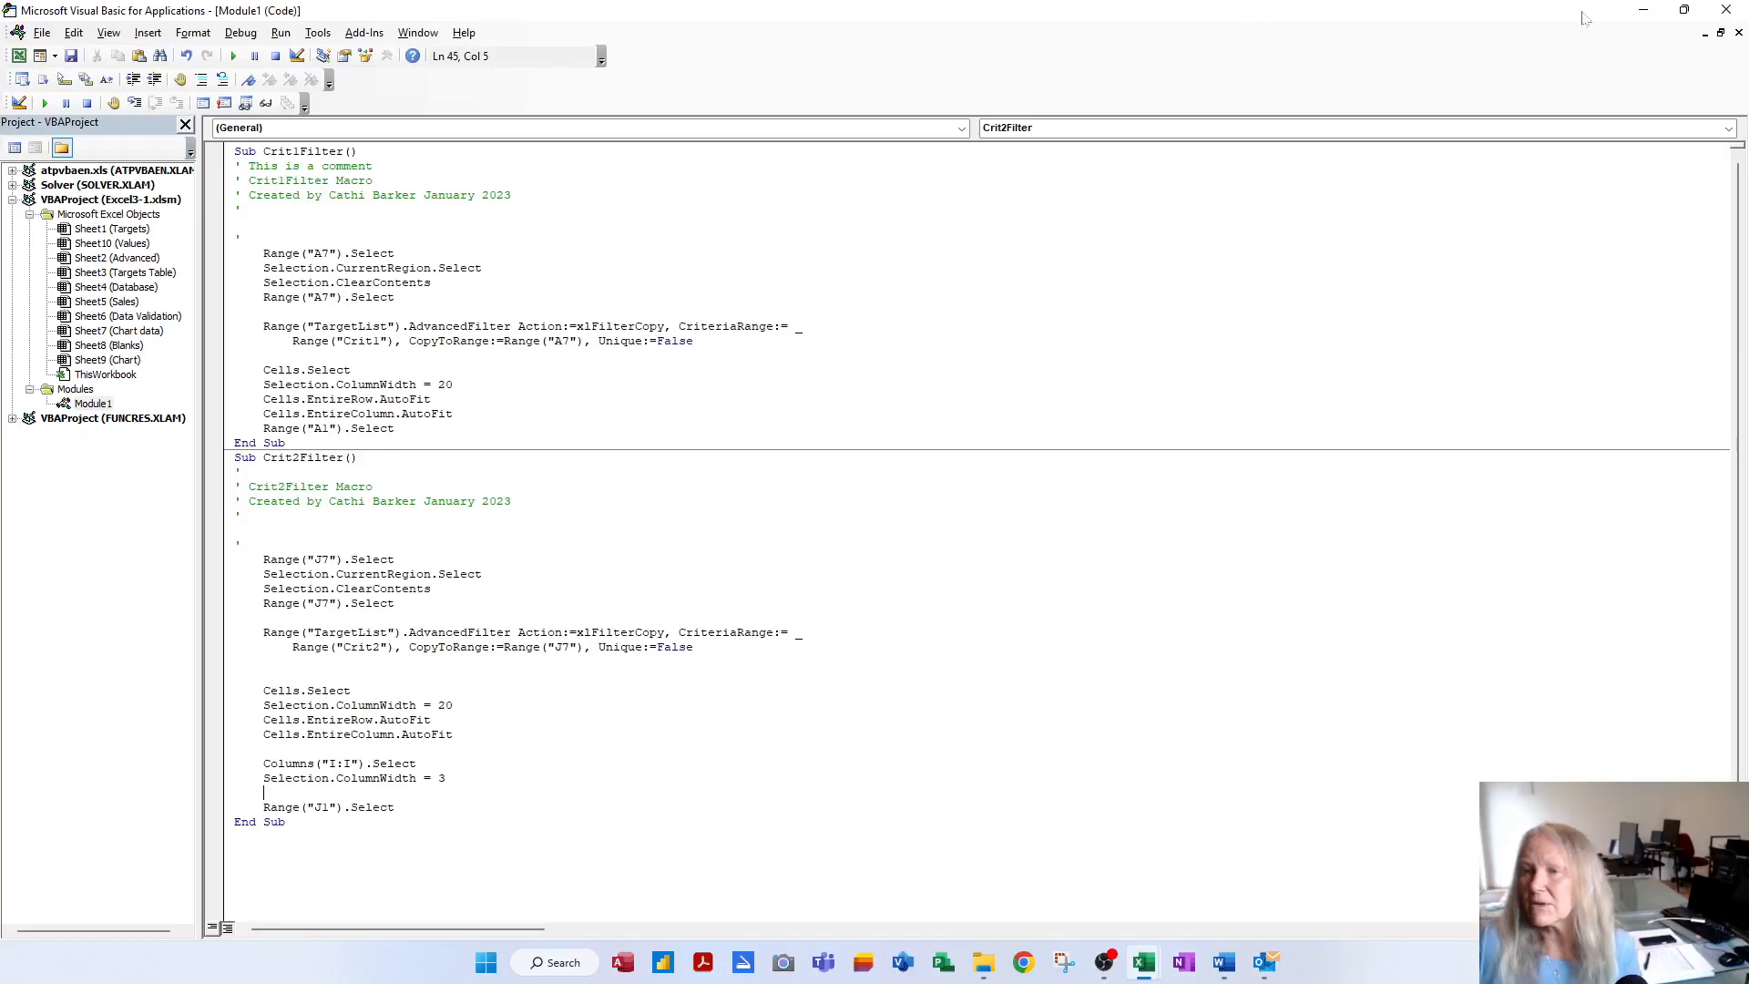
{"action": "left_click", "coordinate": [1729, 11]}
Run the SALE picture and region filters alternately to compare column I's width
{"action": "left_click", "coordinate": [1025, 536]}
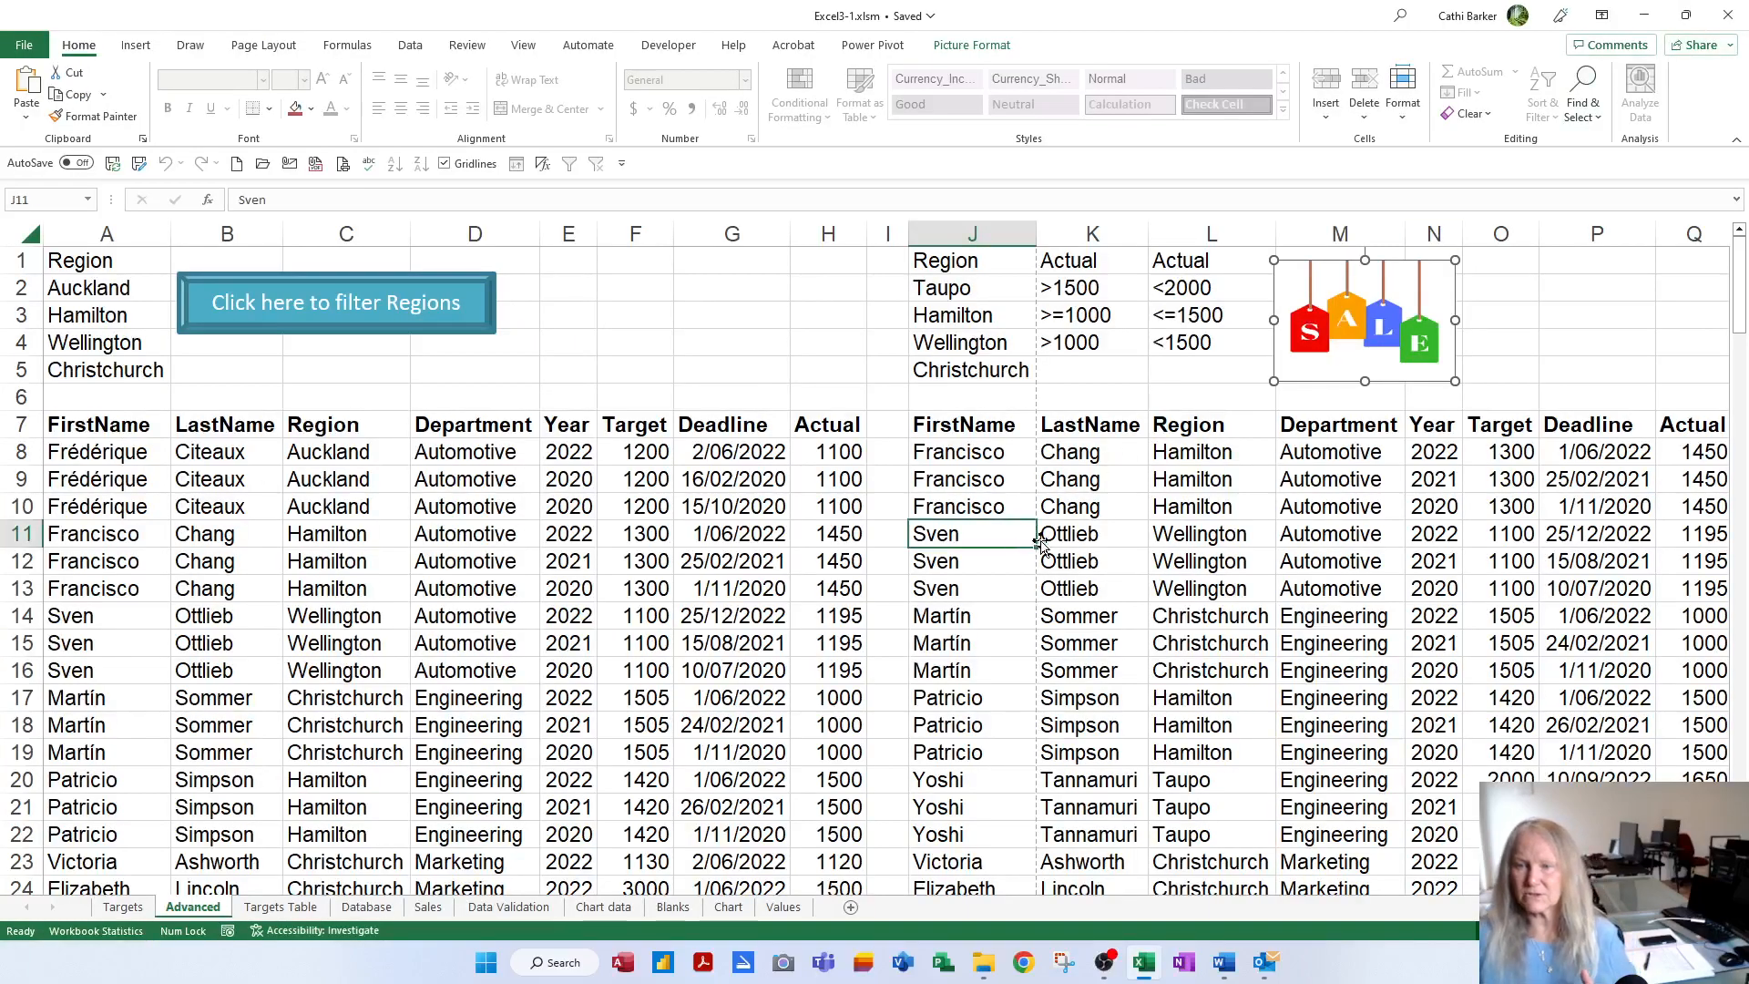
{"action": "left_click", "coordinate": [1355, 343]}
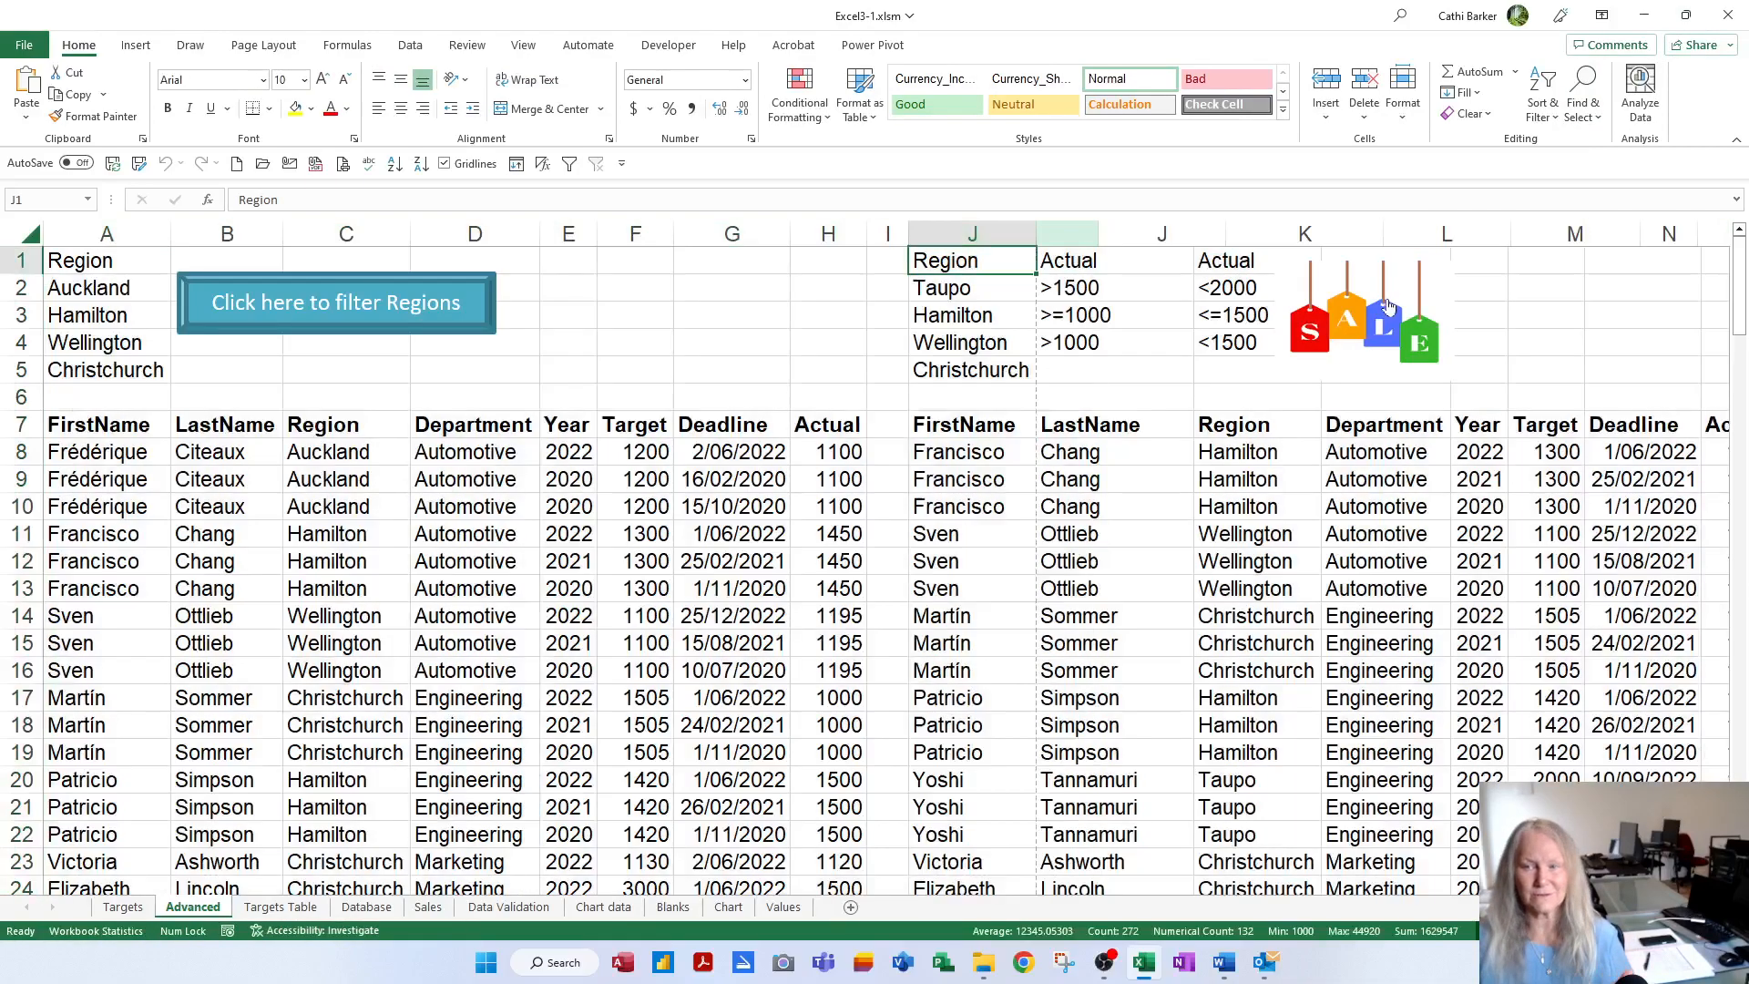
{"action": "left_click", "coordinate": [257, 306]}
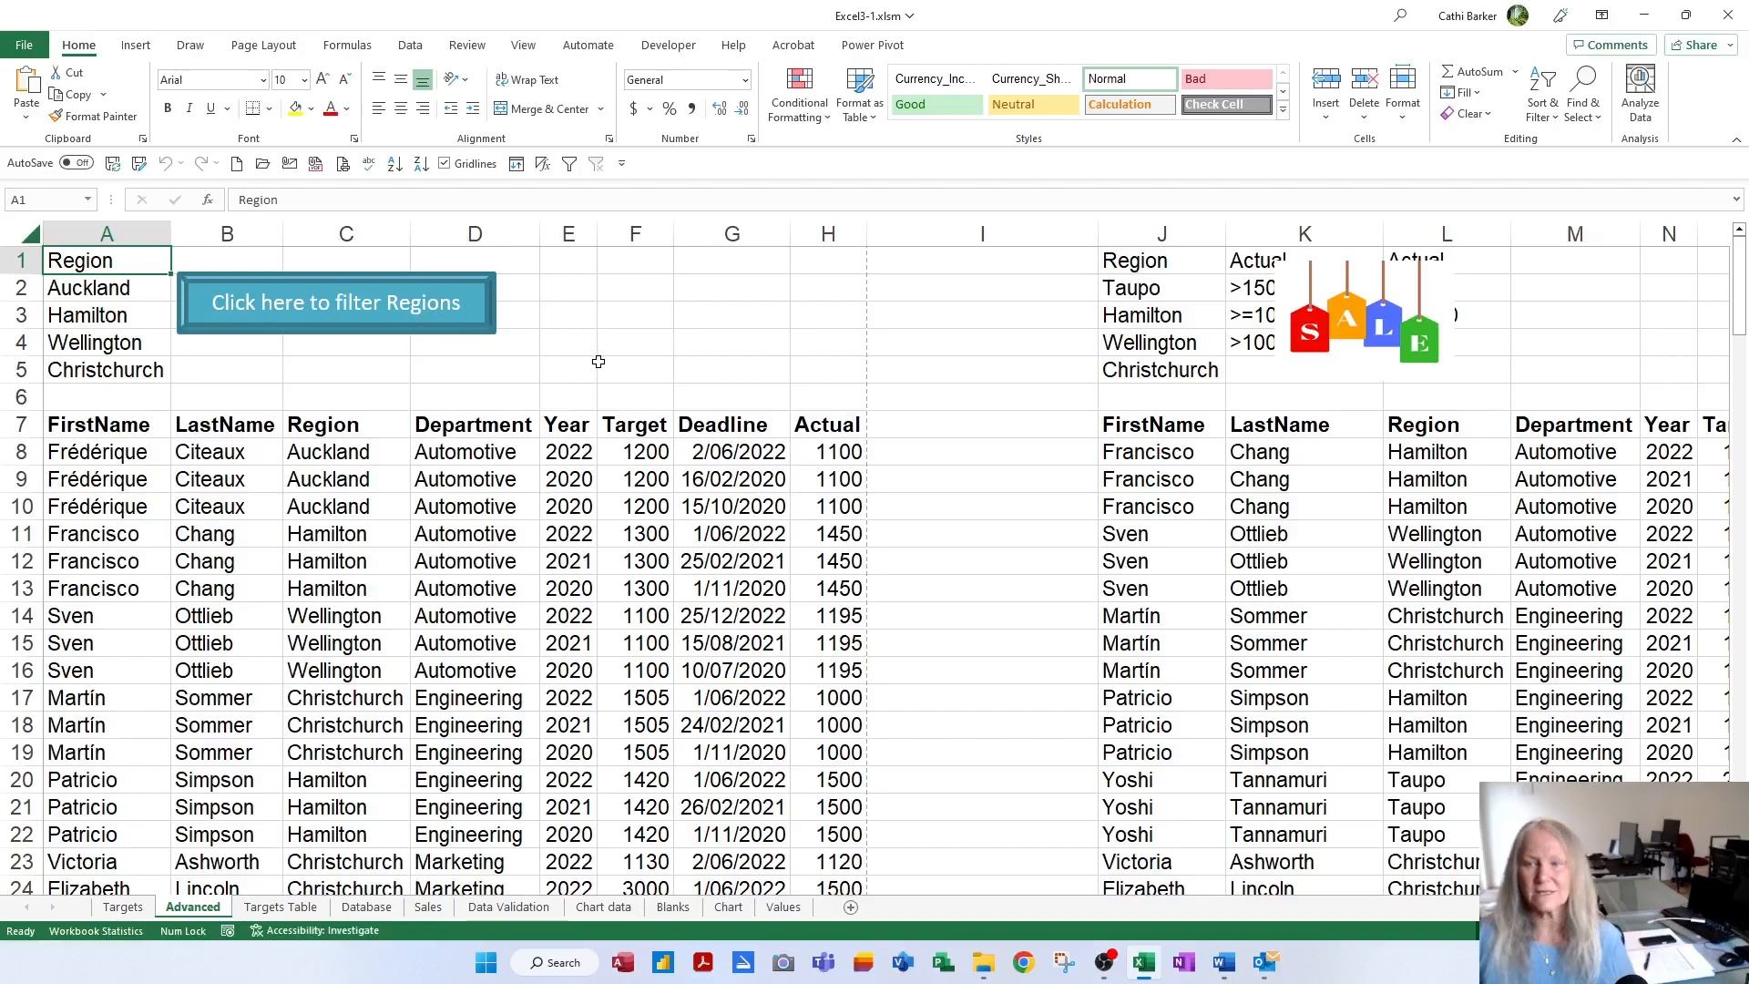
{"action": "left_click", "coordinate": [1379, 345]}
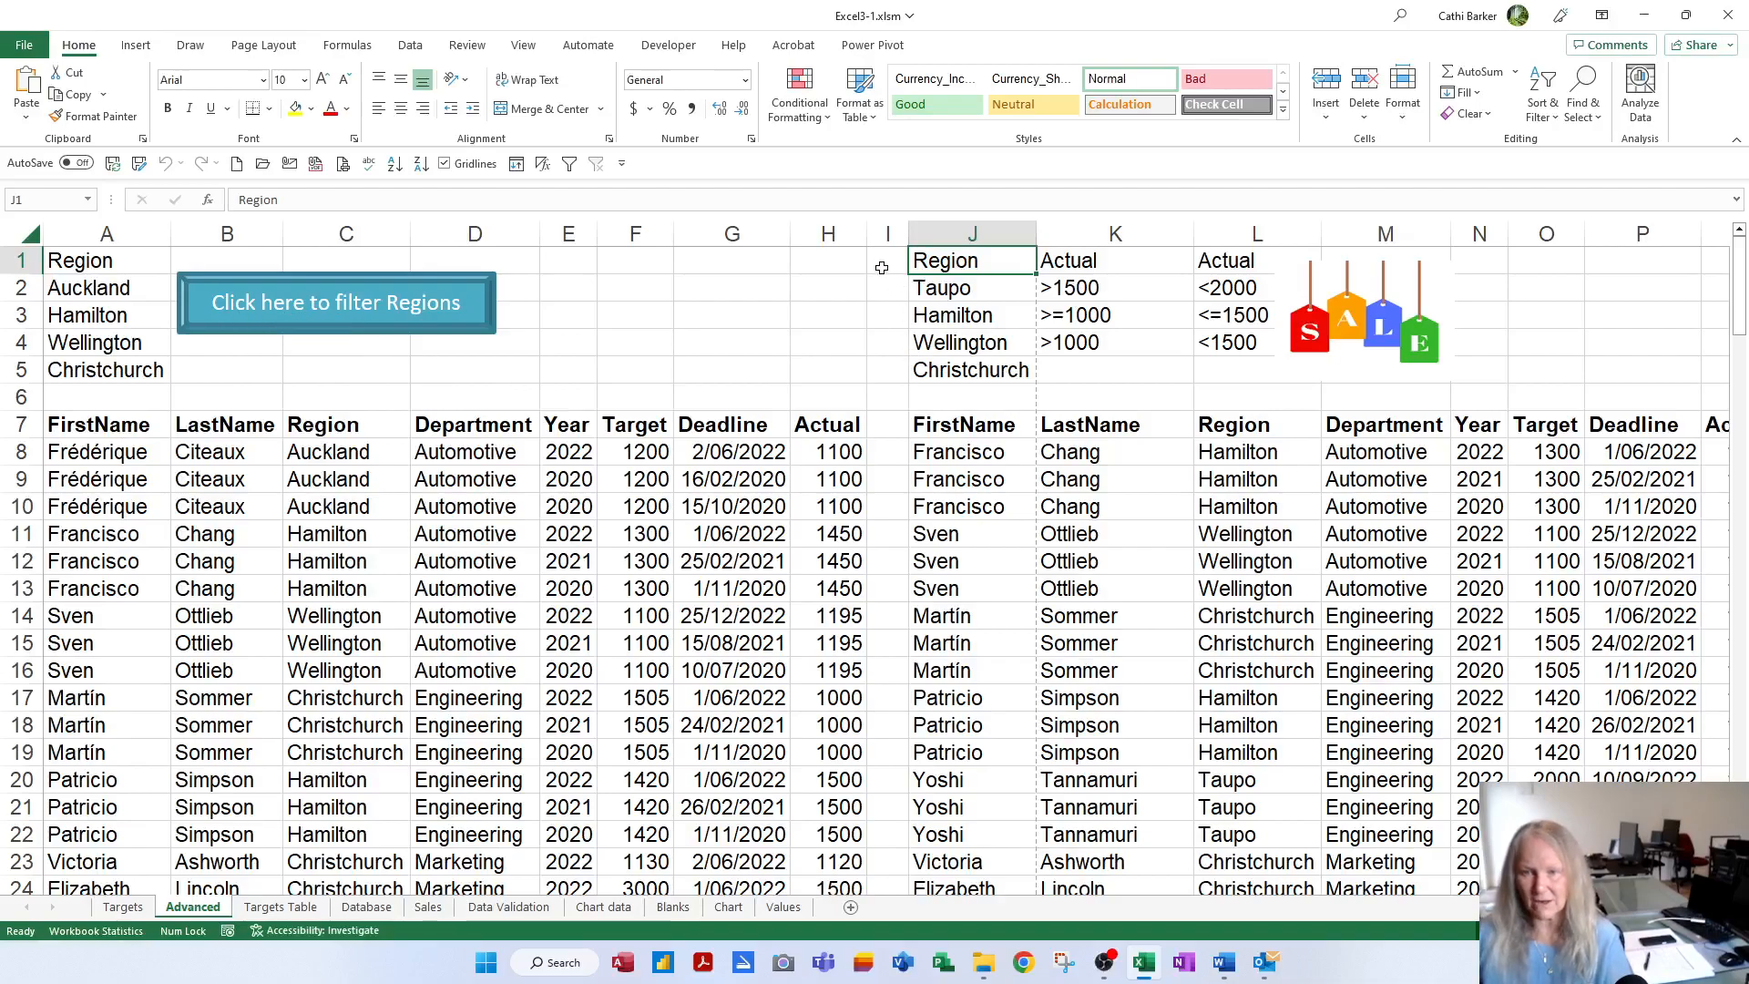
{"action": "left_click", "coordinate": [376, 323]}
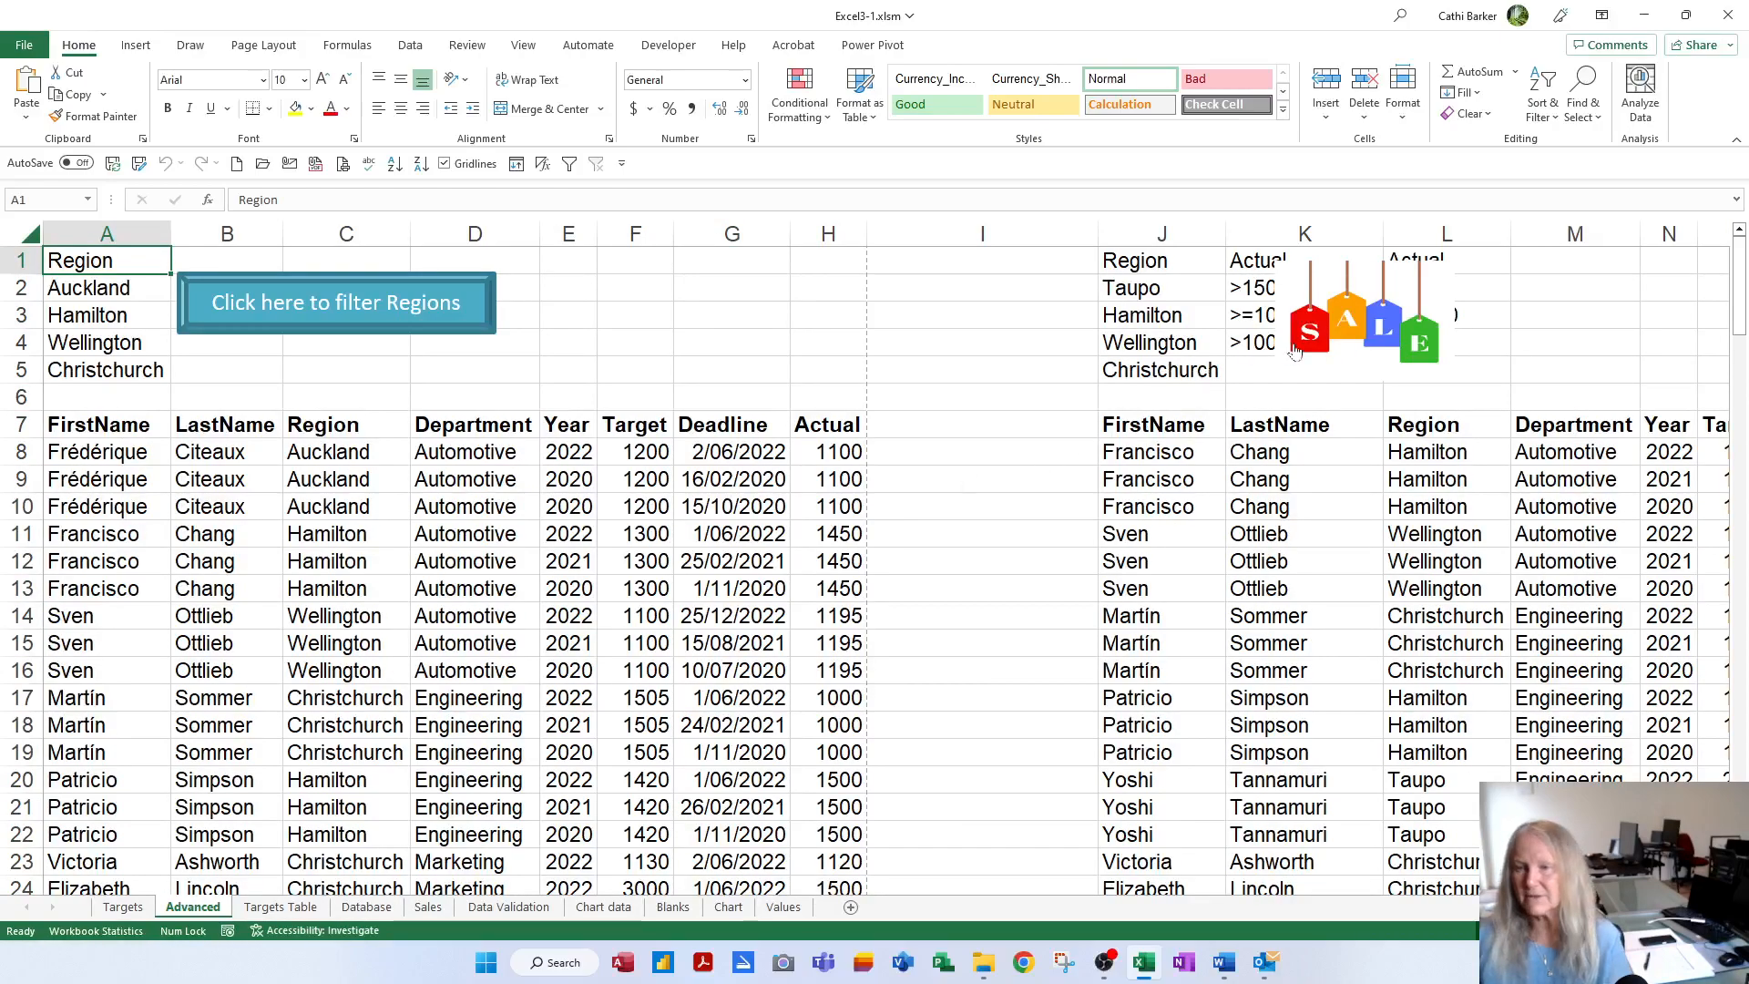
{"action": "left_click", "coordinate": [1326, 338]}
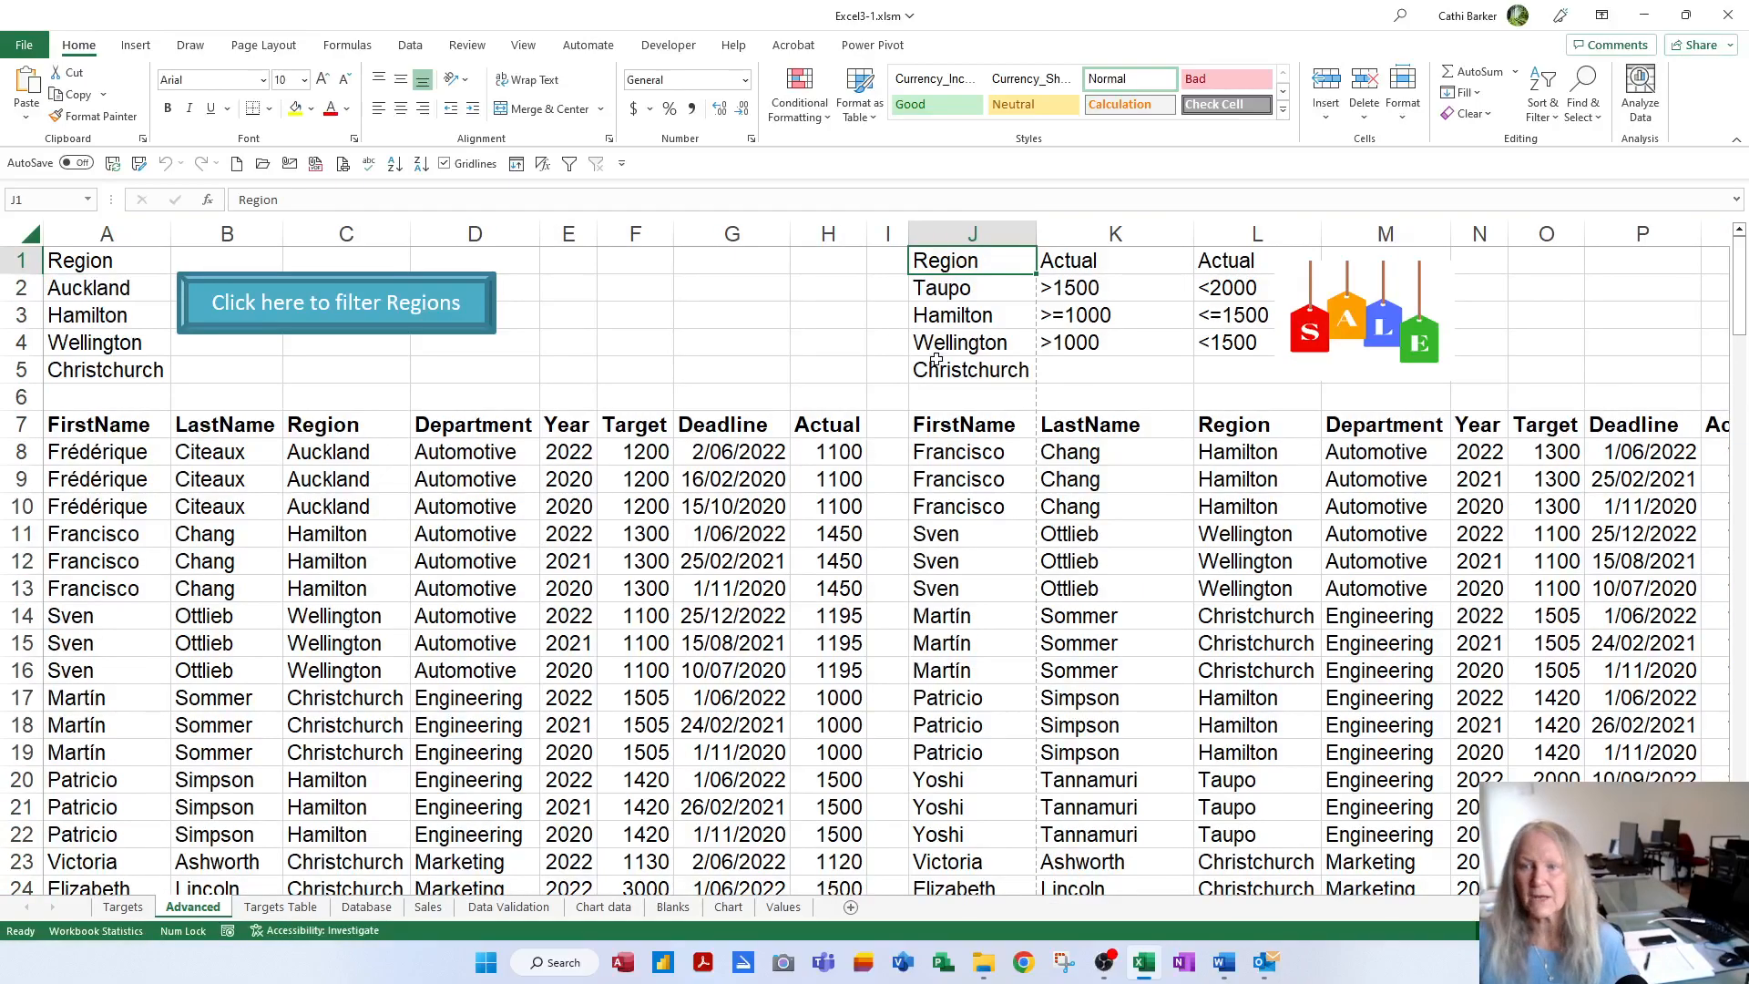
Nudge the SALE picture slightly to the right
{"action": "right_click", "coordinate": [1376, 333]}
{"action": "key", "text": "Escape"}
{"action": "left_click_drag", "start_coordinate": [1325, 381], "coordinate": [1373, 383]}
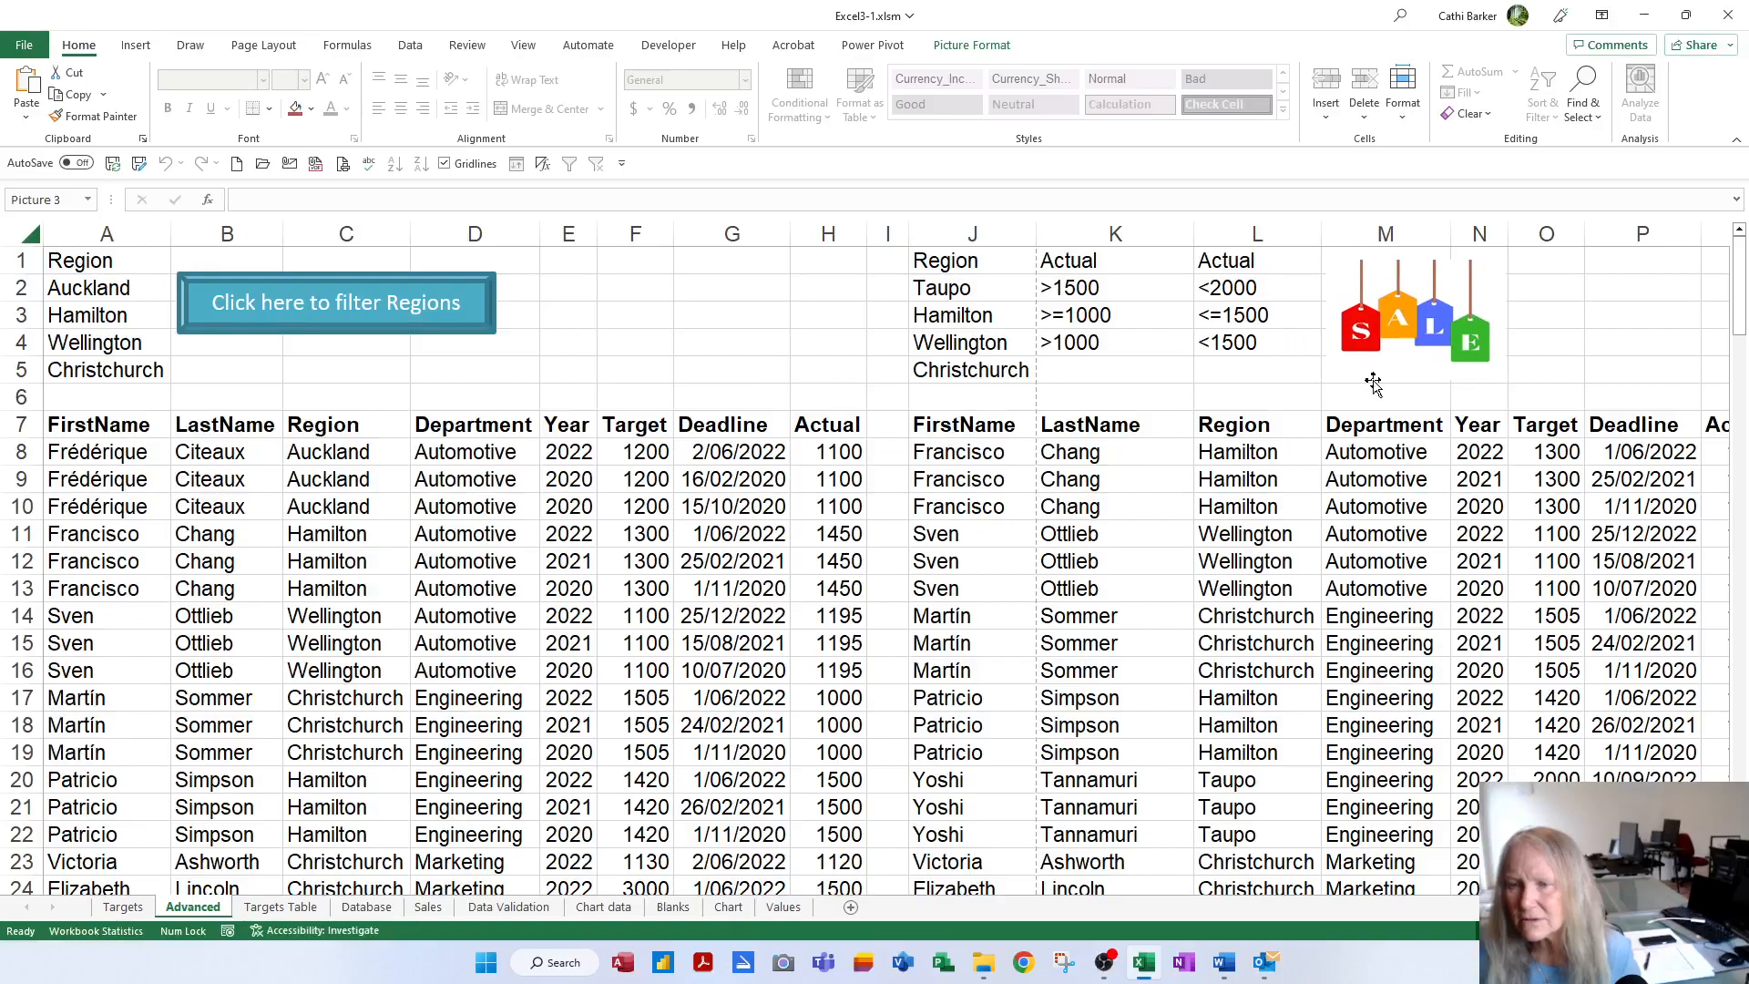
Reopen Module1 from the SALE picture and copy Crit2Filter's two column I width-3 lines
{"action": "right_click", "coordinate": [1413, 356]}
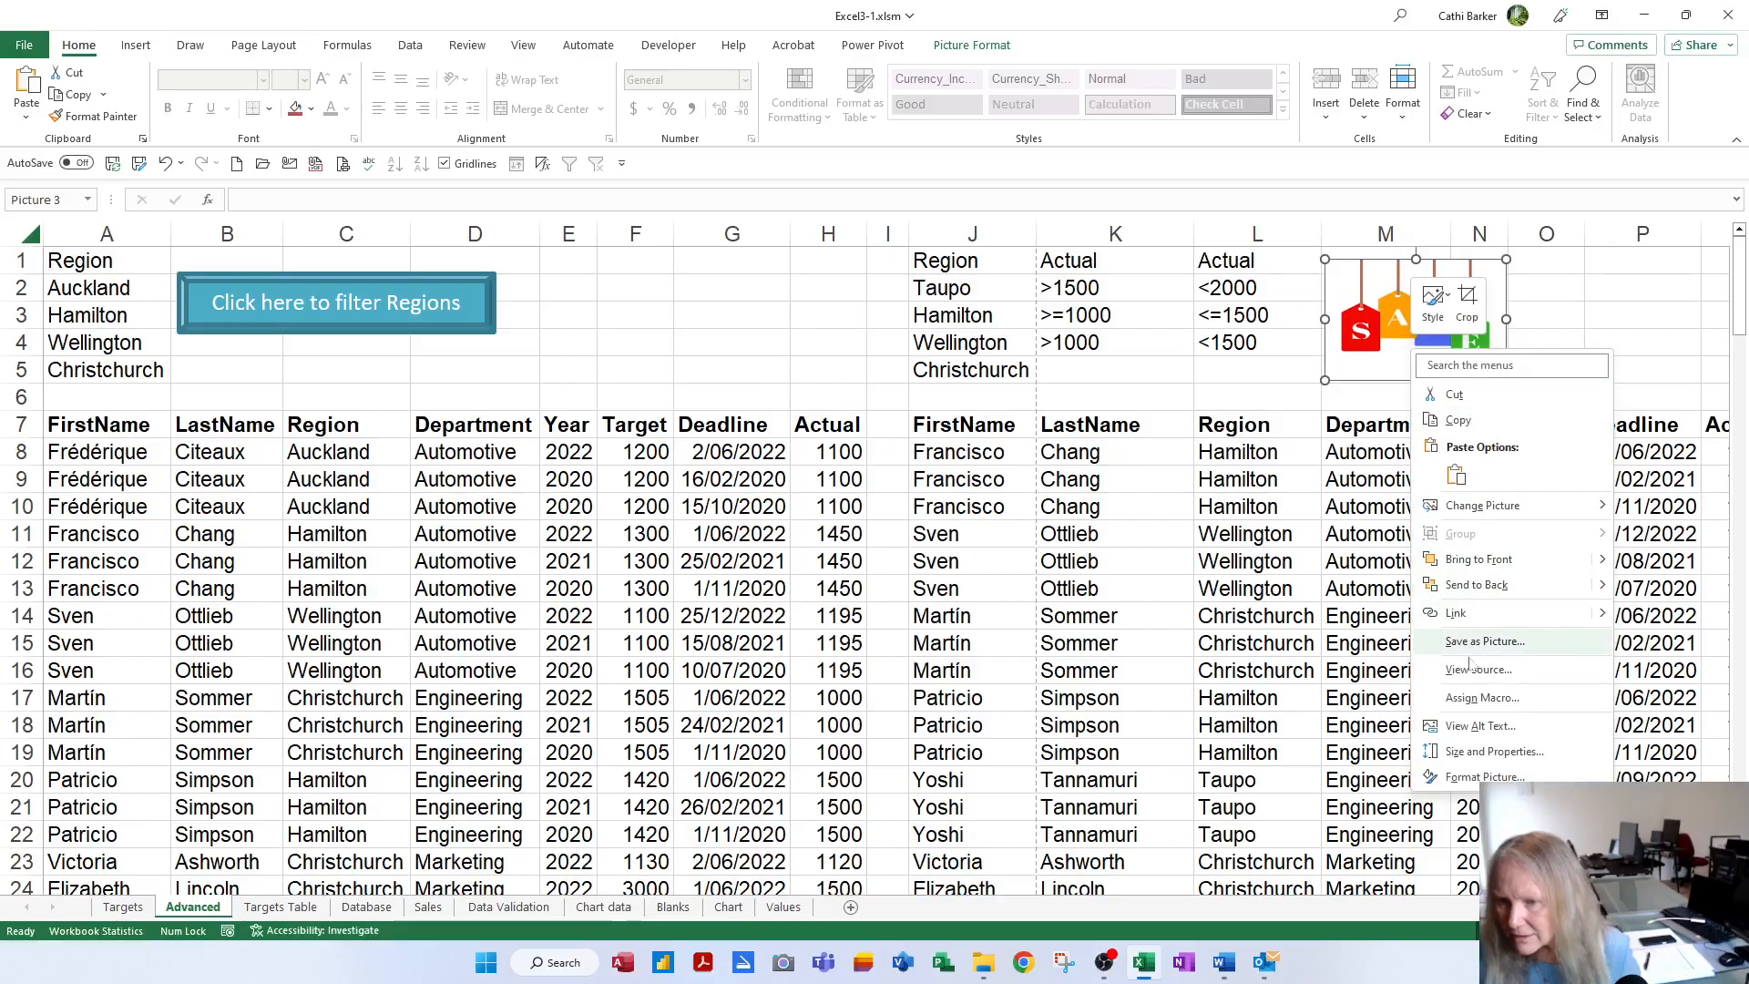
{"action": "left_click", "coordinate": [1482, 698]}
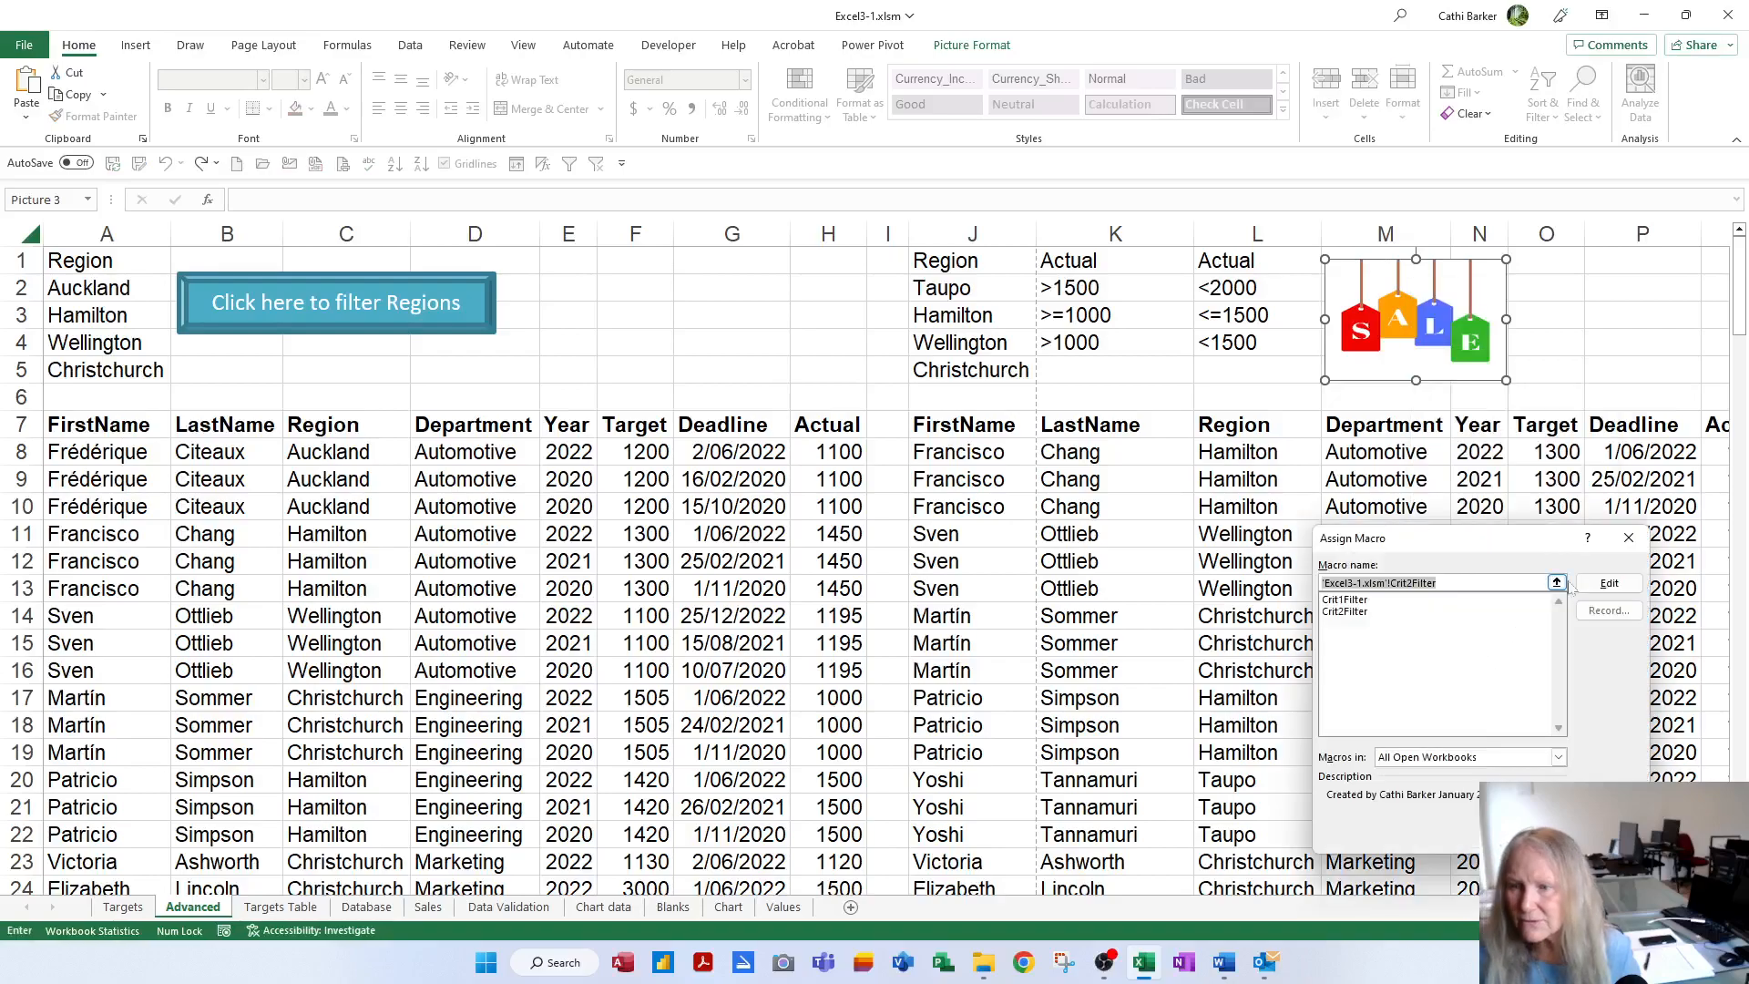
{"action": "left_click", "coordinate": [1608, 587]}
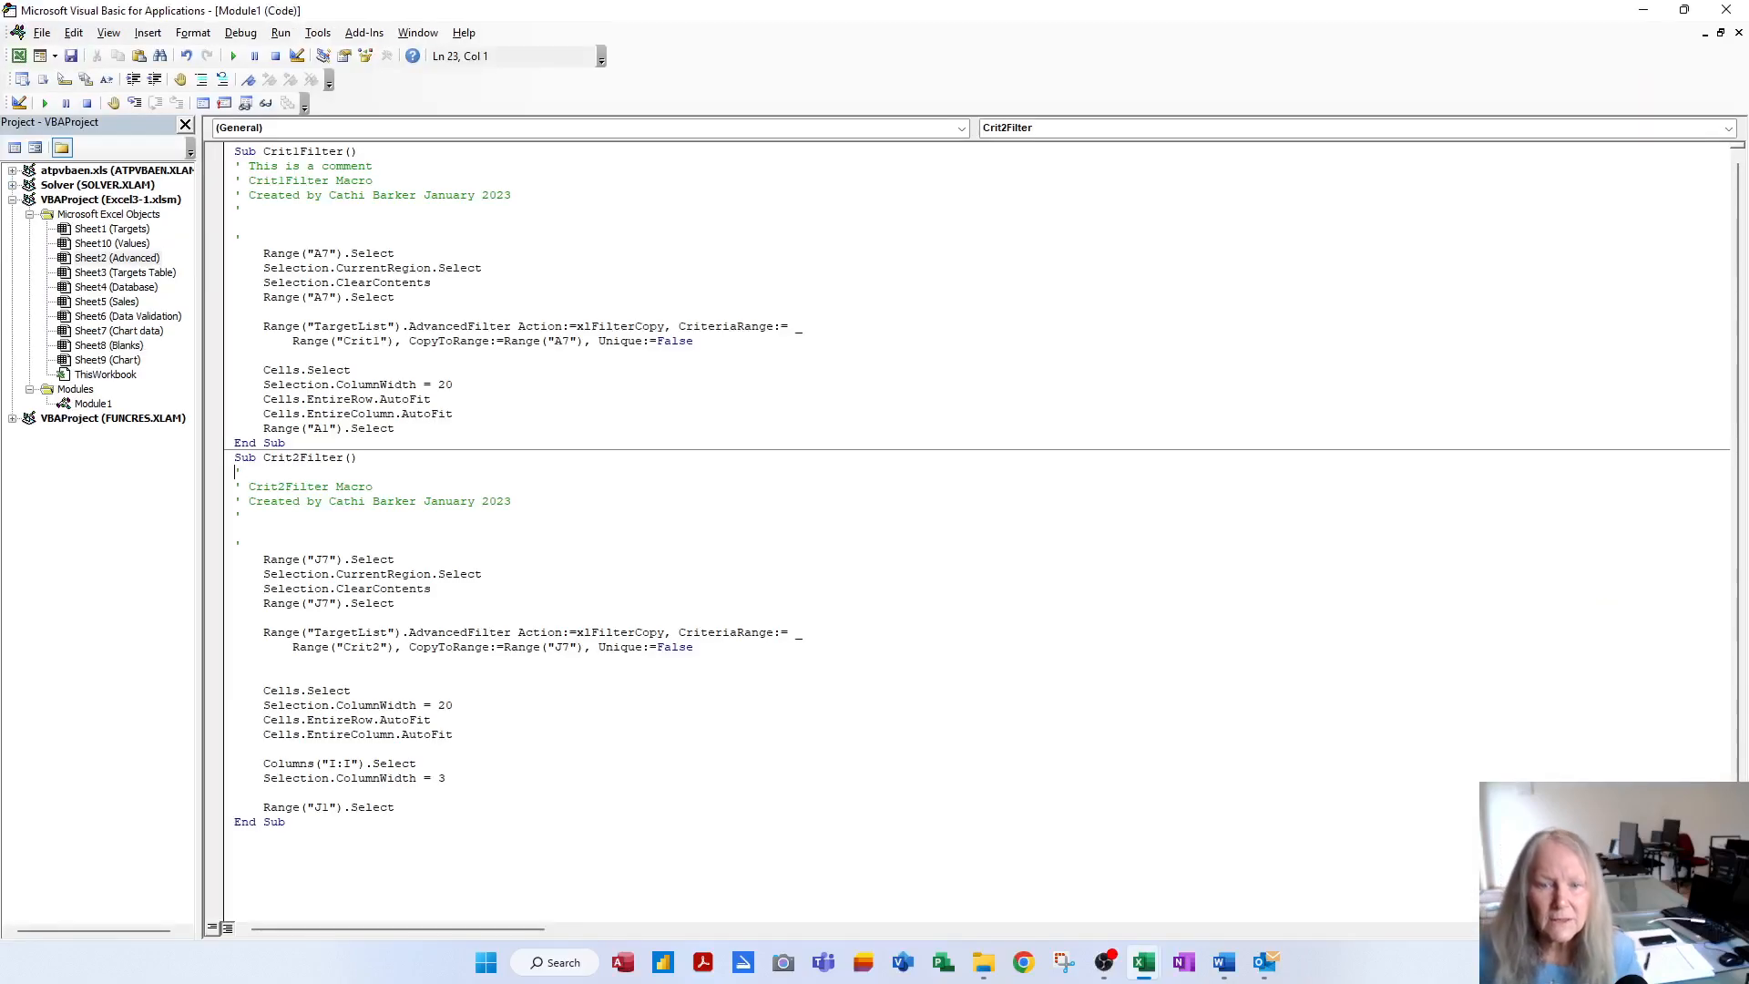
{"action": "left_click_drag", "start_coordinate": [446, 778], "coordinate": [234, 764]}
{"action": "key", "text": "ctrl+c"}
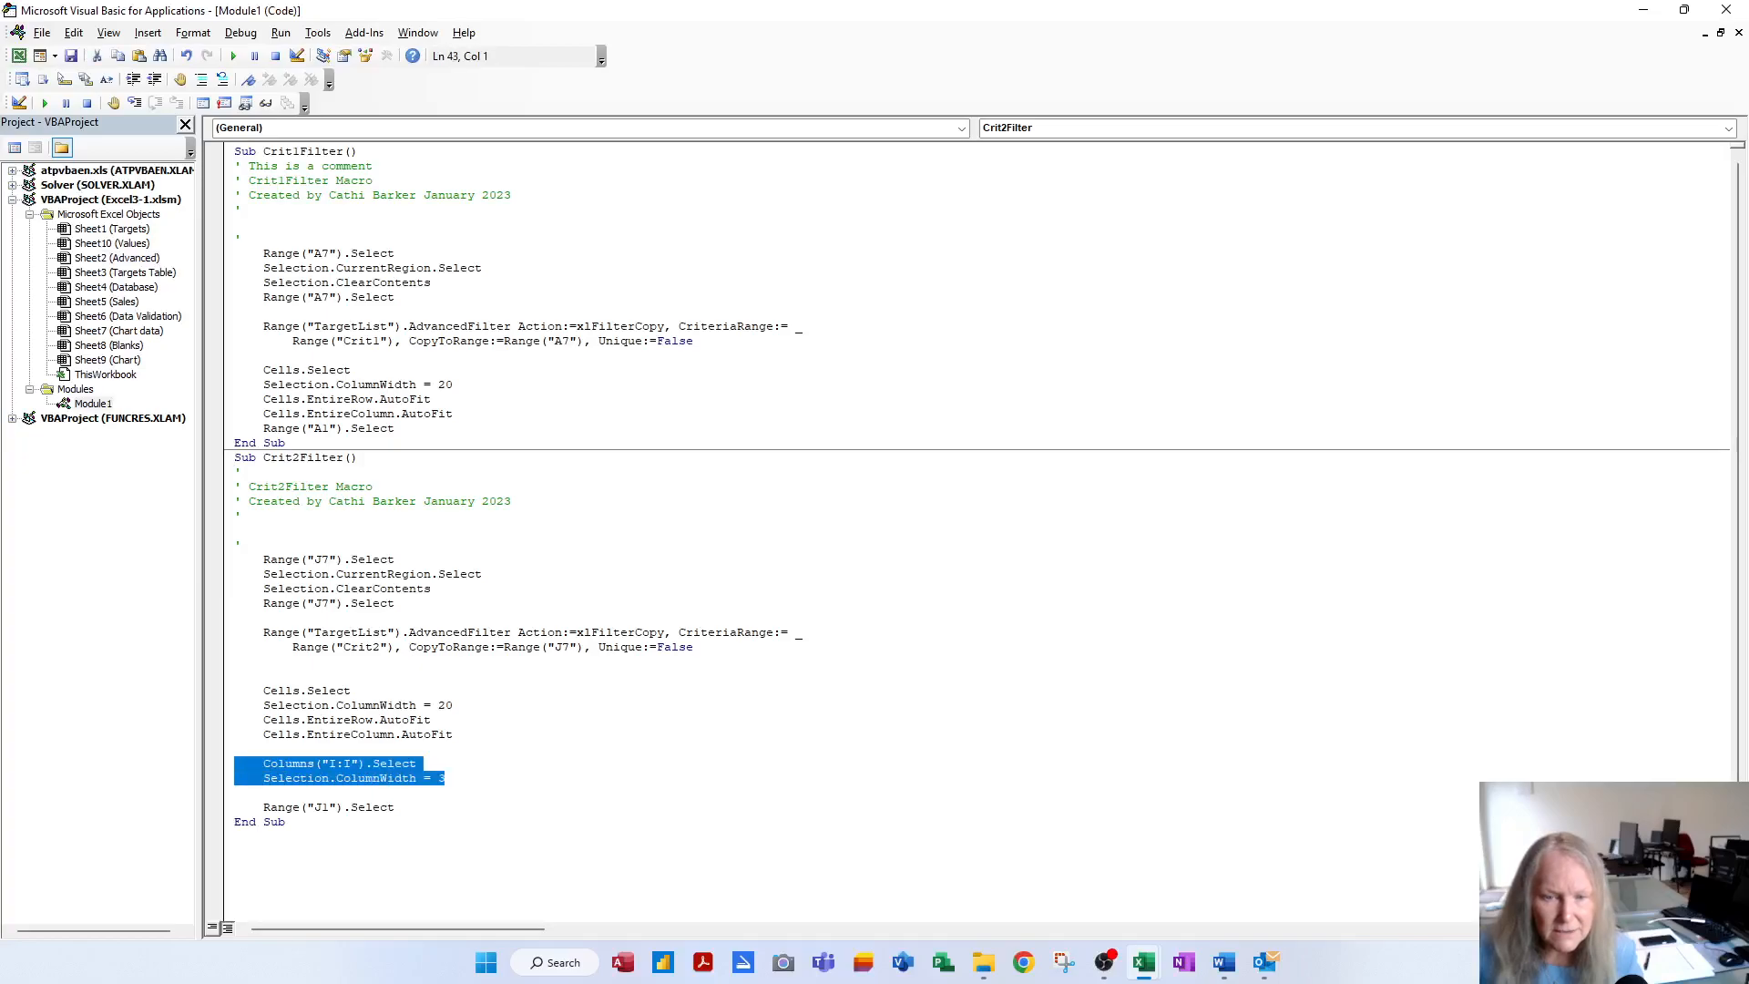
{"action": "right_click", "coordinate": [316, 779]}
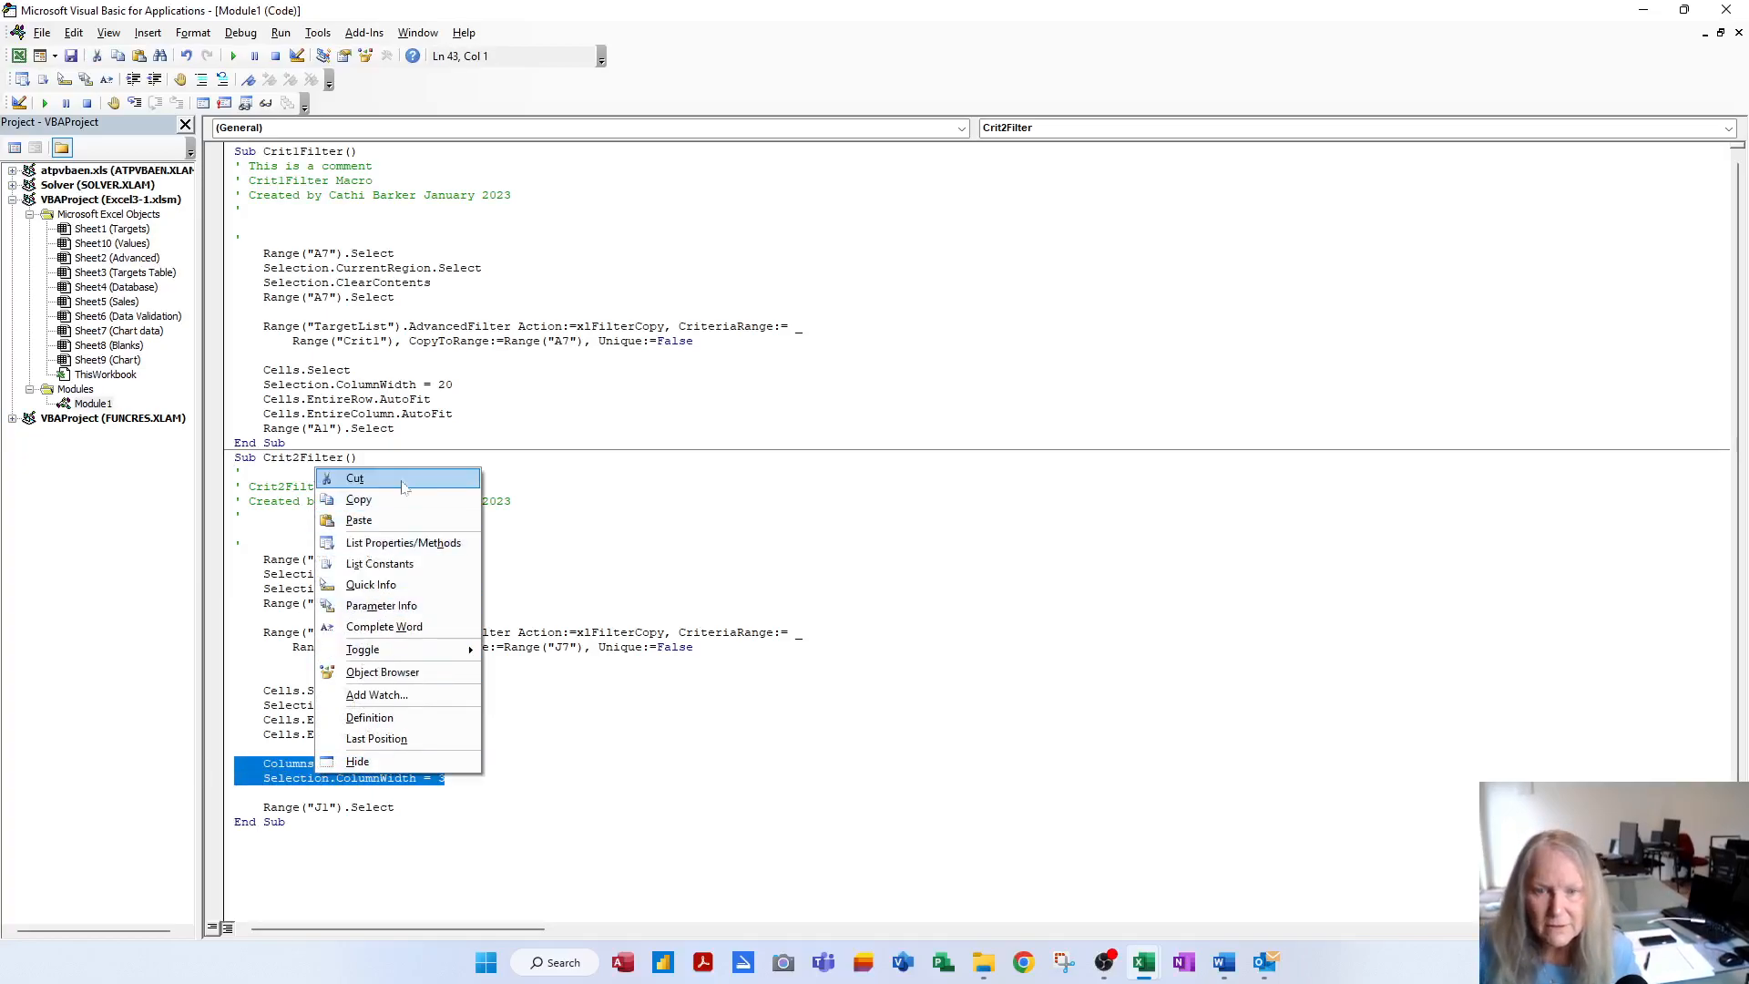
{"action": "left_click", "coordinate": [358, 500]}
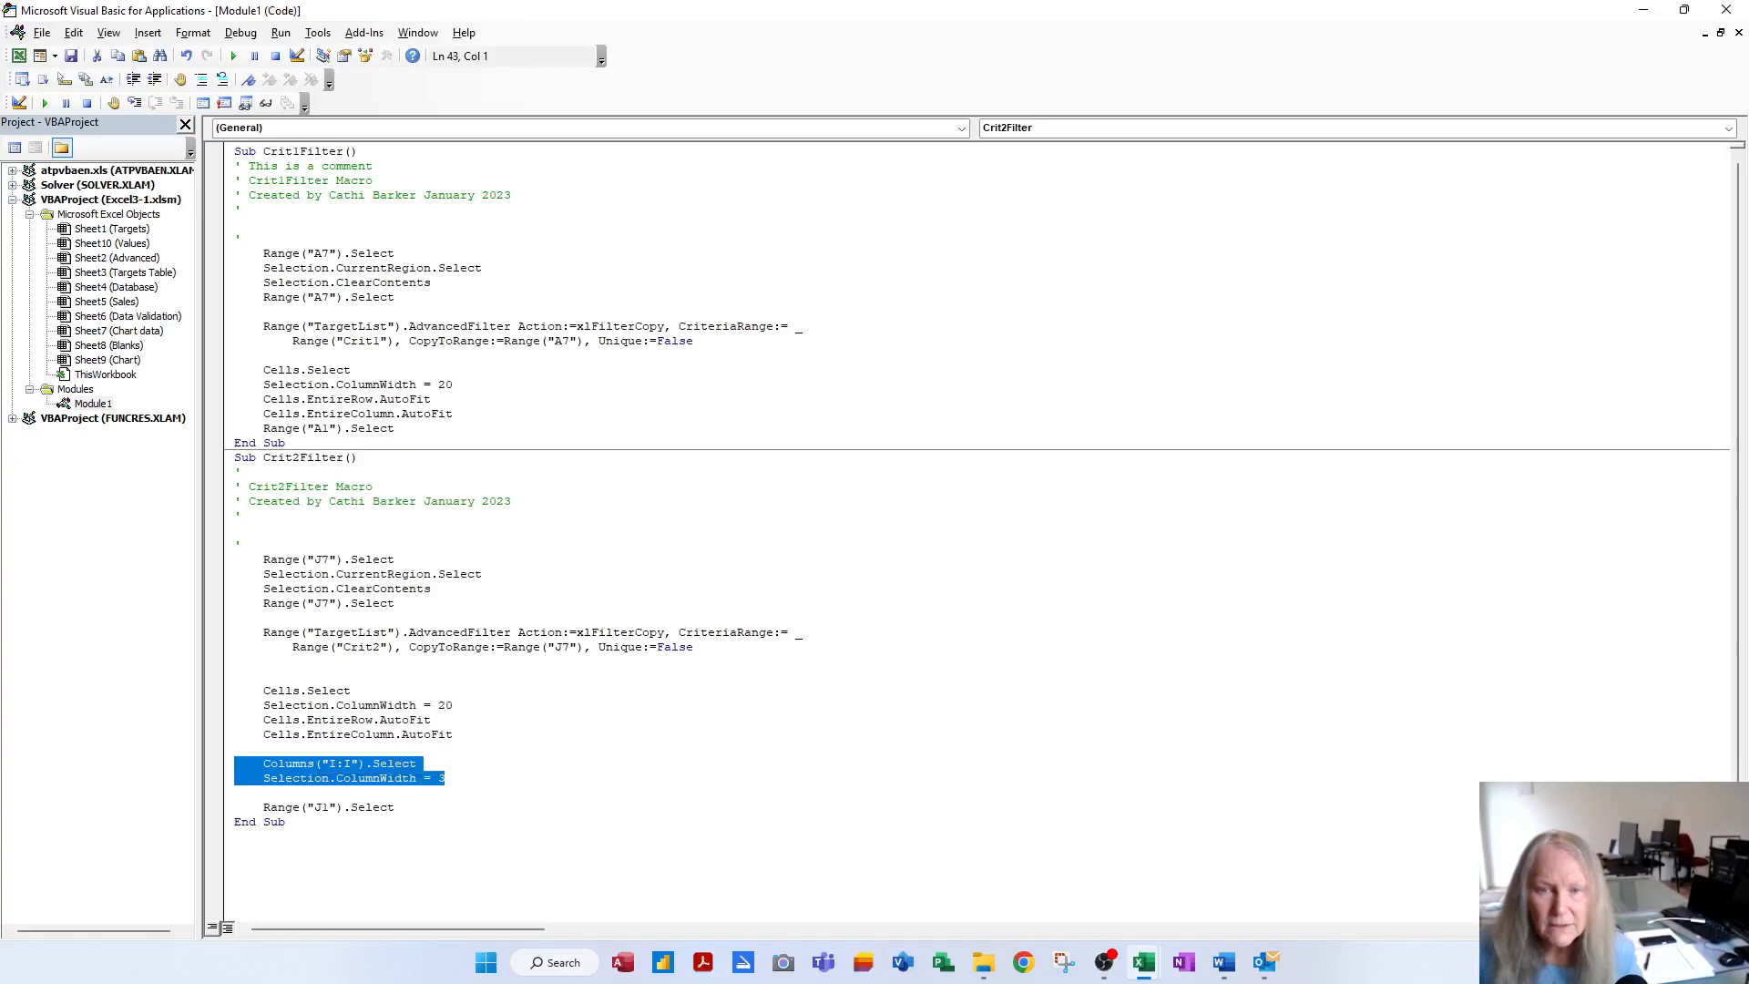
Paste the column I width-3 lines into Crit1Filter right after its AutoFit line
{"action": "left_click", "coordinate": [454, 414]}
{"action": "key", "text": "Return"}
{"action": "key", "text": "Return"}
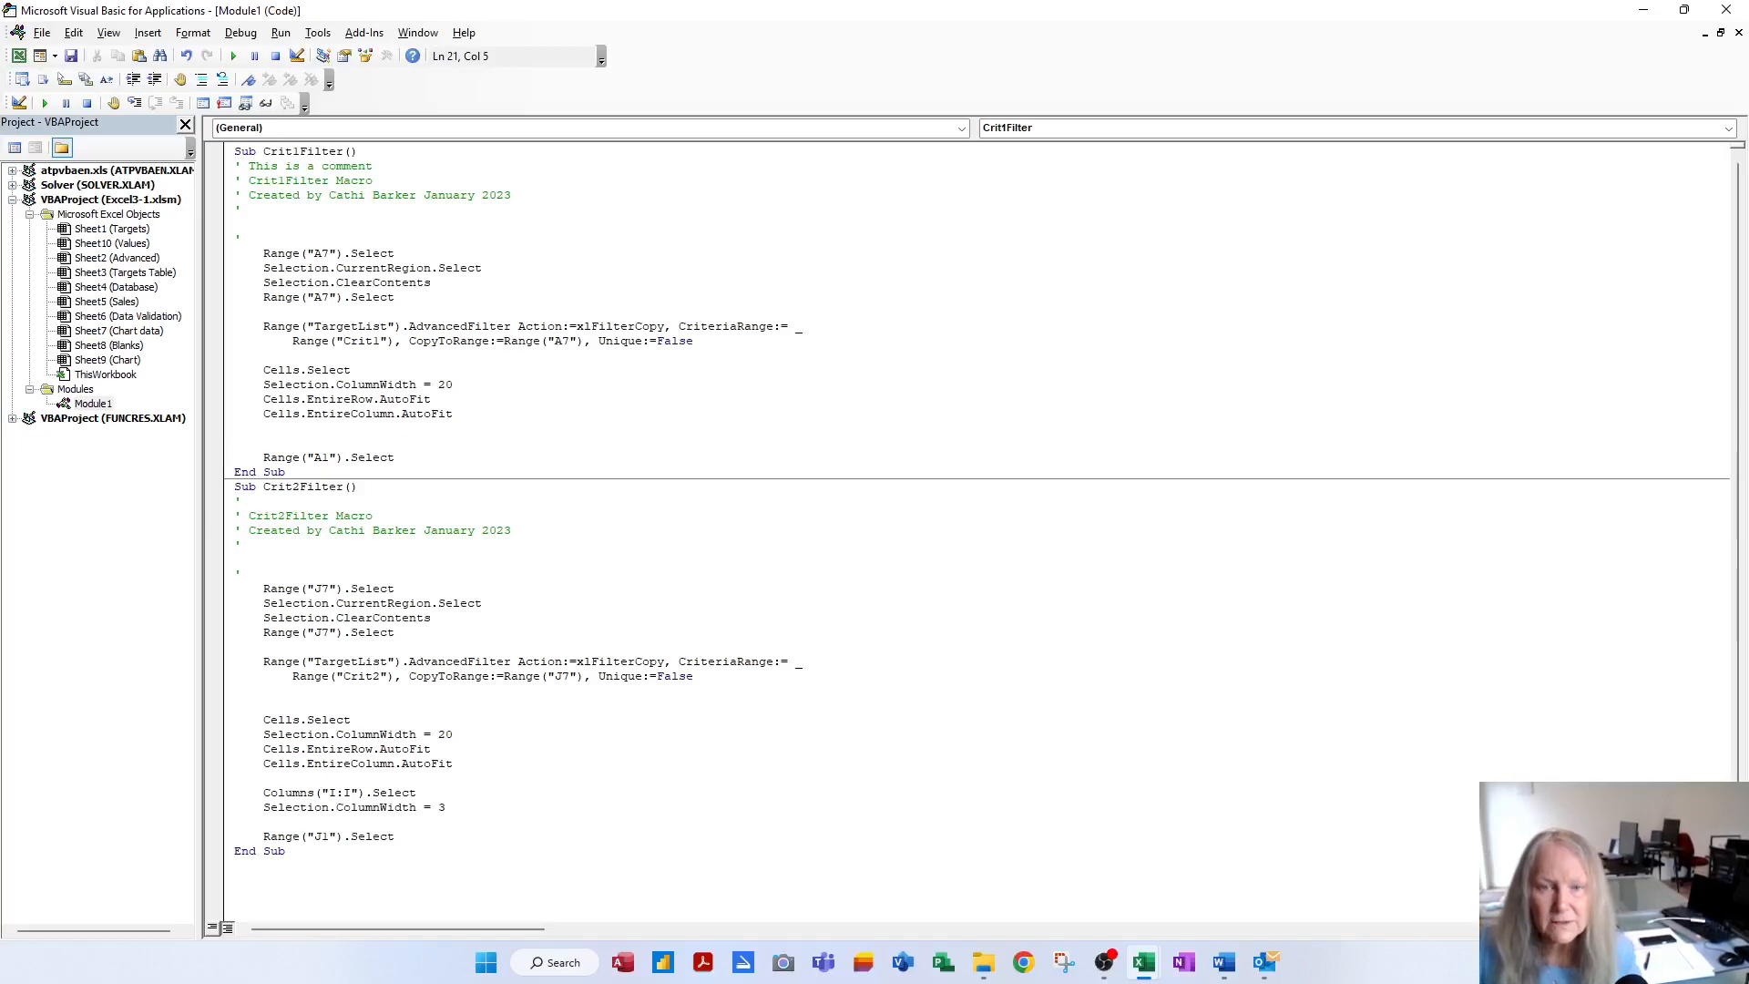
{"action": "right_click", "coordinate": [276, 442]}
{"action": "left_click", "coordinate": [326, 497]}
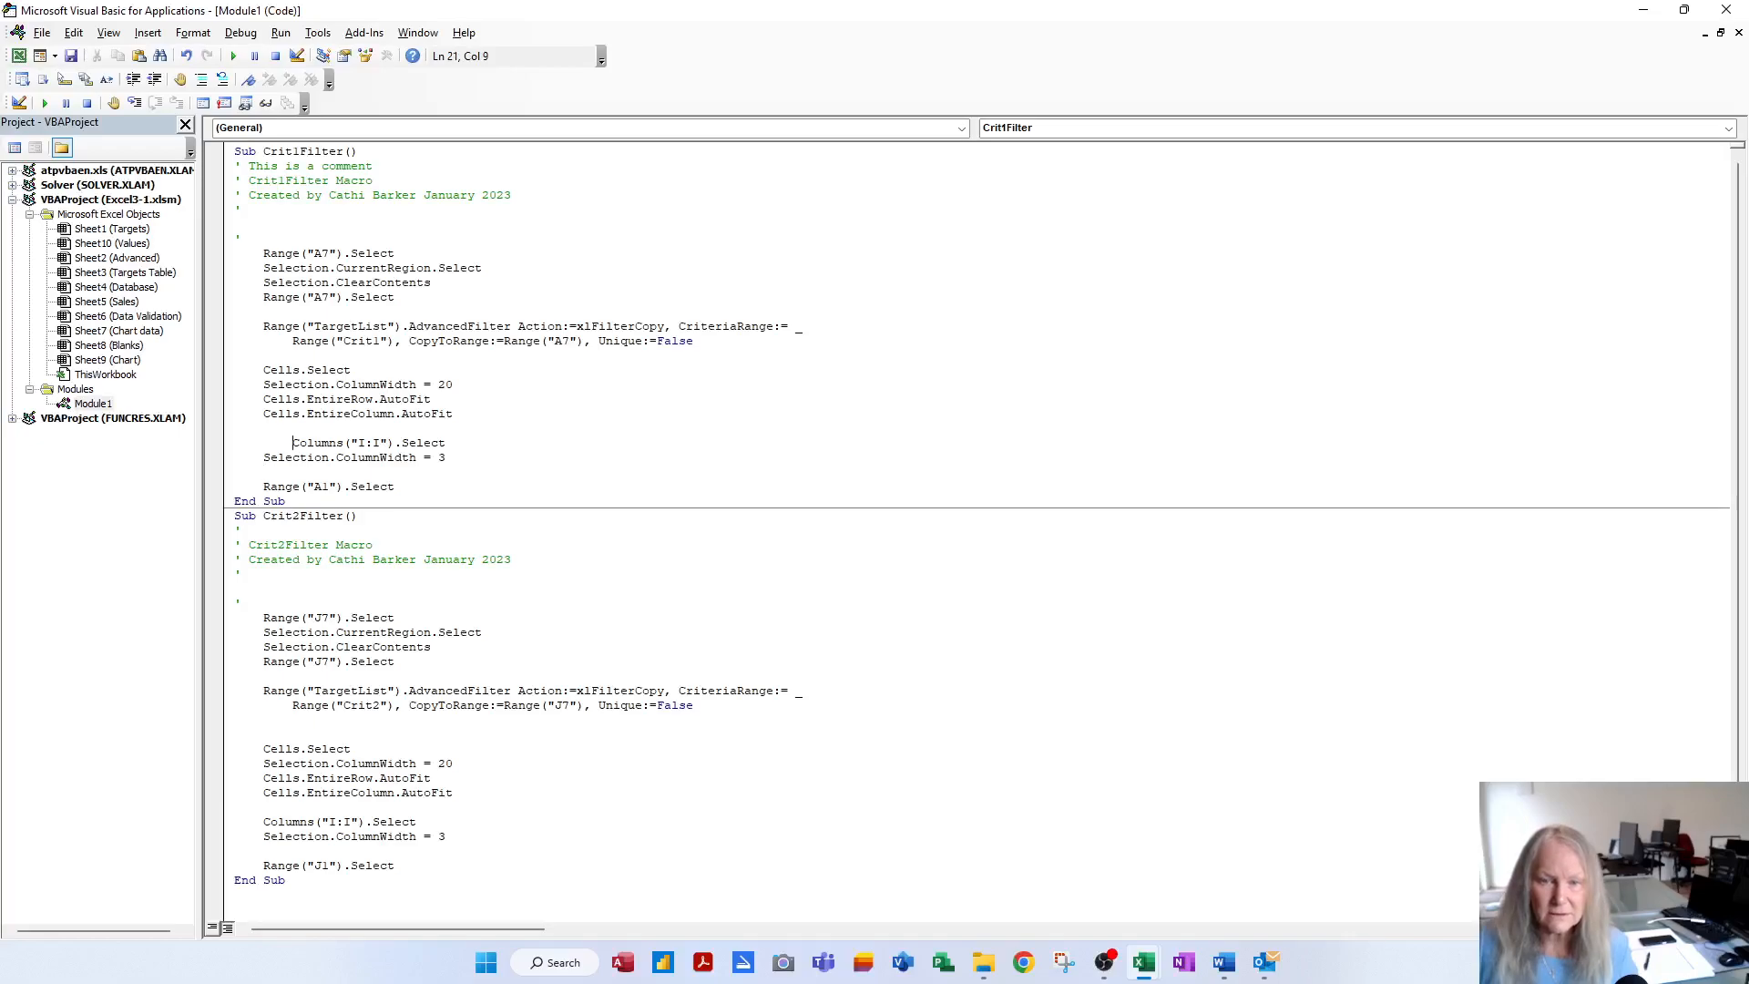
{"action": "key", "text": "shift+Tab"}
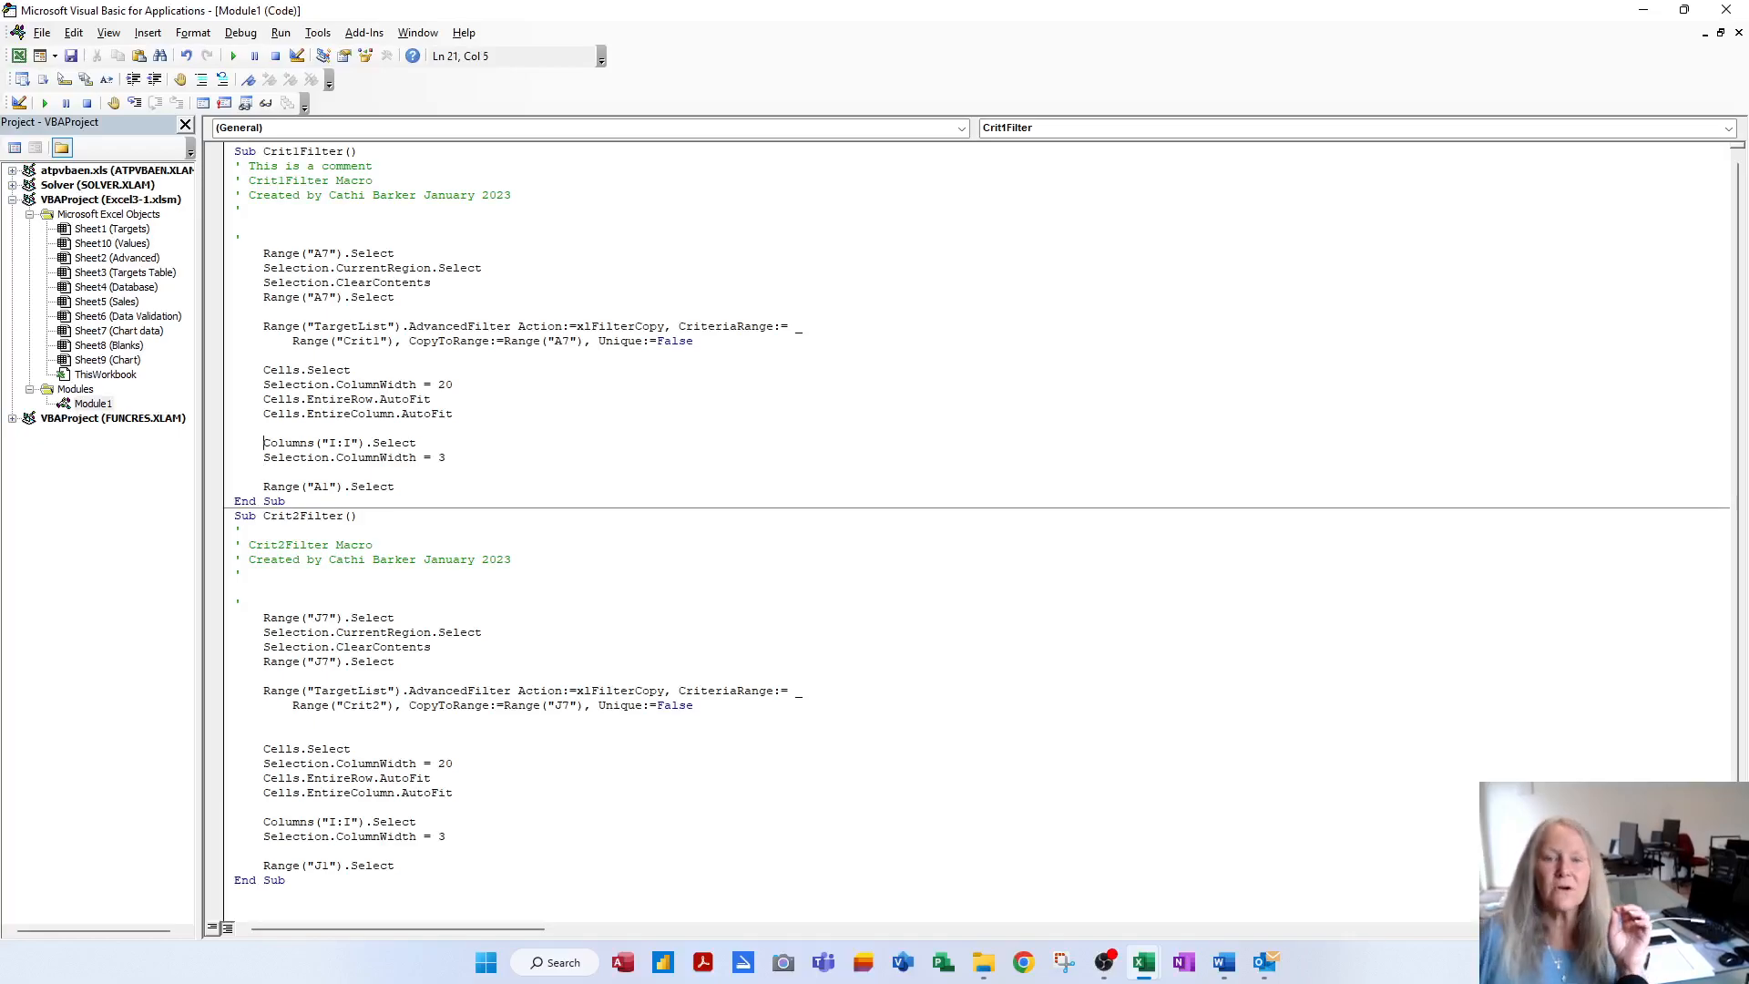
{"action": "left_click", "coordinate": [358, 253]}
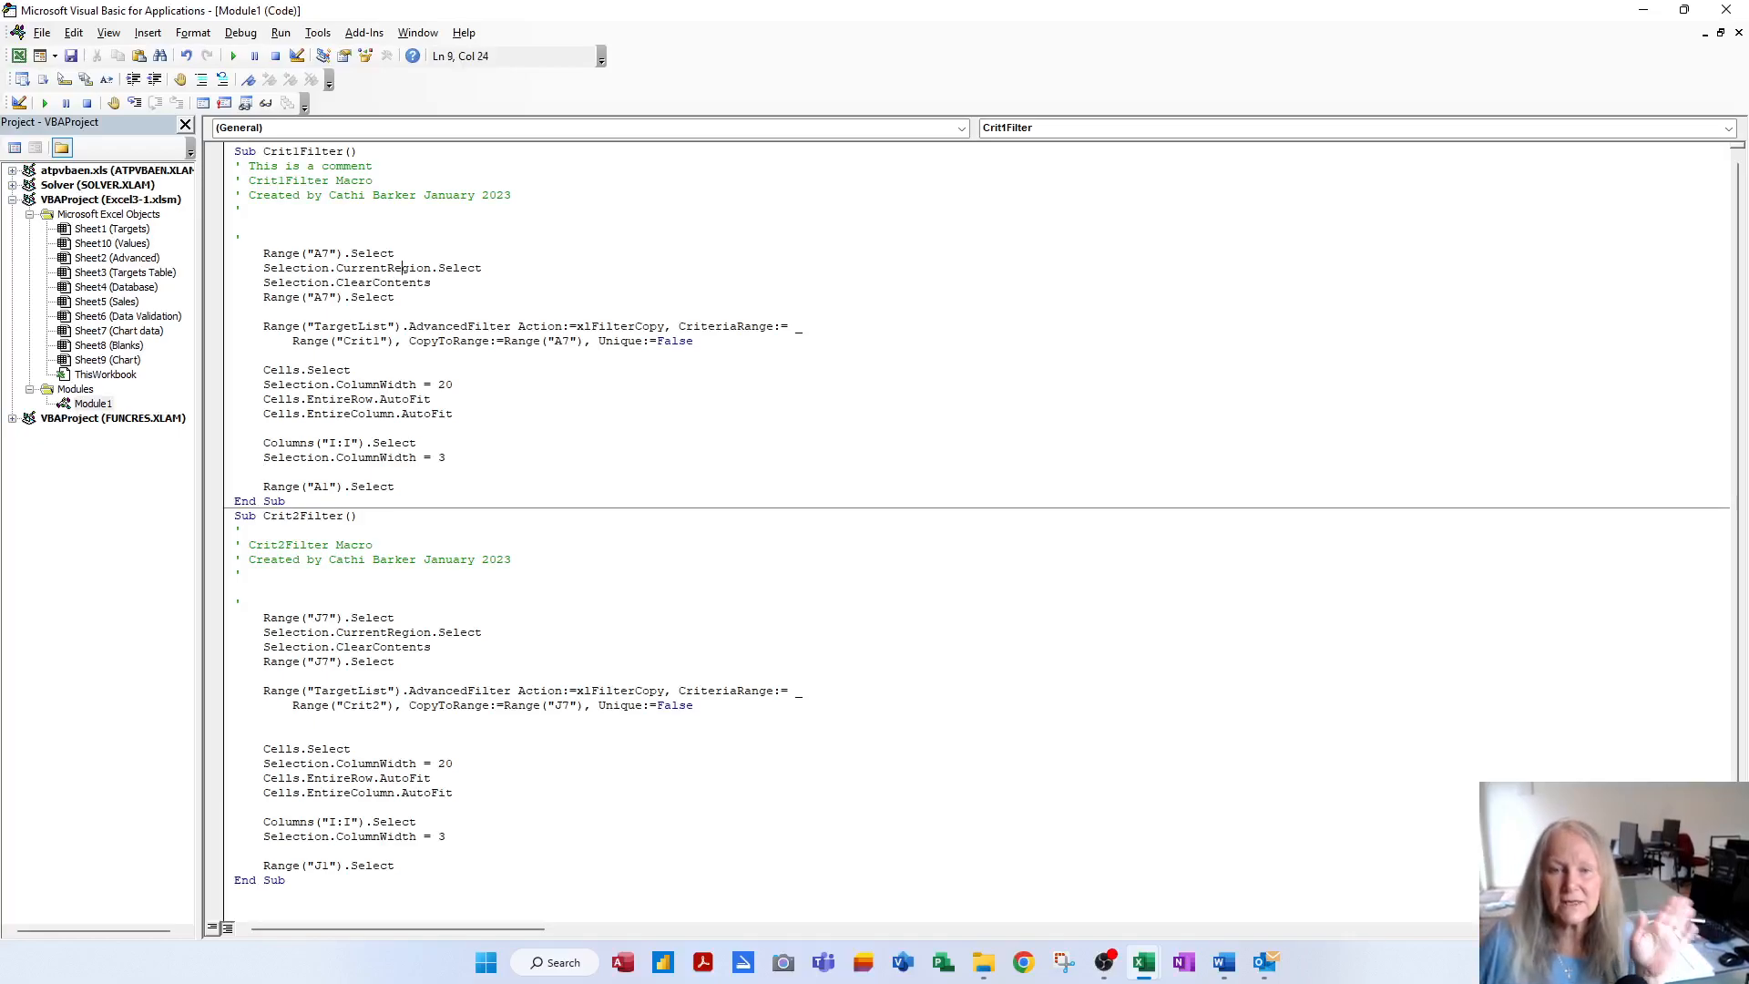
{"action": "key", "text": "Down"}
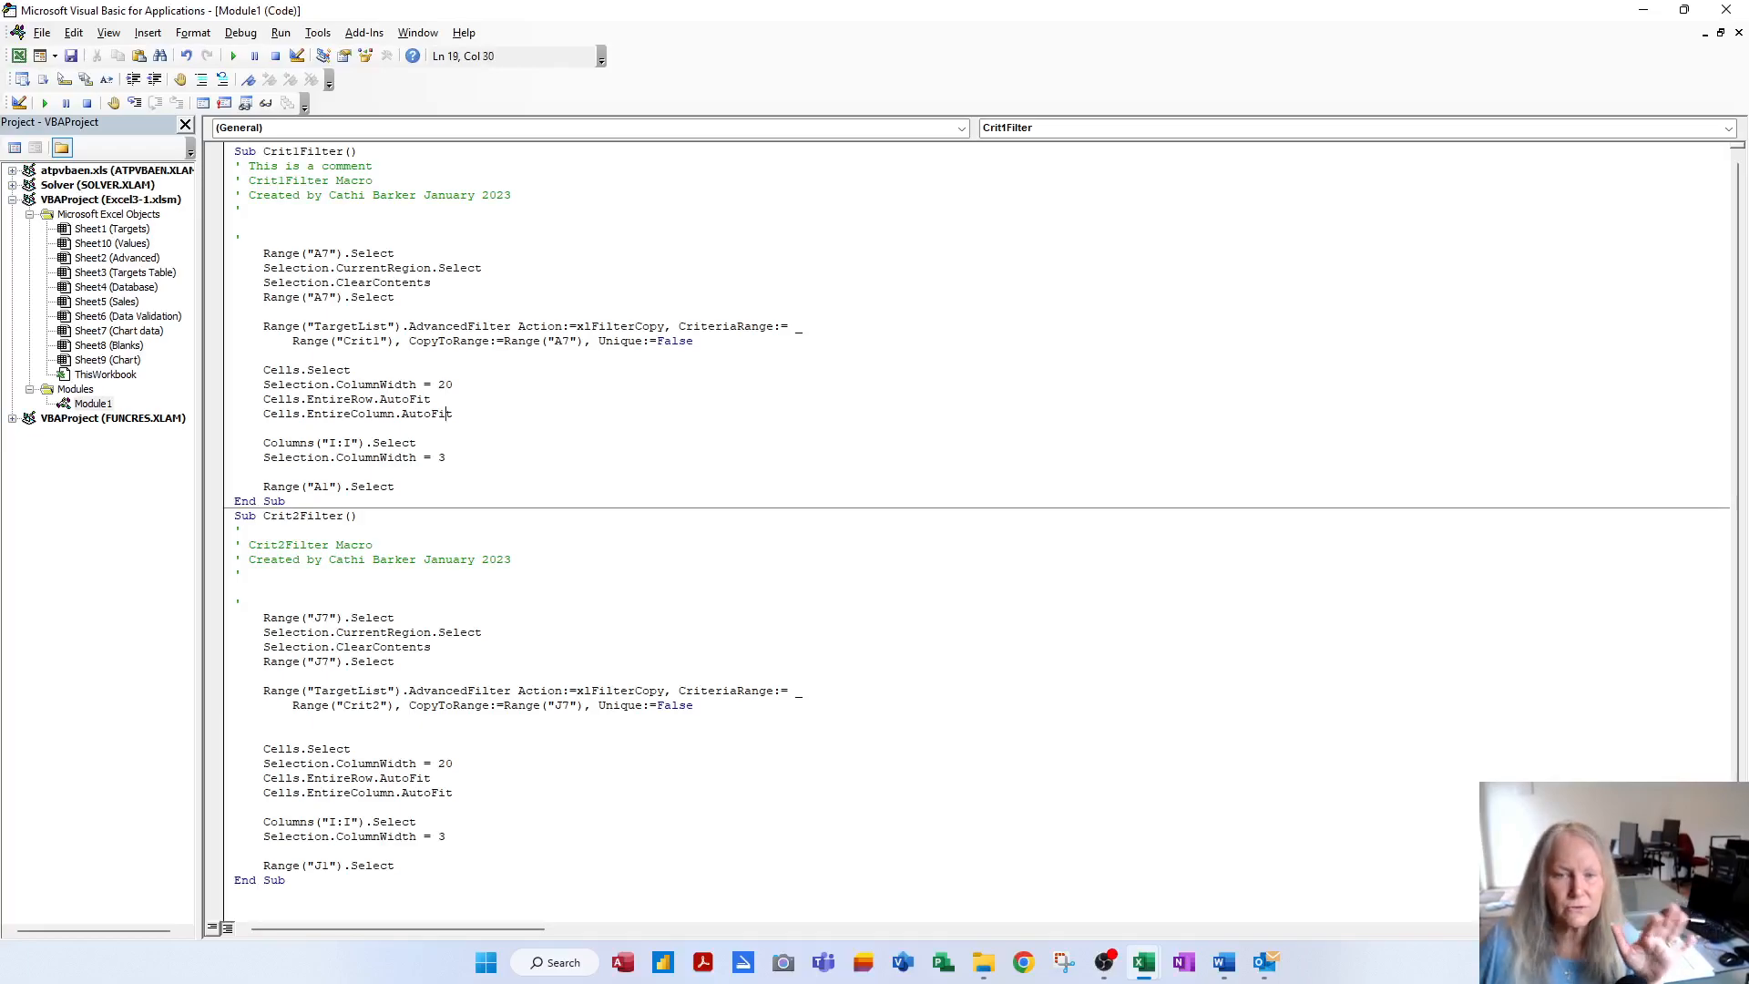
{"action": "key", "text": "Down"}
{"action": "key", "text": "Down"}
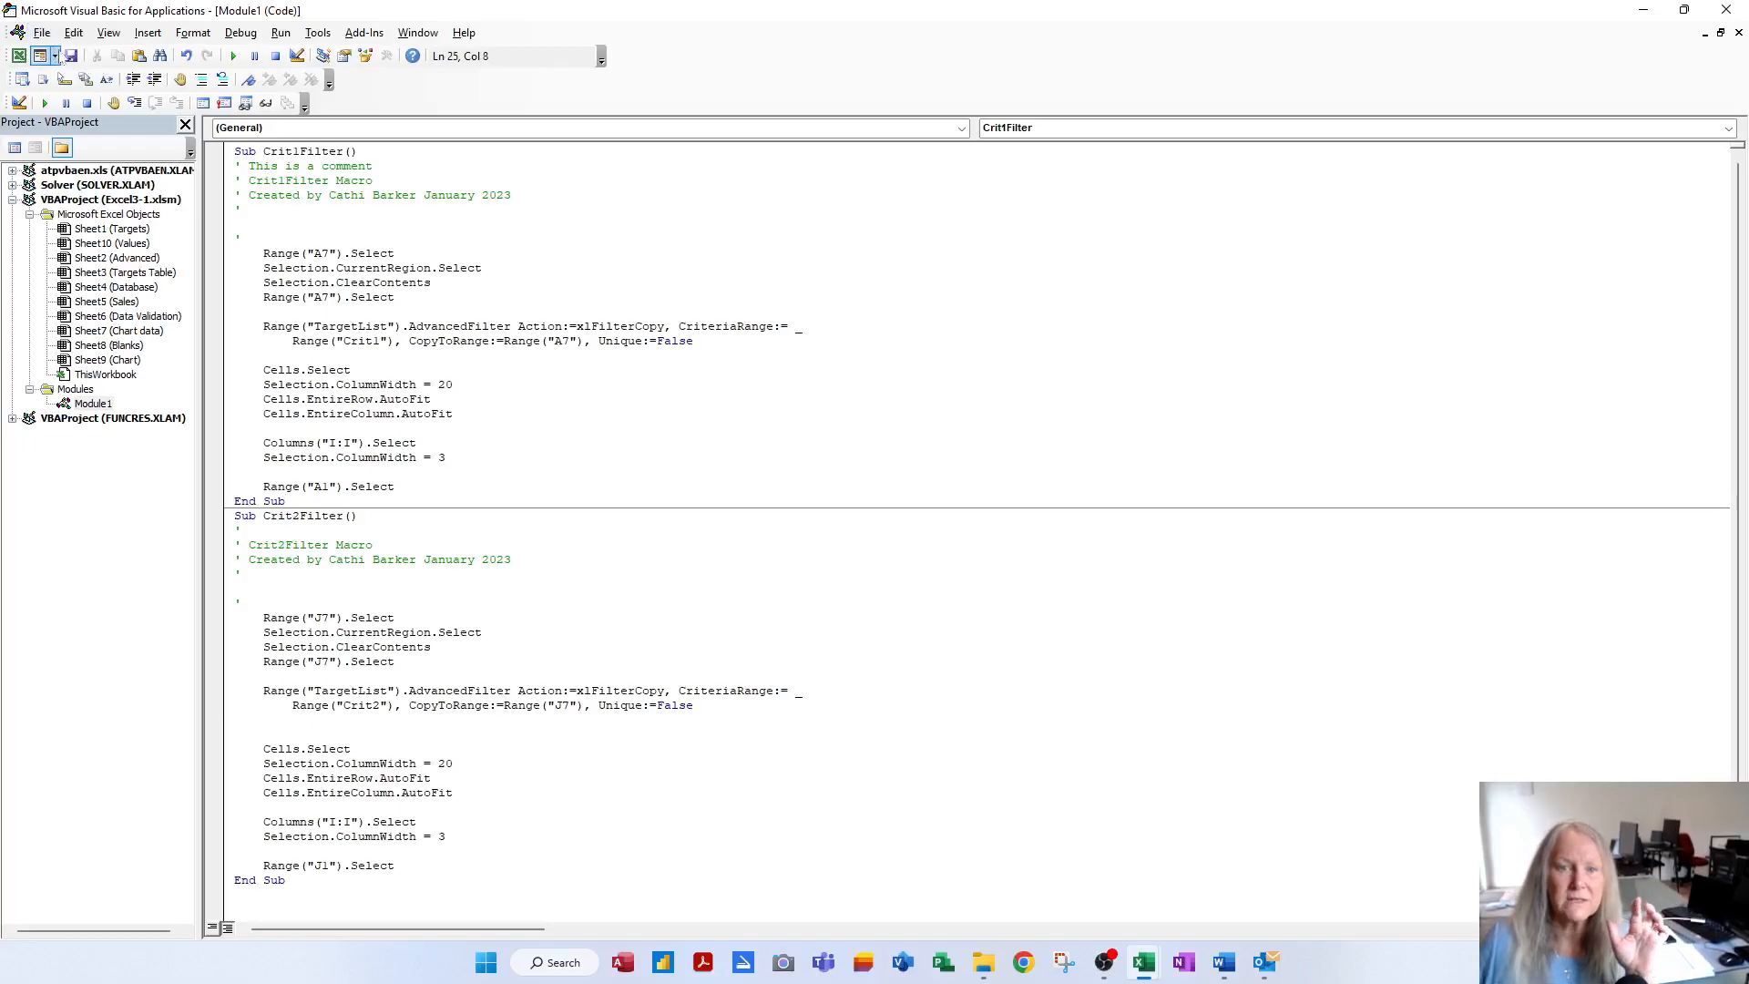
Back in Excel, rerun the region filter to confirm column I stays narrow, then open Targets
{"action": "left_click", "coordinate": [1725, 11]}
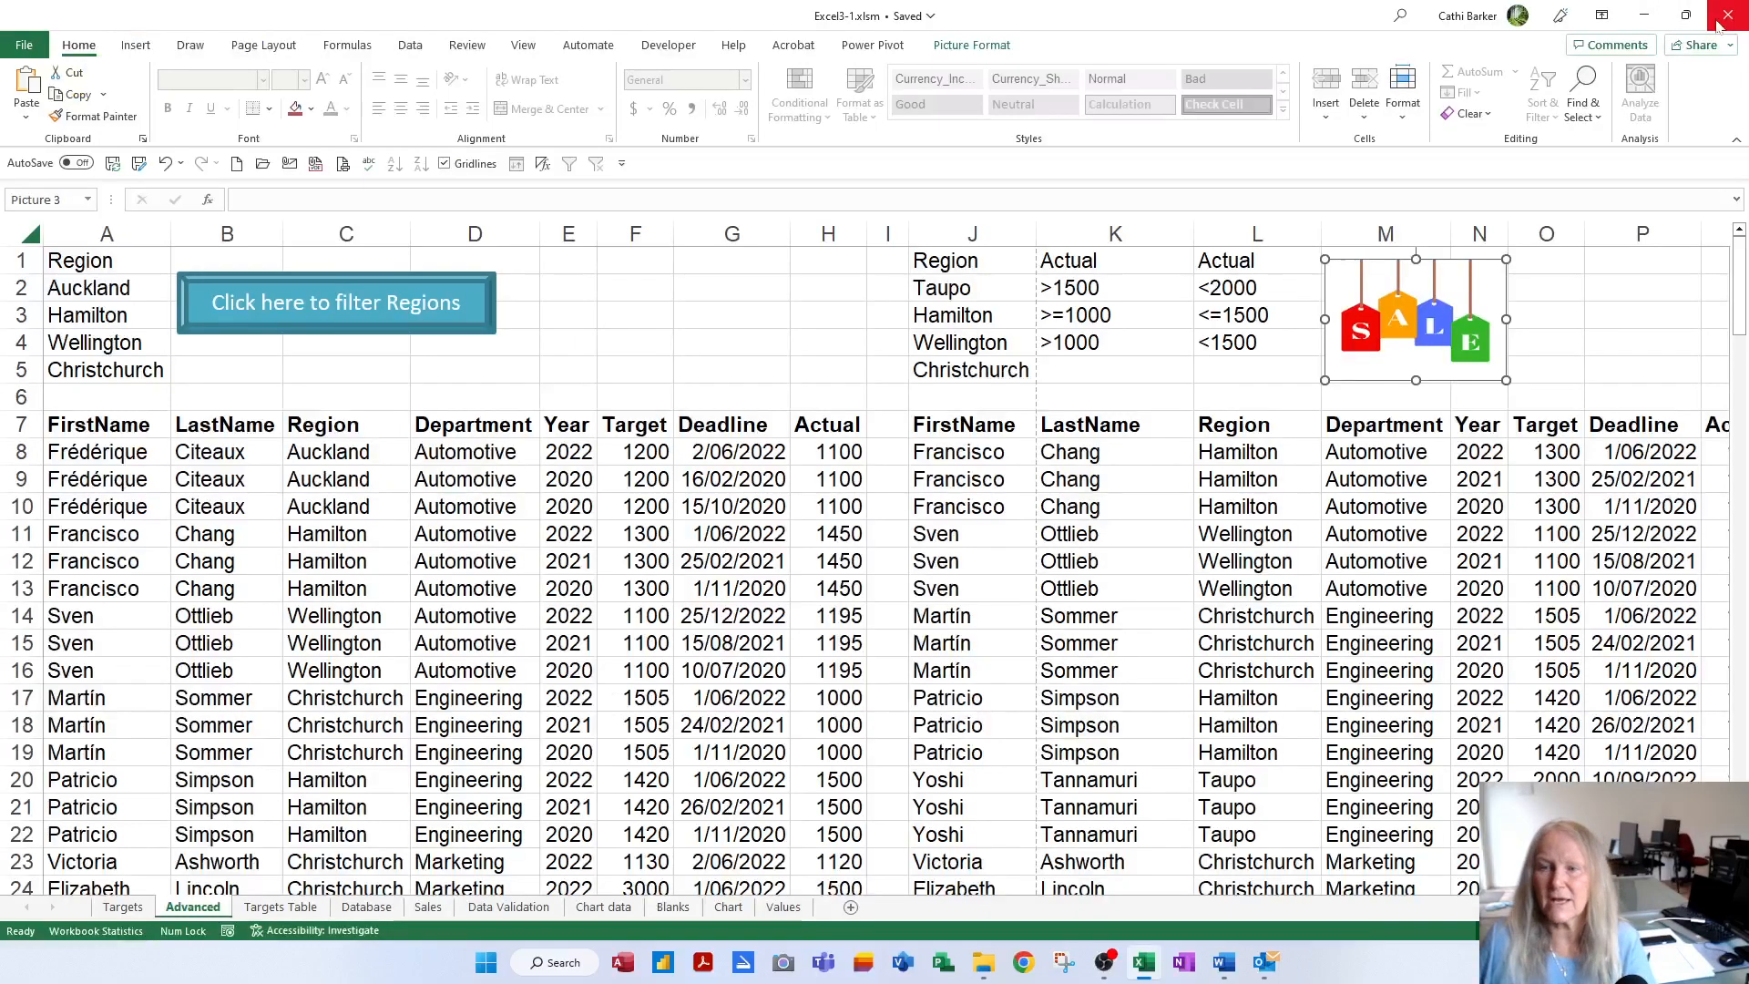
{"action": "left_click", "coordinate": [620, 424]}
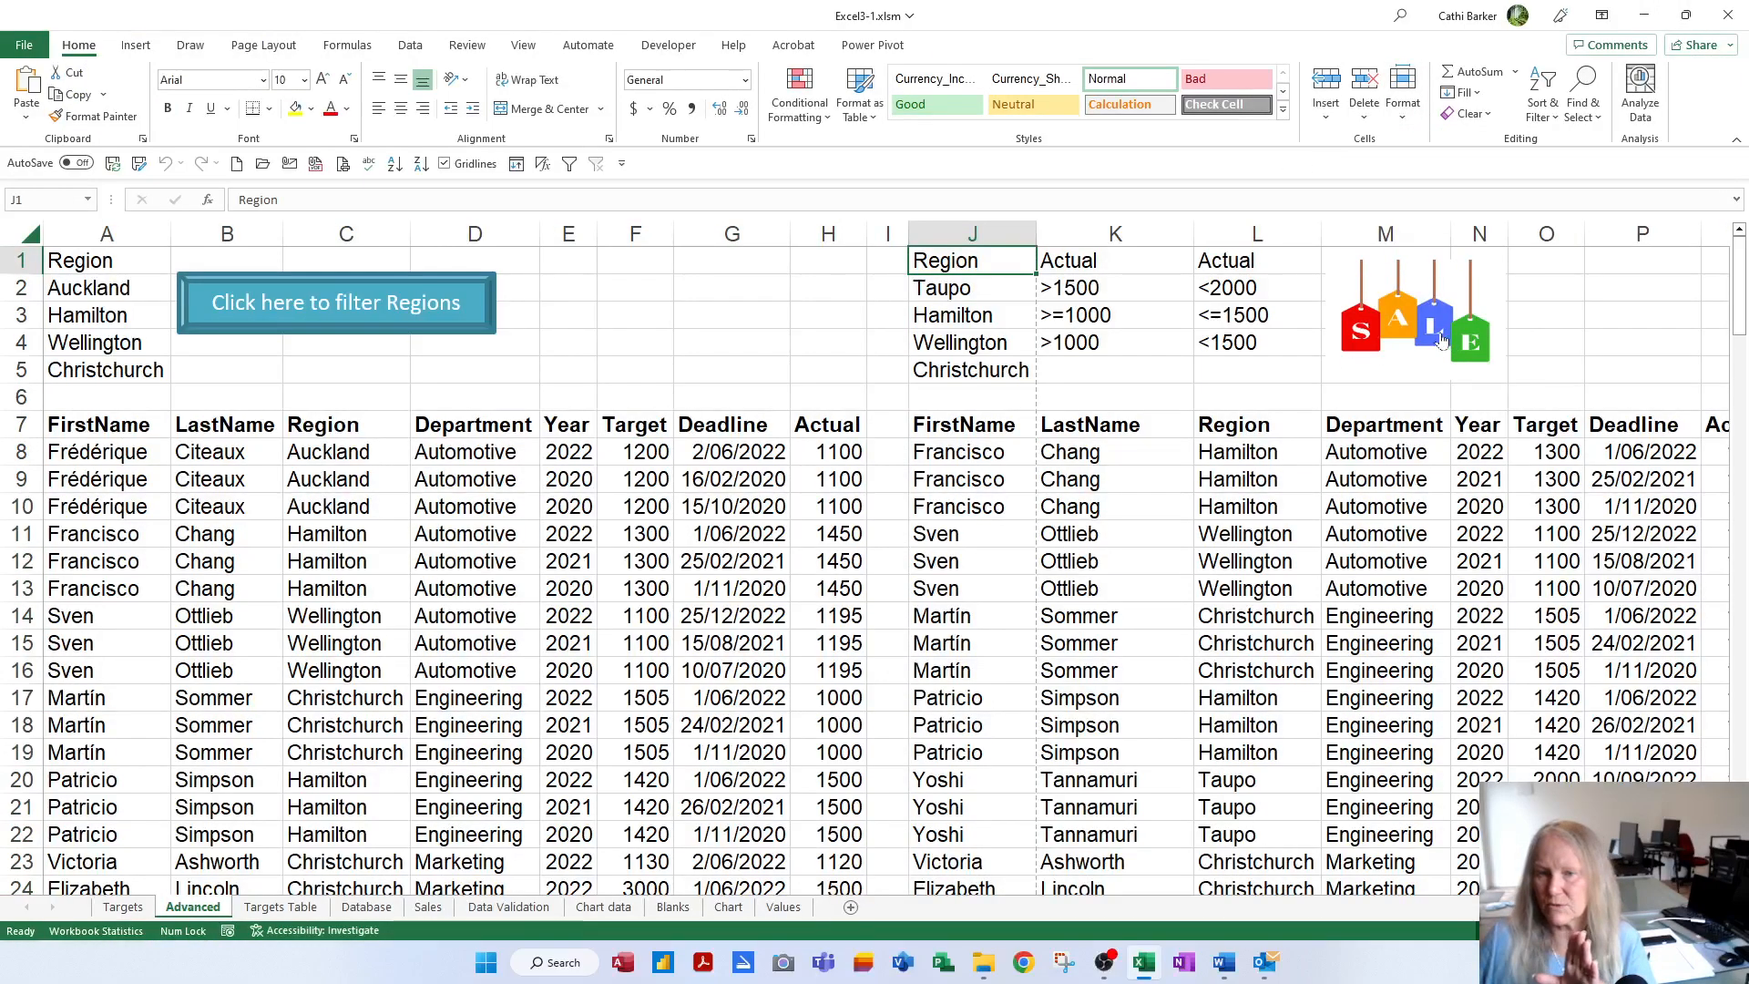
{"action": "left_click", "coordinate": [424, 324]}
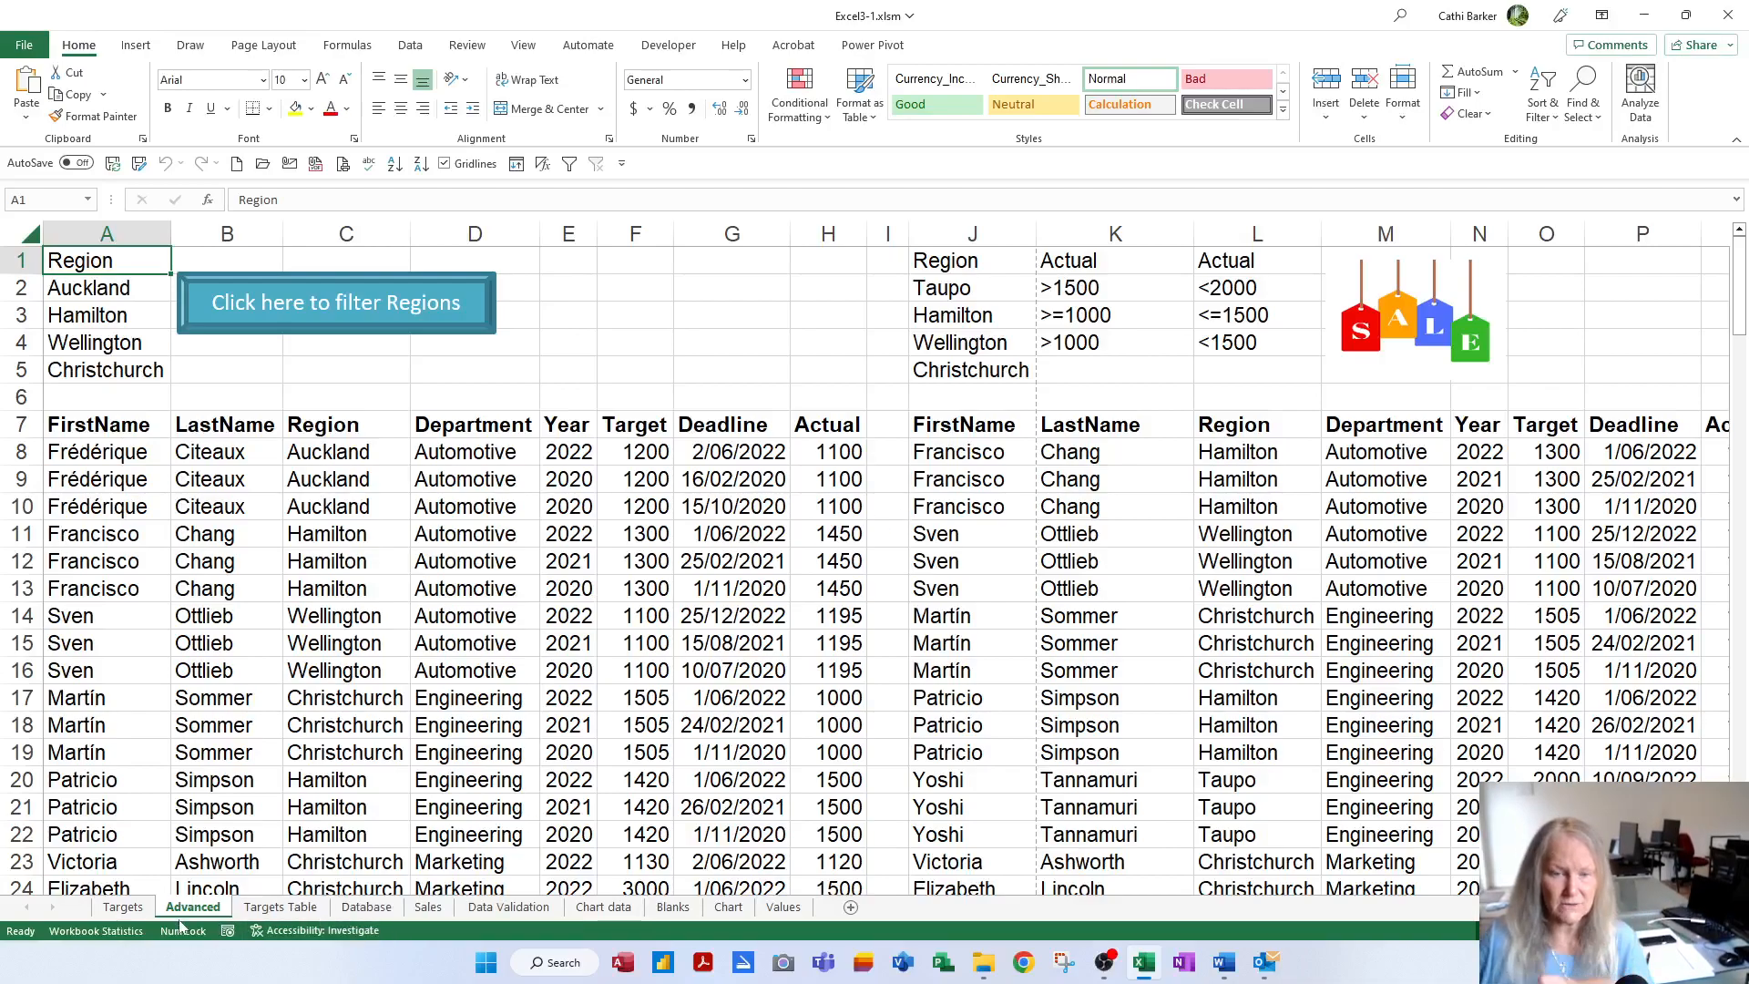
{"action": "left_click", "coordinate": [123, 908]}
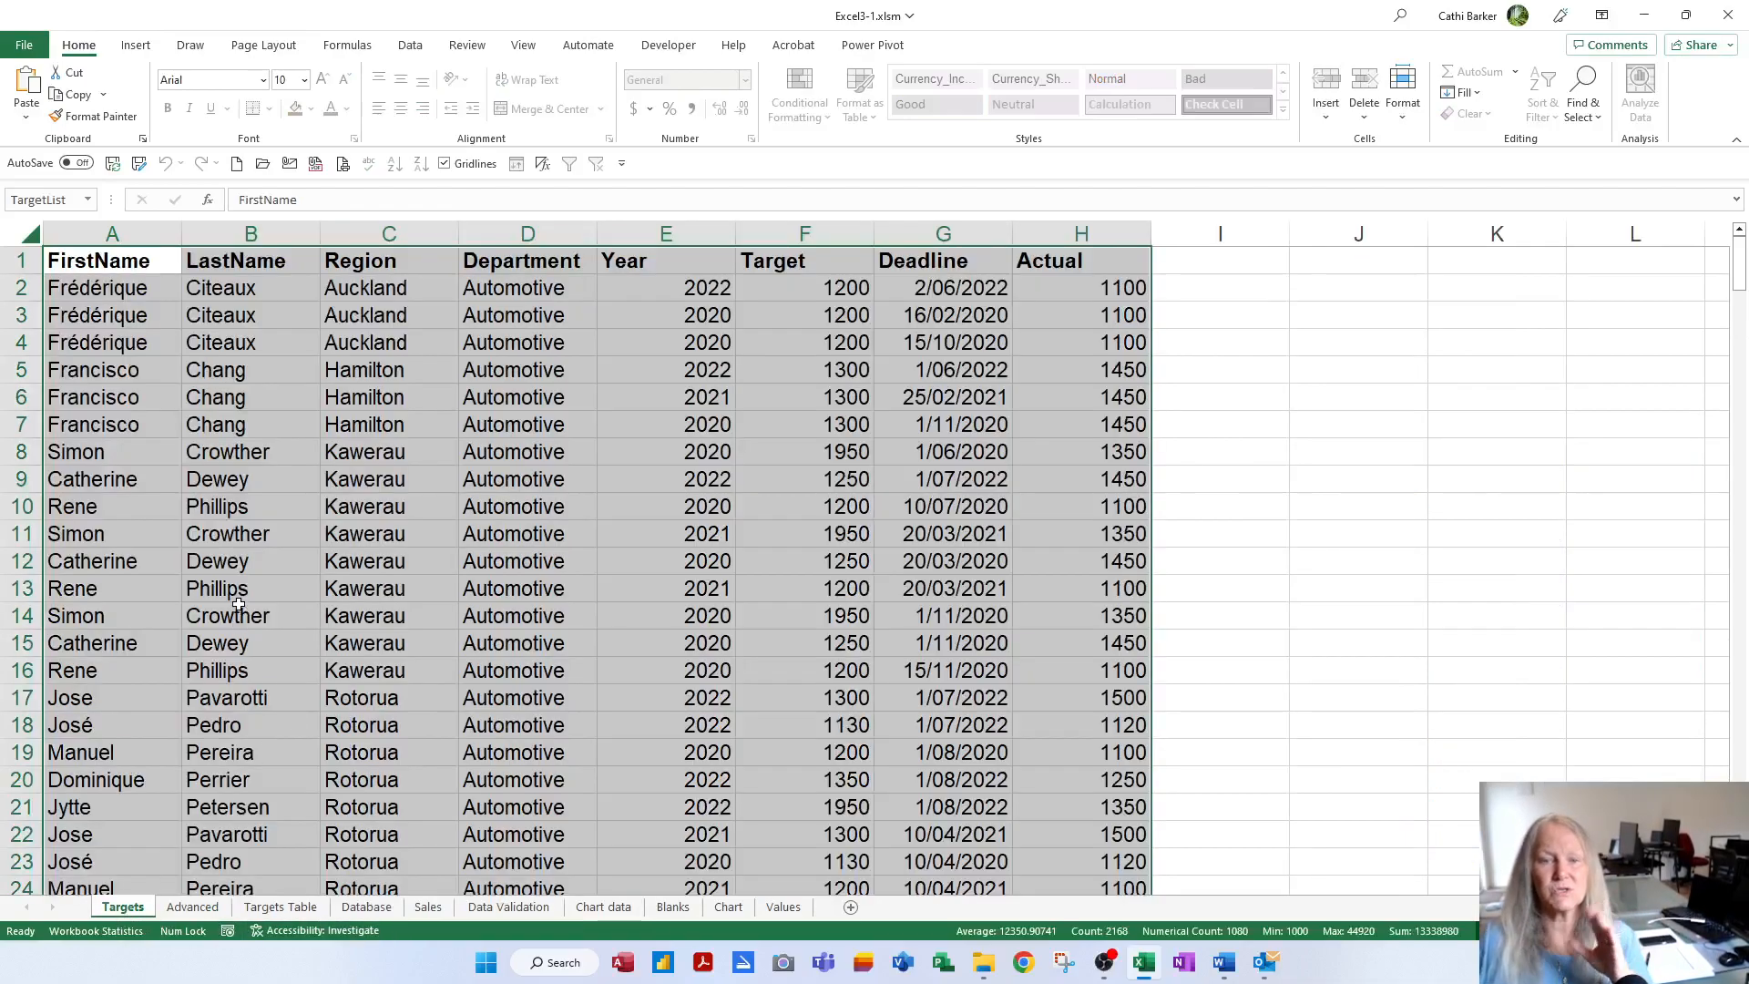
{"action": "left_click", "coordinate": [239, 592]}
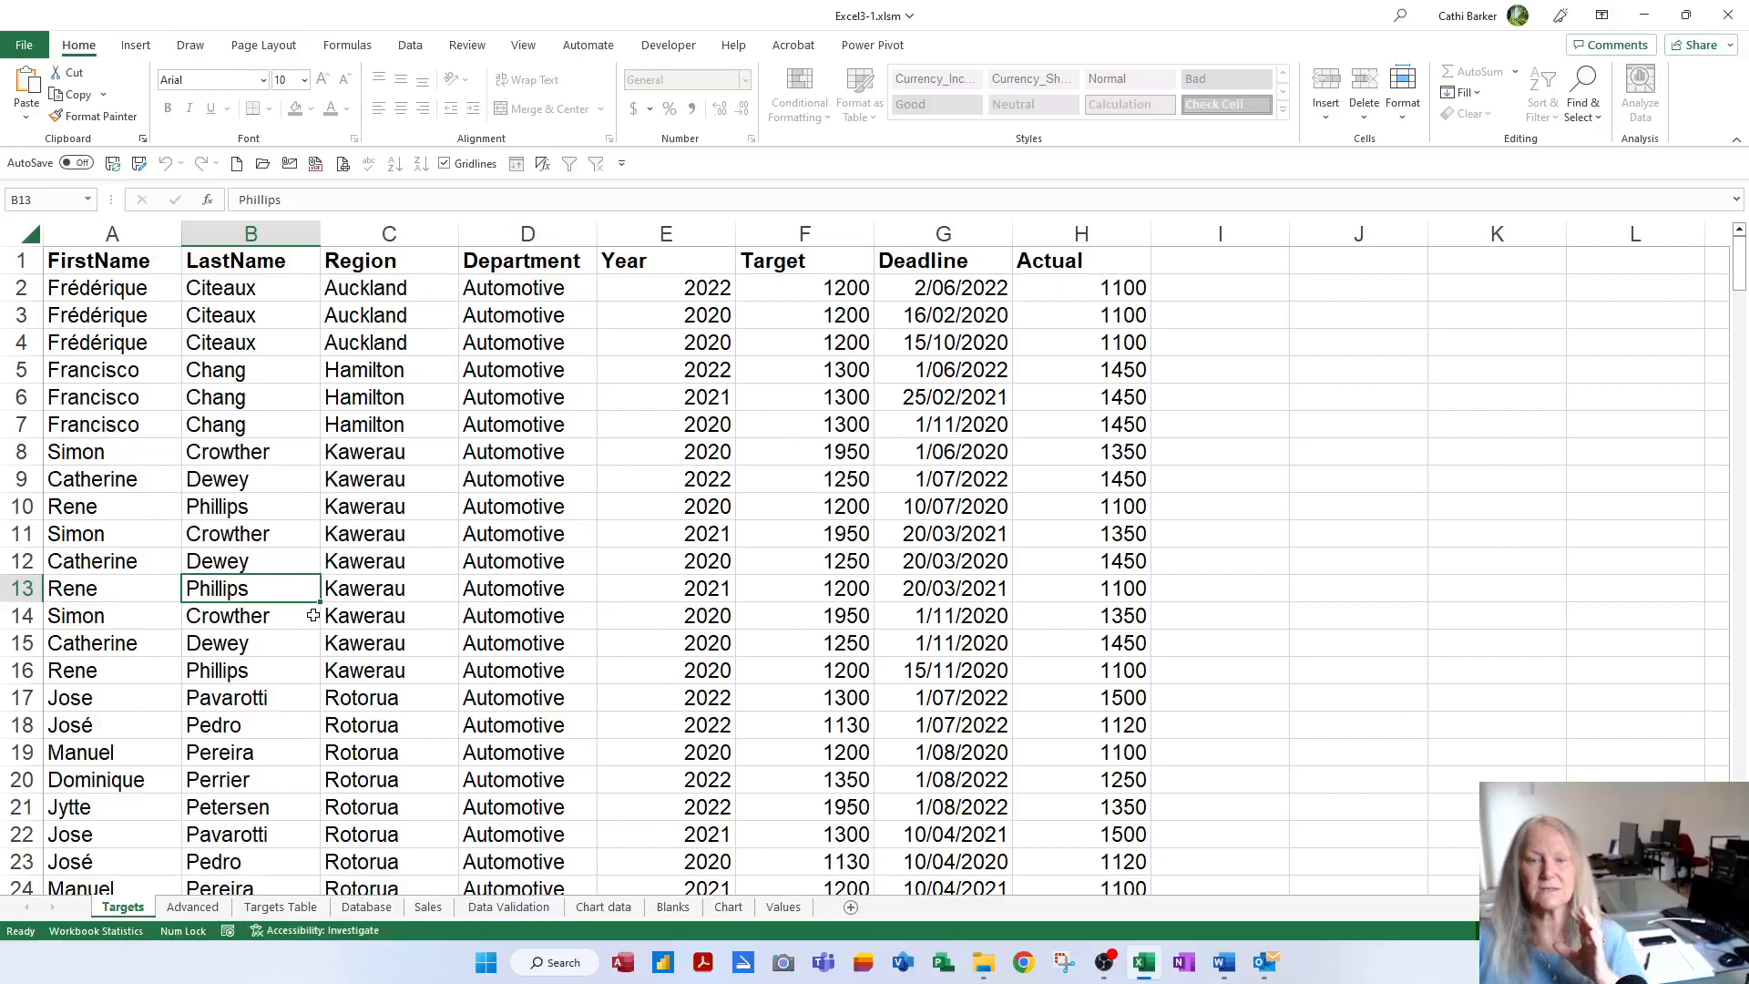
{"action": "key", "text": "Delete"}
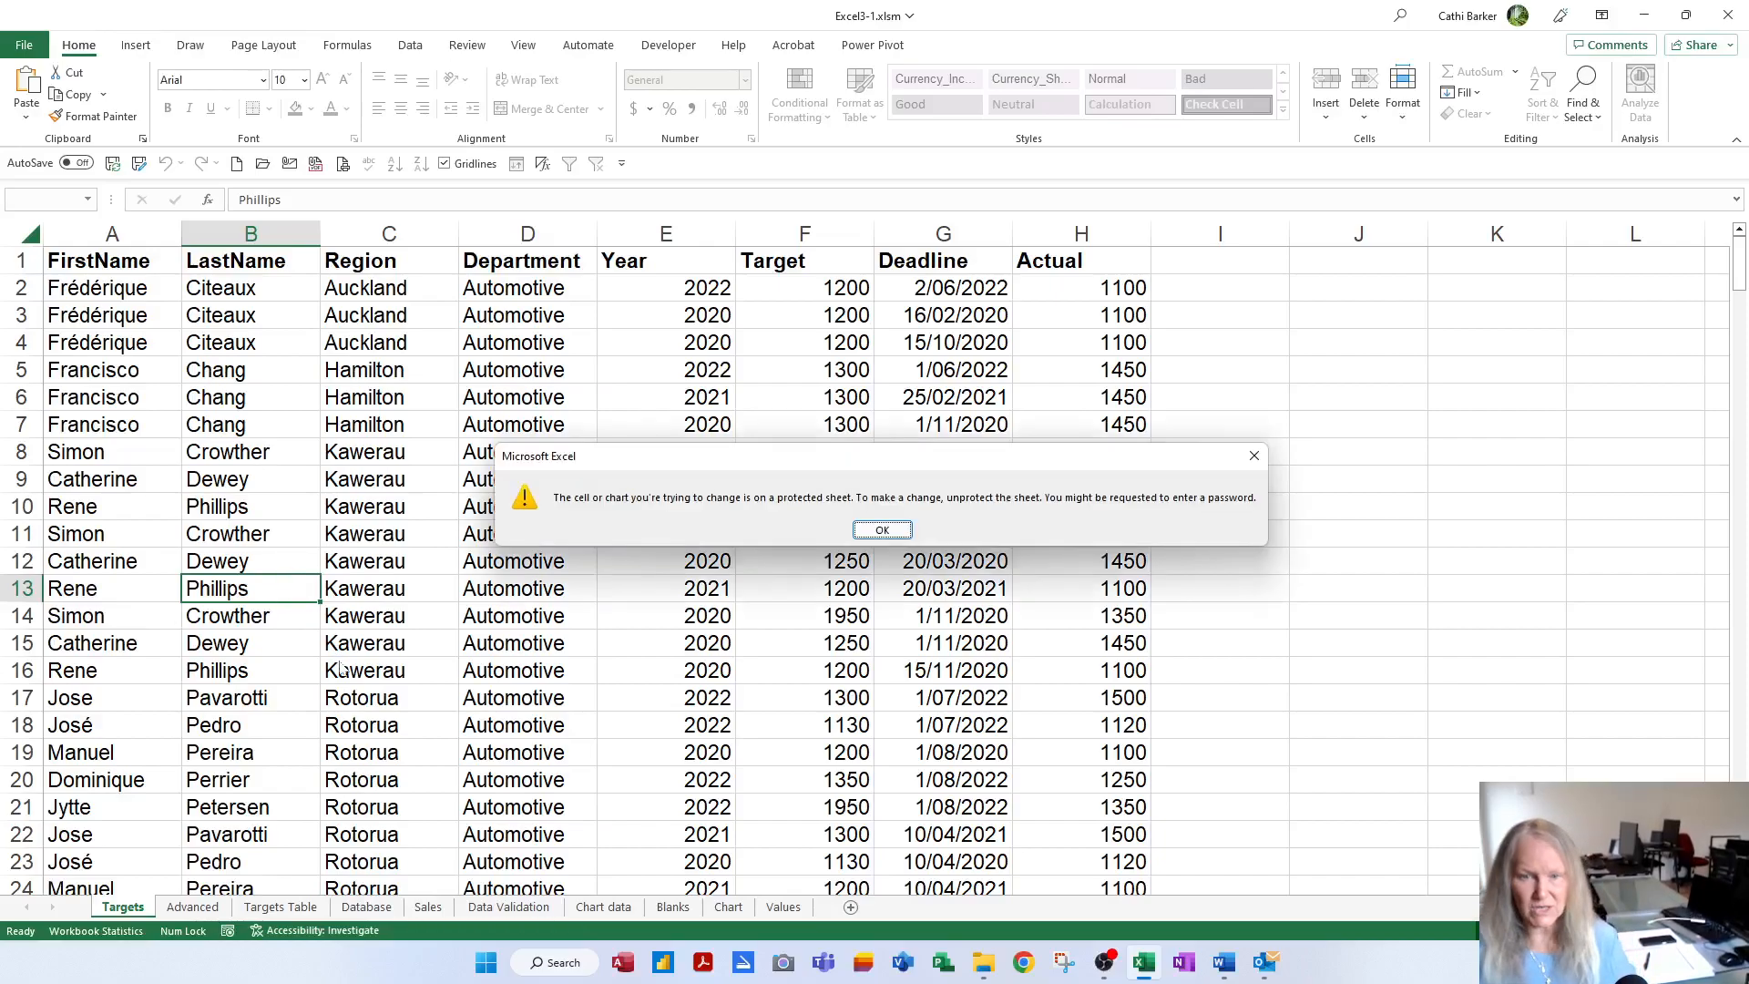
{"action": "left_click", "coordinate": [876, 532]}
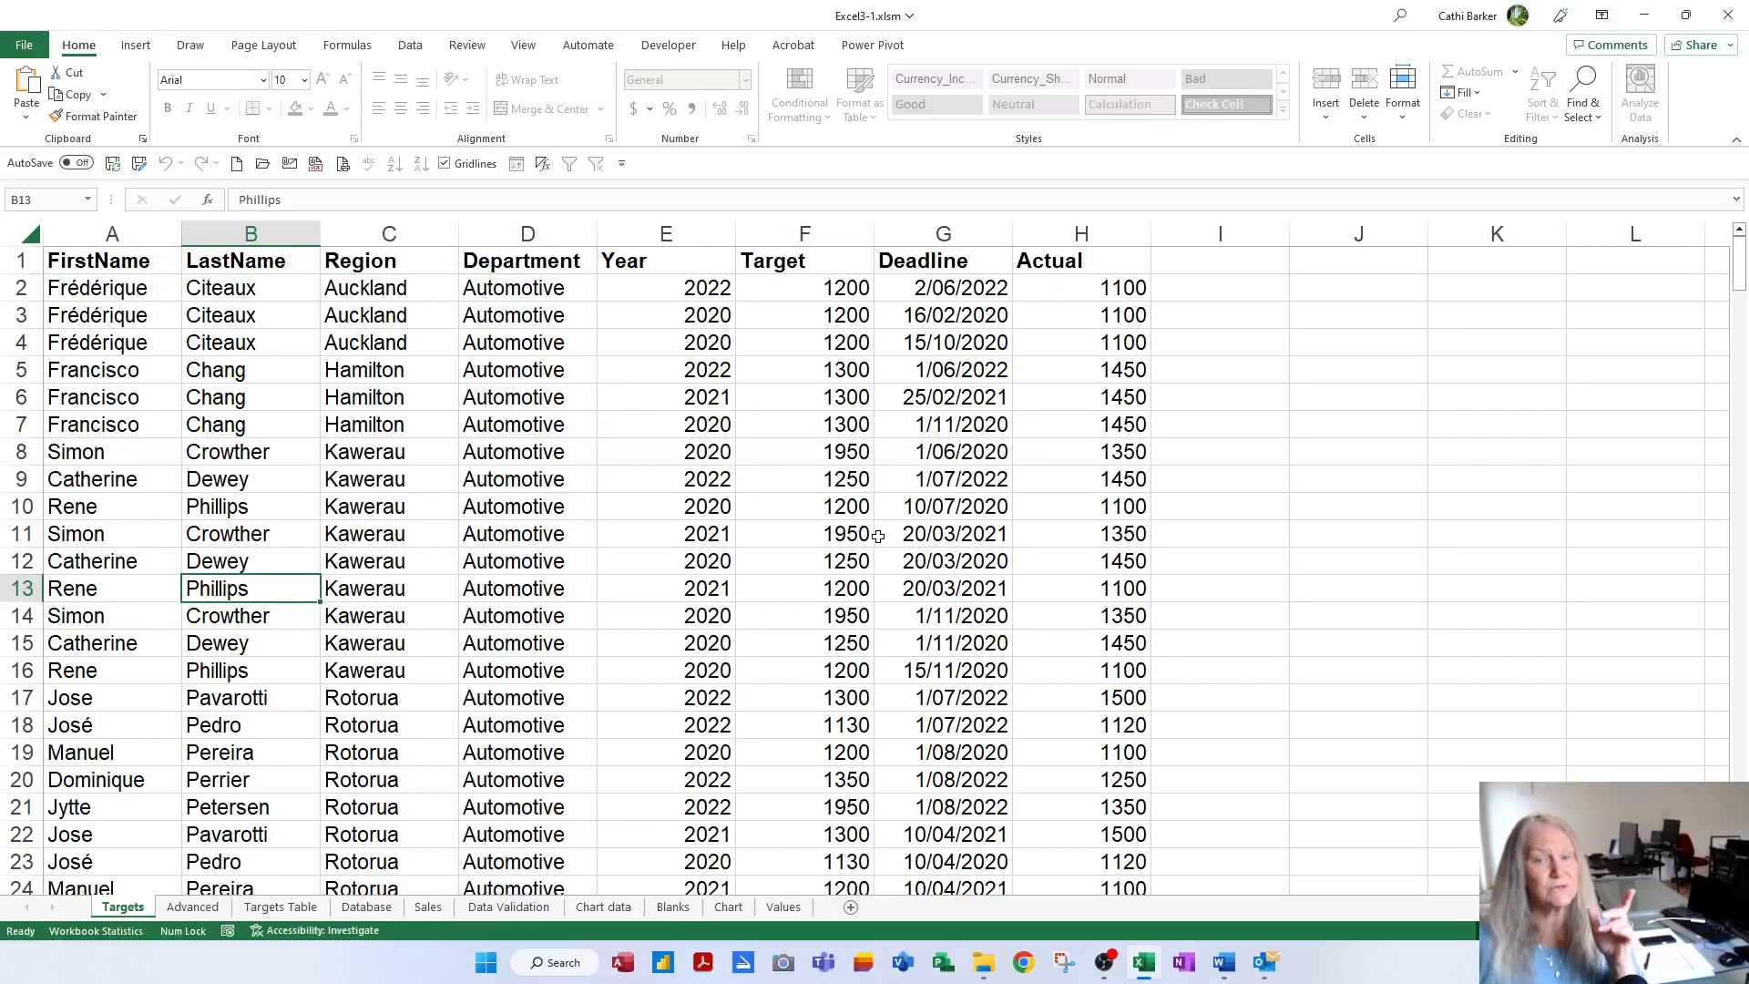
{"action": "left_click", "coordinate": [192, 908]}
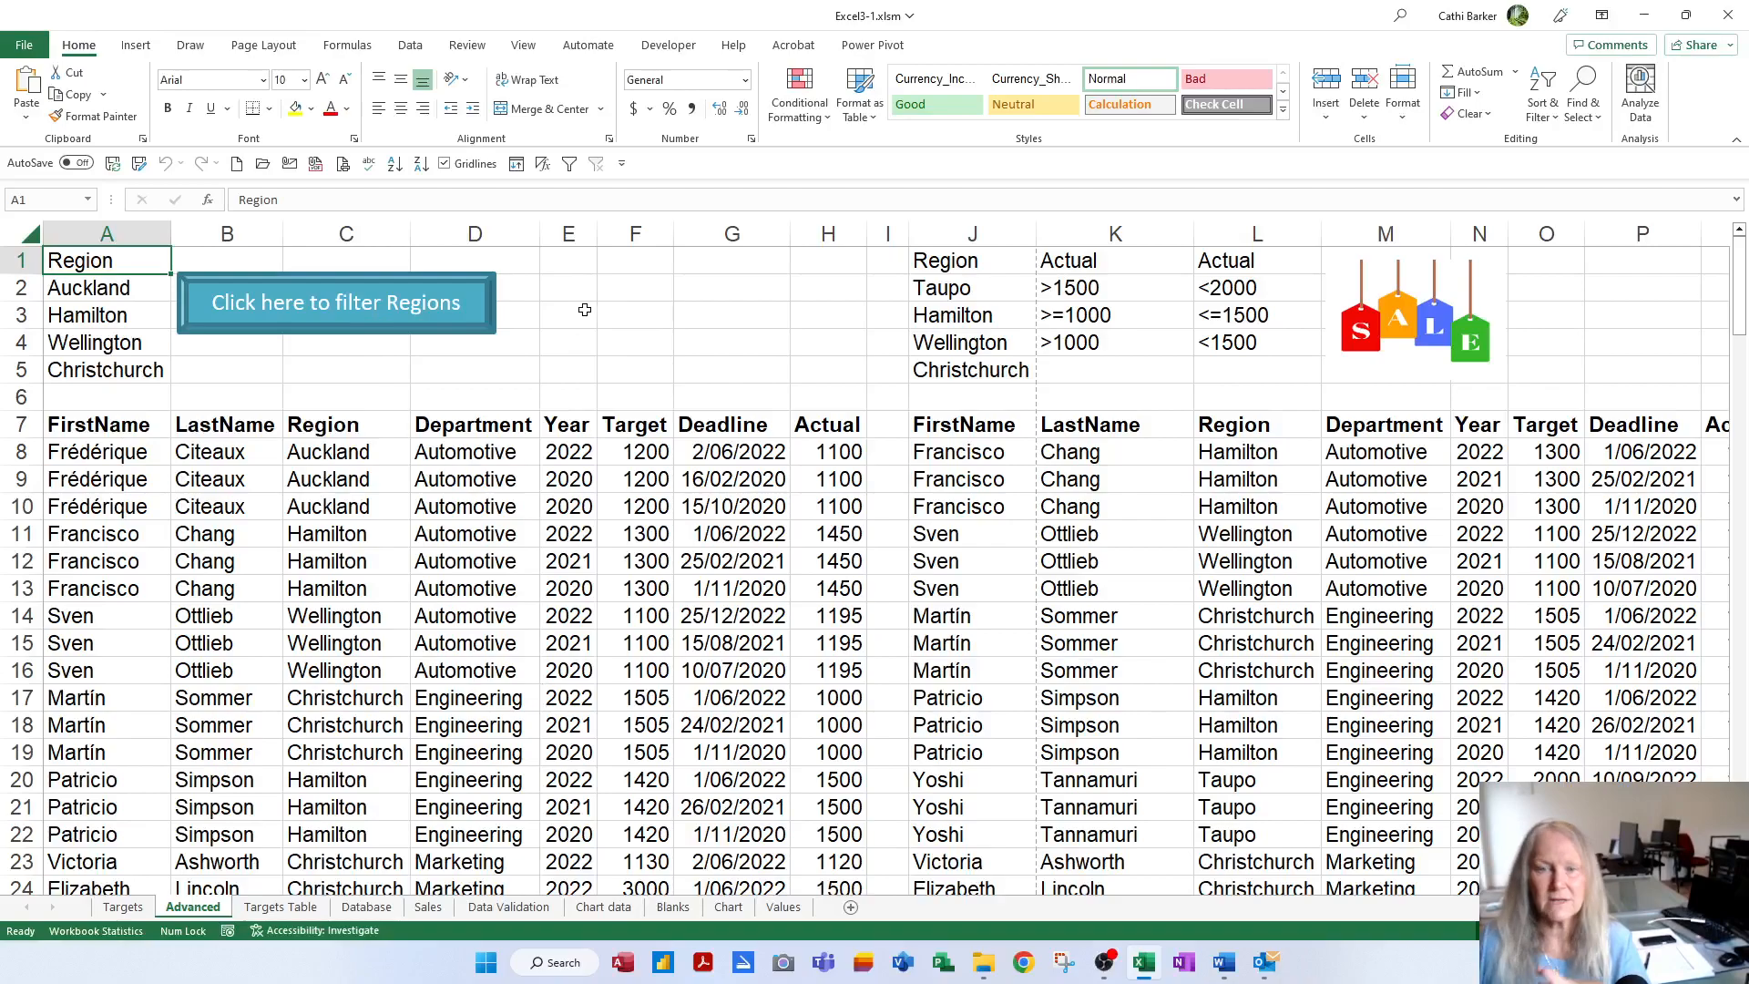
{"action": "right_click", "coordinate": [486, 309]}
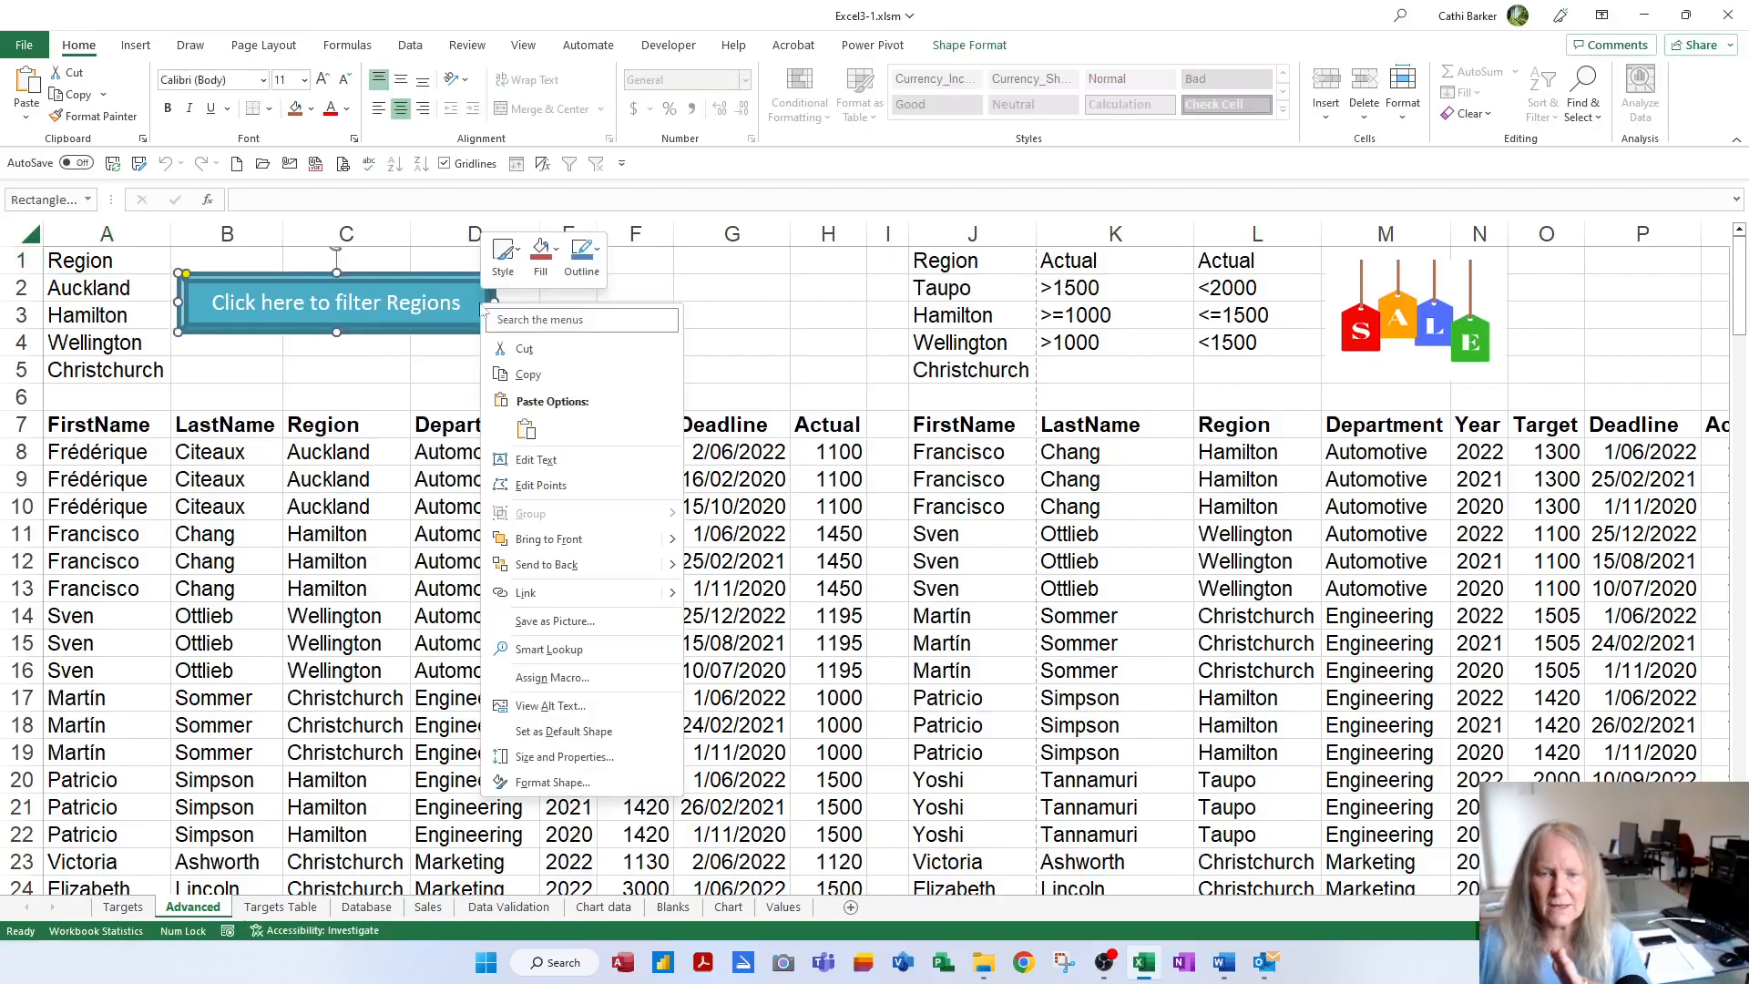
{"action": "left_click", "coordinate": [579, 682]}
{"action": "left_click", "coordinate": [704, 572]}
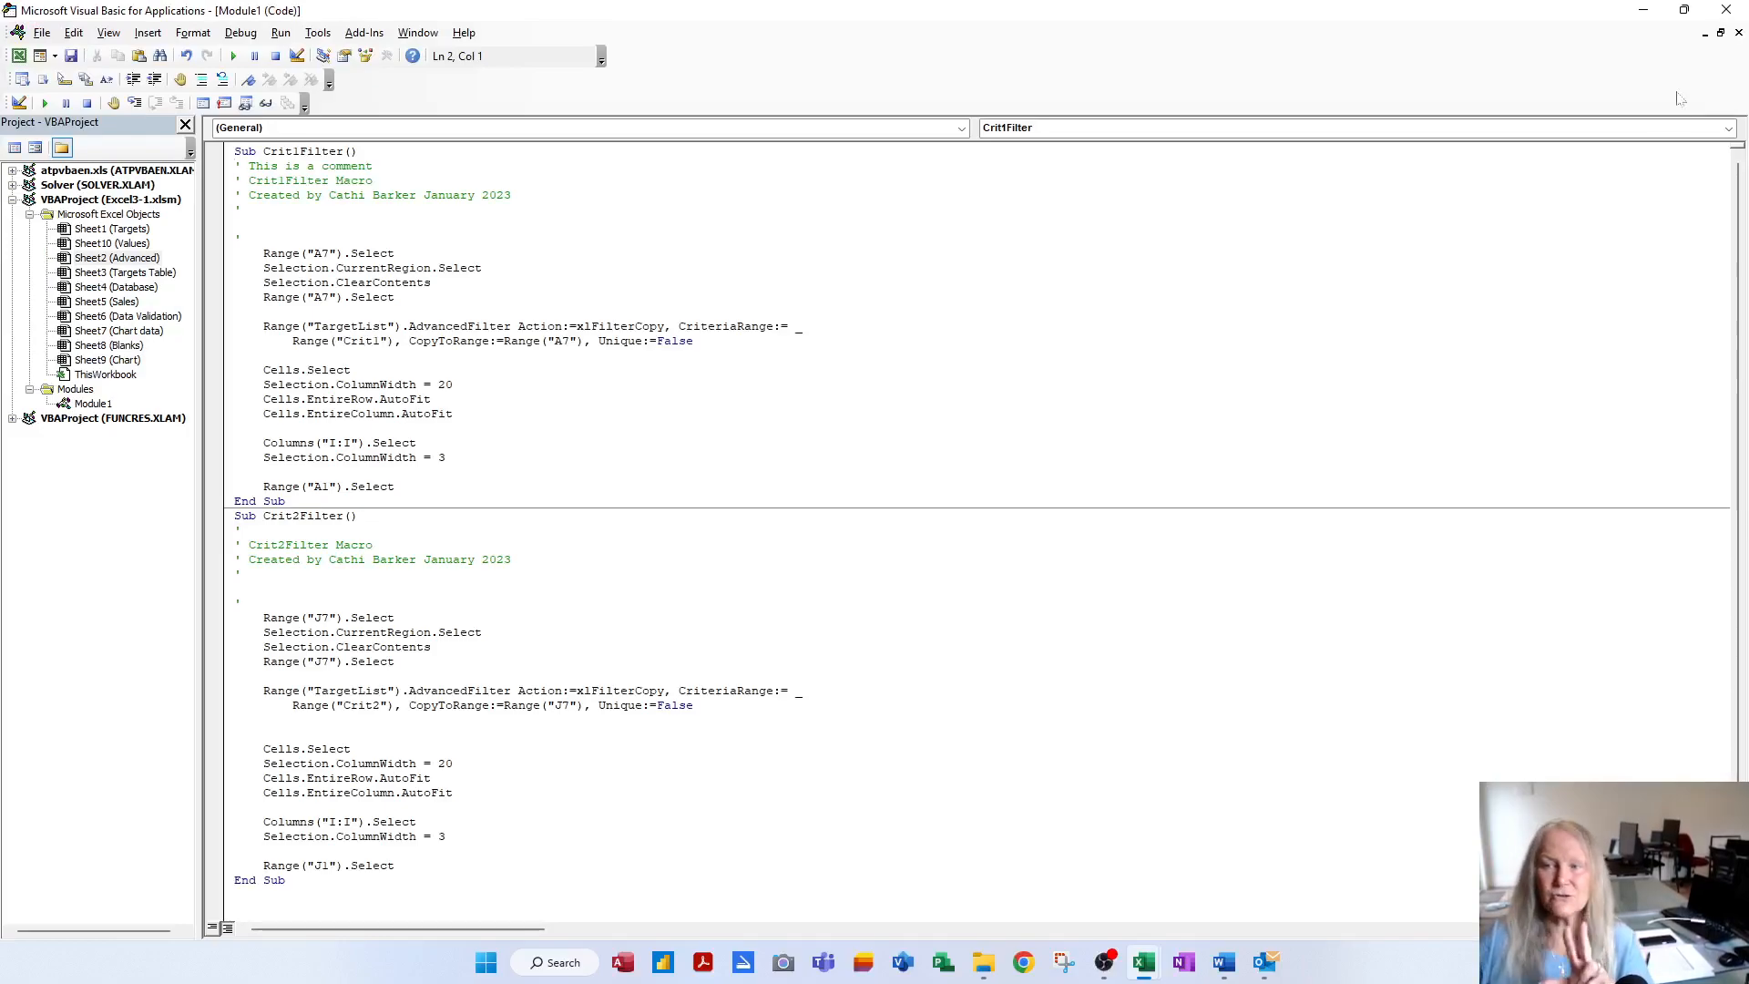
{"action": "left_click", "coordinate": [1726, 10]}
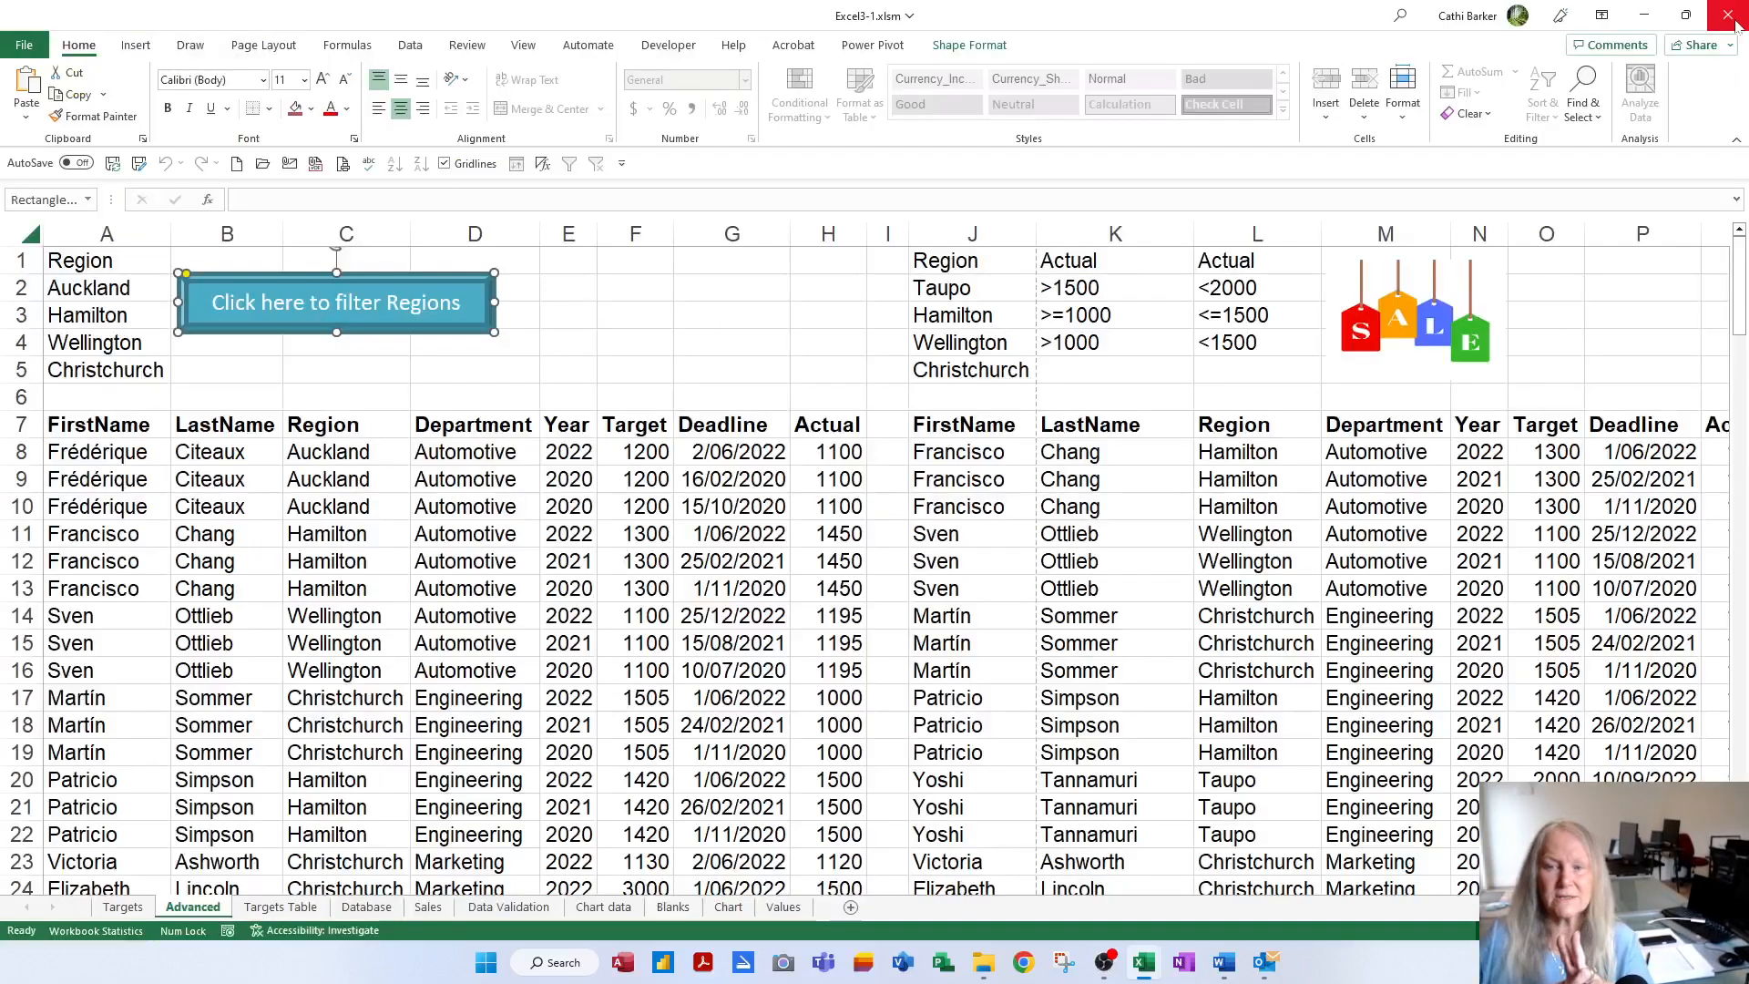
{"action": "left_click", "coordinate": [524, 373]}
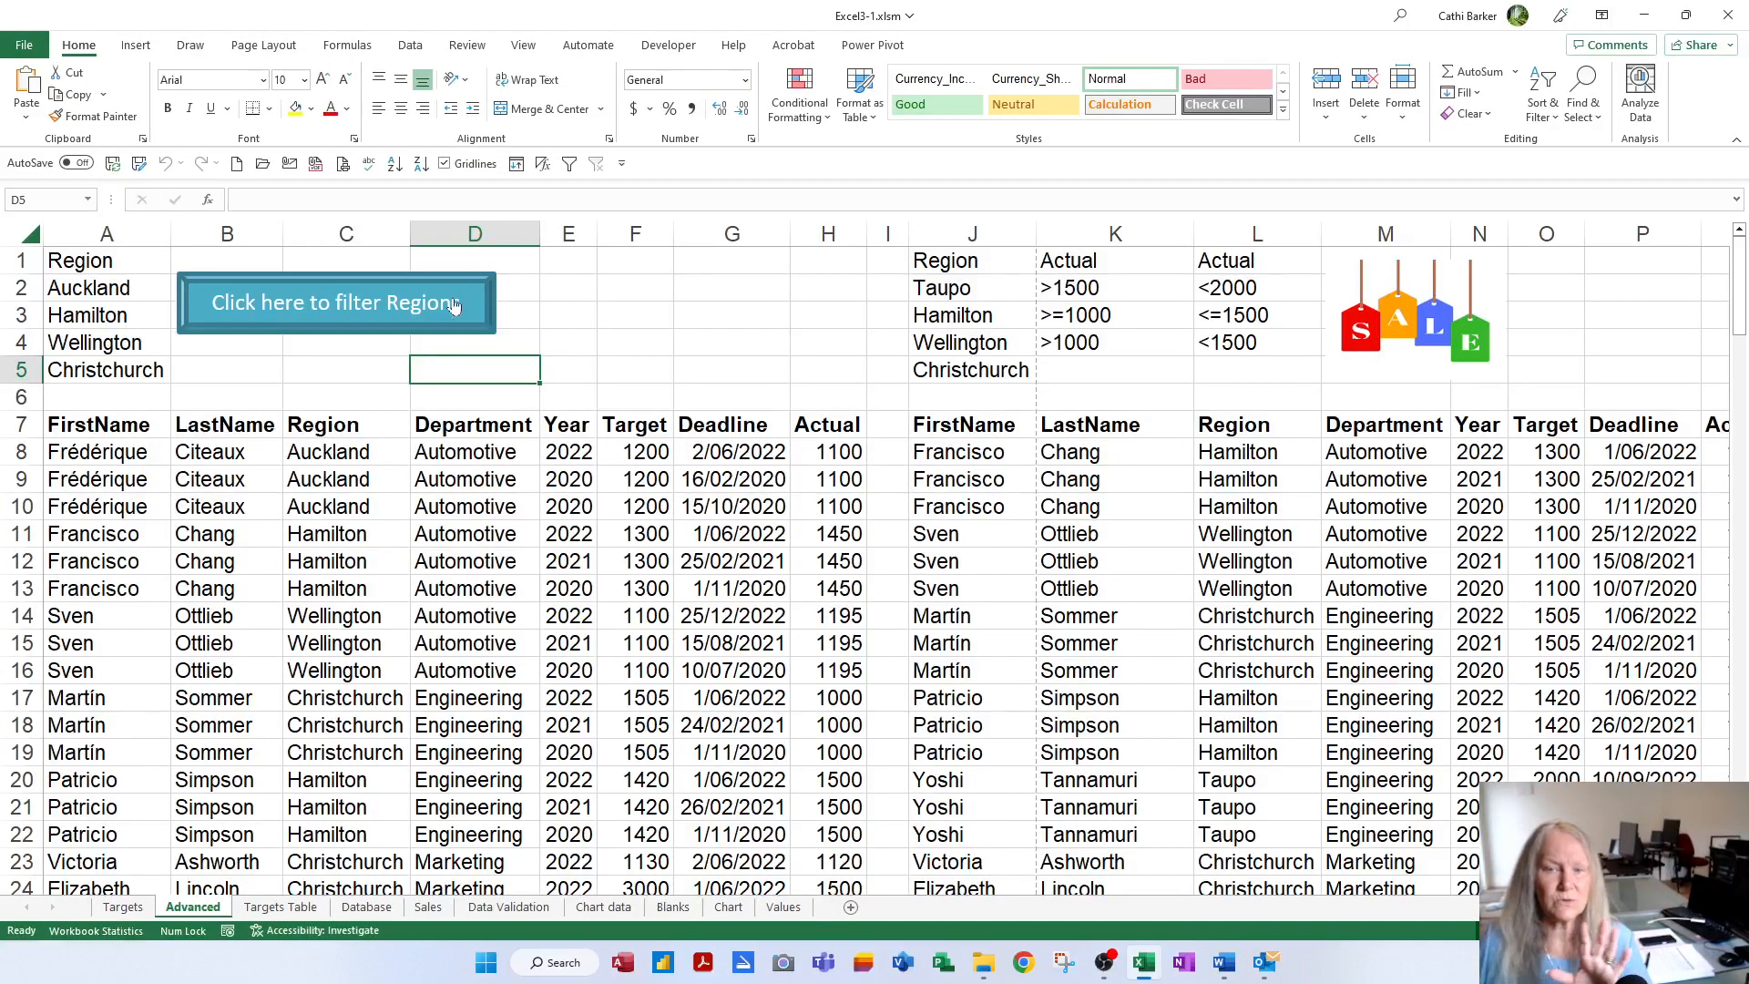